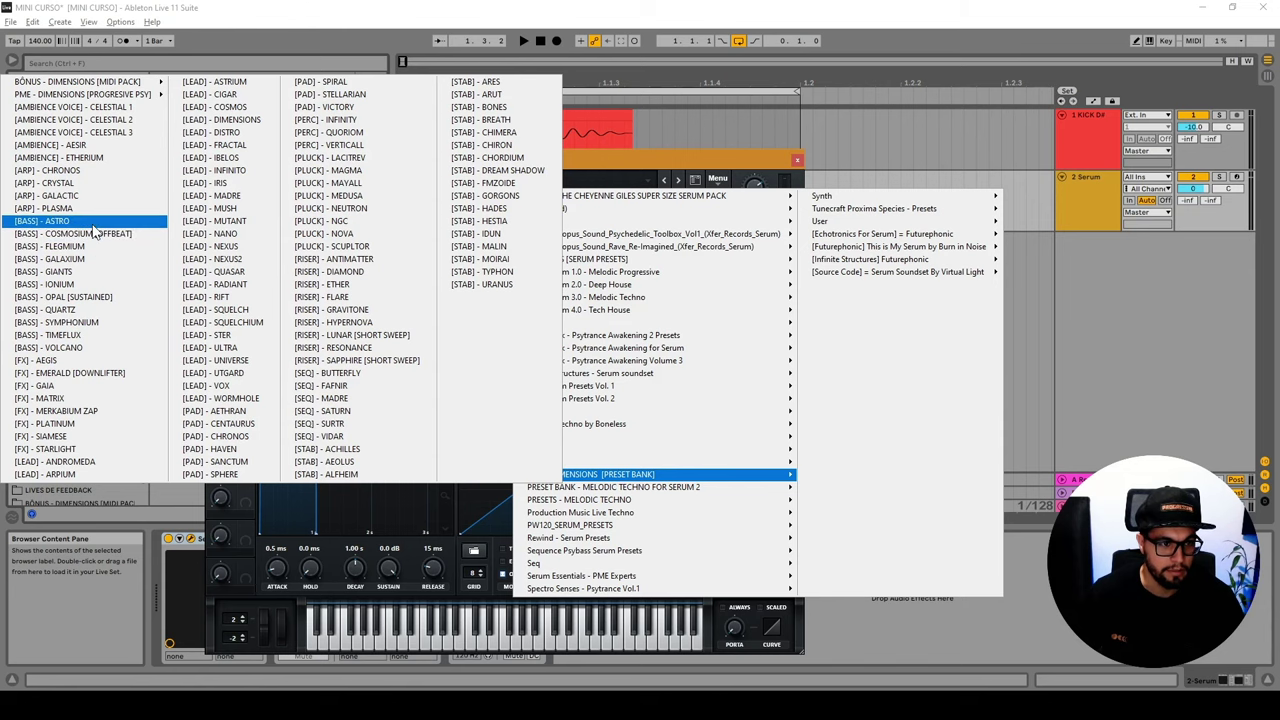
Load the [BASS] - ASTRO preset into Serum and close the plug-in window.
{"action": "left_click", "coordinate": [92, 224]}
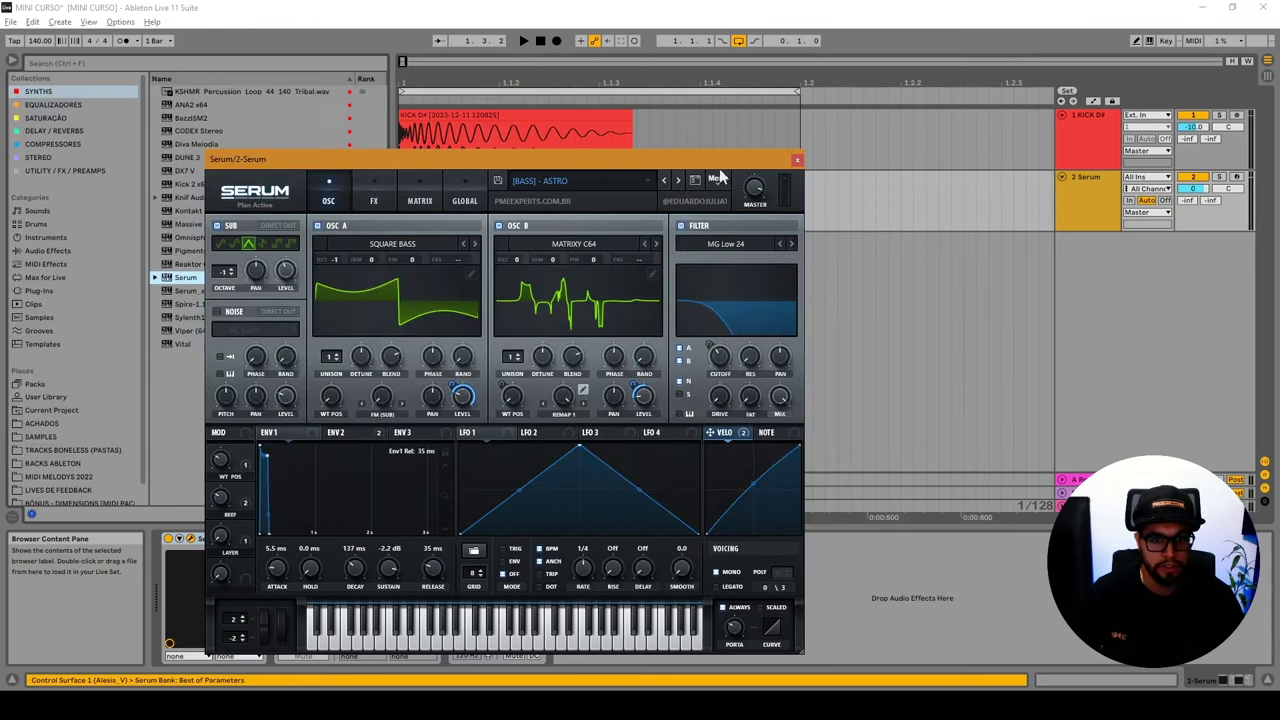
{"action": "left_click", "coordinate": [796, 159]}
Insert a one-beat MIDI clip at 1.1.1 on the Serum track and draw a B2 note from 1.1.3 to the clip's end.
{"action": "left_click_drag", "start_coordinate": [798, 191], "coordinate": [333, 195]}
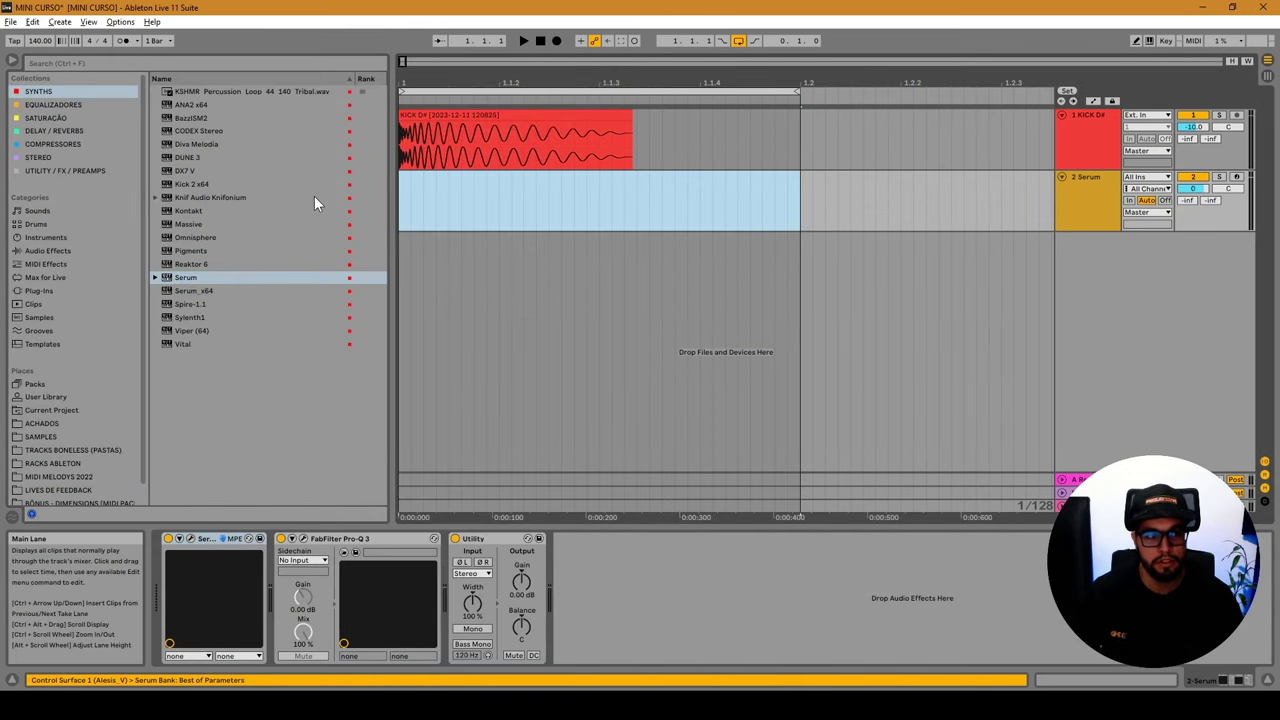
{"action": "key", "text": "ctrl+shift+m"}
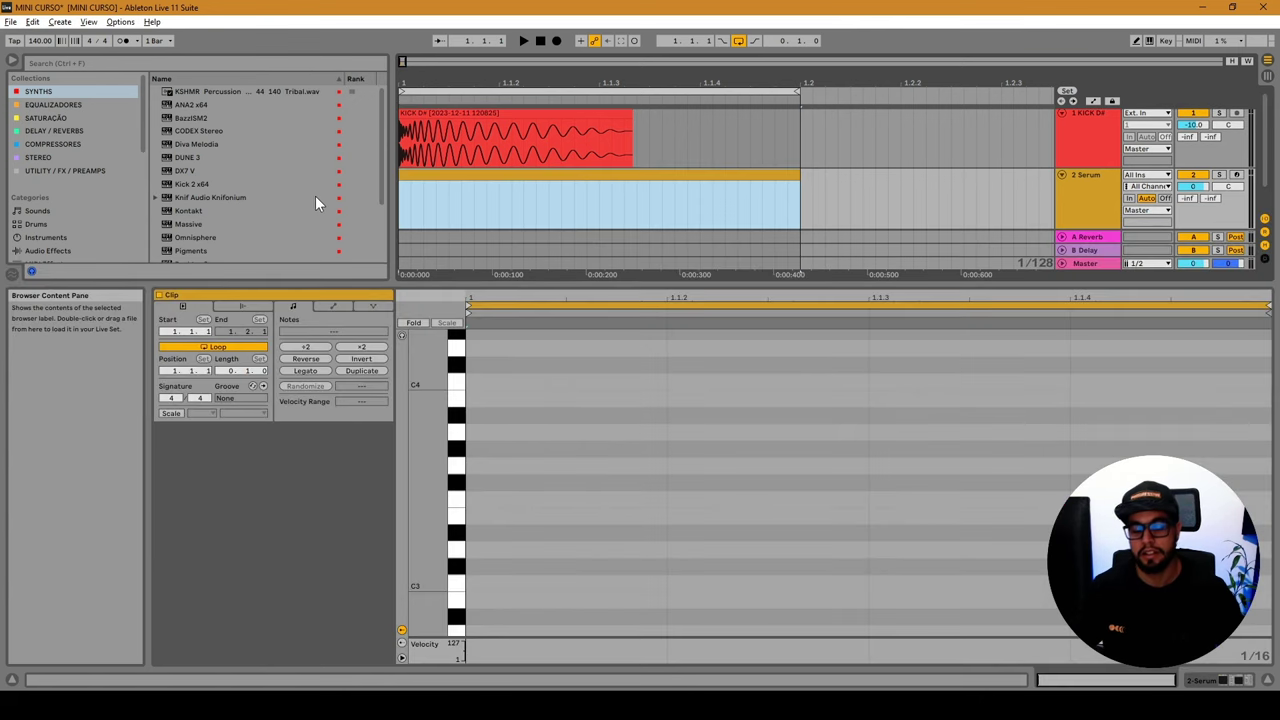
{"action": "double_click", "coordinate": [962, 600]}
{"action": "left_click_drag", "start_coordinate": [1062, 600], "coordinate": [1268, 600]}
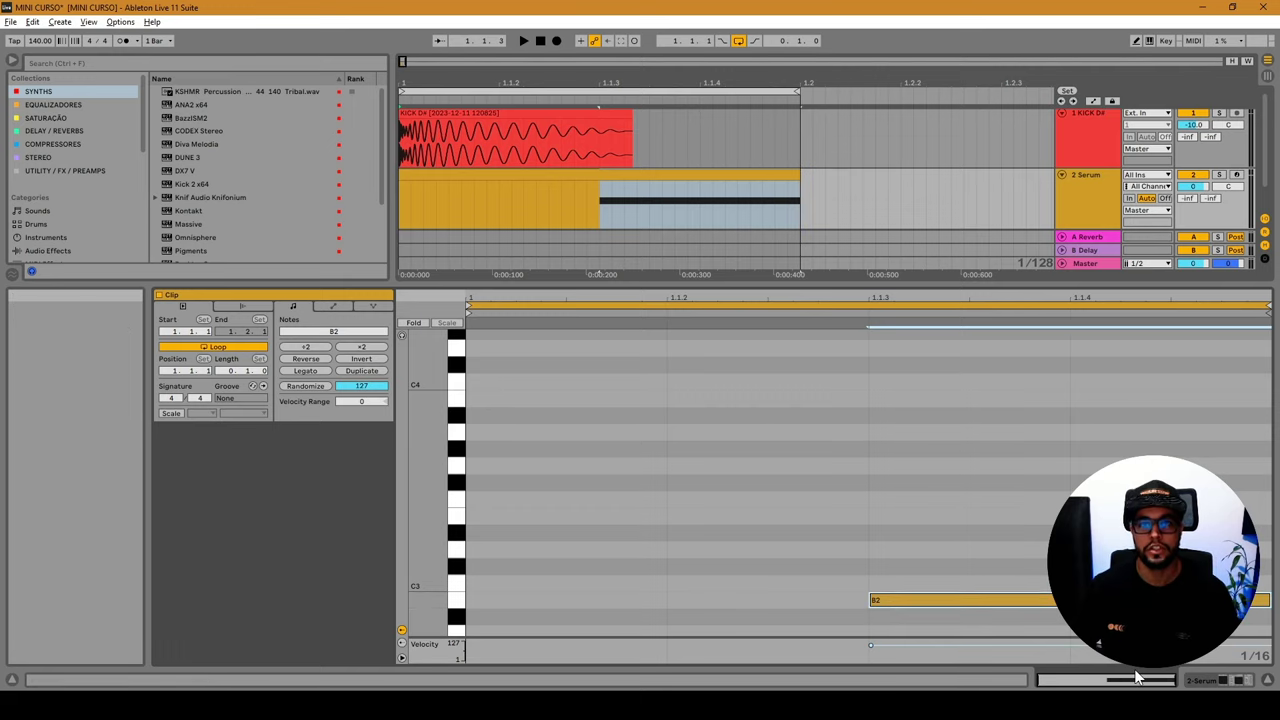
Move the bass note up to D#3 and transpose it down by octaves to D#0.
{"action": "left_click_drag", "start_coordinate": [1065, 600], "coordinate": [1065, 533]}
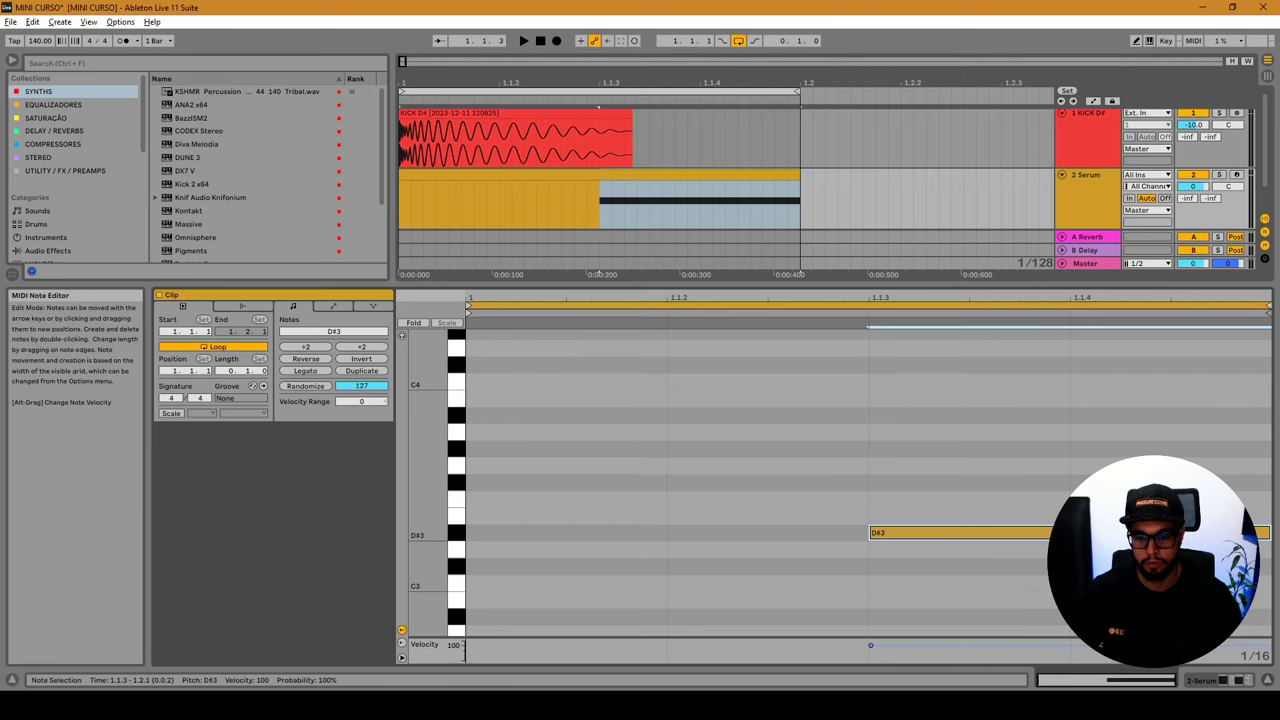
{"action": "key", "text": "shift+Down"}
{"action": "key", "text": "shift+Down"}
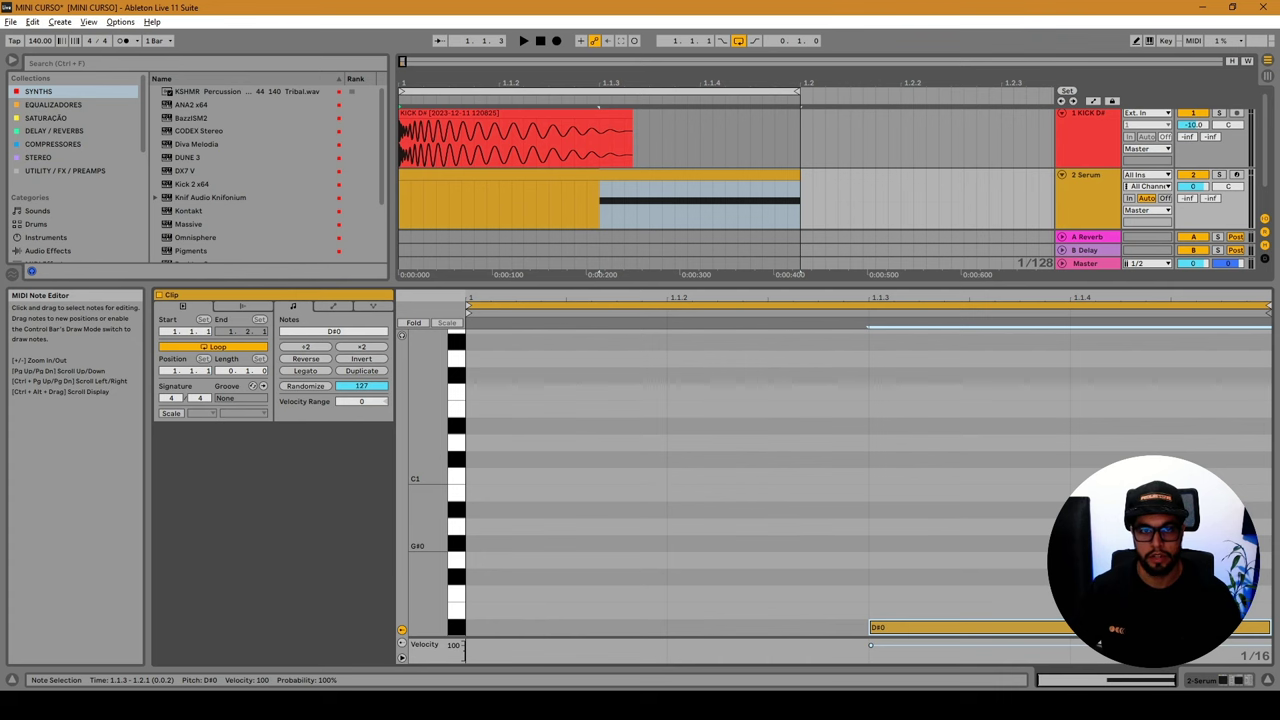
Show the Serum track's devices and play the one-beat loop to hear the bass note against the kick.
{"action": "left_click", "coordinate": [792, 166]}
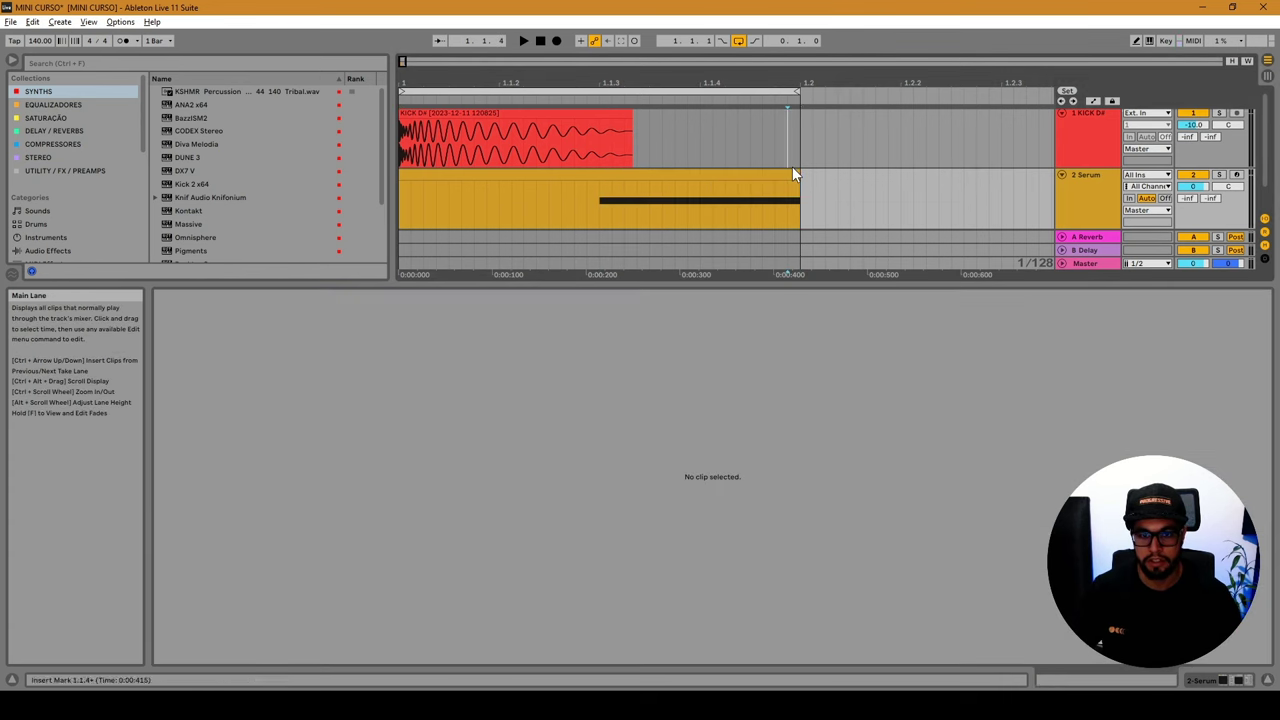
{"action": "left_click", "coordinate": [784, 170]}
{"action": "left_click", "coordinate": [784, 167]}
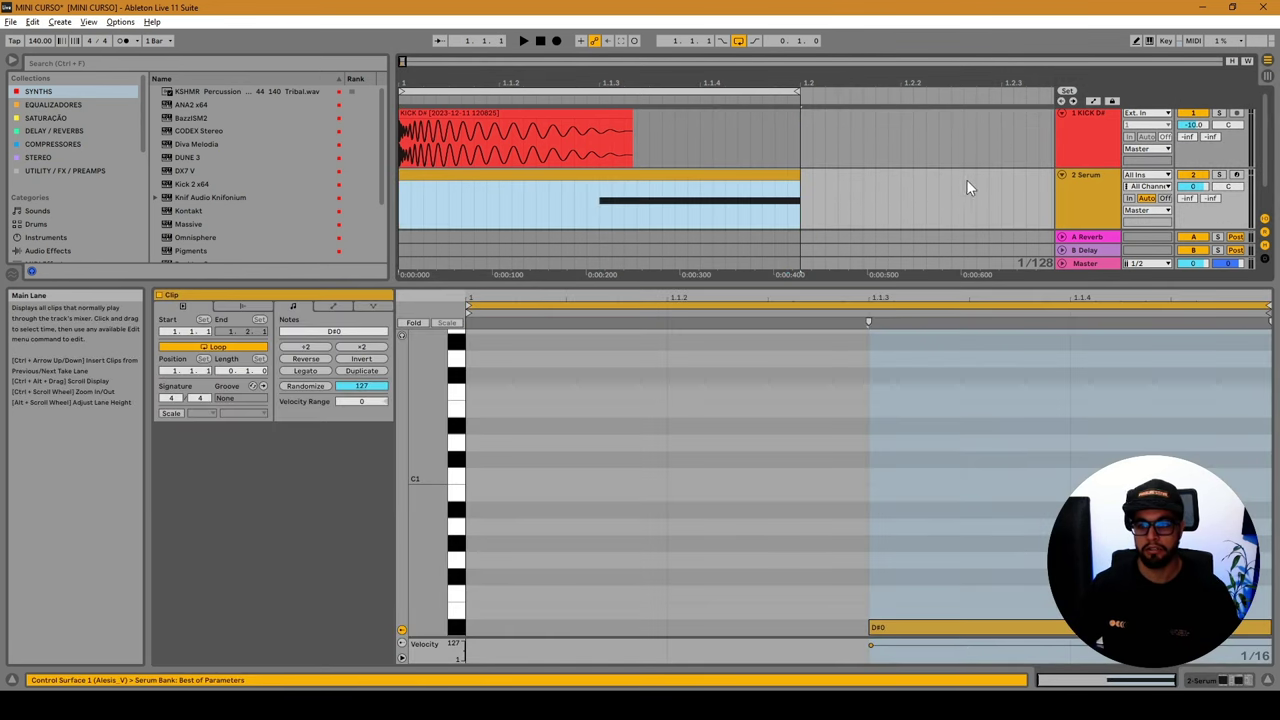
{"action": "double_click", "coordinate": [1092, 214]}
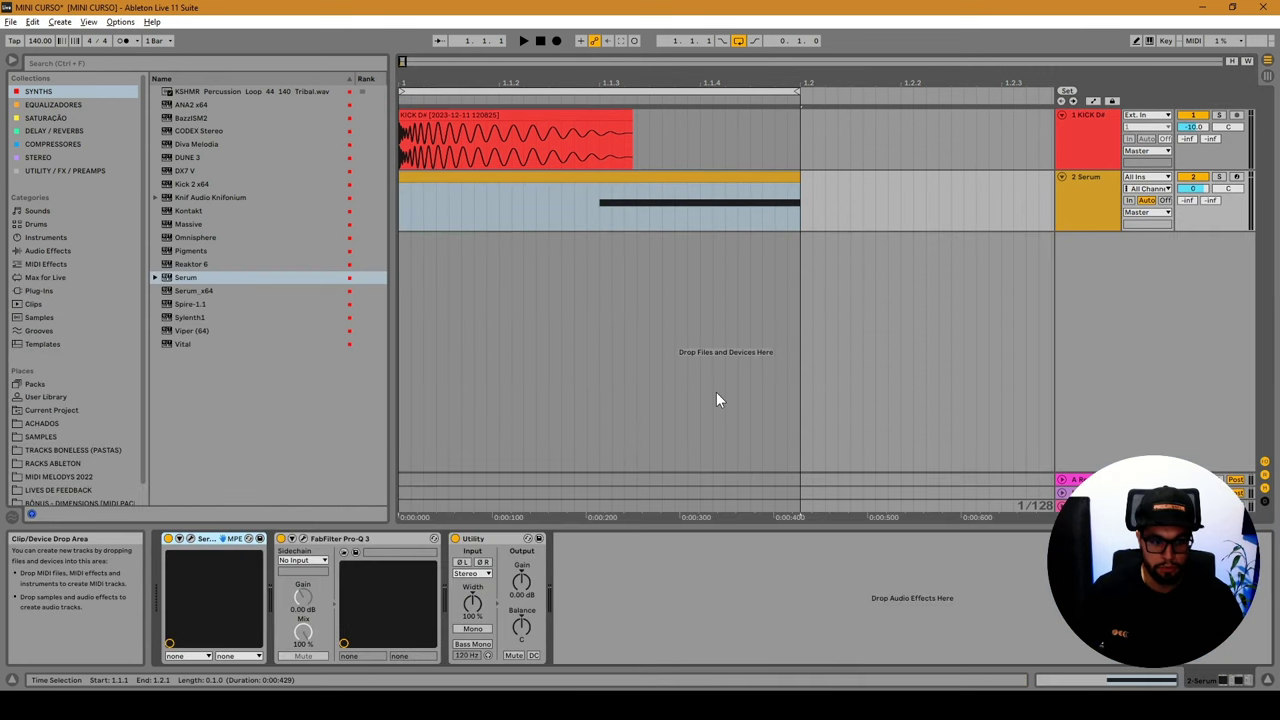
{"action": "left_click", "coordinate": [694, 177]}
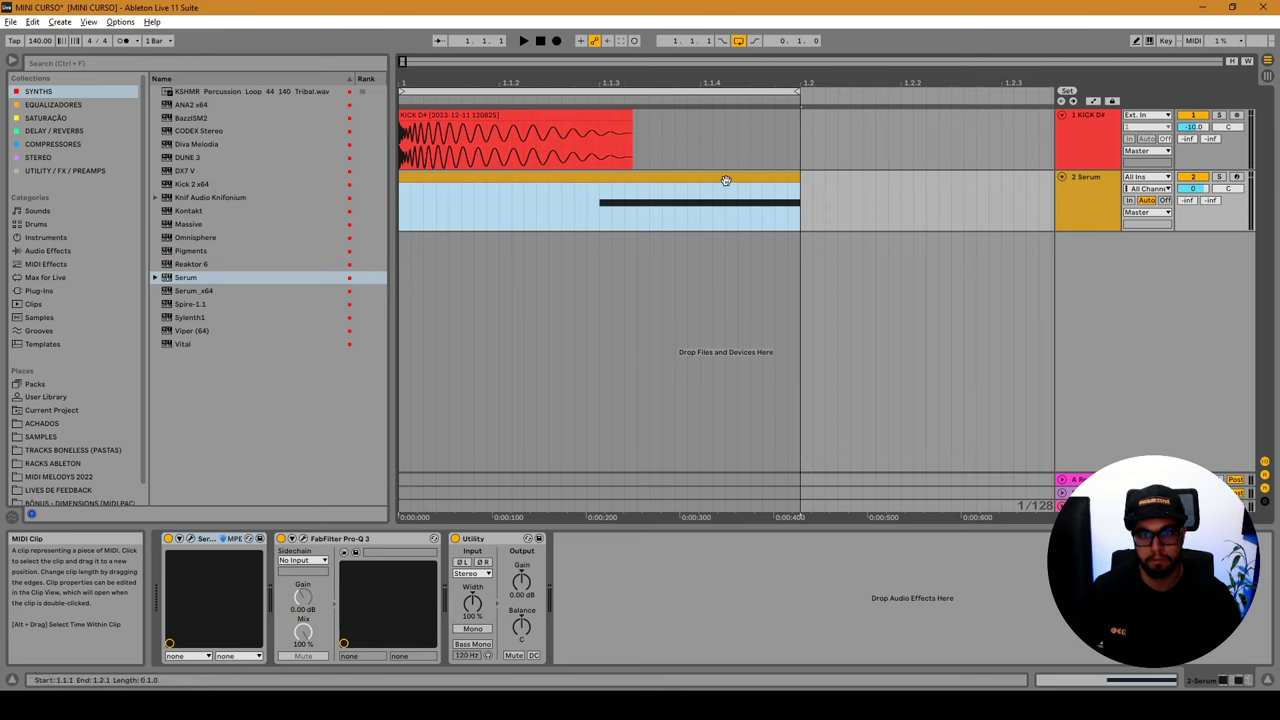
{"action": "key", "text": "space"}
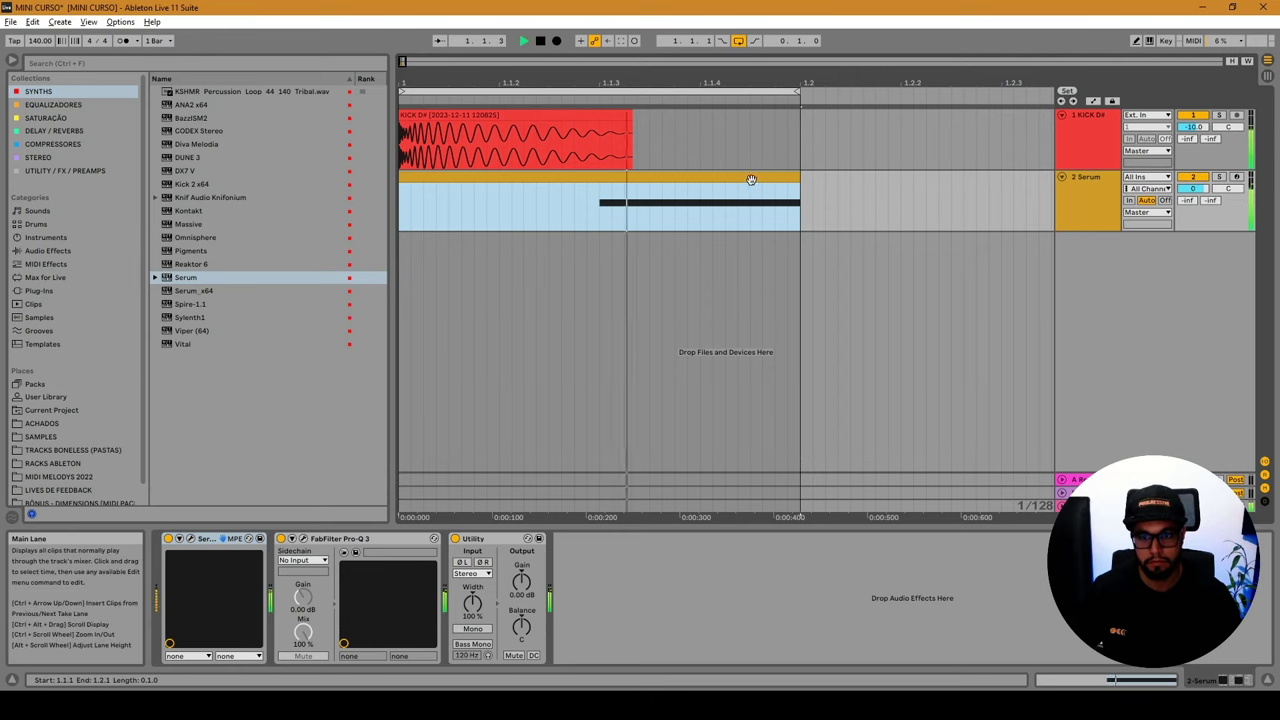
Raise the bass note in the clip to D#1, return to the track's devices and stop playback.
{"action": "double_click", "coordinate": [751, 179]}
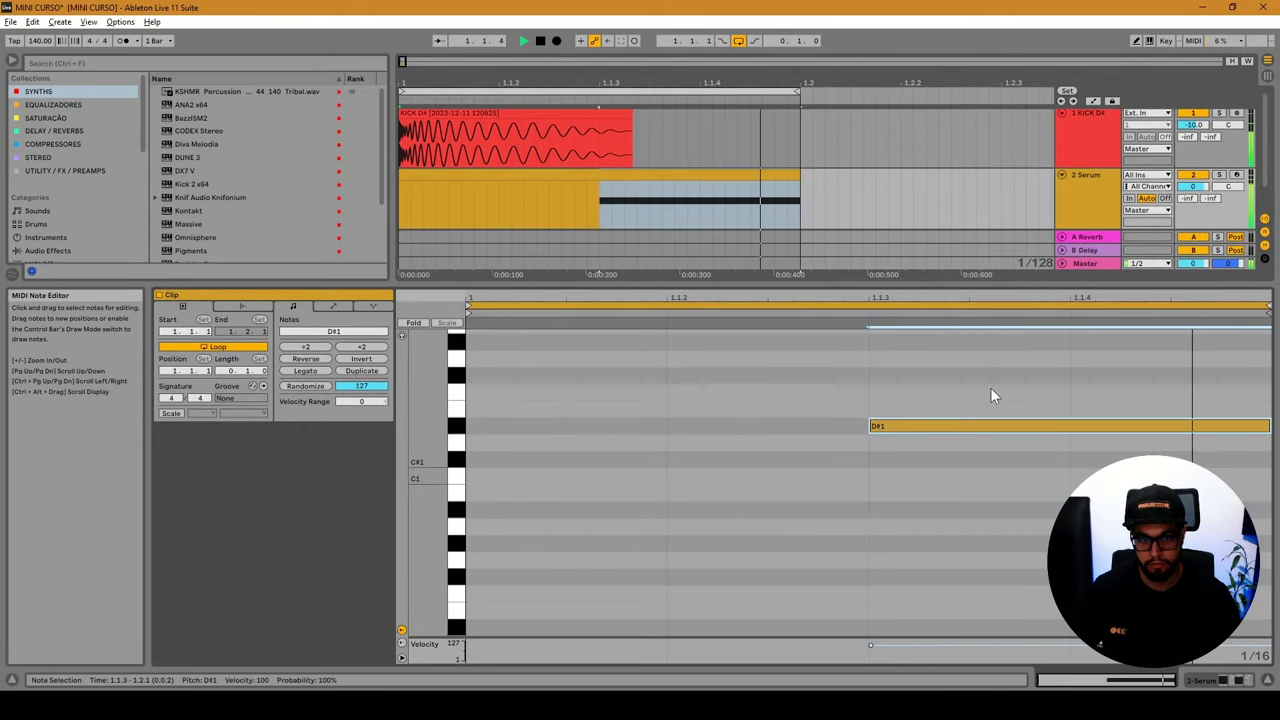
{"action": "left_click", "coordinate": [1092, 181]}
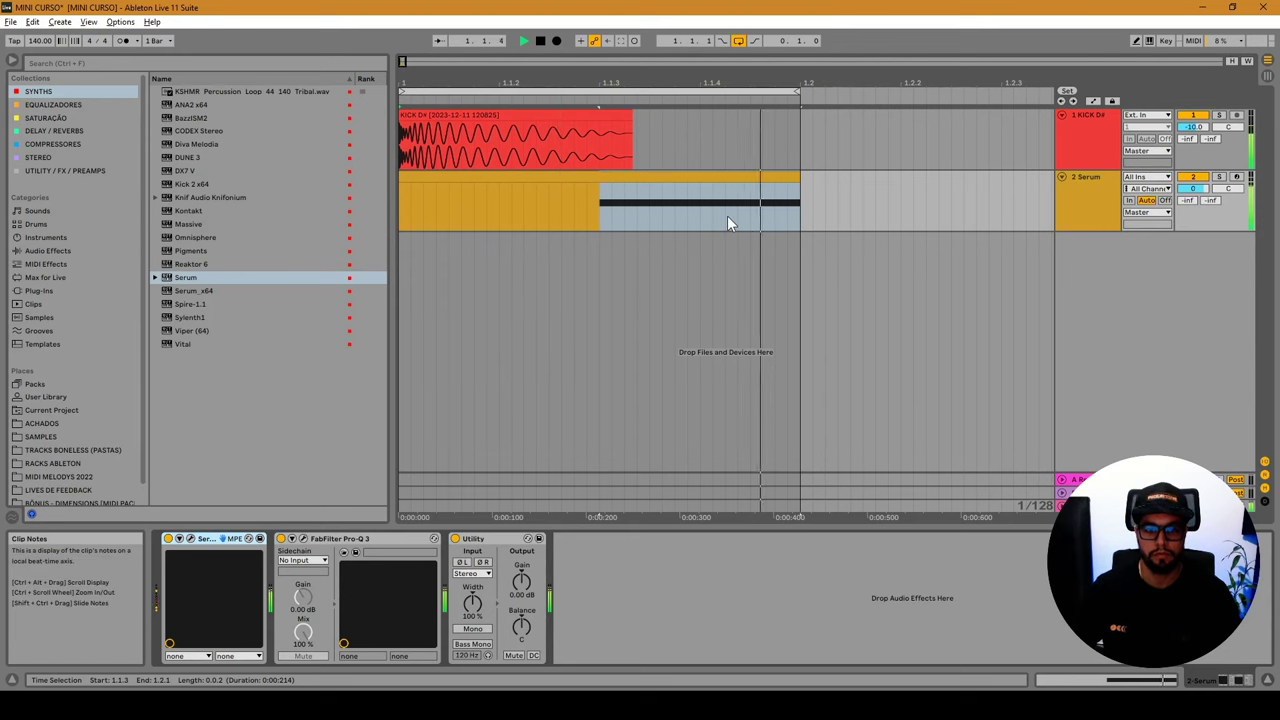
{"action": "key", "text": "space"}
Check the preset and oscillator names in Serum and rename the track BASS ASTRO SQUARE.
{"action": "left_click", "coordinate": [1086, 181]}
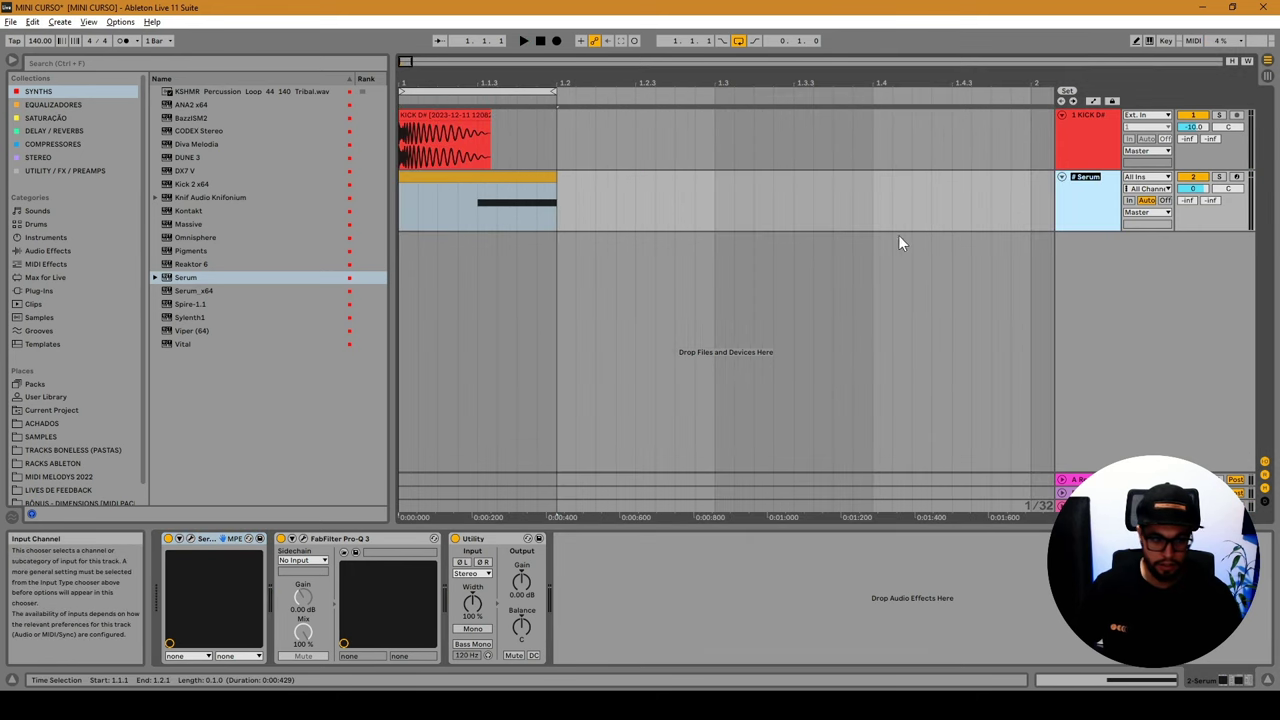
{"action": "left_click", "coordinate": [192, 544]}
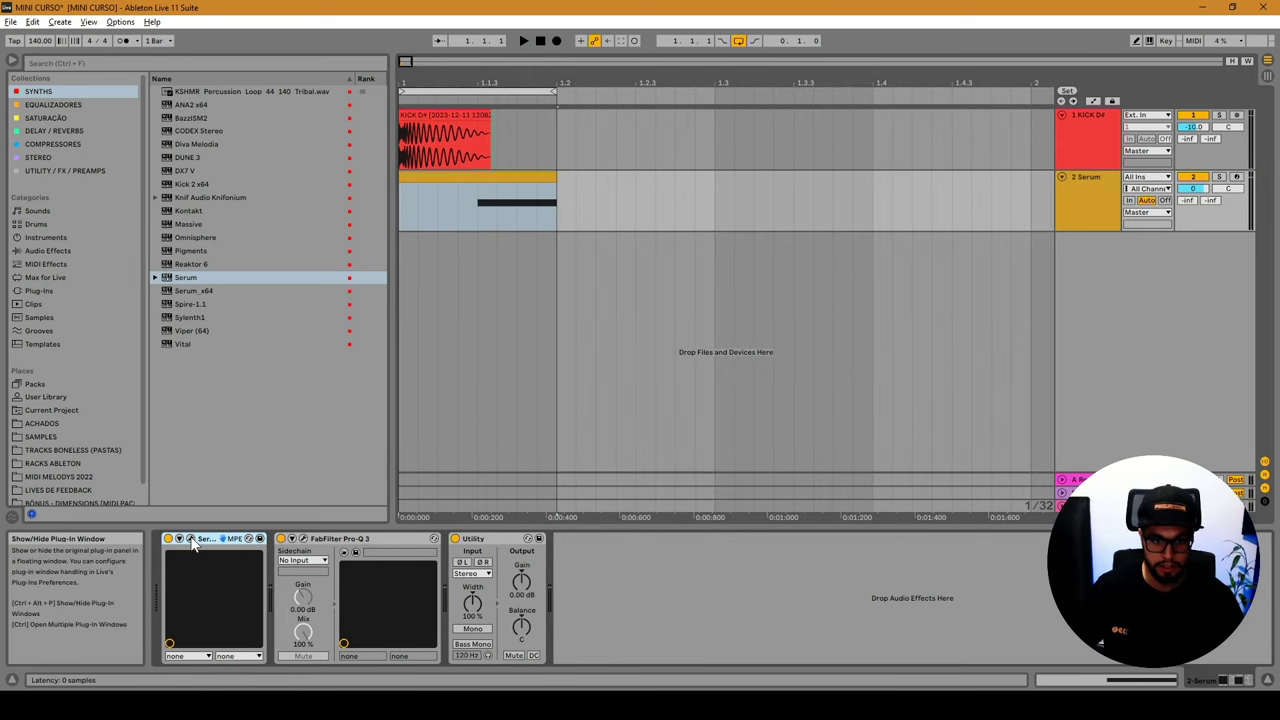
{"action": "left_click", "coordinate": [192, 540]}
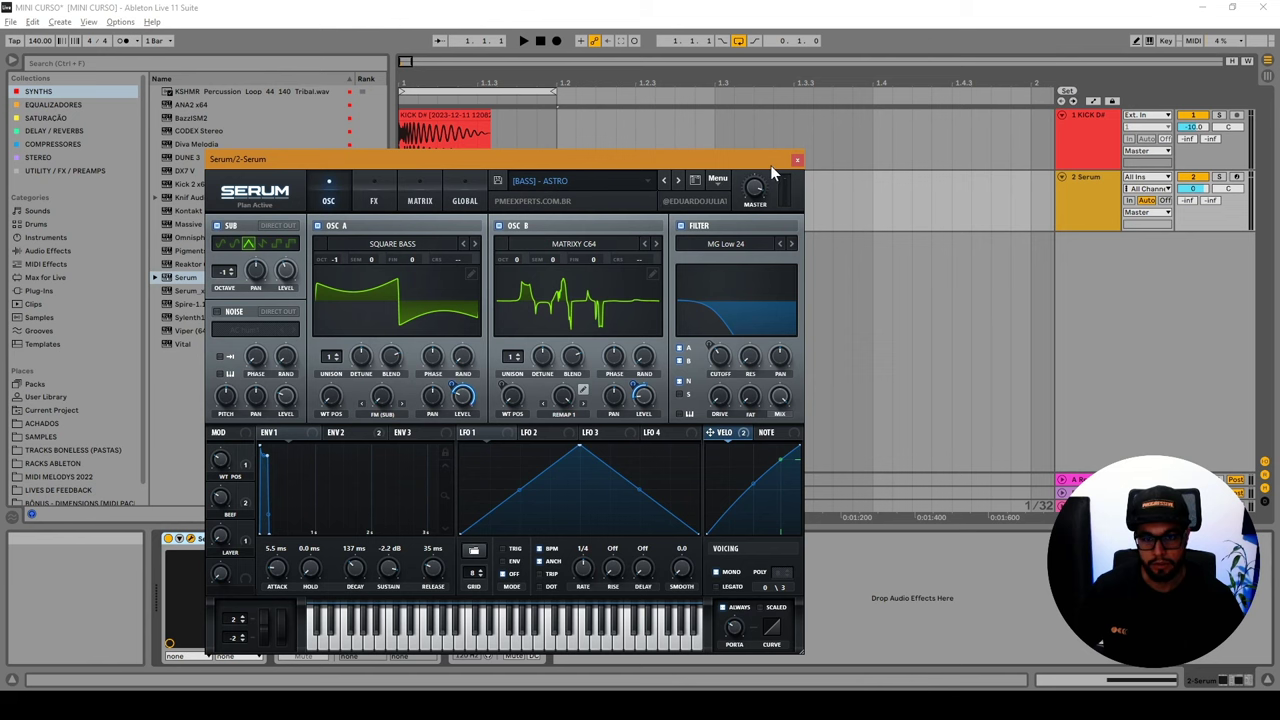
{"action": "left_click", "coordinate": [797, 162]}
{"action": "left_click", "coordinate": [1096, 215]}
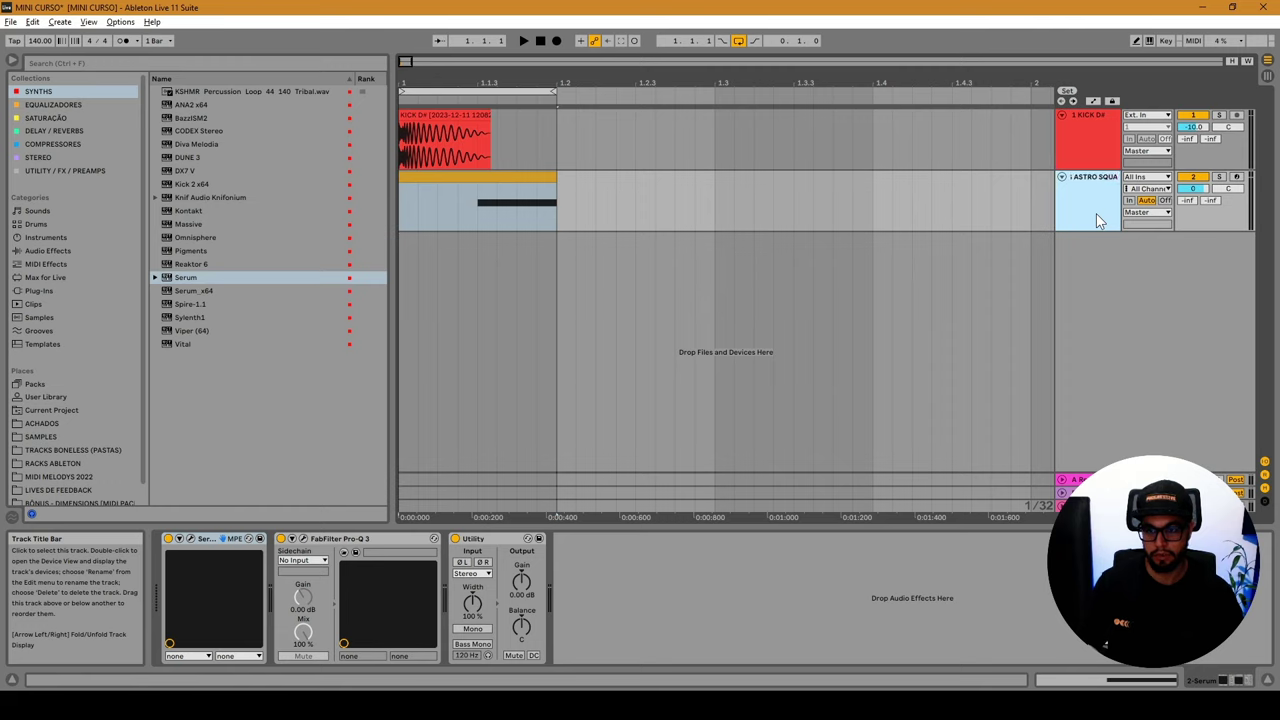
{"action": "key", "text": "Return"}
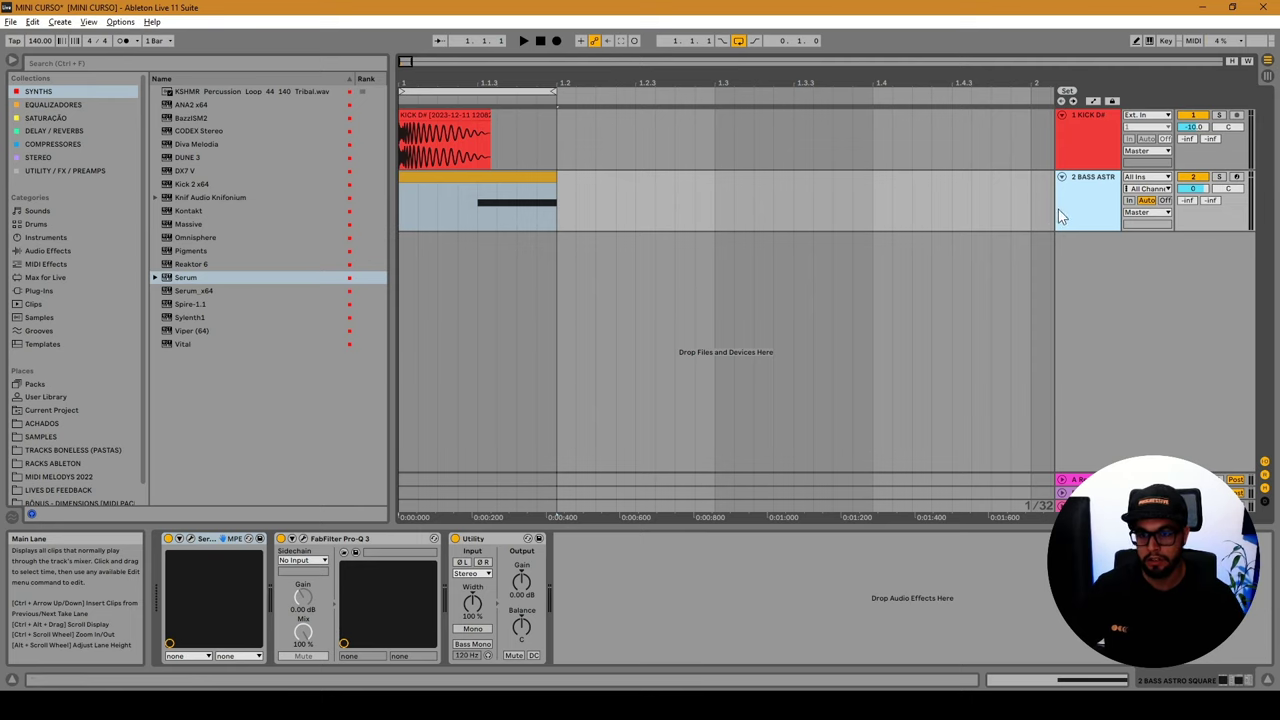
Widen the track headers to fit the full name and color the bass track red like the kick.
{"action": "left_click_drag", "start_coordinate": [1050, 210], "coordinate": [969, 222]}
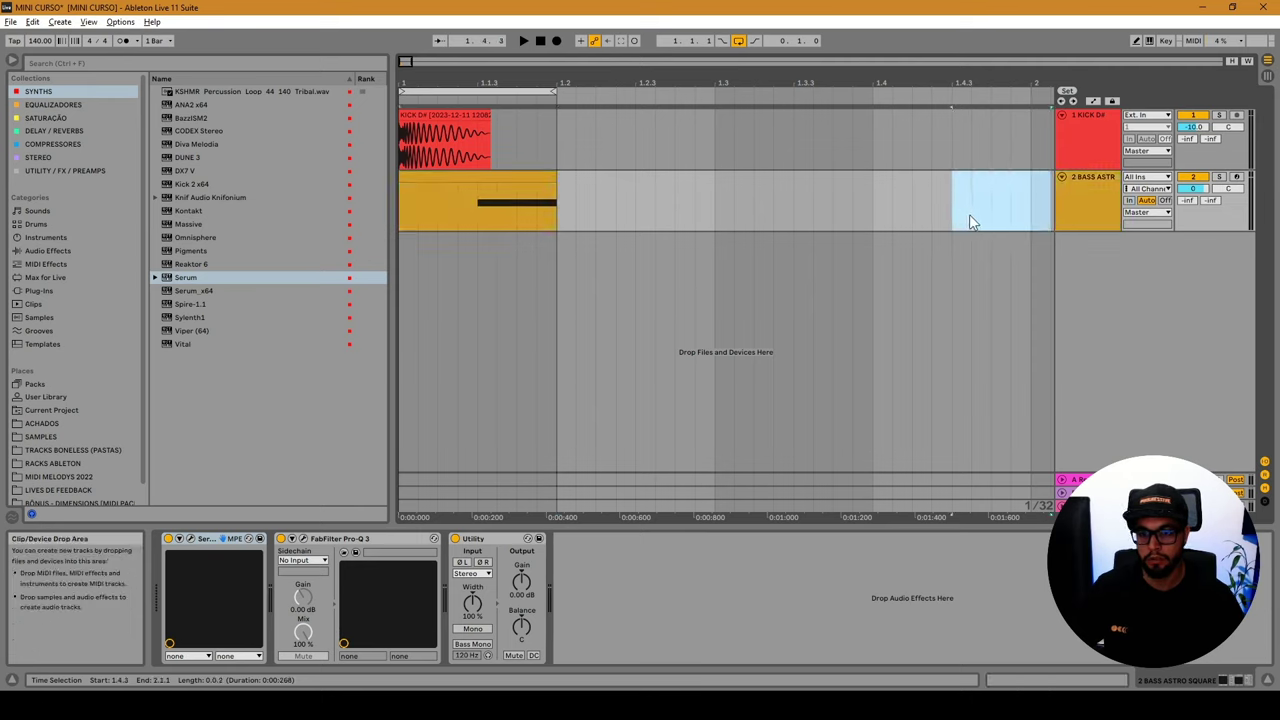
{"action": "left_click_drag", "start_coordinate": [1056, 195], "coordinate": [1011, 195]}
{"action": "right_click", "coordinate": [1042, 199]}
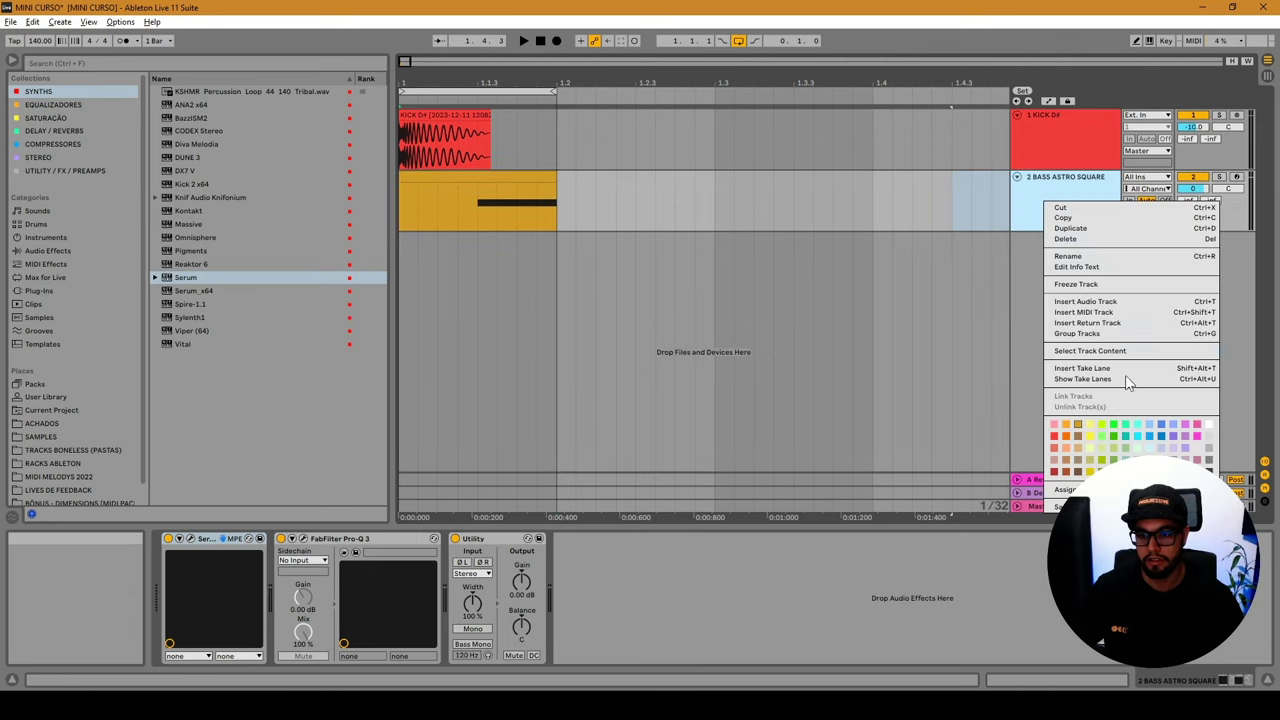
{"action": "left_click", "coordinate": [1063, 420]}
Duplicate the first beat of the kick and bass tracks three times to fill one bar.
{"action": "left_click", "coordinate": [559, 128]}
{"action": "left_click_drag", "start_coordinate": [559, 123], "coordinate": [242, 199]}
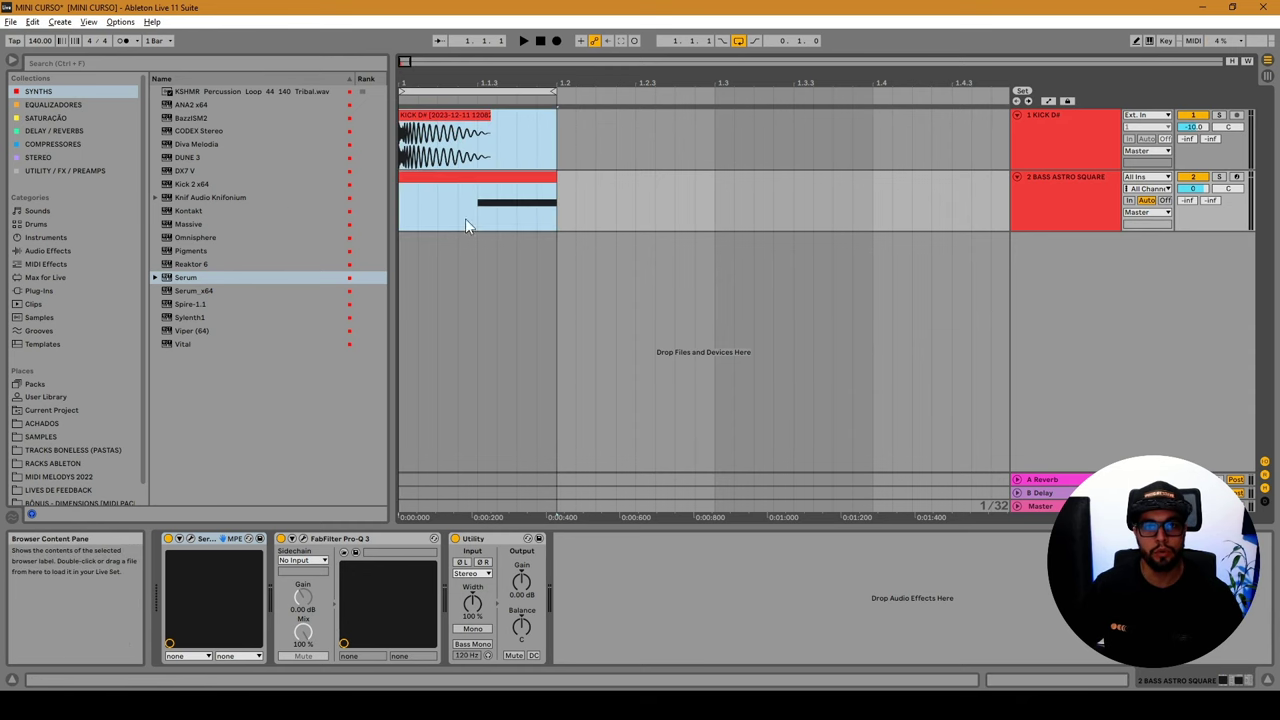
{"action": "key", "text": "ctrl+d"}
{"action": "key", "text": "ctrl+d"}
{"action": "key", "text": "ctrl+d"}
{"action": "key", "text": "minus"}
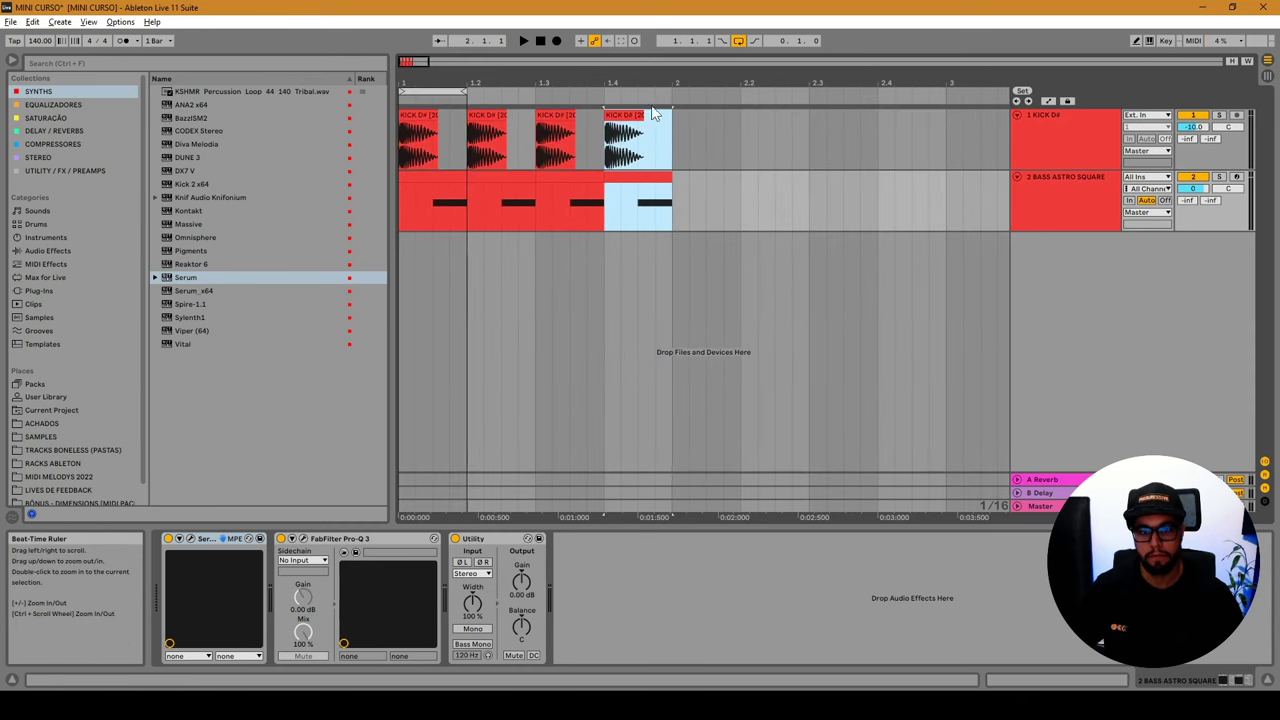
Set the loop to cover all four beats and play it back with the bass track soloed.
{"action": "key", "text": "ctrl+a"}
{"action": "key", "text": "ctrl+l"}
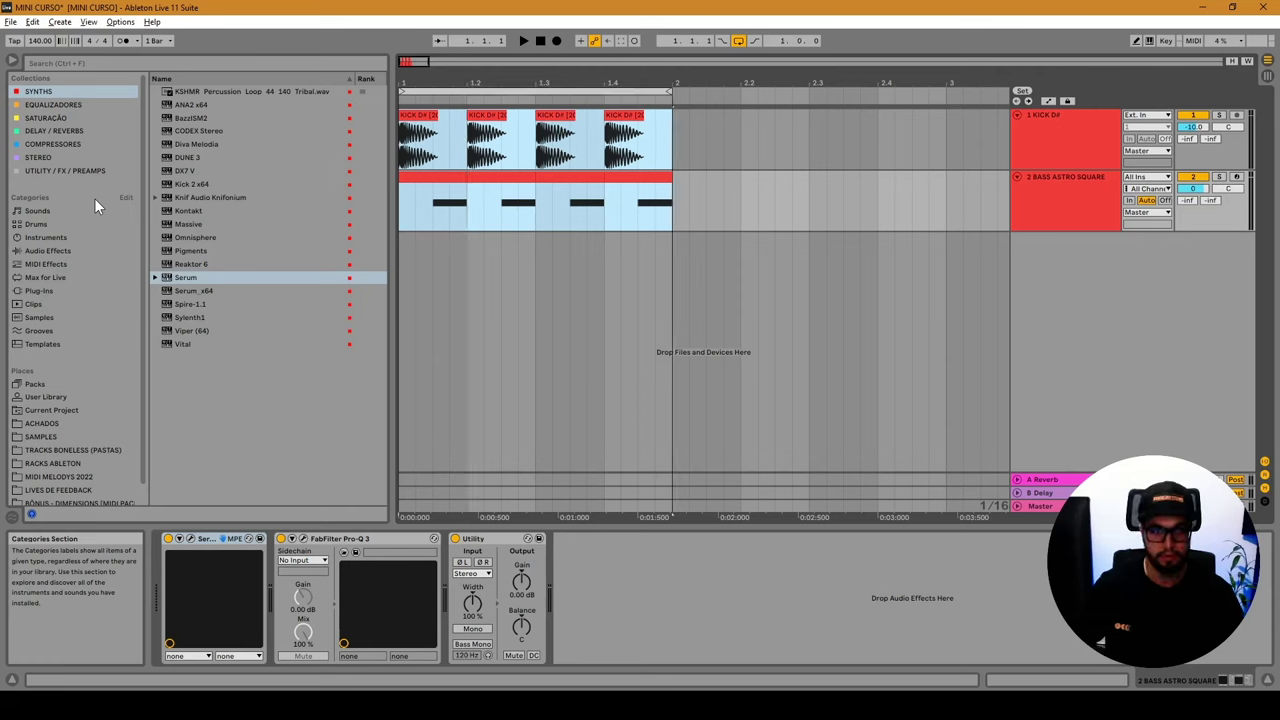
{"action": "key", "text": "space"}
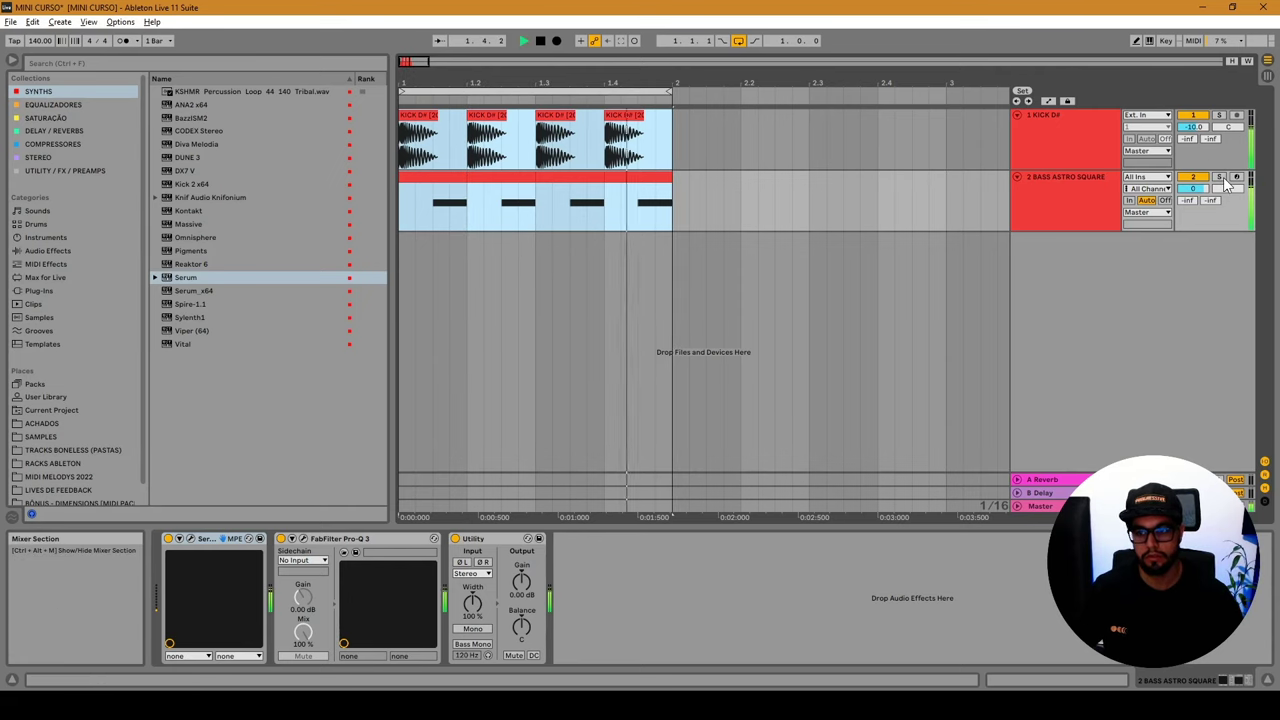
{"action": "key", "text": "Tab"}
{"action": "key", "text": "Tab"}
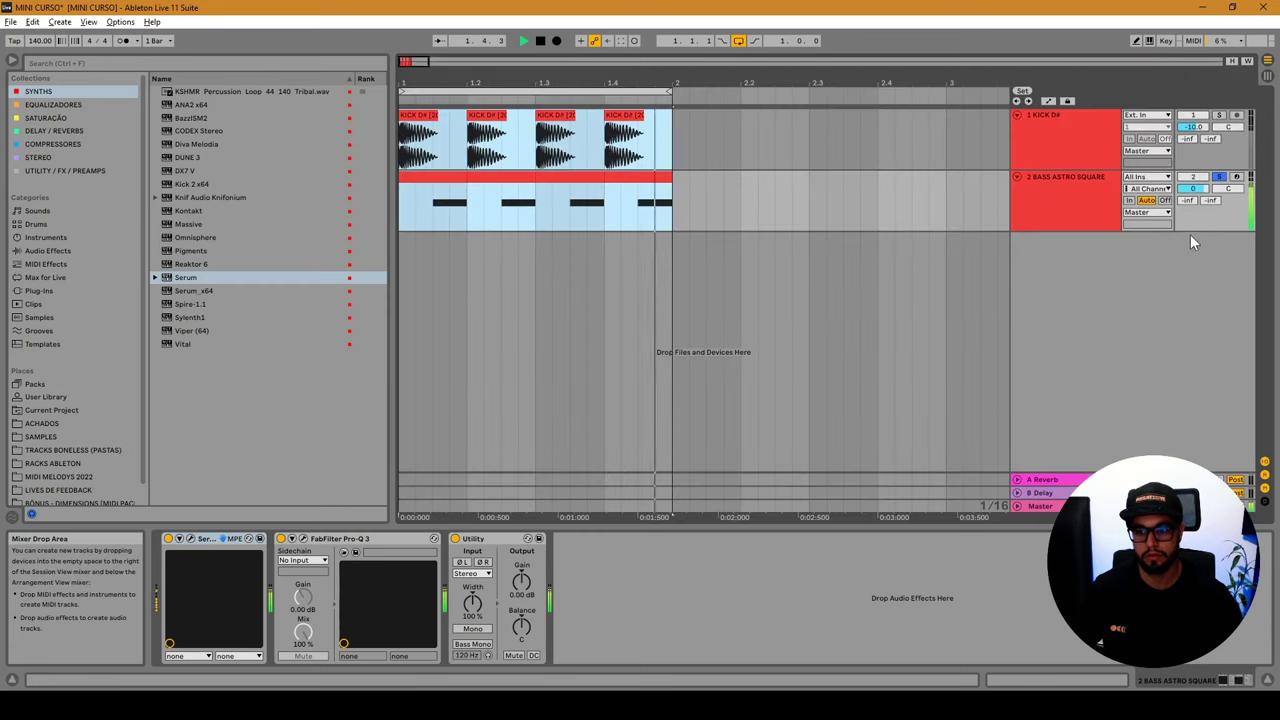
{"action": "key", "text": "shift+Tab"}
Unfold the BASS ASTRO SQUARE track and select it to show its devices.
{"action": "left_click", "coordinate": [1068, 148]}
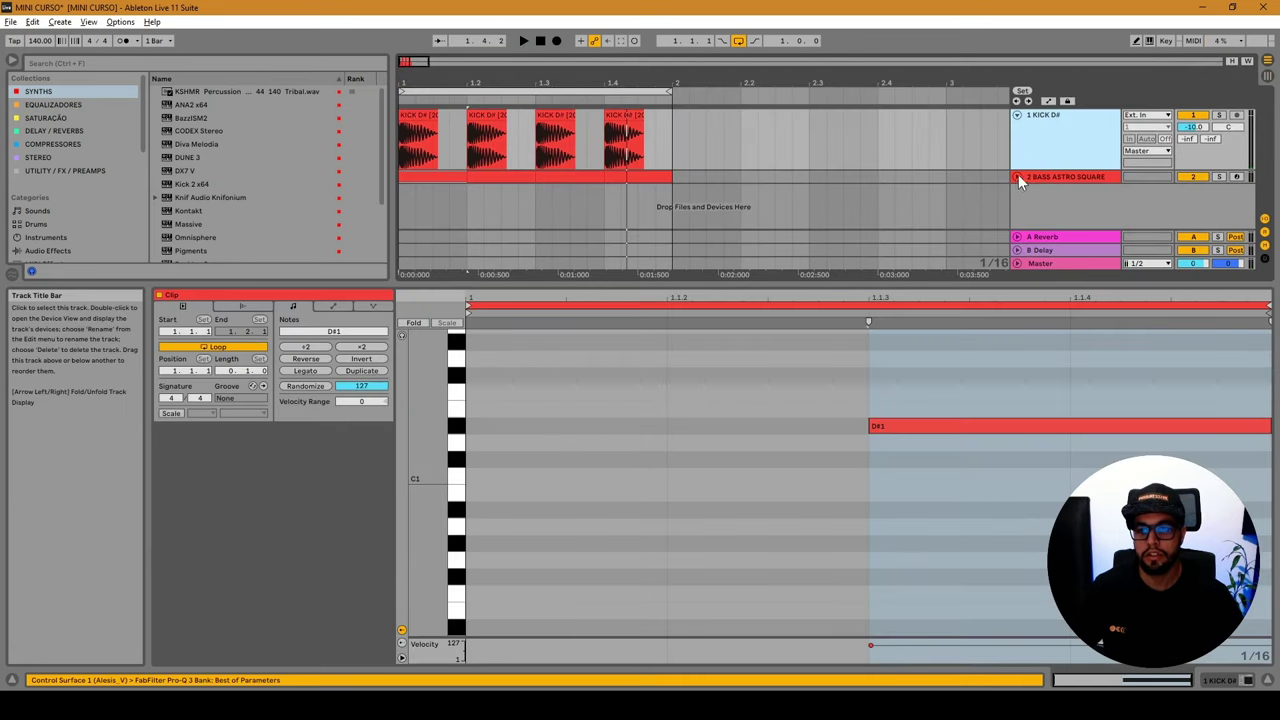
{"action": "left_click", "coordinate": [1017, 175]}
{"action": "left_click", "coordinate": [1054, 186]}
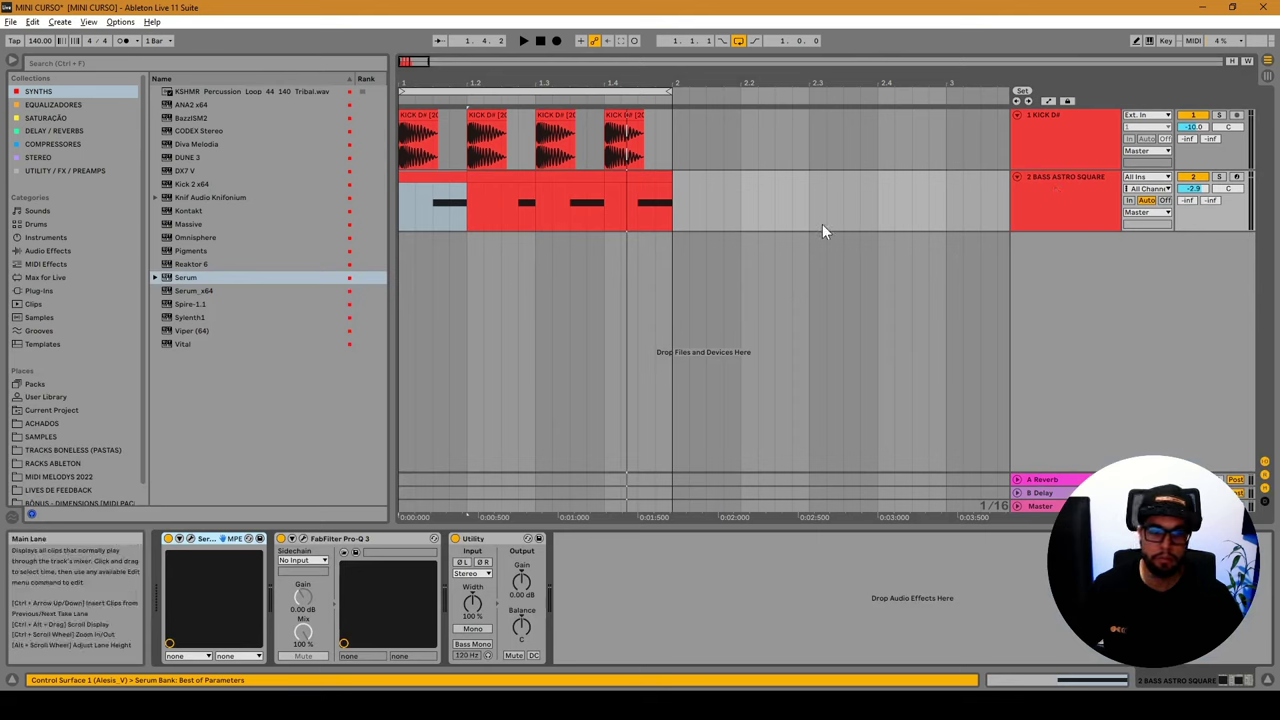
Duplicate the BASS ASTRO SQUARE track together with its clips and devices.
{"action": "left_click", "coordinate": [1076, 224]}
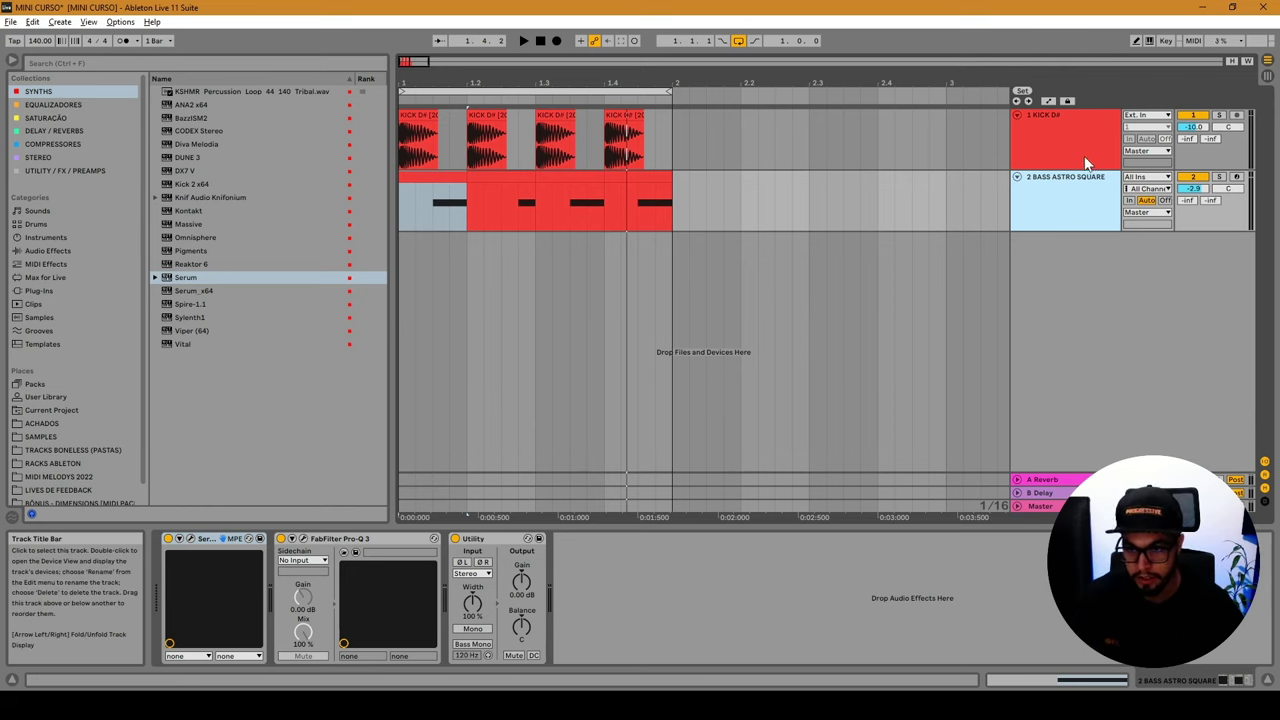
{"action": "key", "text": "Up"}
{"action": "key", "text": "Down"}
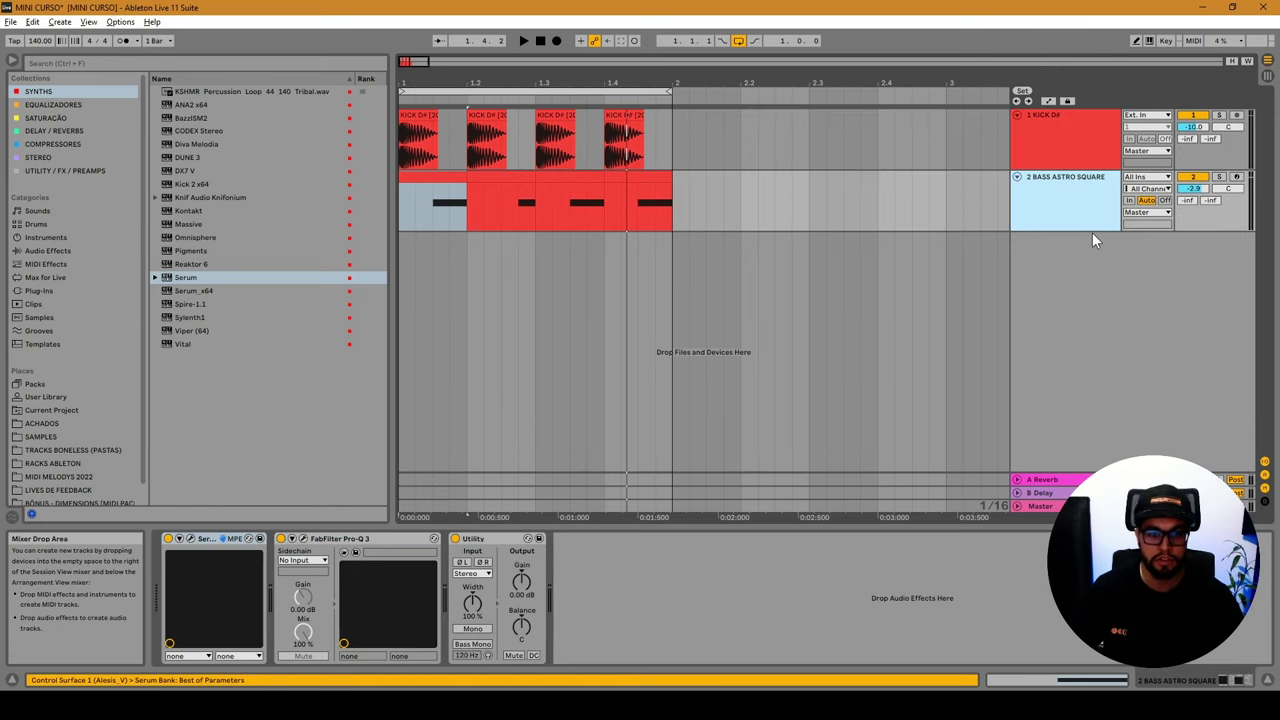
{"action": "key", "text": "ctrl+d"}
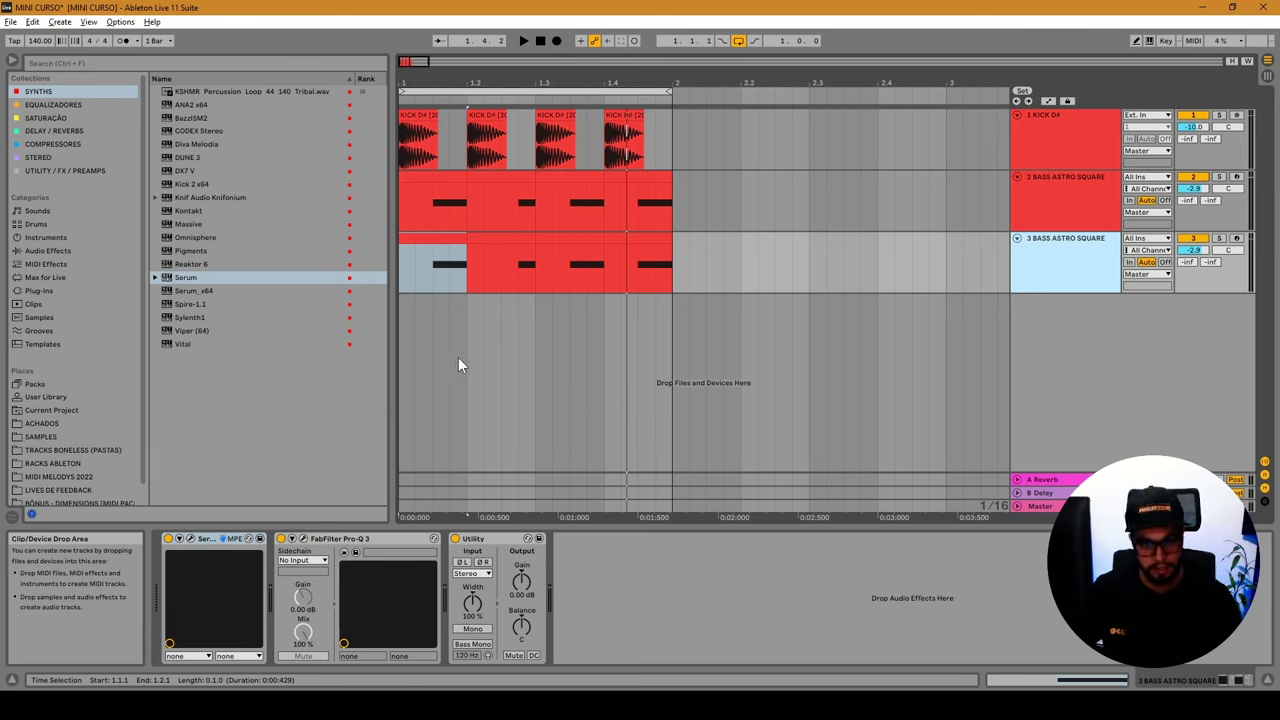
Move the duplicated track's first clip to start at 1.1.3 and consolidate the range from 1.2.1 to 1.3.1 into one clip.
{"action": "left_click_drag", "start_coordinate": [418, 255], "coordinate": [447, 244]}
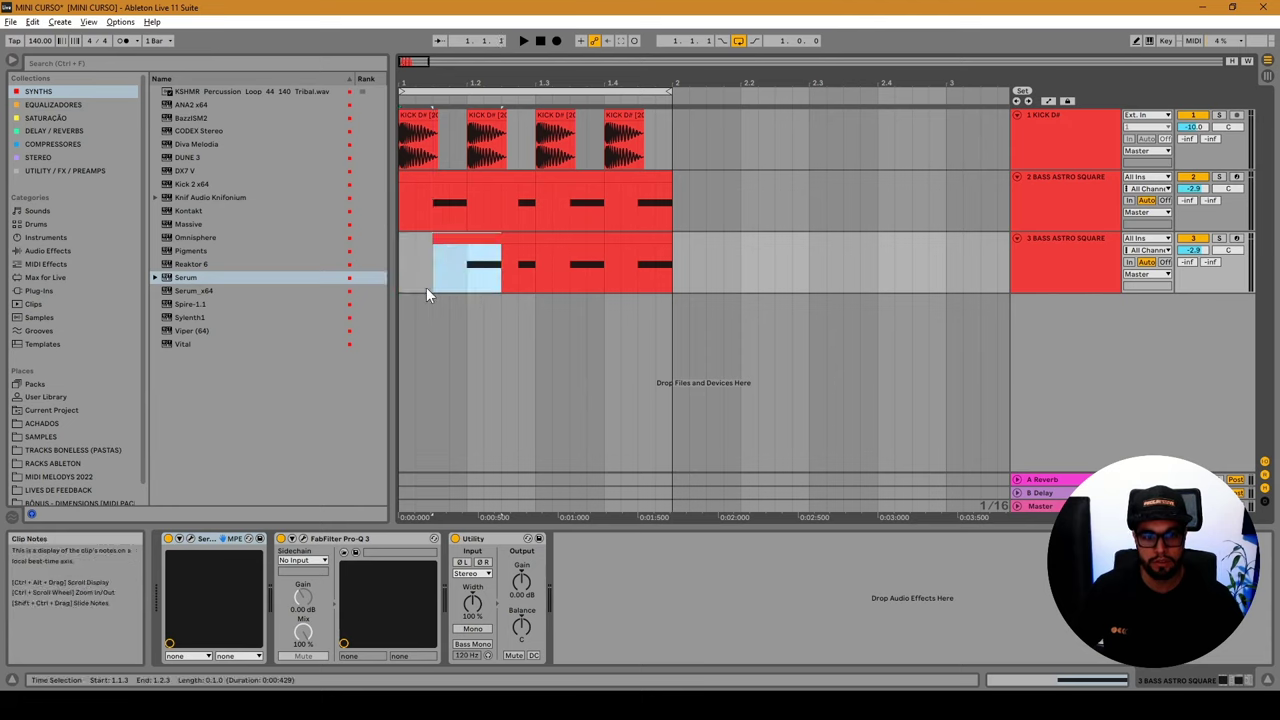
{"action": "left_click", "coordinate": [473, 265]}
{"action": "left_click_drag", "start_coordinate": [516, 270], "coordinate": [529, 275]}
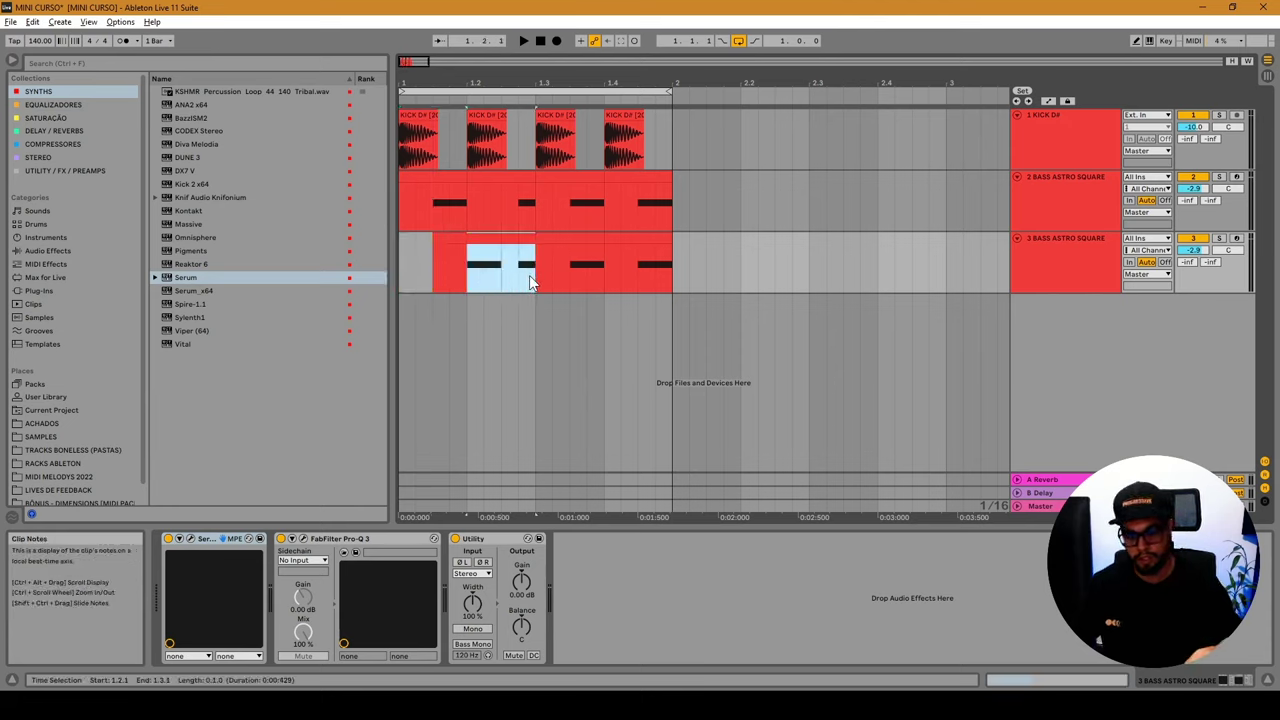
Open the clip at 1.2.1 on the duplicated track and compare its notes with the matching clip on the original bass track.
{"action": "double_click", "coordinate": [520, 258]}
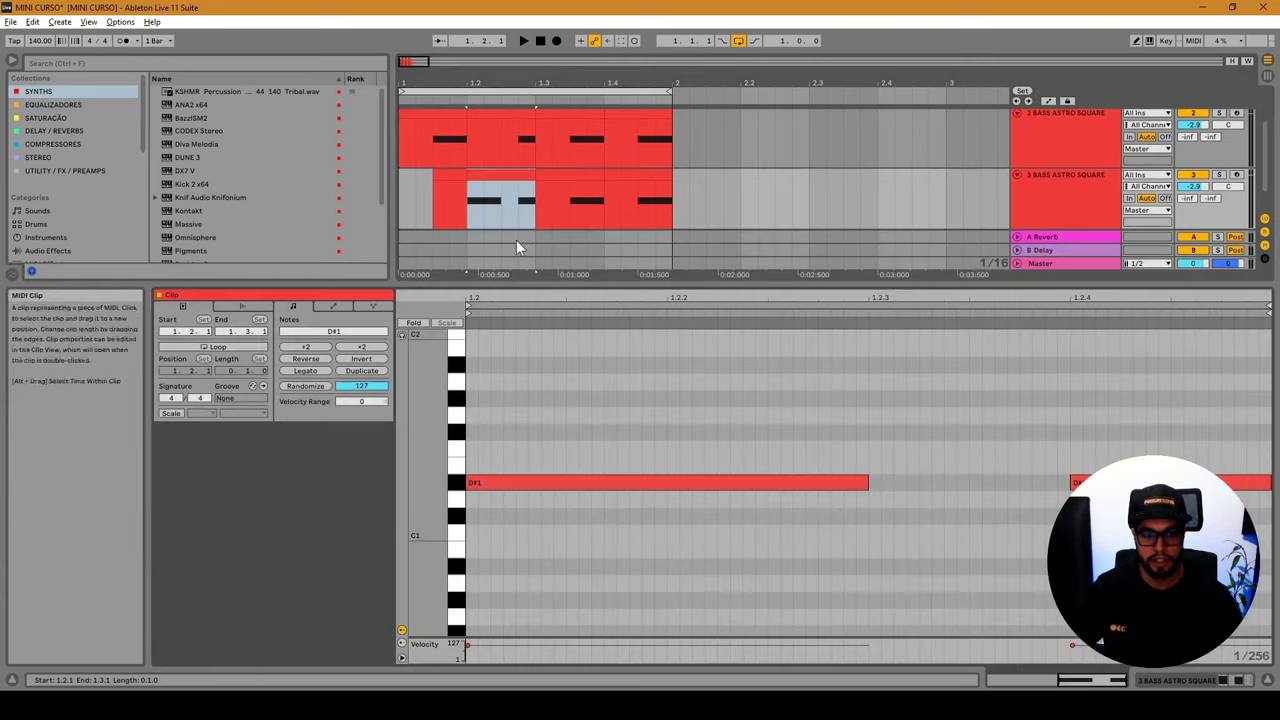
{"action": "key", "text": "Up"}
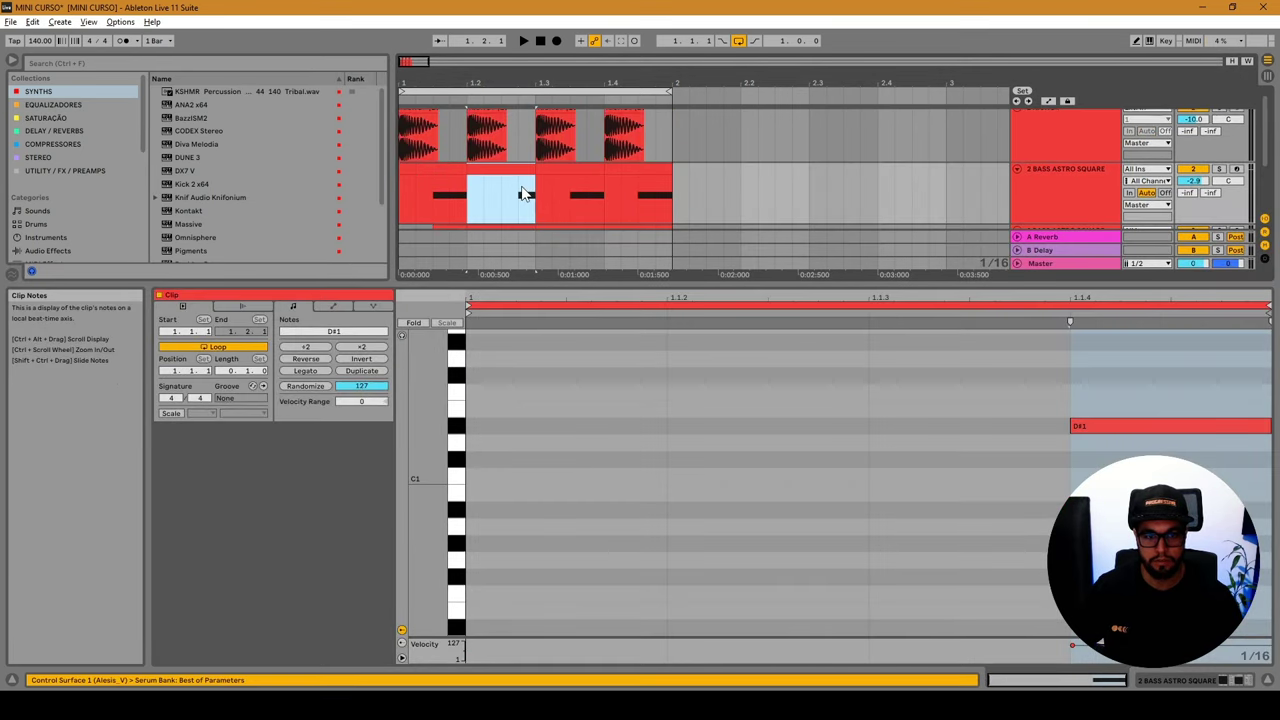
{"action": "left_click", "coordinate": [530, 190]}
{"action": "scroll", "coordinate": [531, 187], "scroll_direction": "down", "scroll_amount": 1}
{"action": "left_click", "coordinate": [524, 182]}
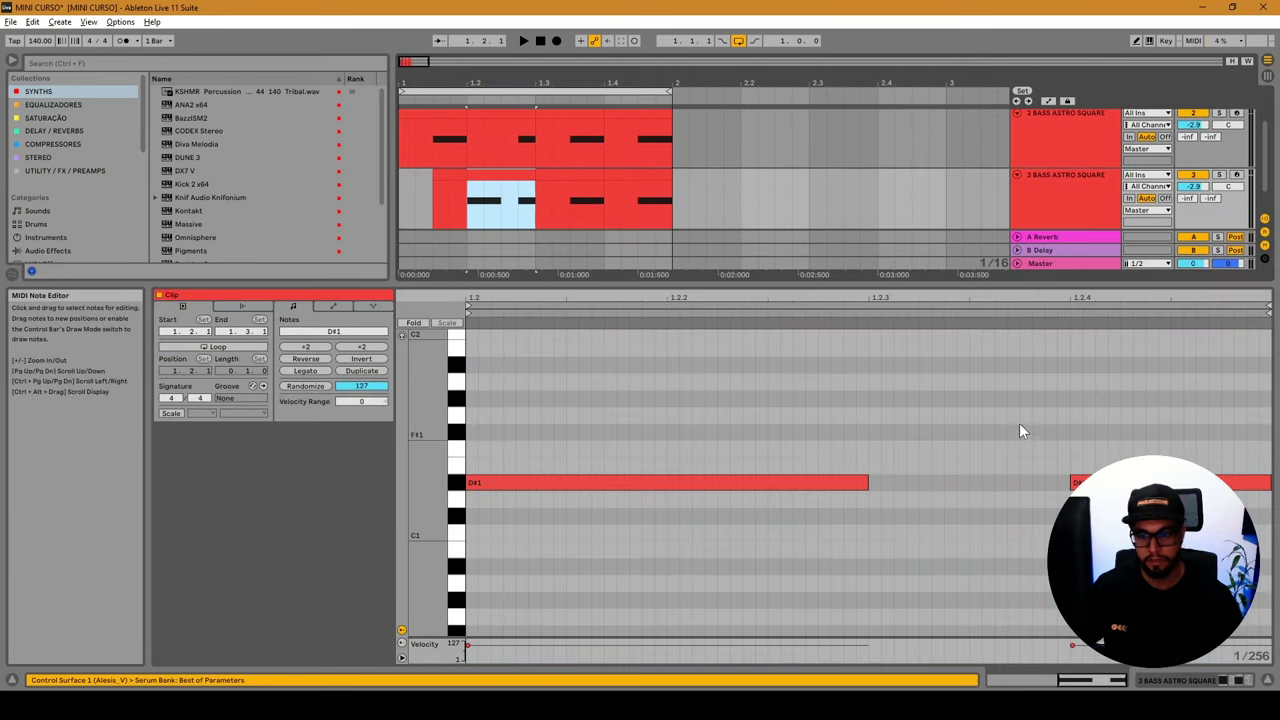
Remove the second D#1 note, lengthen the first to end shortly before 1.2.4, and set the note grid to 1/16.
{"action": "left_click", "coordinate": [1058, 425]}
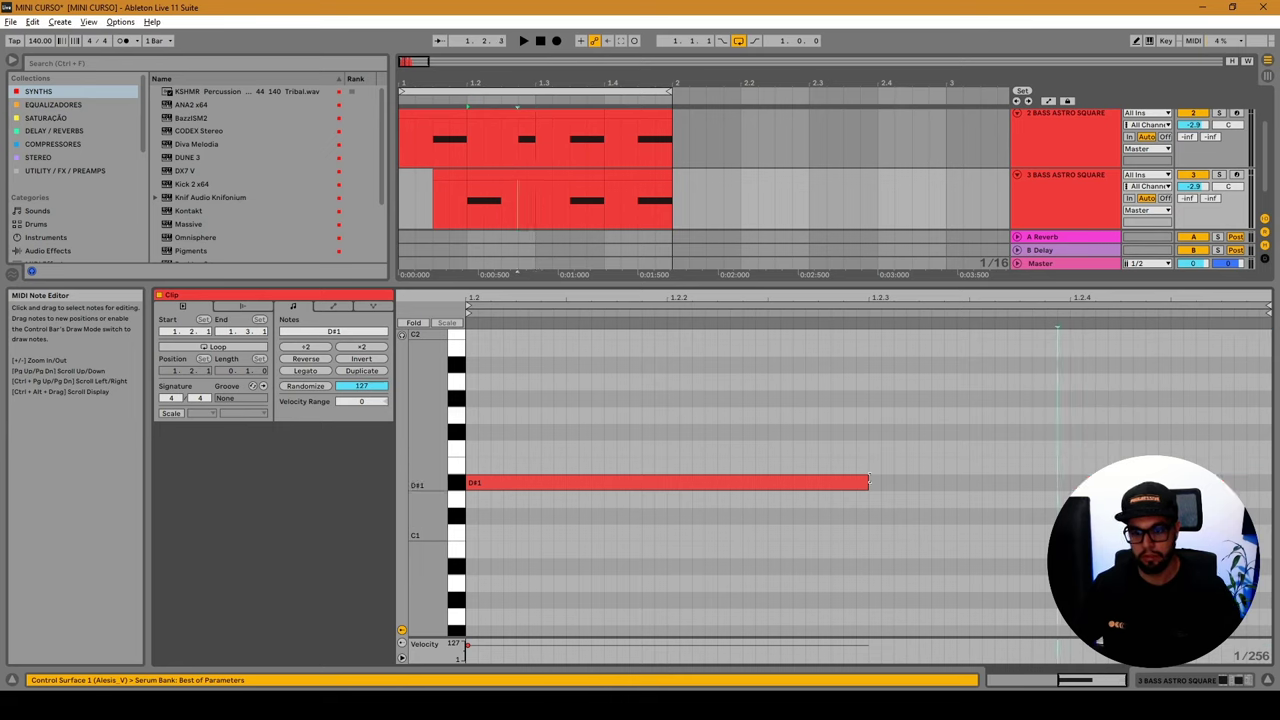
{"action": "left_click_drag", "start_coordinate": [871, 481], "coordinate": [1032, 484]}
{"action": "right_click", "coordinate": [1046, 458]}
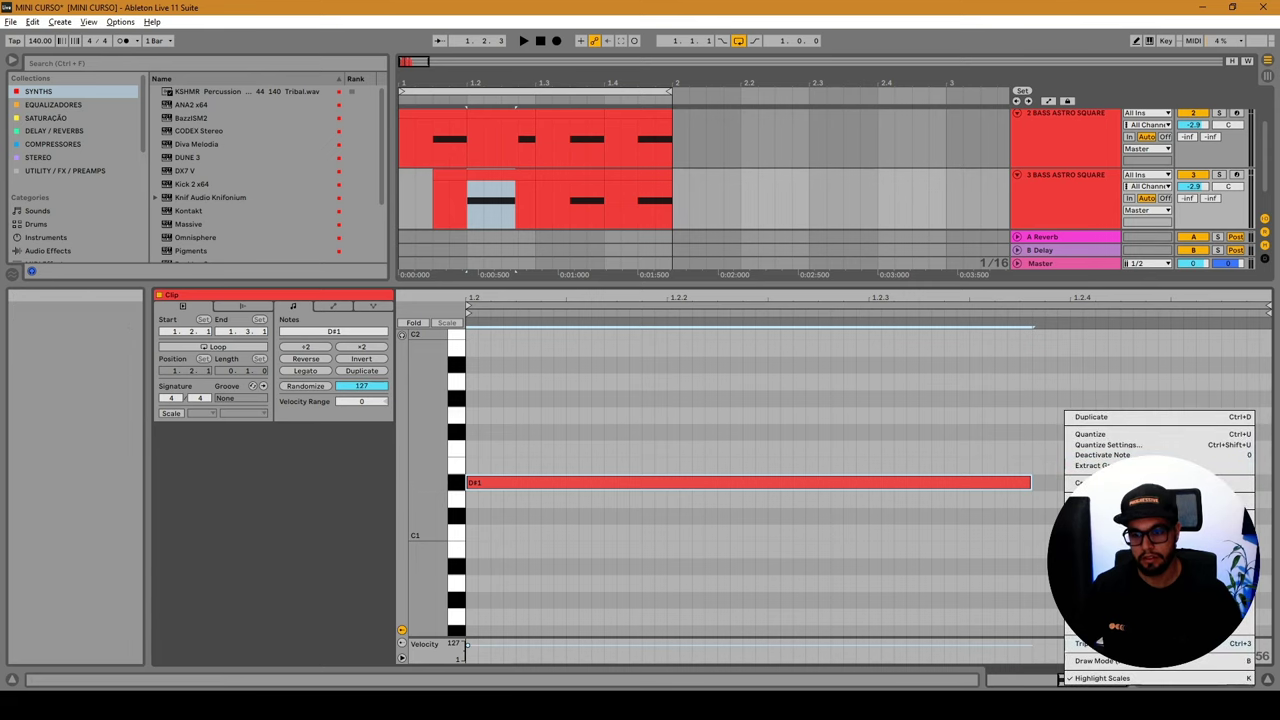
{"action": "left_click", "coordinate": [1110, 560]}
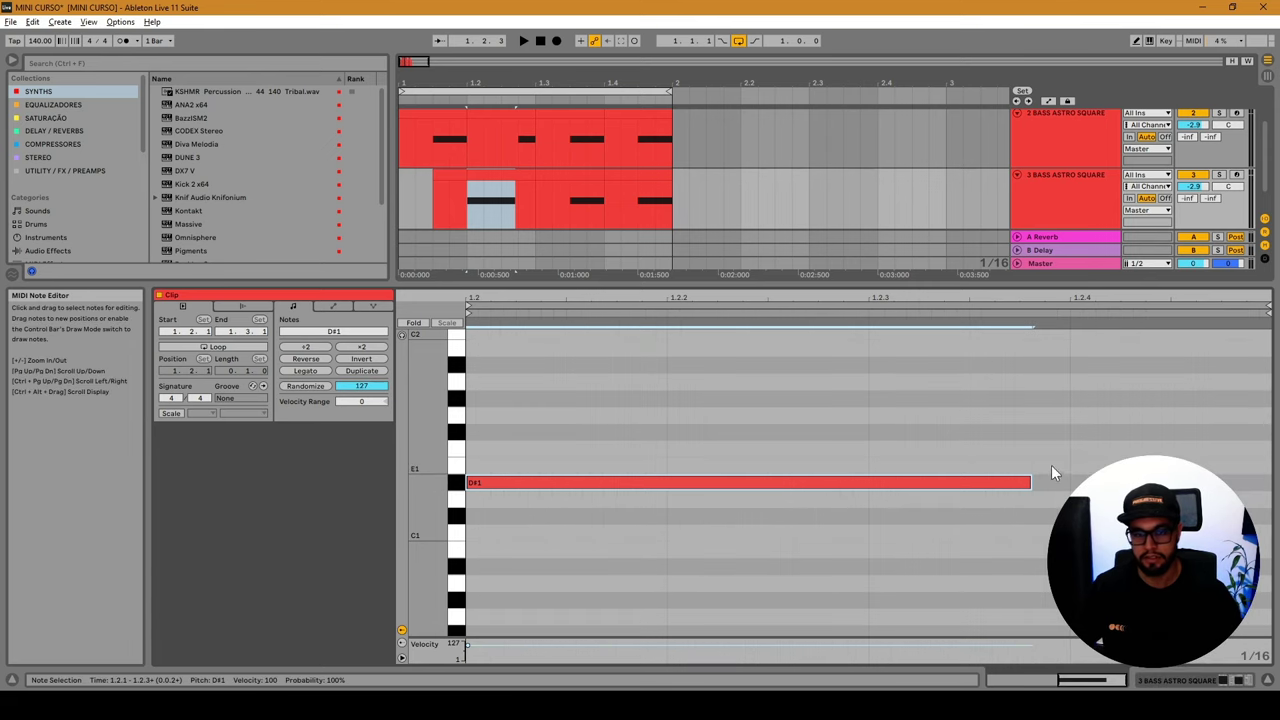
Loop the range from 1.1.1 to 1.3.1 and play back the bass pattern.
{"action": "left_click", "coordinate": [503, 188]}
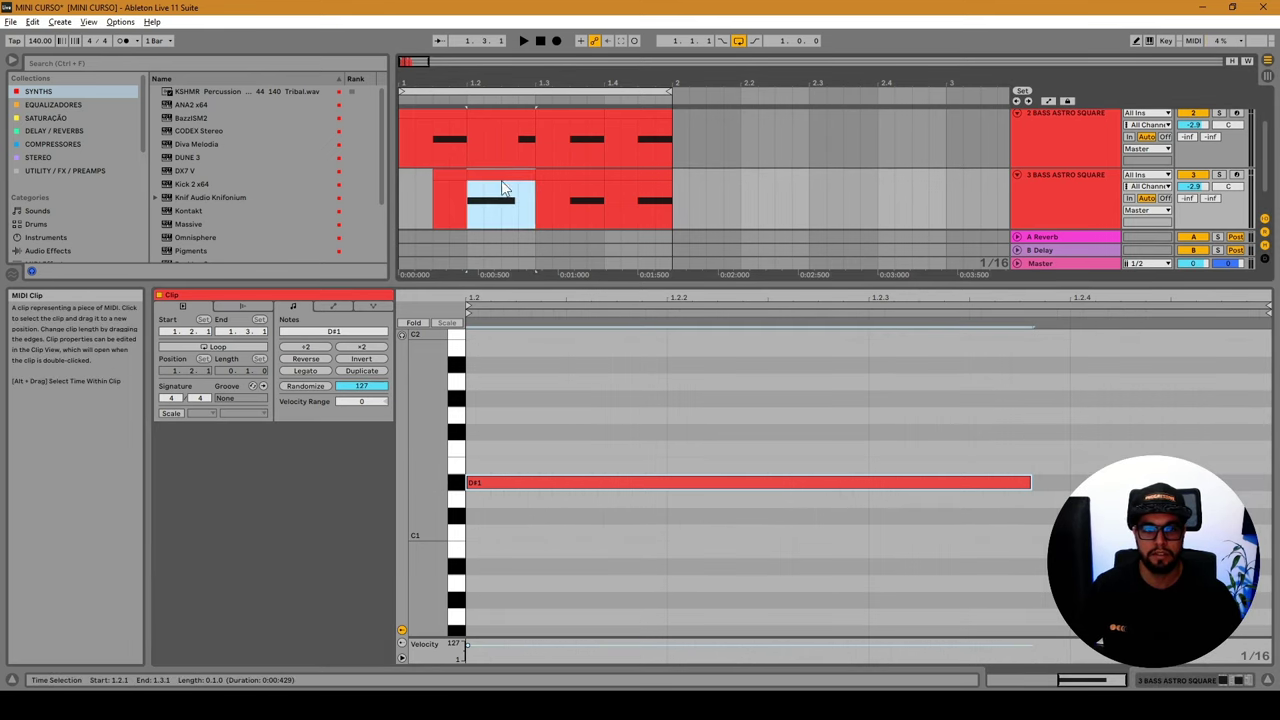
{"action": "left_click_drag", "start_coordinate": [532, 191], "coordinate": [196, 192]}
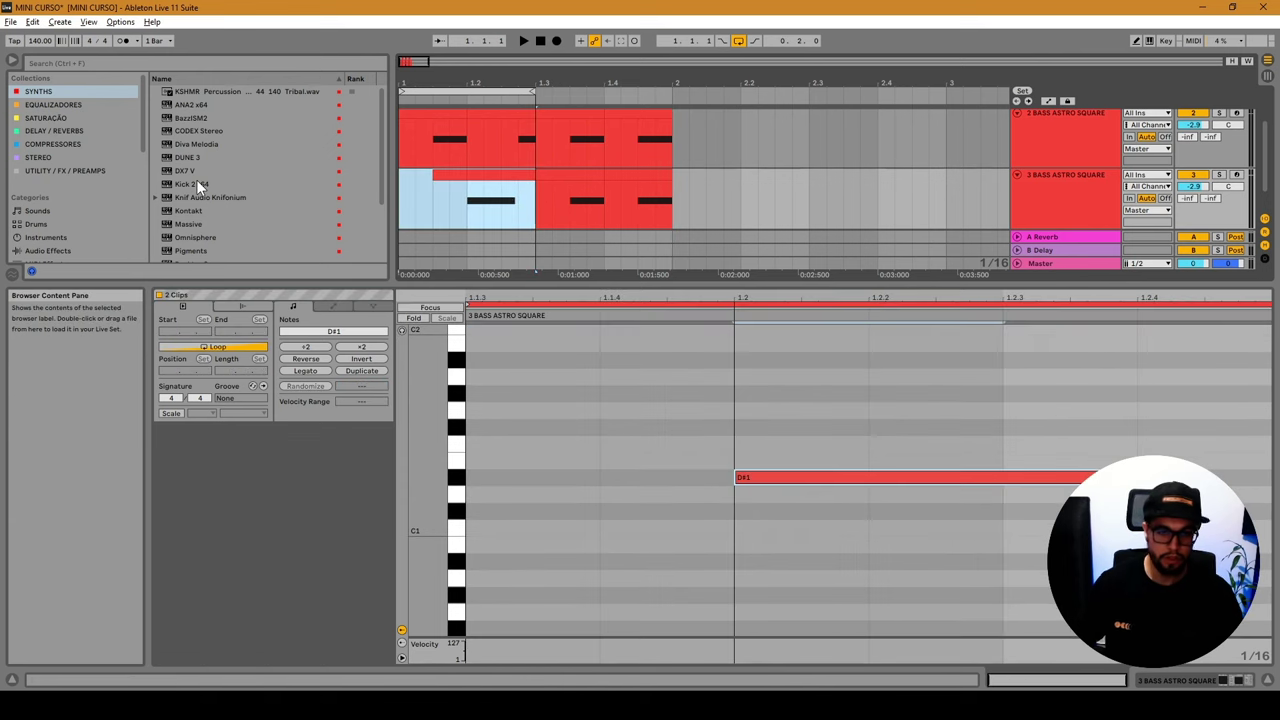
{"action": "key", "text": "space"}
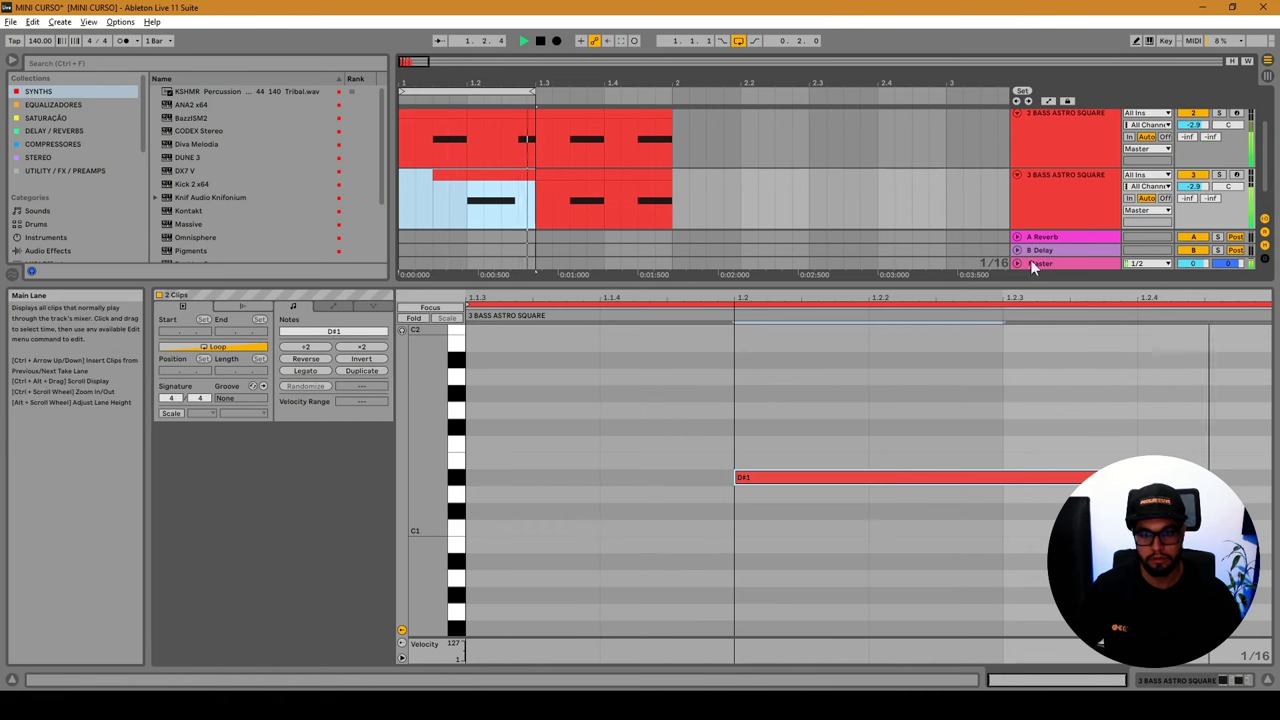
{"action": "key", "text": "space"}
Shorten the D#1 note to end at 1.2.3 and add a D#2 note from 1.2.2 to shortly before 1.2.4.
{"action": "left_click", "coordinate": [960, 437]}
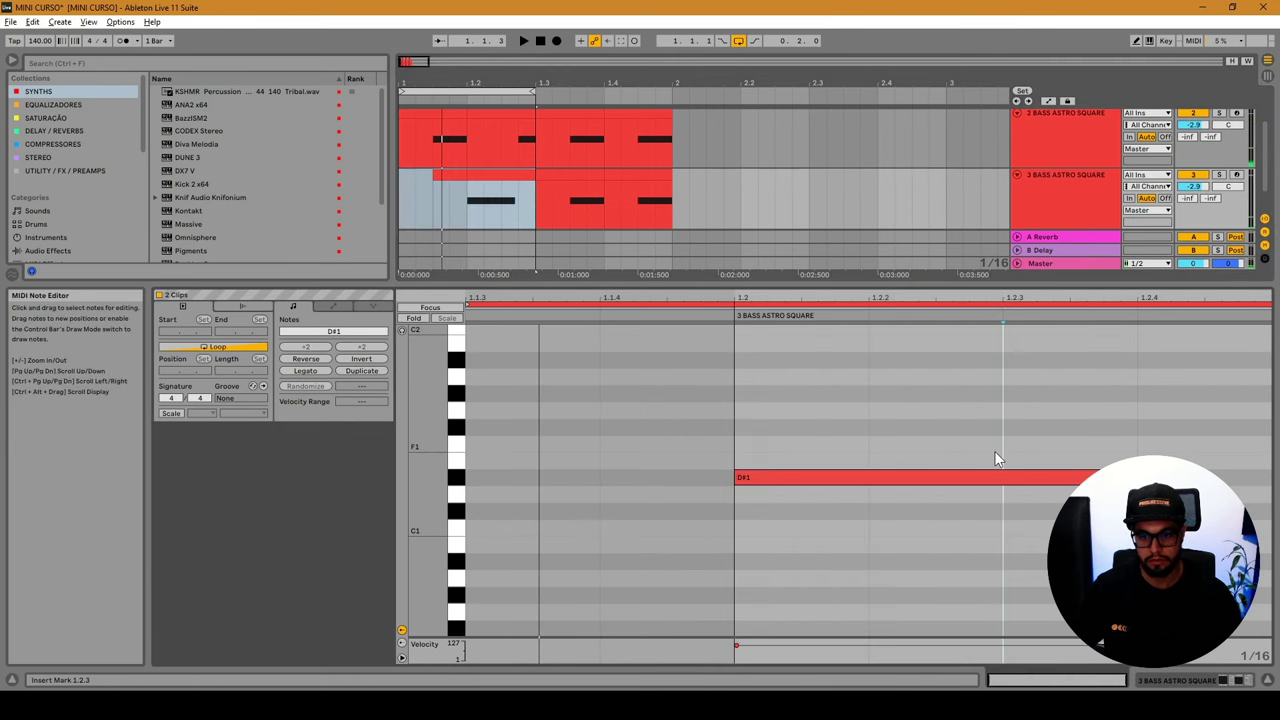
{"action": "double_click", "coordinate": [996, 459]}
{"action": "key", "text": "Down"}
{"action": "key", "text": "shift+Up"}
{"action": "key", "text": "space"}
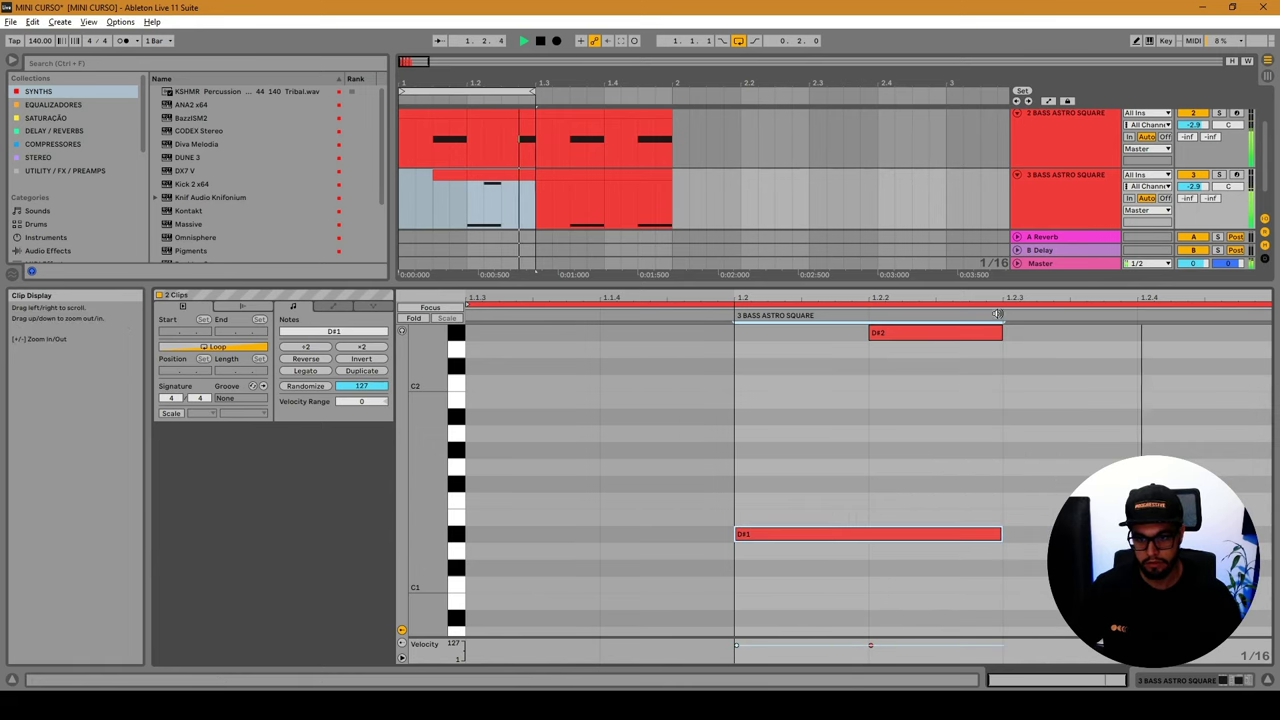
{"action": "left_click_drag", "start_coordinate": [1000, 332], "coordinate": [1100, 332]}
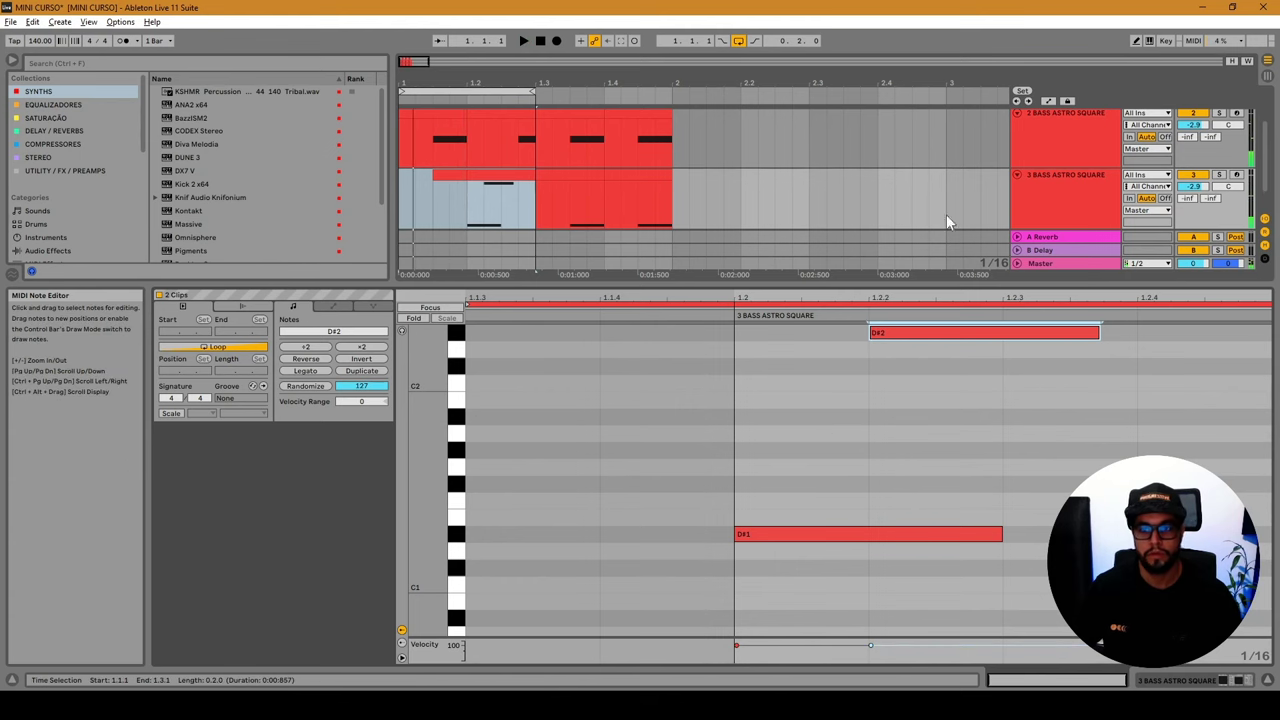
Delete the duplicated bass track's clips from 1.3.1 onward and select the track.
{"action": "left_click", "coordinate": [1062, 192]}
{"action": "left_click_drag", "start_coordinate": [547, 287], "coordinate": [689, 274]}
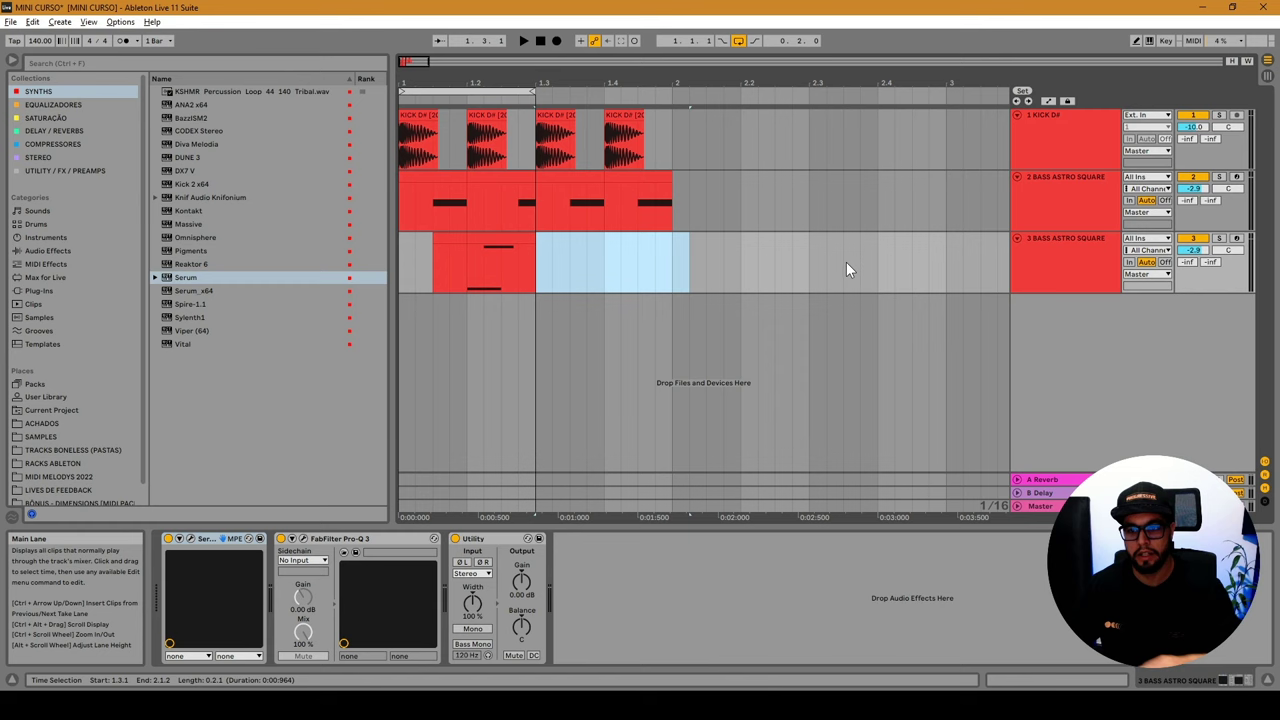
{"action": "left_click", "coordinate": [1049, 262]}
Open Serum on the duplicated bass track and play the loop from 1.1.1 to 1.3.1.
{"action": "left_click", "coordinate": [499, 237]}
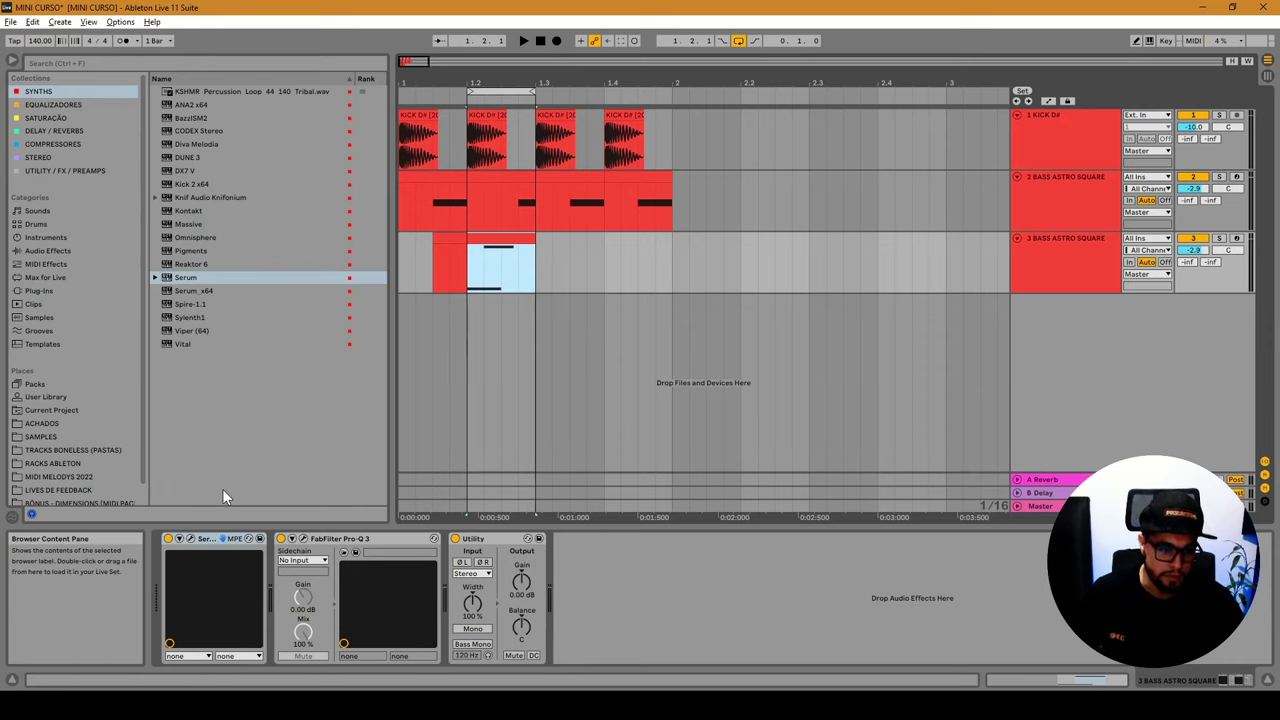
{"action": "key", "text": "ctrl+alt+p"}
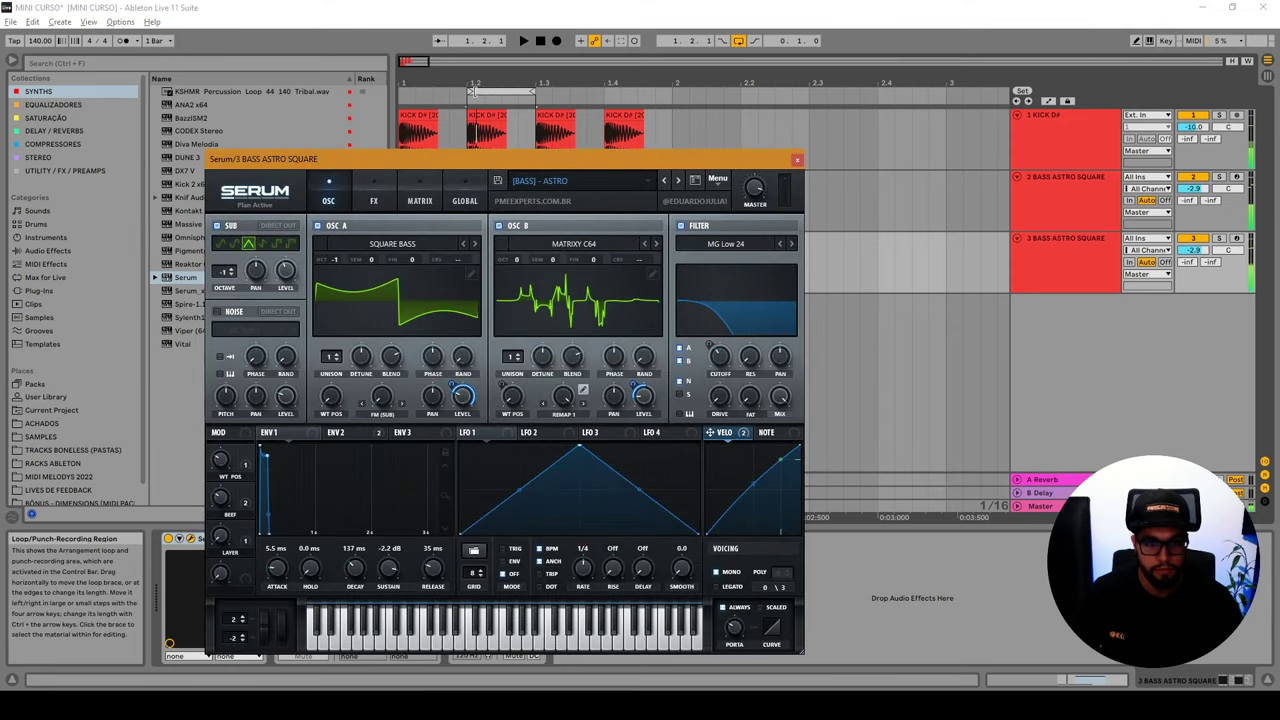
{"action": "left_click_drag", "start_coordinate": [467, 92], "coordinate": [400, 92]}
{"action": "key", "text": "space"}
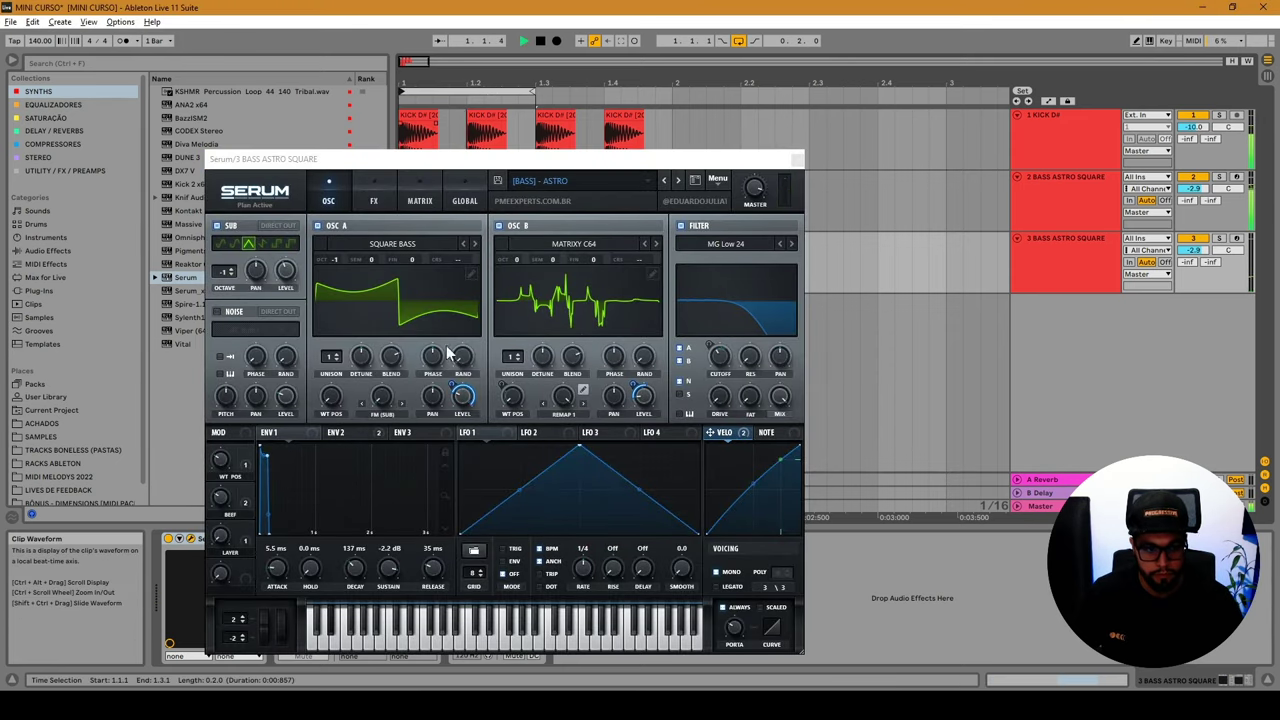
Set Serum's envelope 2 to a 663 ms hold and a 381 ms attack while listening to the loop.
{"action": "left_click", "coordinate": [310, 430]}
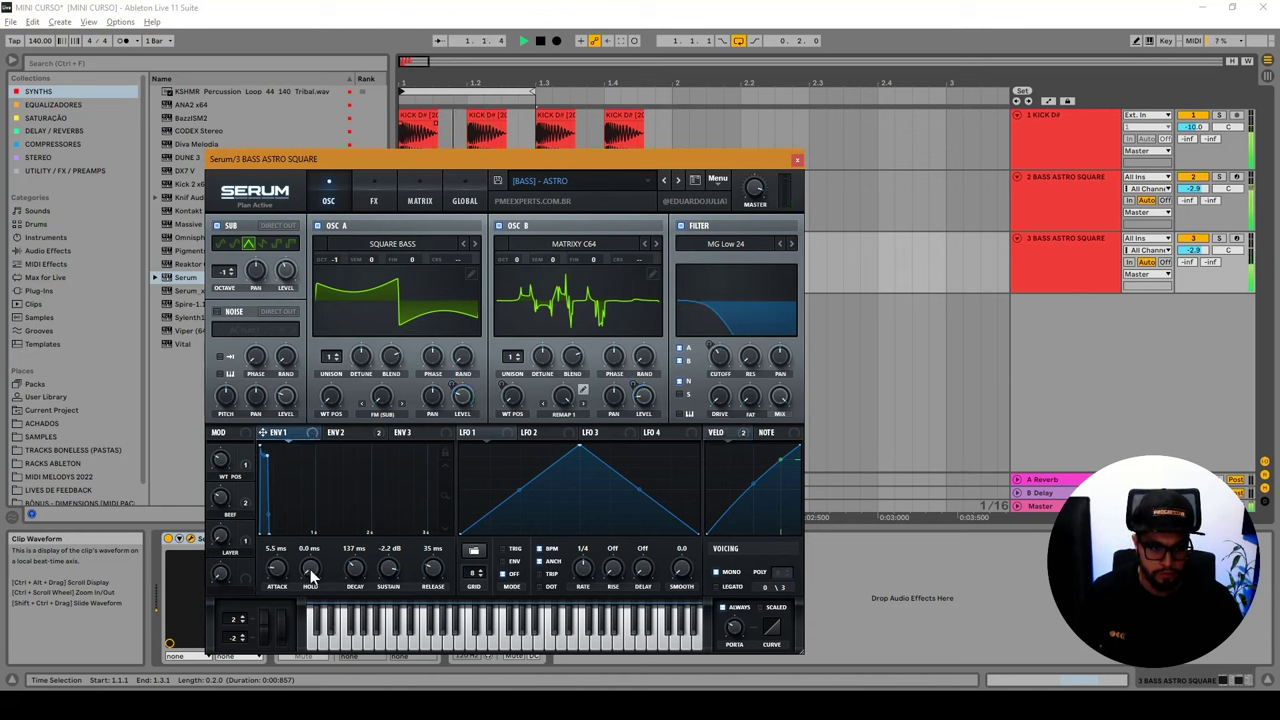
{"action": "left_click_drag", "start_coordinate": [310, 568], "coordinate": [323, 520]}
{"action": "left_click", "coordinate": [336, 435]}
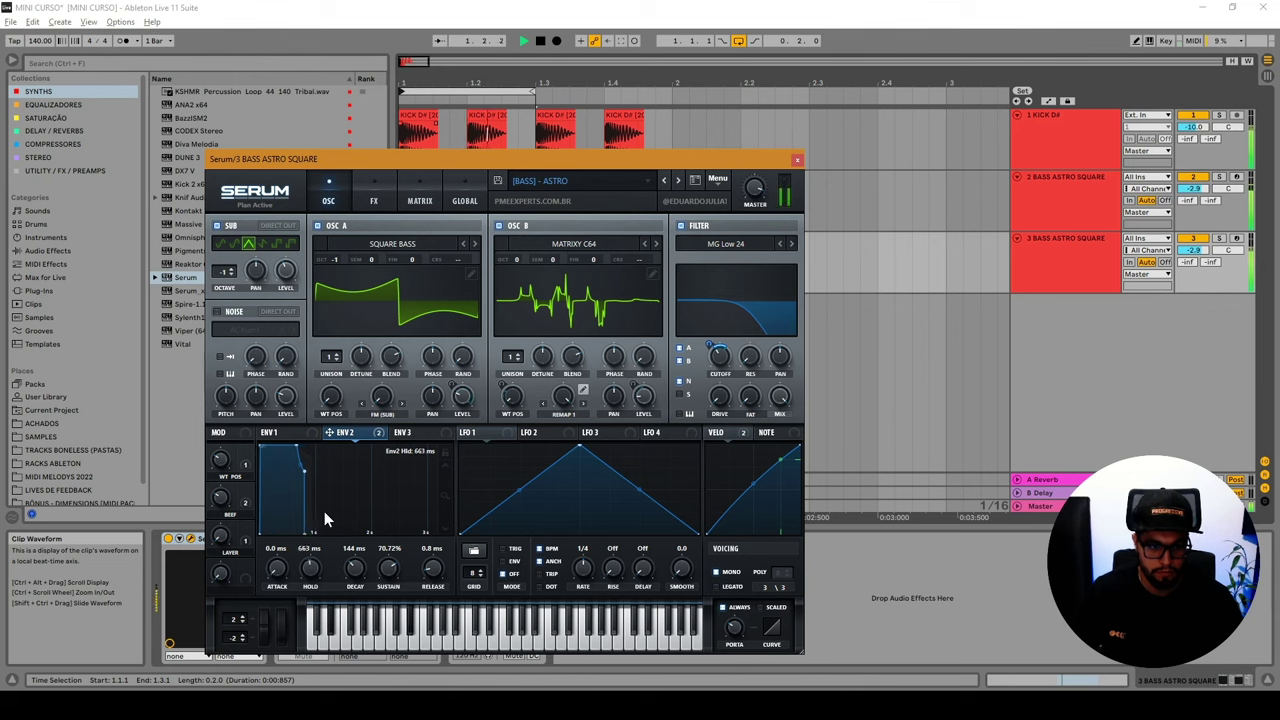
{"action": "right_click", "coordinate": [355, 436]}
{"action": "left_click", "coordinate": [361, 433]}
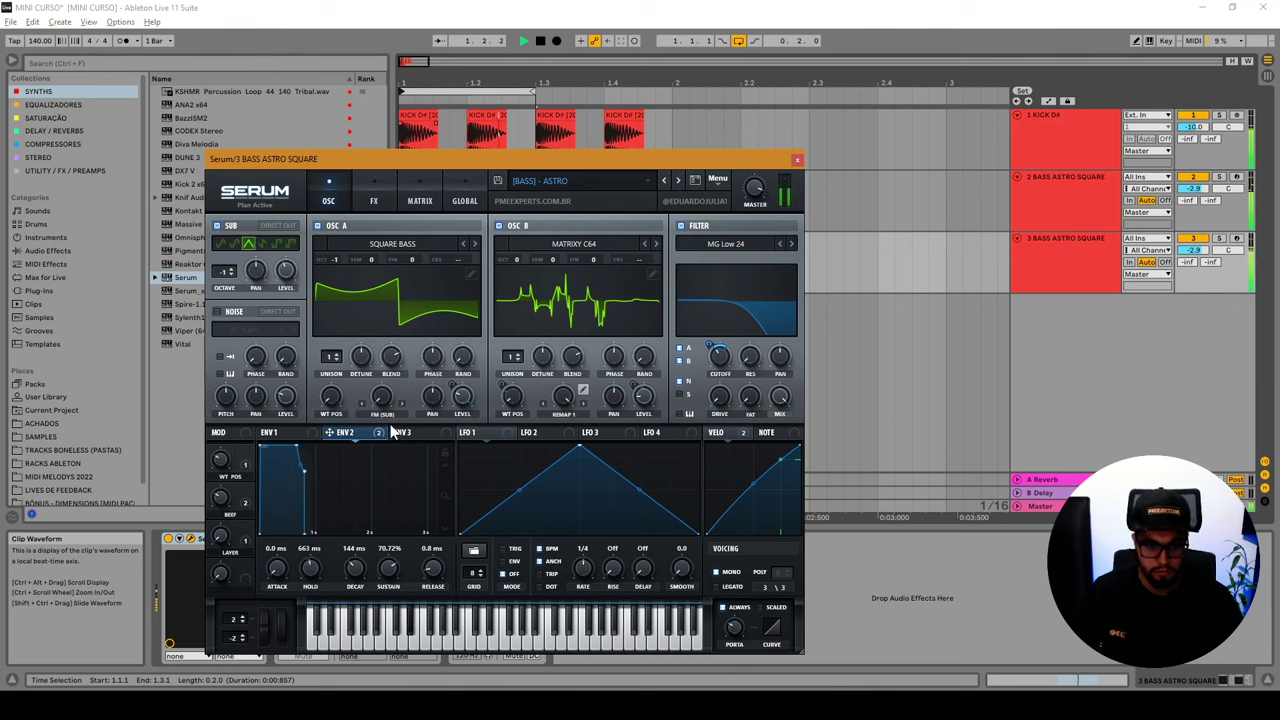
{"action": "mouse_move", "coordinate": [284, 528]}
{"action": "left_mouse_down"}
{"action": "mouse_move", "coordinate": [294, 497]}
{"action": "mouse_move", "coordinate": [283, 503]}
{"action": "left_mouse_up"}
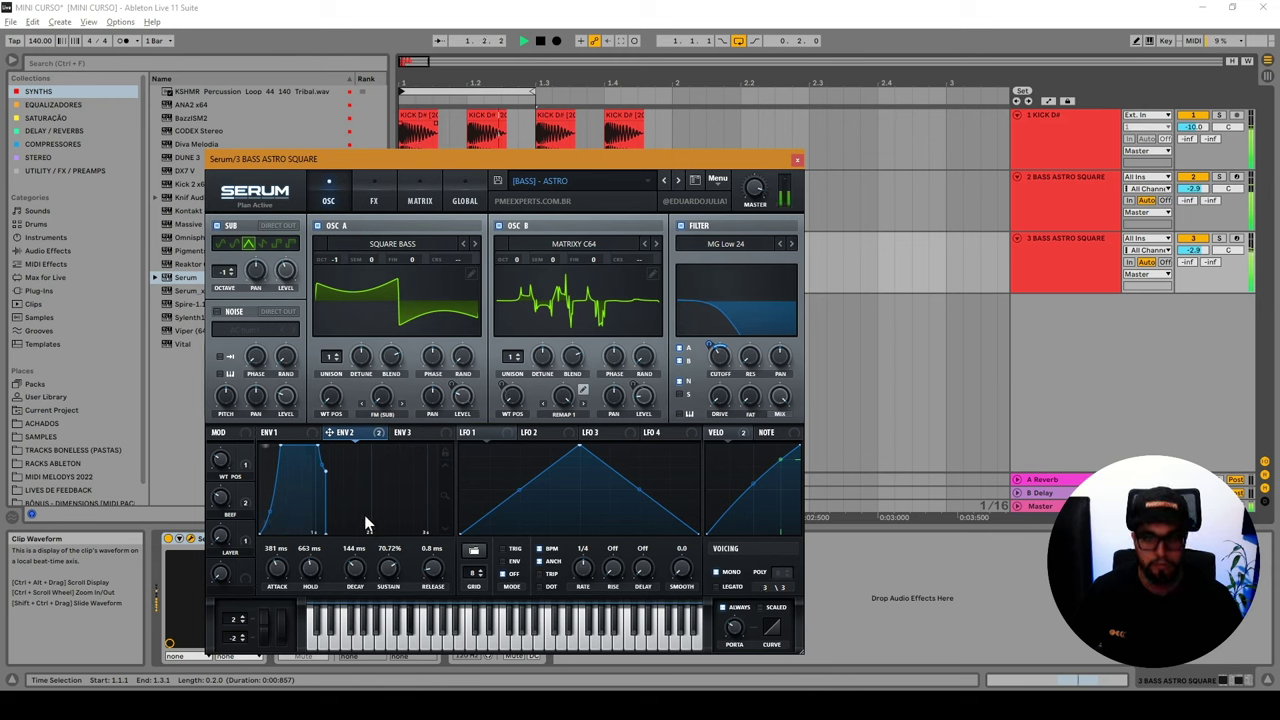
{"action": "key", "text": "space"}
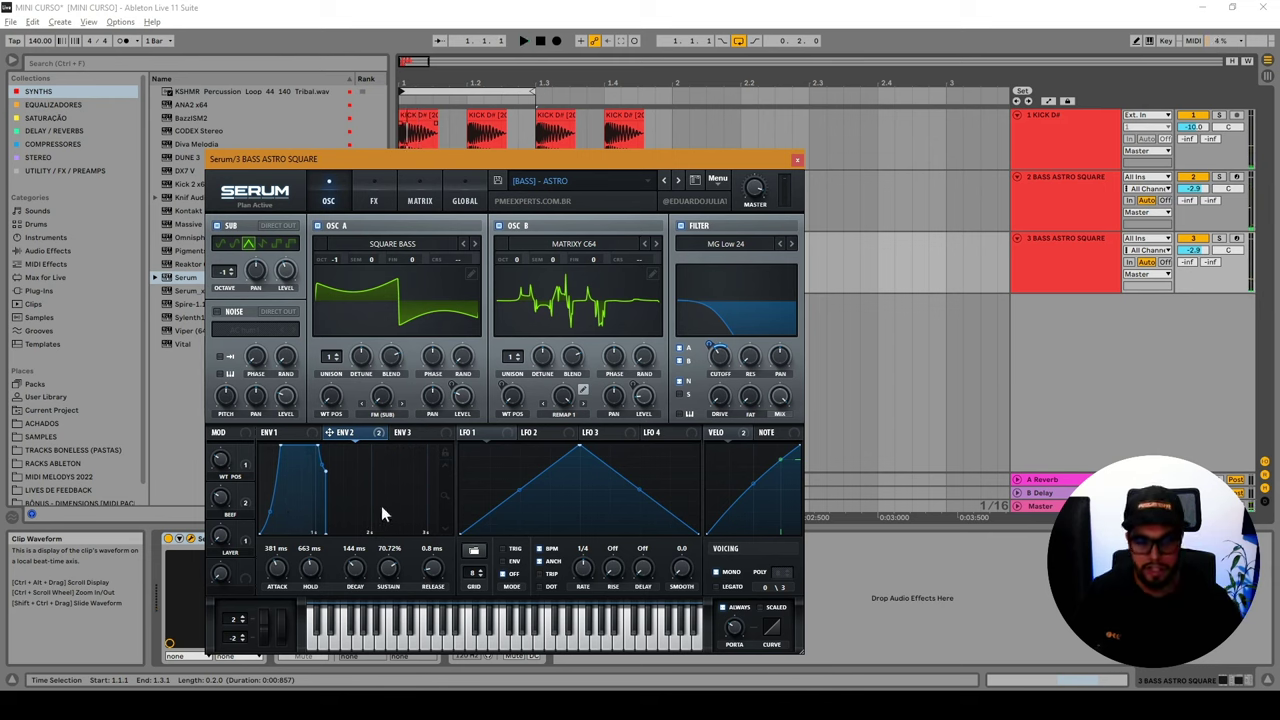
{"action": "right_click", "coordinate": [727, 373]}
{"action": "left_click", "coordinate": [367, 416]}
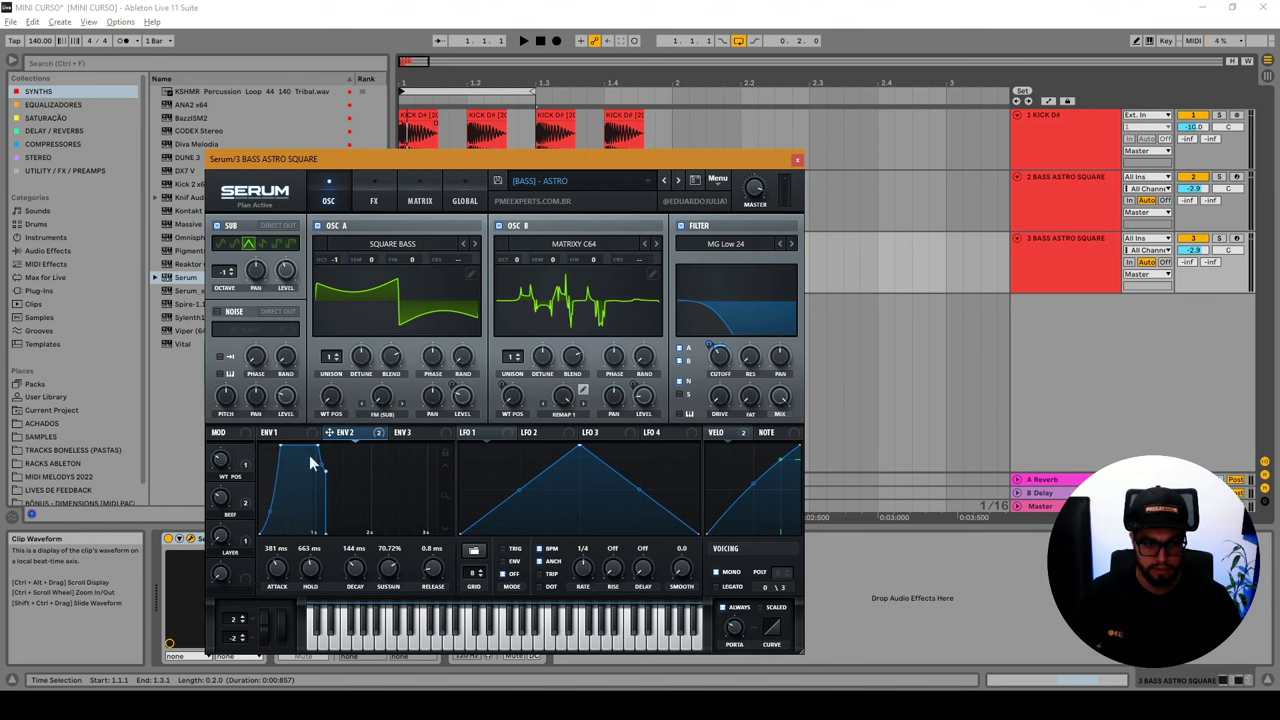
Duplicate all kick and bass clips of bar 1 into bar 2, extend the loop to 3.1.1, and play it.
{"action": "left_click", "coordinate": [1065, 177]}
{"action": "scroll", "coordinate": [546, 150], "scroll_direction": "down", "scroll_amount": 2}
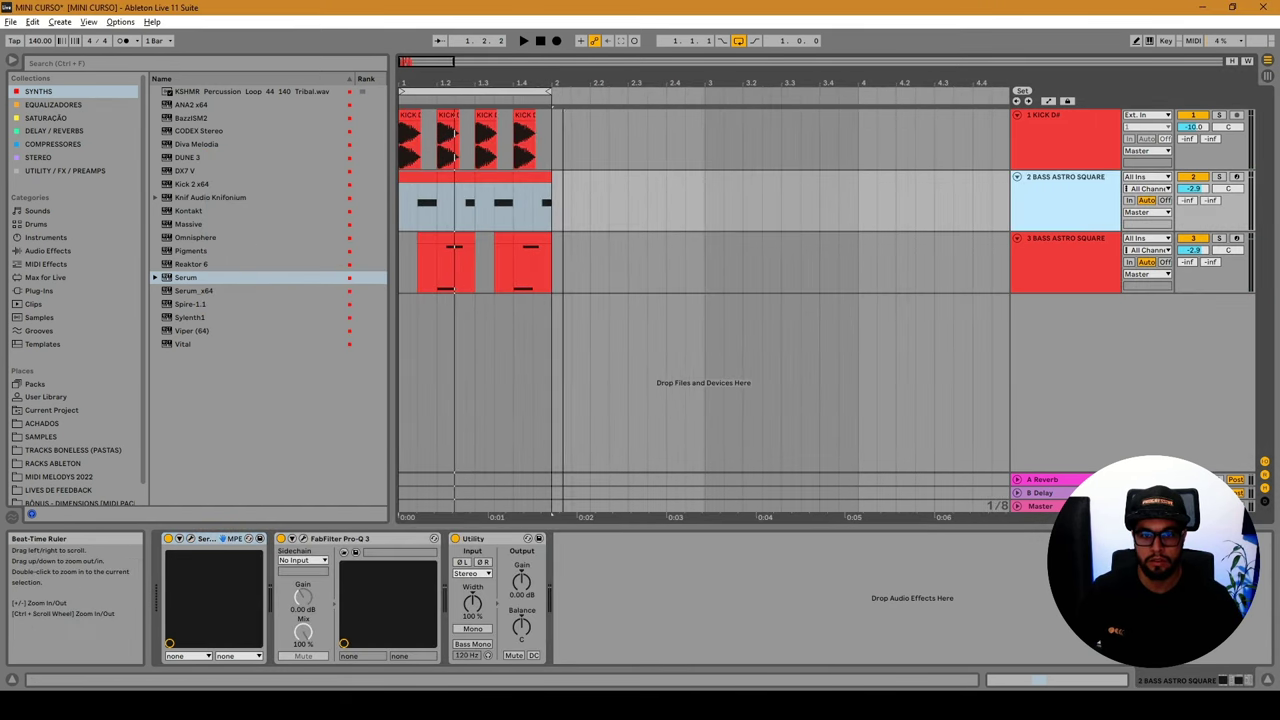
{"action": "key", "text": "ctrl+a"}
{"action": "key", "text": "ctrl+d"}
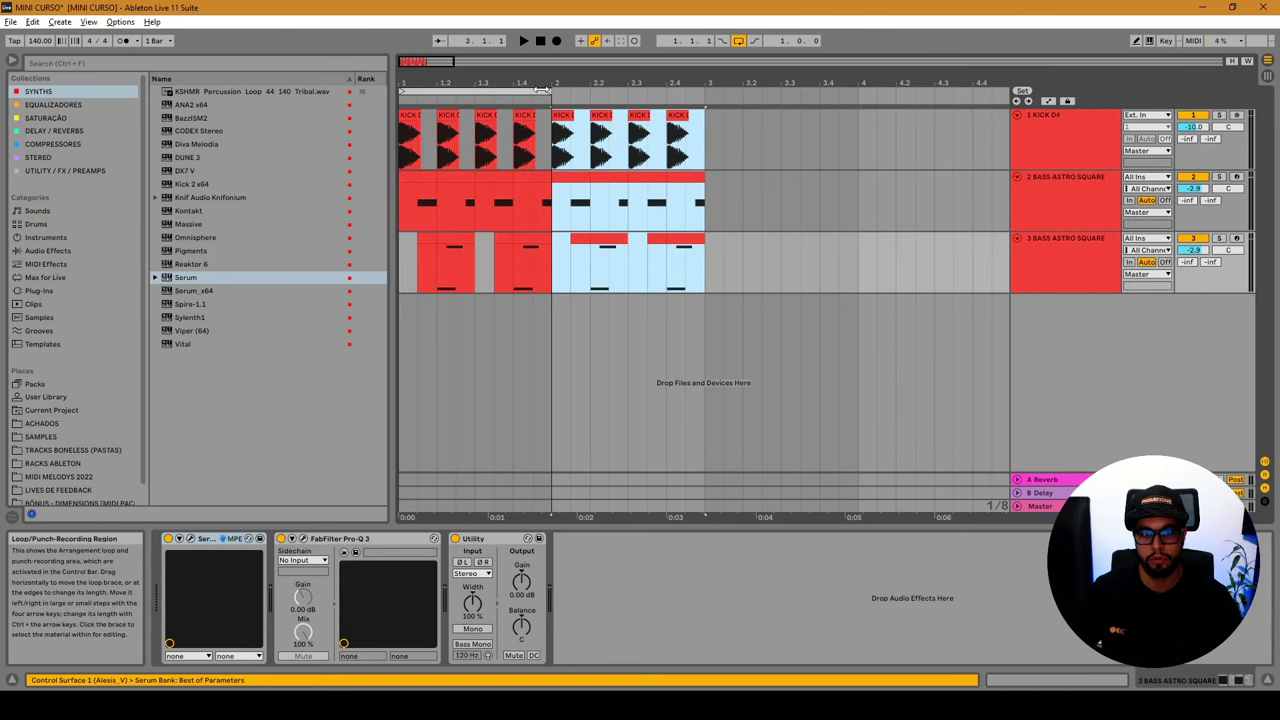
{"action": "left_click_drag", "start_coordinate": [548, 91], "coordinate": [705, 92]}
{"action": "key", "text": "space"}
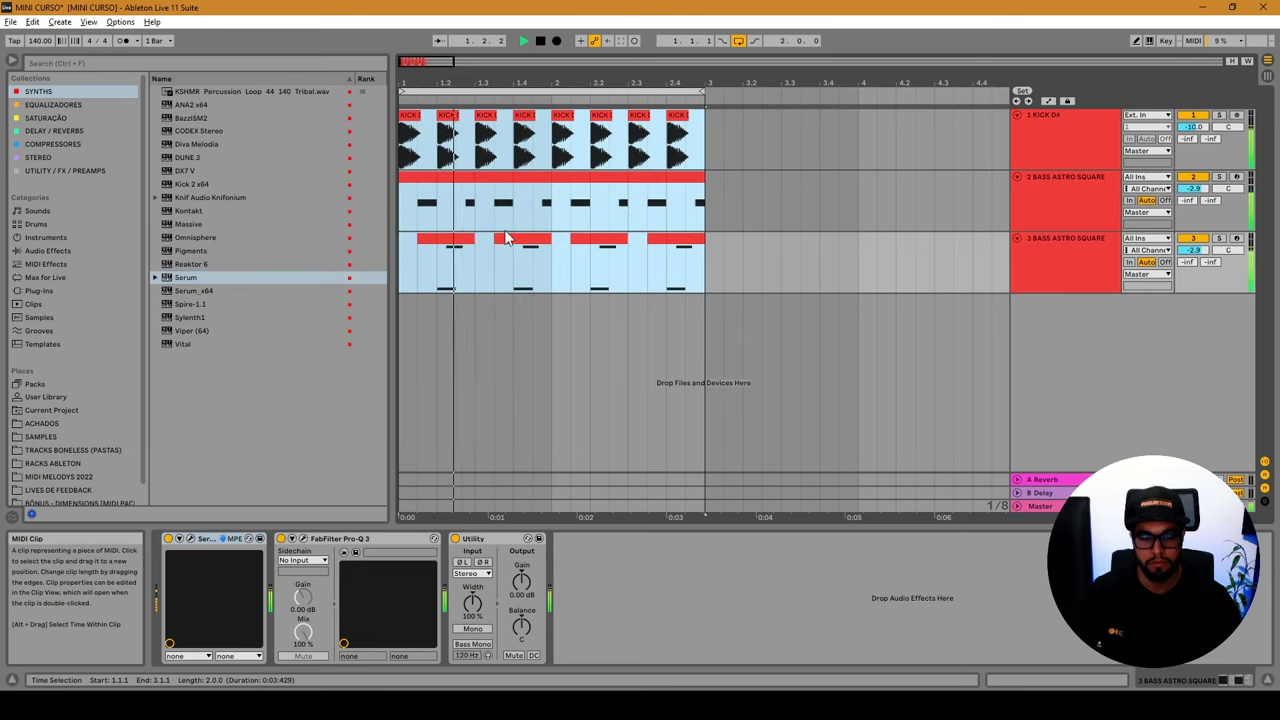
Thin out the duplicated bass track, keeping only the clips at 1.2.1 to 1.3.1 and 2.1.3 to 2.3.1.
{"action": "left_click", "coordinate": [545, 257]}
{"action": "left_click_drag", "start_coordinate": [520, 240], "coordinate": [408, 178]}
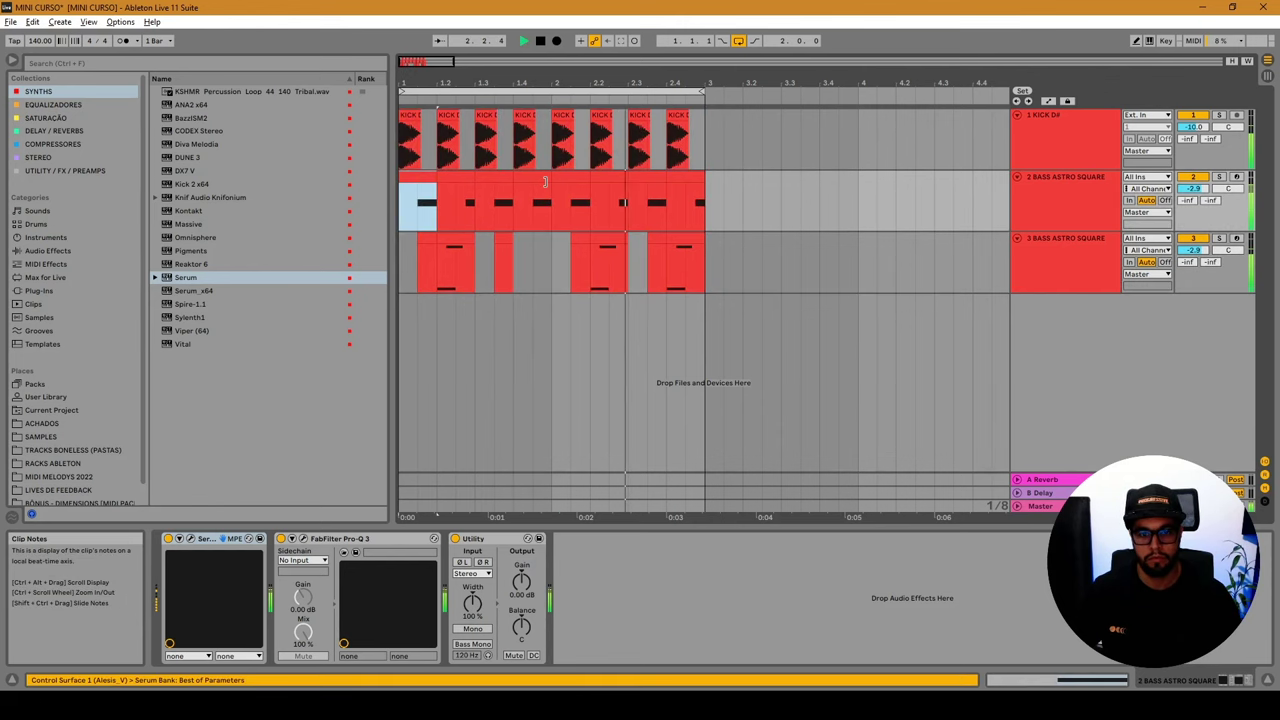
{"action": "left_click", "coordinate": [406, 253]}
{"action": "key", "text": "space"}
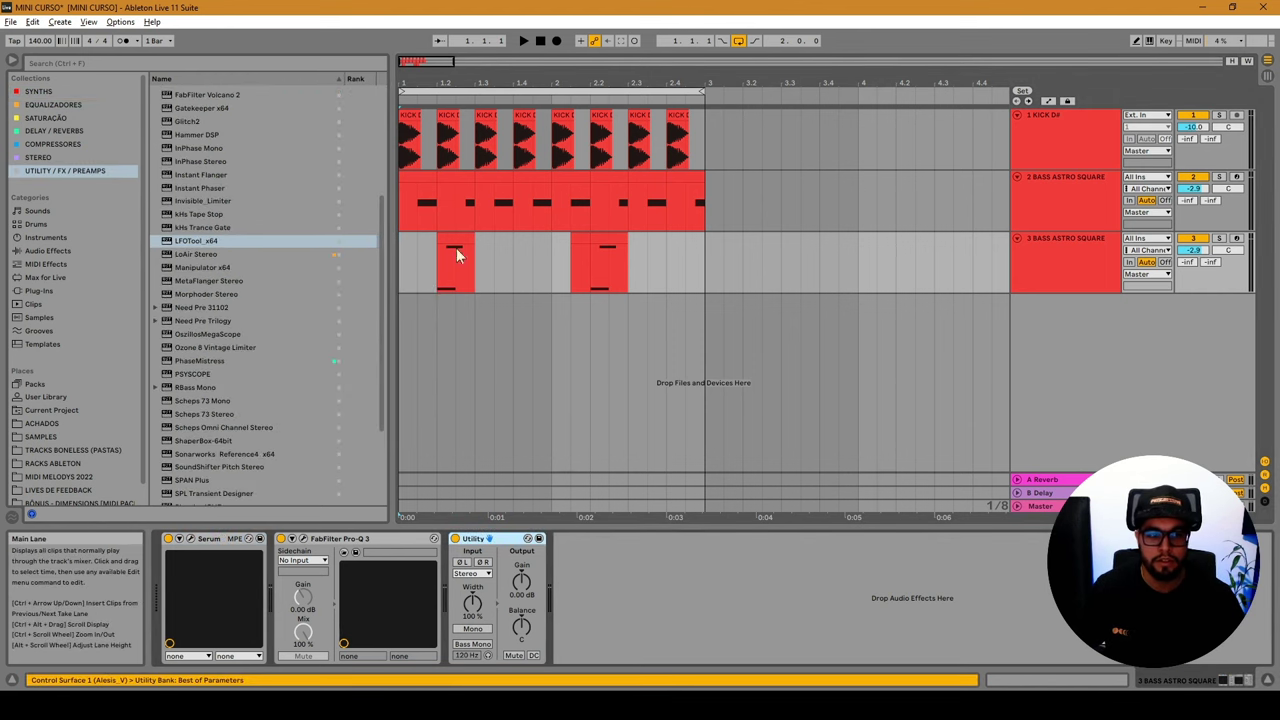
Add LFOTool_x64 to the duplicated bass track and draw a stepped curve with full level only from half to three quarters of the cycle.
{"action": "left_click", "coordinate": [206, 248]}
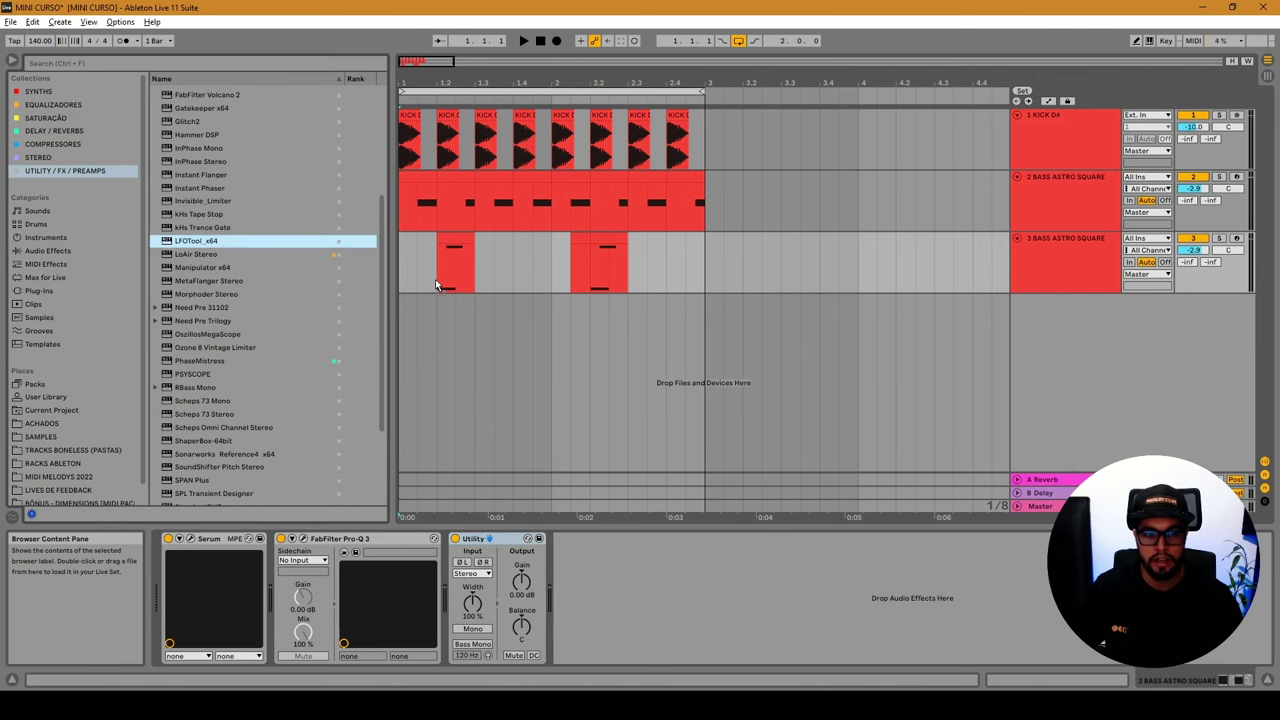
{"action": "left_click_drag", "start_coordinate": [437, 276], "coordinate": [455, 272]}
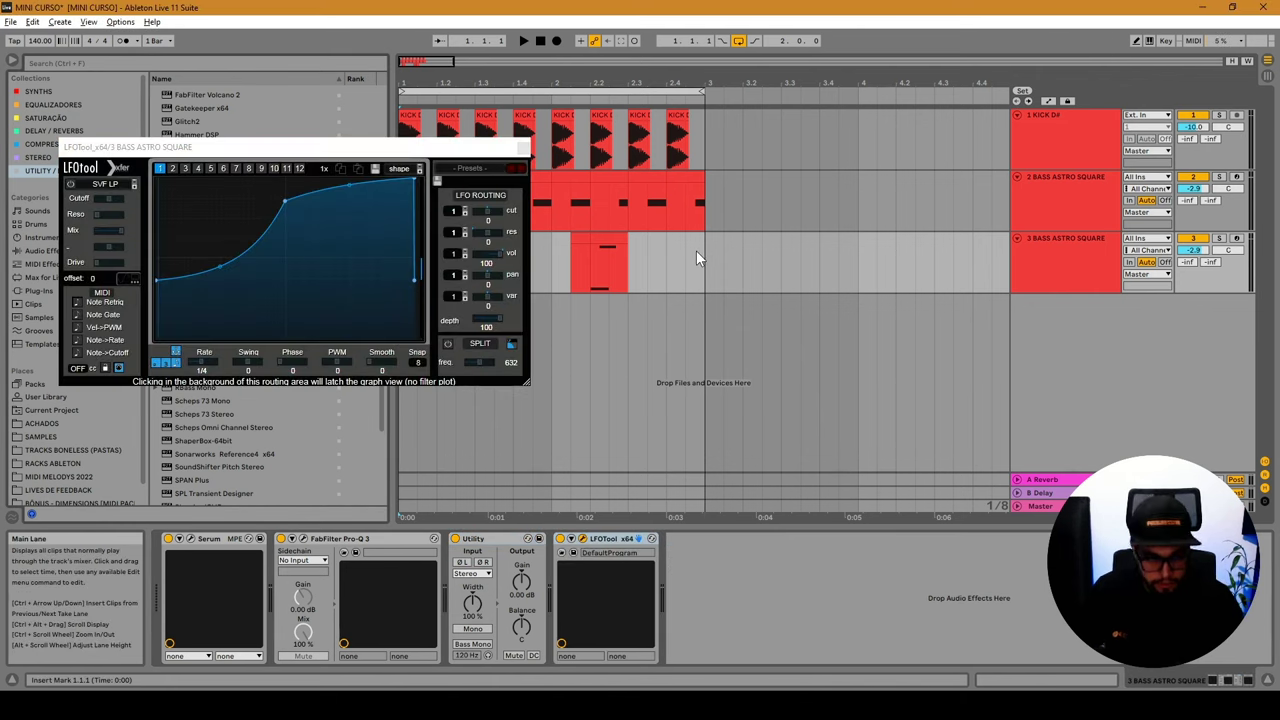
{"action": "left_click_drag", "start_coordinate": [178, 279], "coordinate": [188, 280]}
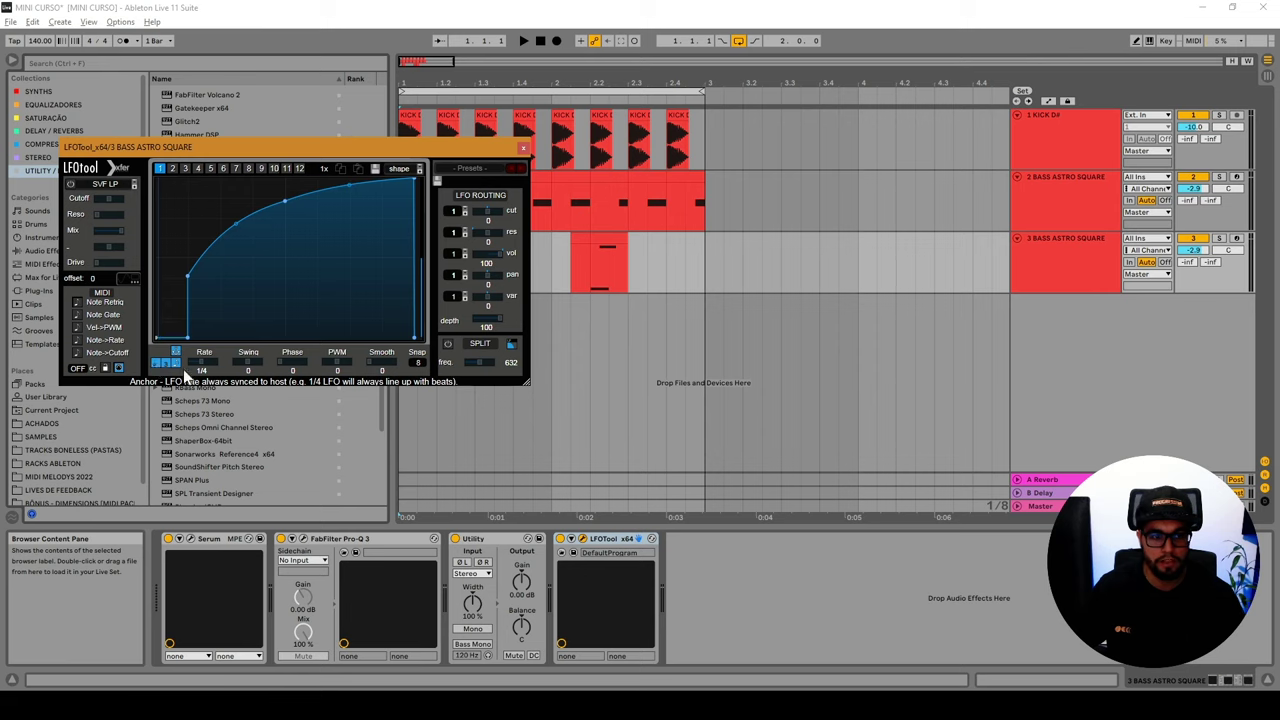
{"action": "mouse_move", "coordinate": [215, 208]}
{"action": "left_mouse_down"}
{"action": "mouse_move", "coordinate": [213, 354]}
{"action": "mouse_move", "coordinate": [249, 252]}
{"action": "mouse_move", "coordinate": [256, 286]}
{"action": "mouse_move", "coordinate": [294, 262]}
{"action": "mouse_move", "coordinate": [312, 360]}
{"action": "left_mouse_up"}
{"action": "mouse_move", "coordinate": [306, 258]}
{"action": "left_mouse_down"}
{"action": "mouse_move", "coordinate": [304, 105]}
{"action": "mouse_move", "coordinate": [388, 112]}
{"action": "left_mouse_up"}
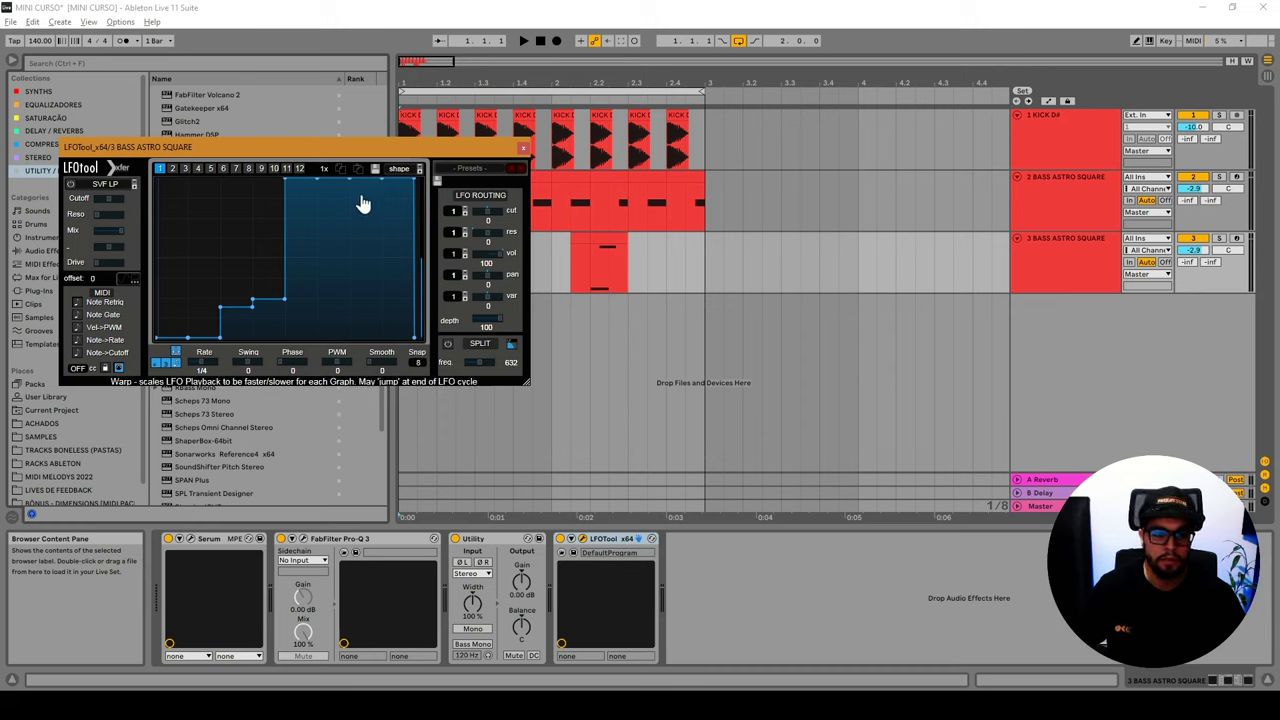
{"action": "mouse_move", "coordinate": [367, 197]}
{"action": "left_mouse_down"}
{"action": "mouse_move", "coordinate": [369, 365]}
{"action": "mouse_move", "coordinate": [435, 388]}
{"action": "left_mouse_up"}
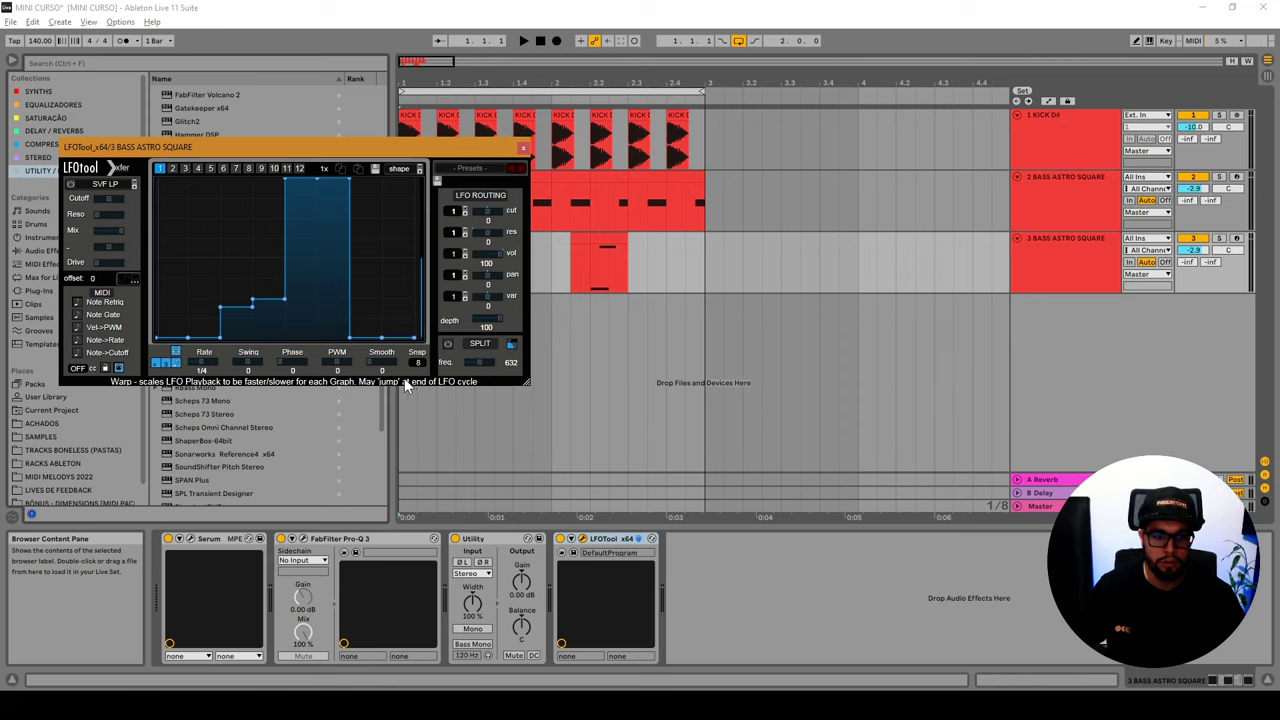
Round the LFOTool curve's falling edge and replace the steps with a concave rise starting at one eighth of the cycle, auditioning the loop.
{"action": "left_click_drag", "start_coordinate": [350, 190], "coordinate": [333, 225]}
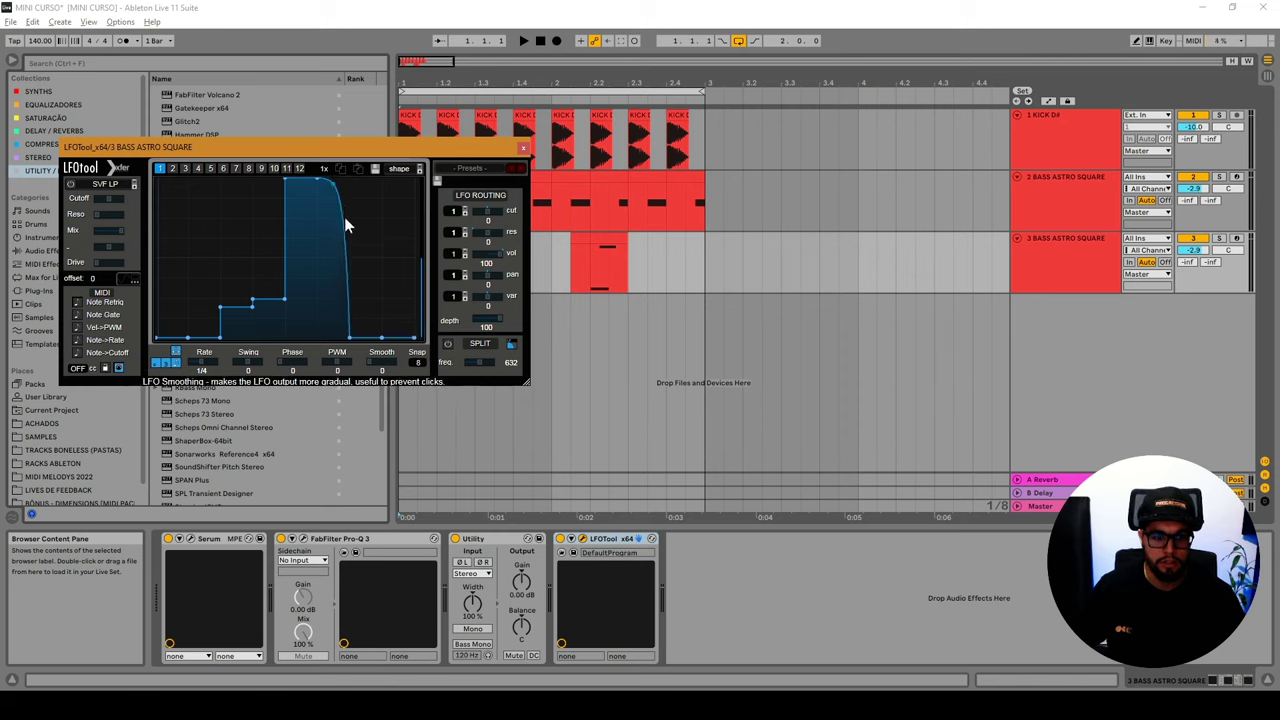
{"action": "left_click_drag", "start_coordinate": [285, 308], "coordinate": [282, 310]}
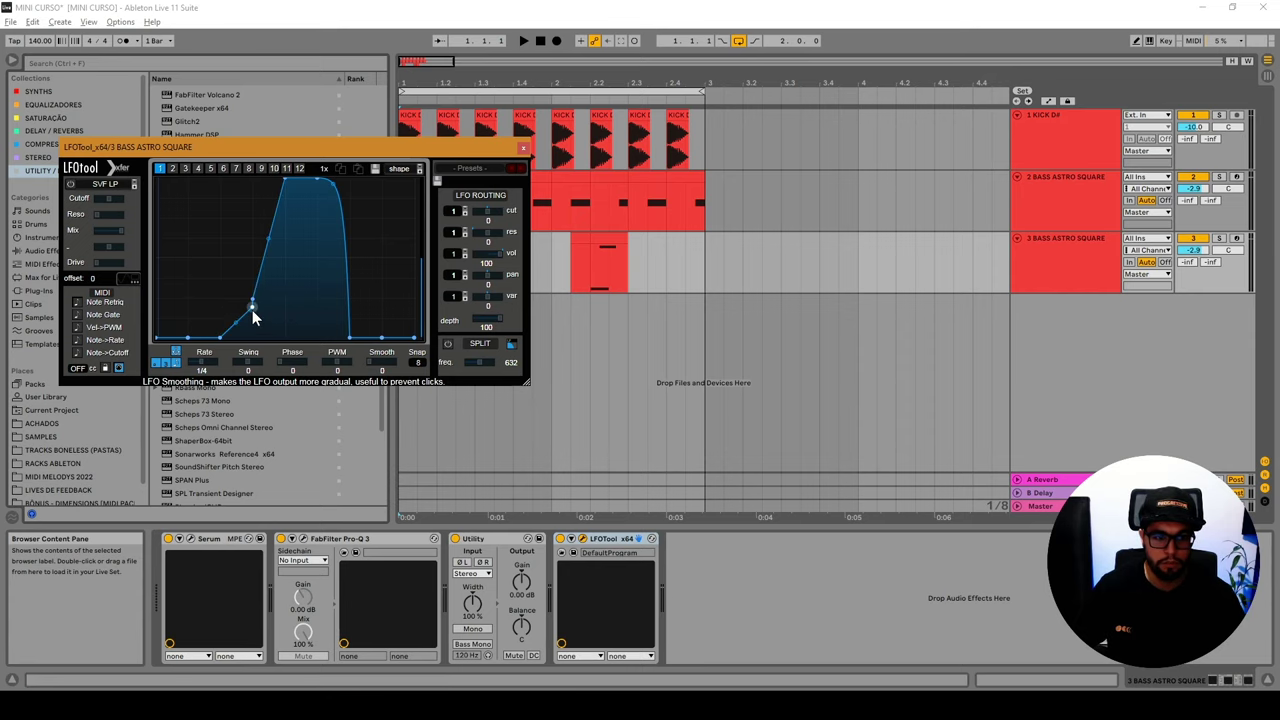
{"action": "double_click", "coordinate": [253, 300]}
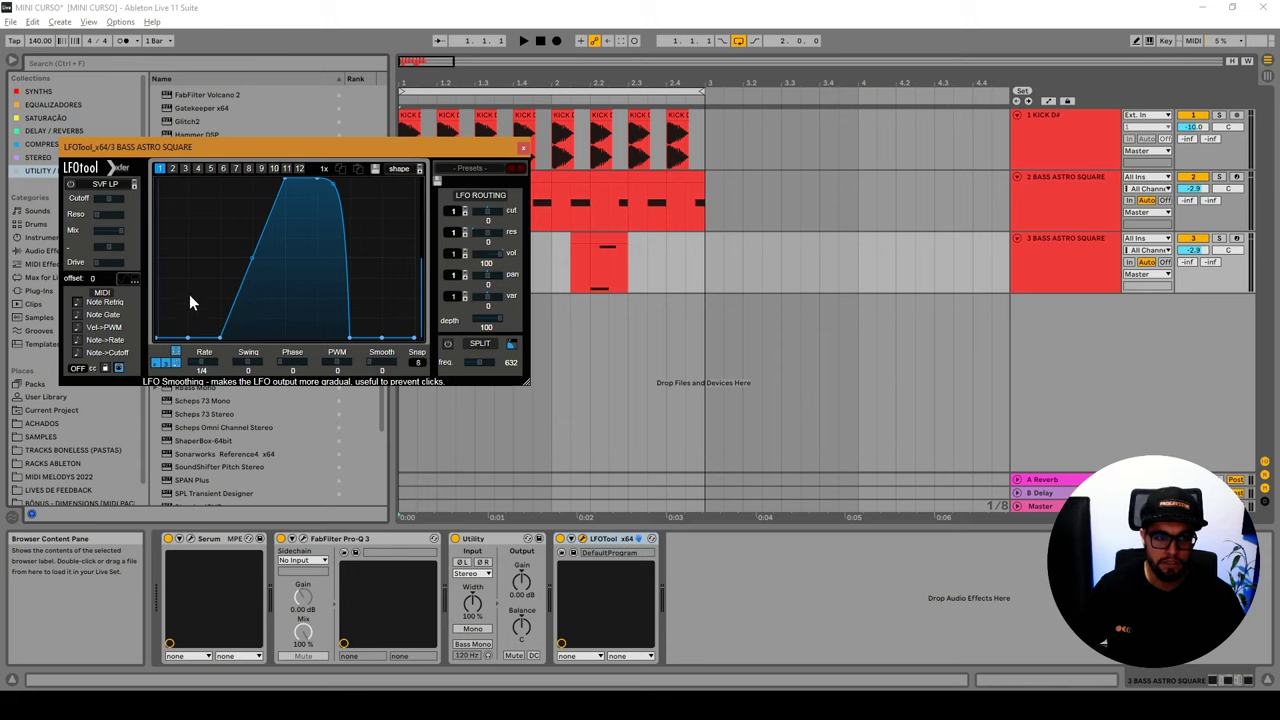
{"action": "left_click_drag", "start_coordinate": [220, 337], "coordinate": [212, 338]}
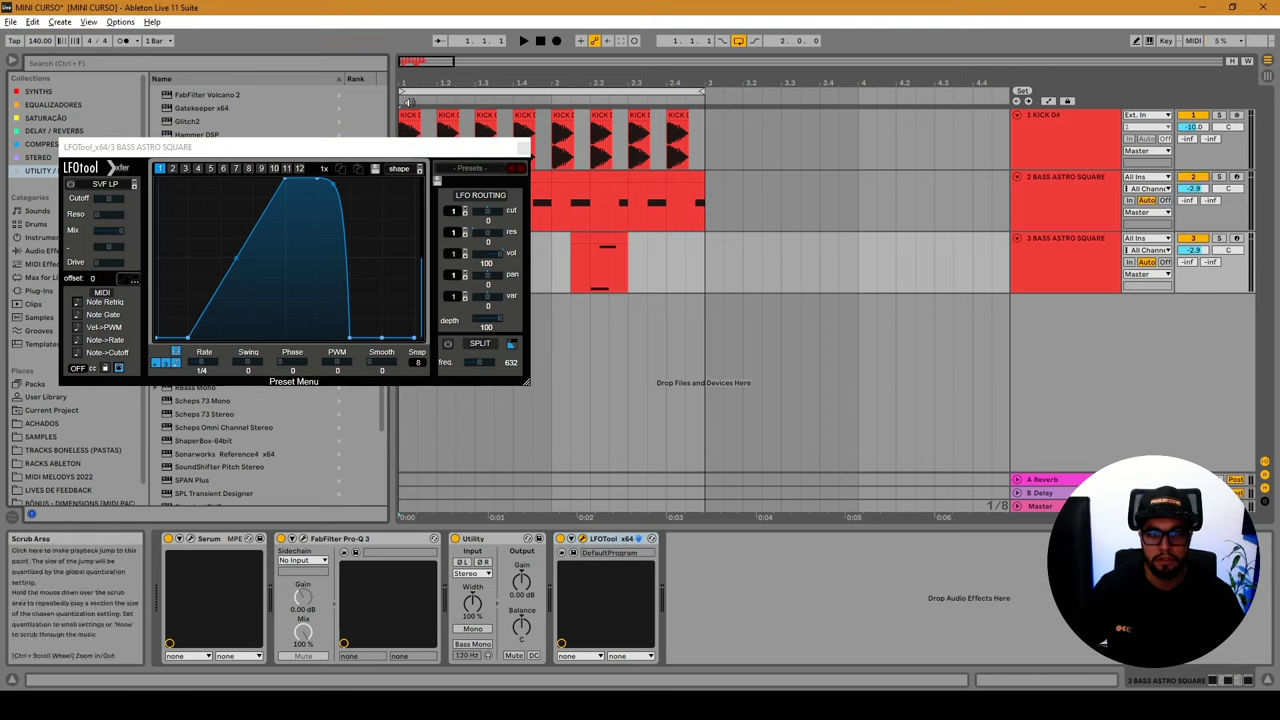
{"action": "key", "text": "space"}
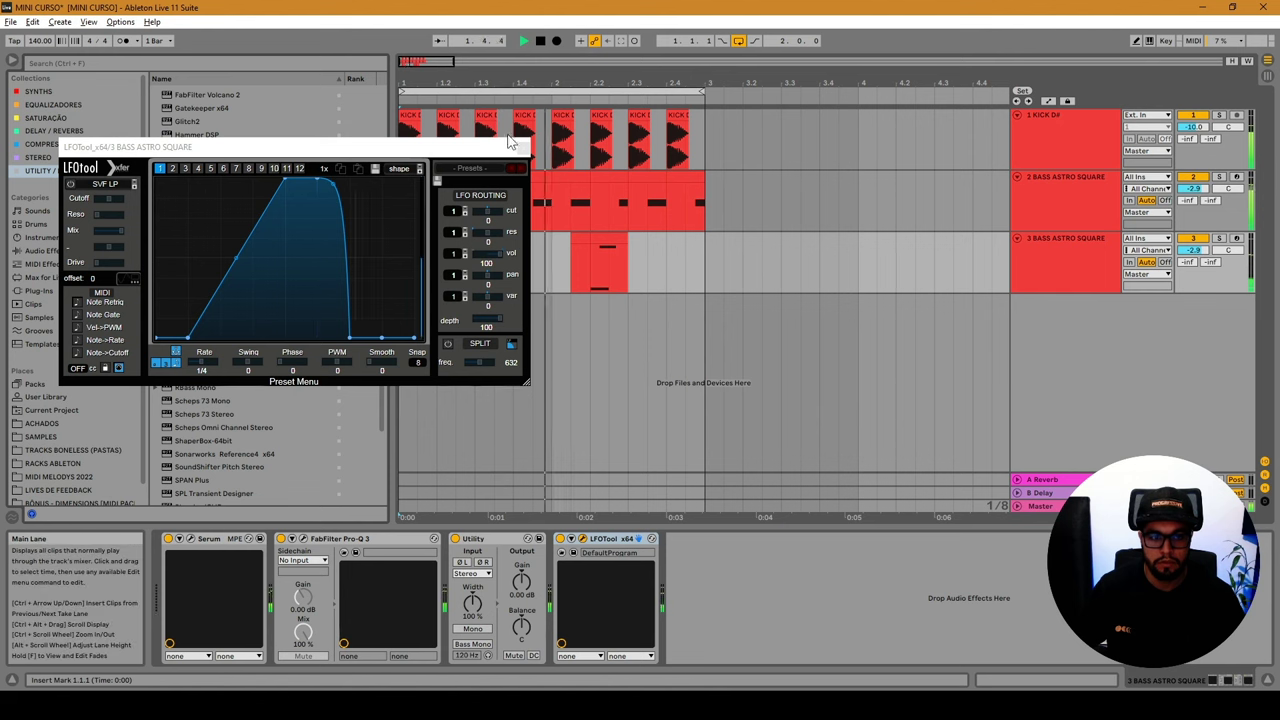
{"action": "mouse_move", "coordinate": [233, 264]}
{"action": "left_mouse_down"}
{"action": "mouse_move", "coordinate": [272, 323]}
{"action": "mouse_move", "coordinate": [240, 257]}
{"action": "mouse_move", "coordinate": [247, 288]}
{"action": "left_mouse_up"}
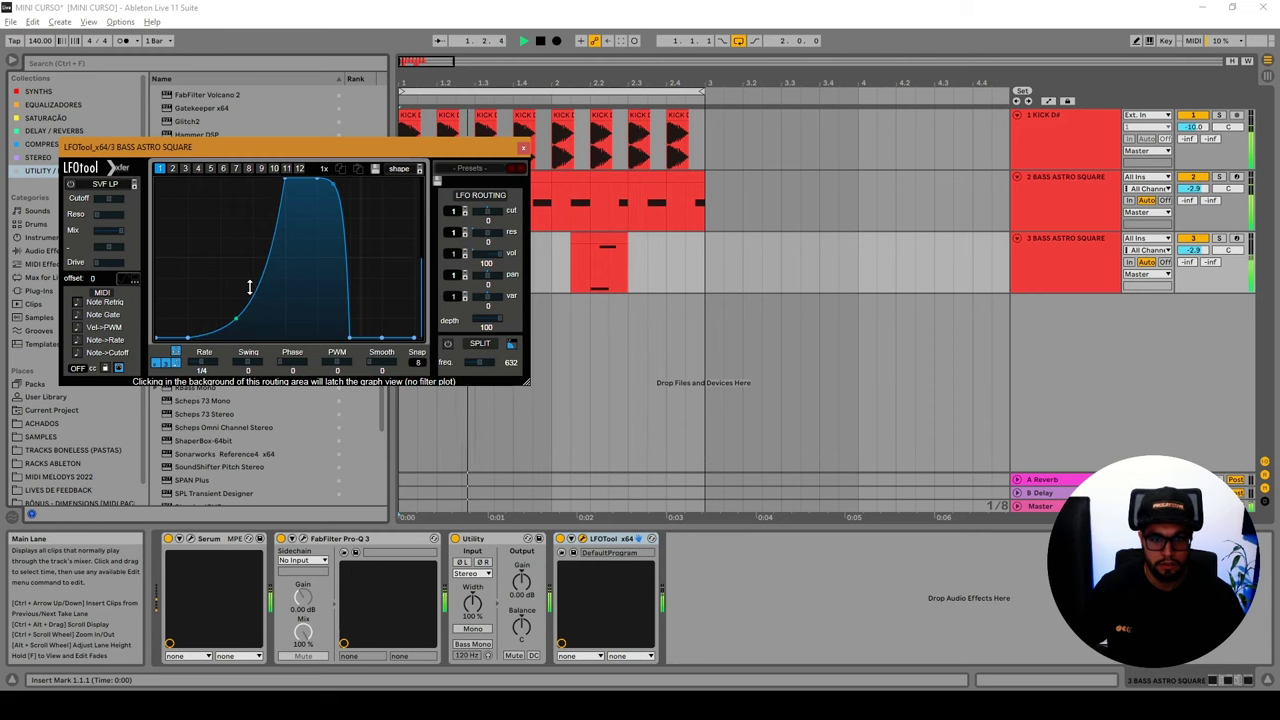
Loop the section from 1.1.1 to 1.3.1 and play it with the shaped bass clip.
{"action": "left_click", "coordinate": [522, 147]}
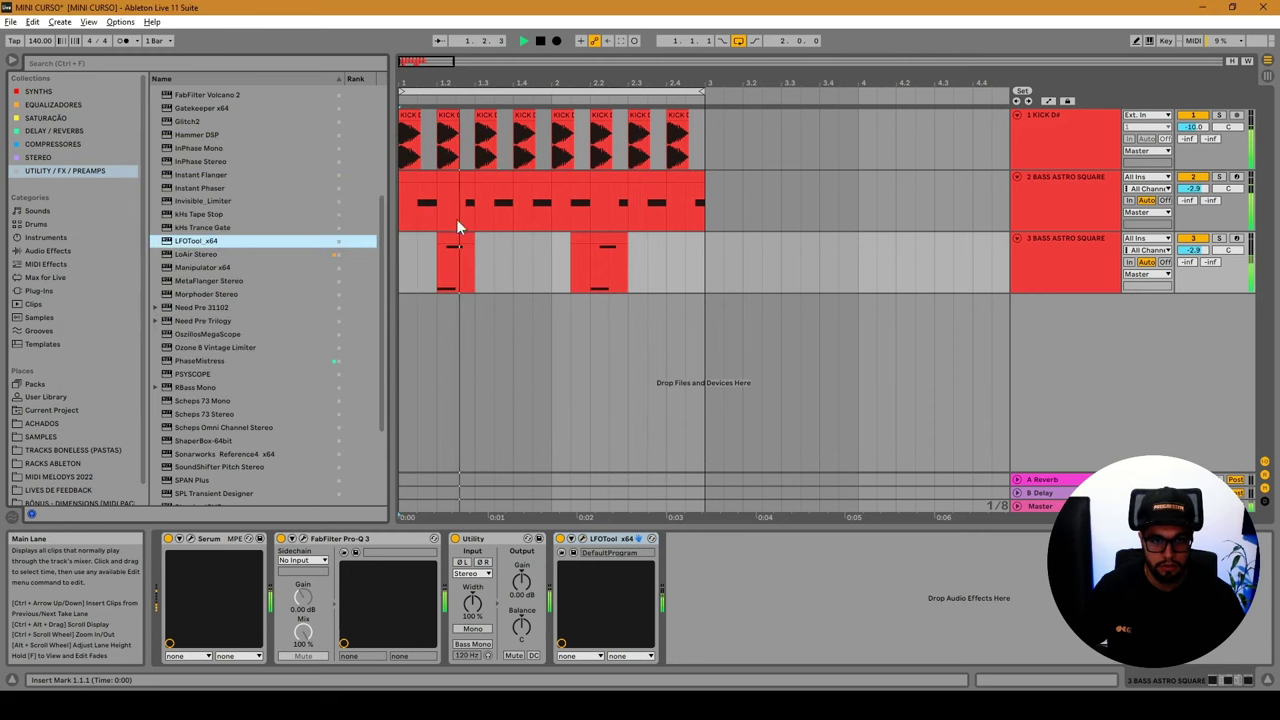
{"action": "left_click_drag", "start_coordinate": [474, 248], "coordinate": [374, 255]}
{"action": "key", "text": "space"}
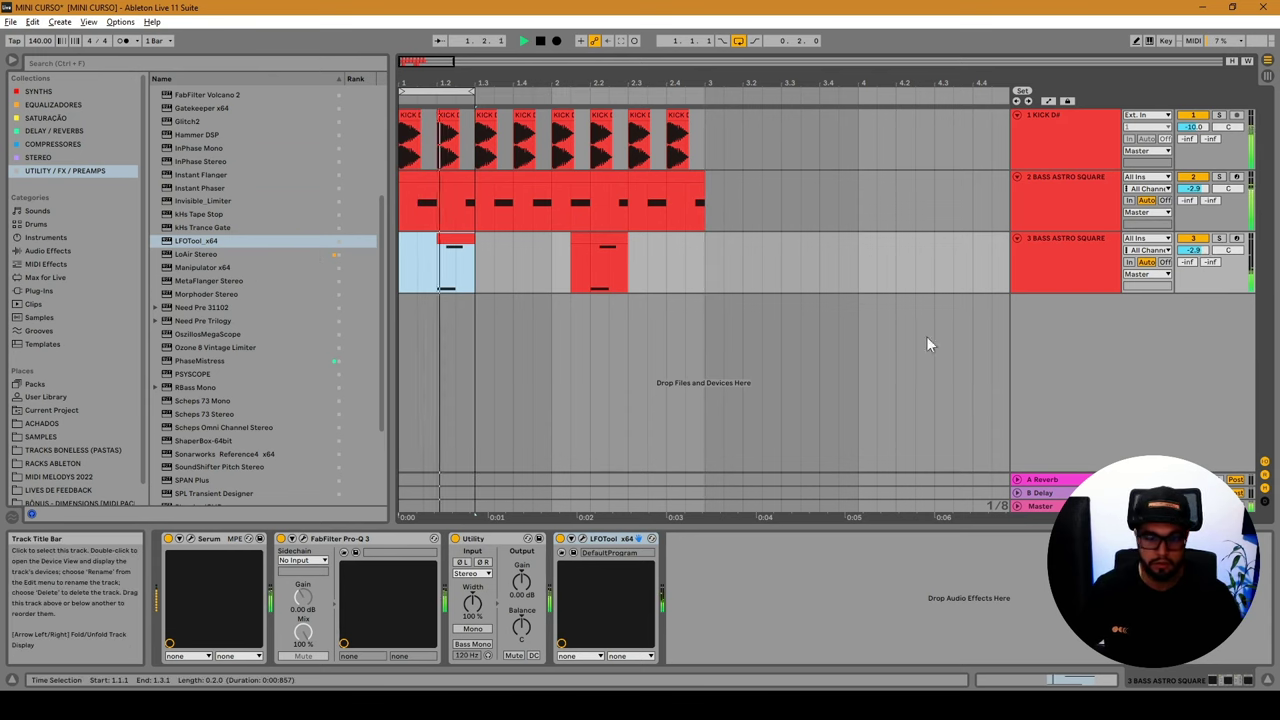
Adjust the Env 2 modulation amount on the filter cutoff in the duplicated bass track's Serum while the loop plays.
{"action": "left_click", "coordinate": [190, 541]}
{"action": "left_click", "coordinate": [189, 539]}
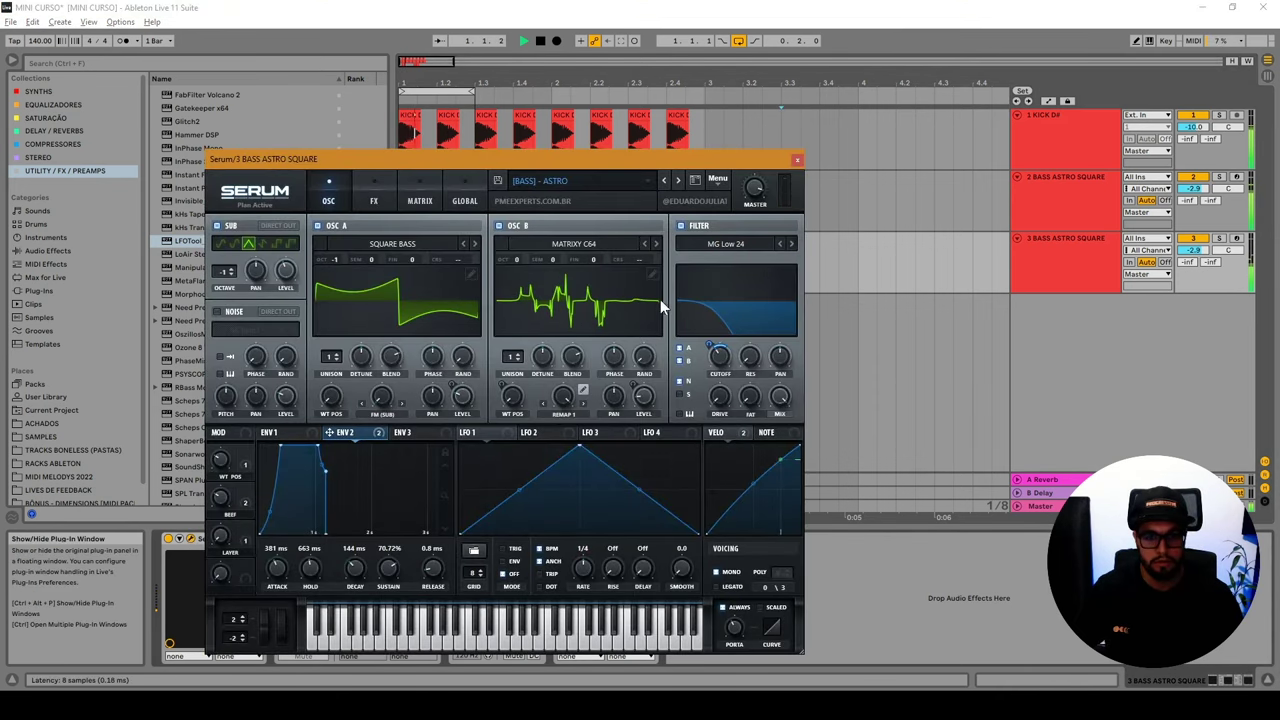
{"action": "mouse_move", "coordinate": [712, 352]}
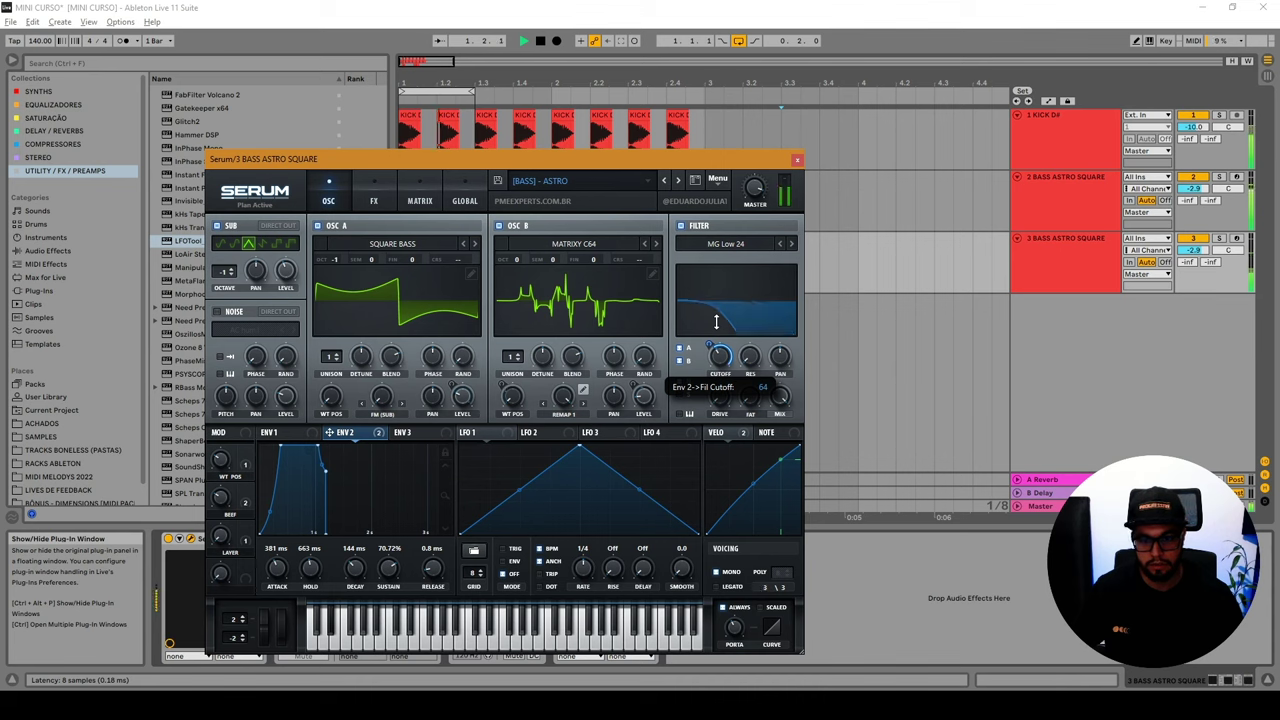
{"action": "left_click_drag", "start_coordinate": [712, 352], "coordinate": [713, 347]}
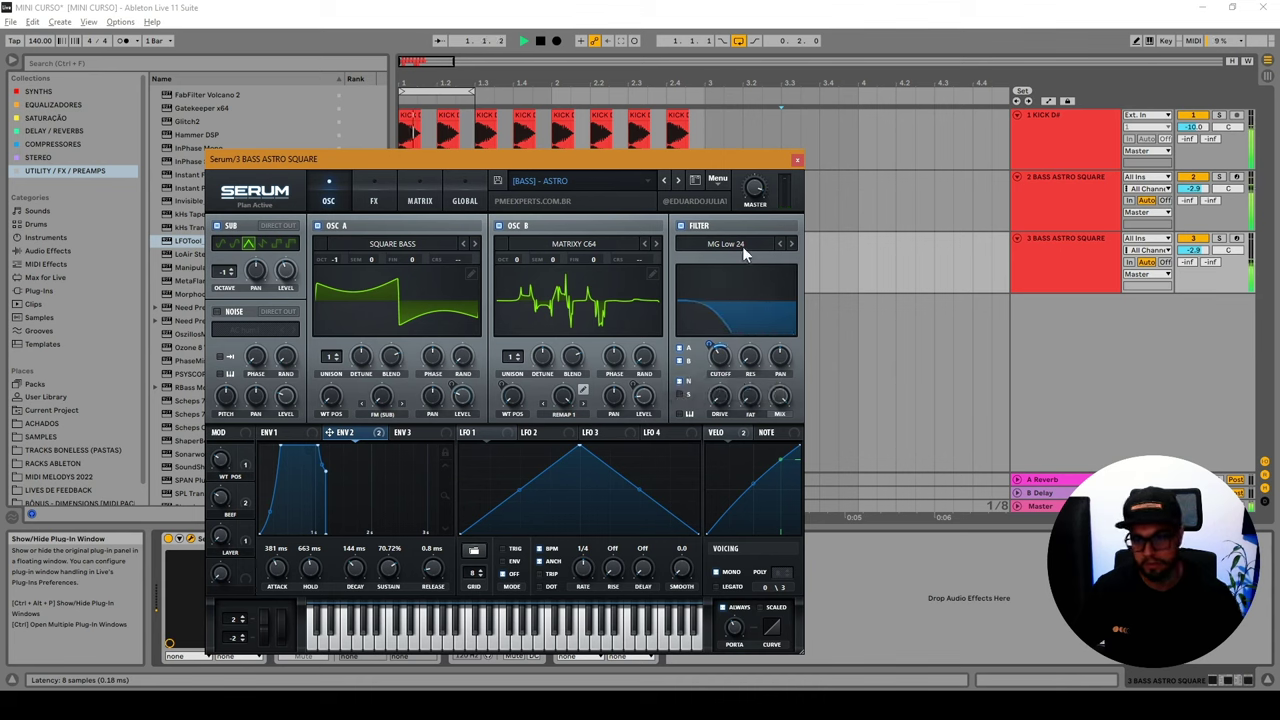
{"action": "left_click", "coordinate": [796, 160]}
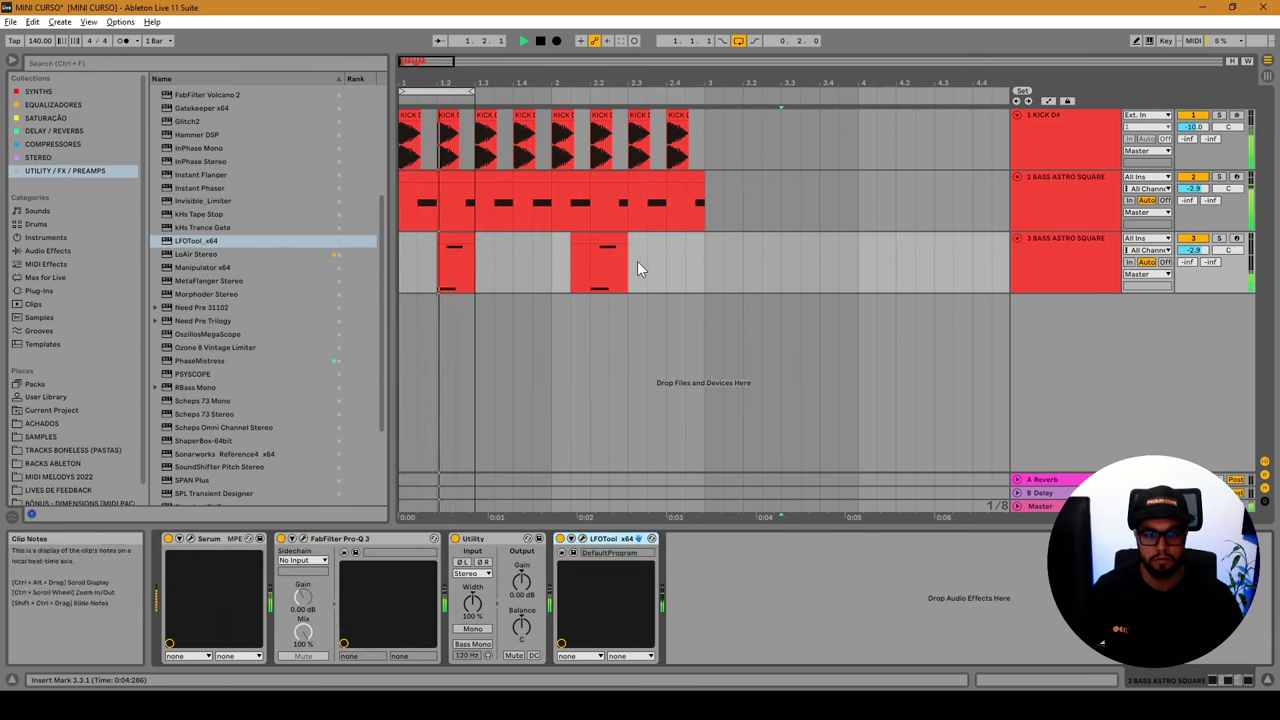
{"action": "key", "text": "space"}
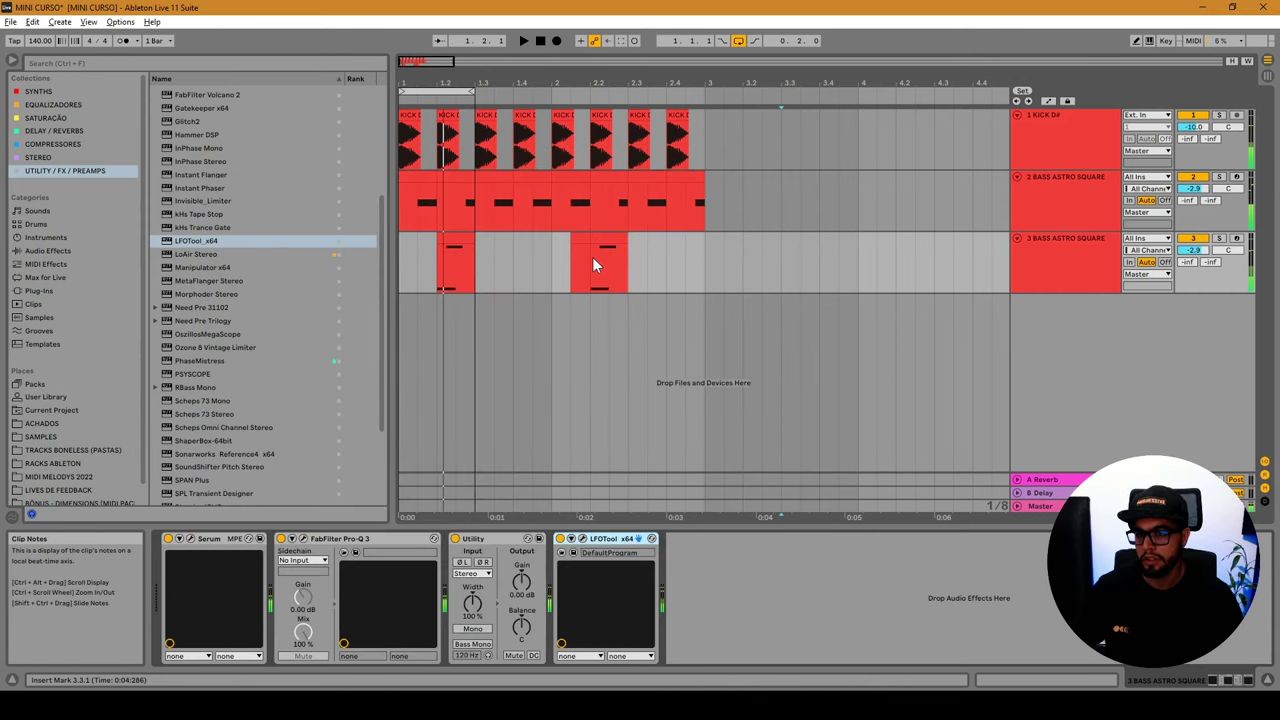
Reset the main bass track's volume to 0 dB.
{"action": "left_click", "coordinate": [1030, 215]}
{"action": "key", "text": "Delete"}
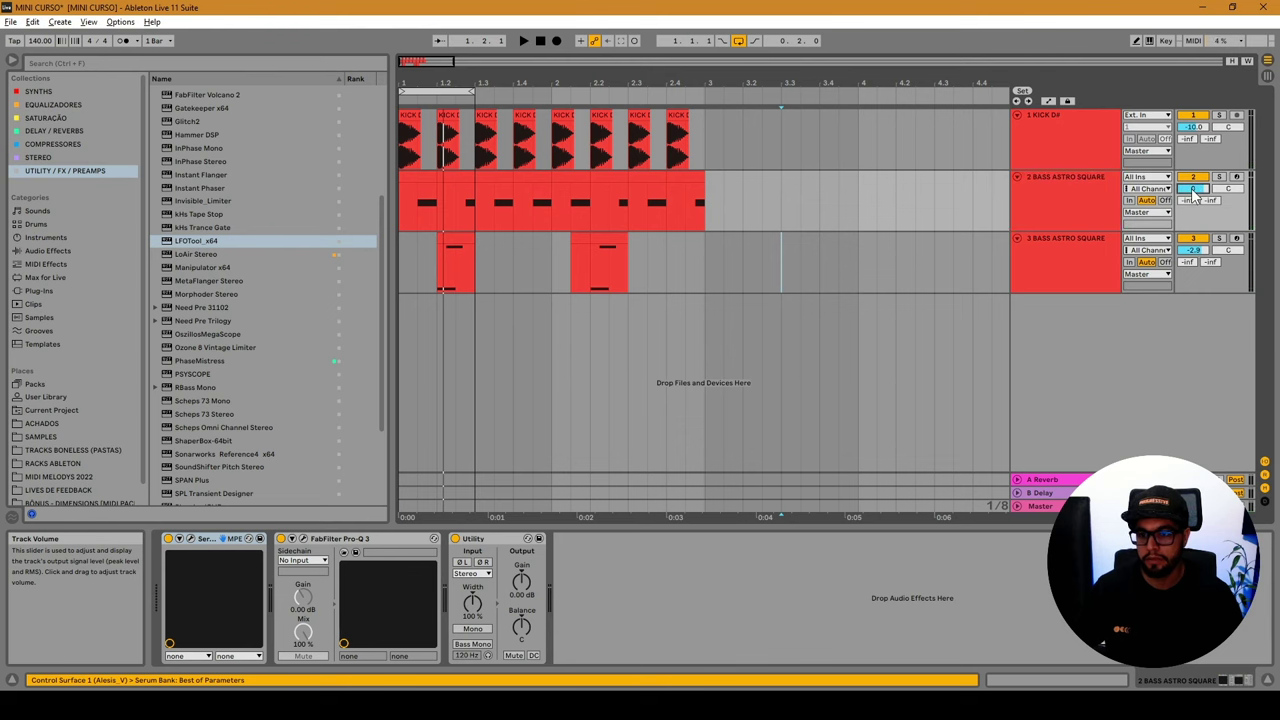
{"action": "left_click", "coordinate": [1066, 217]}
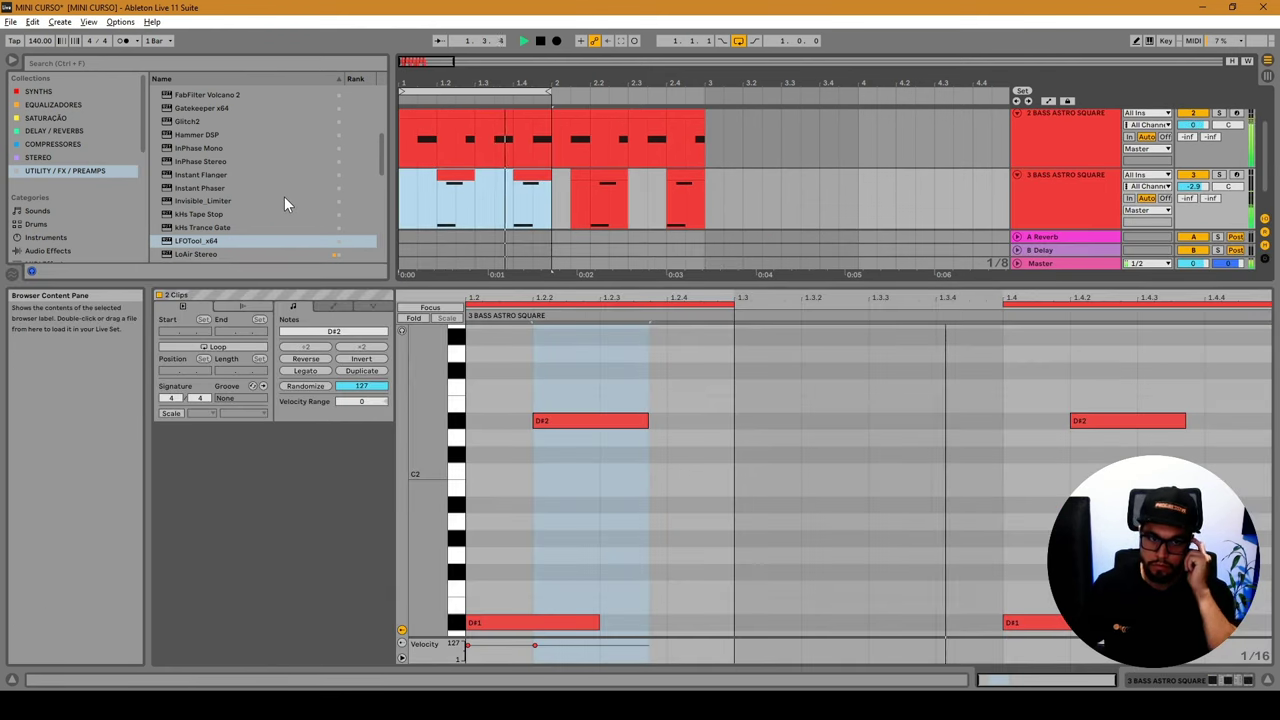
Move the duplicated bass track's clip from 1.4.1 to 1.3.1 and audition the one-bar loop.
{"action": "left_click", "coordinate": [506, 187]}
{"action": "left_click", "coordinate": [531, 177]}
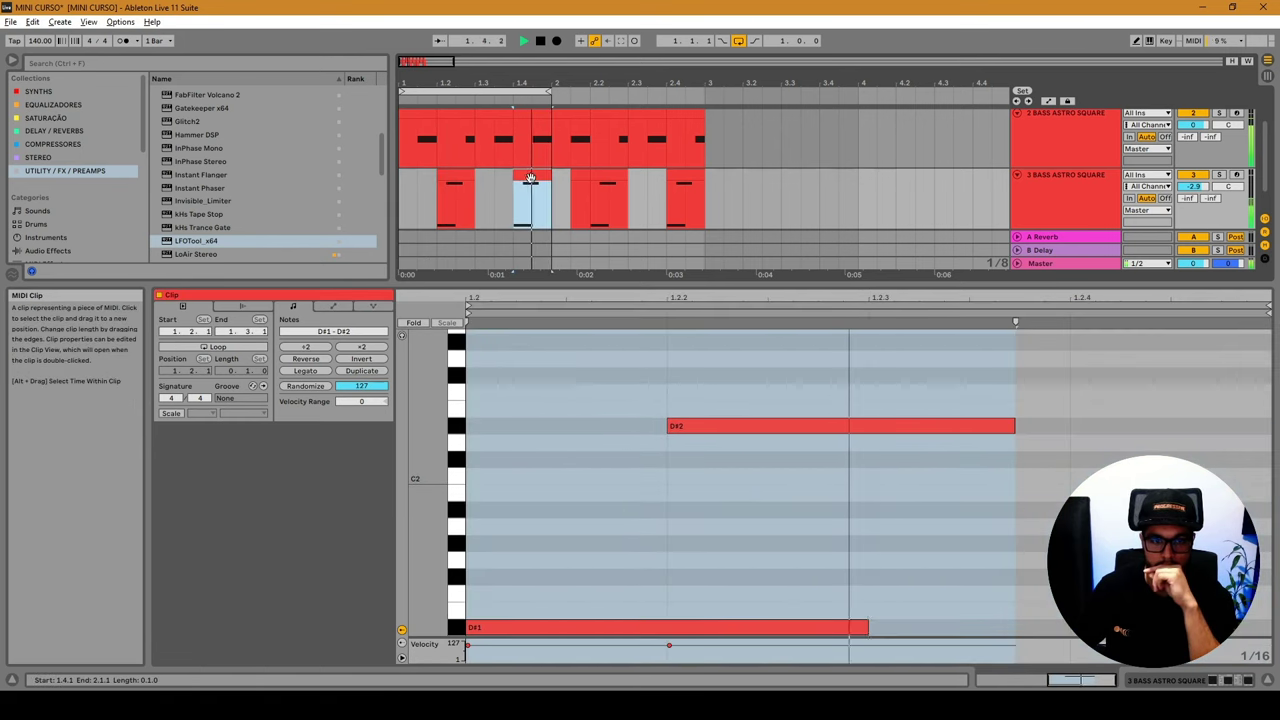
{"action": "left_click_drag", "start_coordinate": [531, 177], "coordinate": [493, 179]}
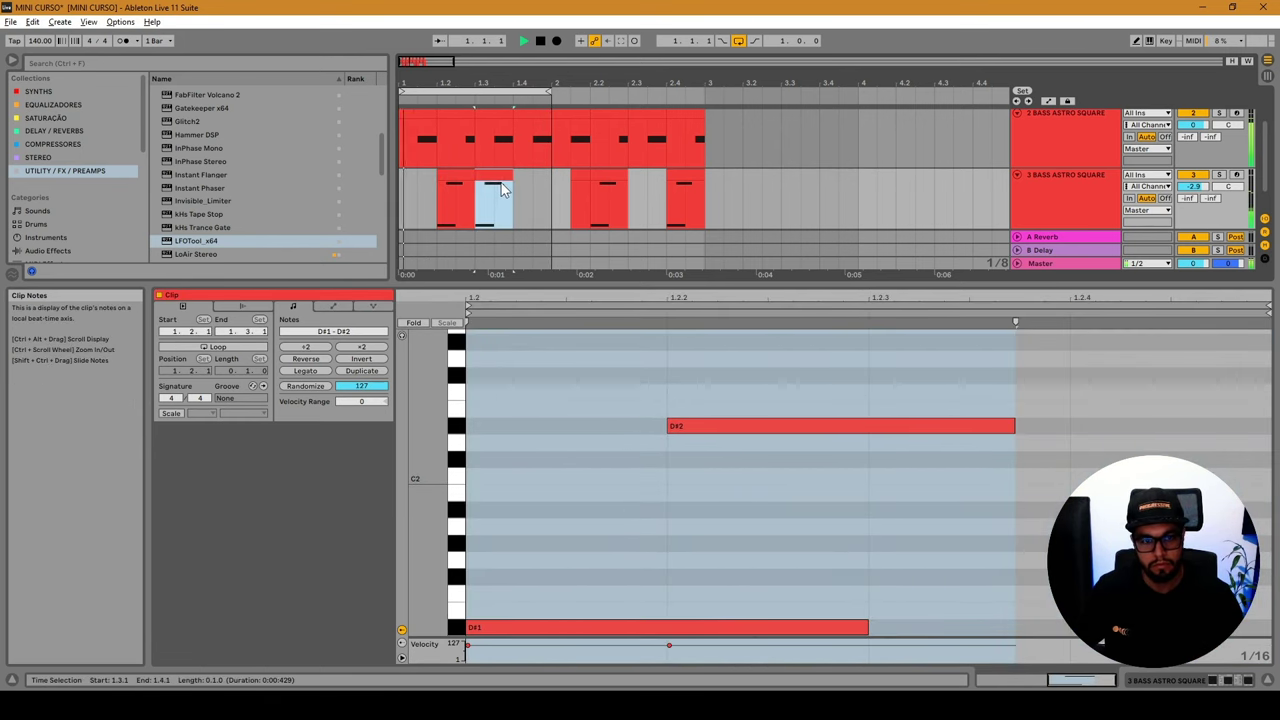
{"action": "key", "text": "space"}
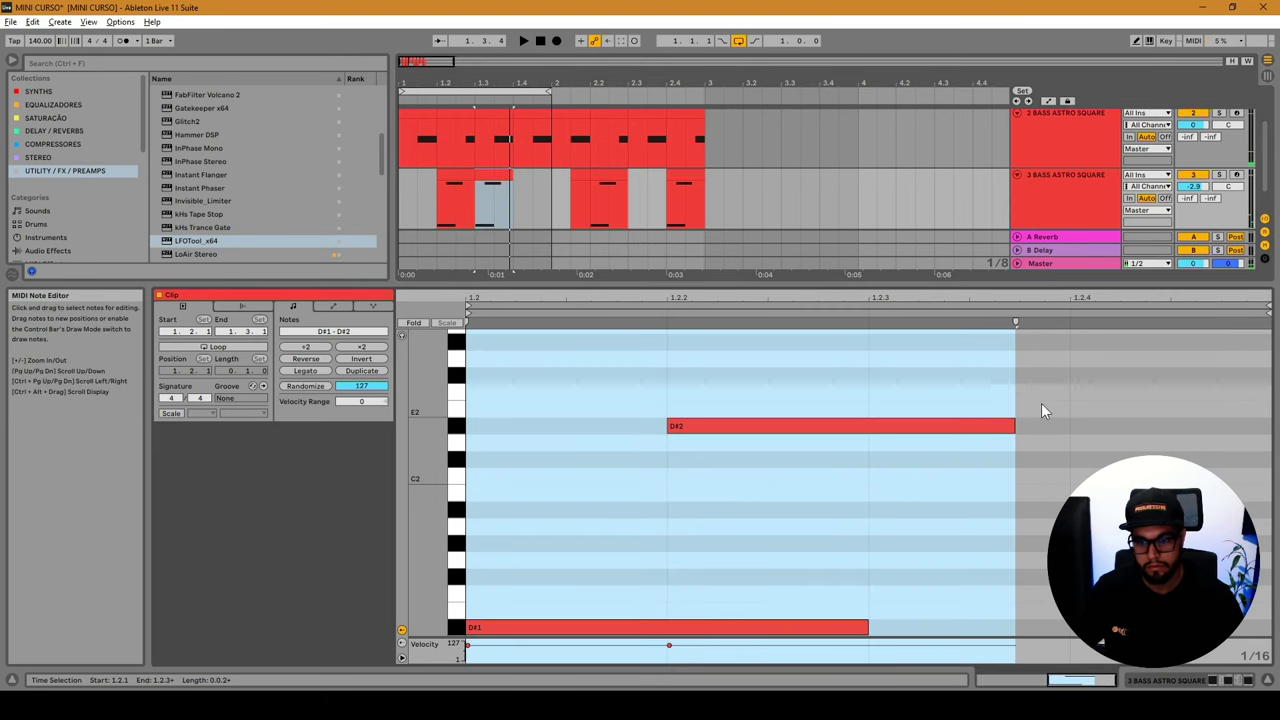
Shorten the moved clip's D#2 note to end at 1.2.3 and trim its D#1 note to end slightly earlier.
{"action": "left_click", "coordinate": [1041, 403]}
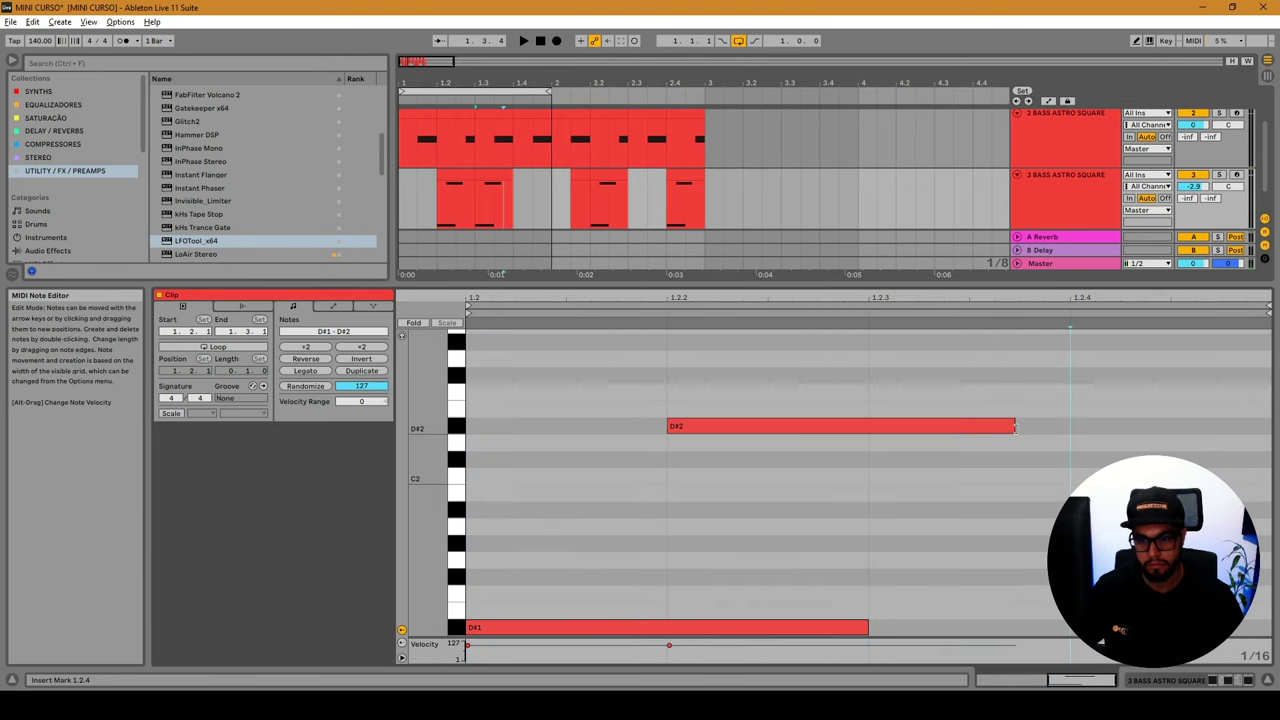
{"action": "left_click_drag", "start_coordinate": [1014, 427], "coordinate": [867, 427]}
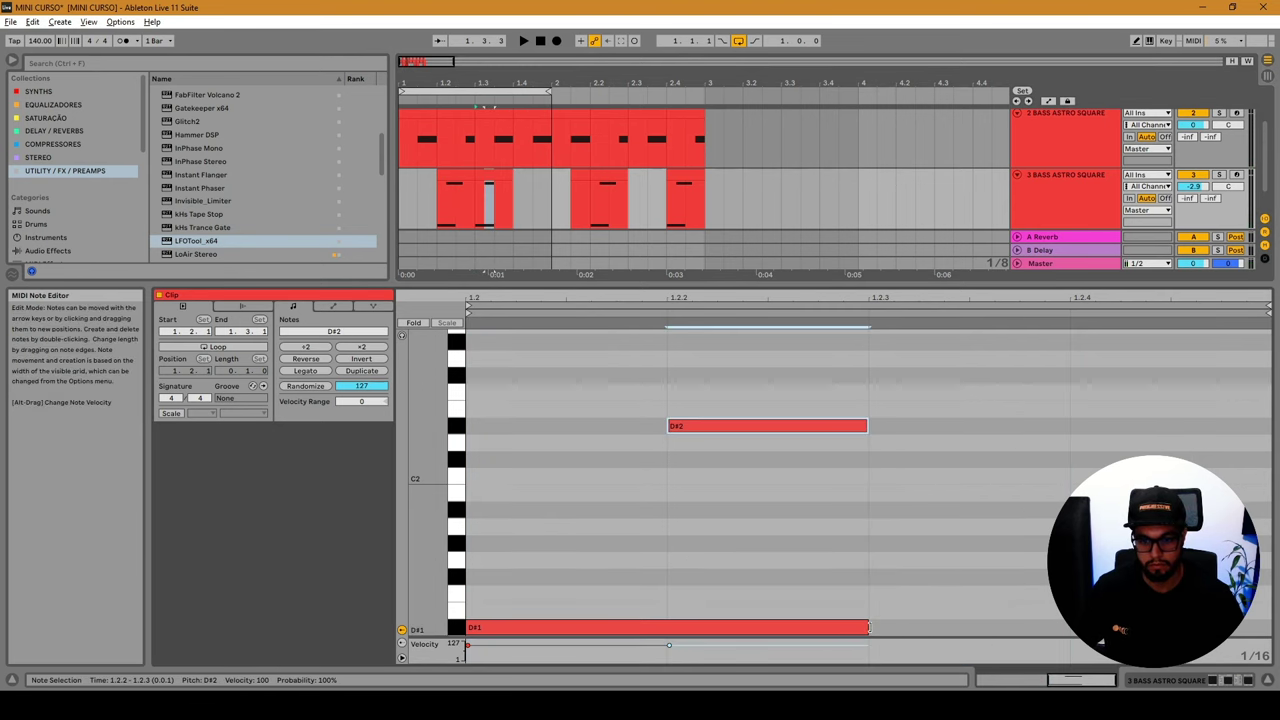
{"action": "left_click_drag", "start_coordinate": [869, 627], "coordinate": [840, 627]}
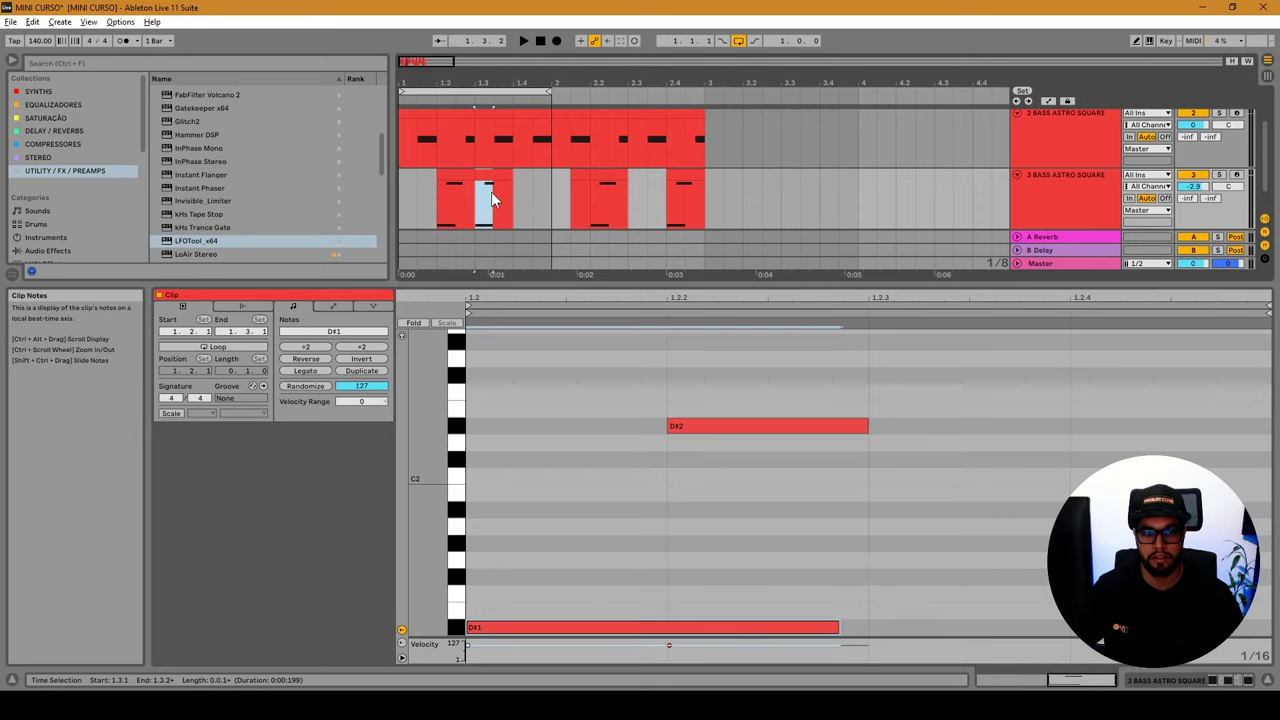
{"action": "key", "text": "ctrl+a"}
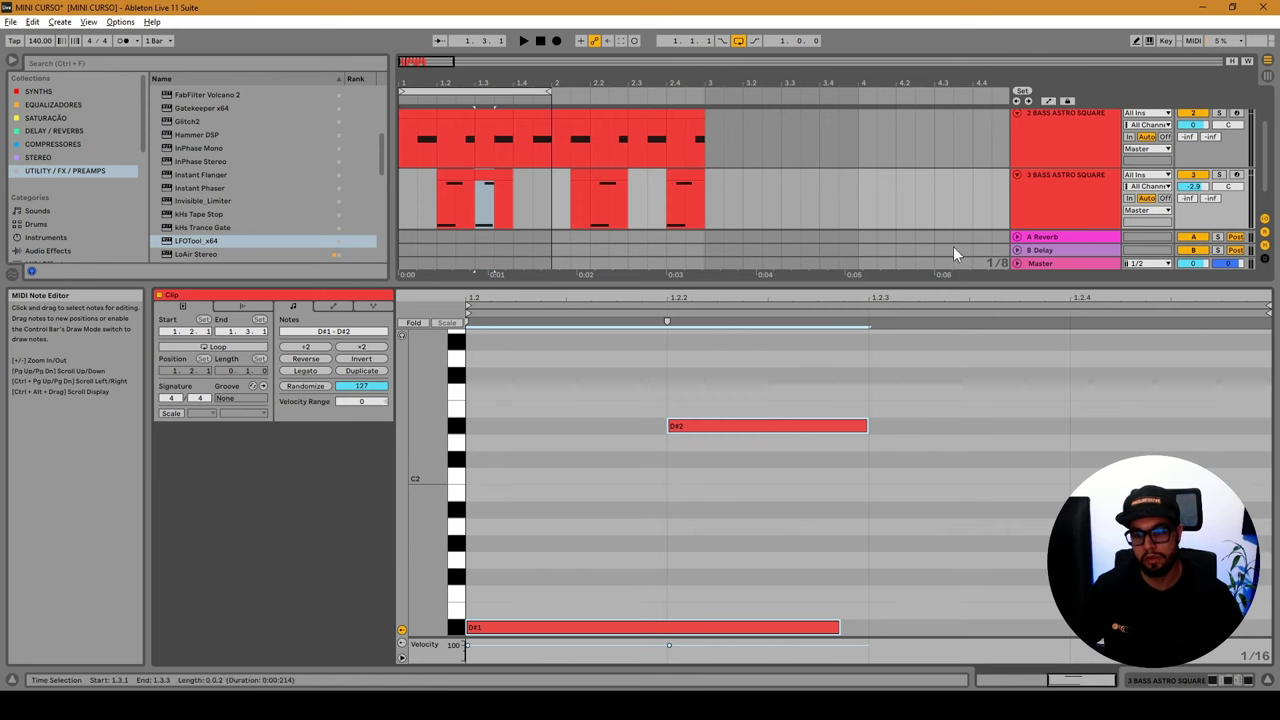
Compare the shortened clip at 1.3.1 with the main bass clip above it and play the one-bar loop.
{"action": "left_click", "coordinate": [1076, 216]}
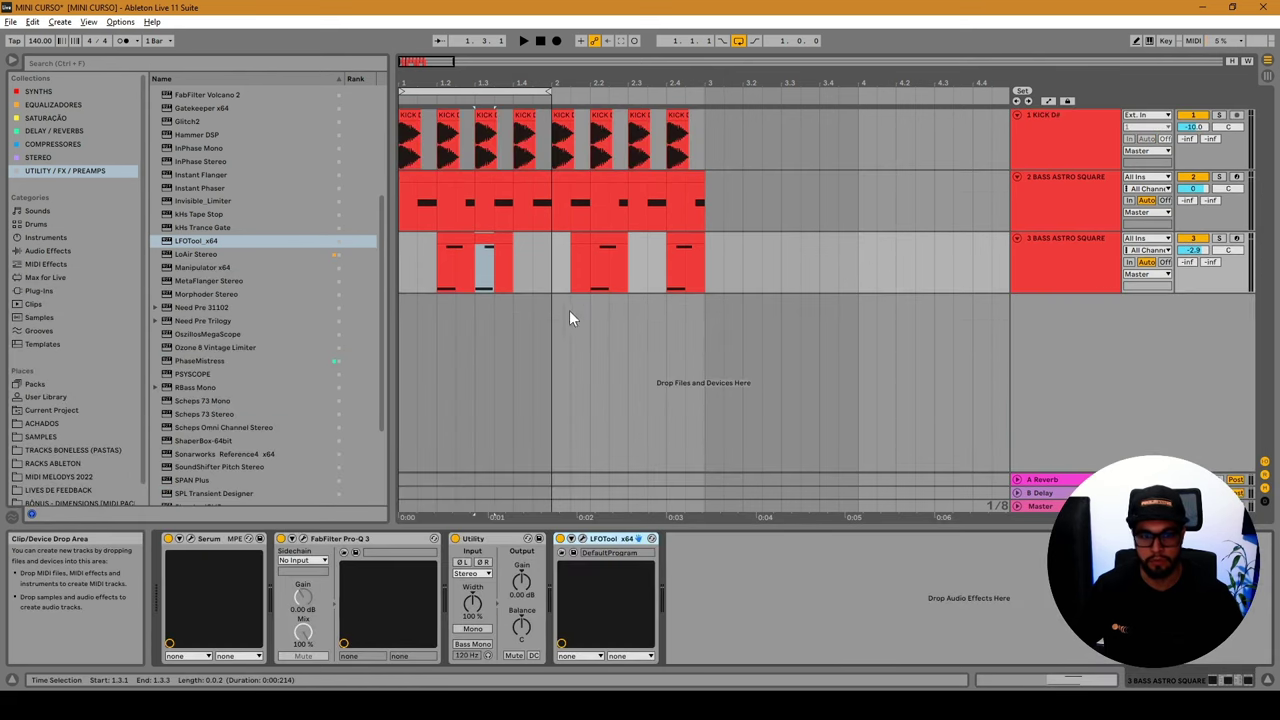
{"action": "left_click", "coordinate": [486, 251]}
{"action": "left_click_drag", "start_coordinate": [496, 217], "coordinate": [508, 216]}
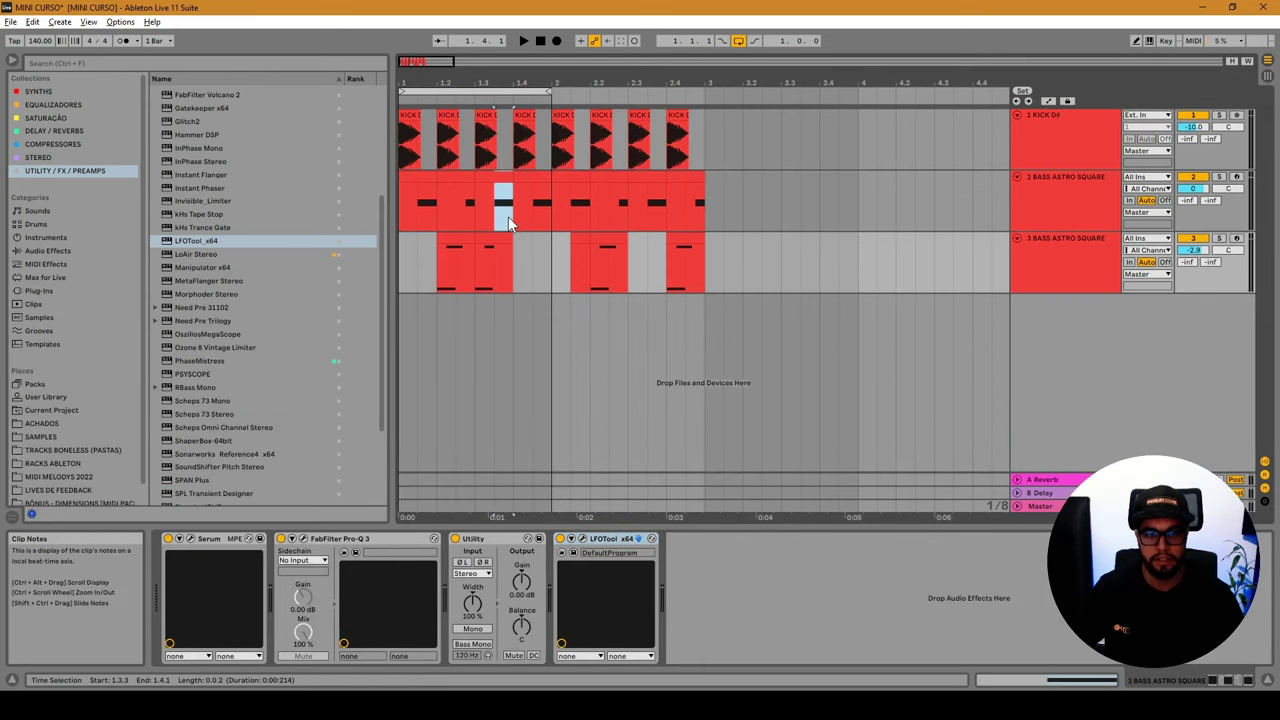
{"action": "left_click", "coordinate": [488, 265]}
{"action": "key", "text": "space"}
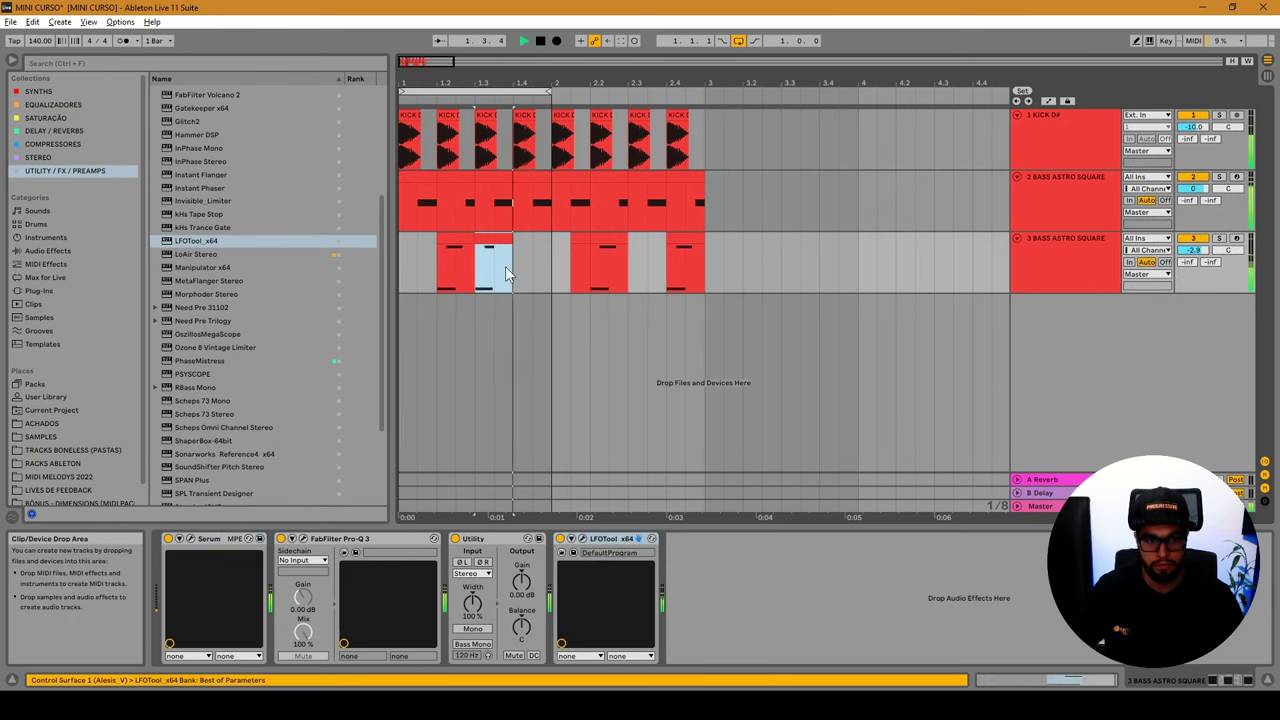
Extend the loop to 3.1.1 and play the two-bar kick and bass pattern.
{"action": "left_click_drag", "start_coordinate": [550, 91], "coordinate": [704, 92]}
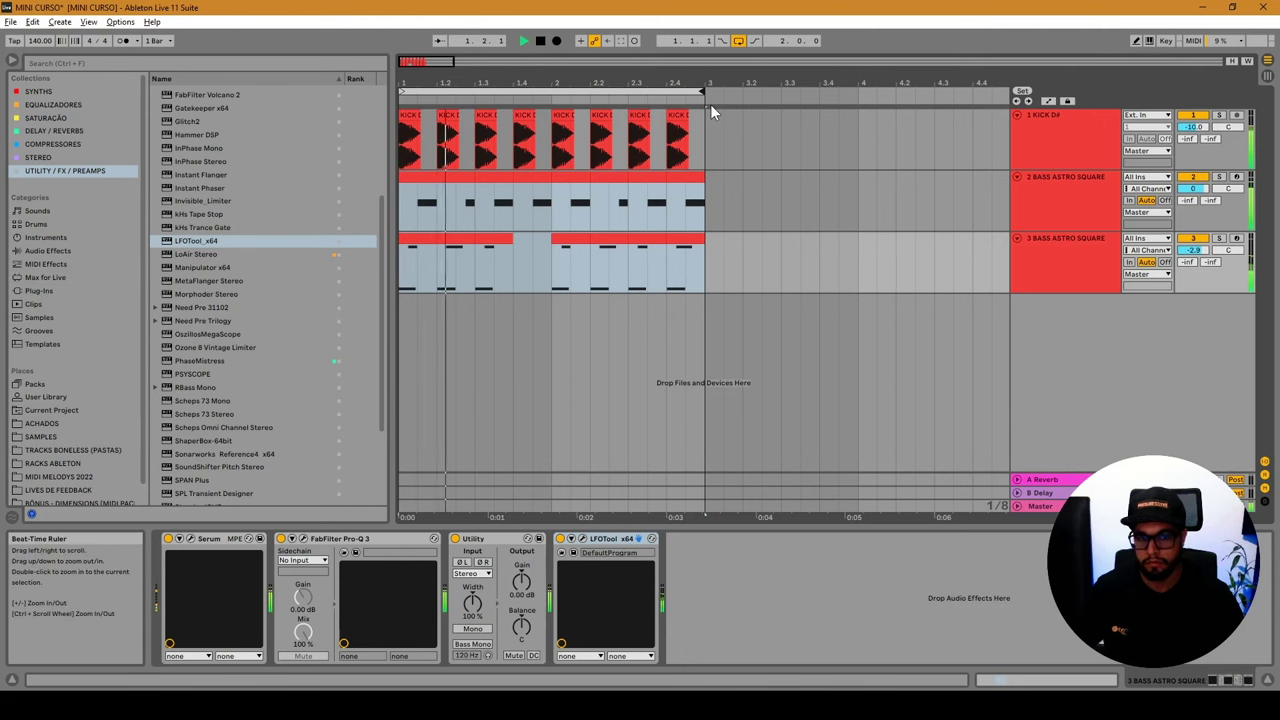
{"action": "key", "text": "space"}
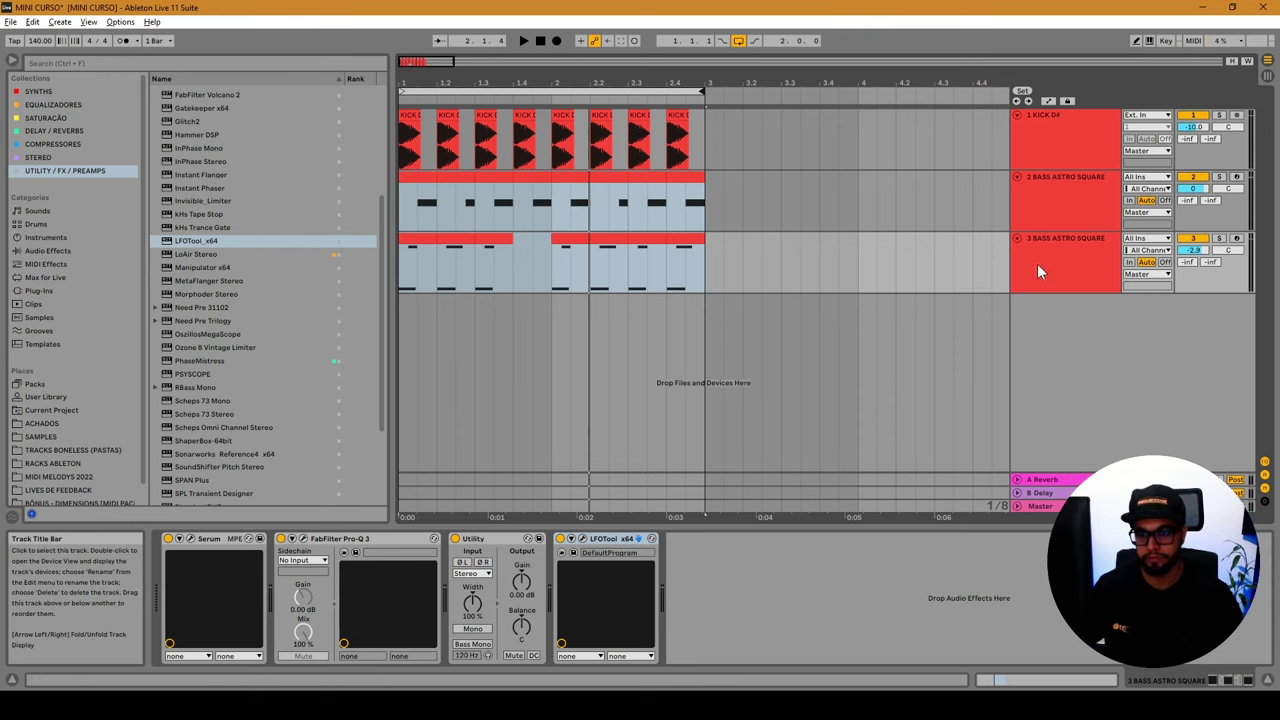
{"action": "key", "text": "ctrl+z"}
{"action": "key", "text": "space"}
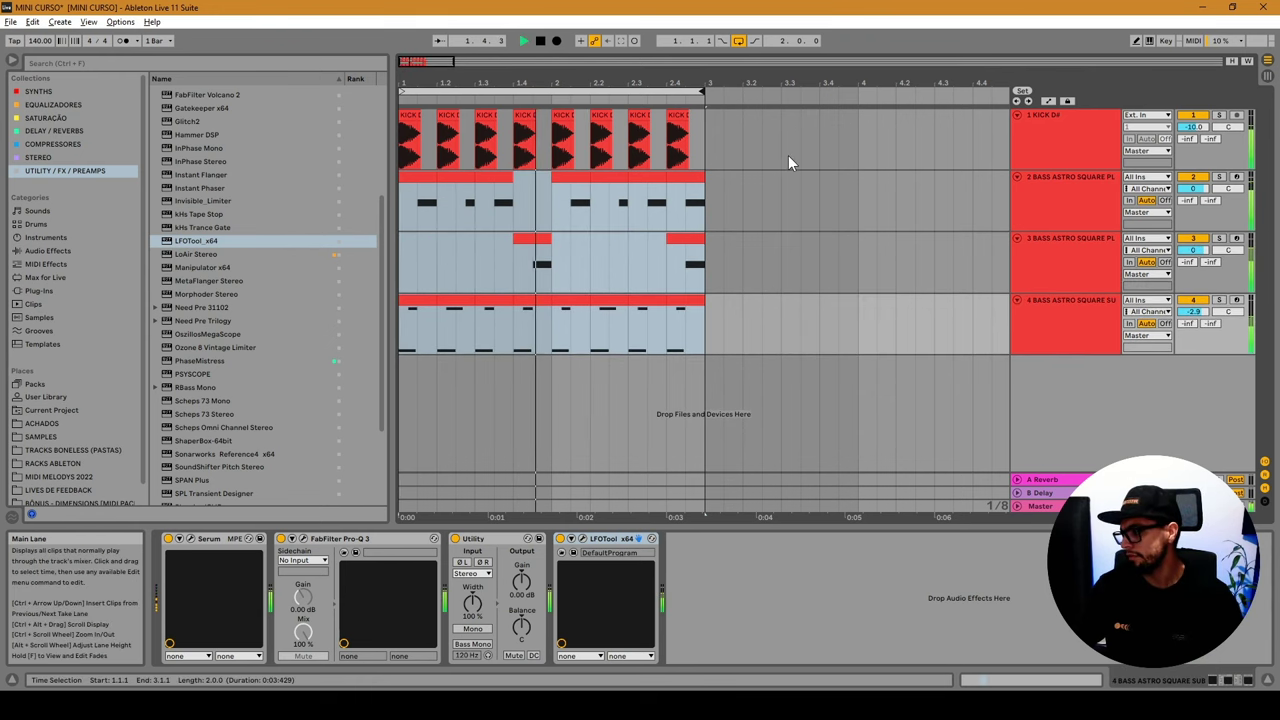
Lower the second pluck bass track's volume to -0.6 dB while auditioning its clips at 1.4.1 and 2.4.1.
{"action": "left_click", "coordinate": [1081, 267]}
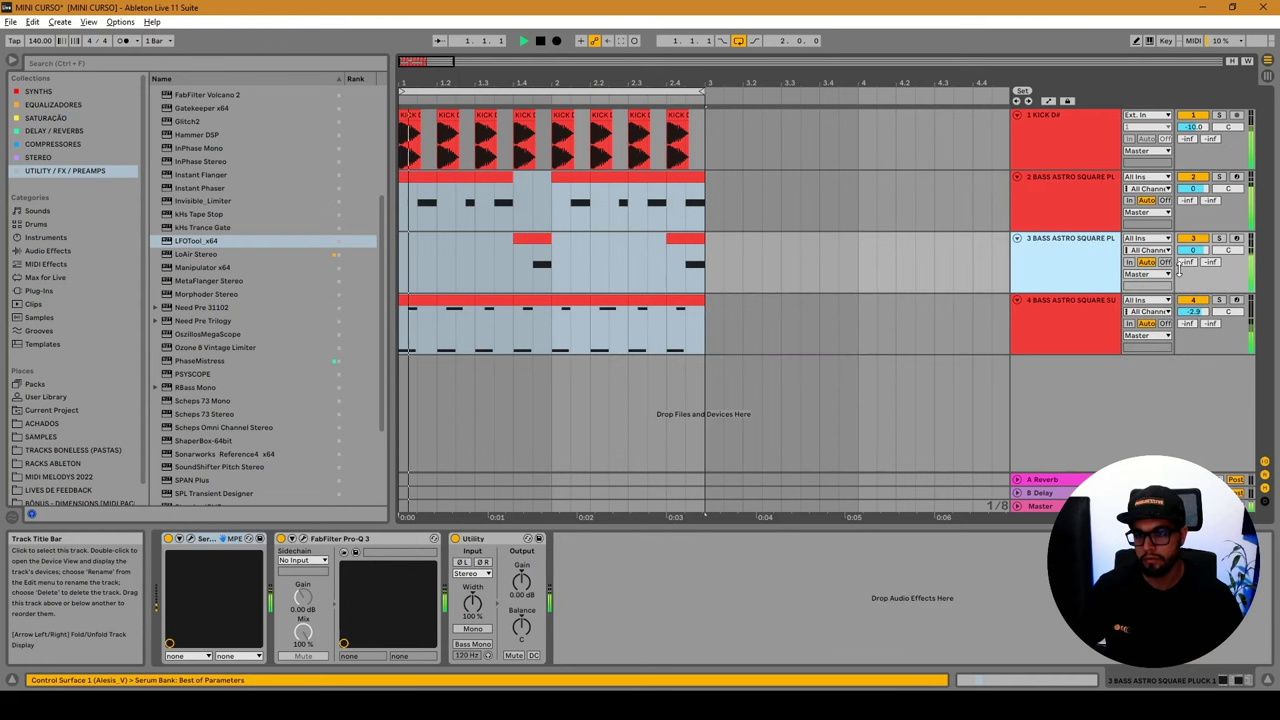
{"action": "left_click_drag", "start_coordinate": [708, 228], "coordinate": [668, 220]}
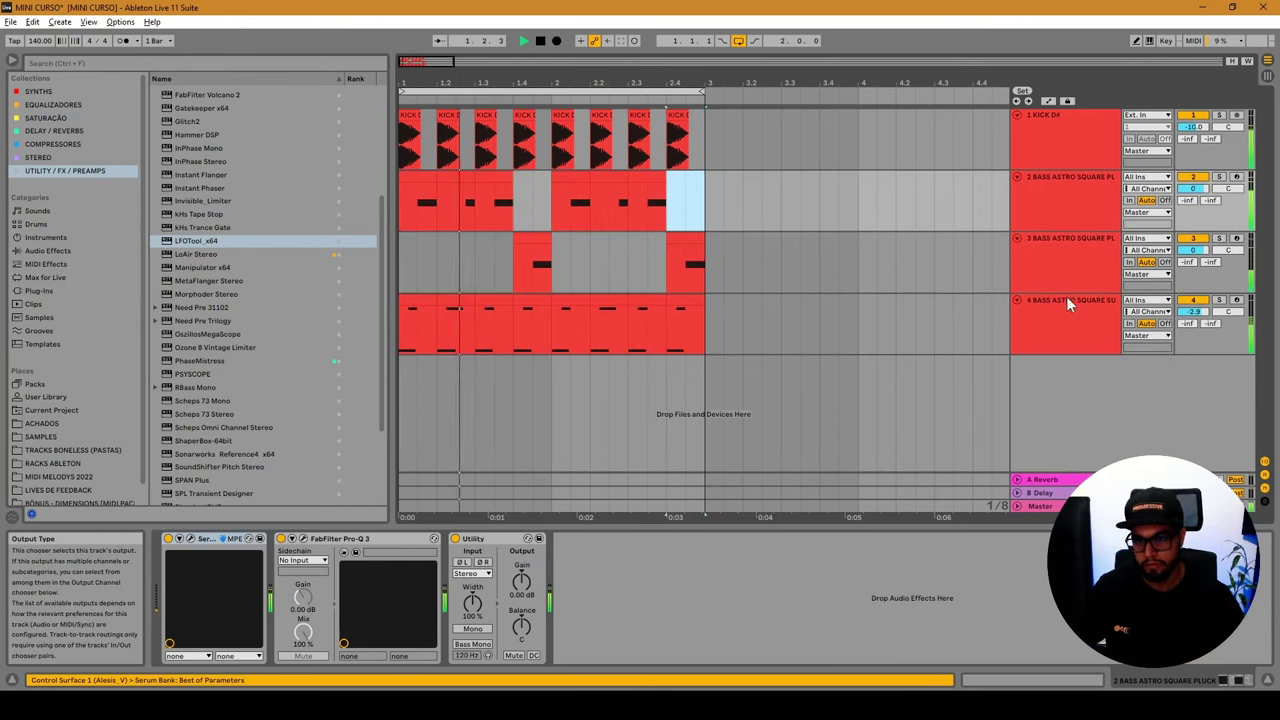
{"action": "left_click", "coordinate": [1075, 270]}
{"action": "left_click_drag", "start_coordinate": [1188, 250], "coordinate": [1188, 258]}
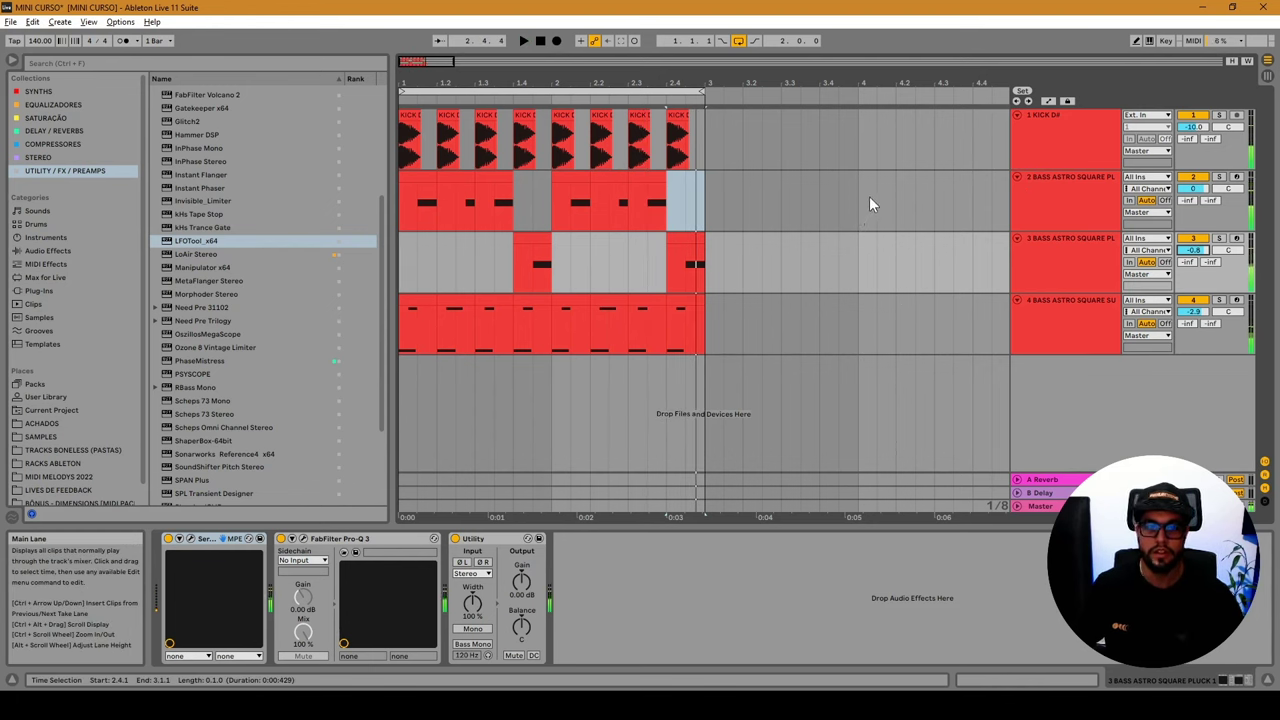
Fold the kick track and all three bass tracks in the arrangement.
{"action": "left_click", "coordinate": [1045, 143]}
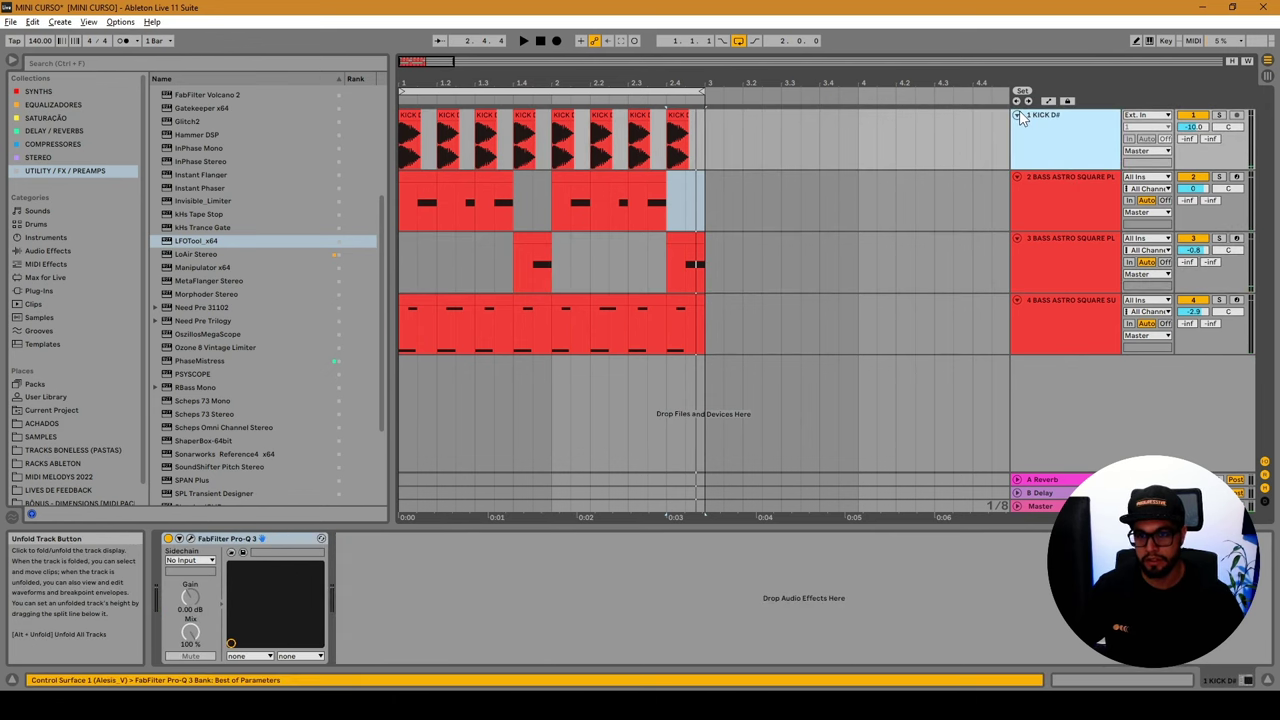
{"action": "left_click", "coordinate": [1018, 114]}
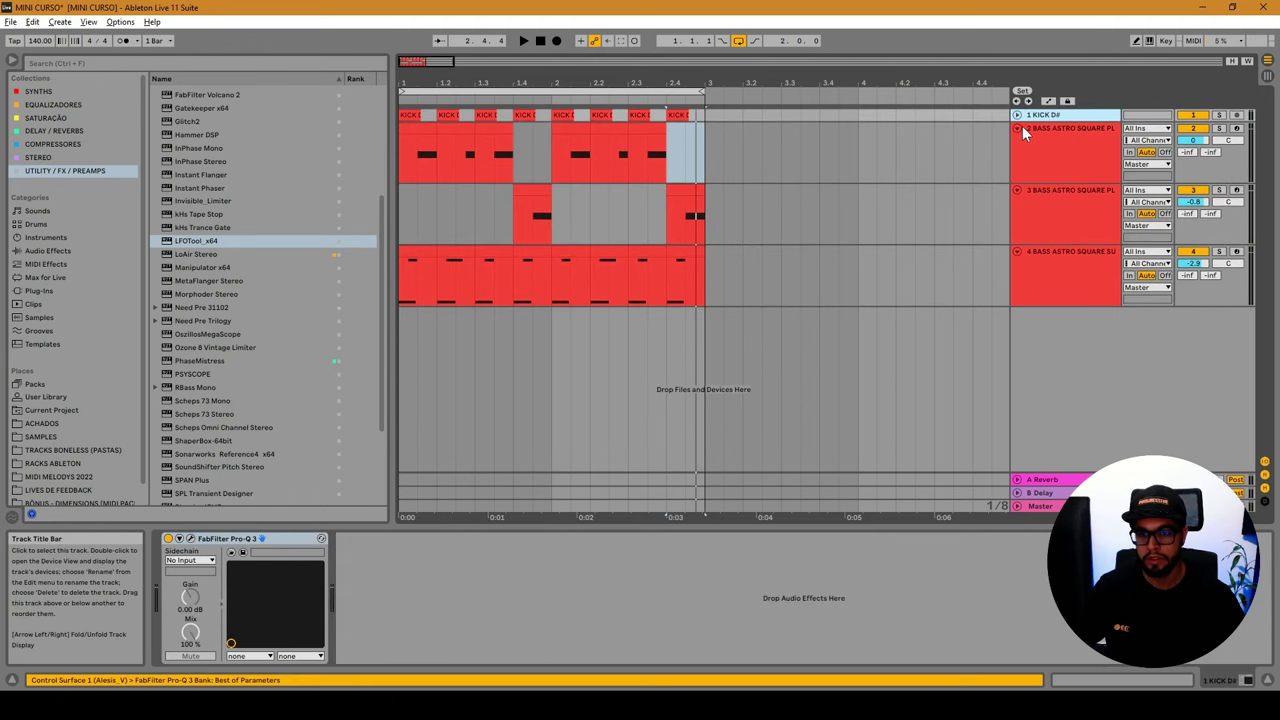
{"action": "left_click", "coordinate": [1018, 127]}
{"action": "left_click", "coordinate": [1016, 144]}
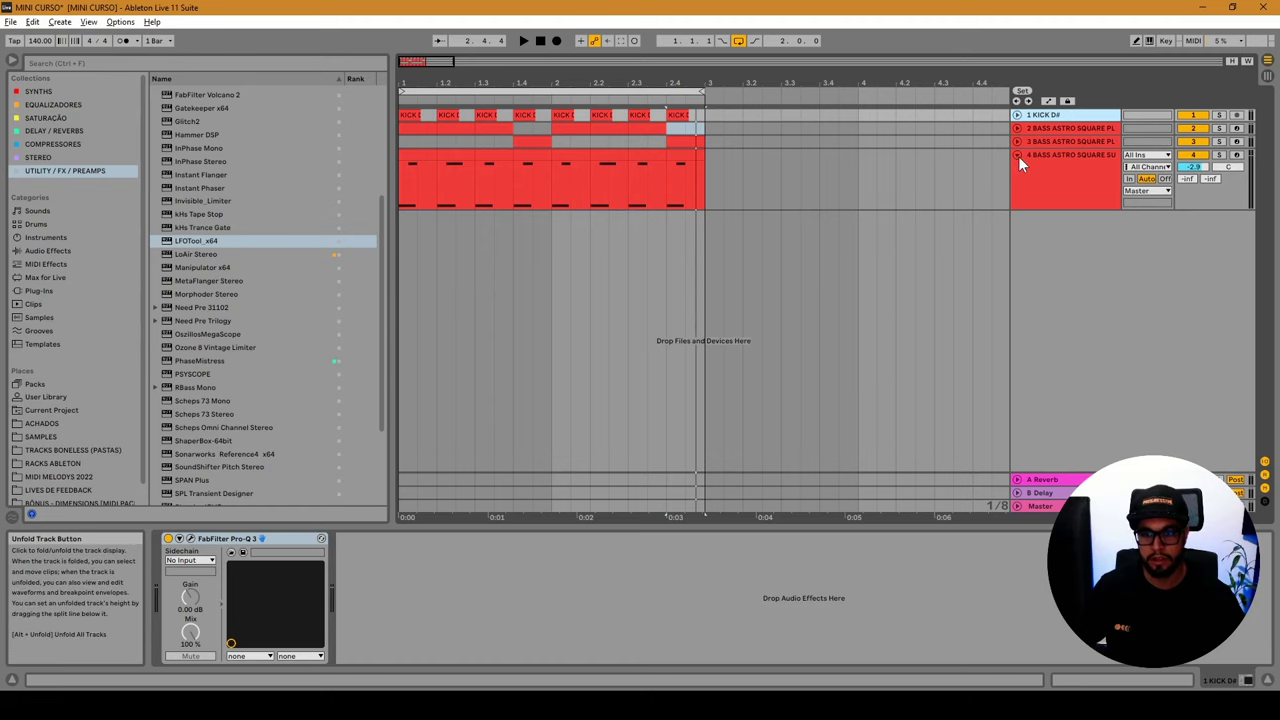
{"action": "left_click", "coordinate": [1017, 155]}
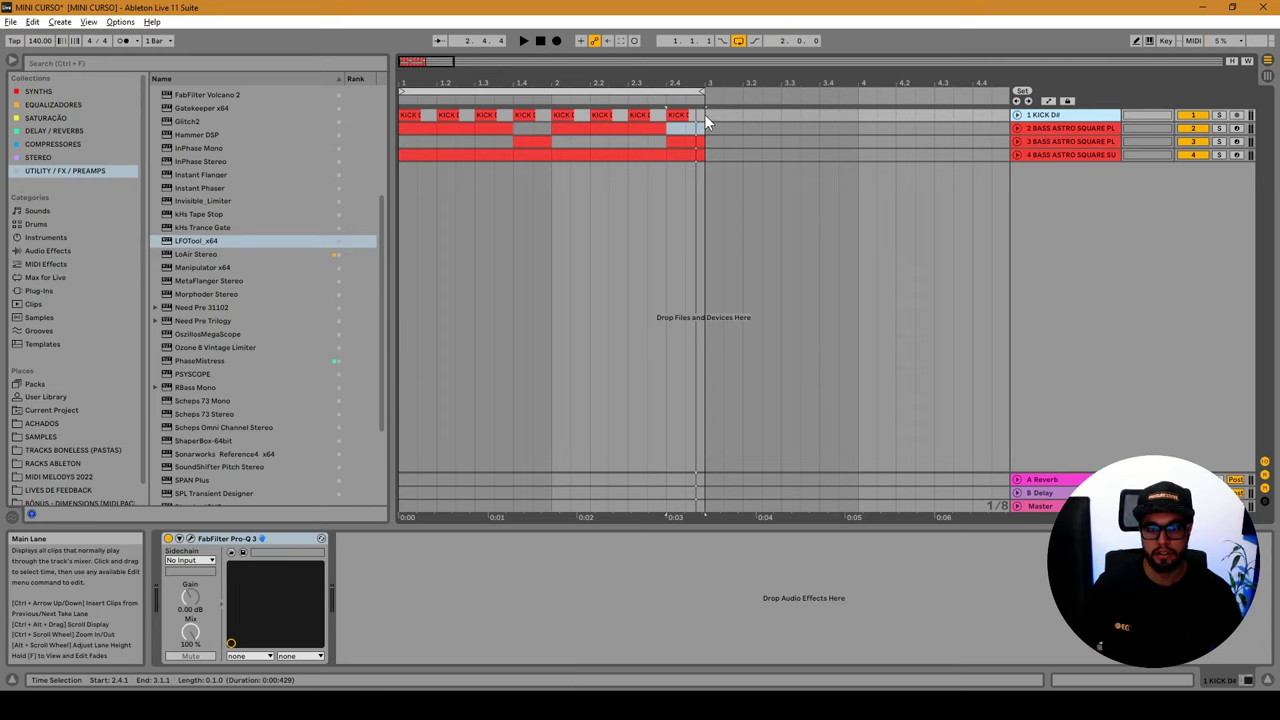
Duplicate the two-bar kick and bass pattern three times to fill eight bars, and extend the loop to 9.1.1.
{"action": "key", "text": "ctrl+a"}
{"action": "key", "text": "ctrl+d"}
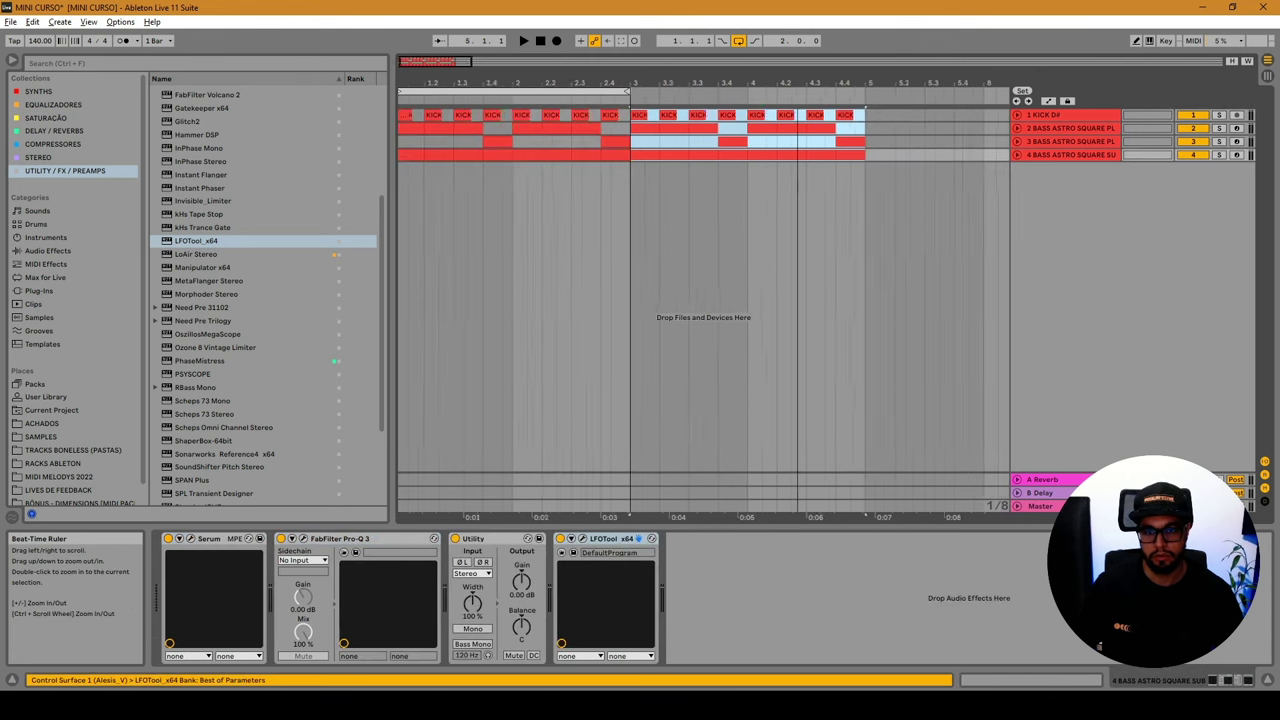
{"action": "key", "text": "minus"}
{"action": "key", "text": "ctrl+d"}
{"action": "key", "text": "ctrl+d"}
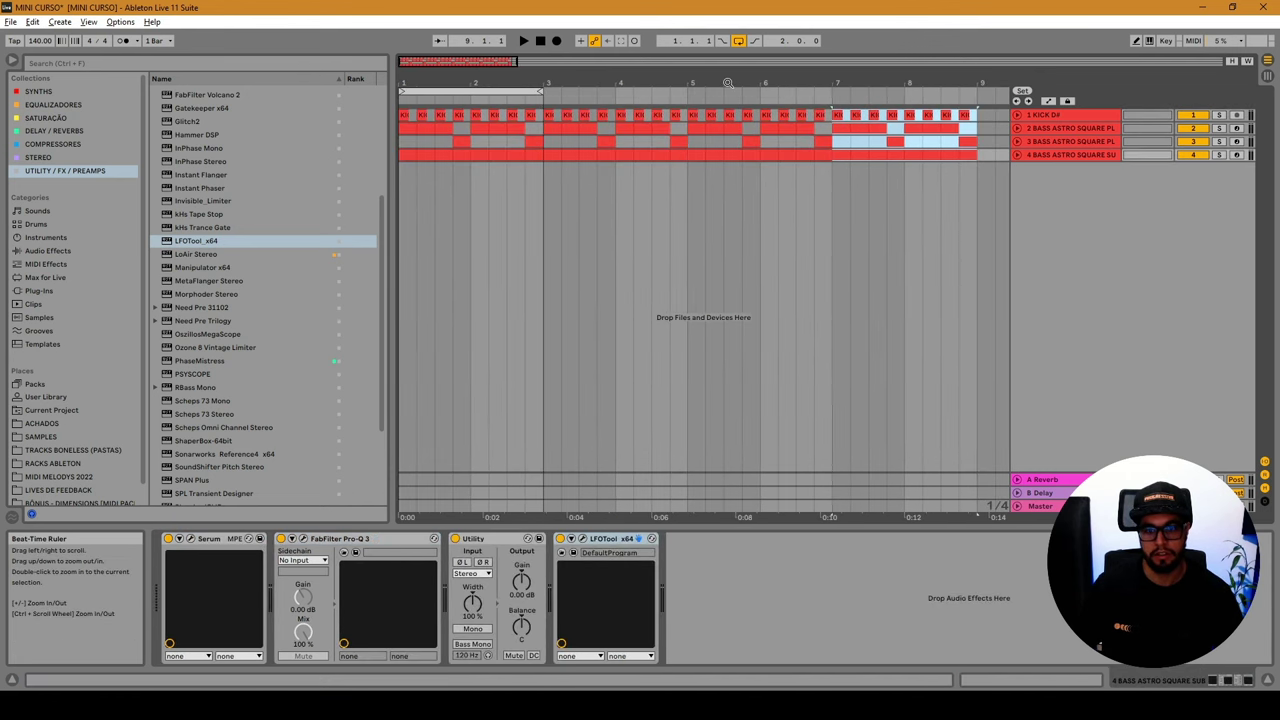
{"action": "left_click_drag", "start_coordinate": [646, 79], "coordinate": [603, 90]}
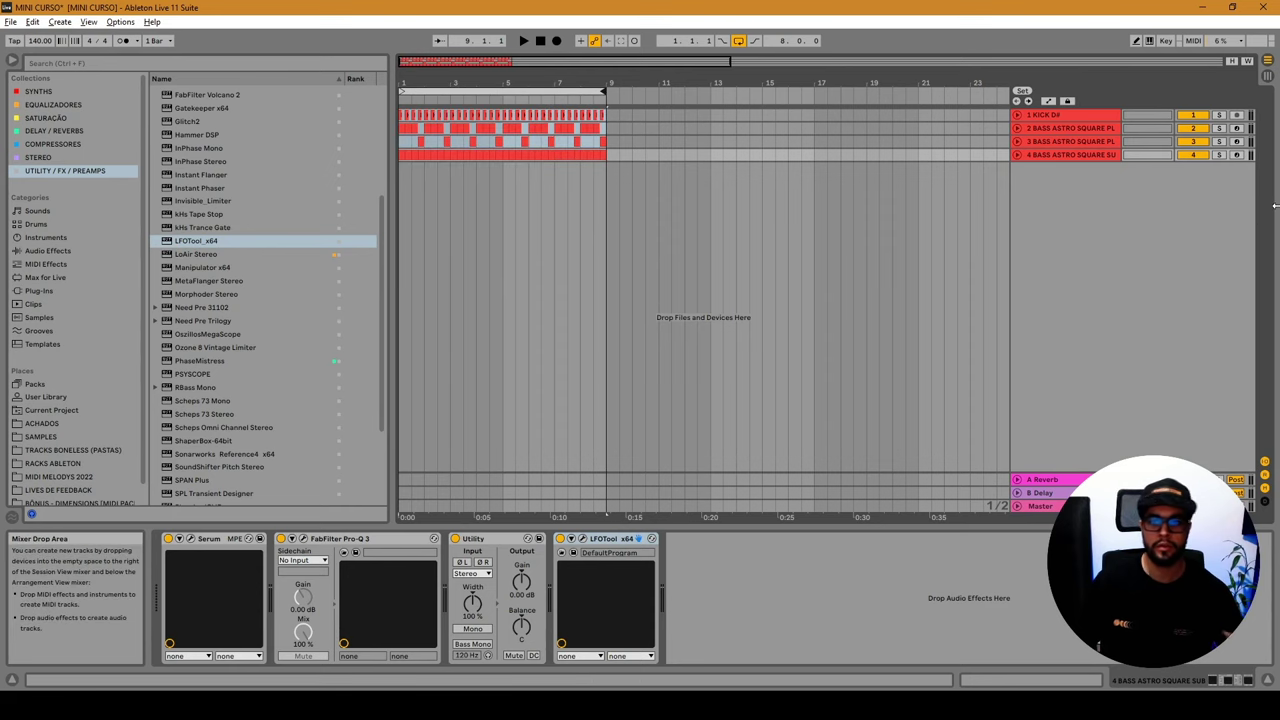
Add a new track with Serum below the basses and browse its ambience presets to [AMBIENCE] - AESIR.
{"action": "right_click", "coordinate": [1061, 205]}
{"action": "left_click", "coordinate": [1100, 225]}
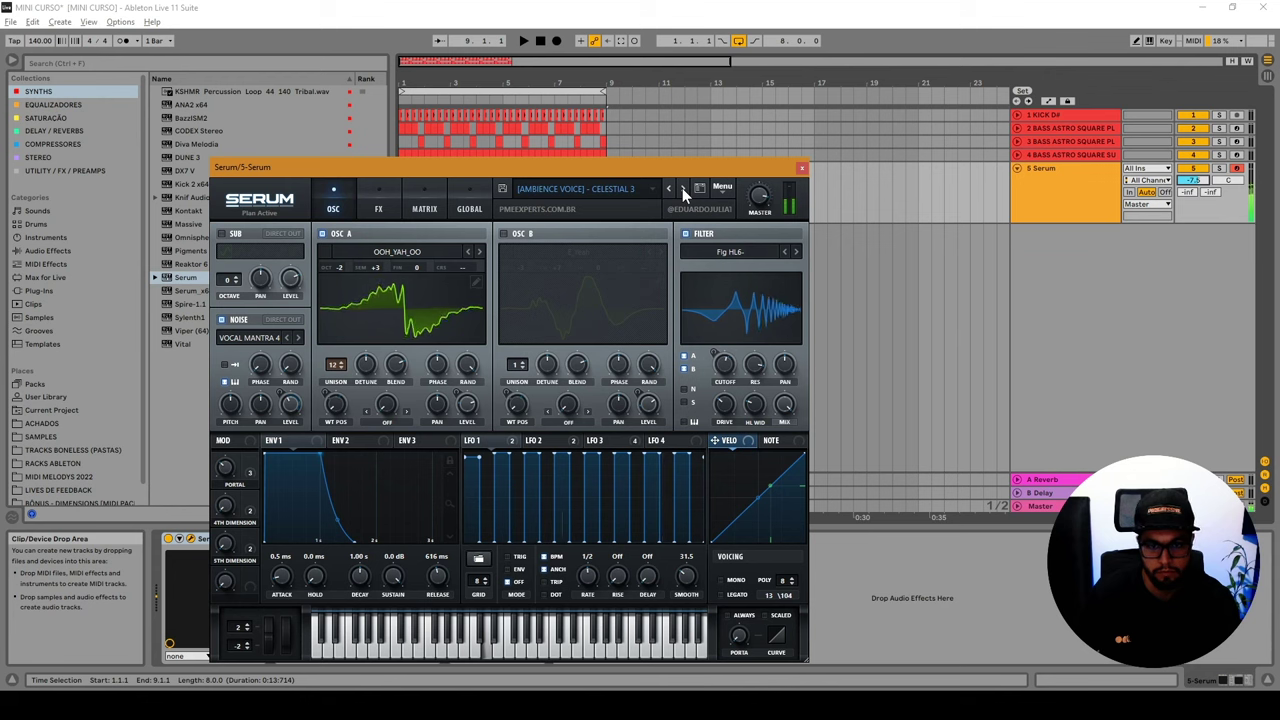
{"action": "left_click", "coordinate": [683, 188]}
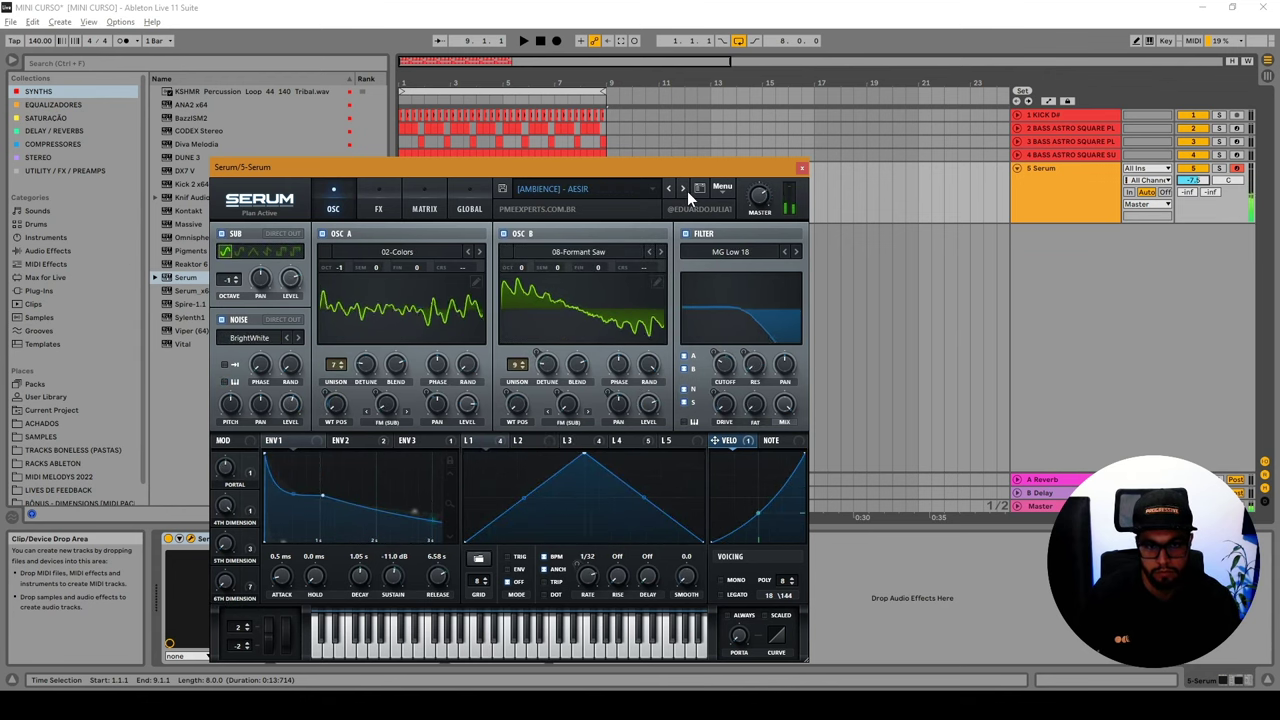
{"action": "left_click", "coordinate": [801, 167]}
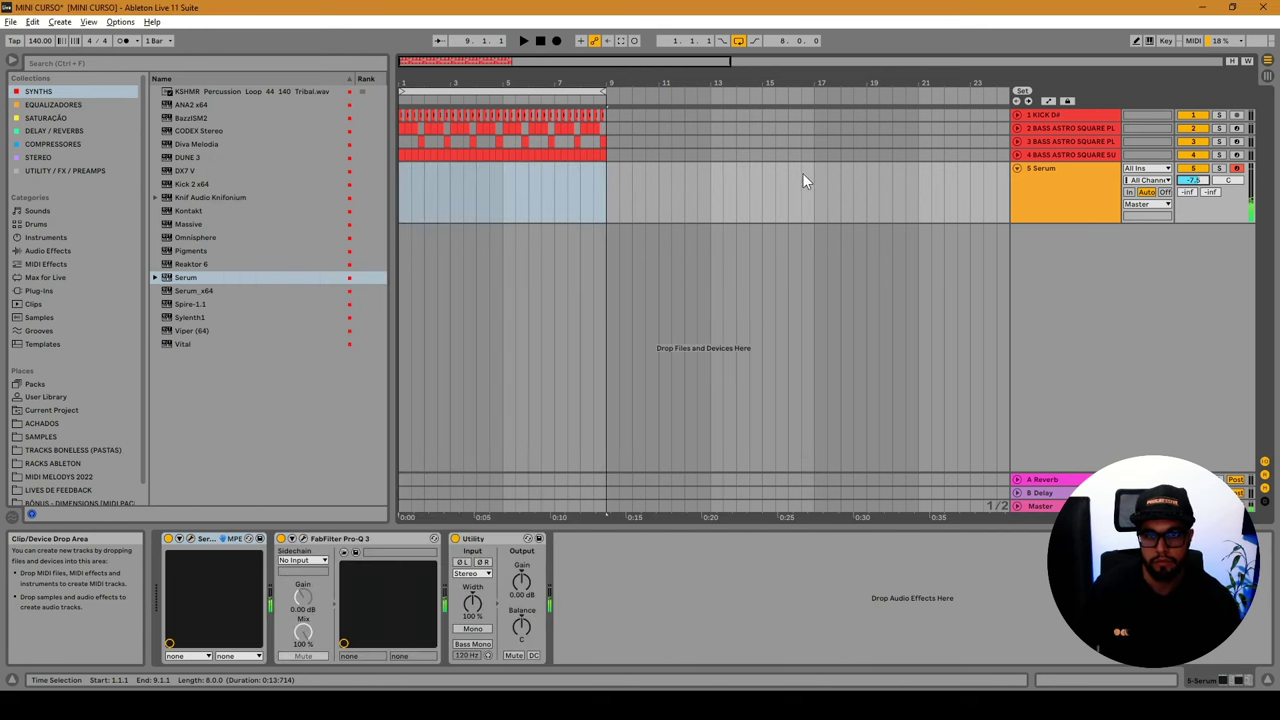
Create a half-bar MIDI clip at 1.1.1 on the Serum track with a sixteenth-length D#2 note and play it.
{"action": "double_click", "coordinate": [405, 170]}
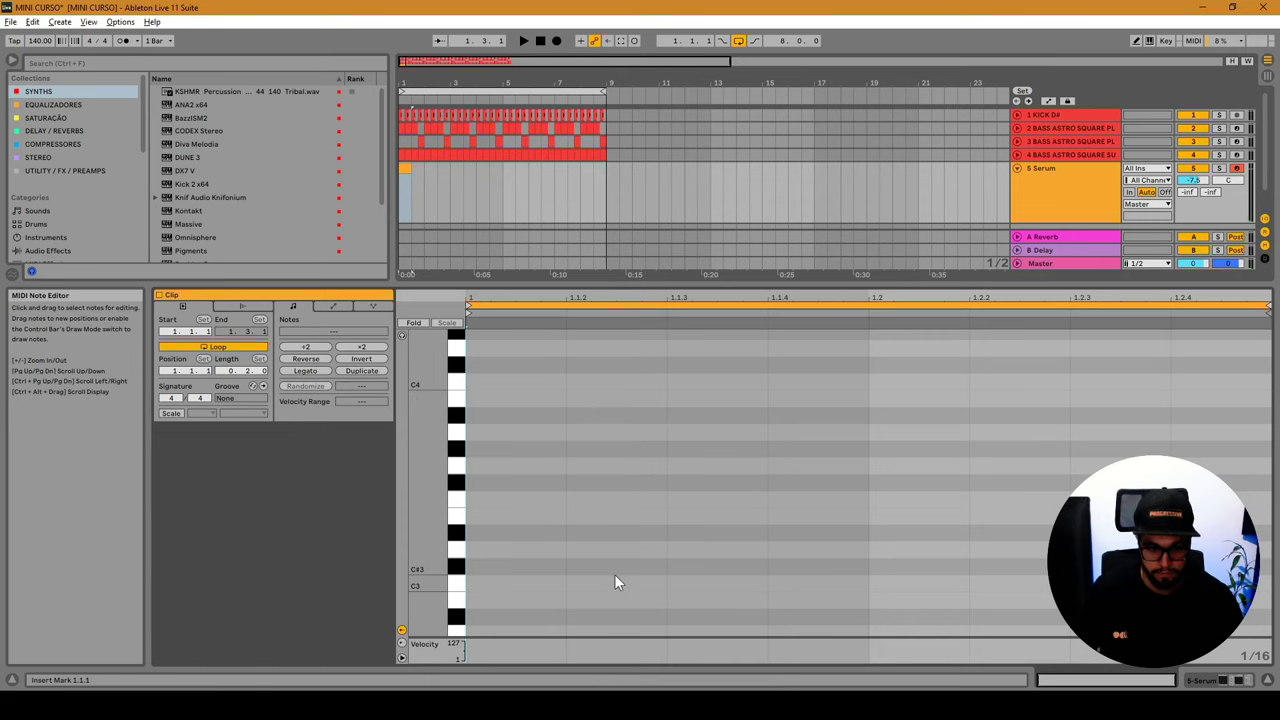
{"action": "scroll", "coordinate": [548, 587], "scroll_direction": "down", "scroll_amount": 2}
{"action": "double_click", "coordinate": [546, 592]}
{"action": "key", "text": "Down"}
{"action": "key", "text": "Down"}
{"action": "key", "text": "Down"}
{"action": "key", "text": "Down"}
{"action": "key", "text": "Down"}
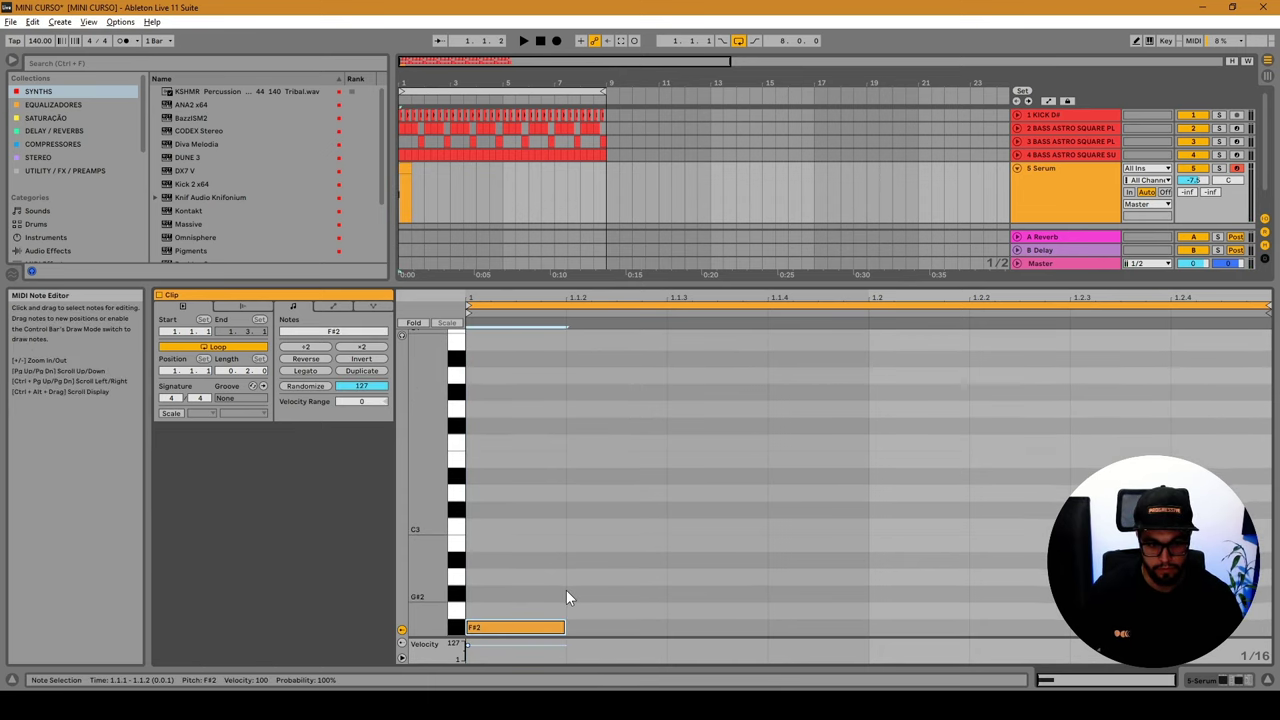
{"action": "key", "text": "space"}
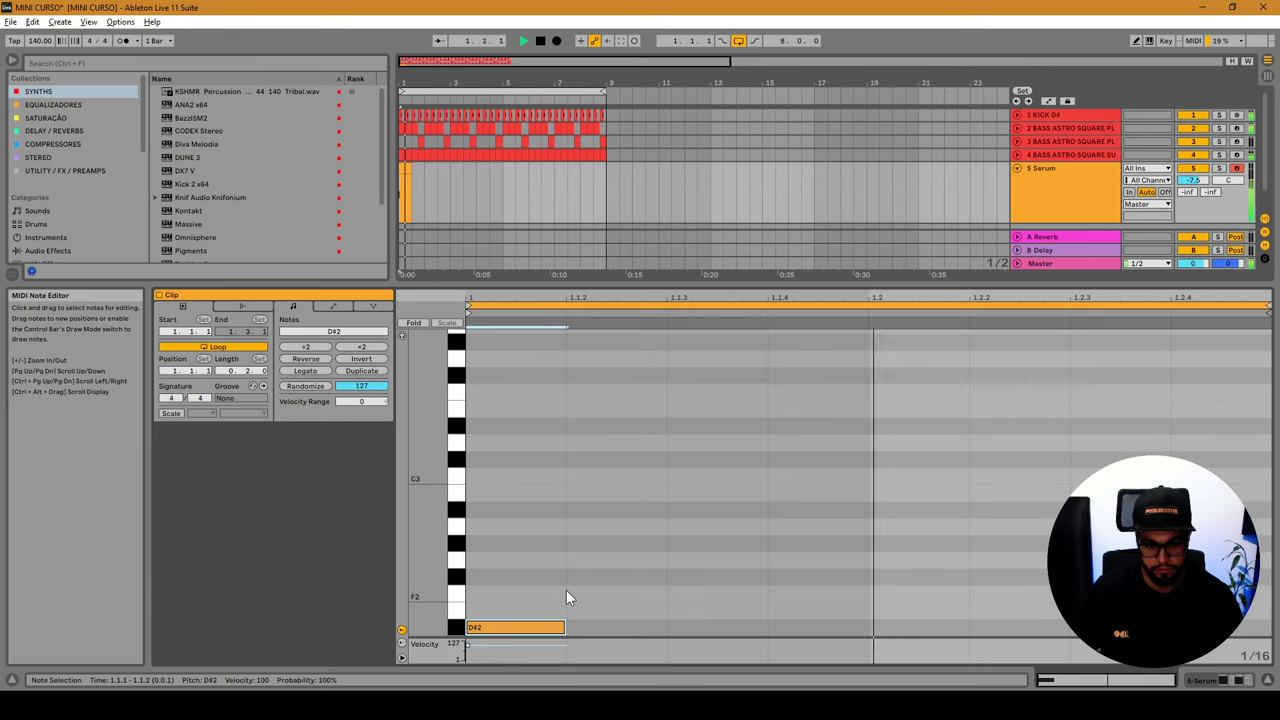
Try a longer D#2 note during playback, and shorten it back to a sixteenth.
{"action": "key", "text": "shift+Right"}
{"action": "key", "text": "shift+Right"}
{"action": "key", "text": "shift+Right"}
{"action": "key", "text": "shift+Right"}
{"action": "key", "text": "shift+Right"}
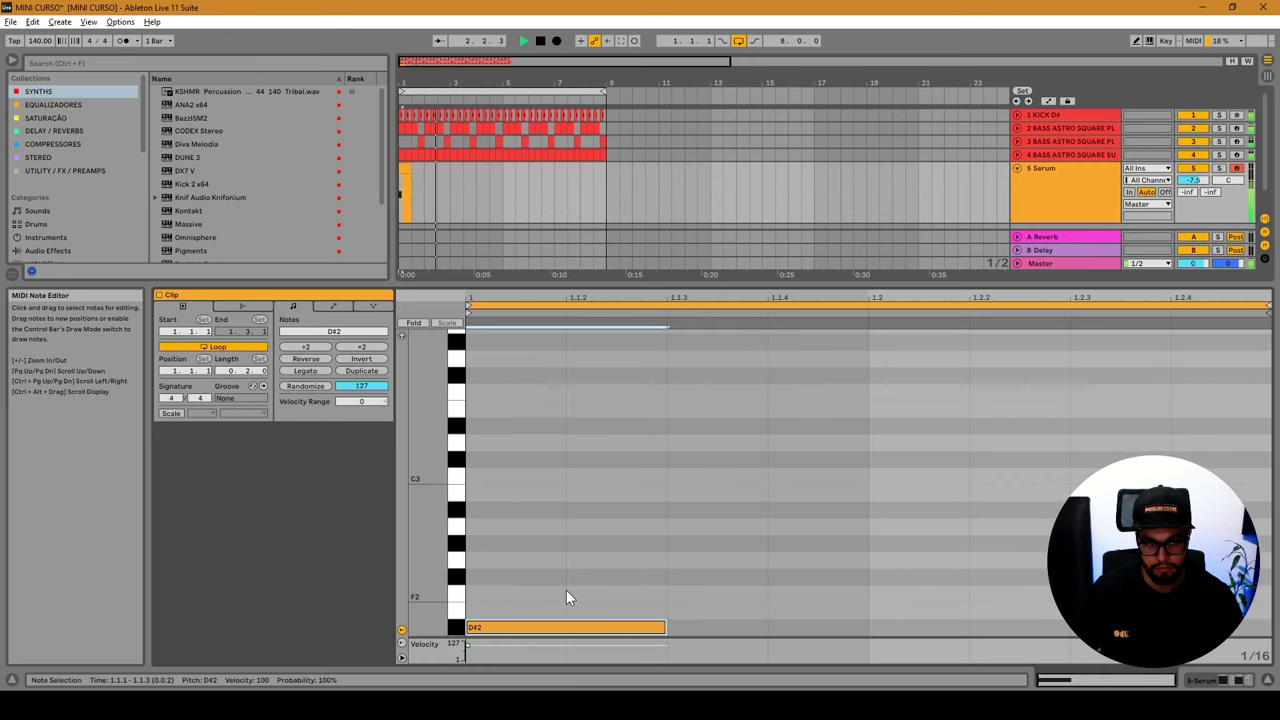
{"action": "key", "text": "shift+Left"}
{"action": "key", "text": "shift+Left"}
{"action": "key", "text": "shift+Left"}
{"action": "key", "text": "shift+Left"}
{"action": "key", "text": "shift+Left"}
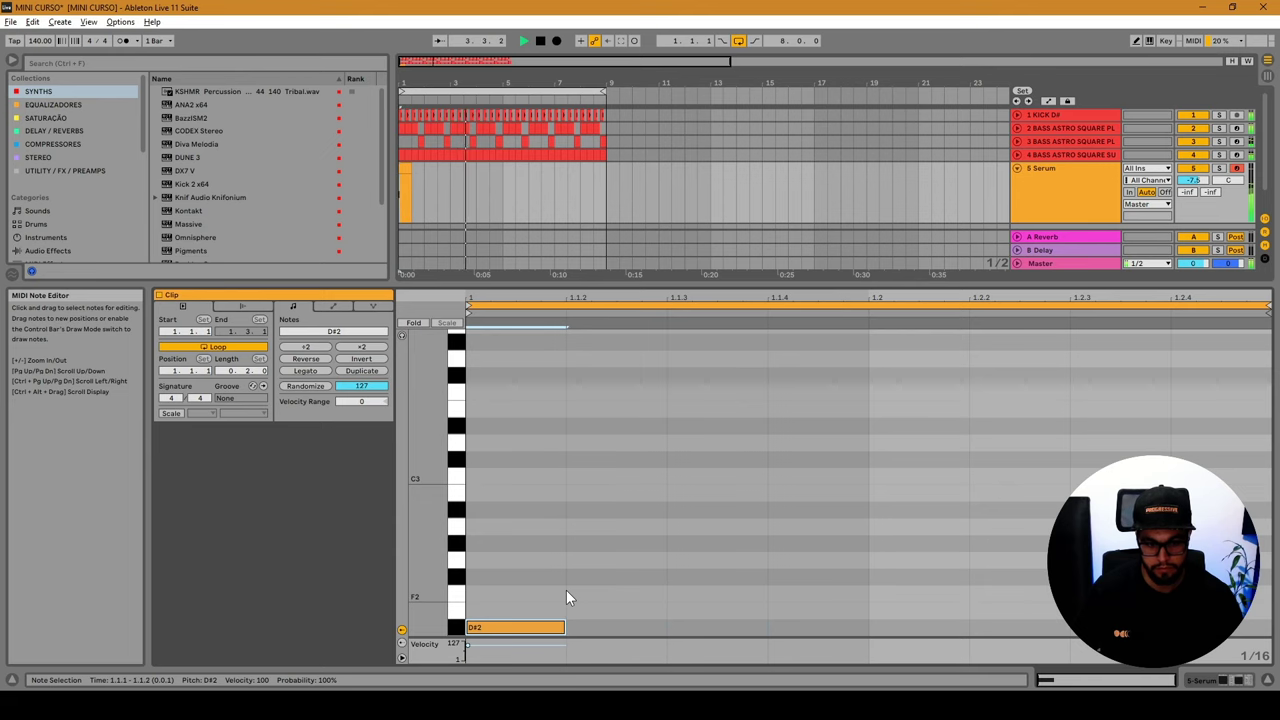
Set the AESIR preset's ENV 1 attack to 260 ms and release to 32.0 s, auditioning the soloed Serum track.
{"action": "left_click", "coordinate": [466, 192]}
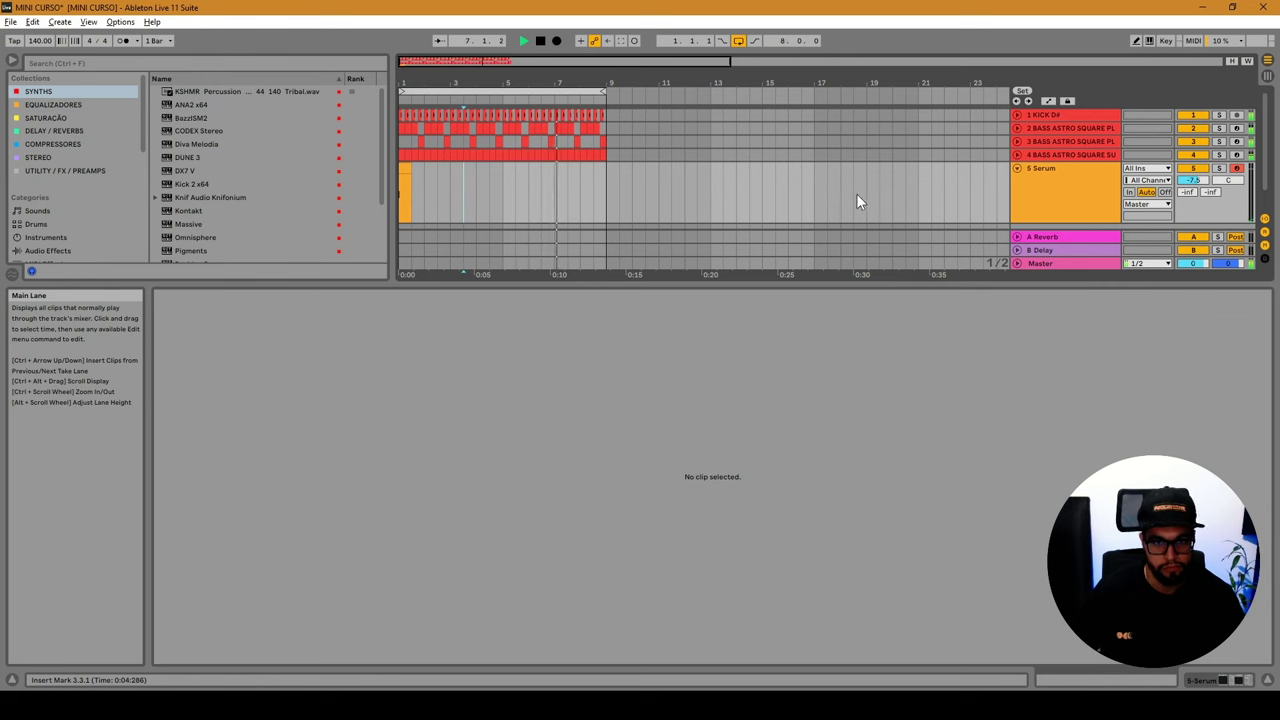
{"action": "left_click", "coordinate": [1079, 181]}
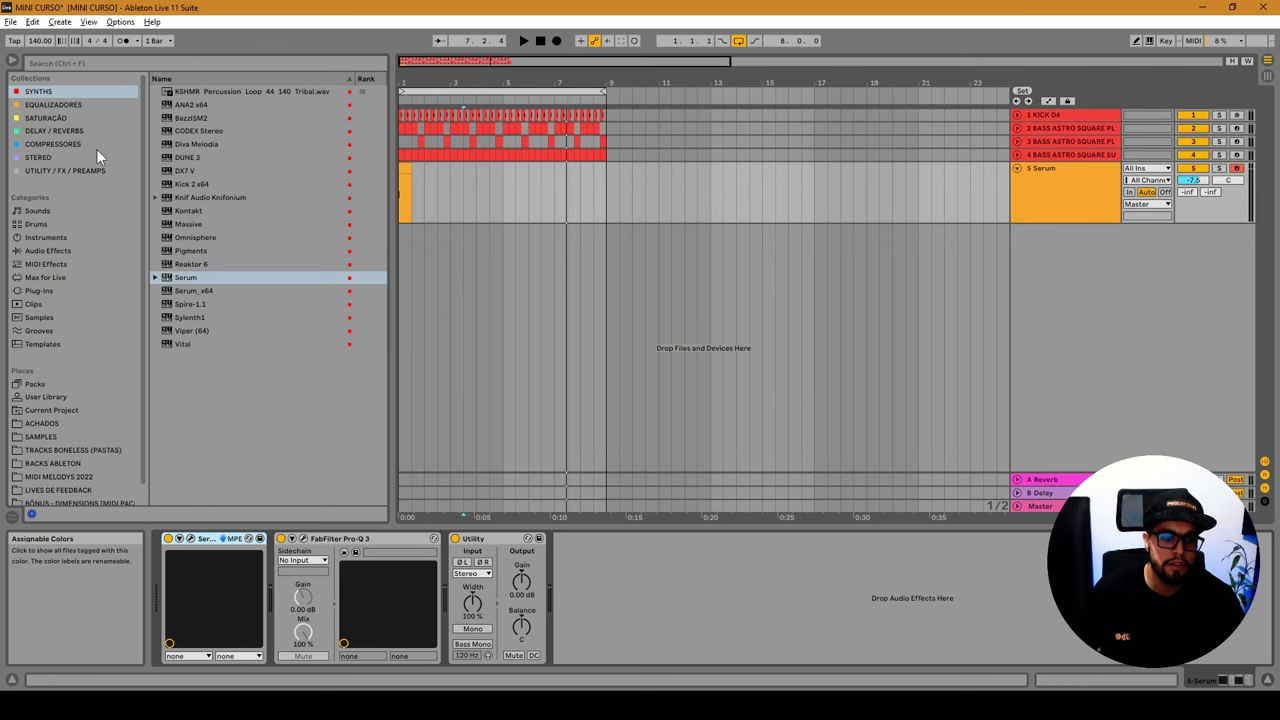
{"action": "left_click", "coordinate": [249, 538]}
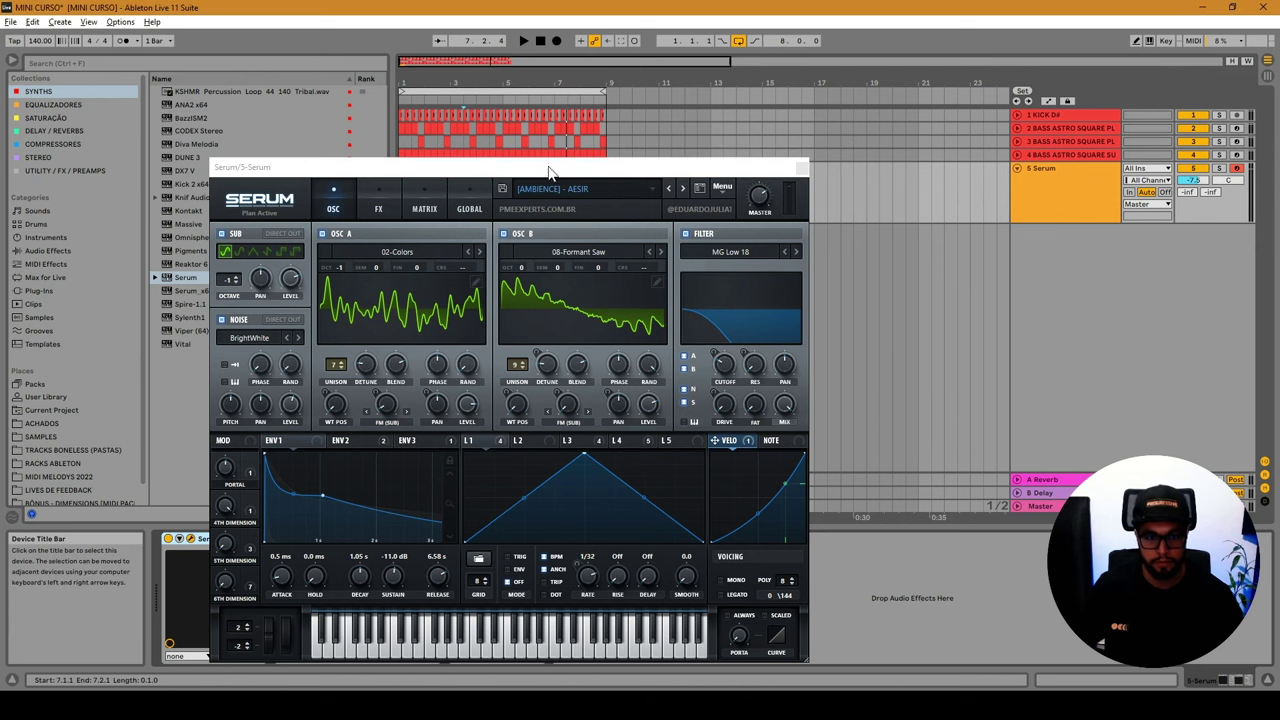
{"action": "left_click_drag", "start_coordinate": [500, 167], "coordinate": [564, 180]}
{"action": "key", "text": "space"}
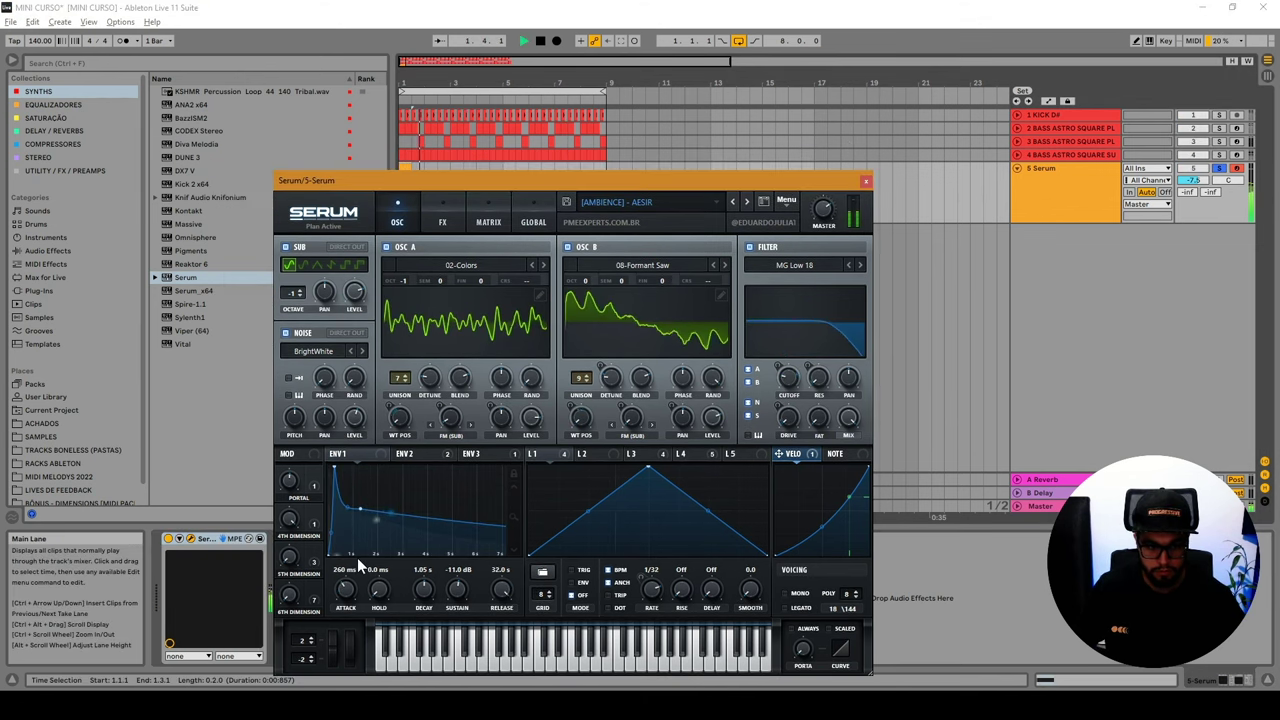
{"action": "left_click", "coordinate": [866, 185]}
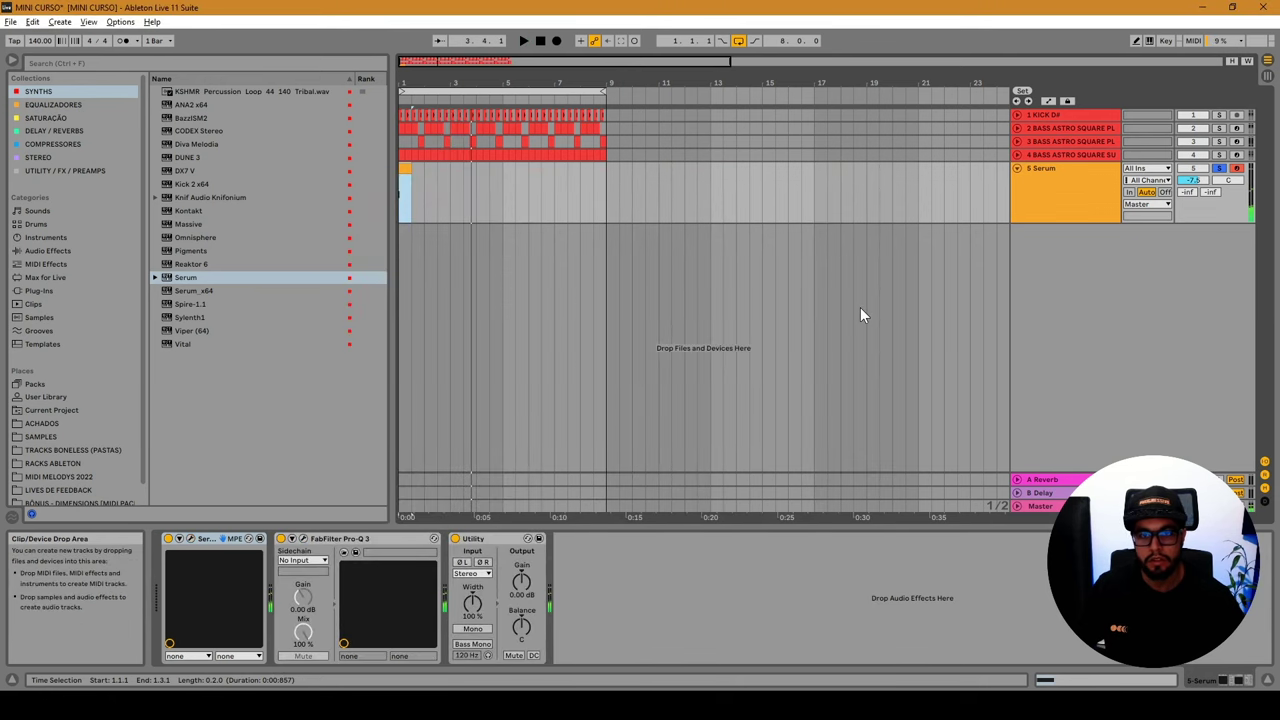
{"action": "left_click", "coordinate": [222, 538]}
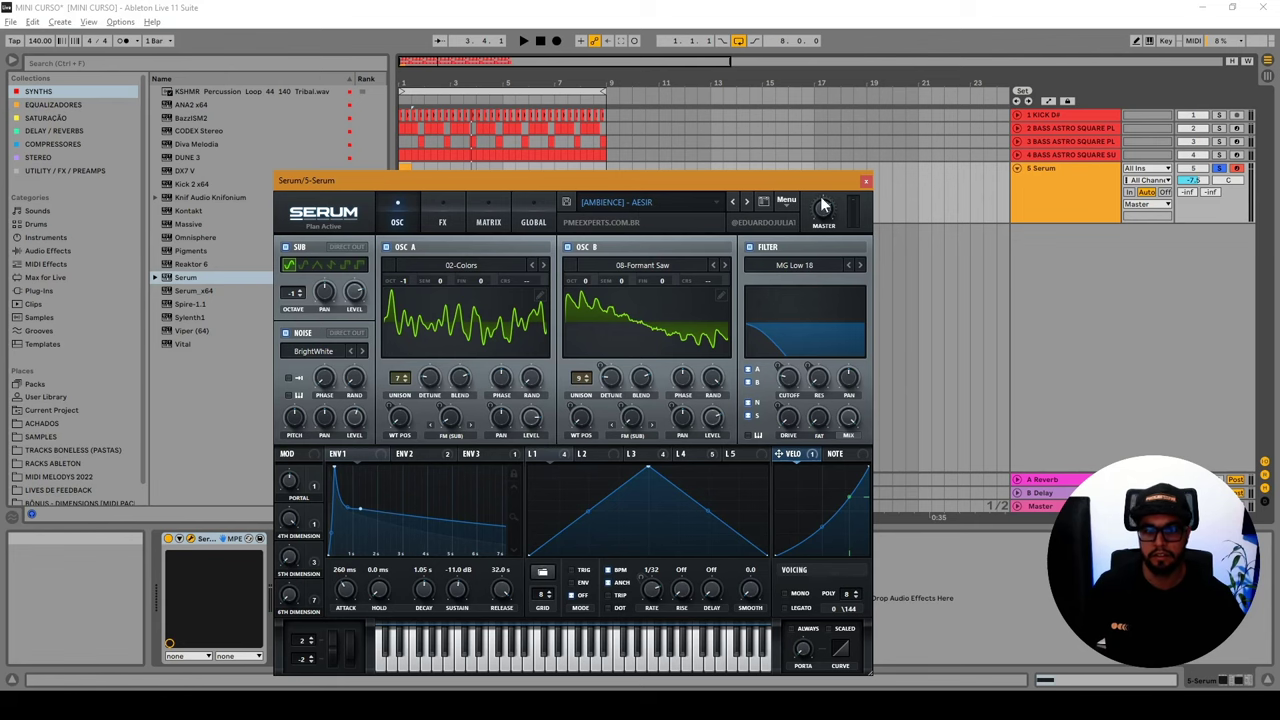
{"action": "left_click", "coordinate": [866, 185]}
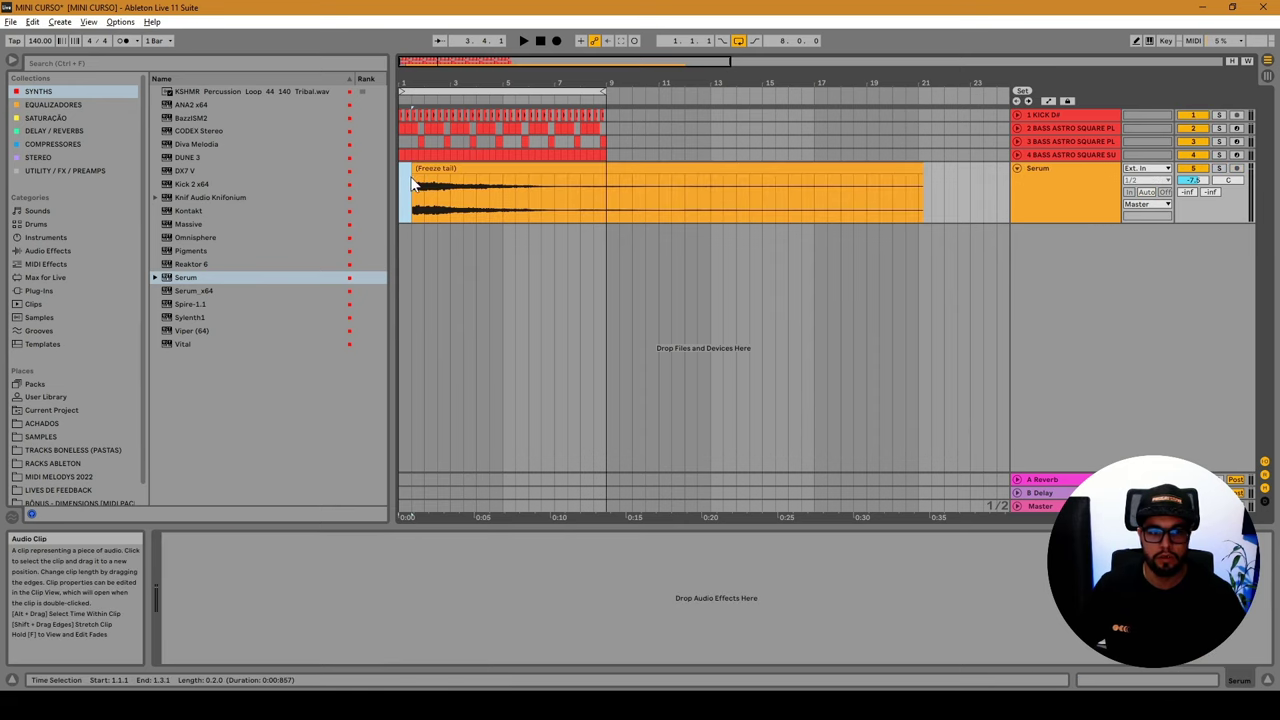
Move the flattened Serum freeze-tail audio clip to start at 1.1.1.
{"action": "left_click", "coordinate": [414, 168]}
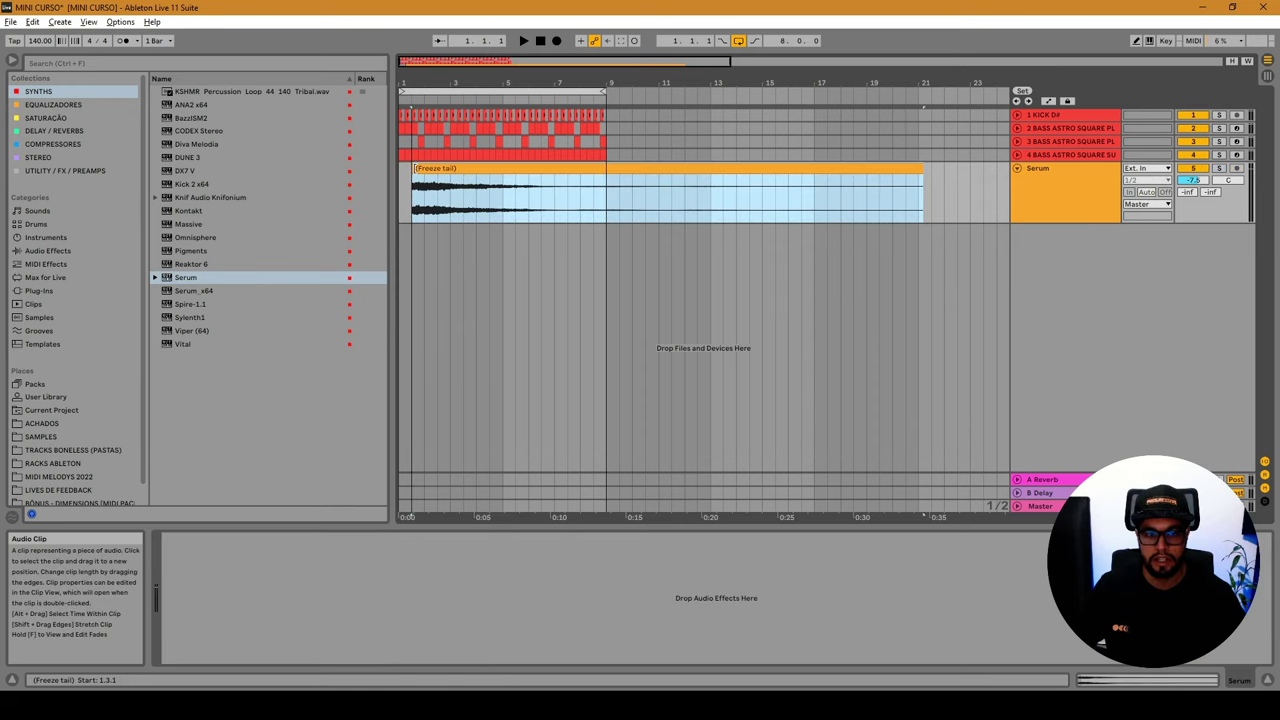
{"action": "left_click", "coordinate": [414, 181]}
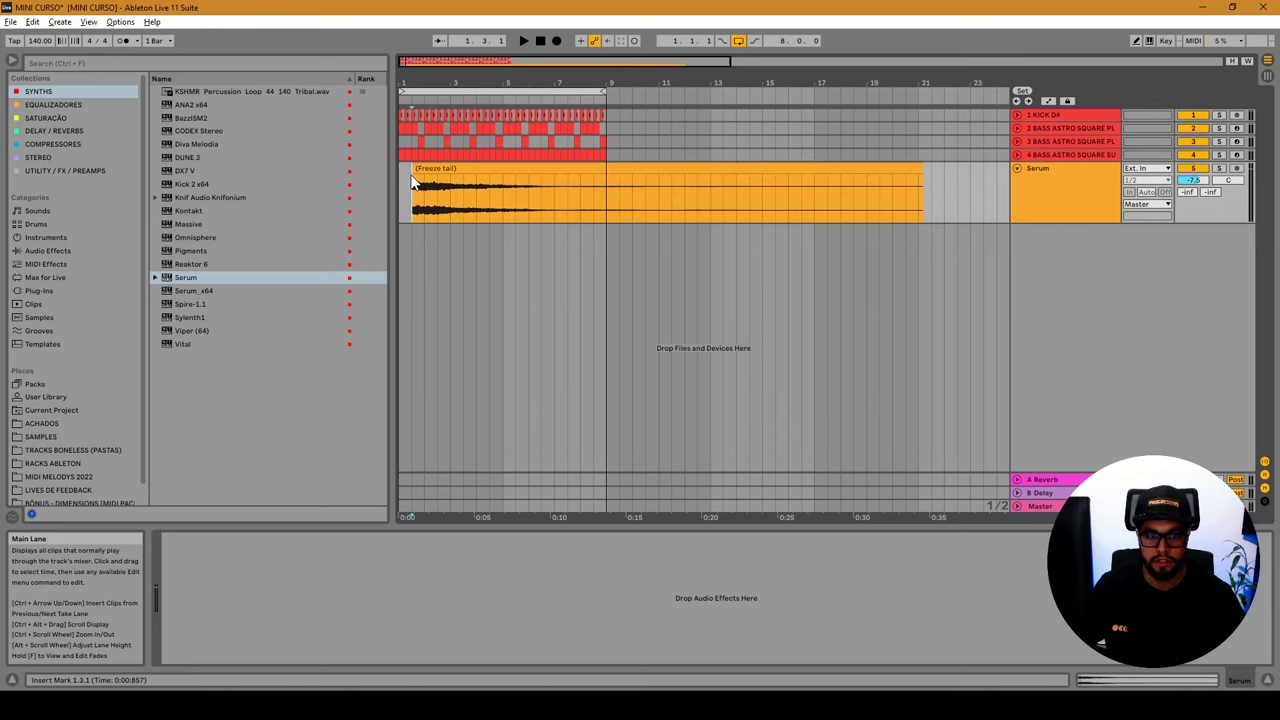
{"action": "left_click_drag", "start_coordinate": [418, 181], "coordinate": [404, 181]}
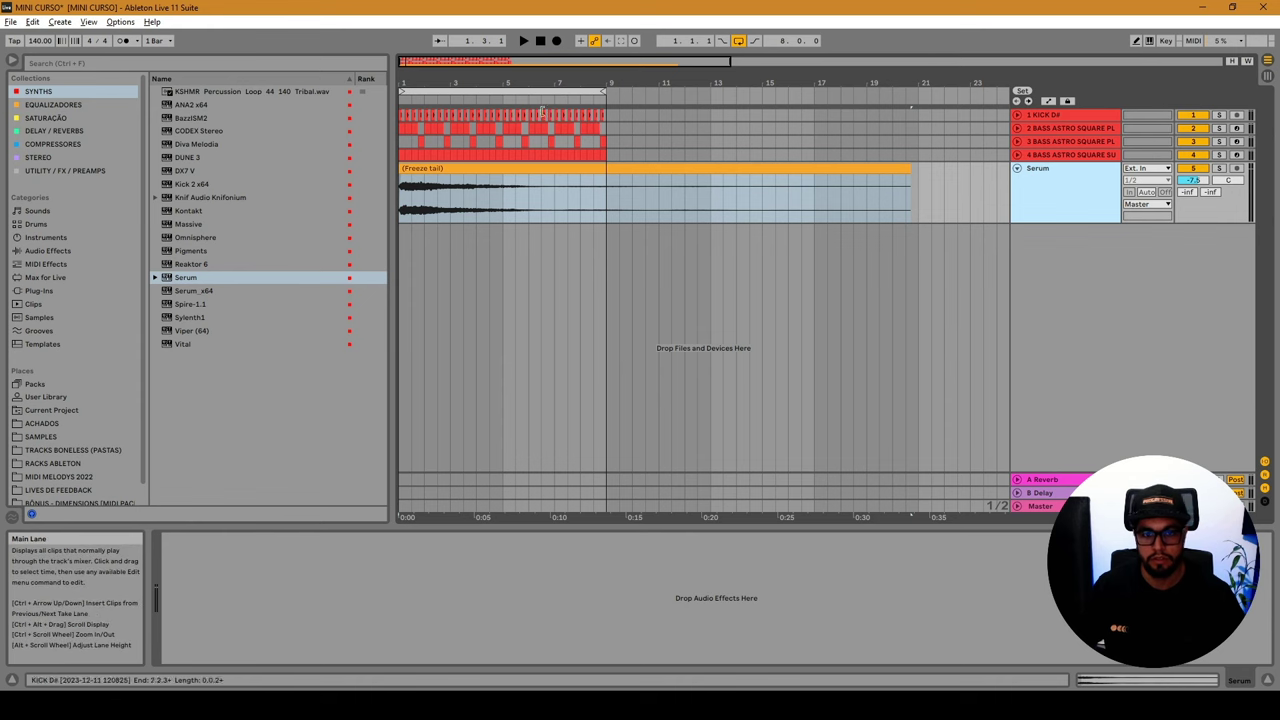
Duplicate the eight bars of kick and bass clips to fill sixteen bars, and extend the loop to 17.1.1.
{"action": "left_click", "coordinate": [610, 109]}
{"action": "left_click_drag", "start_coordinate": [576, 137], "coordinate": [336, 159]}
{"action": "key", "text": "ctrl+d"}
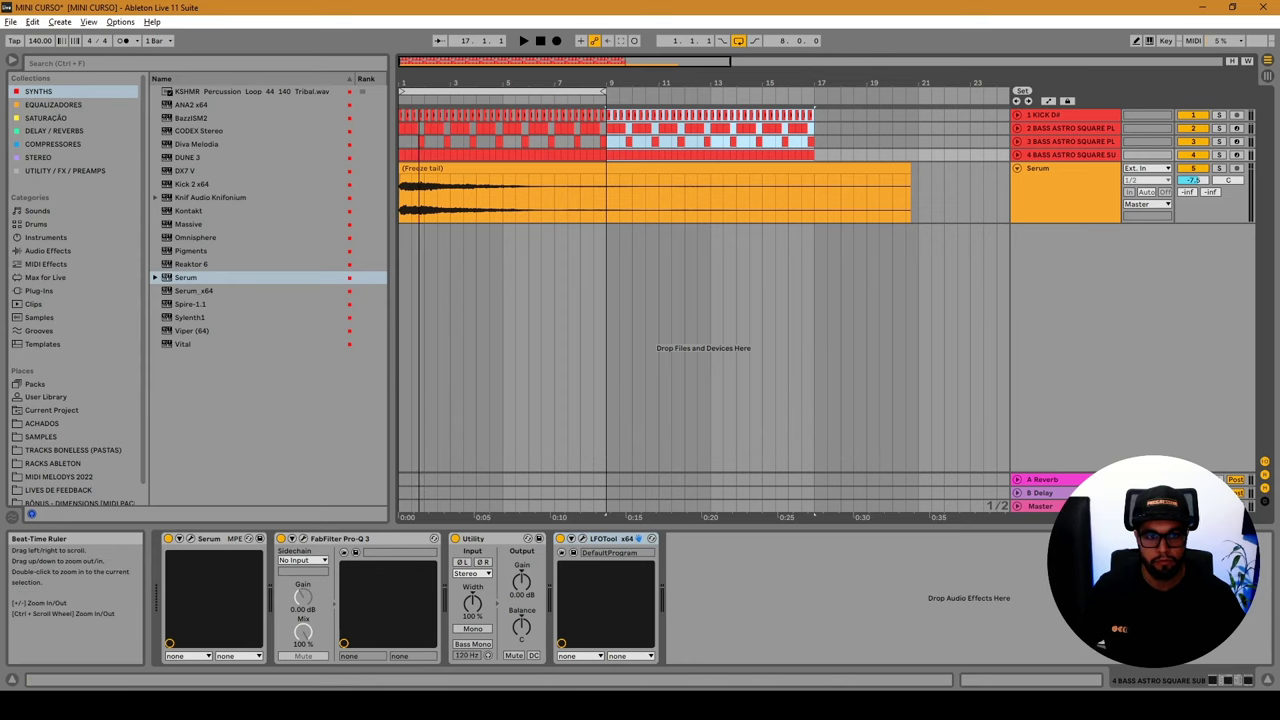
{"action": "left_click_drag", "start_coordinate": [605, 88], "coordinate": [445, 207]}
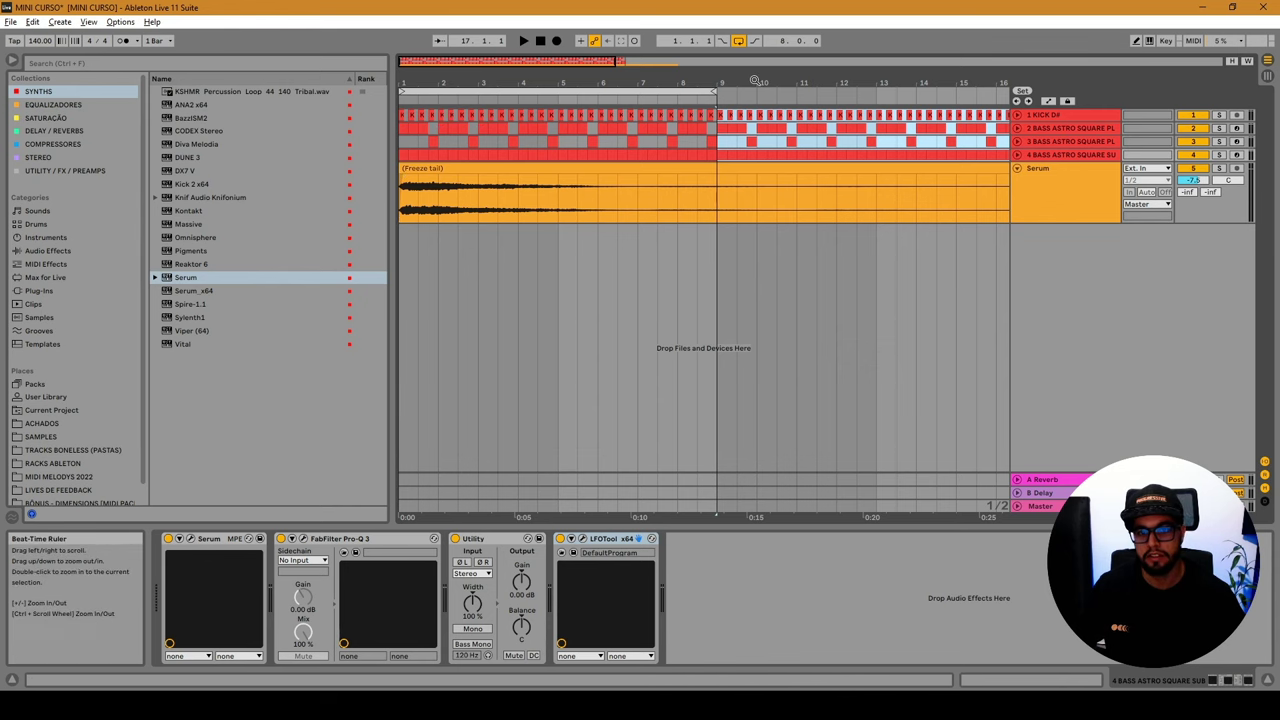
{"action": "scroll", "coordinate": [600, 122], "scroll_direction": "down", "scroll_amount": 3}
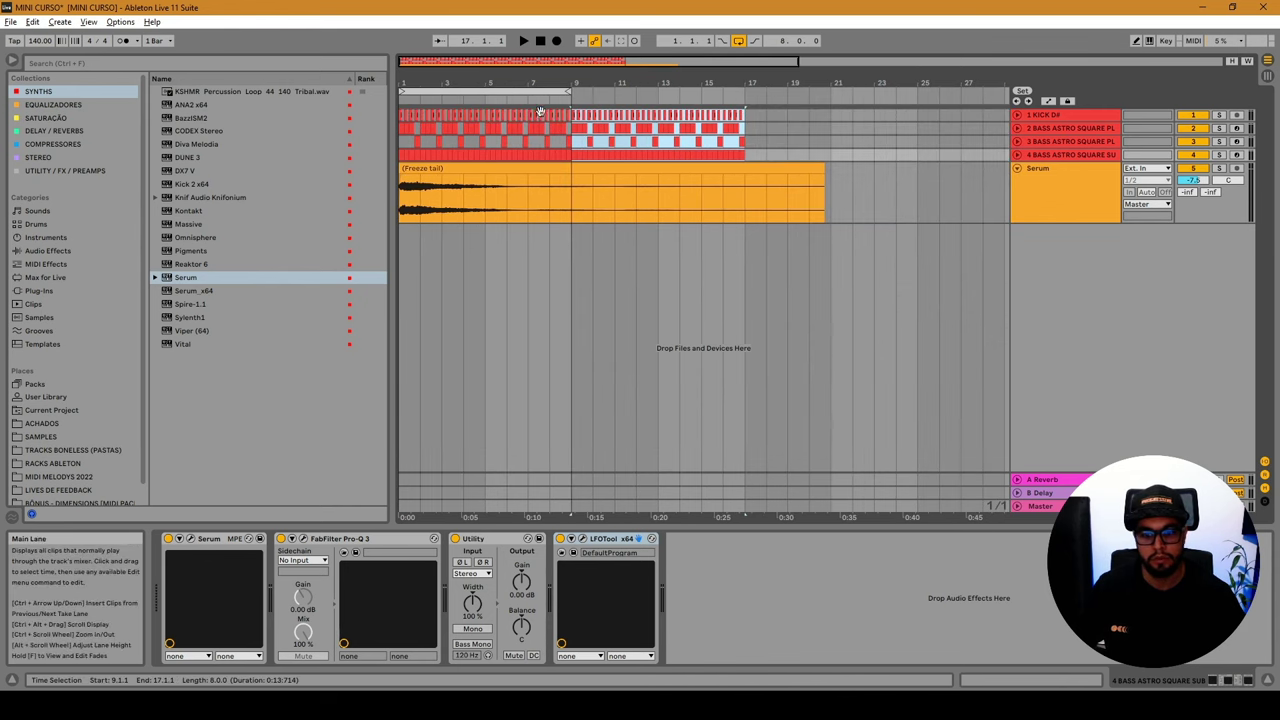
{"action": "left_click", "coordinate": [565, 91]}
{"action": "left_click_drag", "start_coordinate": [568, 91], "coordinate": [744, 91]}
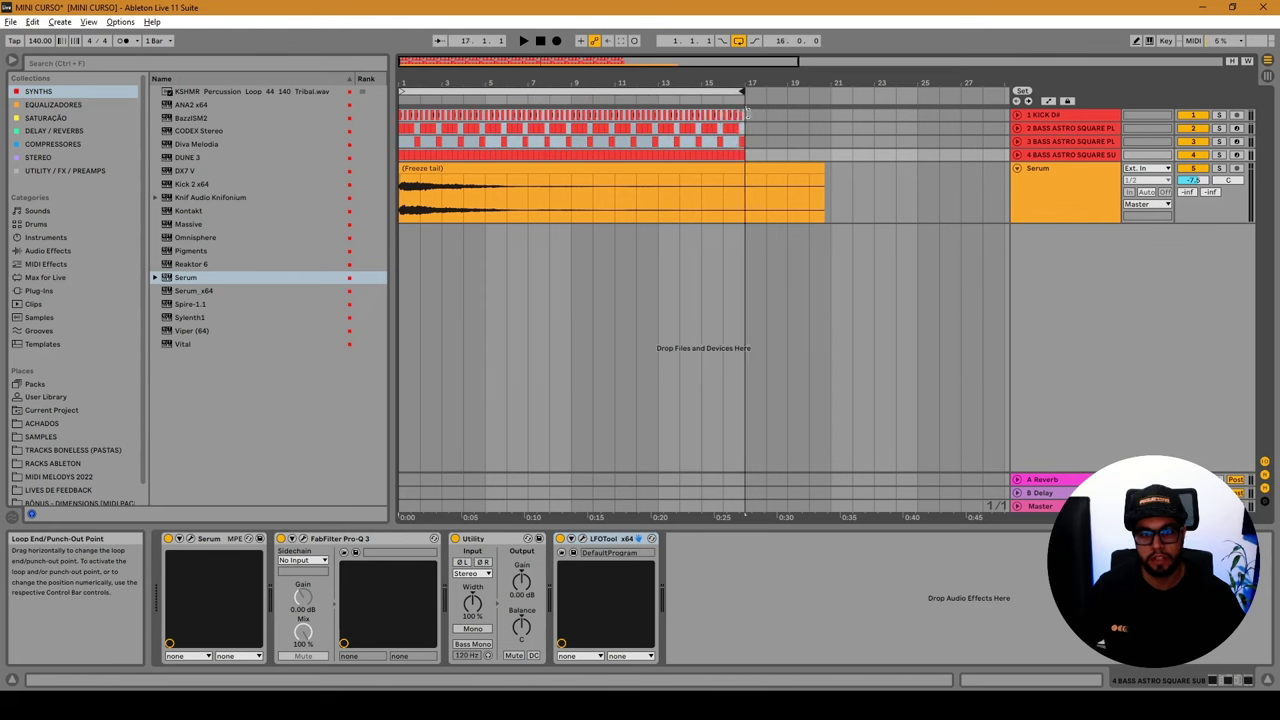
Duplicate the flattened Serum ambience track.
{"action": "left_click", "coordinate": [1034, 178]}
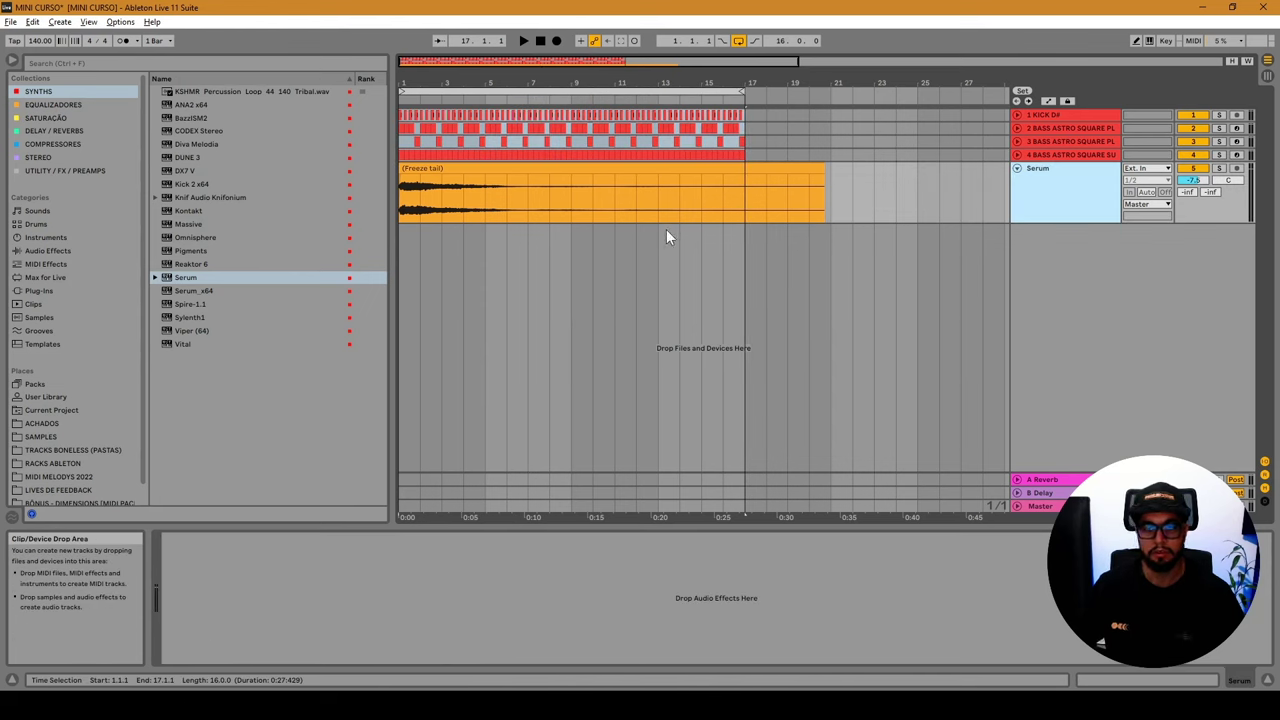
{"action": "key", "text": "ctrl+d"}
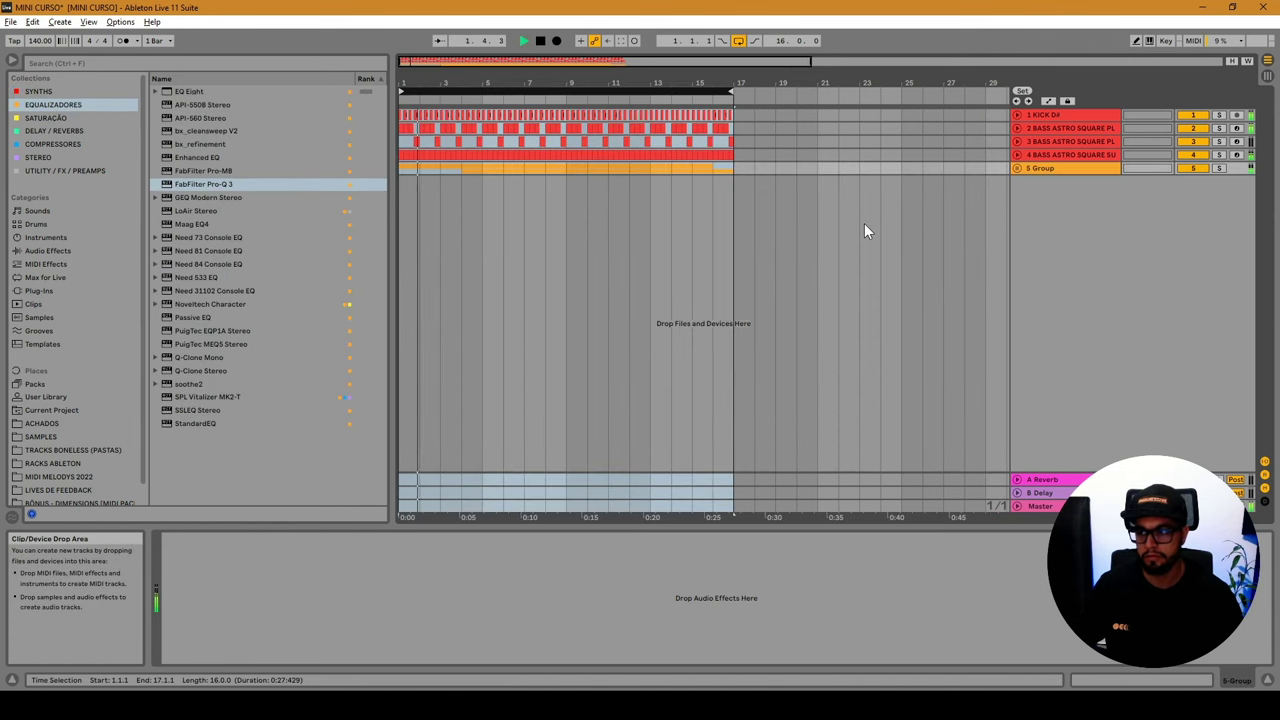
Unfold the Serum group, trim the upper ambience clip's start to 1.1.3, and move the clip back to 1.1.1.
{"action": "left_click", "coordinate": [1017, 169]}
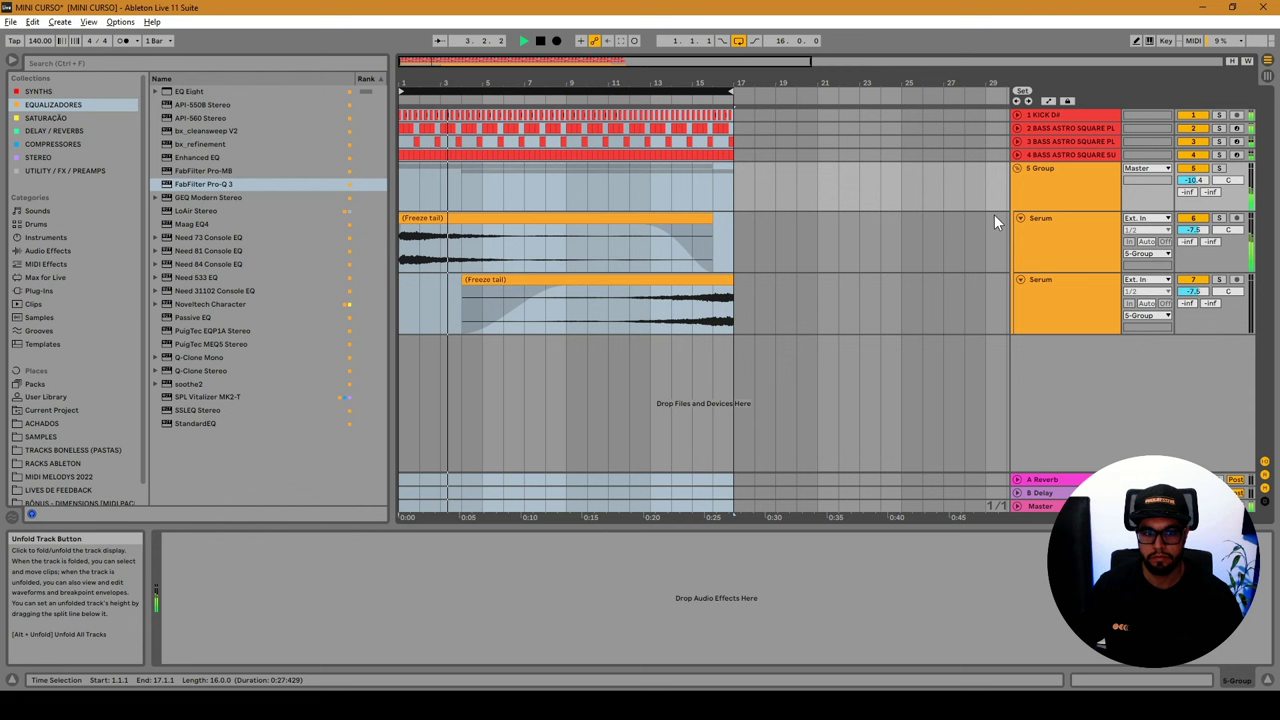
{"action": "key", "text": "space"}
{"action": "left_click", "coordinate": [415, 238]}
{"action": "left_click_drag", "start_coordinate": [408, 93], "coordinate": [400, 280]}
{"action": "left_click", "coordinate": [447, 241]}
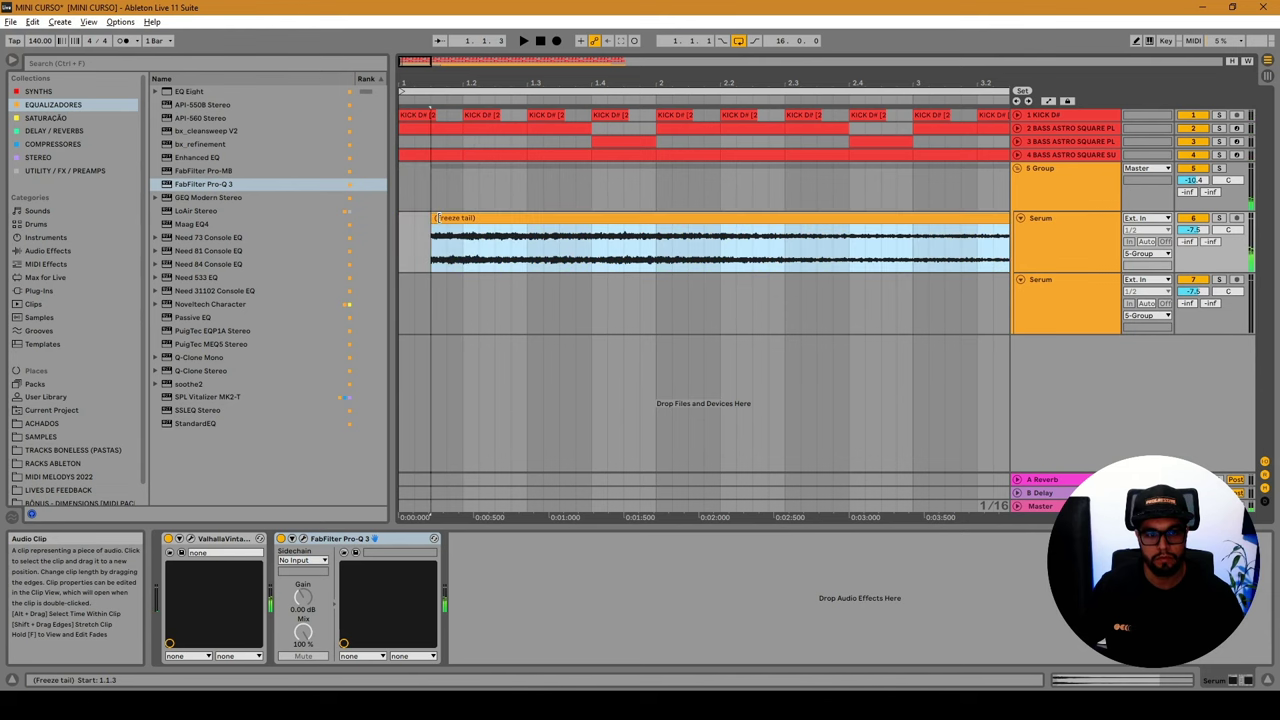
{"action": "key", "text": "space"}
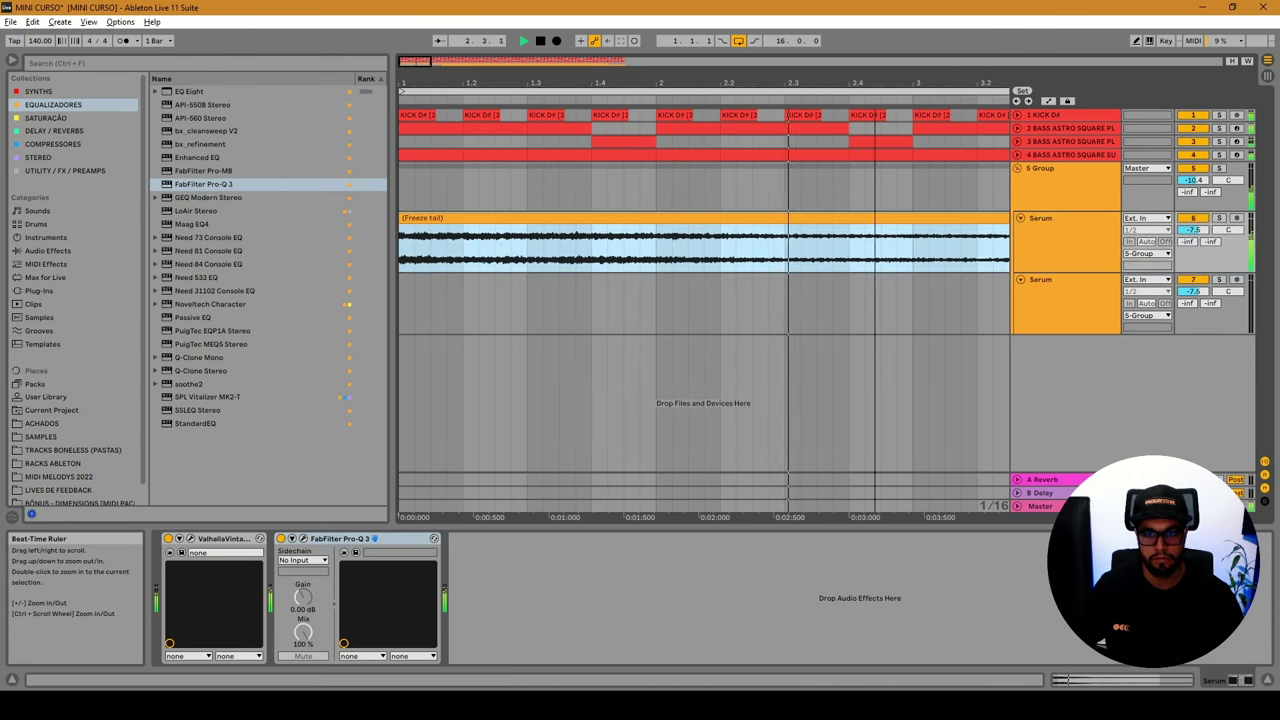
Fold both Serum ambience tracks and the group that contains them.
{"action": "left_click_drag", "start_coordinate": [870, 93], "coordinate": [440, 82]}
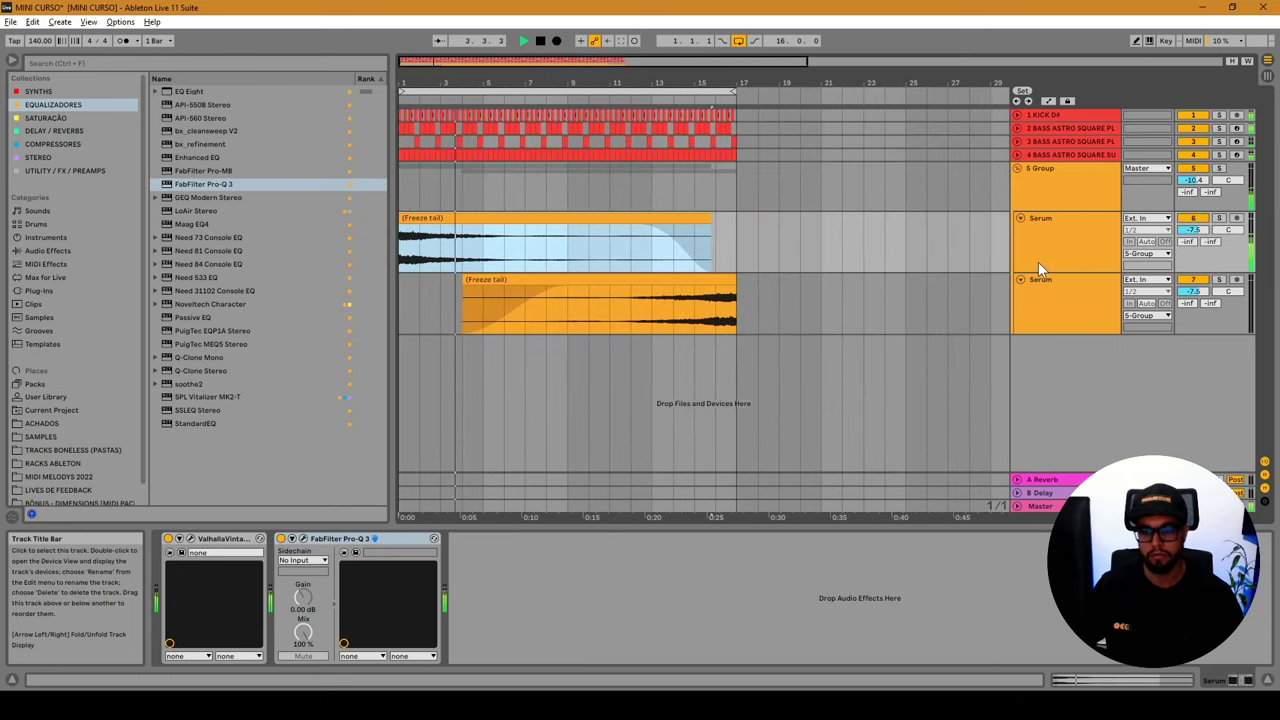
{"action": "left_click", "coordinate": [1021, 217]}
{"action": "left_click", "coordinate": [1021, 231]}
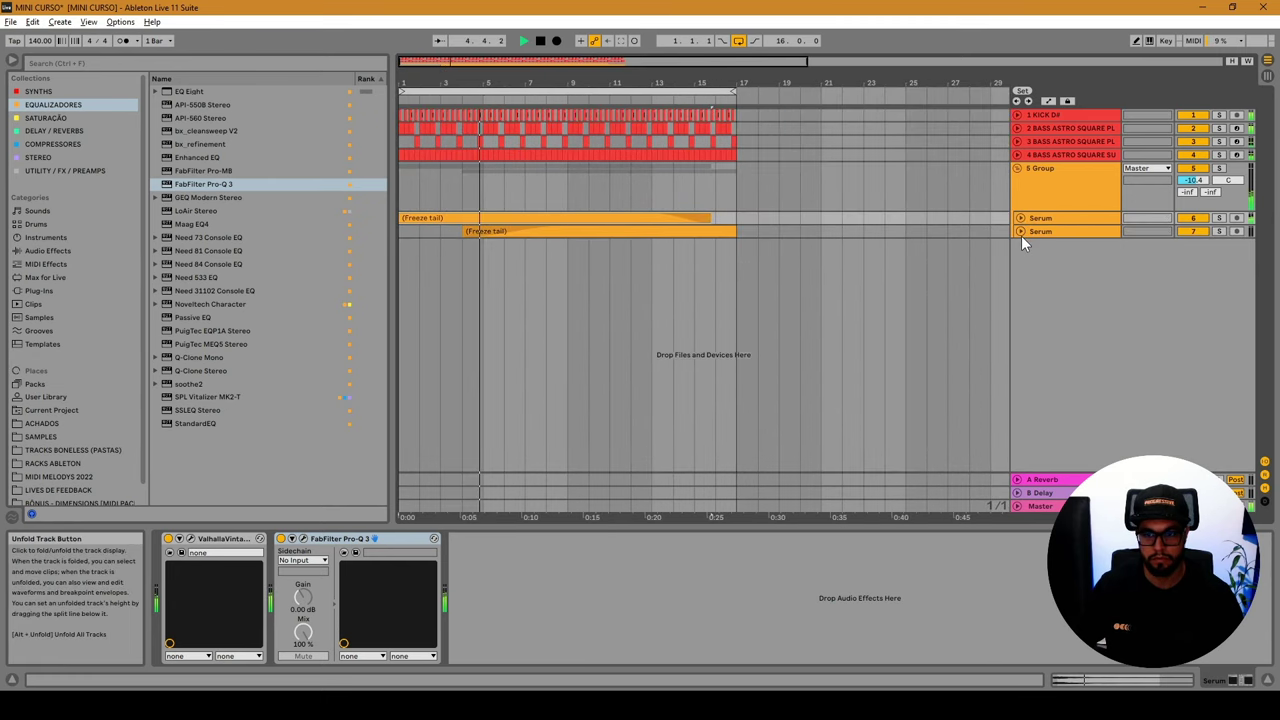
{"action": "left_click", "coordinate": [1017, 169]}
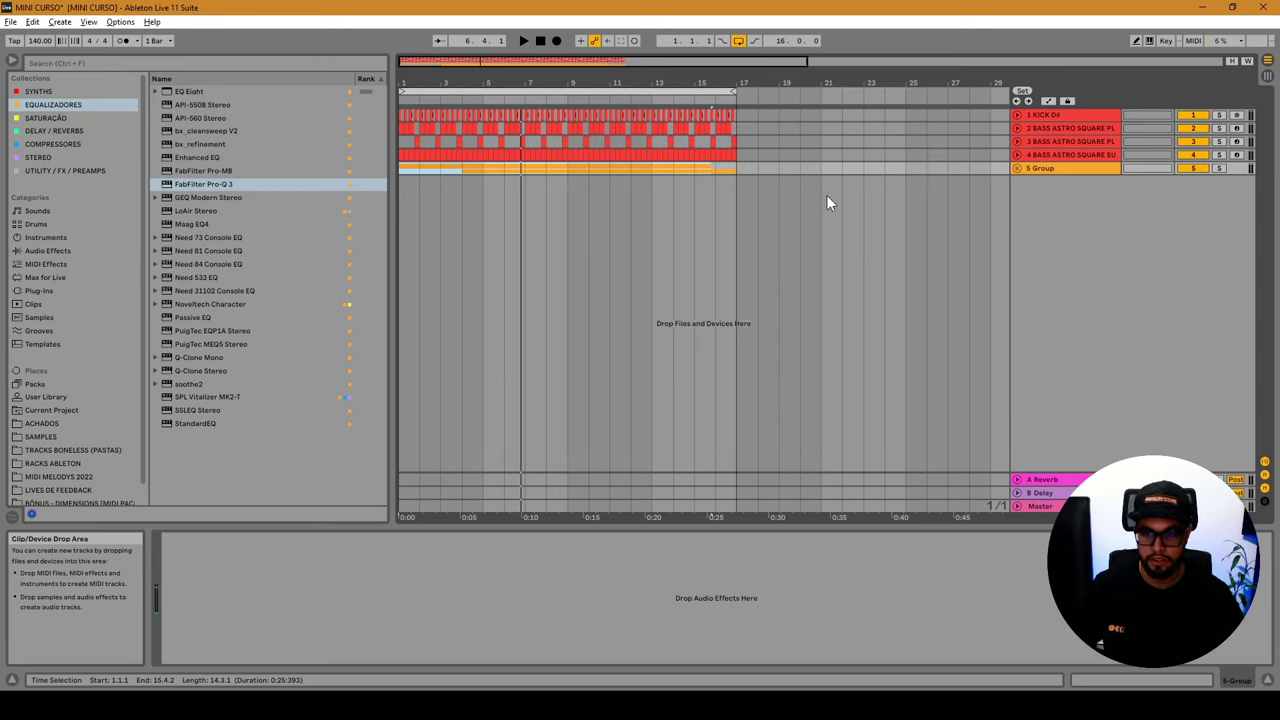
Examine the low cut in FabFilter Pro-Q 3 on the first pluck bass track.
{"action": "left_click", "coordinate": [1068, 115]}
{"action": "left_click", "coordinate": [1070, 128]}
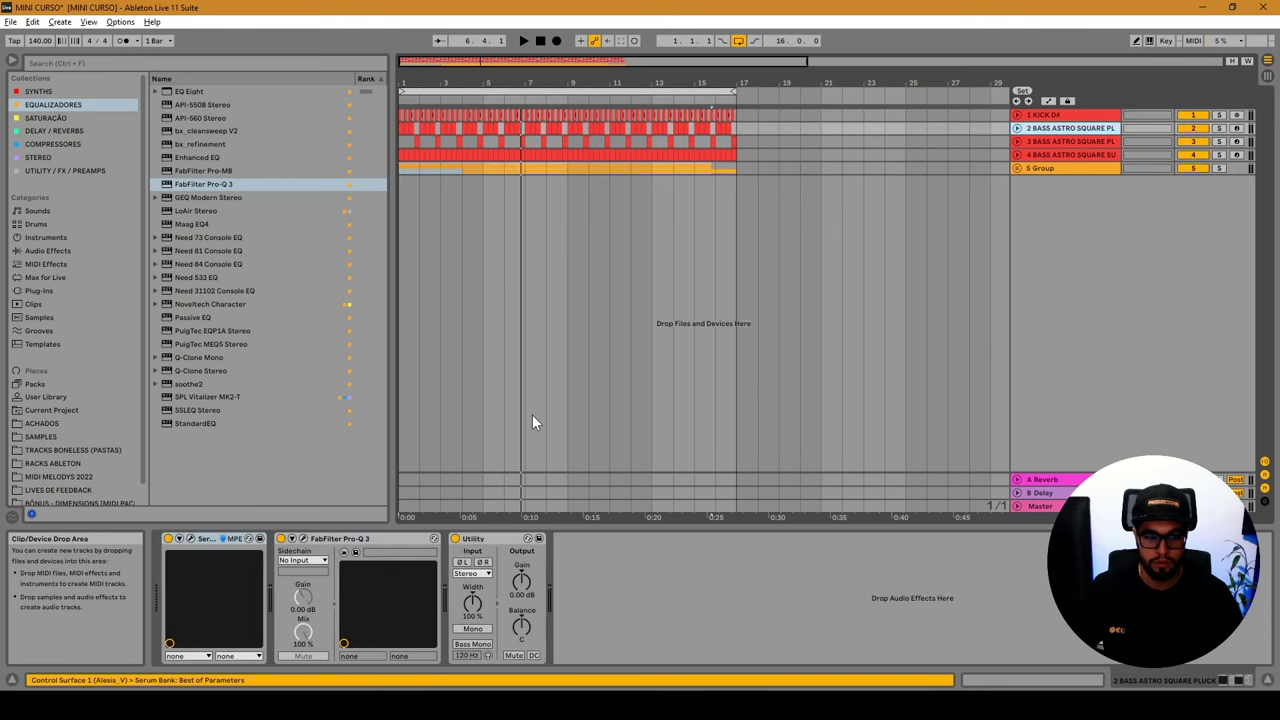
{"action": "left_click", "coordinate": [302, 539]}
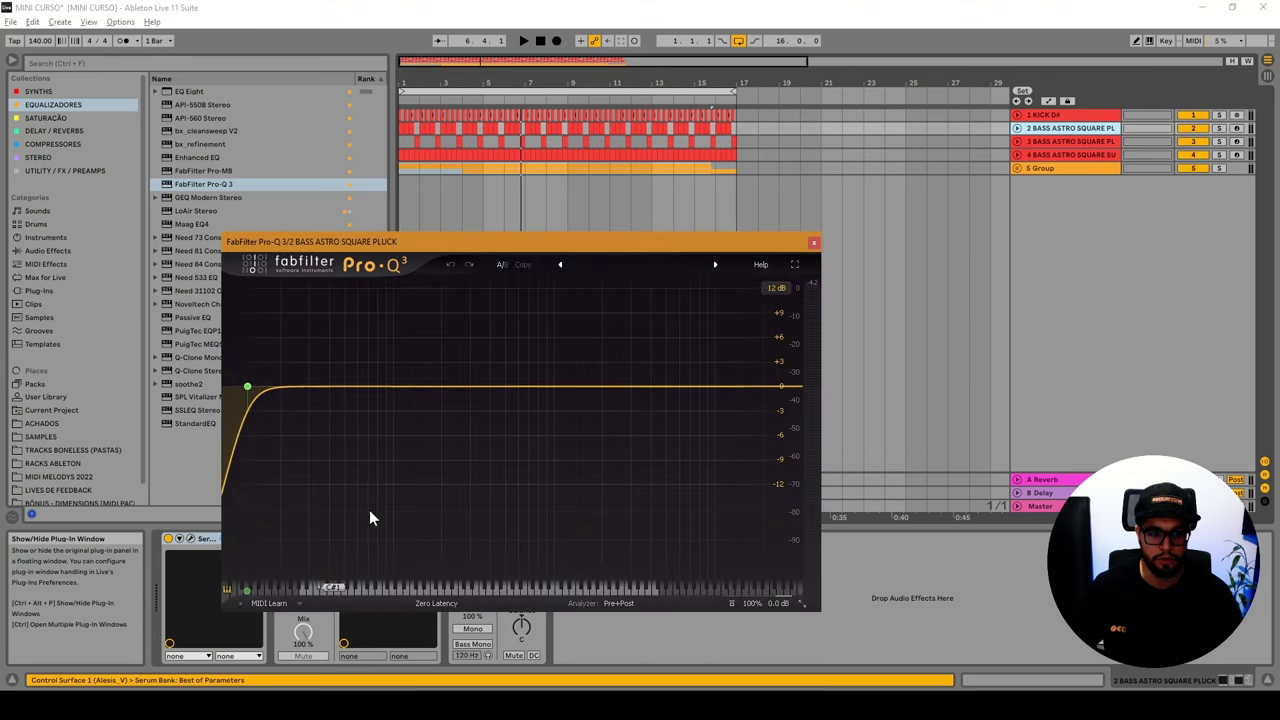
{"action": "left_click", "coordinate": [813, 244]}
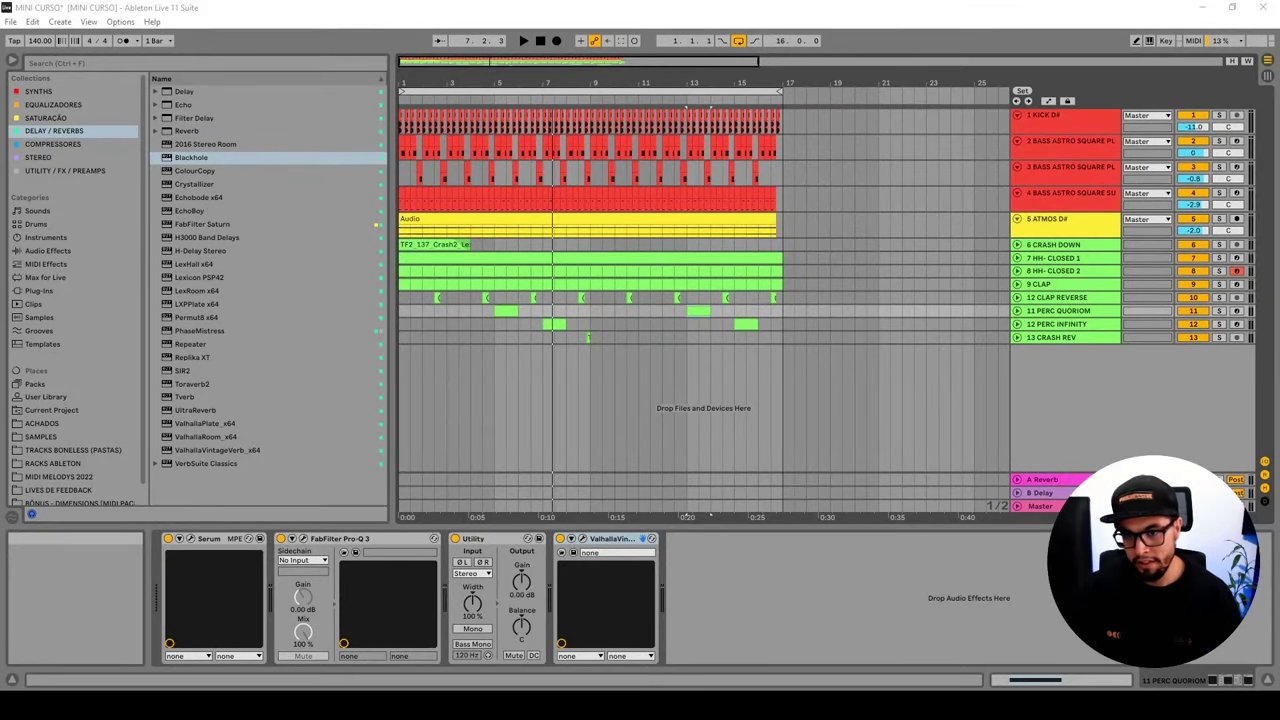
Play back the sixteen-bar loop with the kick, basses, atmosphere and percussion tracks.
{"action": "left_click", "coordinate": [563, 260]}
{"action": "key", "text": "space"}
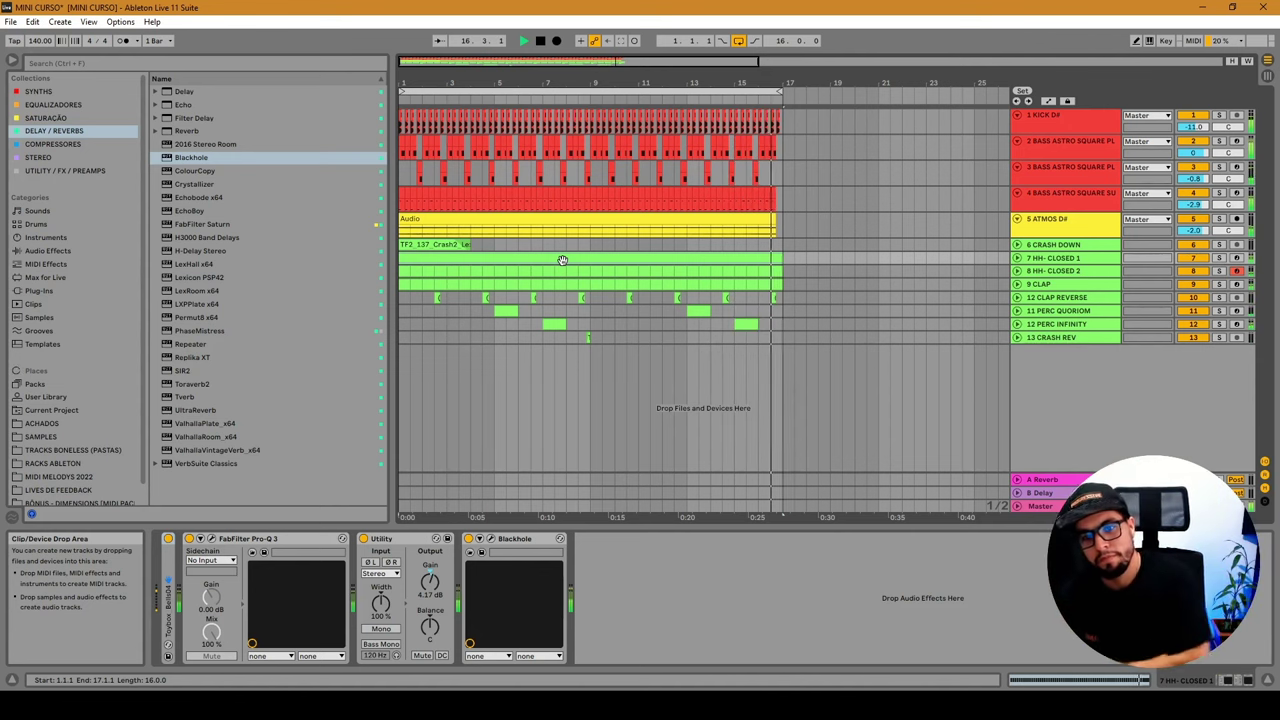
{"action": "key", "text": "space"}
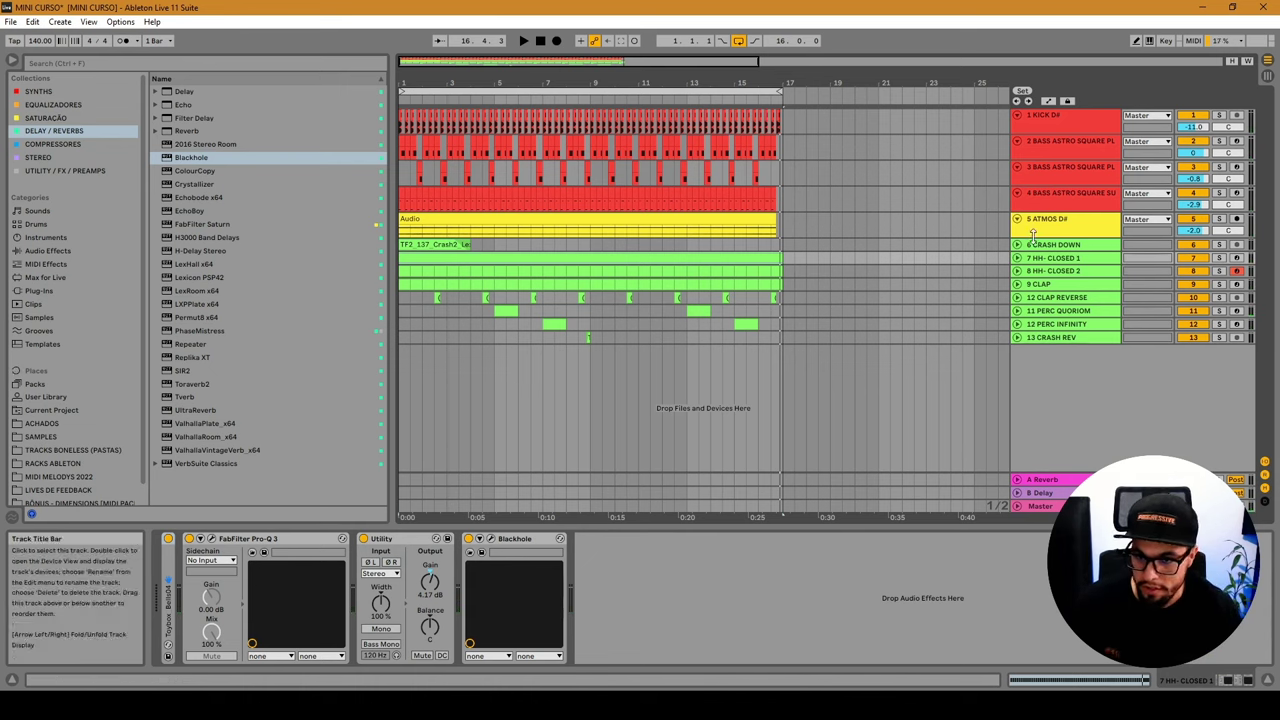
Unfold the CRASH DOWN, HH- CLOSED 1 and HH- CLOSED 2 tracks, and select HH- CLOSED 2.
{"action": "left_click_drag", "start_coordinate": [1060, 251], "coordinate": [1060, 264]}
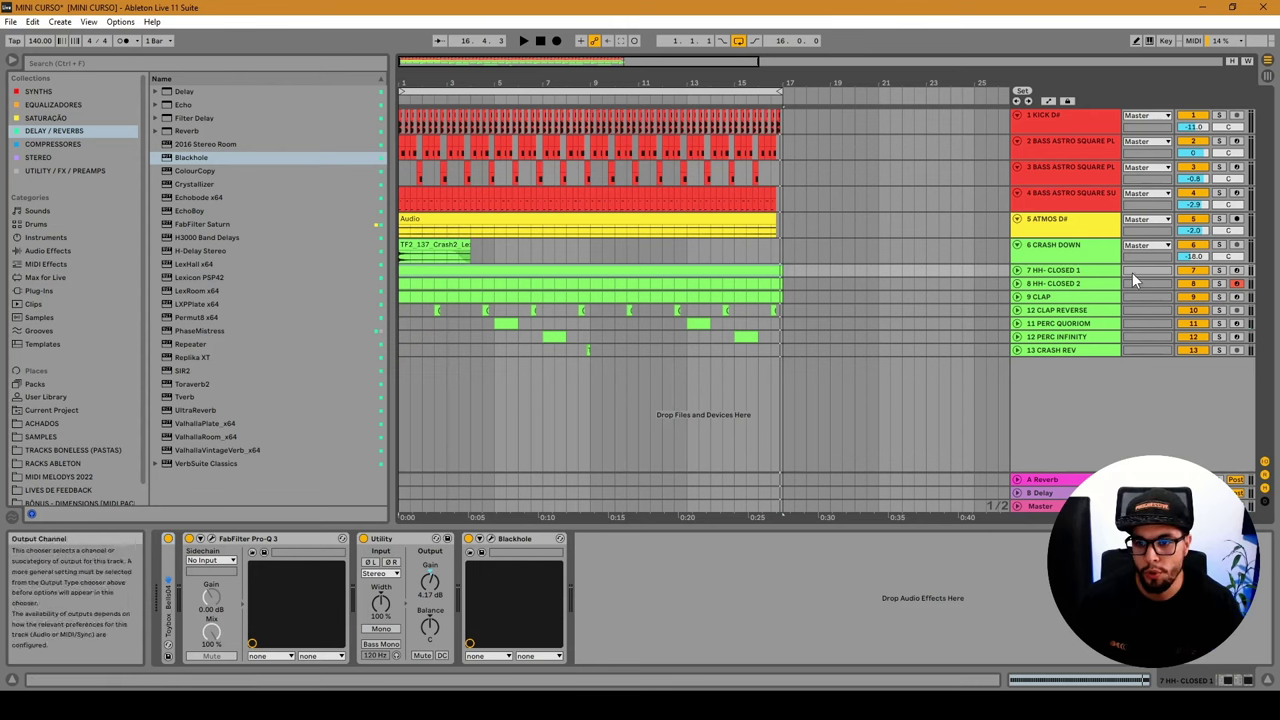
{"action": "left_click", "coordinate": [1017, 270]}
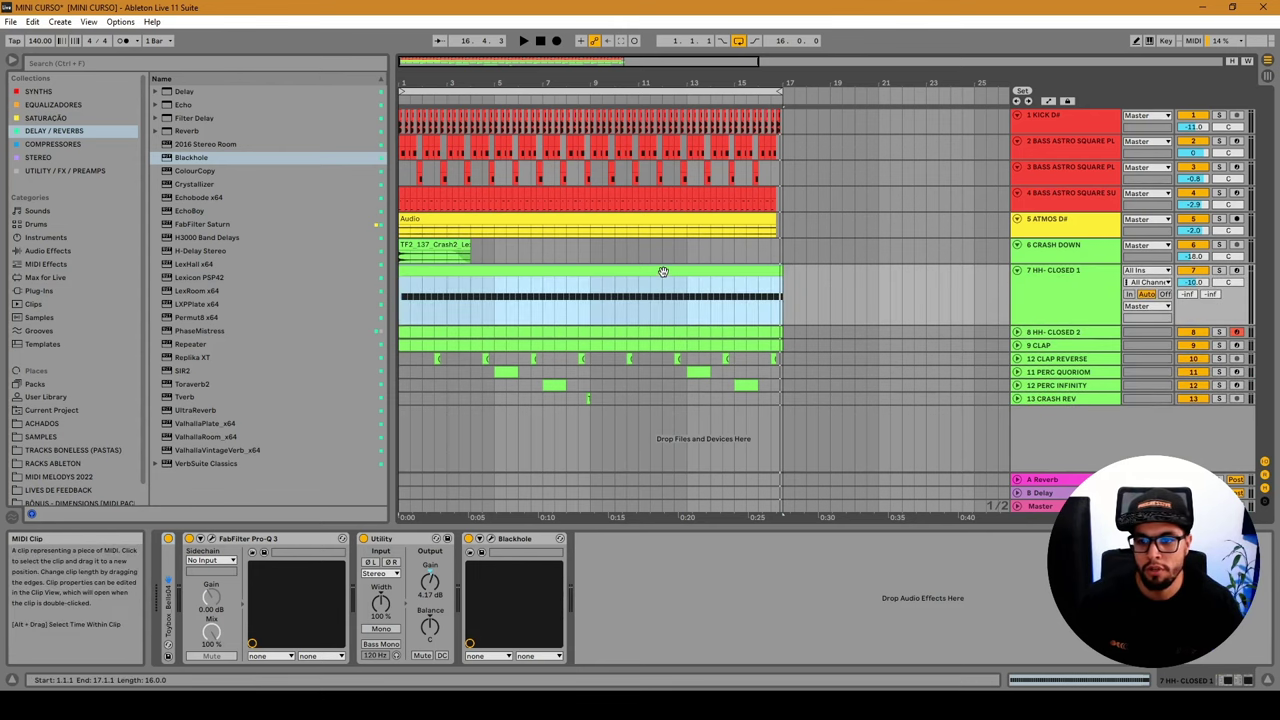
{"action": "left_click", "coordinate": [1017, 332]}
{"action": "left_click", "coordinate": [1043, 338]}
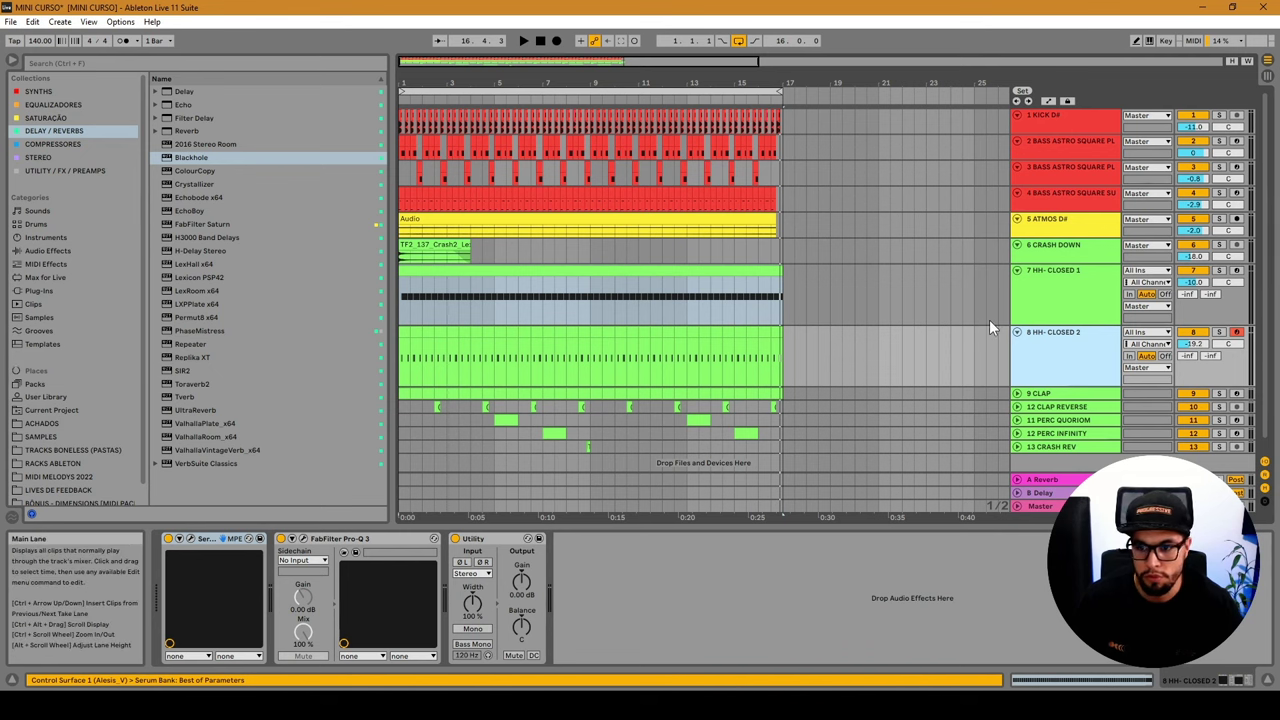
Examine the Boneless - HiHat - STEREO preset in Serum on the HH- CLOSED 2 track.
{"action": "left_click", "coordinate": [192, 540]}
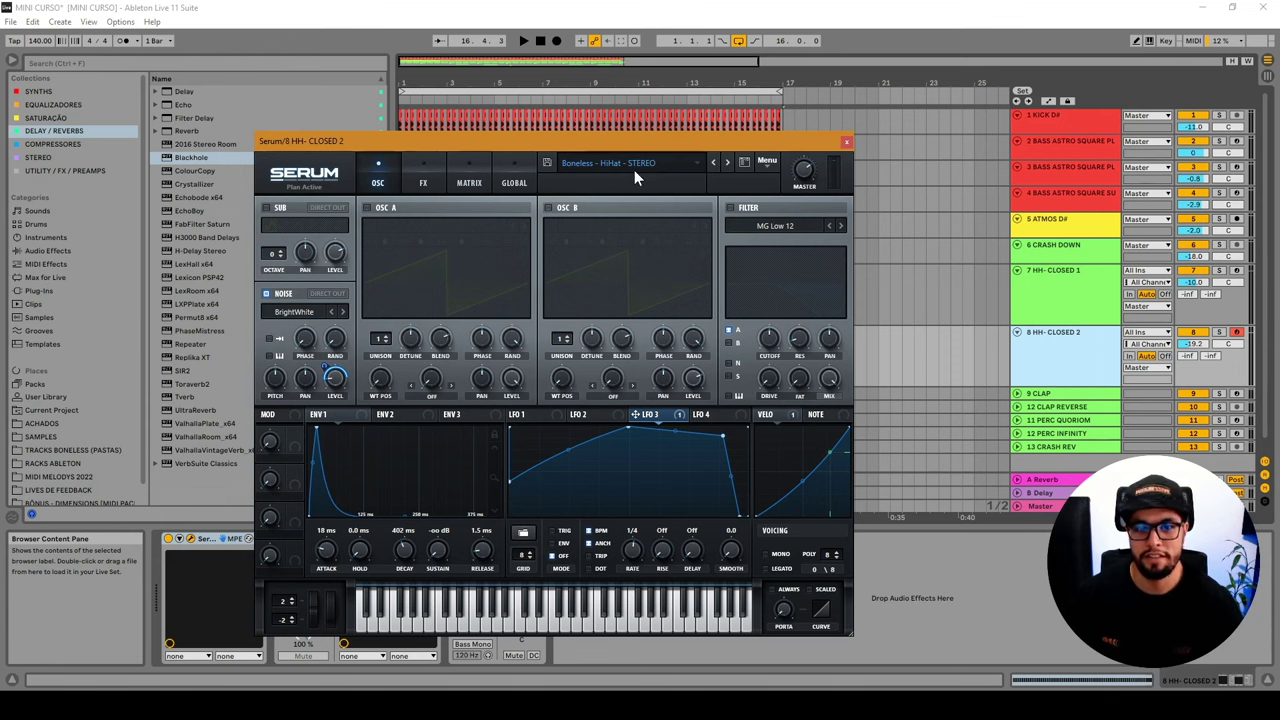
{"action": "left_click_drag", "start_coordinate": [692, 140], "coordinate": [702, 134]}
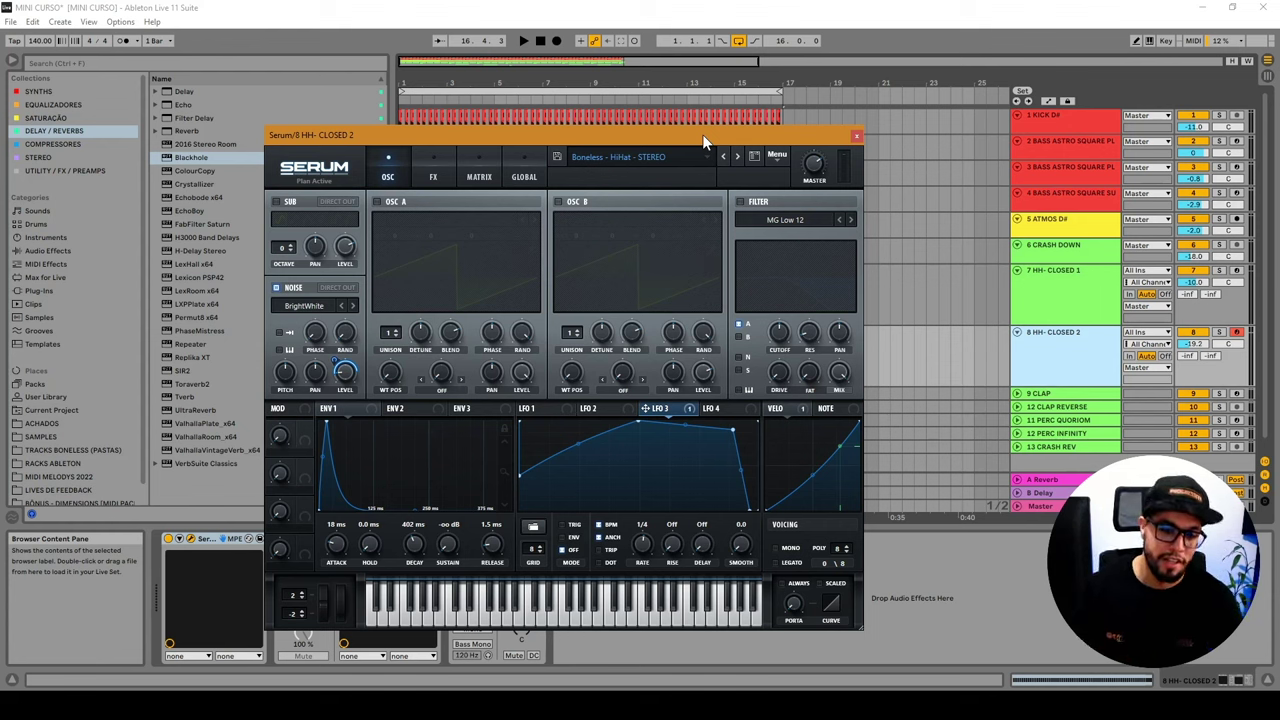
{"action": "left_click", "coordinate": [857, 136]}
{"action": "scroll", "coordinate": [1040, 360], "scroll_direction": "down", "scroll_amount": 1}
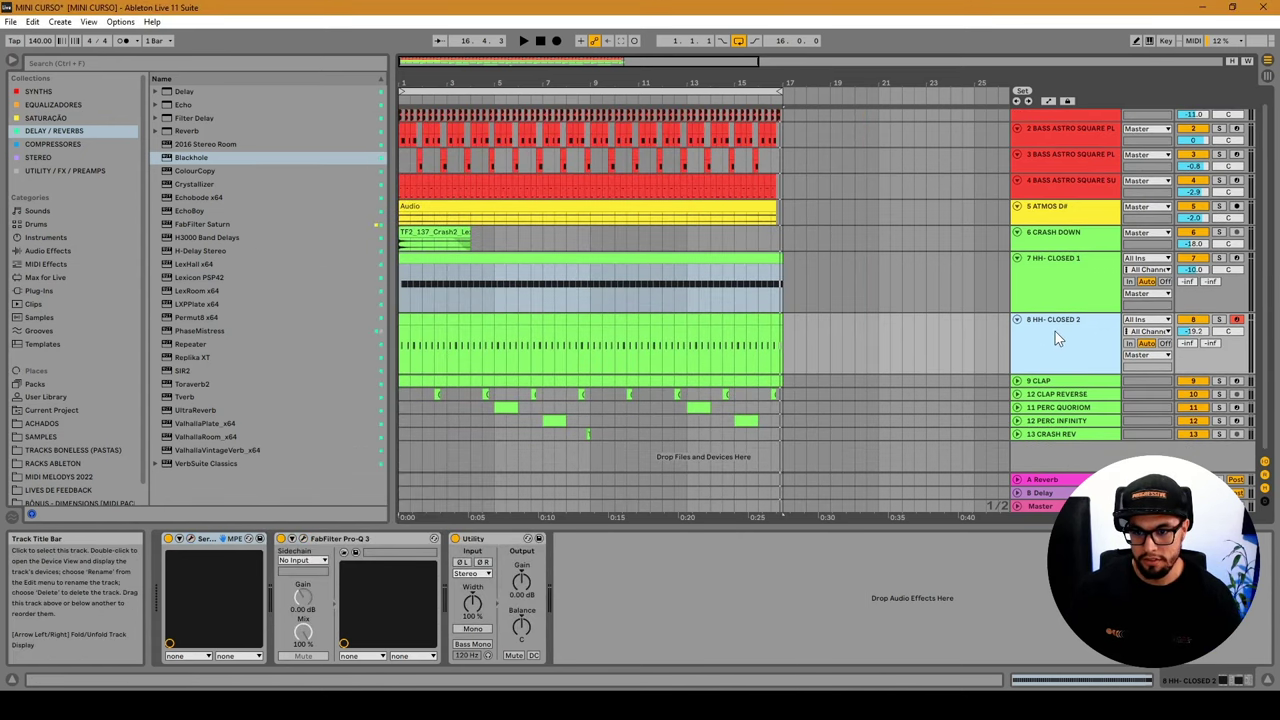
Play HH- CLOSED 1 soloed, add HH- CLOSED 2 to the solo, and play both hi-hats together.
{"action": "left_click", "coordinate": [1041, 325]}
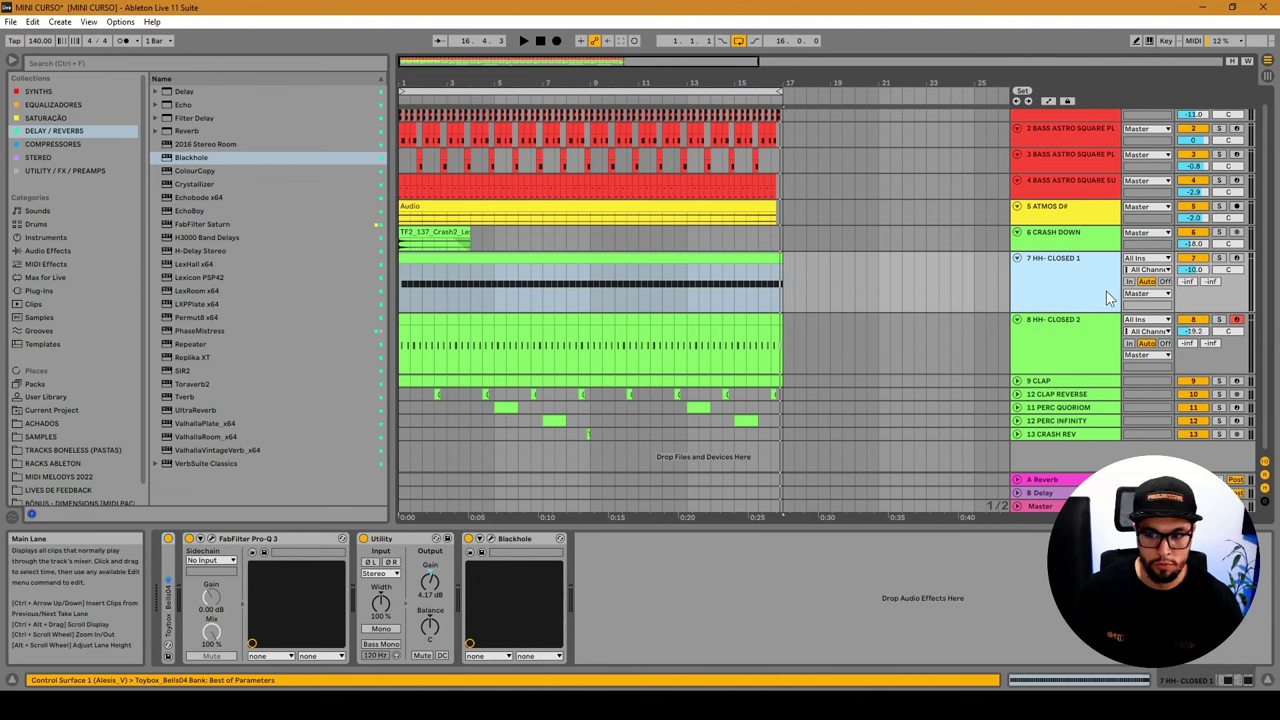
{"action": "left_click", "coordinate": [1219, 258]}
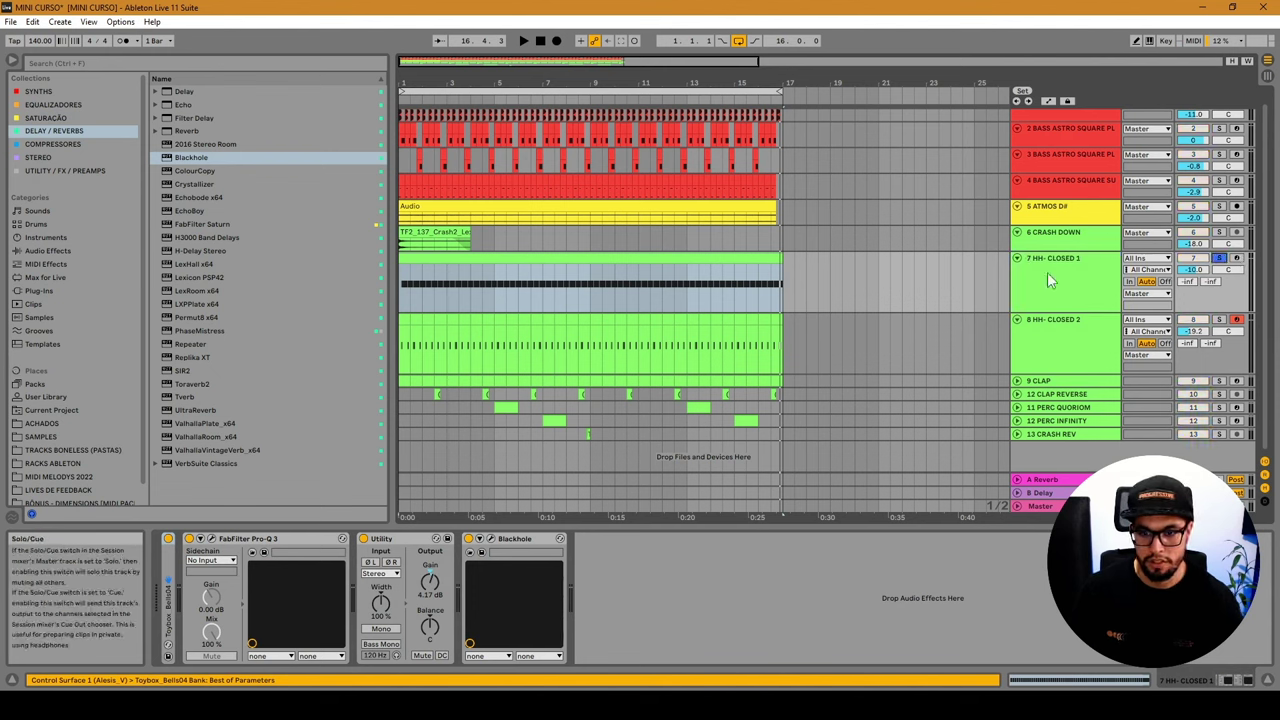
{"action": "left_click", "coordinate": [752, 258]}
{"action": "key", "text": "space"}
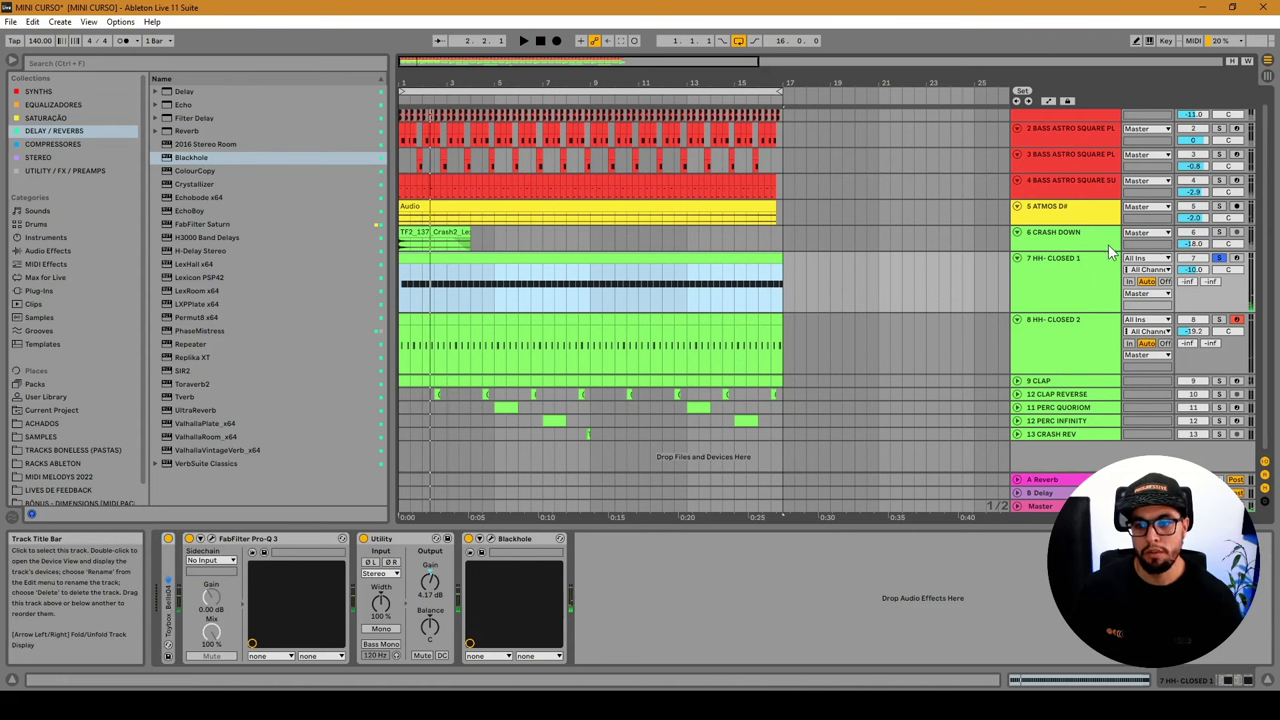
{"action": "left_click", "coordinate": [1219, 320], "text": "ctrl"}
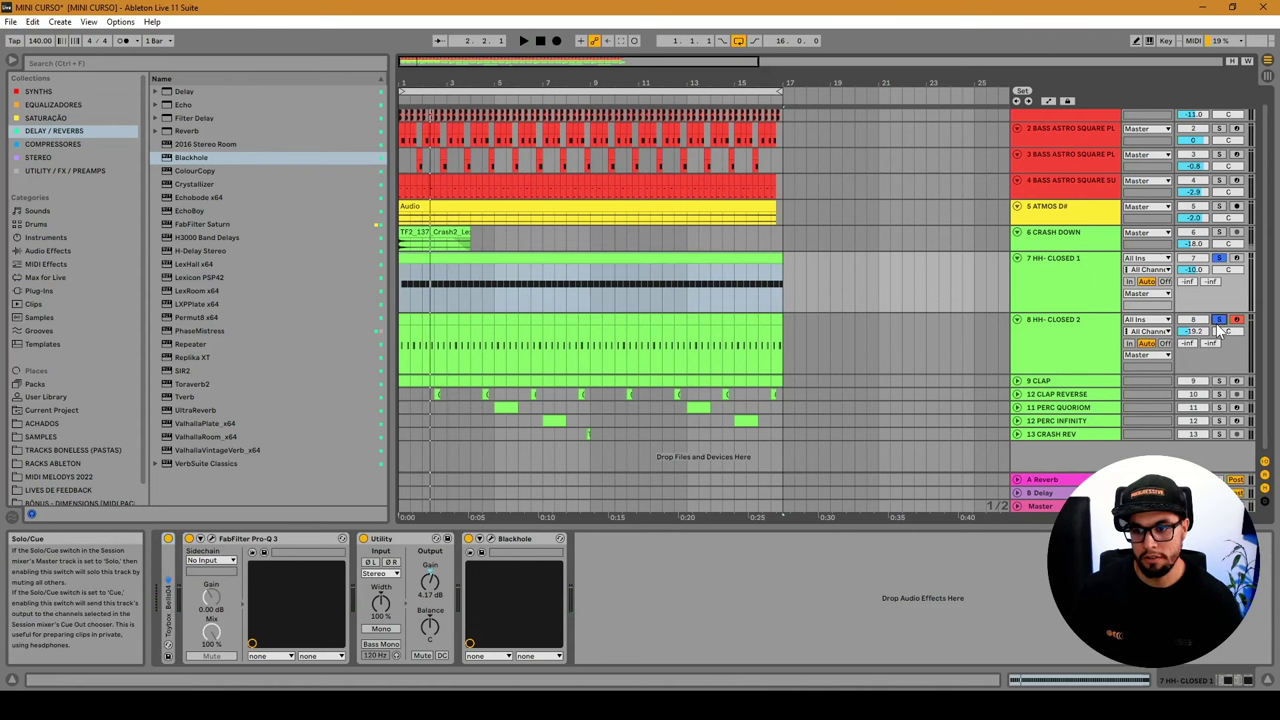
{"action": "key", "text": "space"}
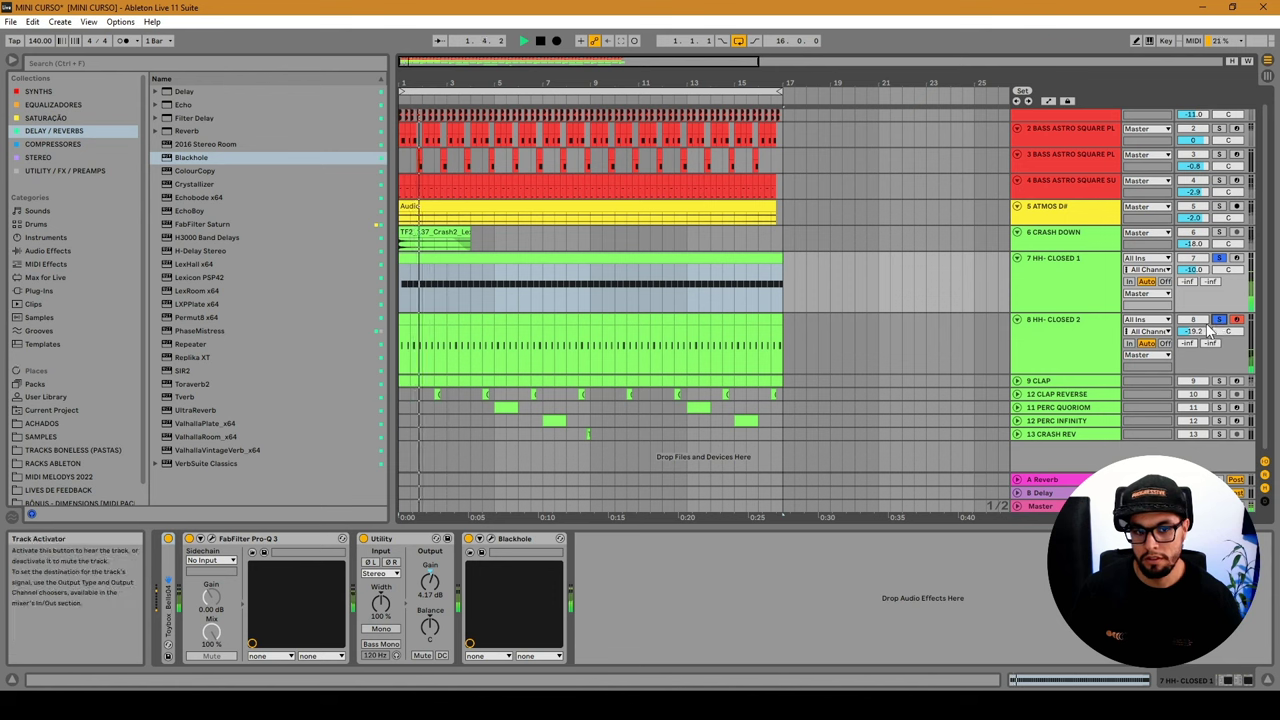
{"action": "key", "text": "space"}
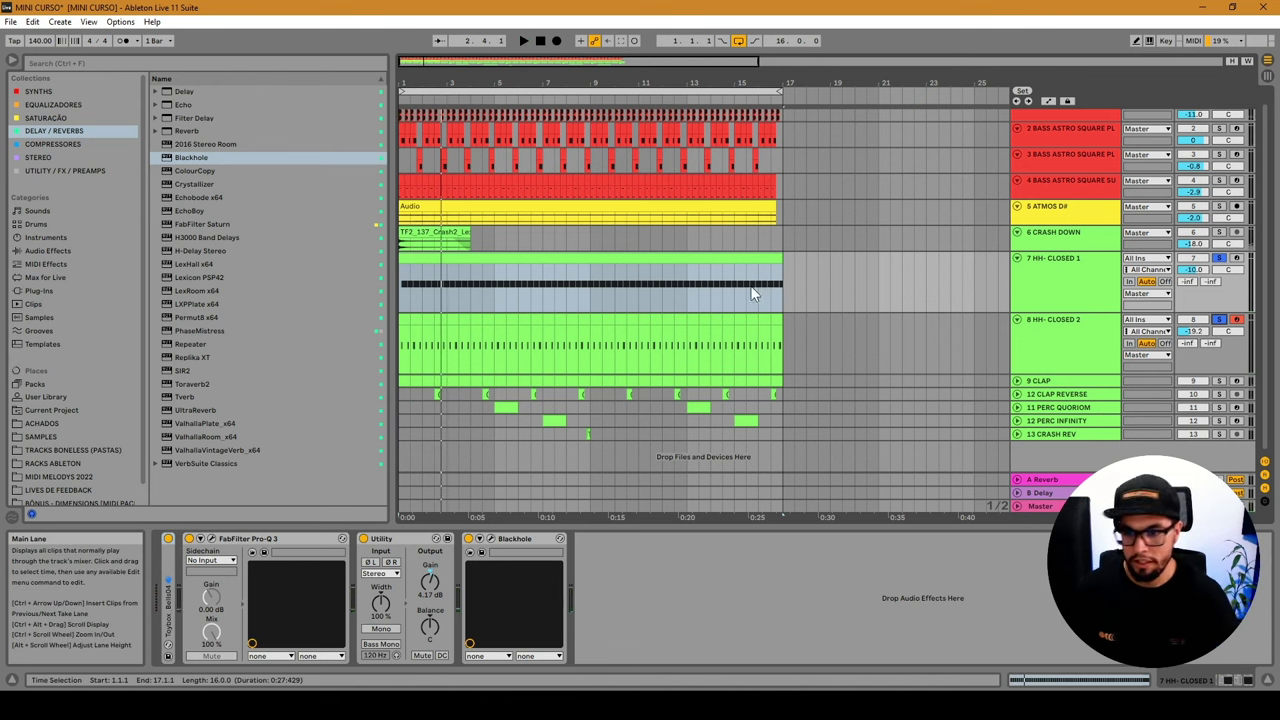
Fold both closed hi-hat tracks, unfold the CLAP track, and play it back soloed.
{"action": "left_click", "coordinate": [1017, 258]}
{"action": "left_click", "coordinate": [1018, 283]}
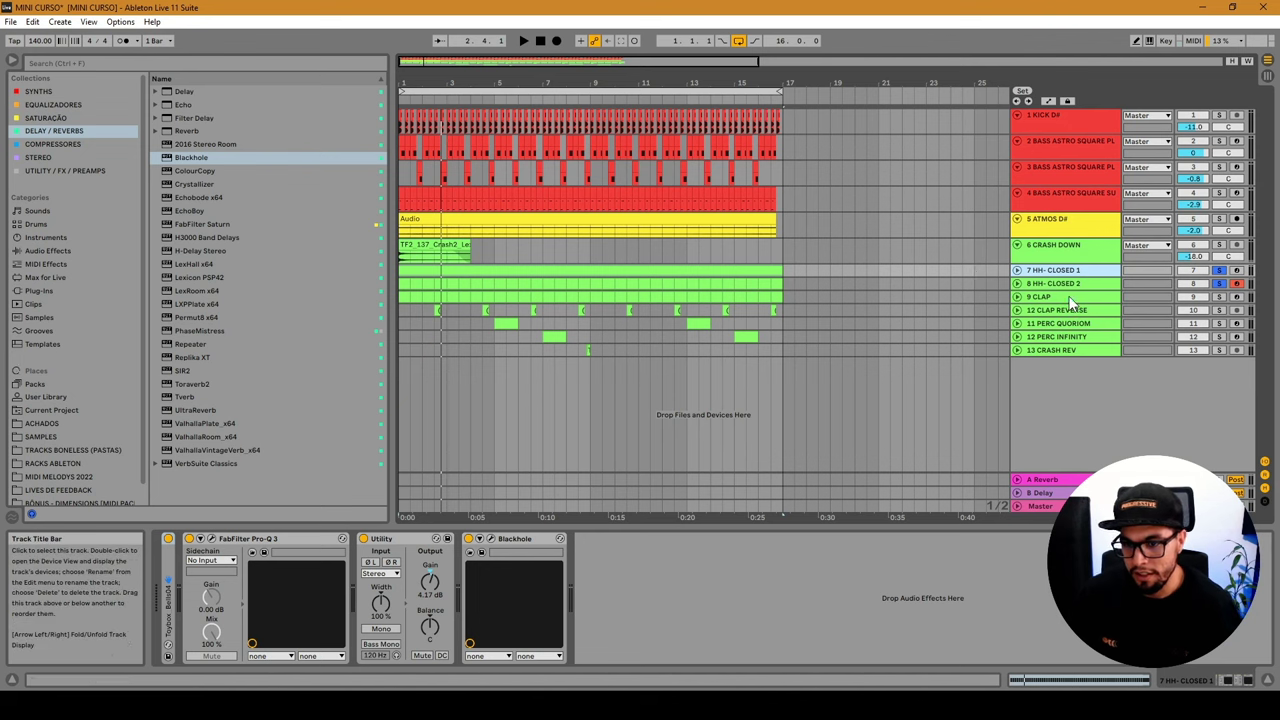
{"action": "left_click", "coordinate": [1022, 298]}
{"action": "left_click", "coordinate": [1018, 299]}
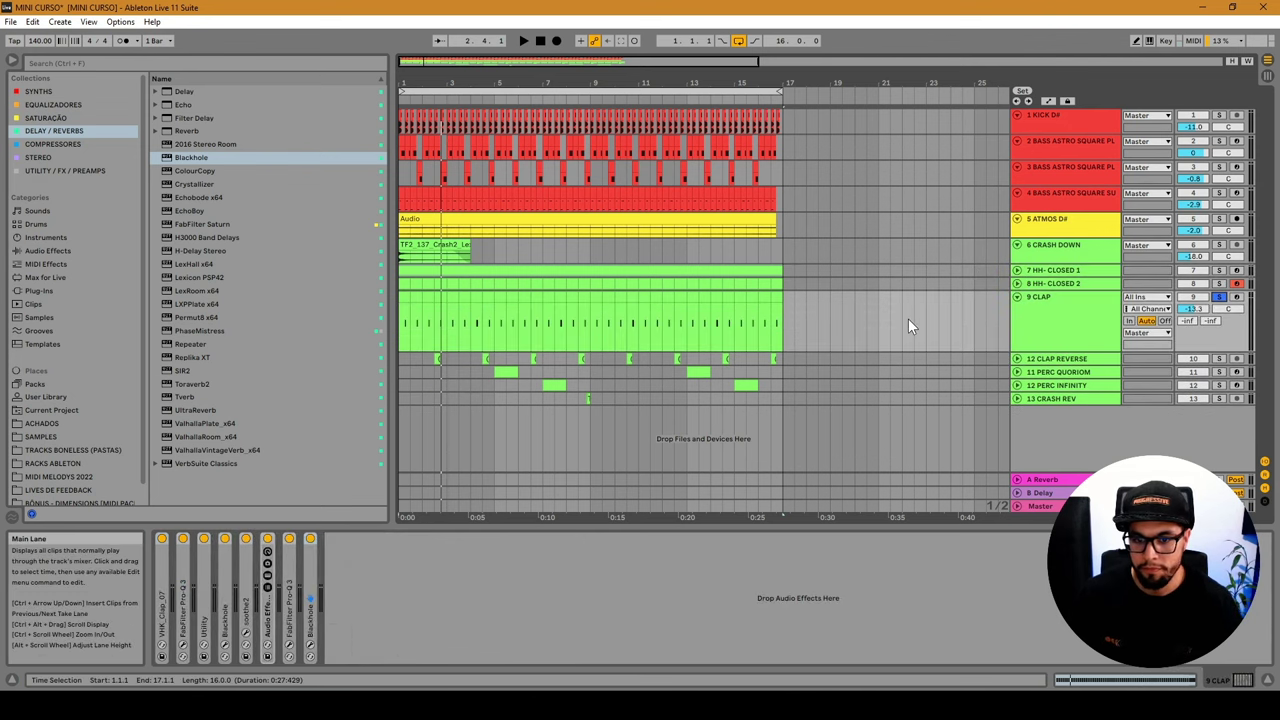
{"action": "key", "text": "space"}
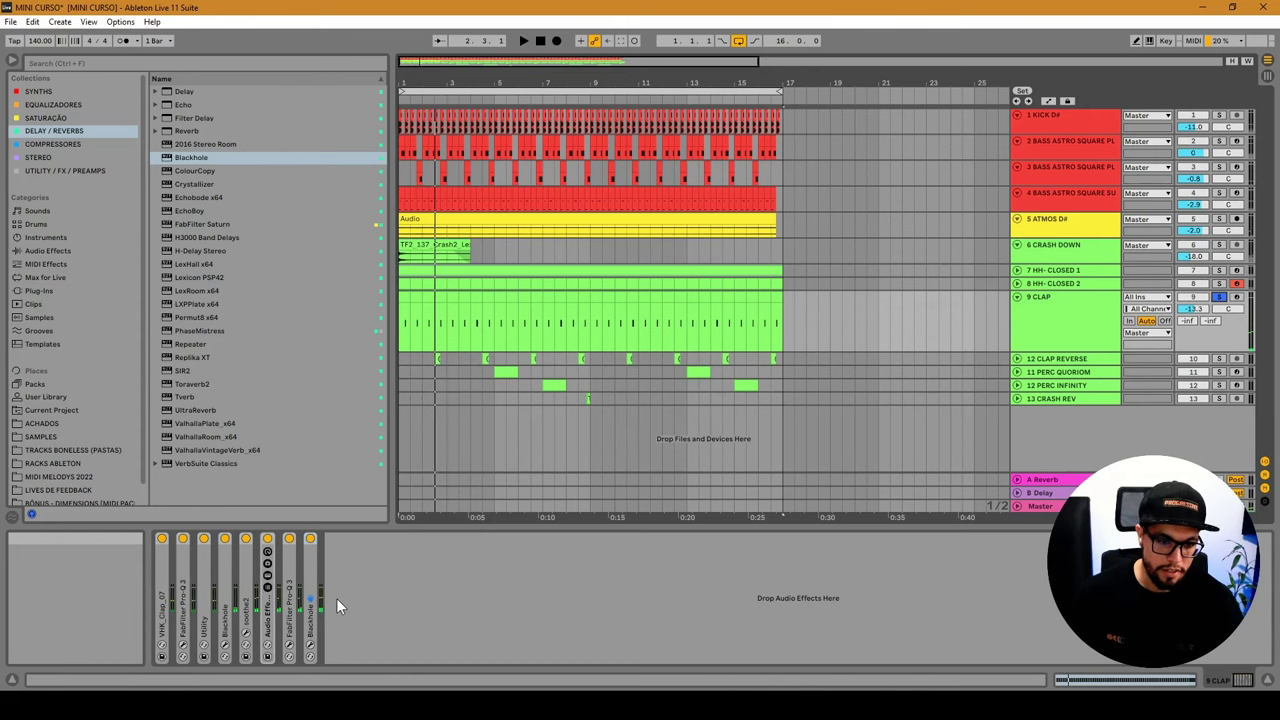
Examine the Blackhole reverb settings at the end of the CLAP track's device chain.
{"action": "double_click", "coordinate": [310, 592]}
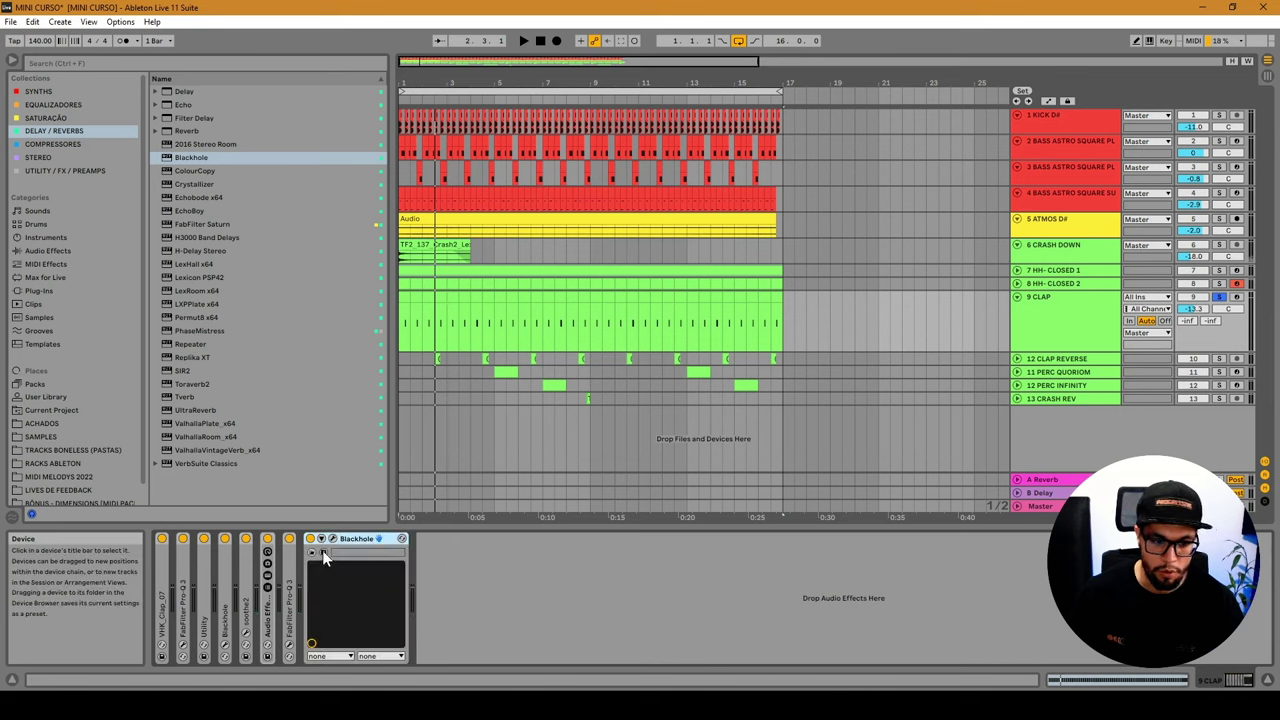
{"action": "left_click", "coordinate": [333, 541]}
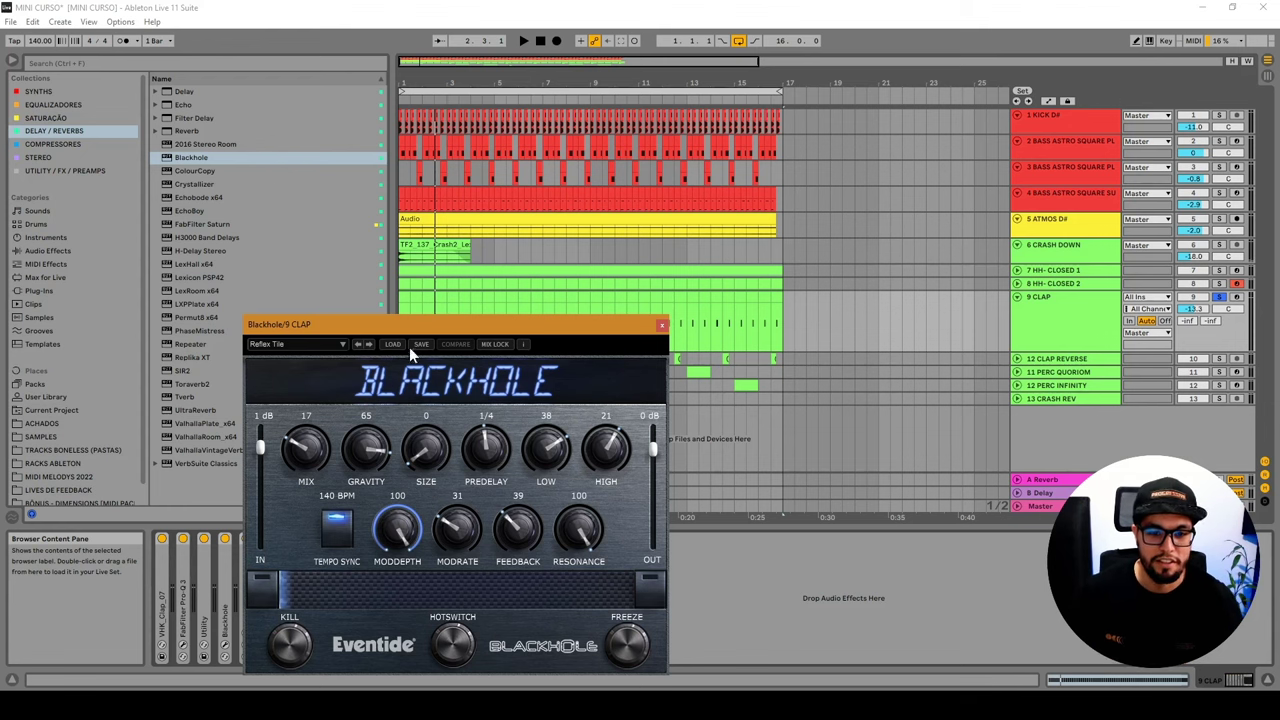
{"action": "left_click_drag", "start_coordinate": [463, 333], "coordinate": [580, 238]}
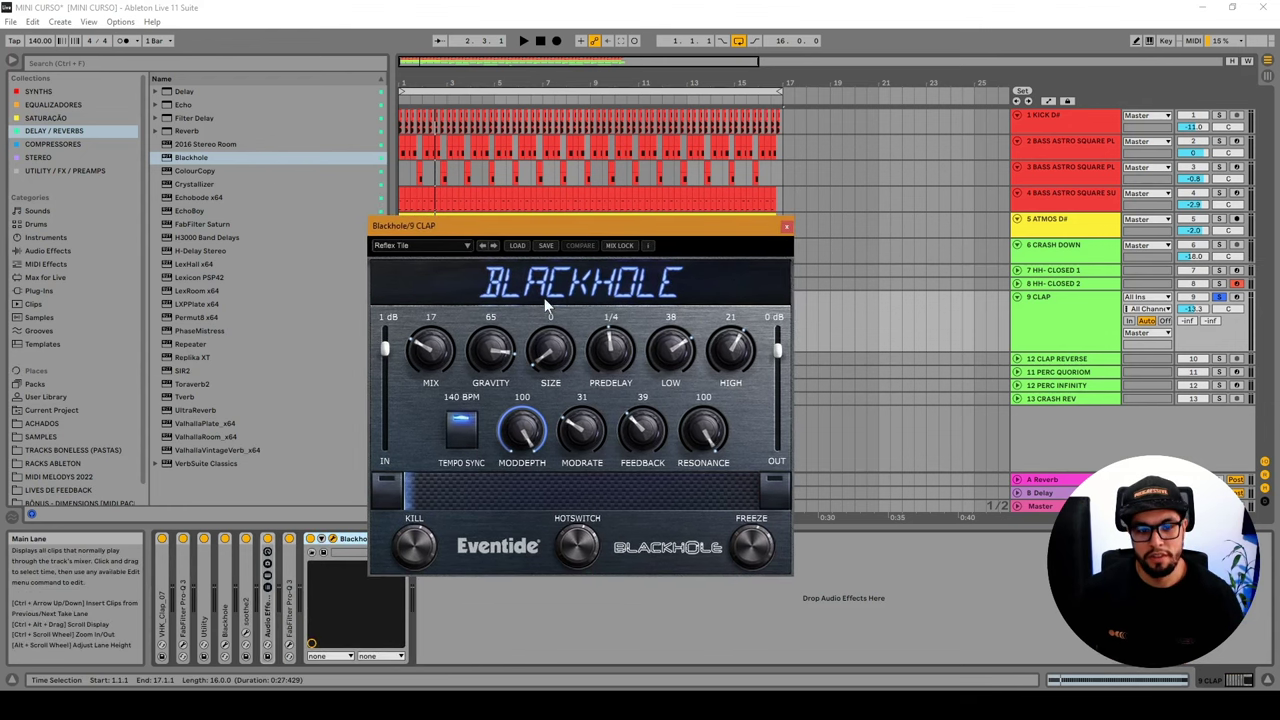
{"action": "left_click", "coordinate": [786, 226]}
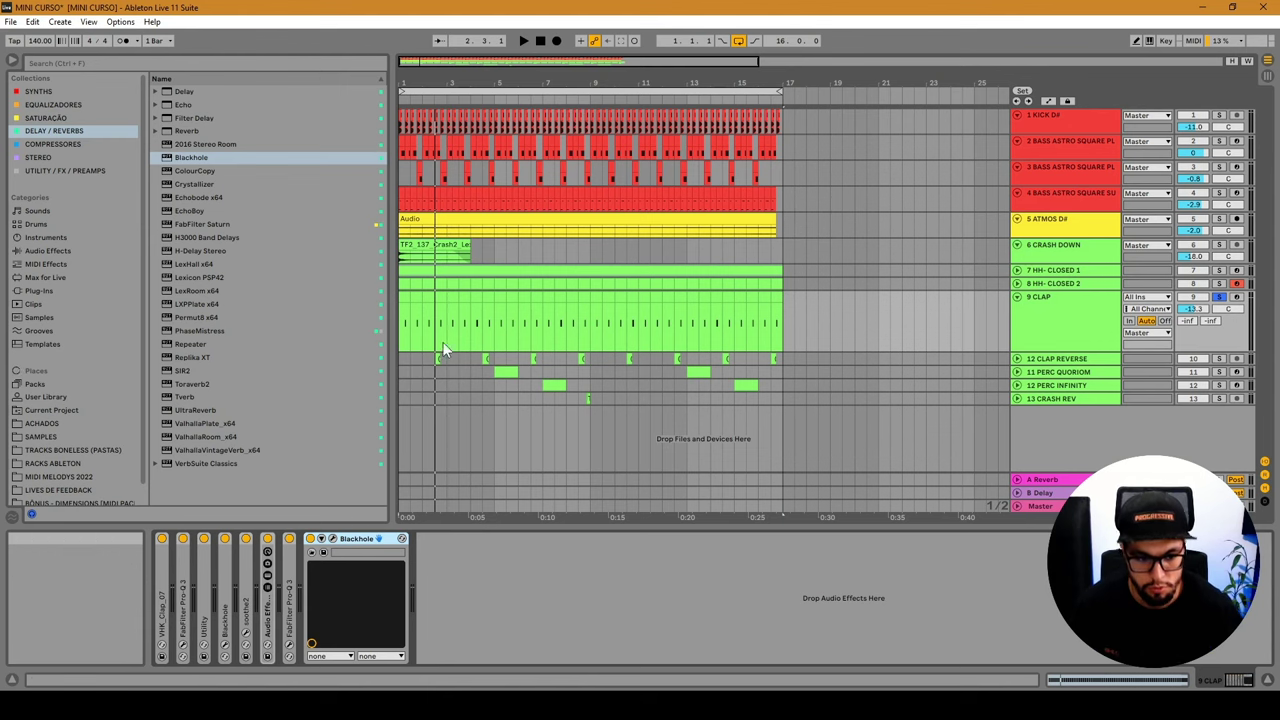
Play the soloed clap from the first clip at bar 1.
{"action": "left_click", "coordinate": [401, 295]}
{"action": "key", "text": "space"}
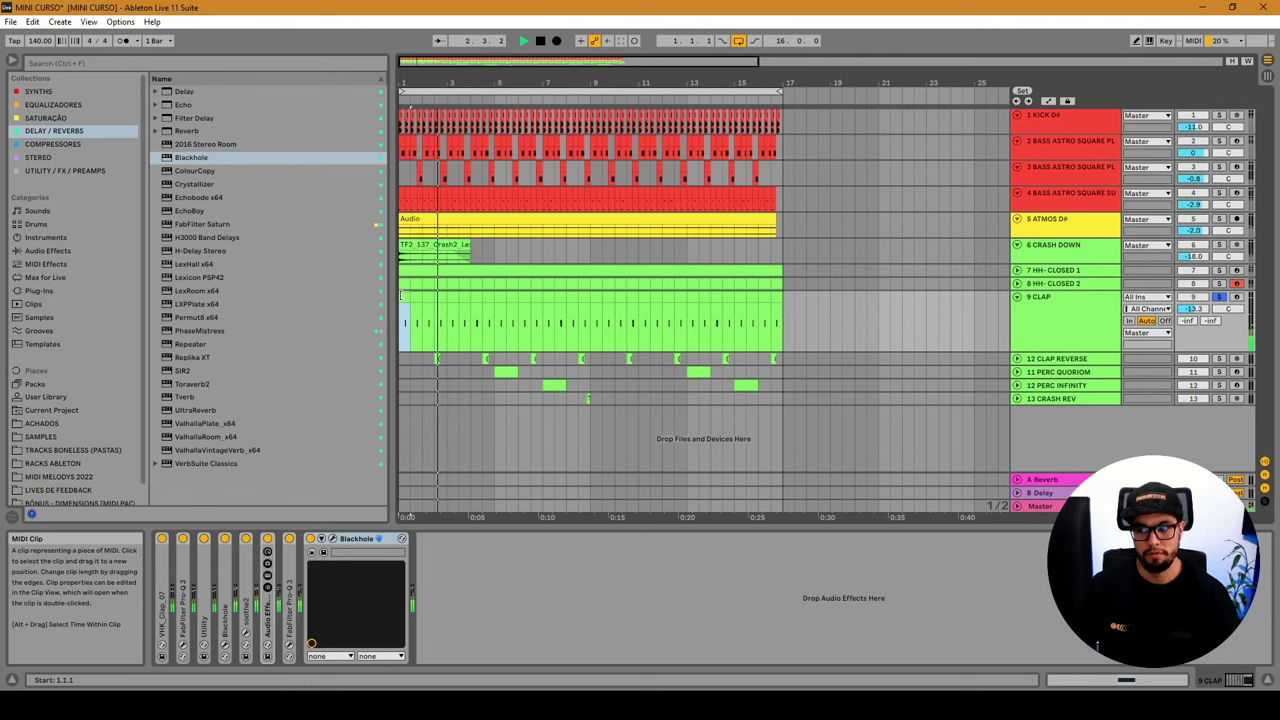
{"action": "key", "text": "space"}
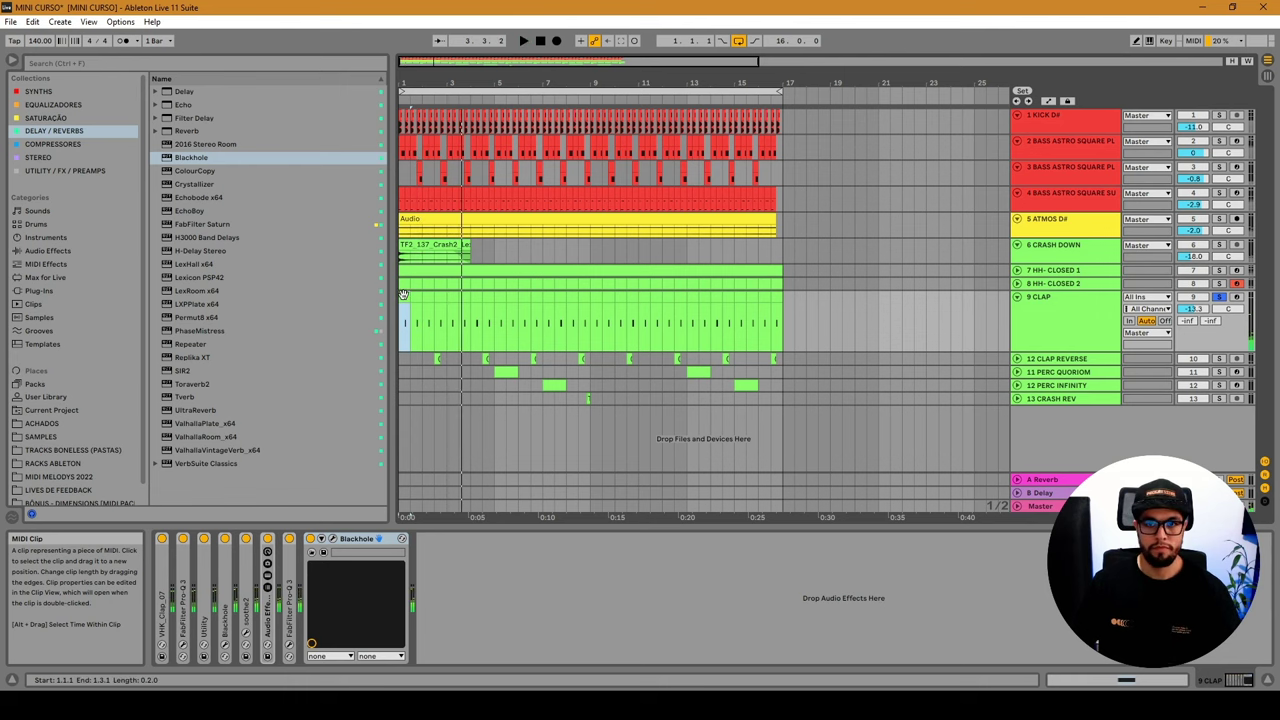
Unfold the CLAP REVERSE track, solo it, and play its first clip from 2.3.1.
{"action": "left_click", "coordinate": [1092, 334]}
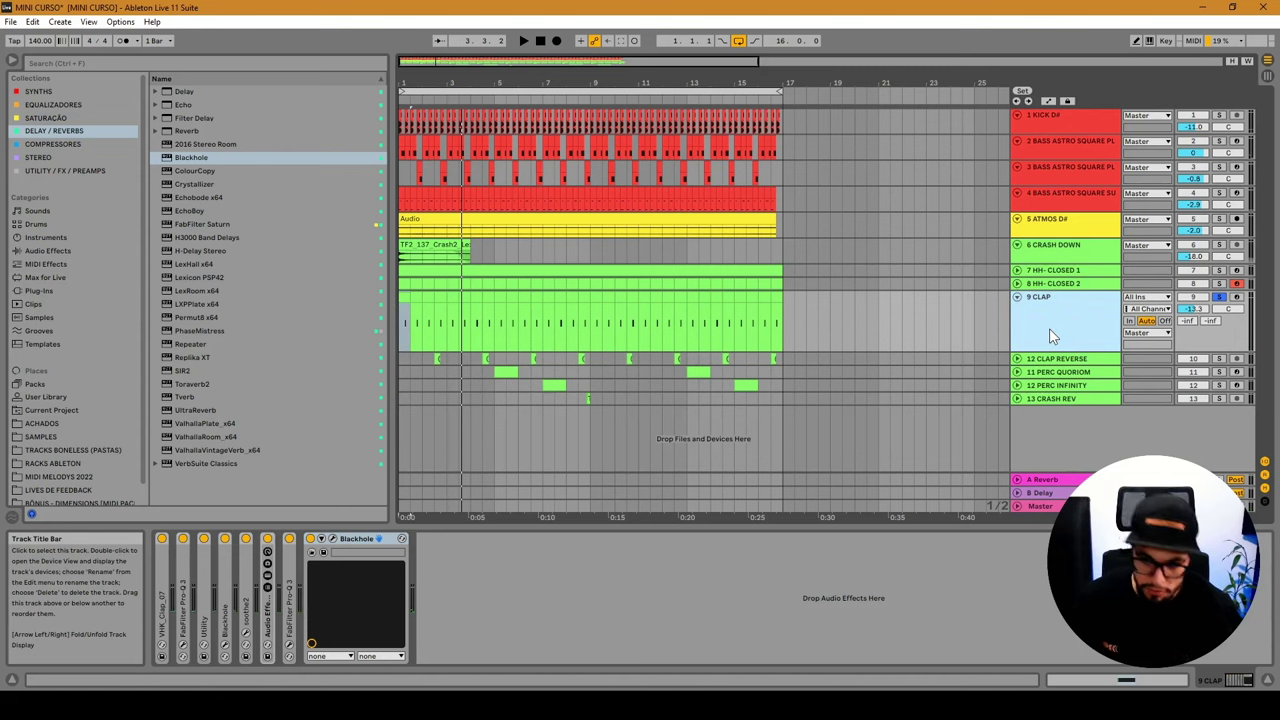
{"action": "left_click", "coordinate": [1050, 368]}
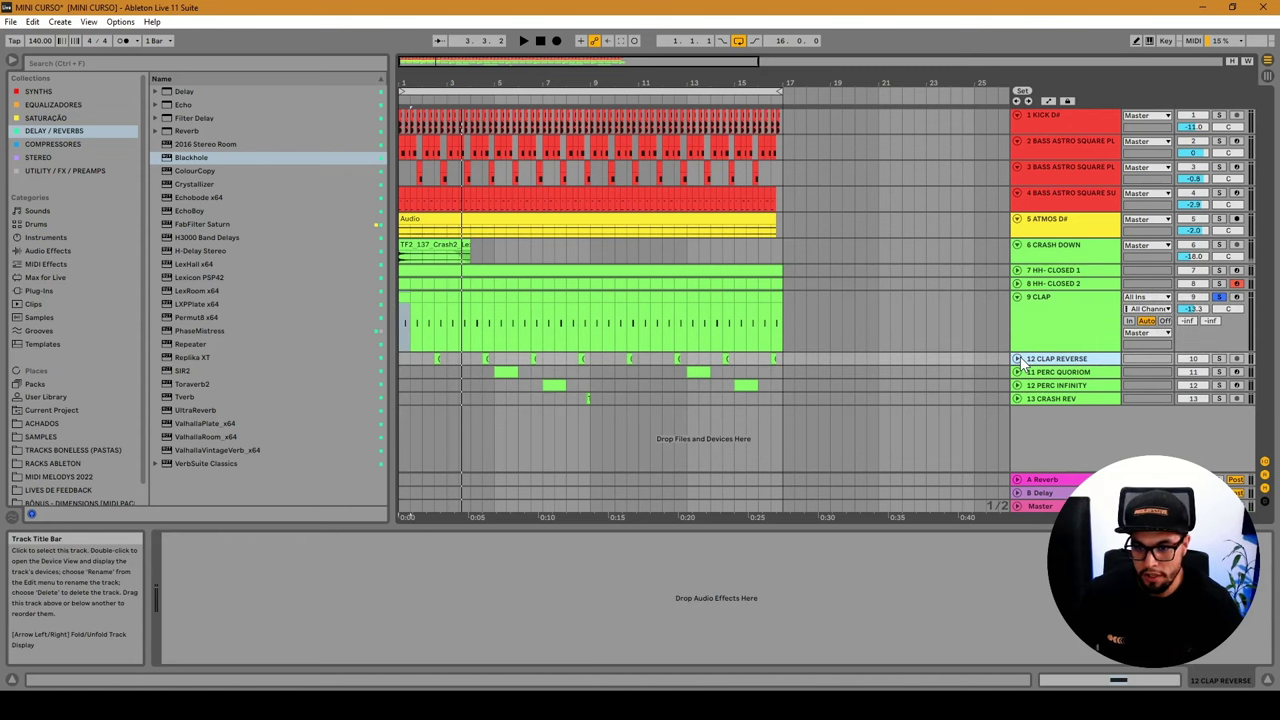
{"action": "left_click", "coordinate": [1017, 358]}
{"action": "left_click", "coordinate": [433, 378]}
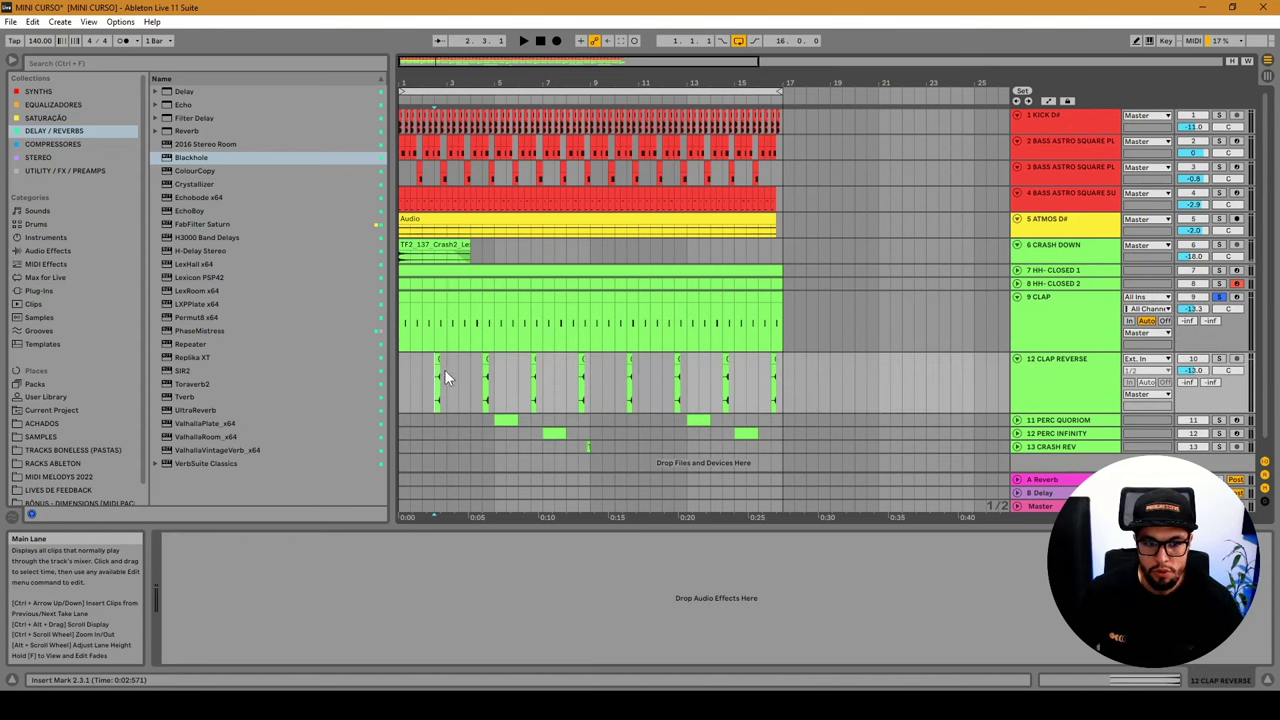
{"action": "scroll", "coordinate": [444, 369], "scroll_direction": "down", "scroll_amount": 1}
{"action": "left_click", "coordinate": [1220, 347]}
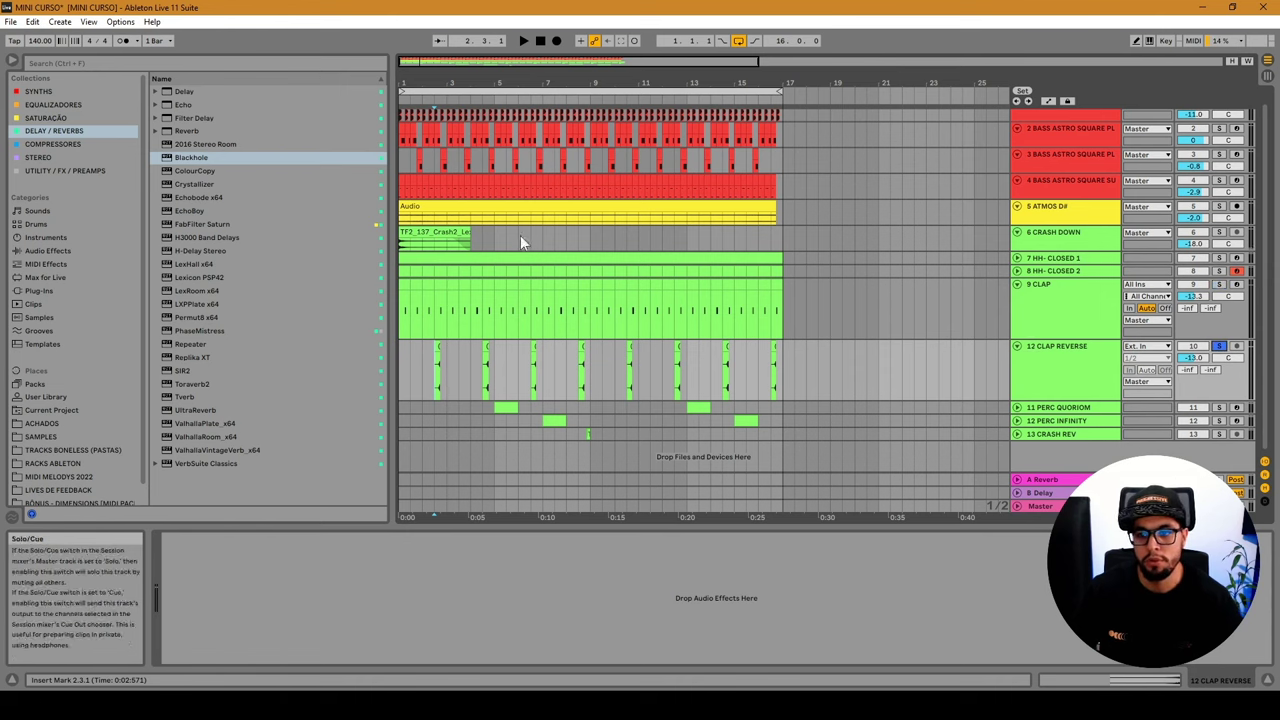
{"action": "left_click", "coordinate": [440, 350]}
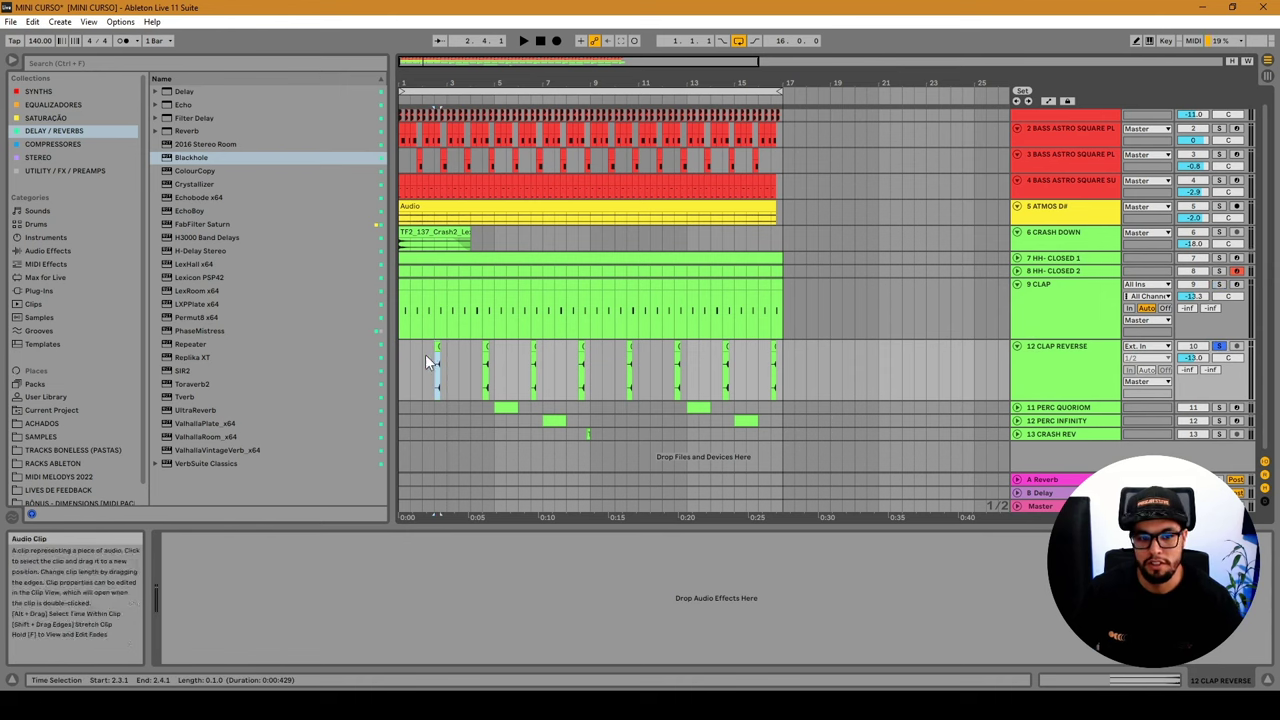
{"action": "key", "text": "space"}
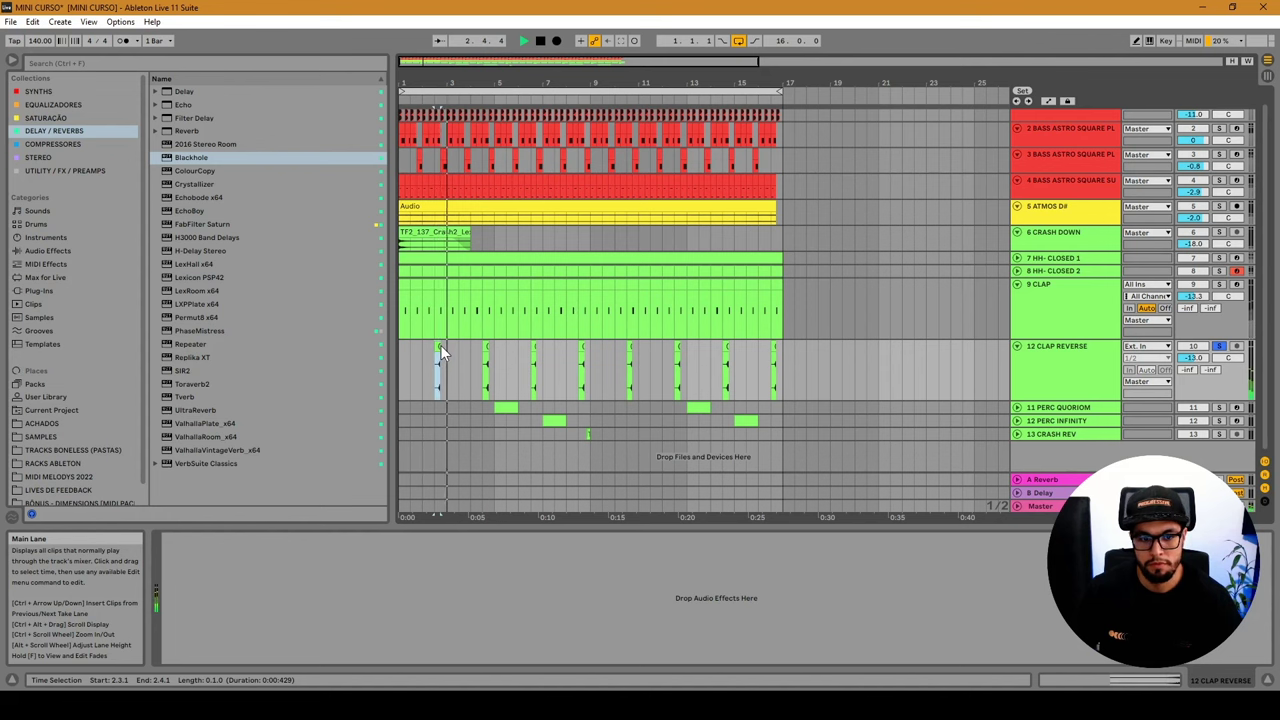
Select and unfold the PERC QUORIOM track and solo it.
{"action": "left_click", "coordinate": [1058, 408]}
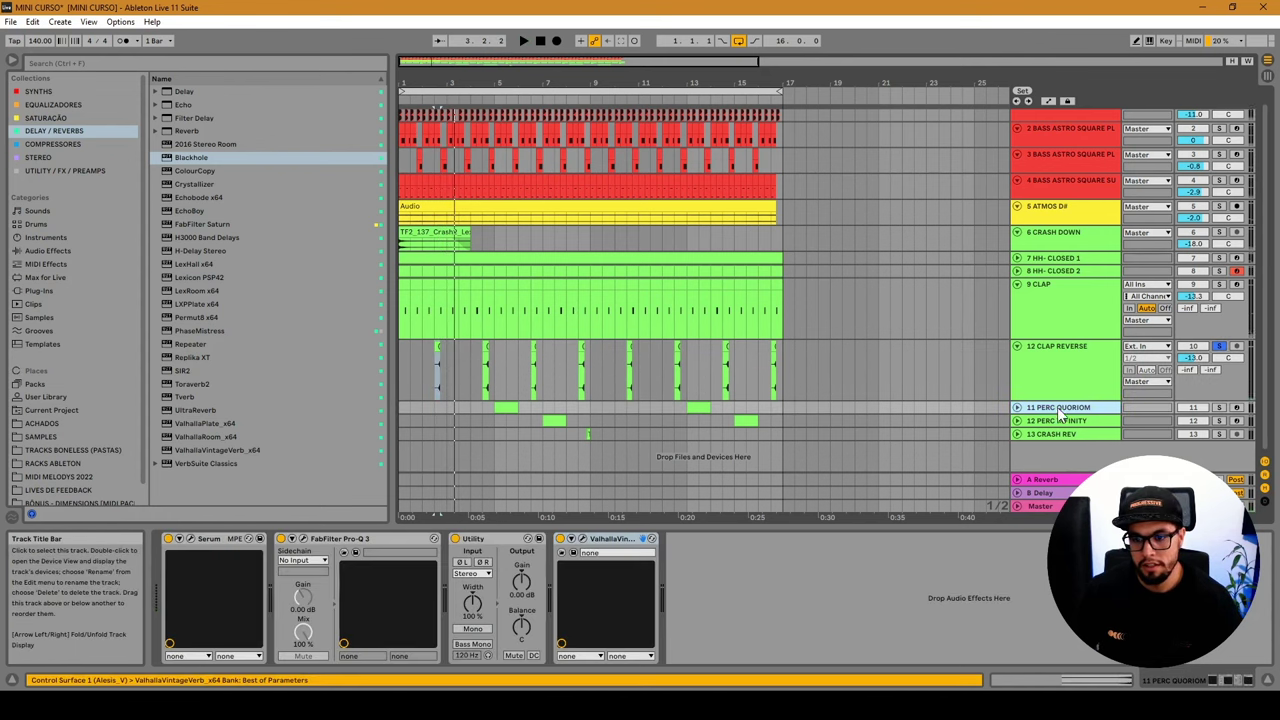
{"action": "scroll", "coordinate": [972, 389], "scroll_direction": "down", "scroll_amount": 1}
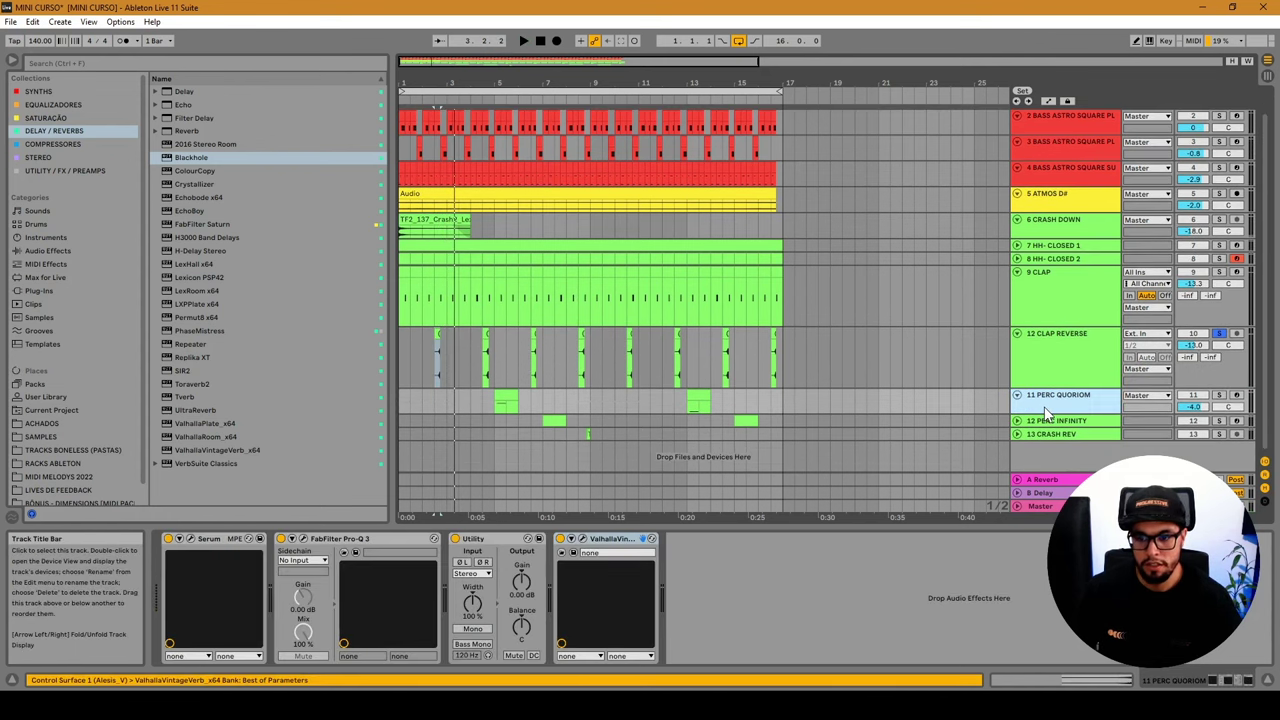
{"action": "left_click", "coordinate": [1219, 395]}
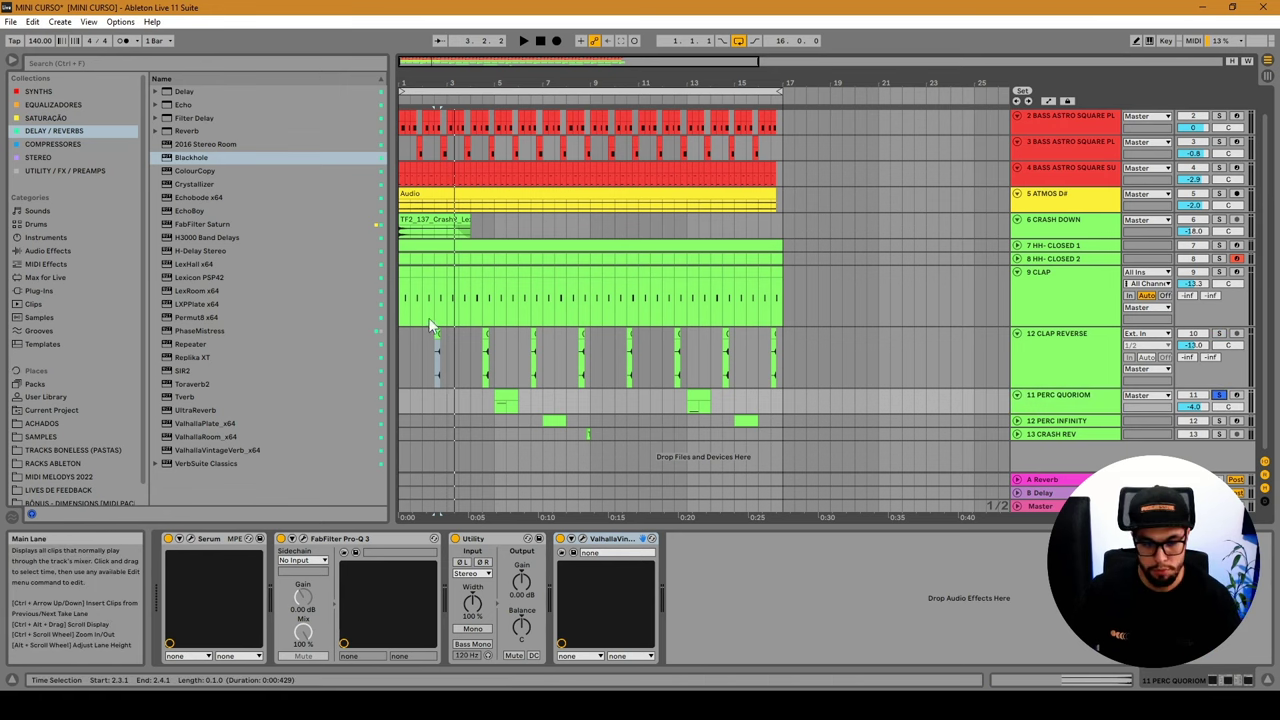
Examine the [PERC] - QUORIOM preset and its PME - DIMENSIONS bank in the percussion track's Serum.
{"action": "left_click", "coordinate": [191, 538]}
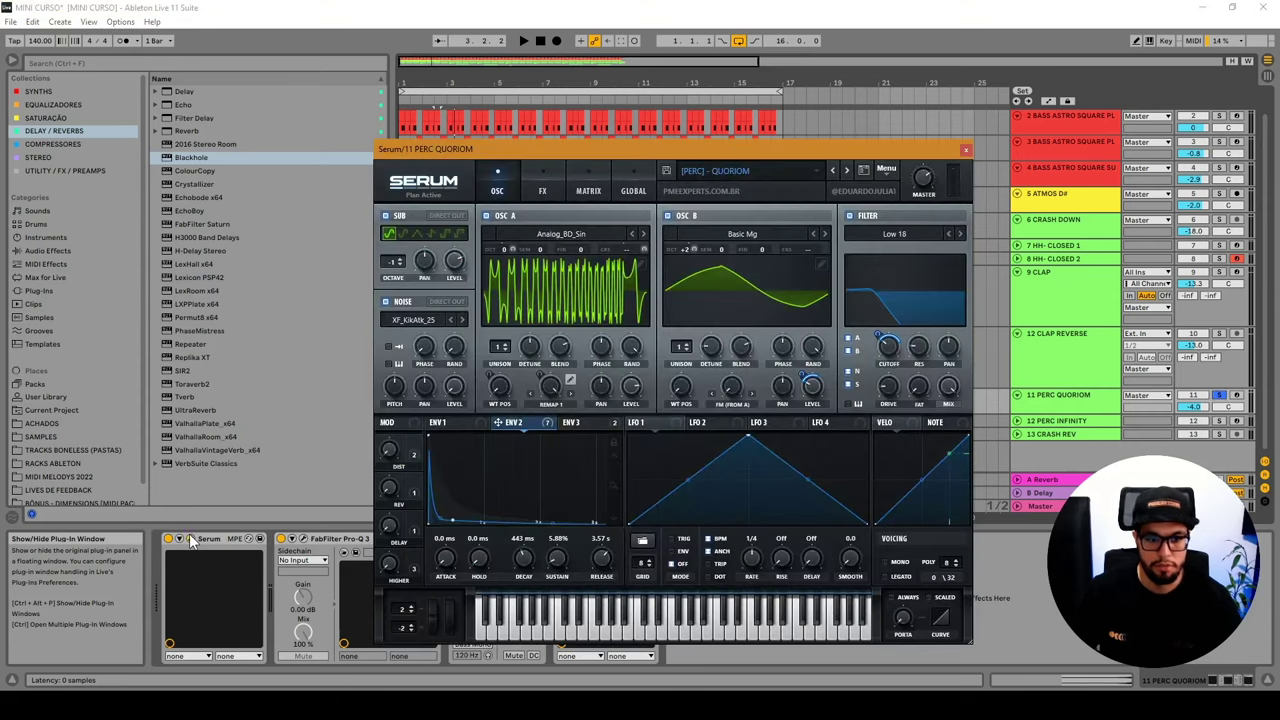
{"action": "left_click", "coordinate": [713, 172]}
{"action": "left_click", "coordinate": [713, 172]}
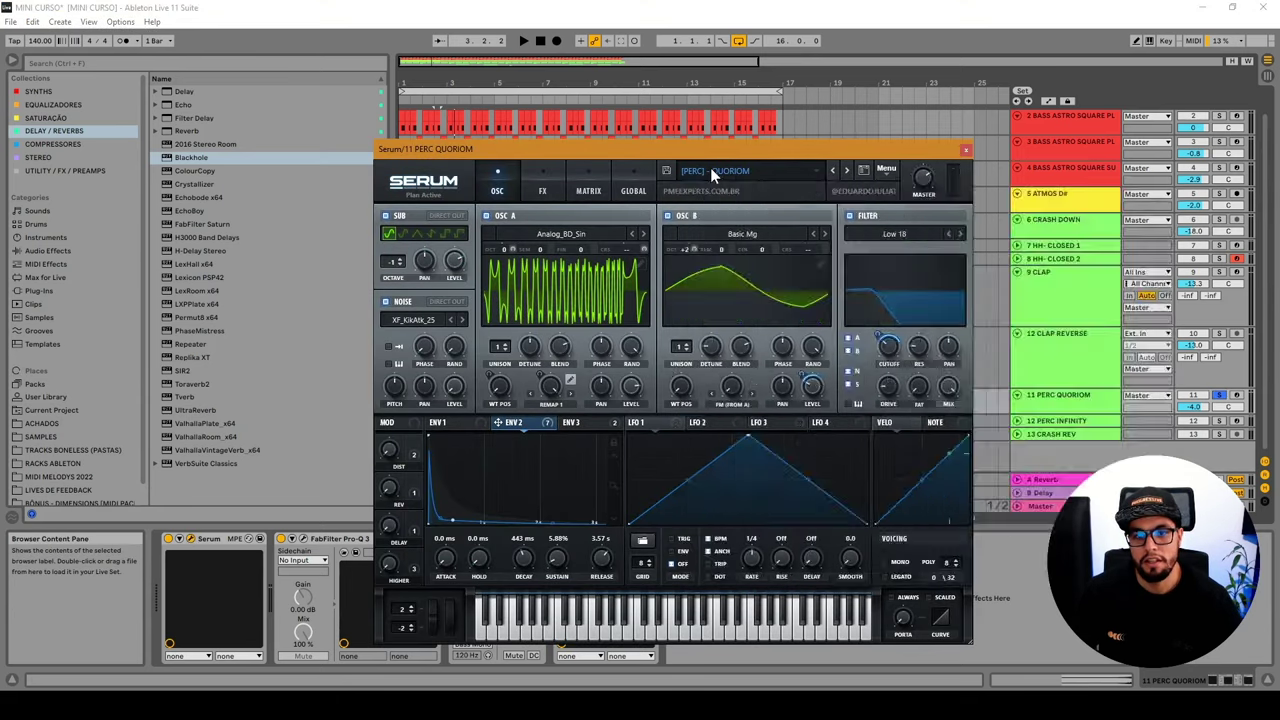
{"action": "left_click", "coordinate": [713, 172]}
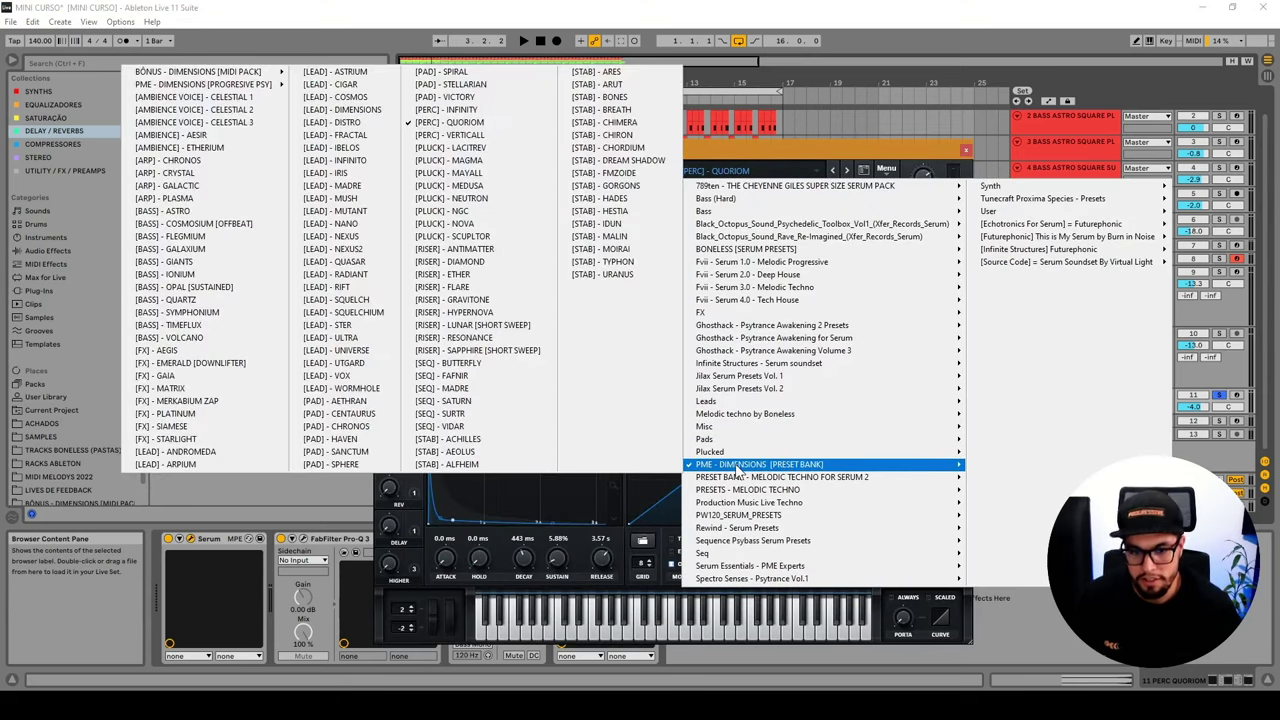
{"action": "left_click", "coordinate": [812, 146]}
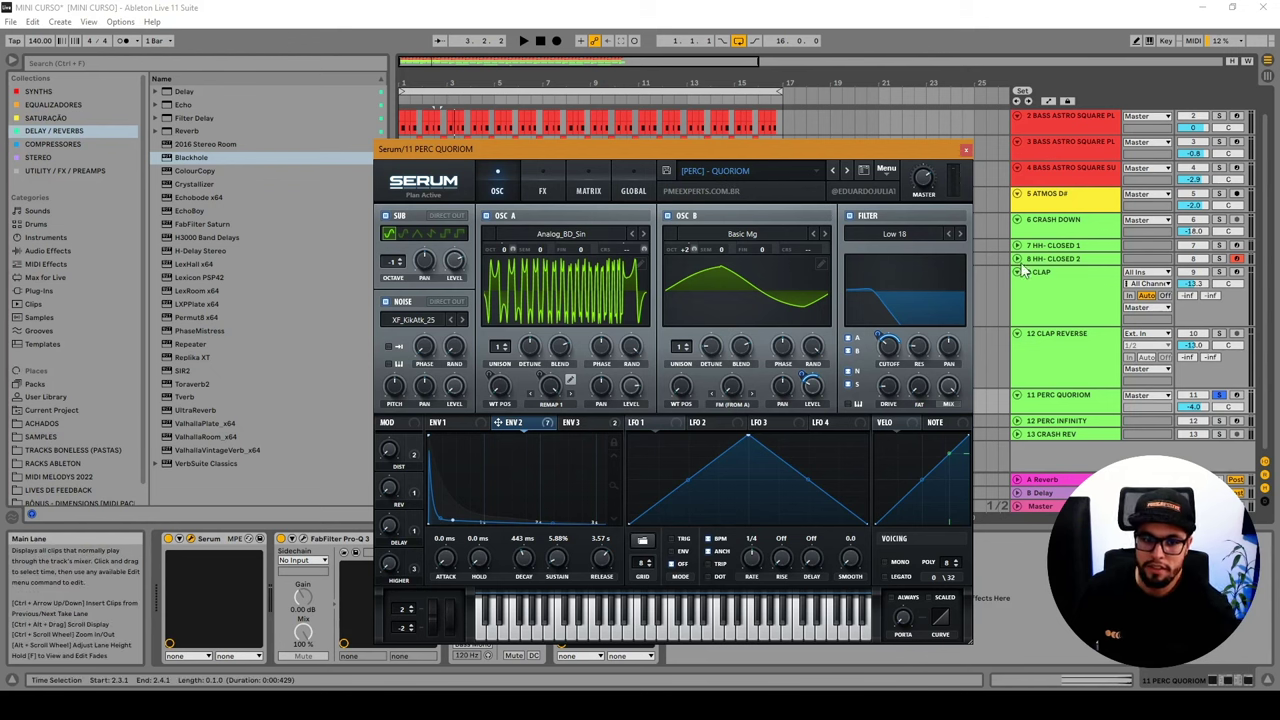
{"action": "left_click", "coordinate": [1045, 318]}
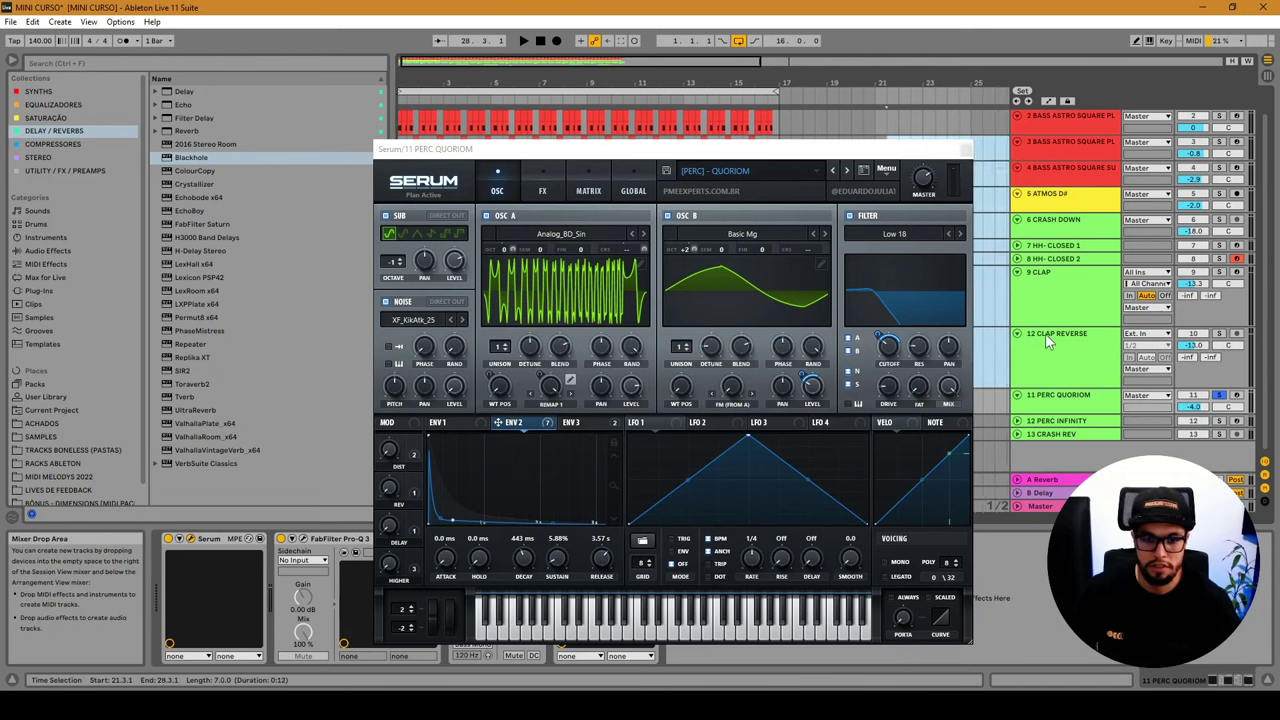
{"action": "left_click", "coordinate": [966, 151]}
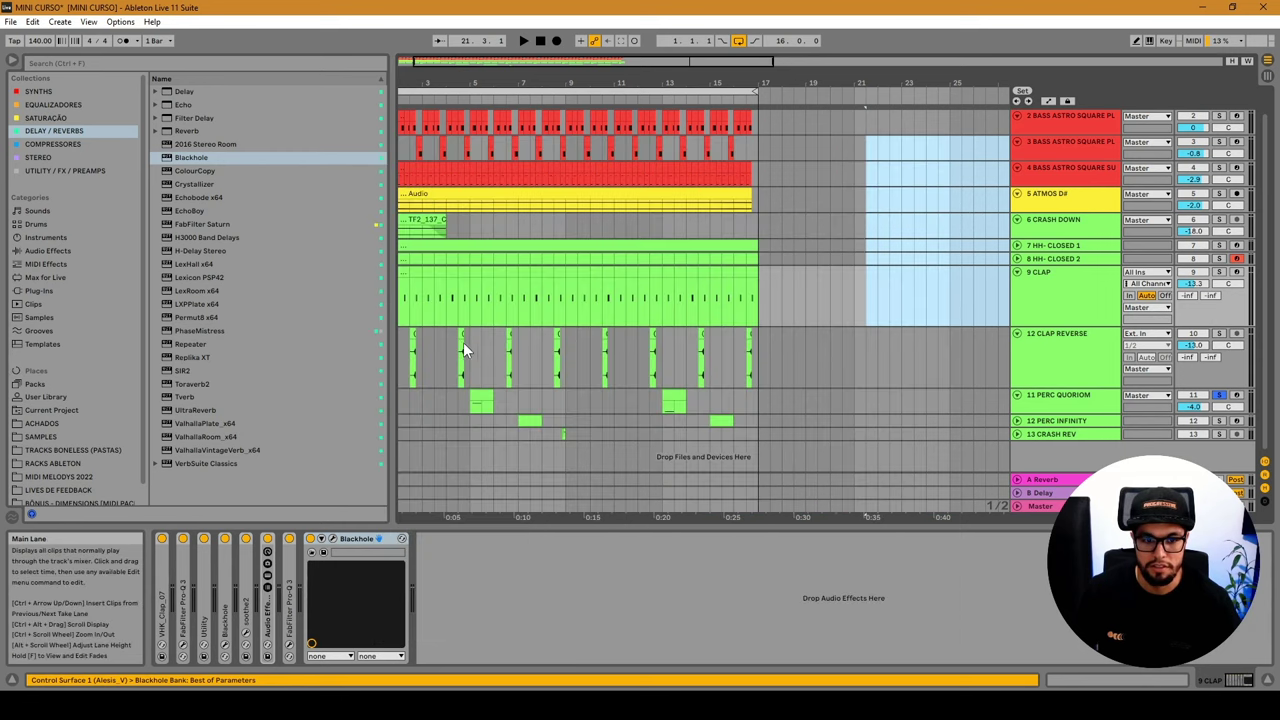
Play the soloed PERC QUORIOM clips at bars 5 and 13, and inspect the notes in the bar 13 clip.
{"action": "left_click", "coordinate": [479, 401]}
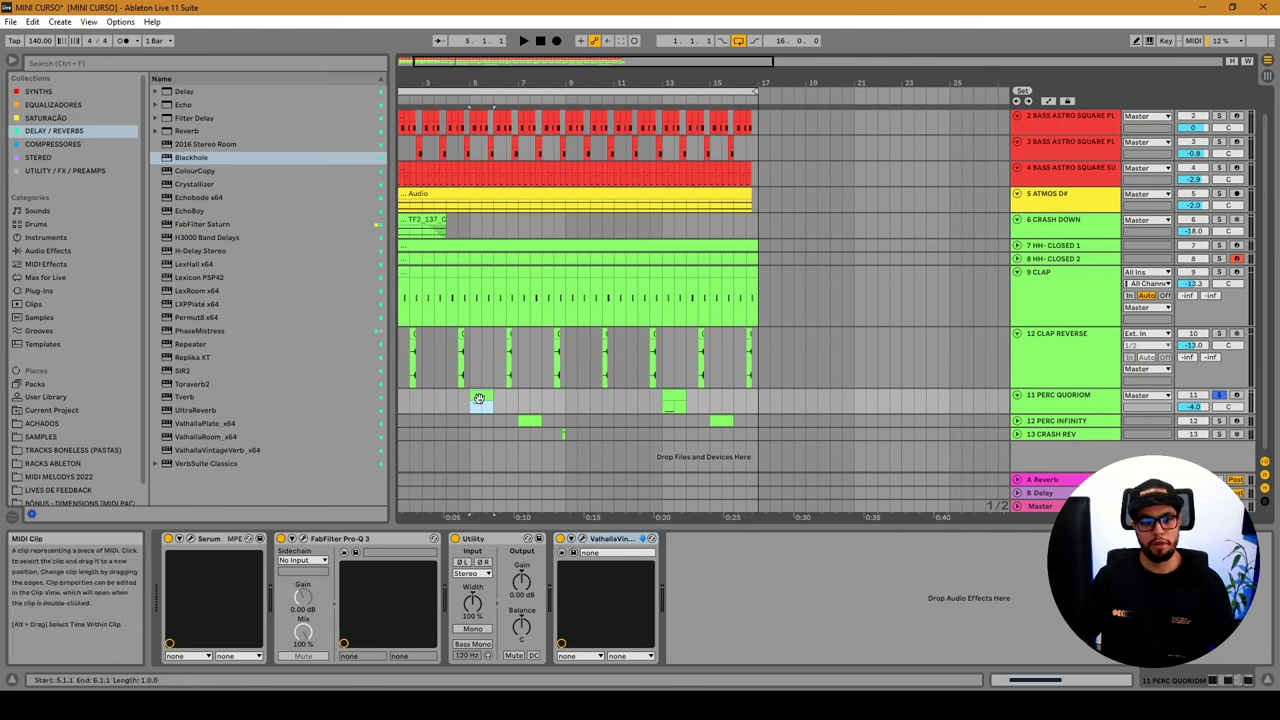
{"action": "key", "text": "space"}
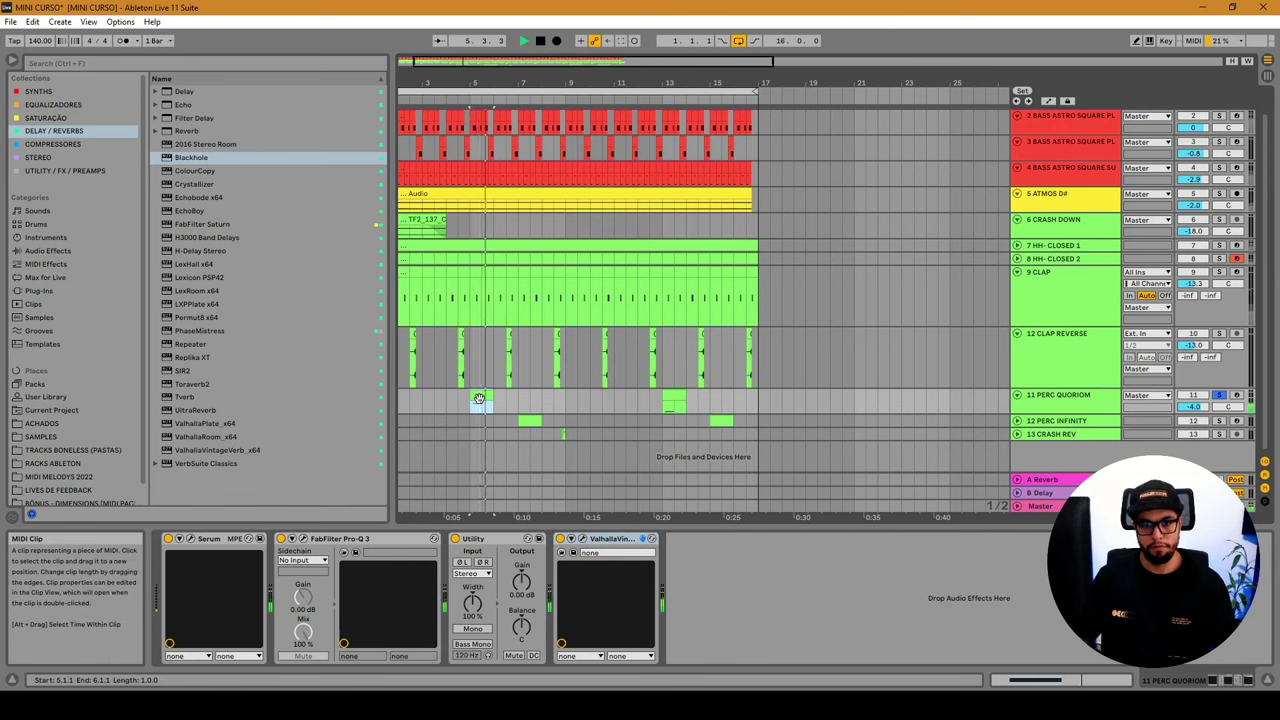
{"action": "key", "text": "space"}
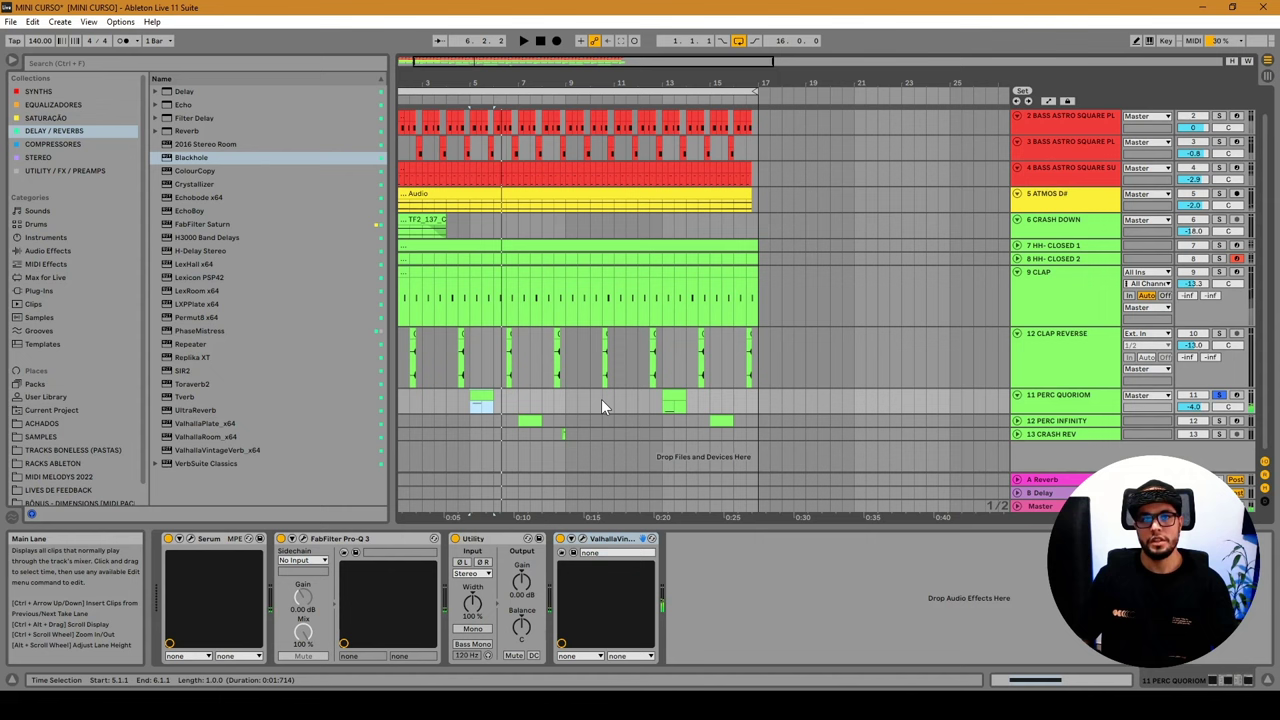
{"action": "left_click", "coordinate": [675, 391]}
{"action": "key", "text": "space"}
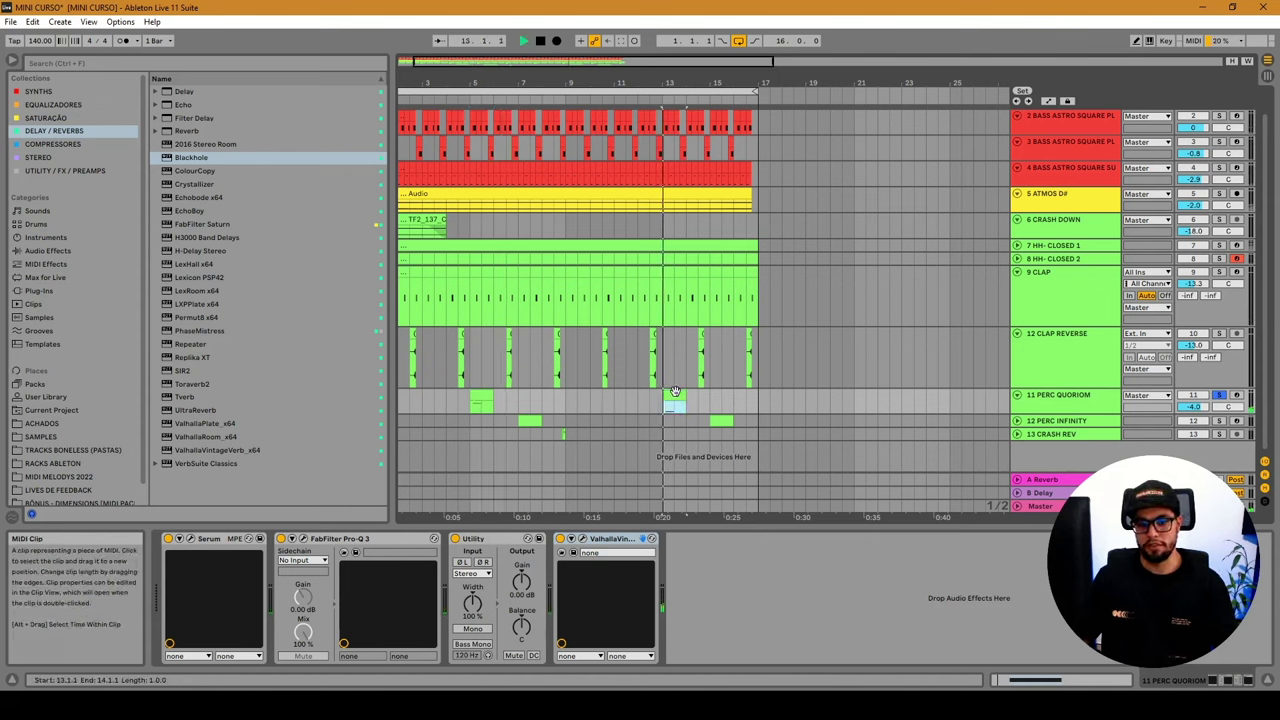
{"action": "key", "text": "space"}
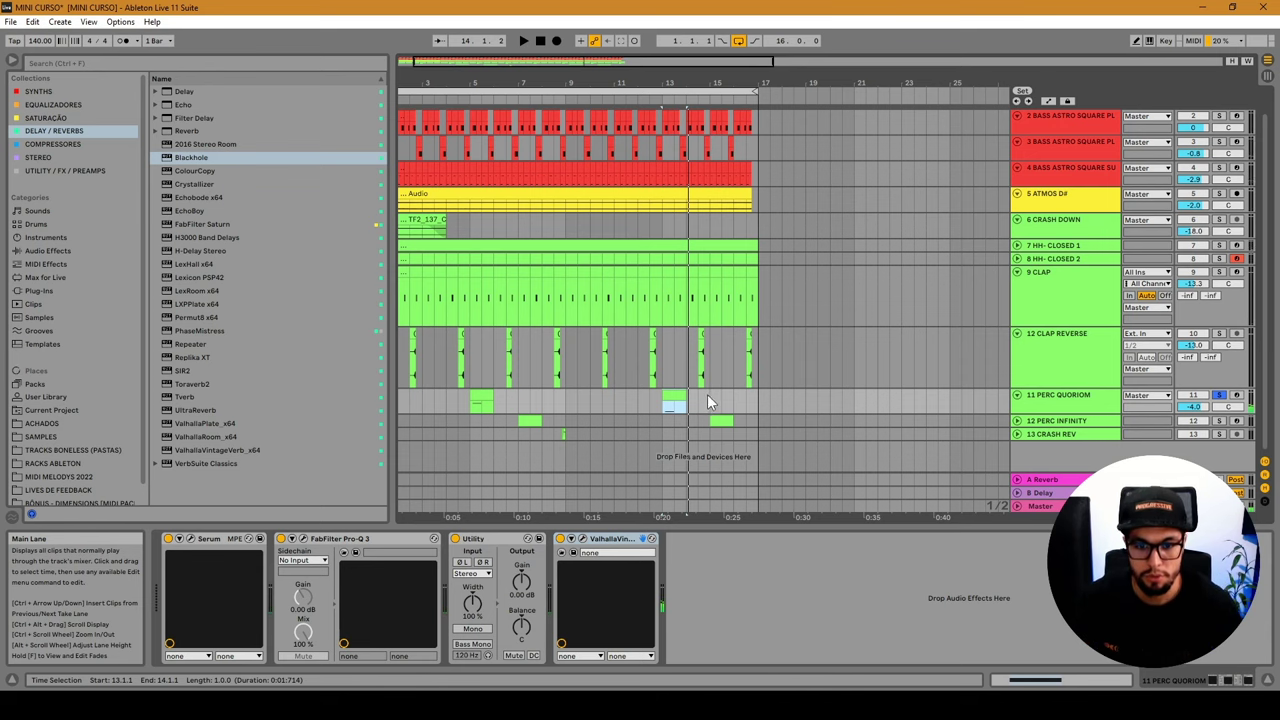
{"action": "double_click", "coordinate": [676, 402]}
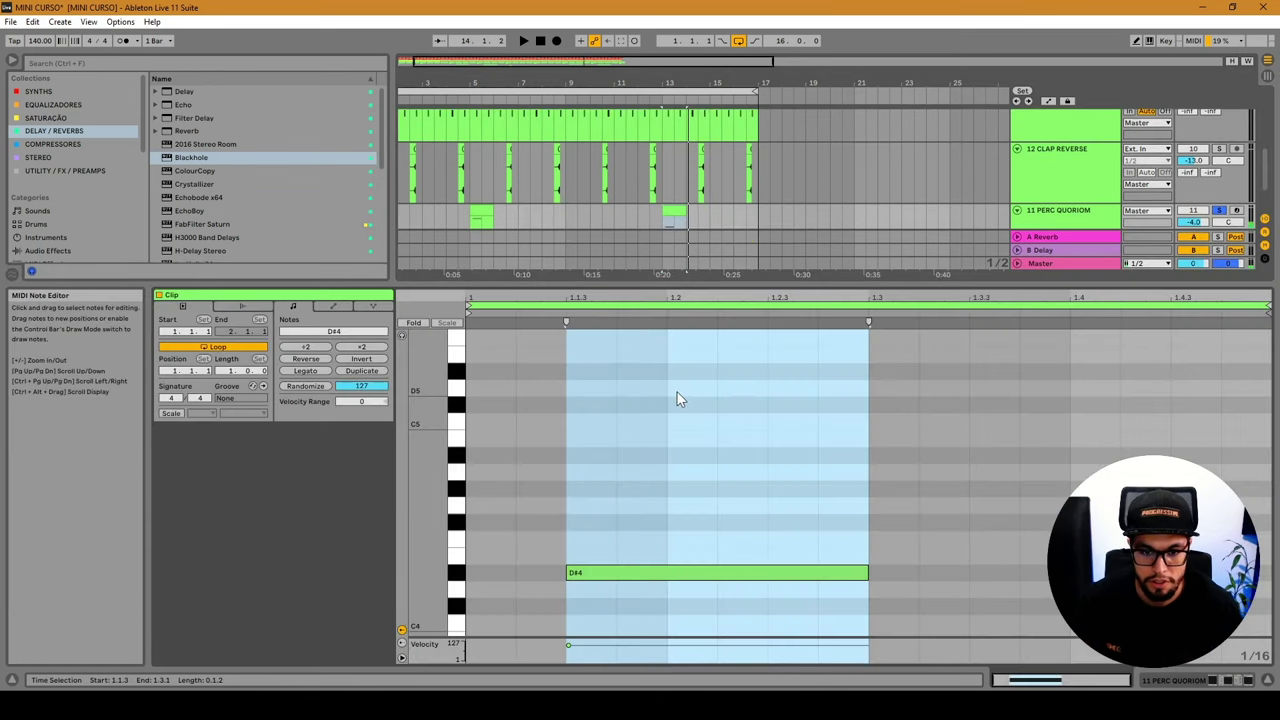
{"action": "double_click", "coordinate": [1063, 177]}
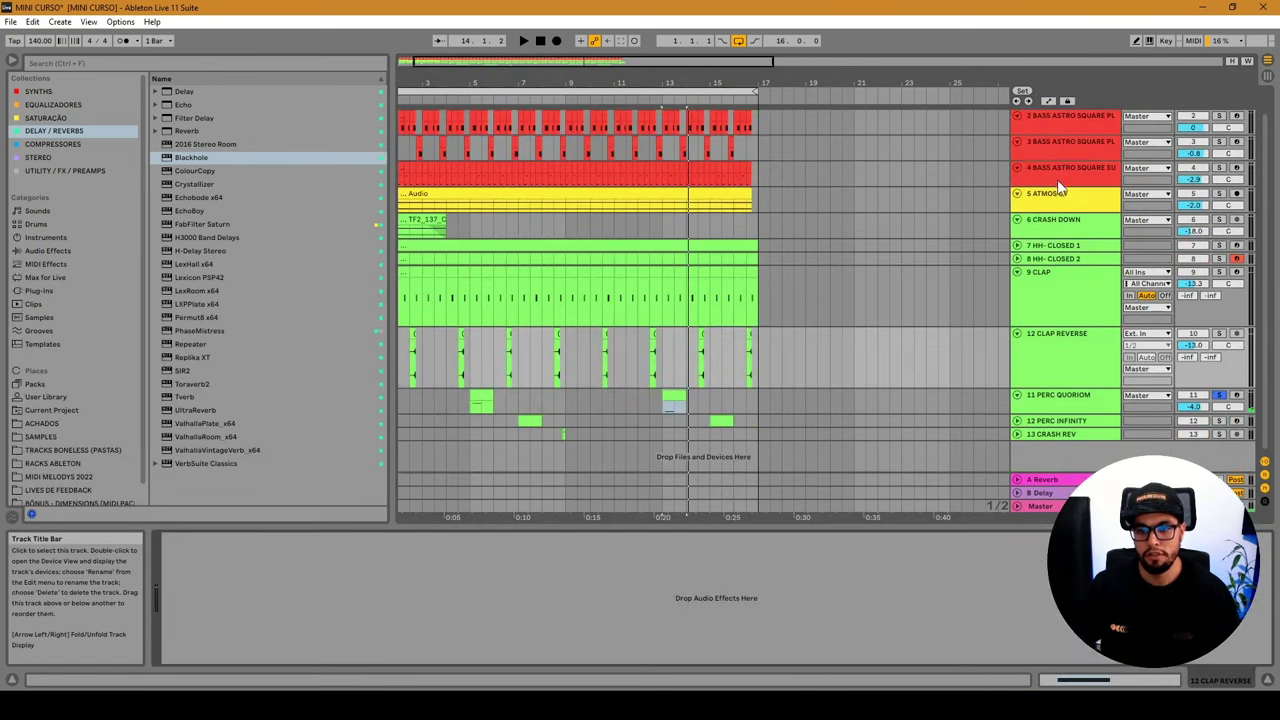
Select and unfold the PERC INFINITY track and solo it in place of PERC QUORIOM.
{"action": "left_click", "coordinate": [1059, 419]}
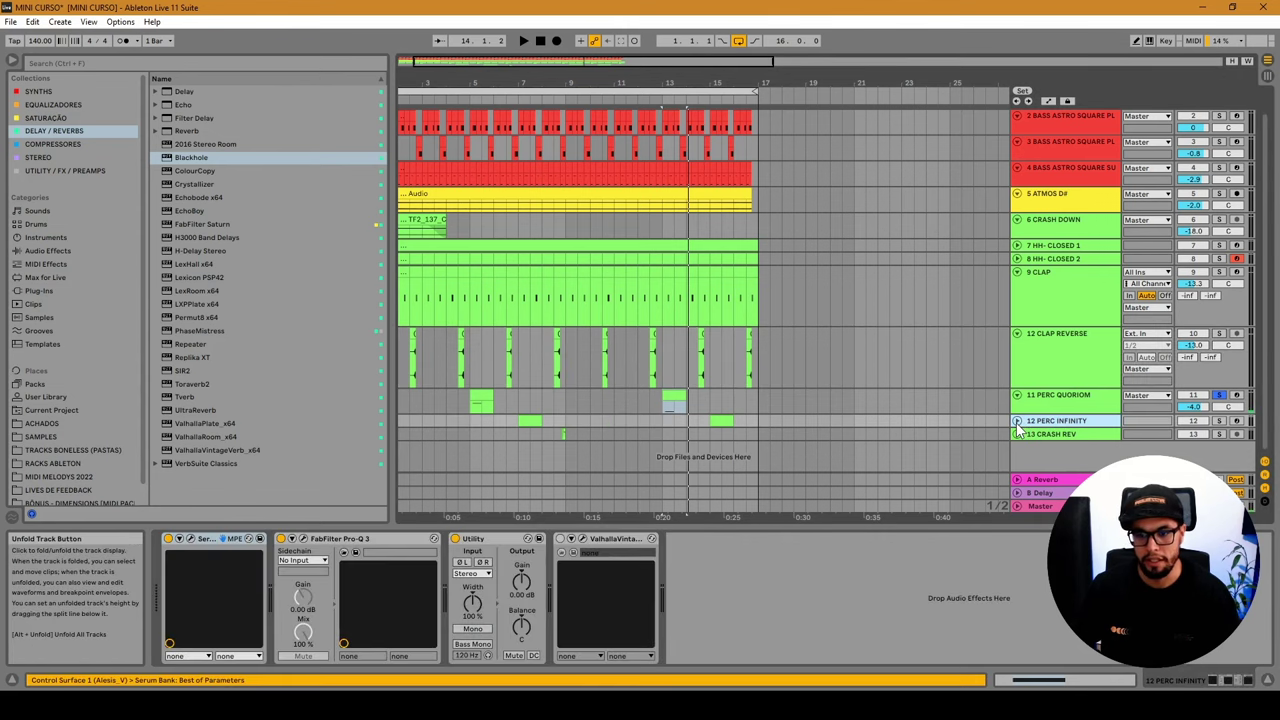
{"action": "left_click", "coordinate": [1018, 421]}
{"action": "left_click", "coordinate": [521, 414]}
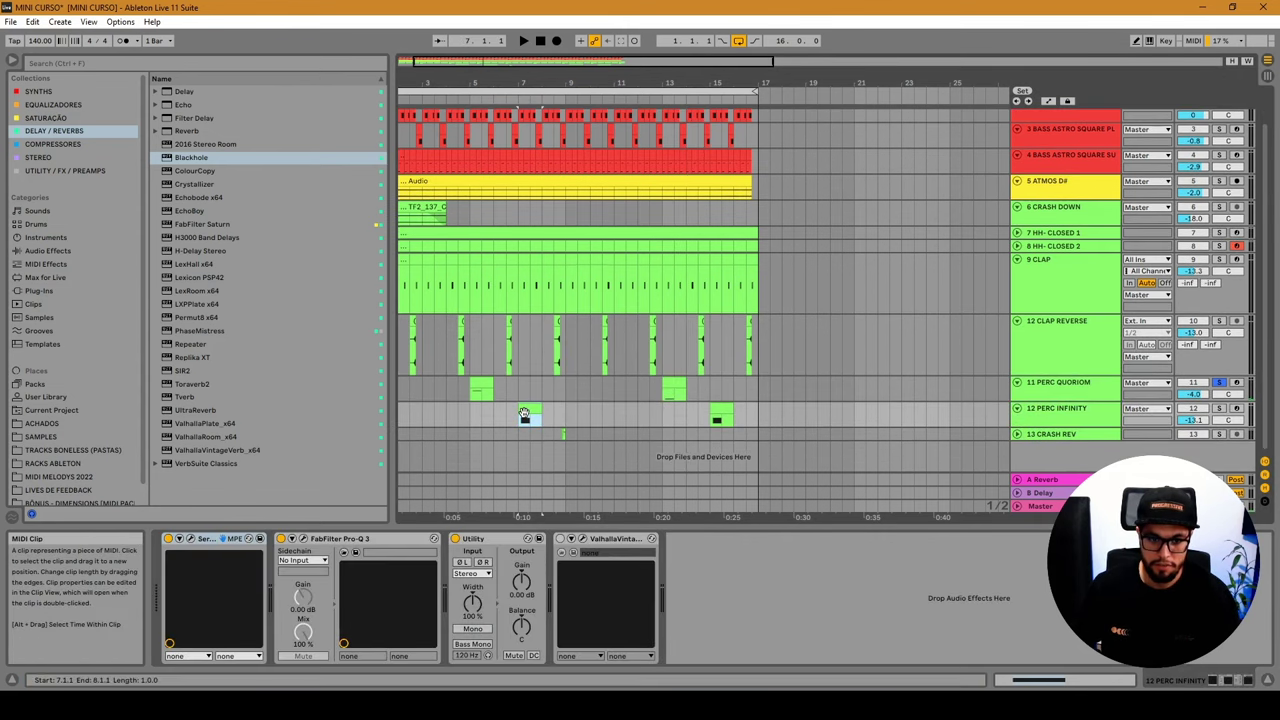
{"action": "left_click", "coordinate": [1060, 414]}
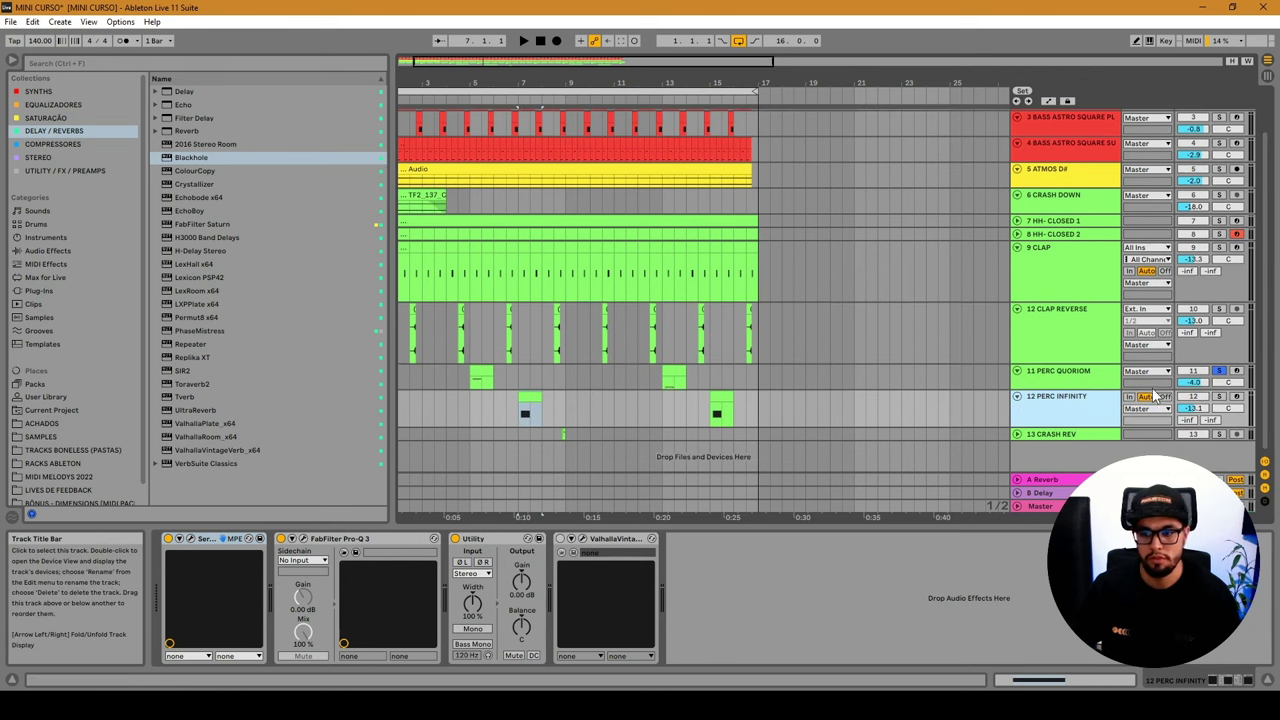
{"action": "left_click", "coordinate": [1218, 396]}
Play the soloed PERC INFINITY clips at bars 7 and 15.
{"action": "left_click", "coordinate": [529, 397]}
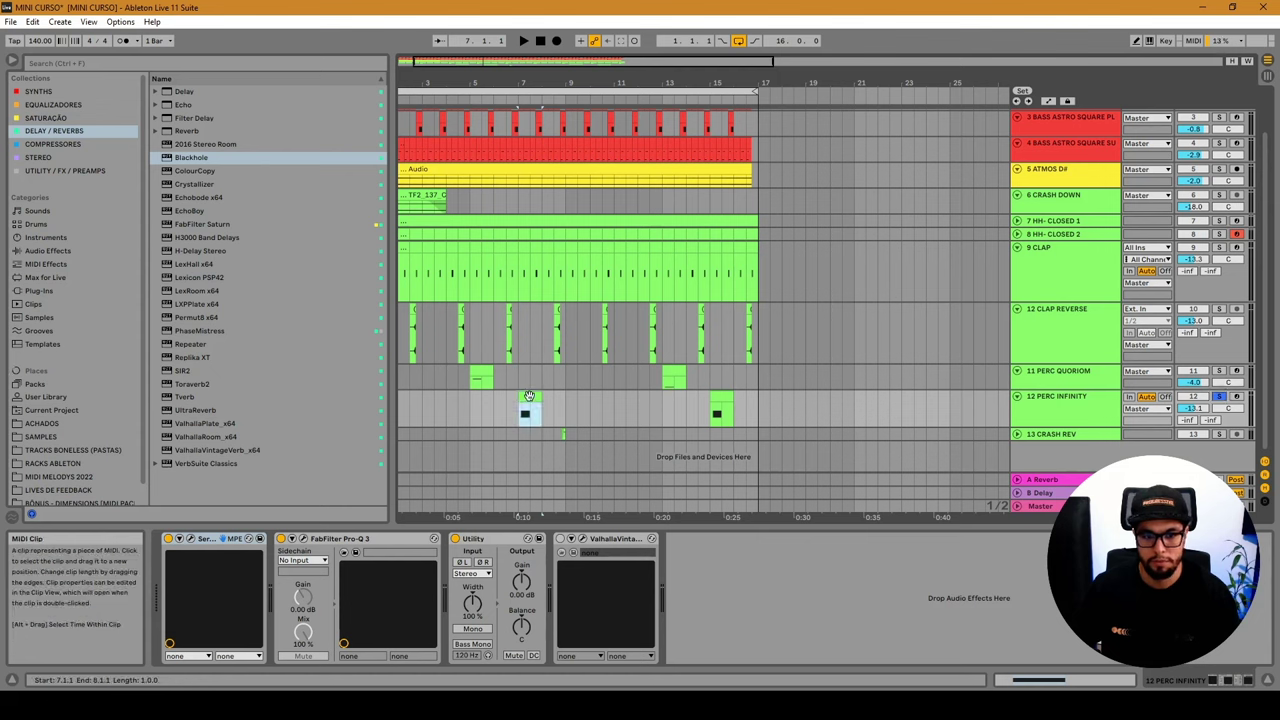
{"action": "key", "text": "space"}
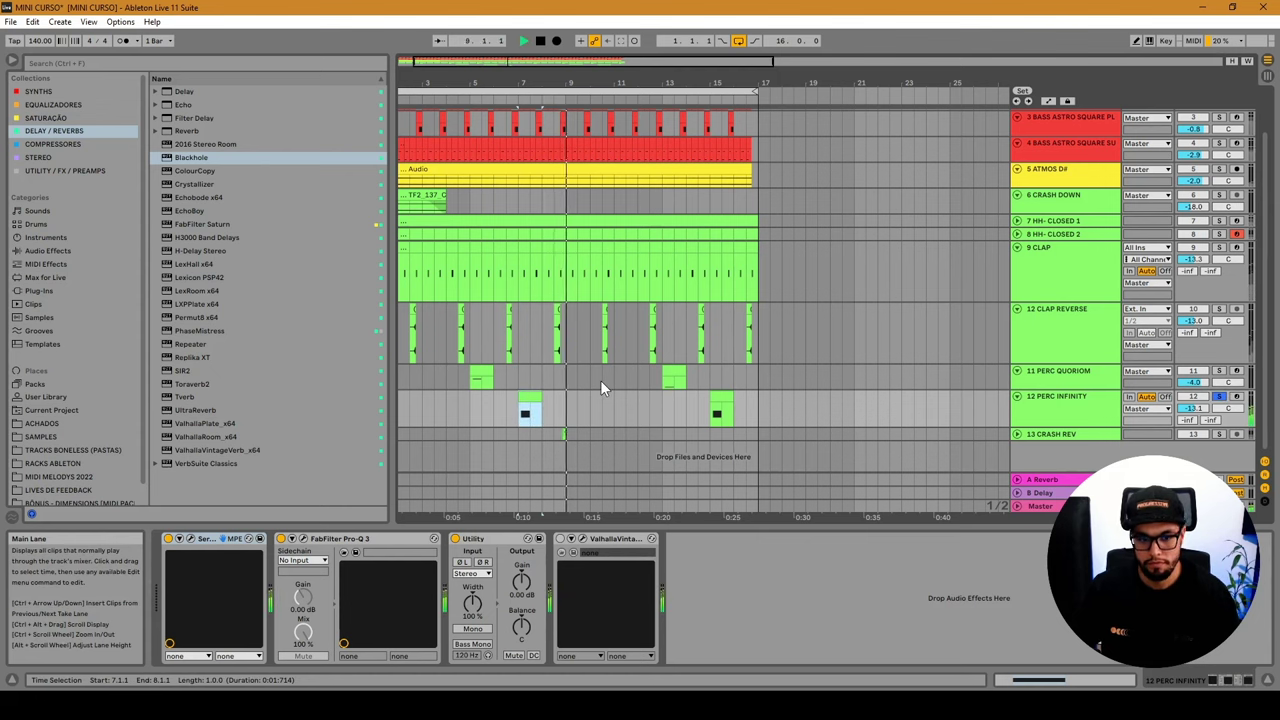
{"action": "left_click", "coordinate": [718, 406]}
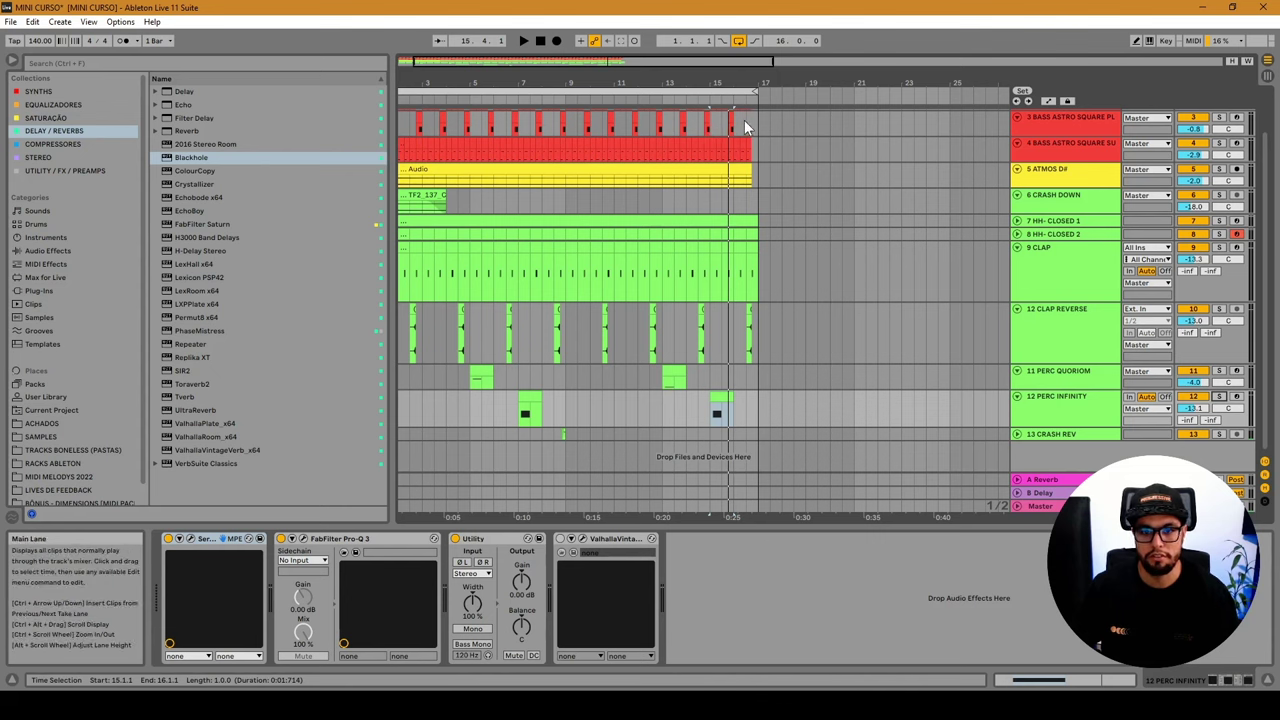
Play the full looped arrangement from bar 16 with no track soloed, and place the insert marker at 9.1.1 on the CRASH DOWN track.
{"action": "left_click", "coordinate": [738, 125]}
{"action": "key", "text": "space"}
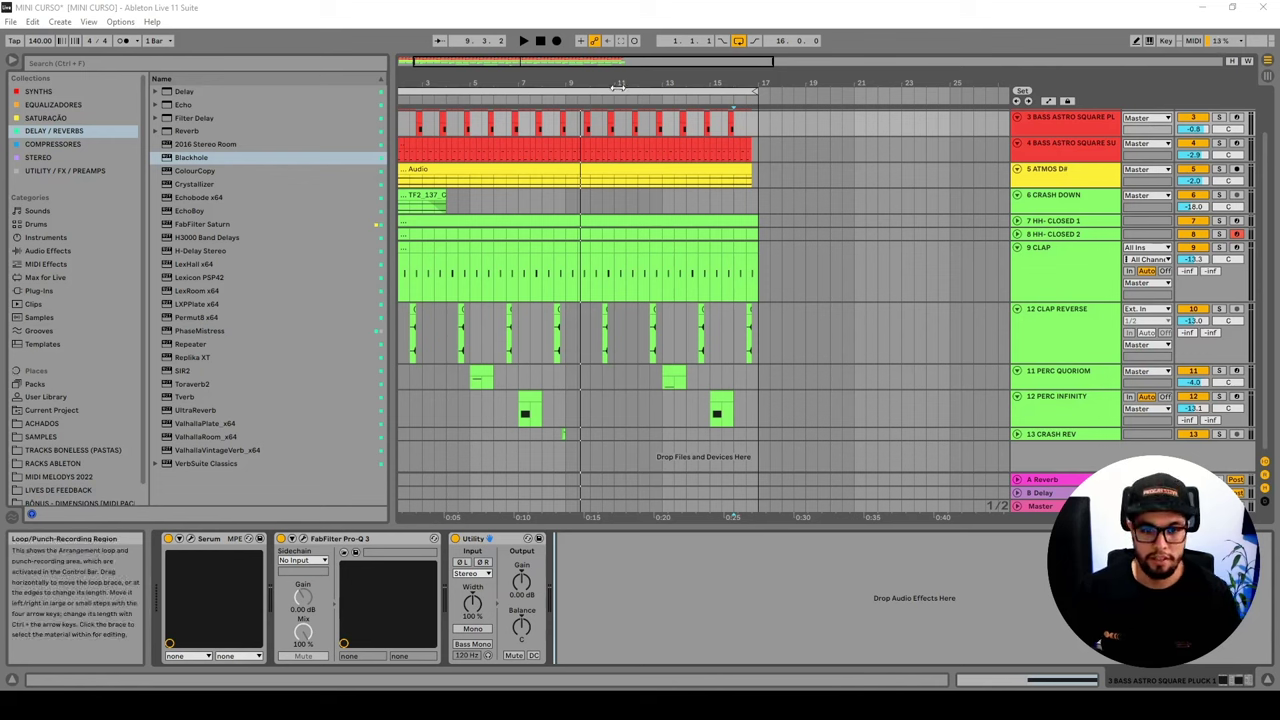
{"action": "left_click", "coordinate": [567, 200]}
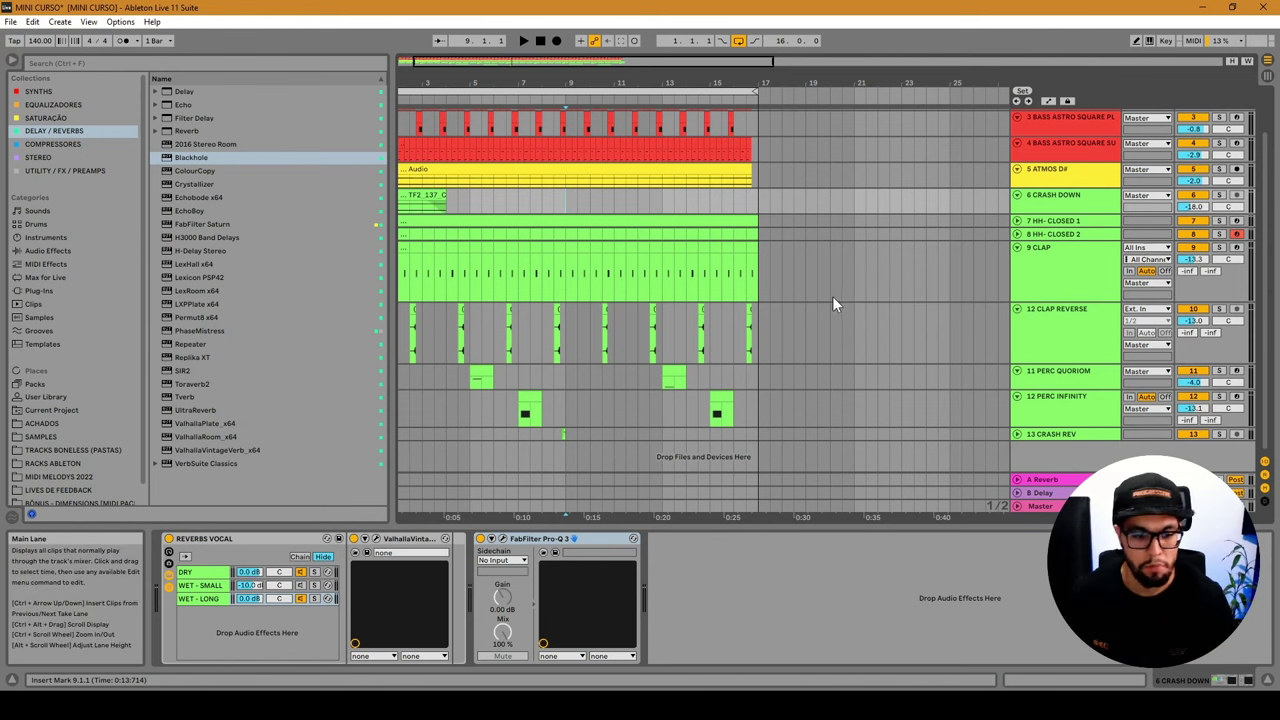
Examine the kick, bass, clap, clap reverse and atmosphere tracks and their device chains one after another.
{"action": "scroll", "coordinate": [797, 375], "scroll_direction": "up", "scroll_amount": 2}
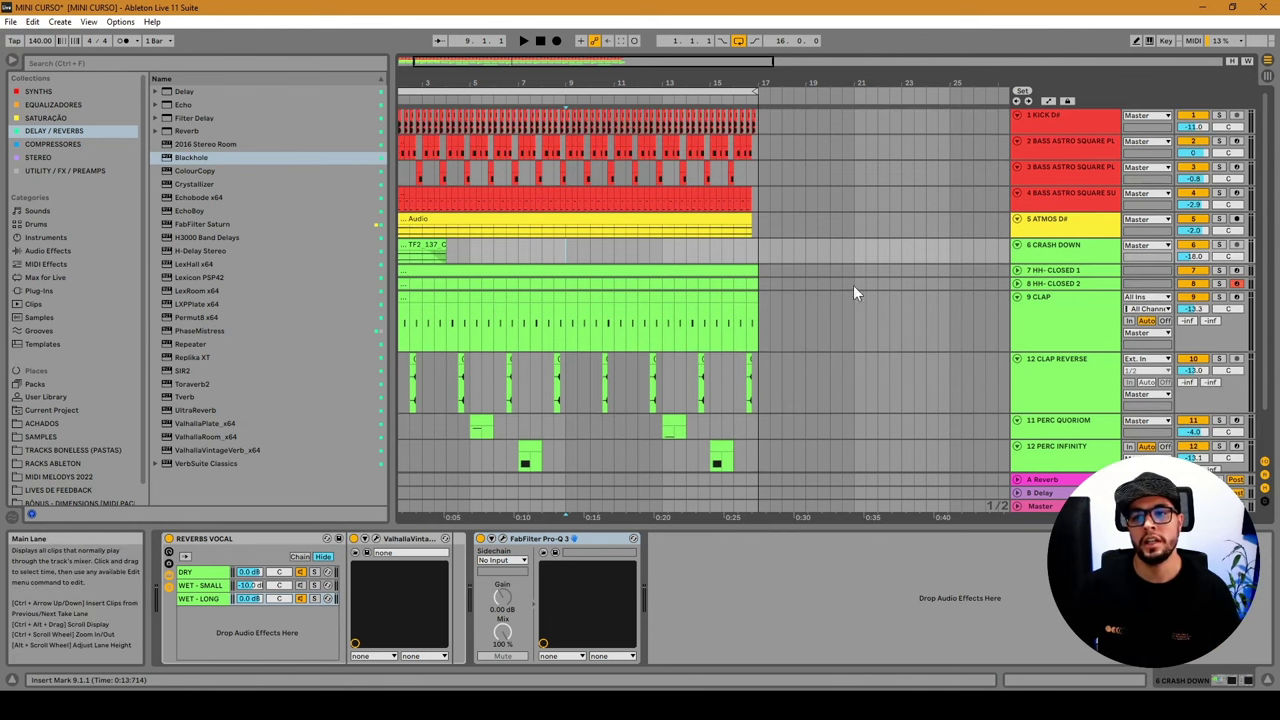
{"action": "left_click", "coordinate": [1090, 141]}
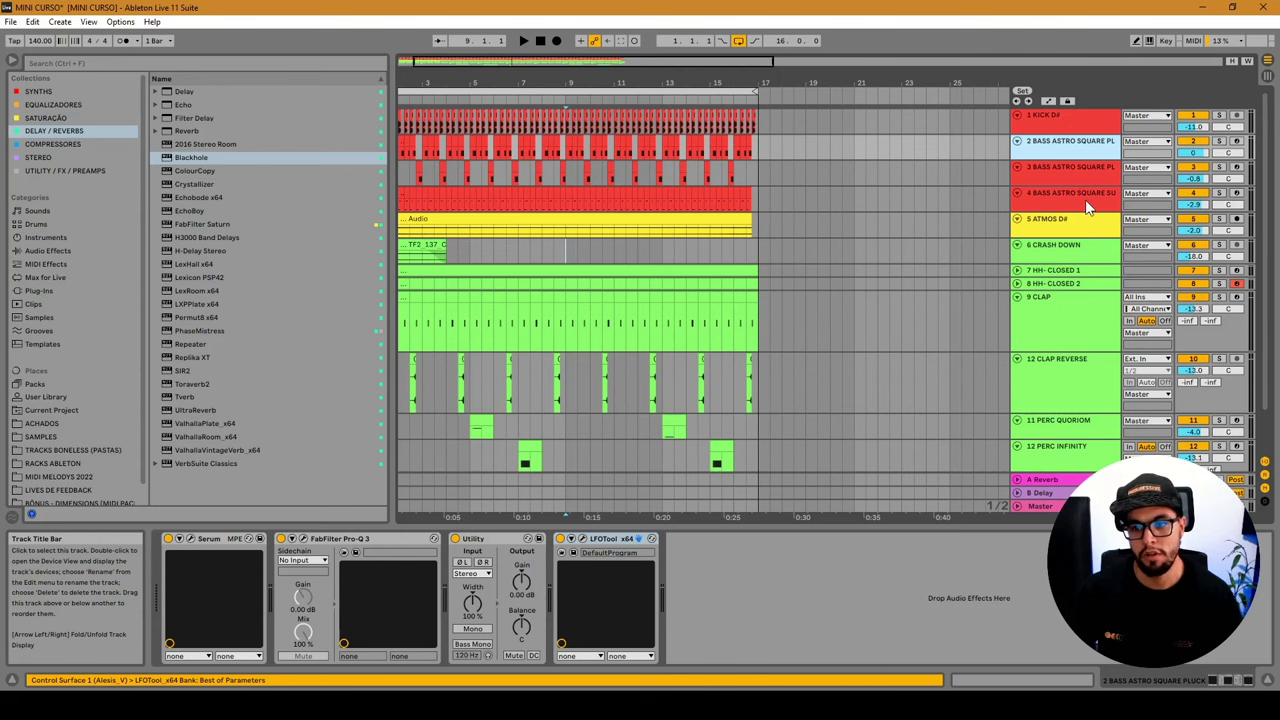
{"action": "left_click", "coordinate": [1080, 198]}
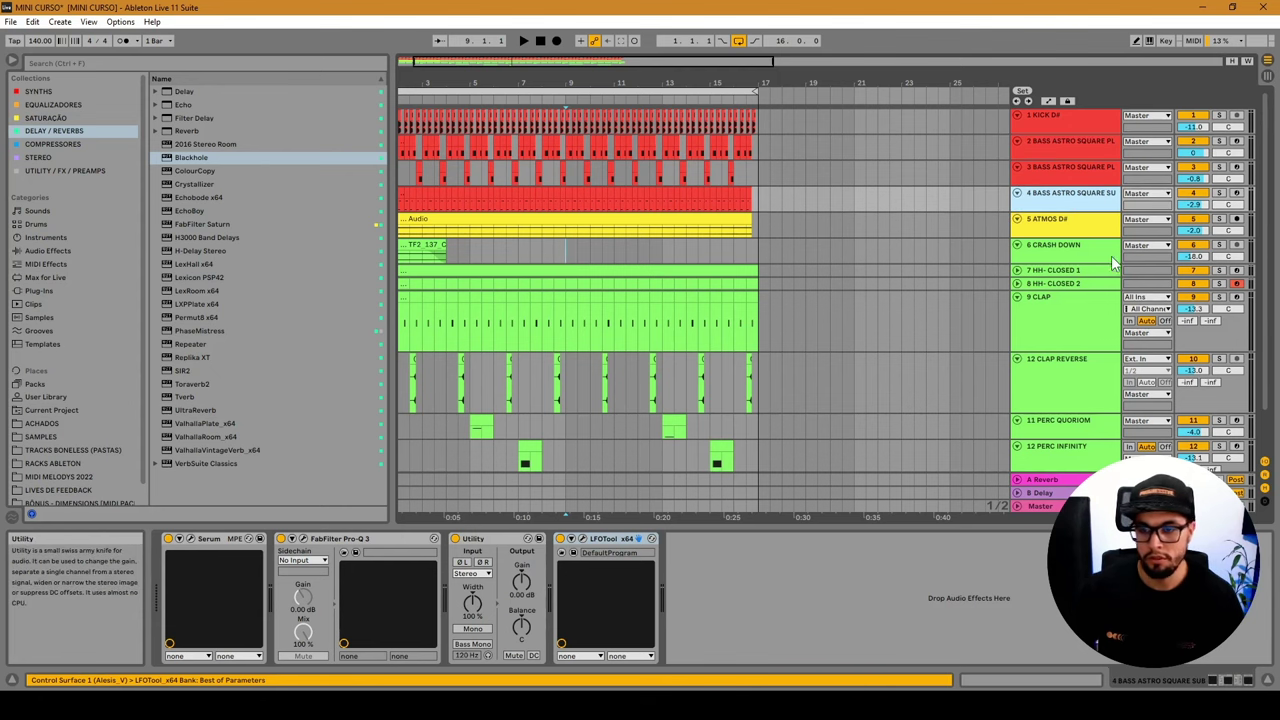
{"action": "left_click", "coordinate": [1093, 180]}
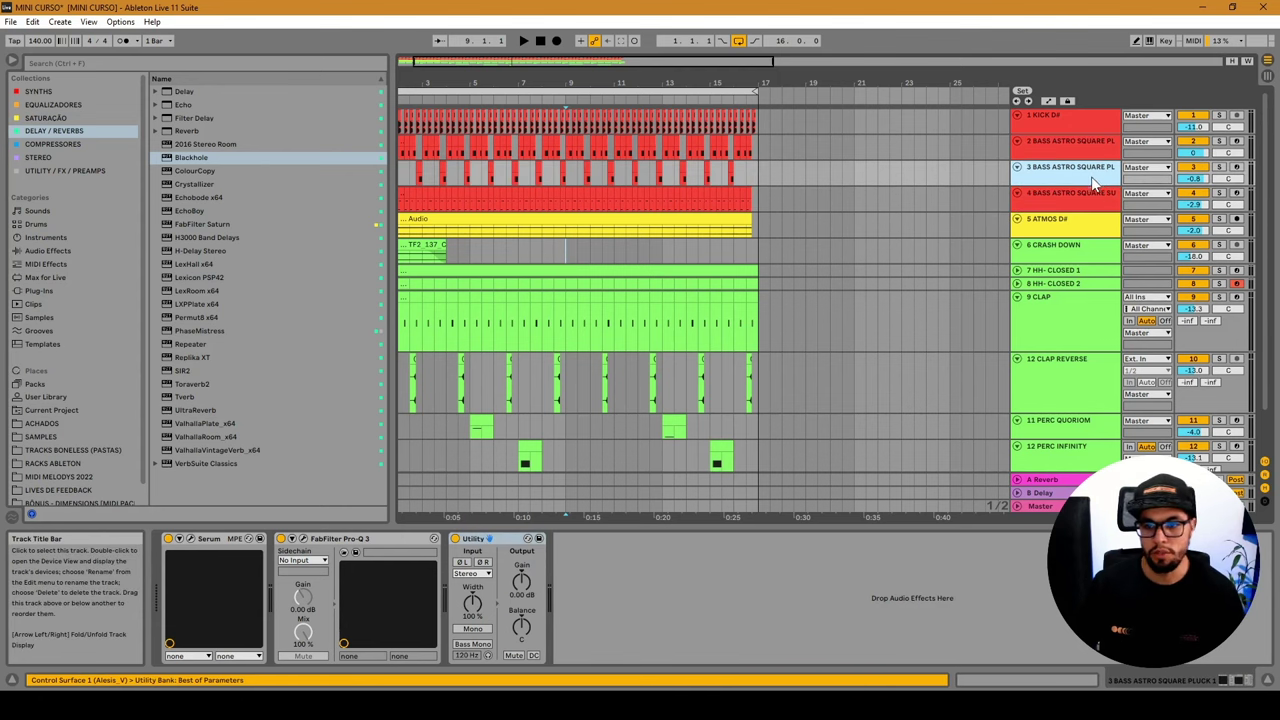
{"action": "scroll", "coordinate": [1064, 310], "scroll_direction": "down", "scroll_amount": 1}
{"action": "left_click", "coordinate": [1064, 310]}
{"action": "left_click", "coordinate": [1075, 263]}
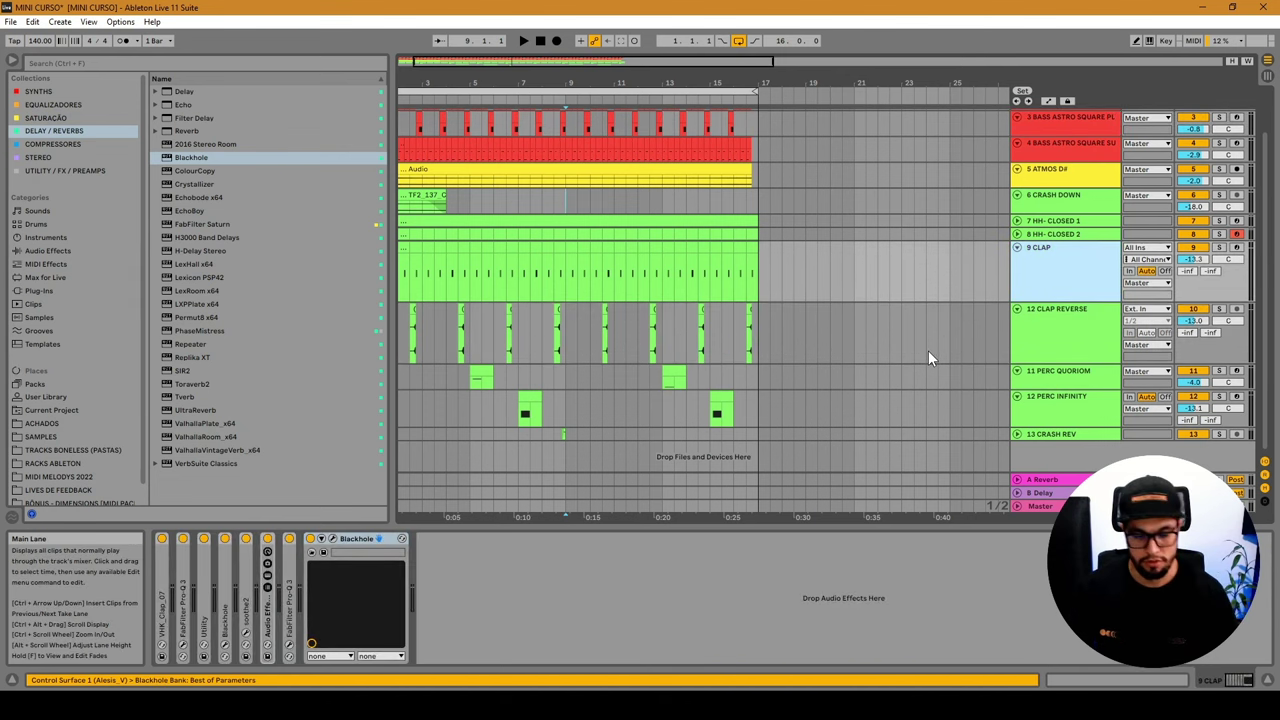
{"action": "left_click", "coordinate": [1058, 314]}
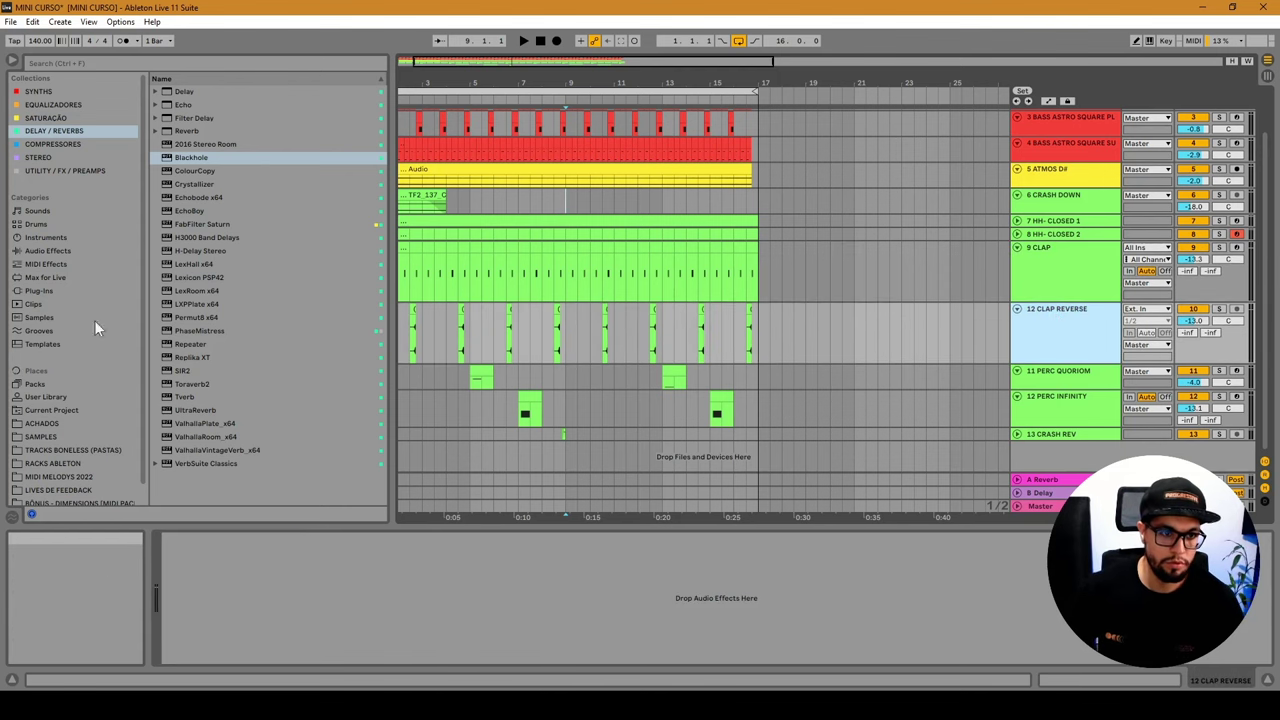
{"action": "scroll", "coordinate": [706, 249], "scroll_direction": "up", "scroll_amount": 2}
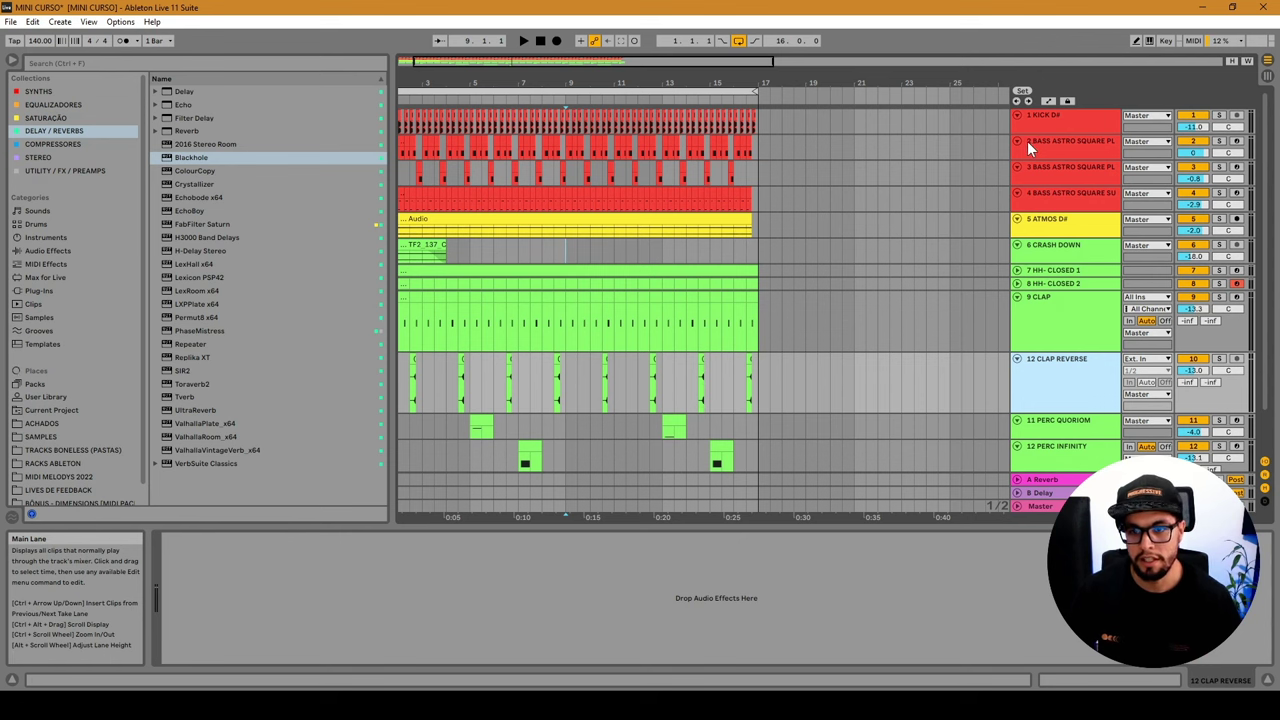
{"action": "left_click", "coordinate": [1053, 121]}
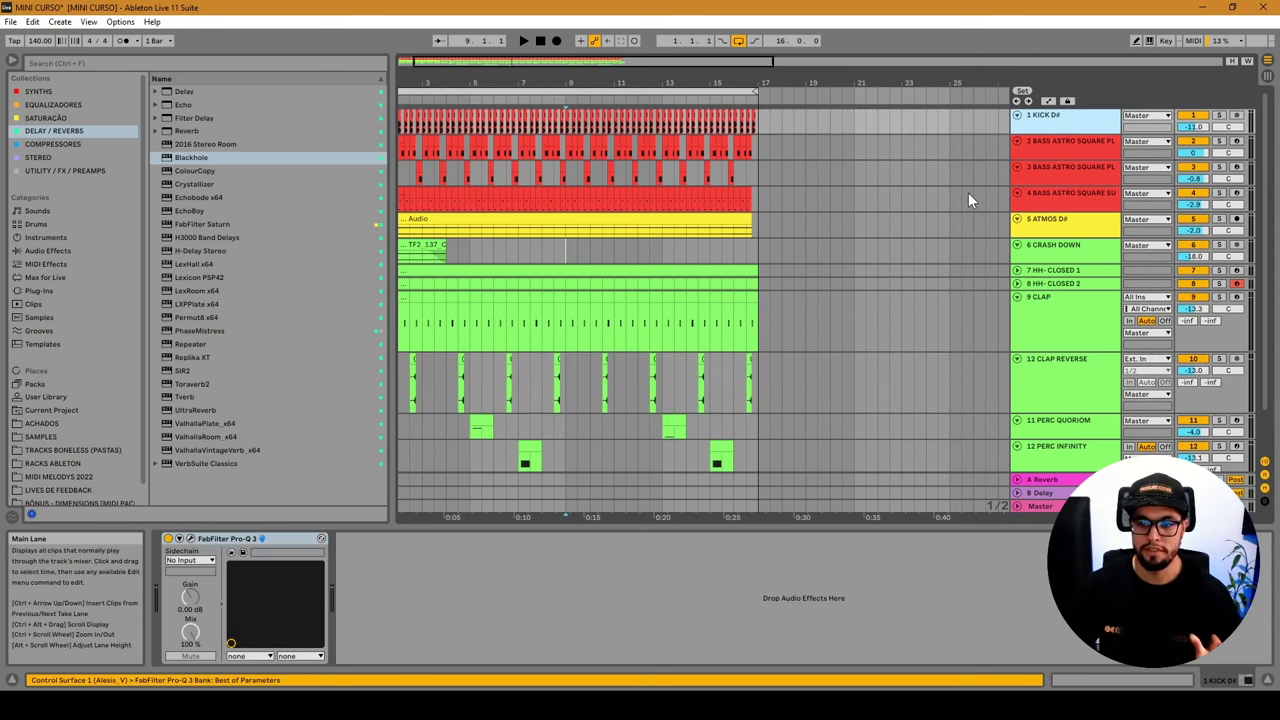
{"action": "scroll", "coordinate": [988, 262], "scroll_direction": "down", "scroll_amount": 2}
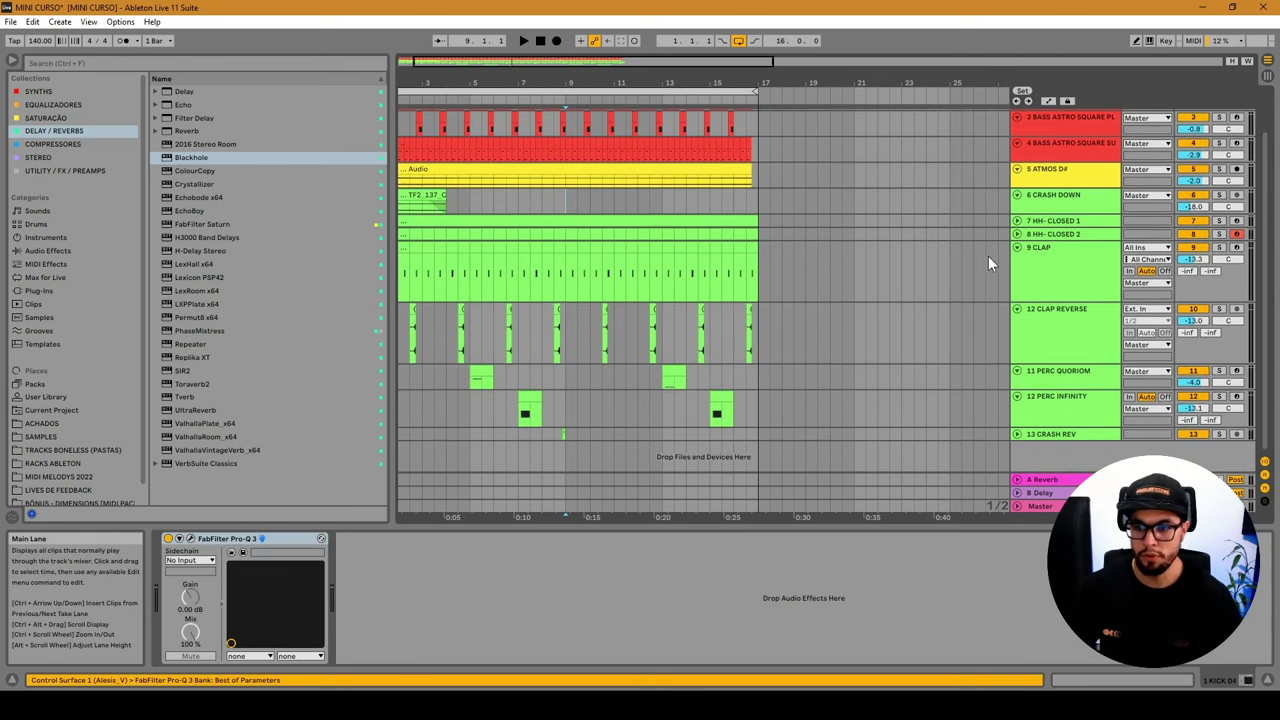
{"action": "left_click", "coordinate": [1062, 185]}
{"action": "left_click_drag", "start_coordinate": [1063, 187], "coordinate": [1063, 199]}
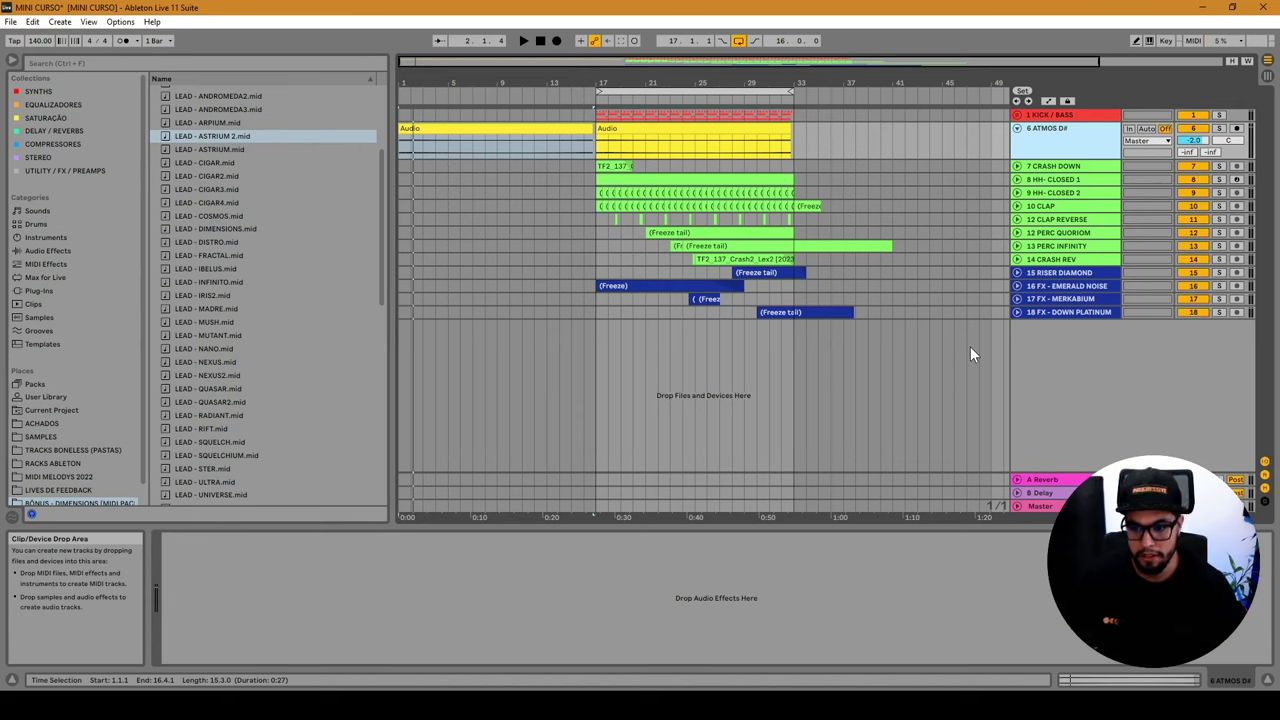
Insert a new MIDI track below FX - DOWN PLATINUM and load Serum from the SYNTHS collection onto it.
{"action": "right_click", "coordinate": [1042, 345]}
{"action": "left_click", "coordinate": [1073, 360]}
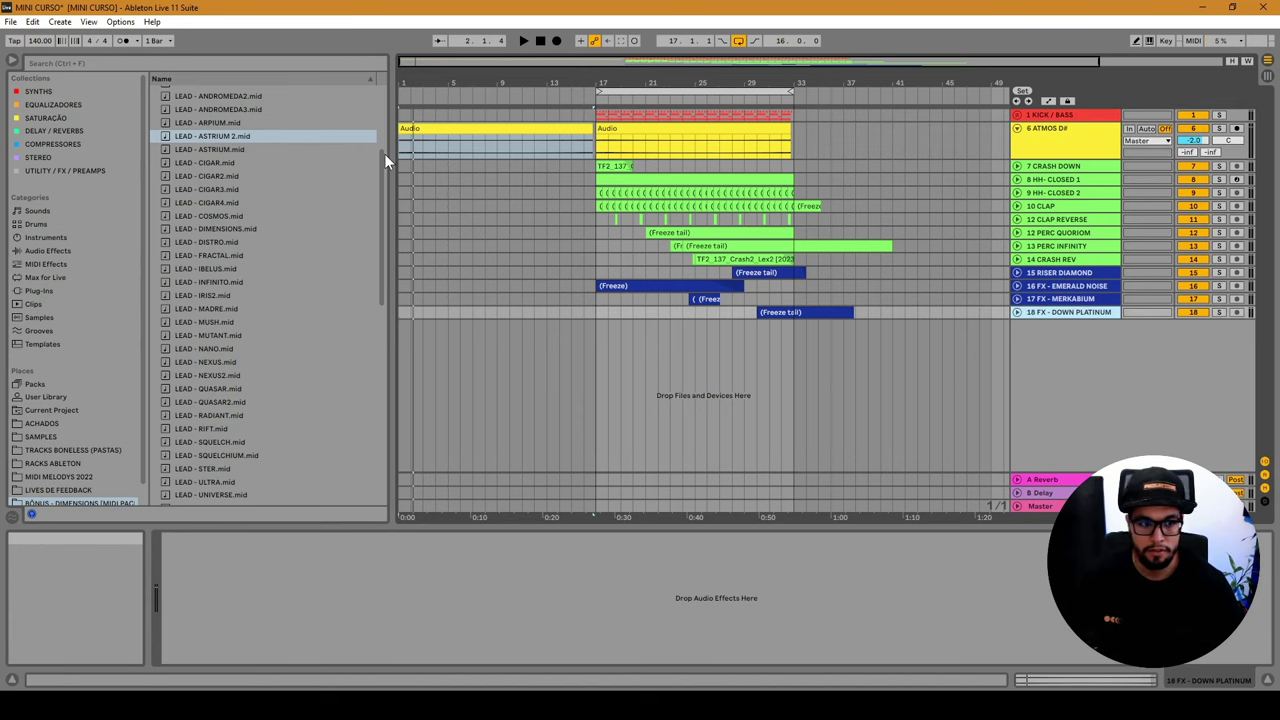
{"action": "left_click", "coordinate": [42, 91]}
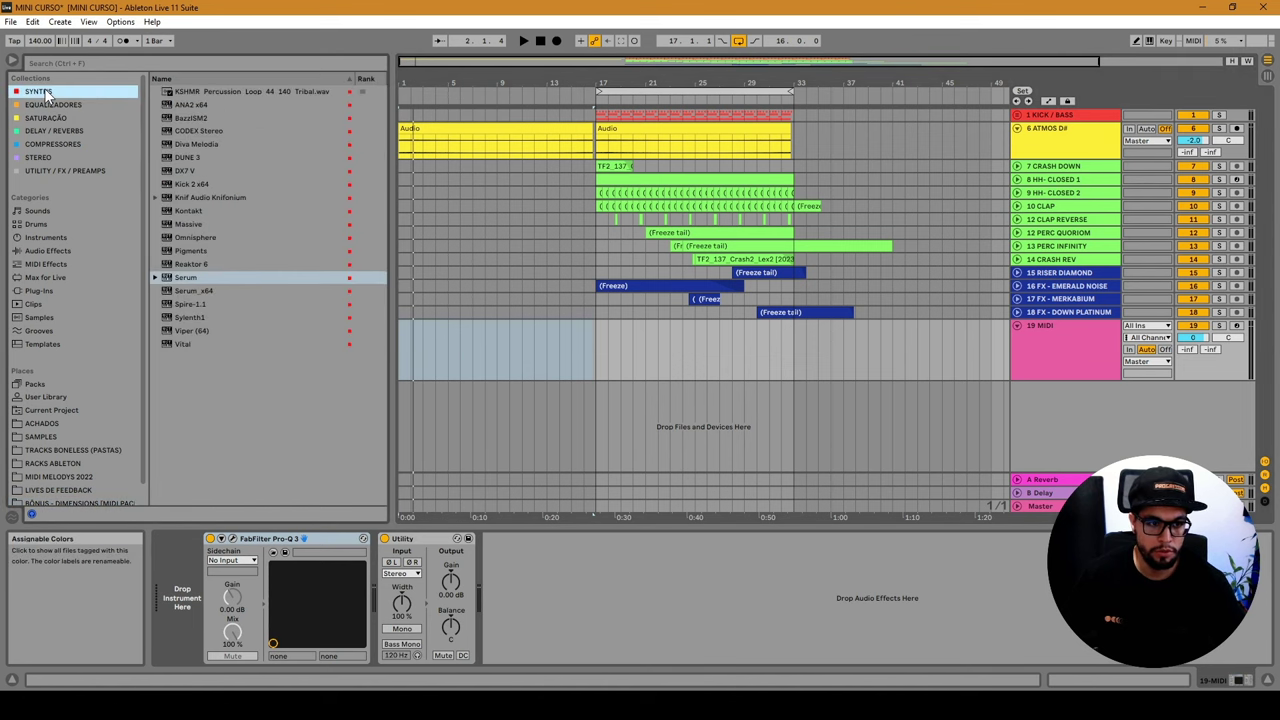
{"action": "double_click", "coordinate": [207, 275]}
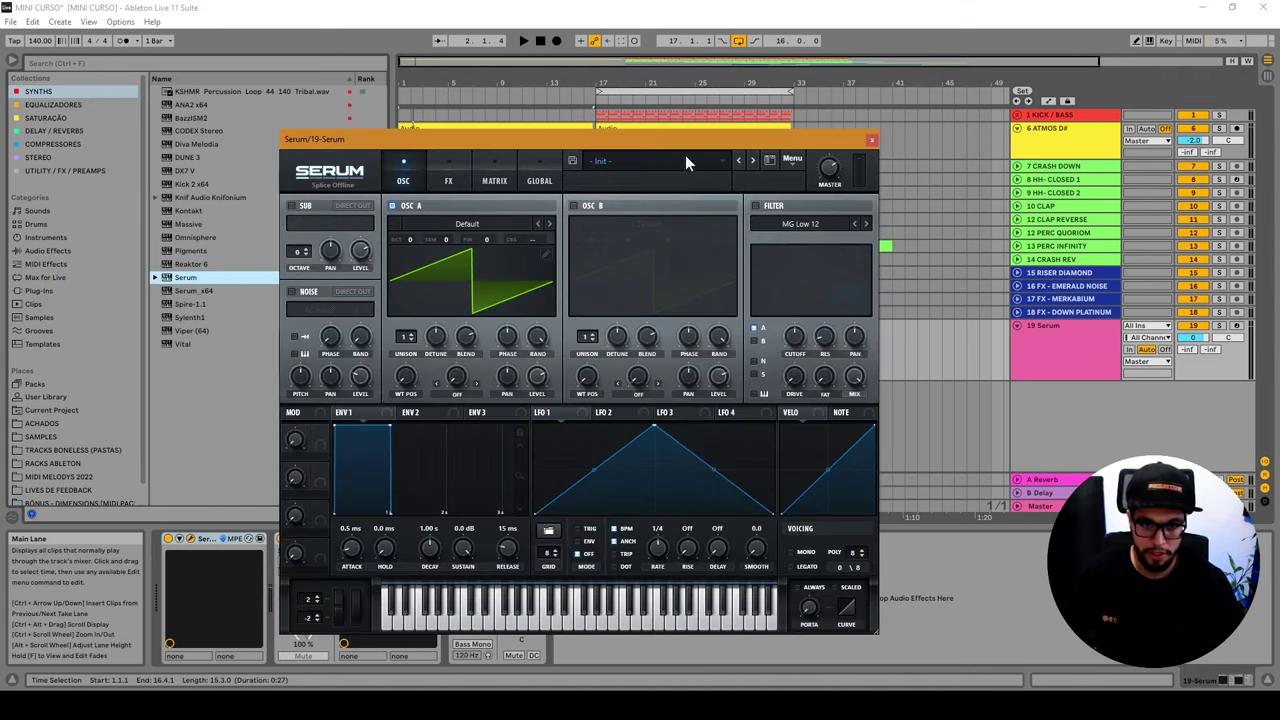
Audition sequence presets from the PME - DIMENSIONS bank in Serum, keep [SEQ] - SATURN, and close the plug-in window.
{"action": "left_click", "coordinate": [686, 161]}
{"action": "mouse_move", "coordinate": [665, 454]}
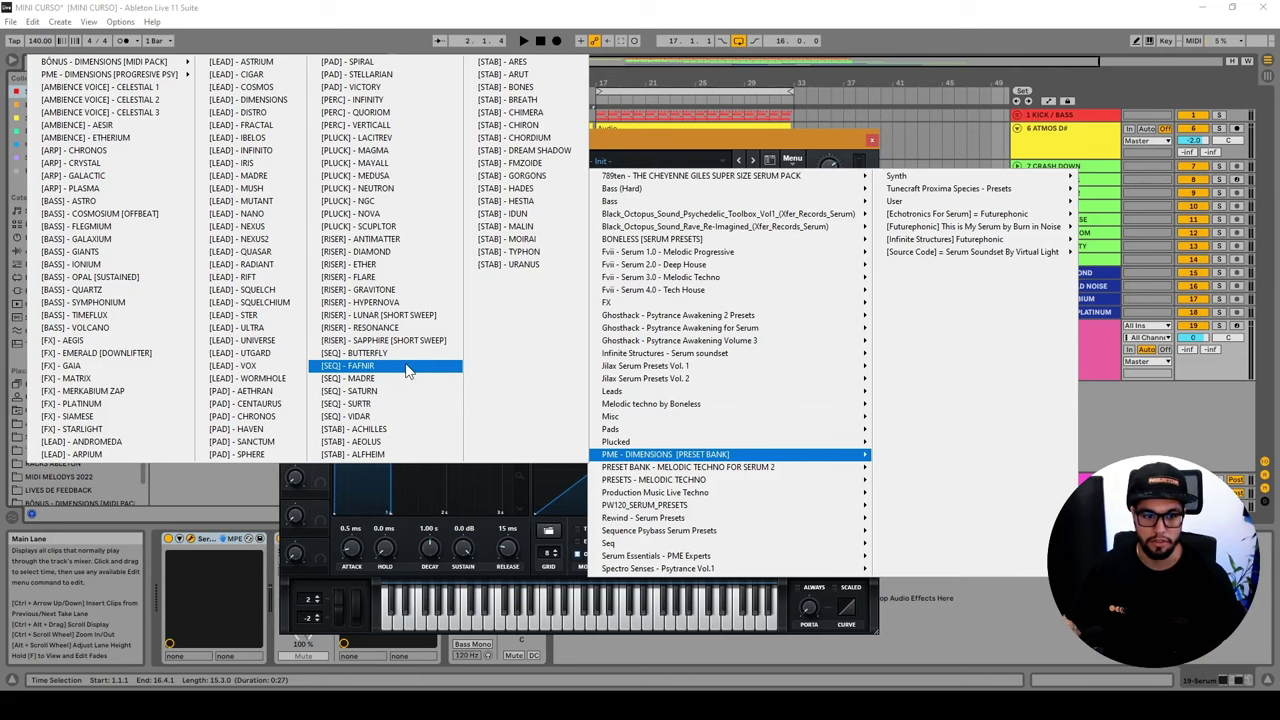
{"action": "left_click", "coordinate": [407, 370]}
{"action": "left_click", "coordinate": [753, 160]}
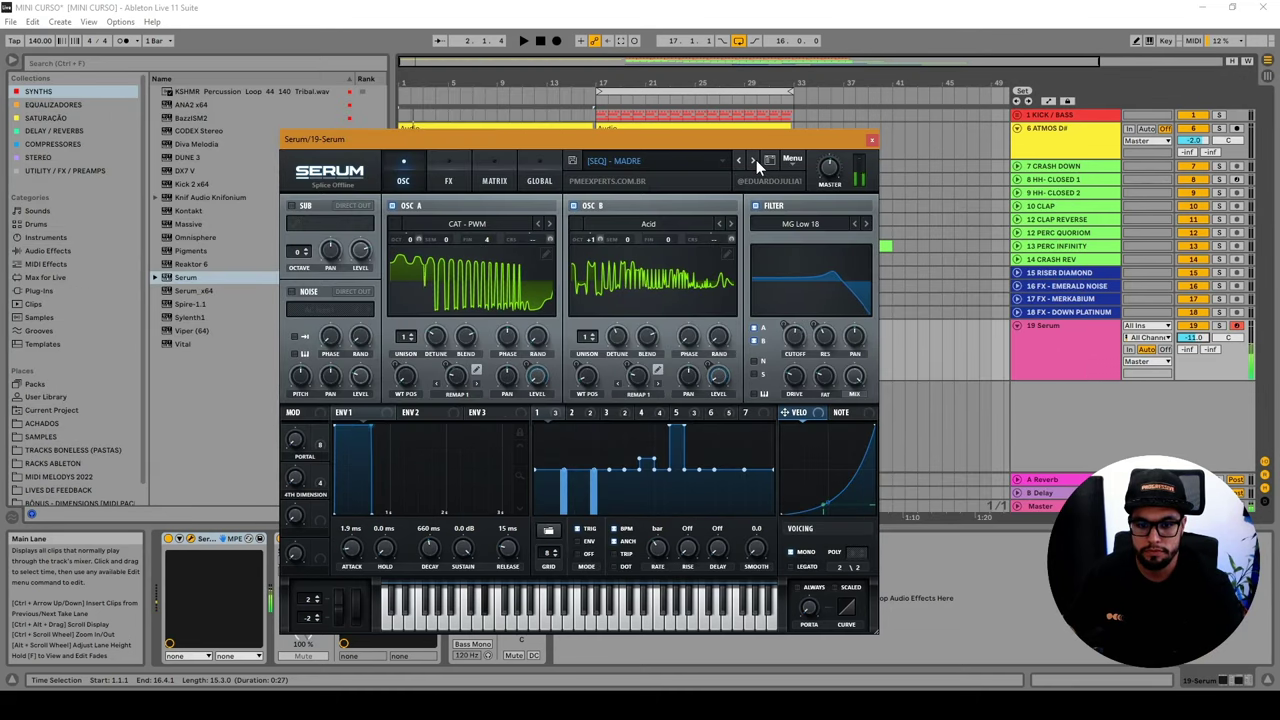
{"action": "left_click", "coordinate": [755, 160]}
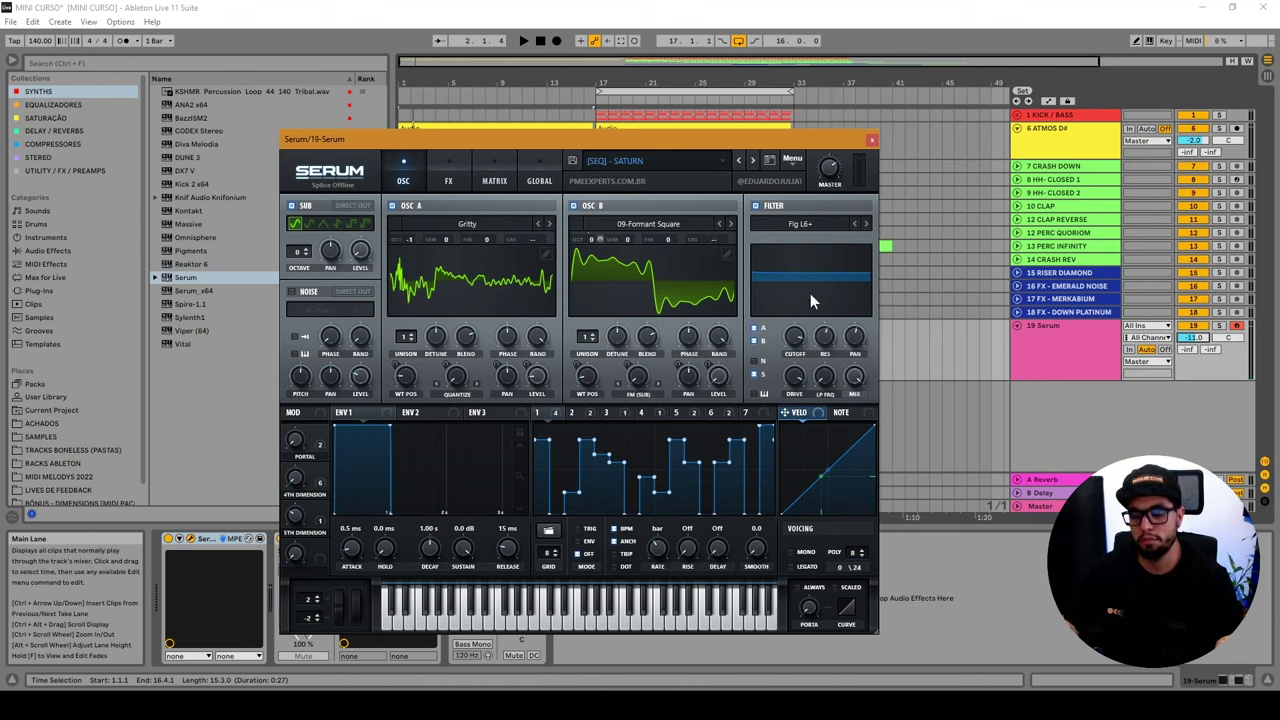
{"action": "left_click", "coordinate": [871, 140]}
Create a sixteen-bar MIDI clip at bar 17 on the Serum track and, with a 1/4 grid, fill it with one sustained D#3 note.
{"action": "left_click_drag", "start_coordinate": [790, 347], "coordinate": [589, 335]}
{"action": "double_click", "coordinate": [601, 337]}
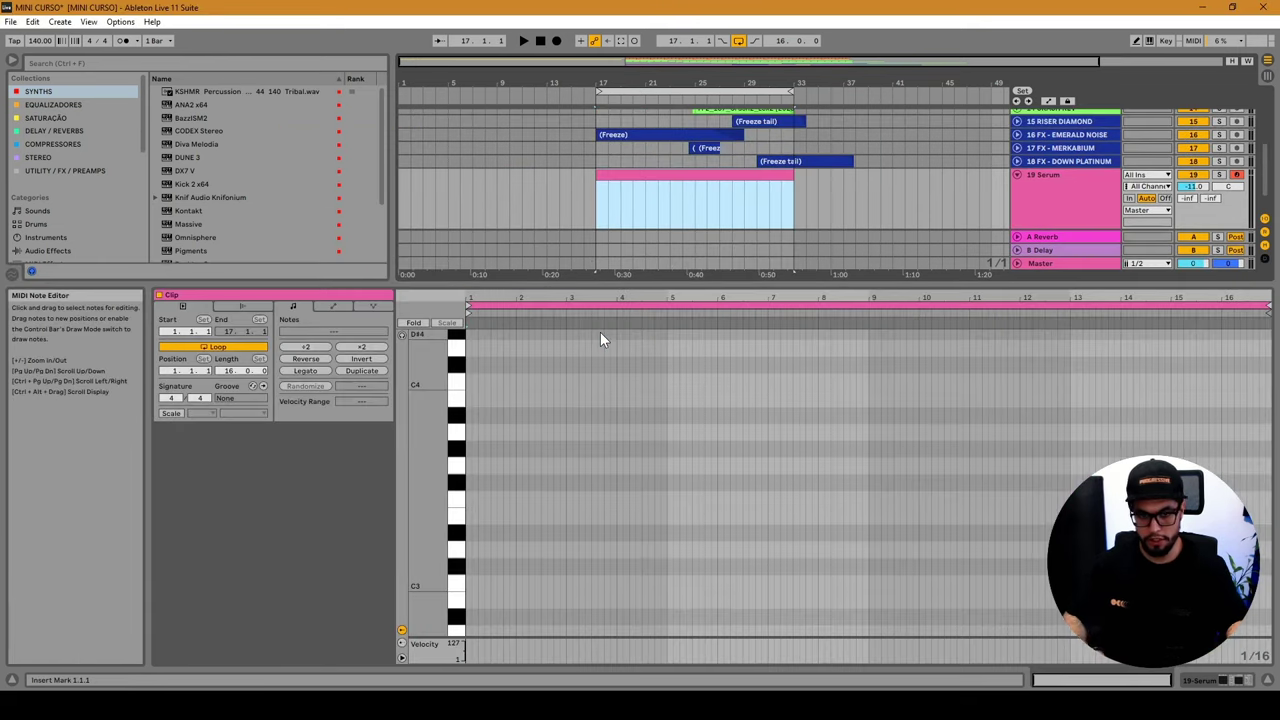
{"action": "right_click", "coordinate": [1080, 400]}
{"action": "left_click", "coordinate": [1098, 406]}
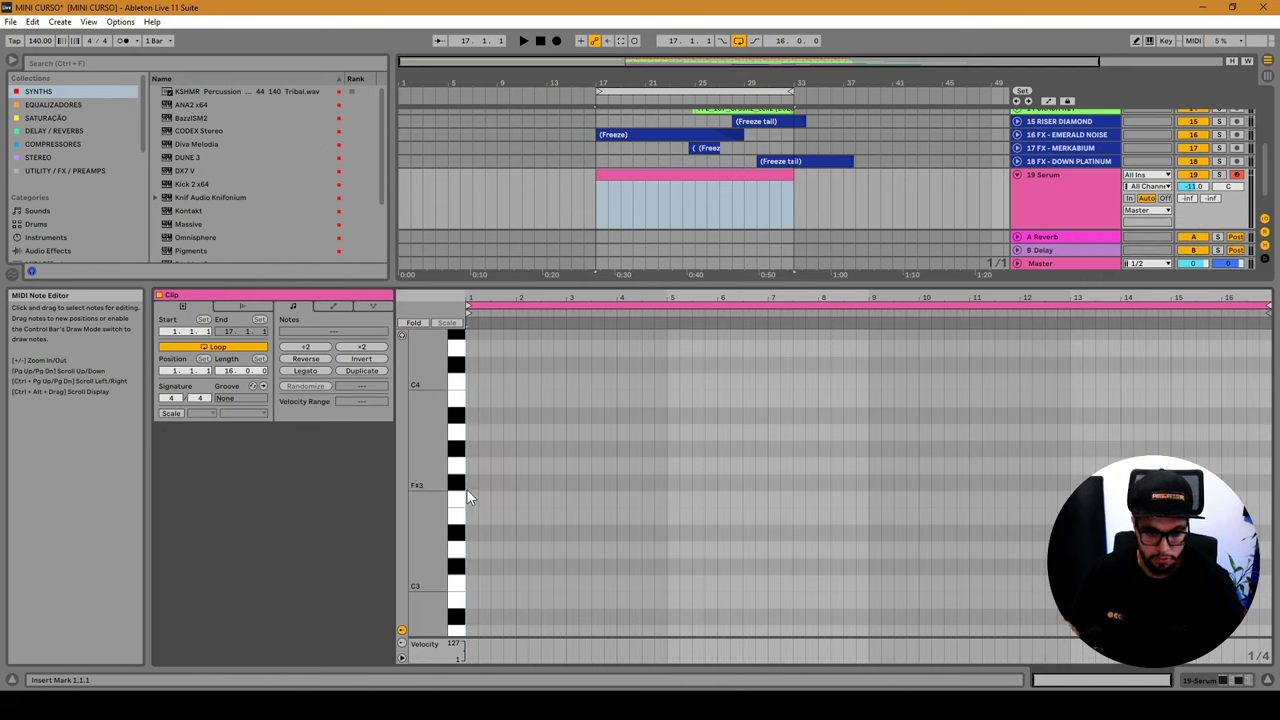
{"action": "double_click", "coordinate": [466, 536]}
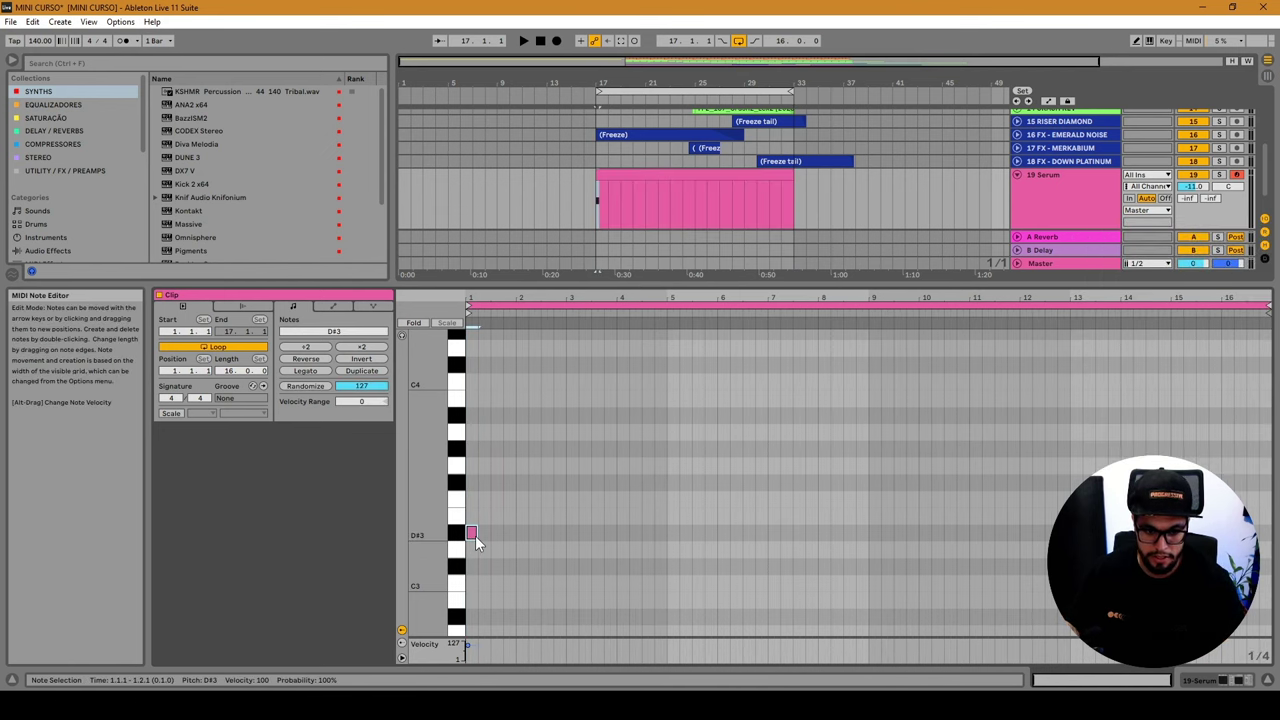
{"action": "left_click_drag", "start_coordinate": [478, 533], "coordinate": [1248, 533]}
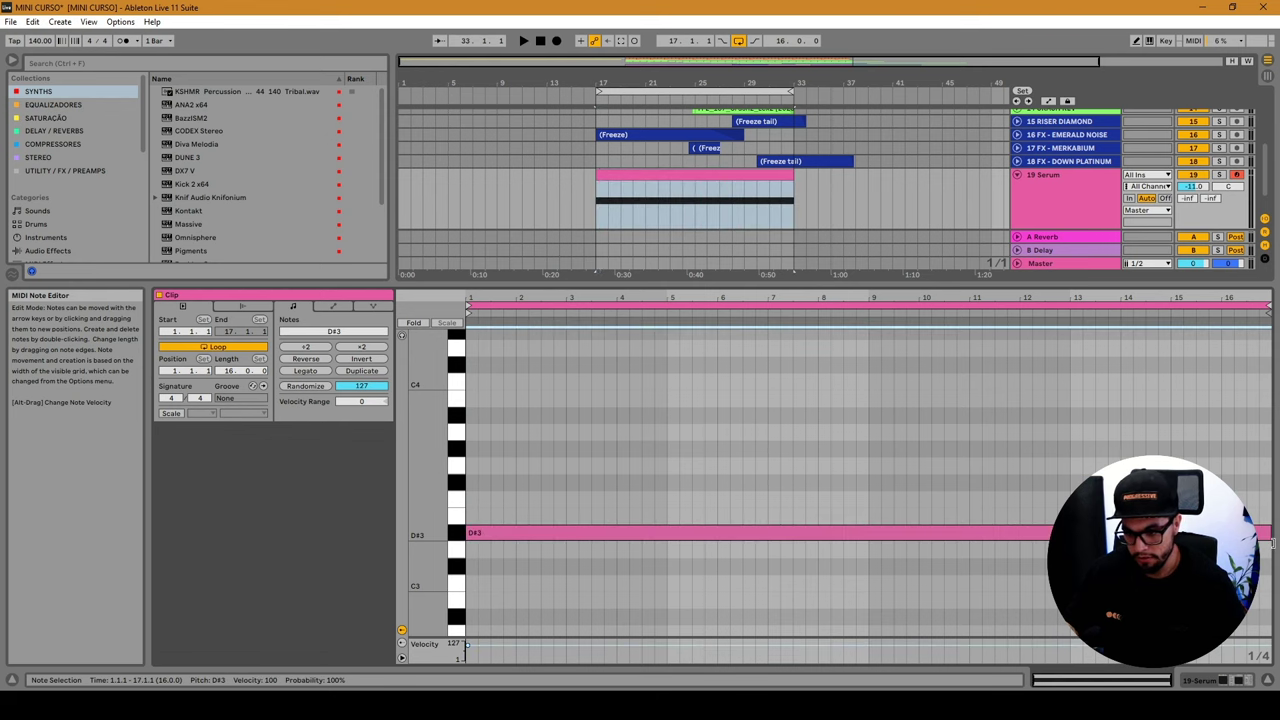
Play the loop from bar 17 to hear the new Serum clip with the other tracks.
{"action": "left_click", "coordinate": [1234, 328]}
{"action": "key", "text": "shift+Tab"}
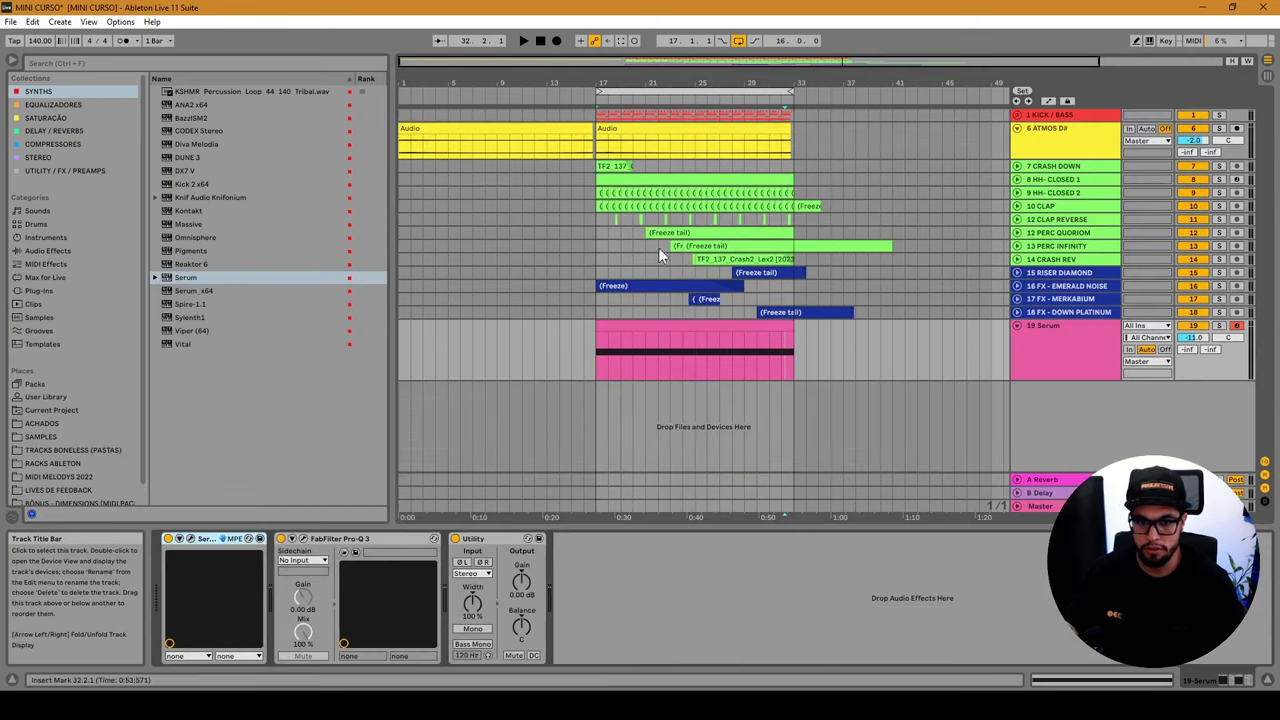
{"action": "left_click", "coordinate": [682, 328]}
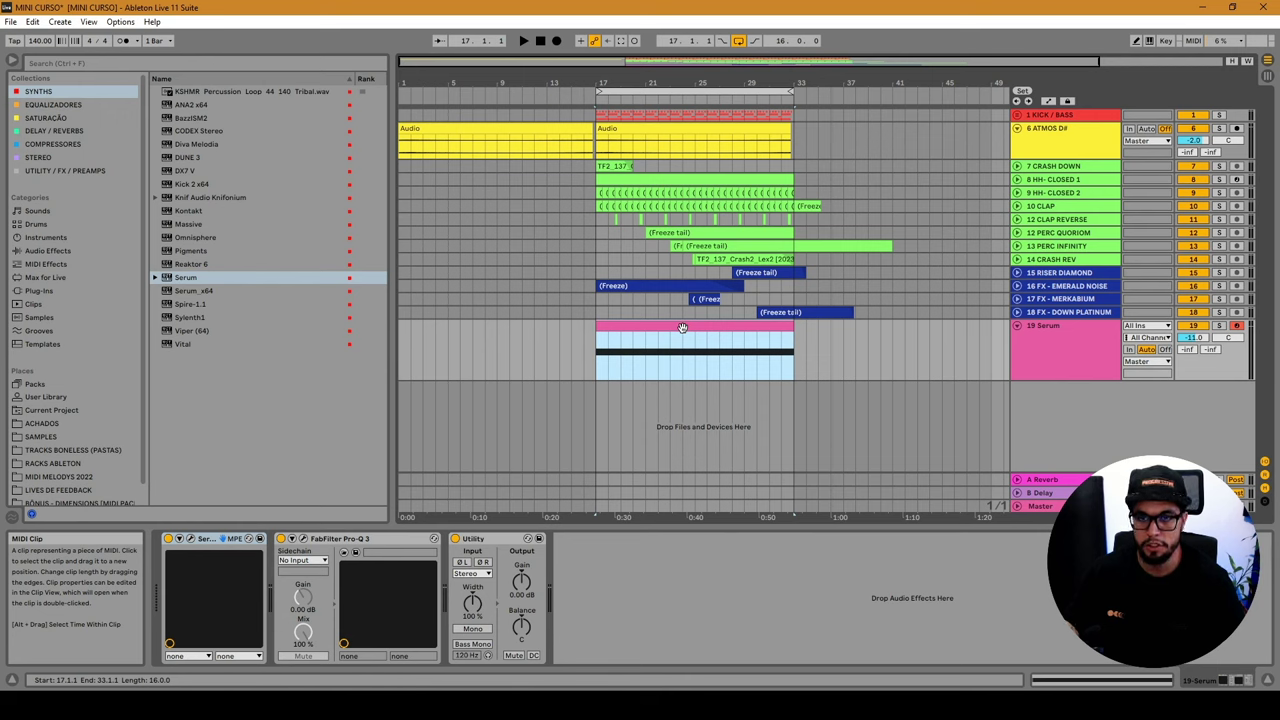
{"action": "key", "text": "space"}
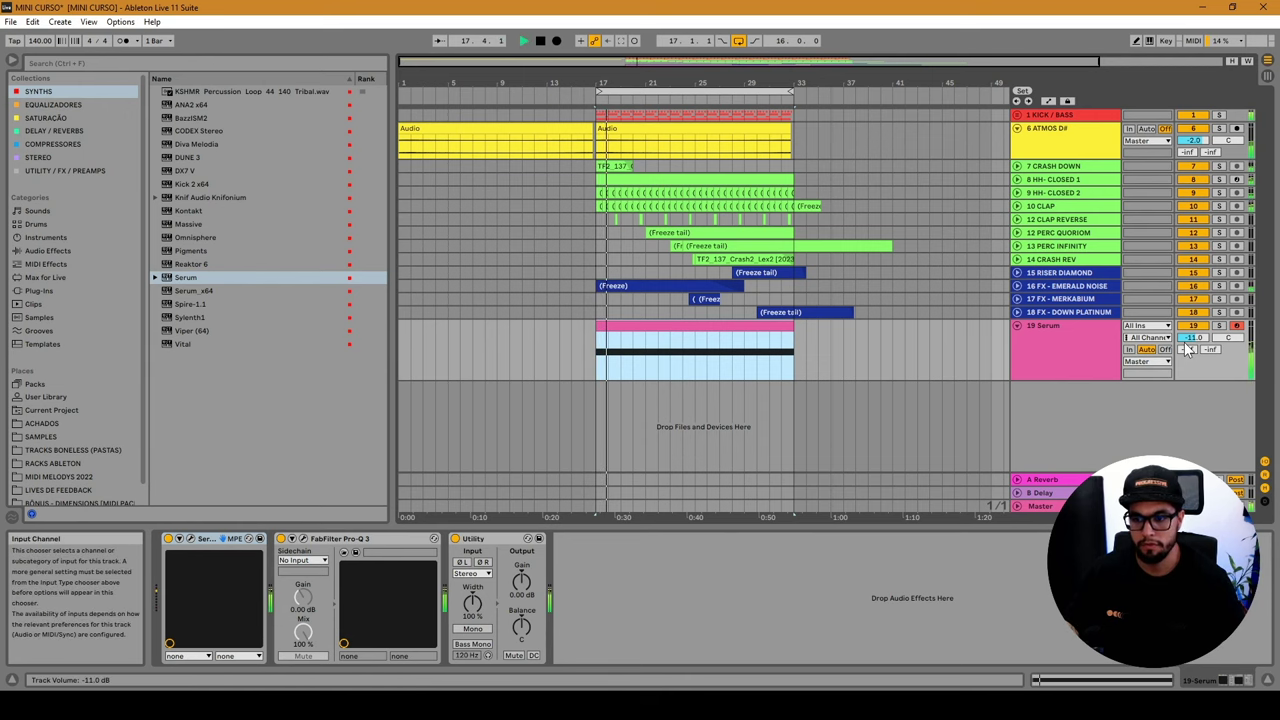
Try the clip's sustained note at D#4 and D#2 during playback, and return it to D#3.
{"action": "double_click", "coordinate": [733, 321]}
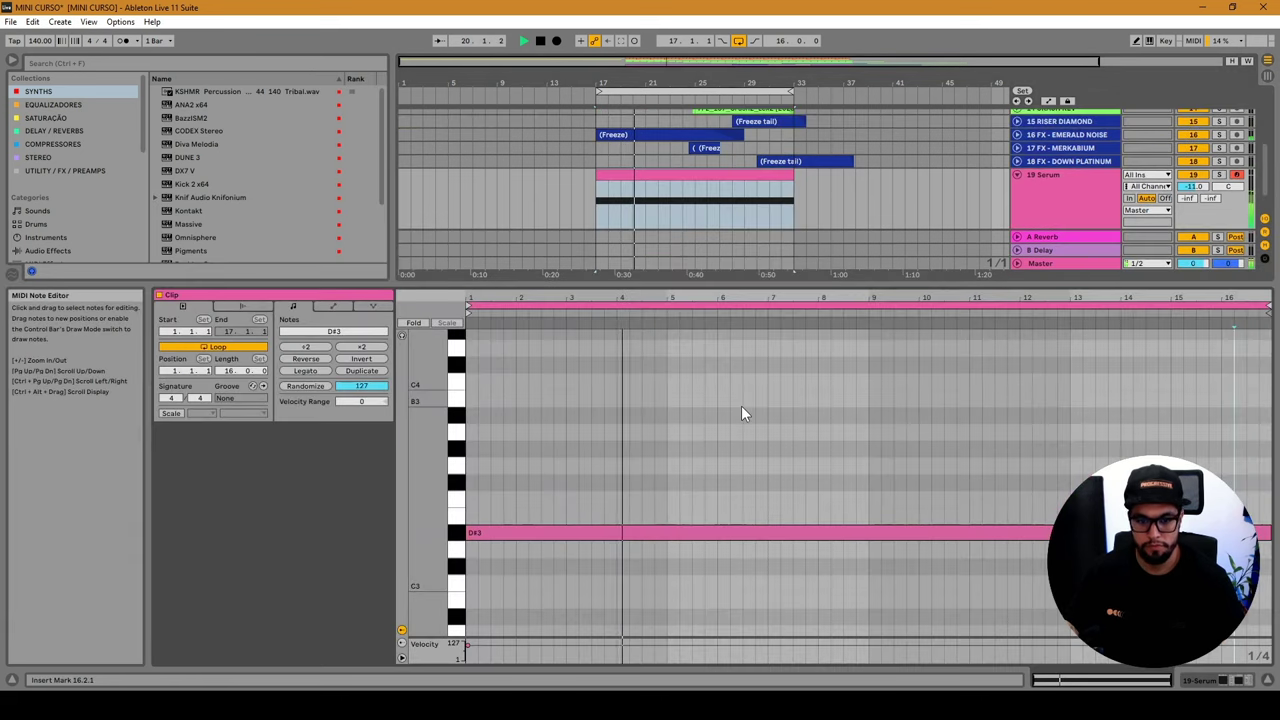
{"action": "key", "text": "shift+Up"}
{"action": "key", "text": "space"}
{"action": "key", "text": "space"}
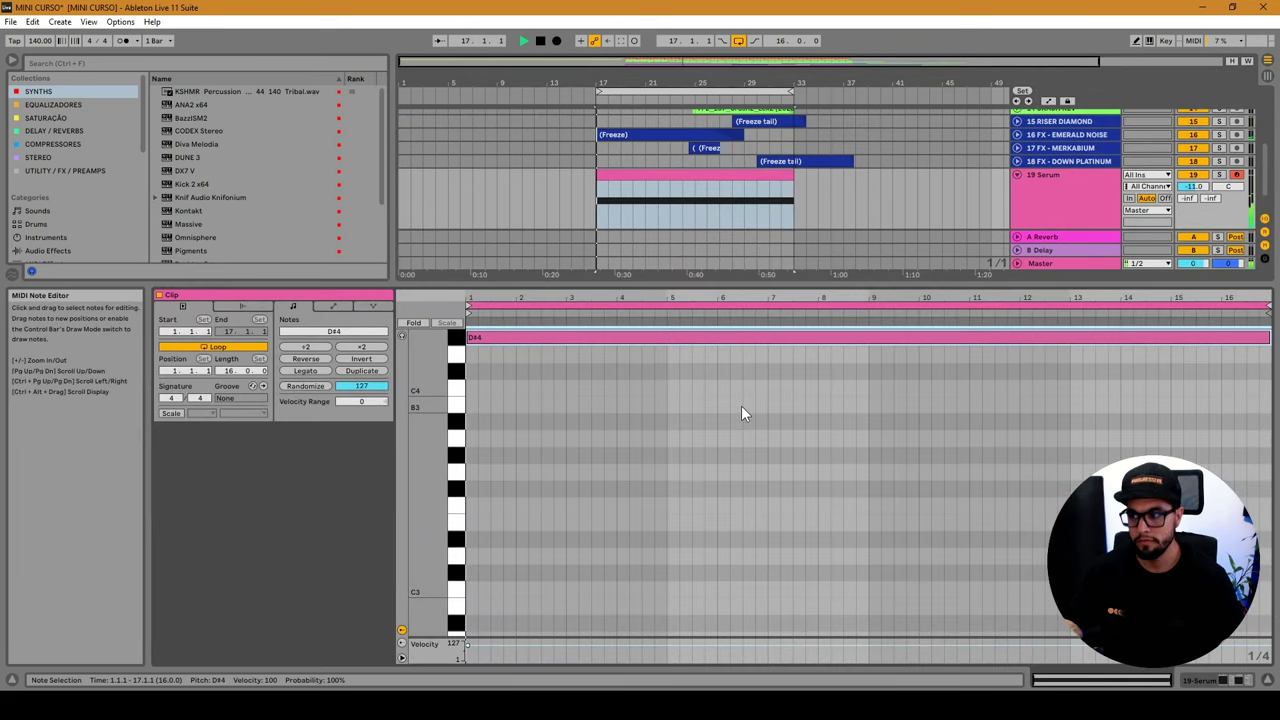
{"action": "key", "text": "shift+Down"}
{"action": "key", "text": "shift+Down"}
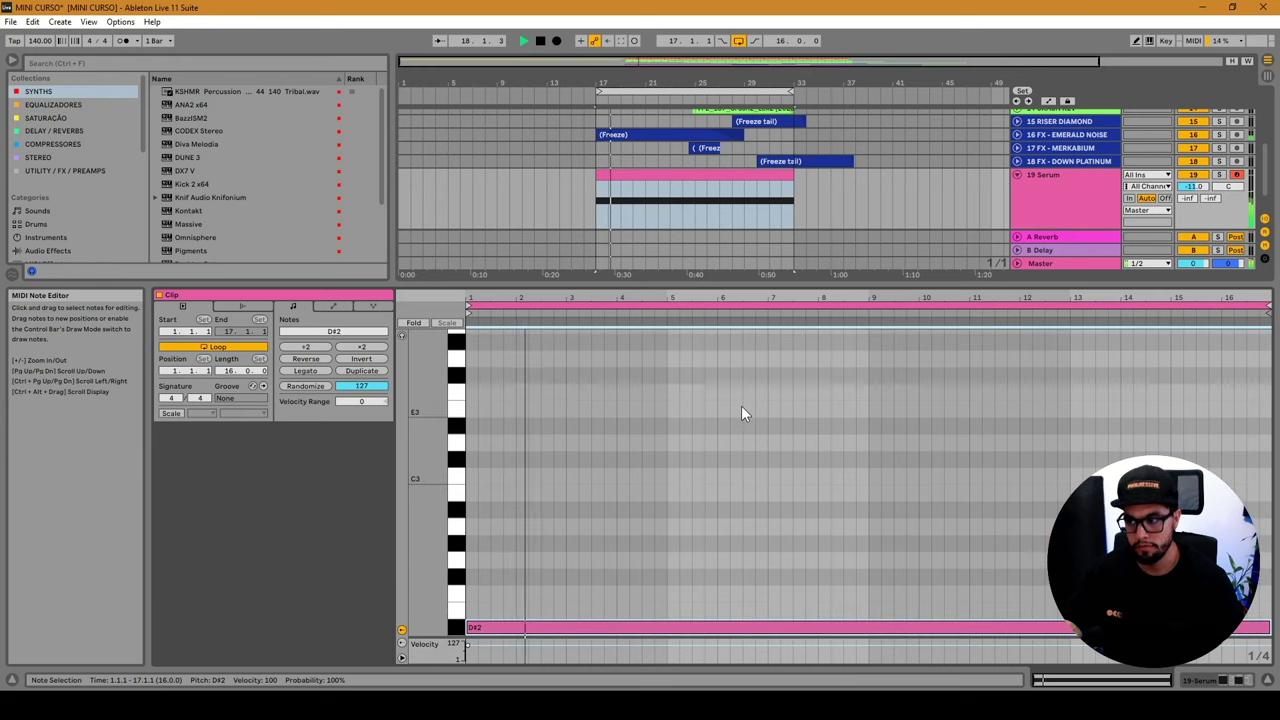
{"action": "key", "text": "space"}
{"action": "key", "text": "space"}
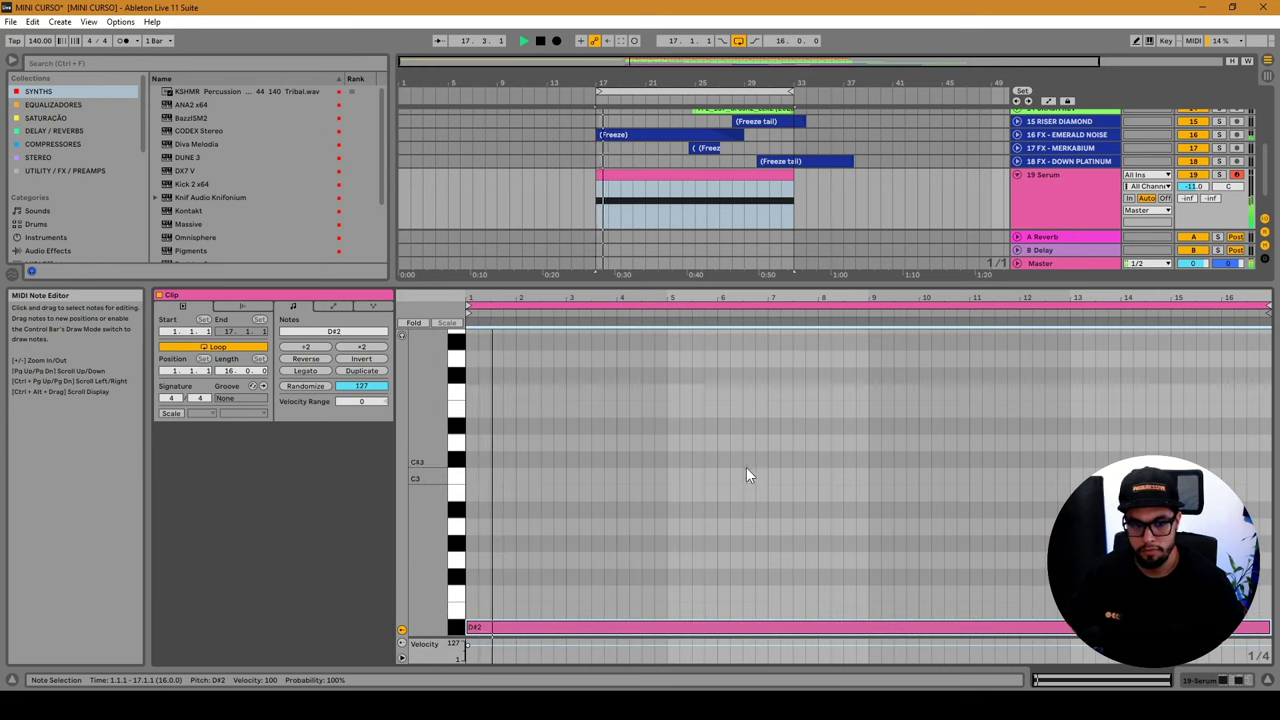
{"action": "key", "text": "shift+Up"}
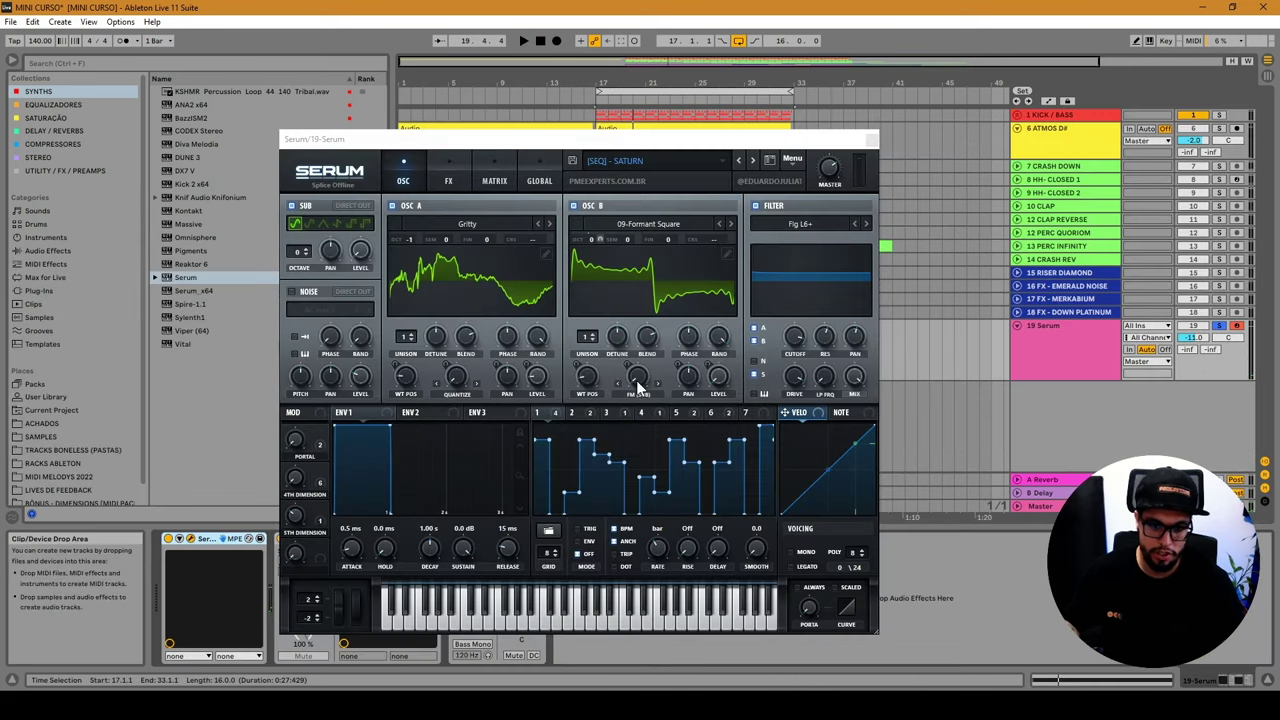
Set the rate of Serum's LFO 1 to 2 bar during playback and raise the track's volume to -9.1 dB.
{"action": "left_click", "coordinate": [588, 414]}
{"action": "key", "text": "space"}
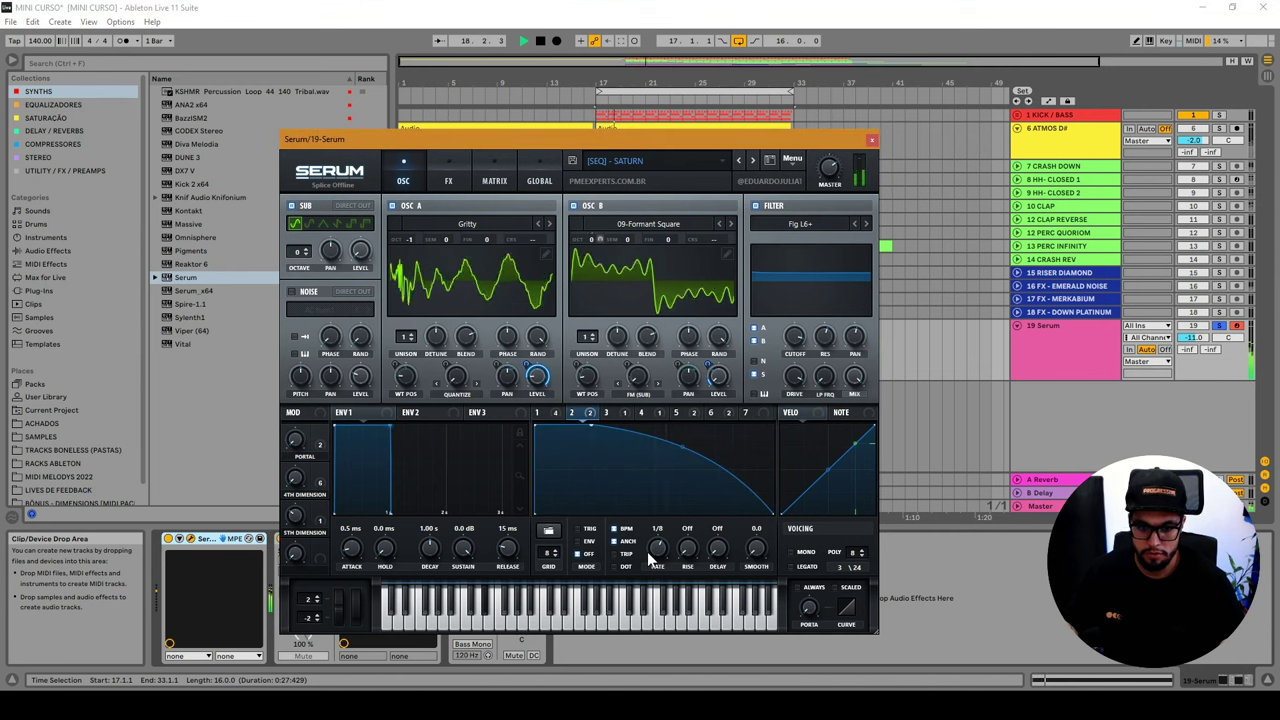
{"action": "left_click", "coordinate": [556, 414]}
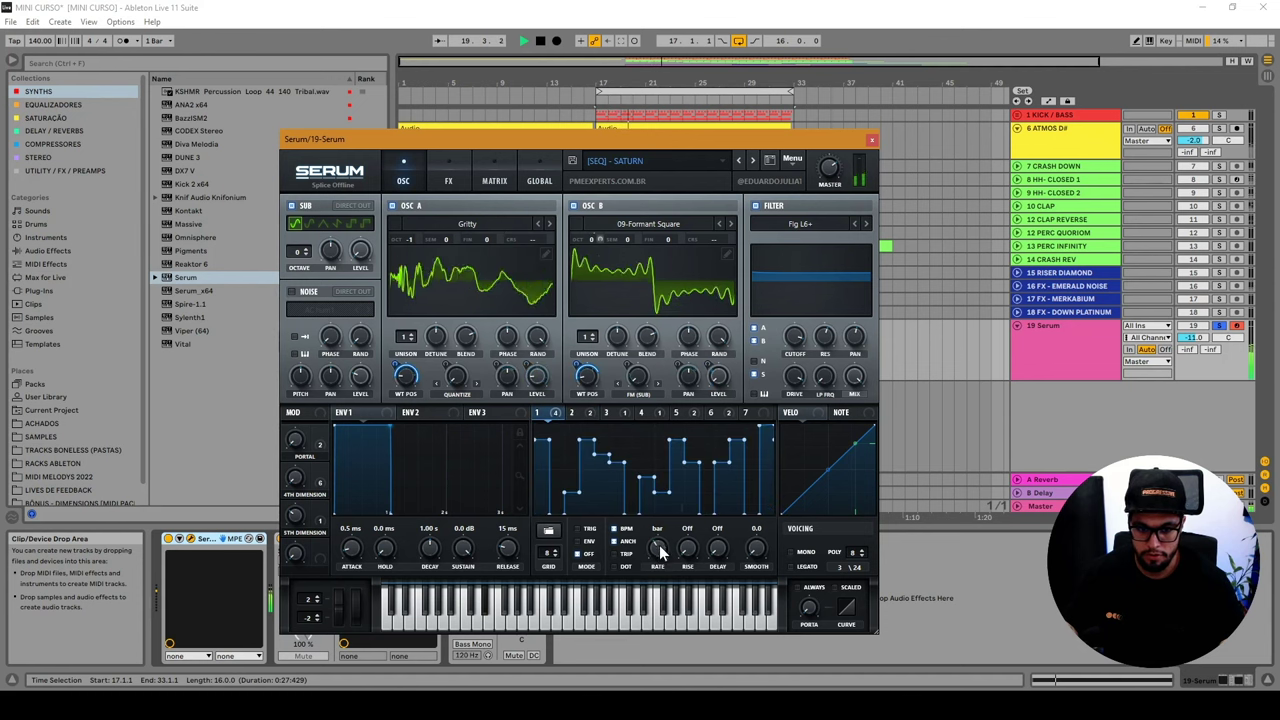
{"action": "left_click_drag", "start_coordinate": [658, 549], "coordinate": [660, 565]}
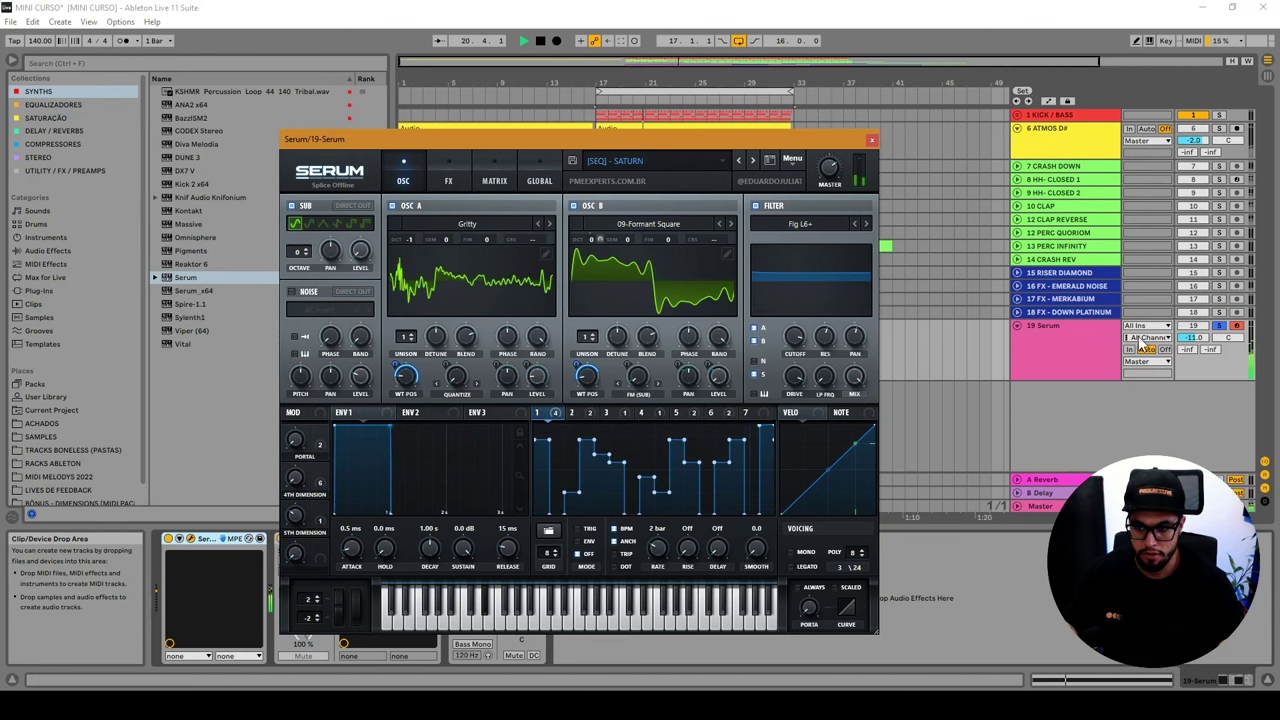
{"action": "left_click", "coordinate": [215, 538]}
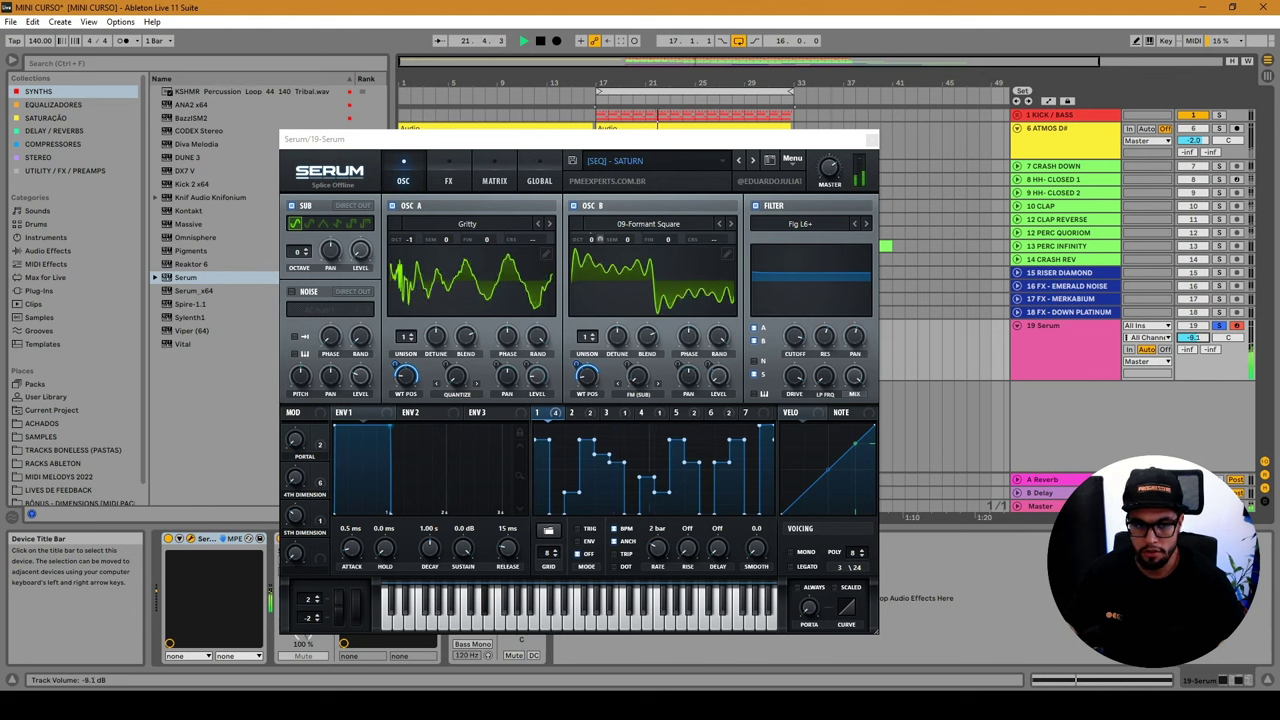
Try out Serum's PORTAL, 4TH DIMENSION and 5TH DIMENSION macros while the soloed track plays.
{"action": "left_click", "coordinate": [295, 440]}
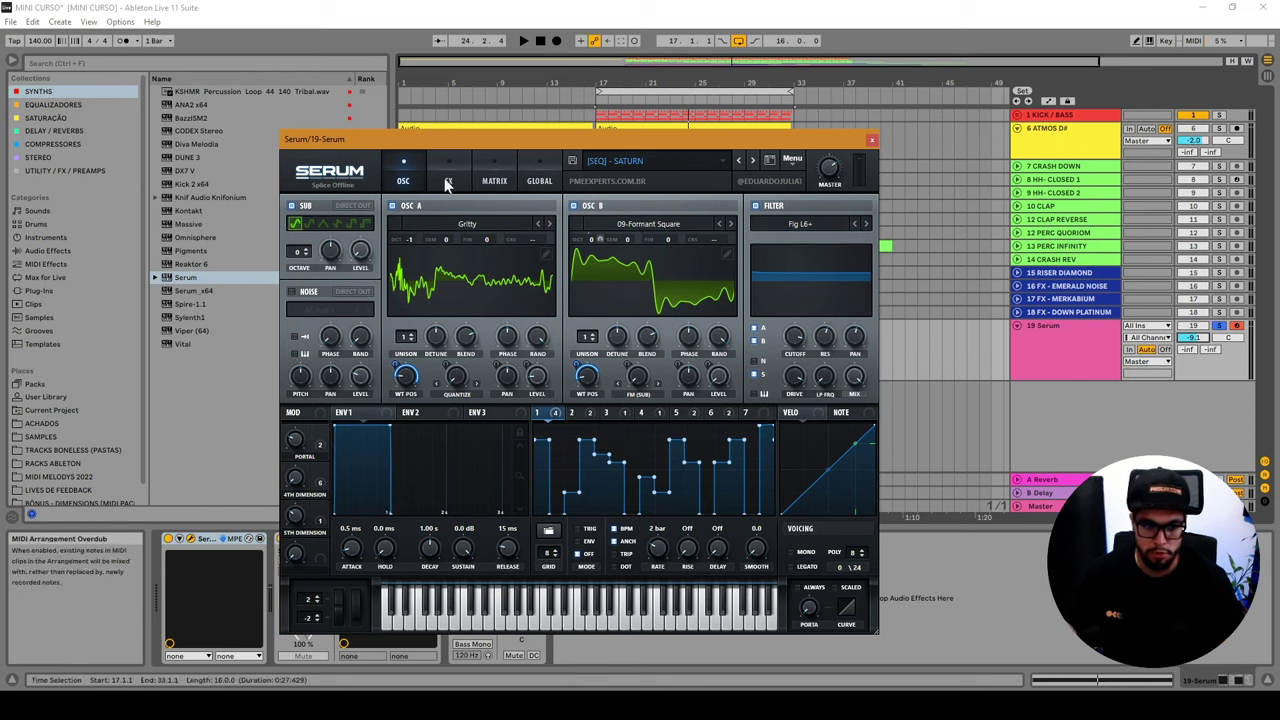
{"action": "key", "text": "space"}
{"action": "mouse_move", "coordinate": [298, 440]}
{"action": "left_click_drag", "start_coordinate": [298, 440], "coordinate": [302, 483]}
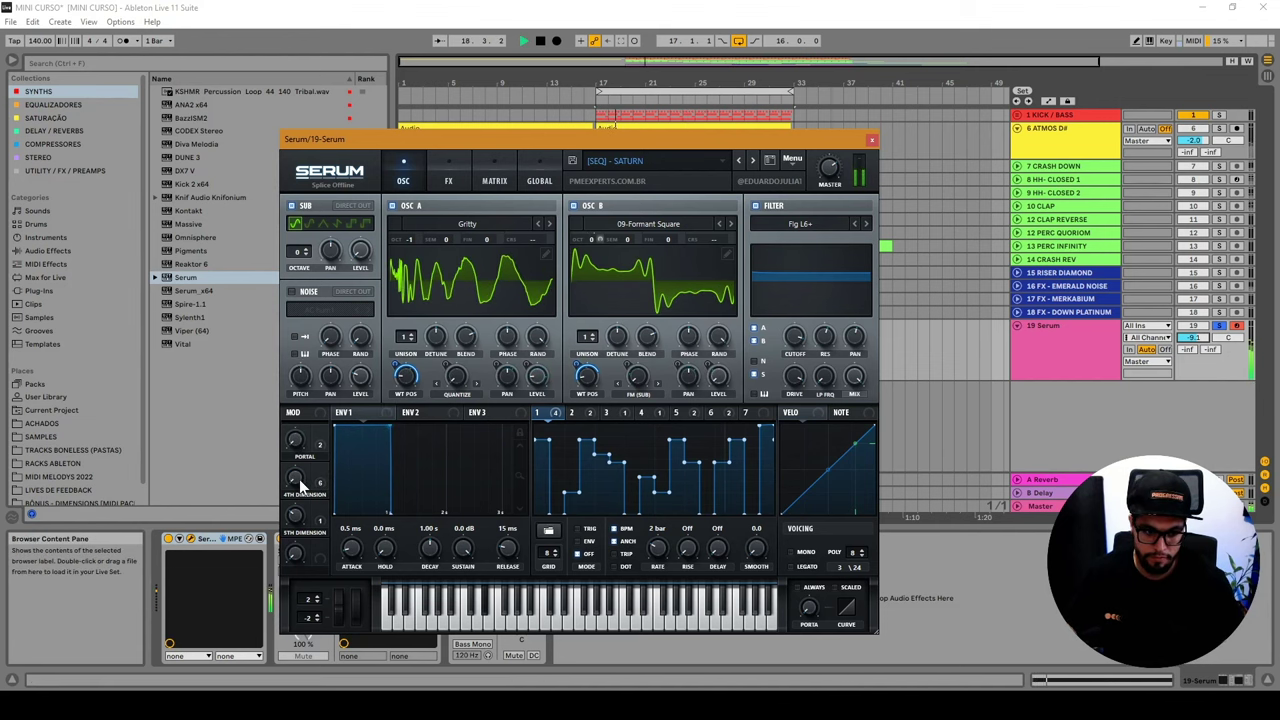
{"action": "mouse_move", "coordinate": [305, 497]}
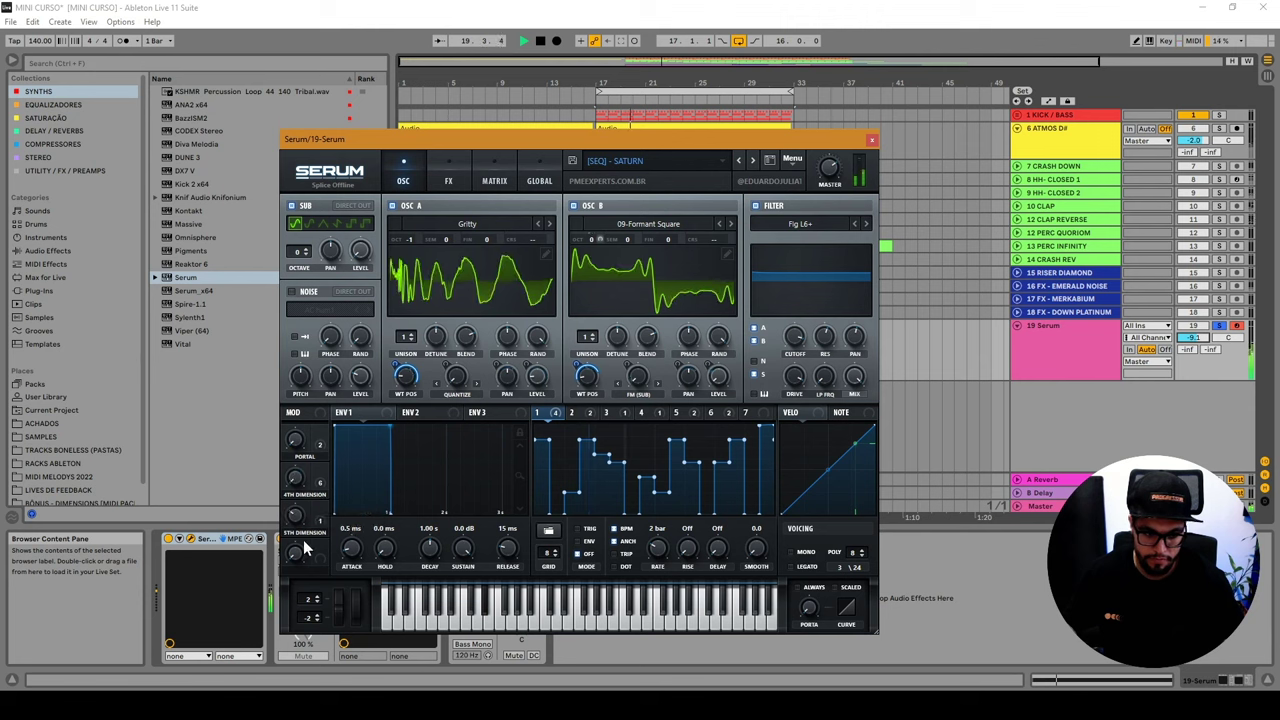
{"action": "left_click_drag", "start_coordinate": [295, 516], "coordinate": [296, 528]}
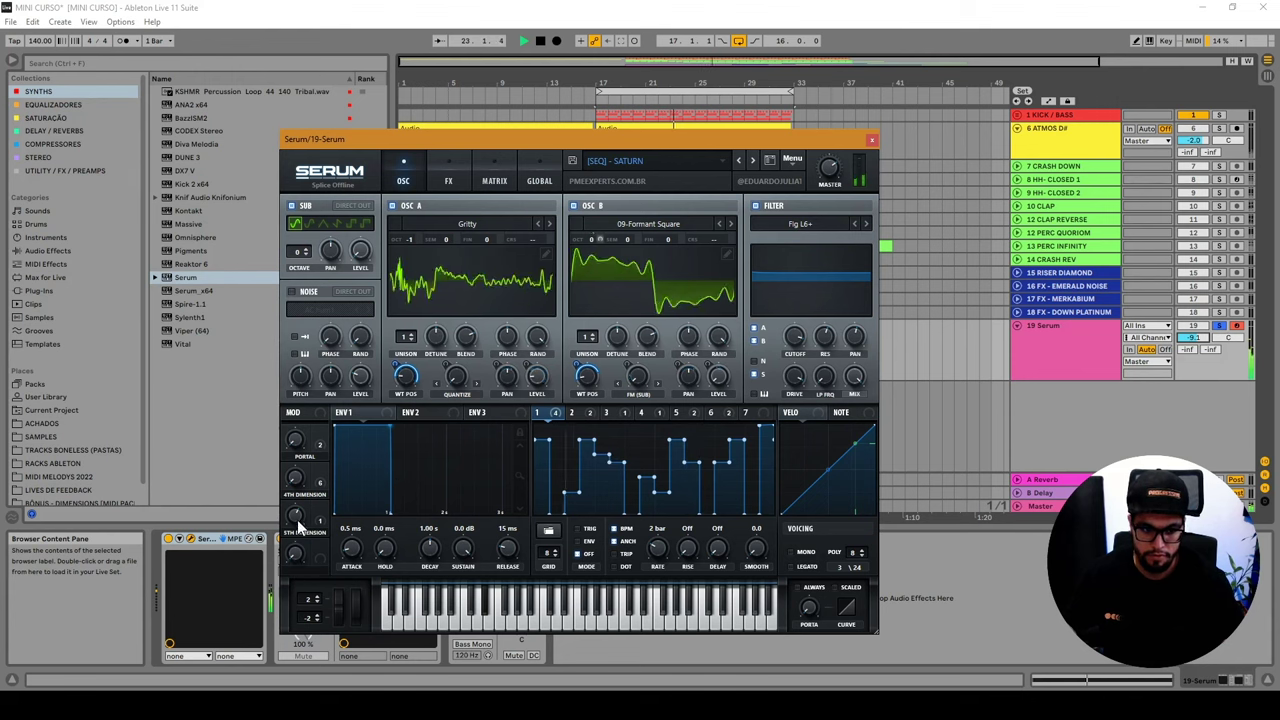
{"action": "left_click_drag", "start_coordinate": [297, 520], "coordinate": [313, 630]}
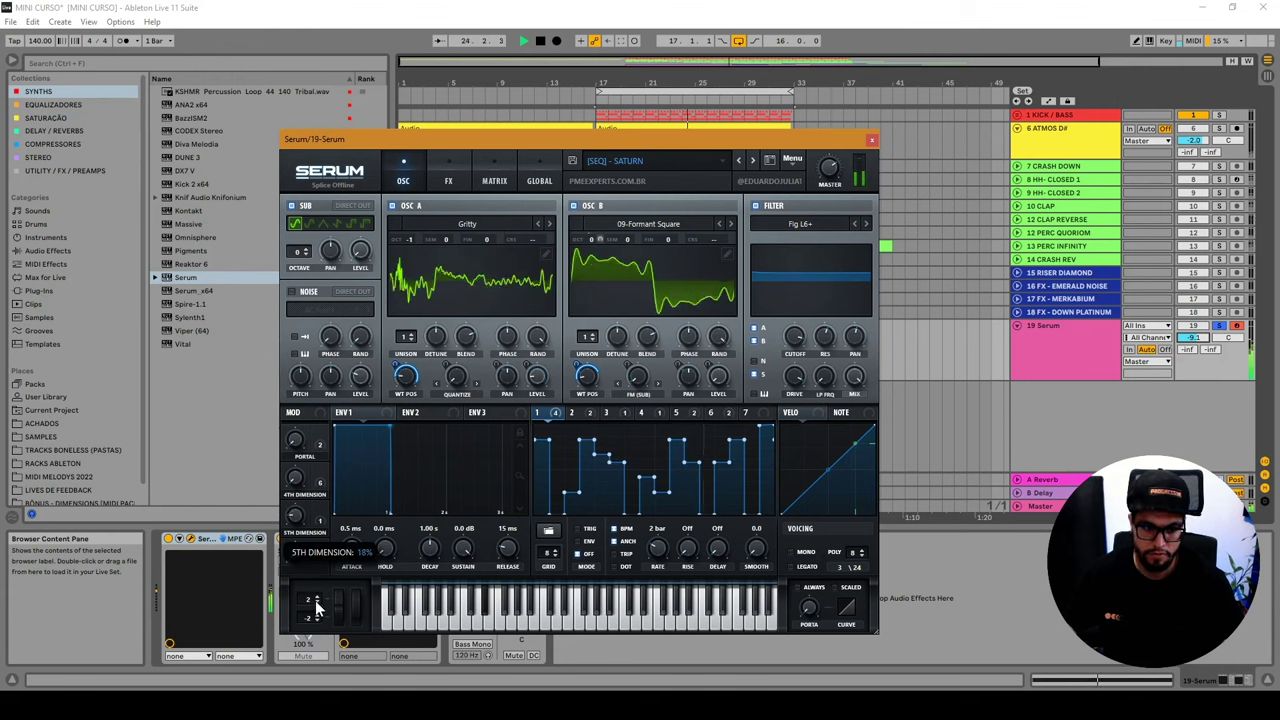
Unsolo the Serum track and try sweeping its main filter cutoff while the full loop plays.
{"action": "left_click", "coordinate": [1220, 333]}
{"action": "key", "text": "space"}
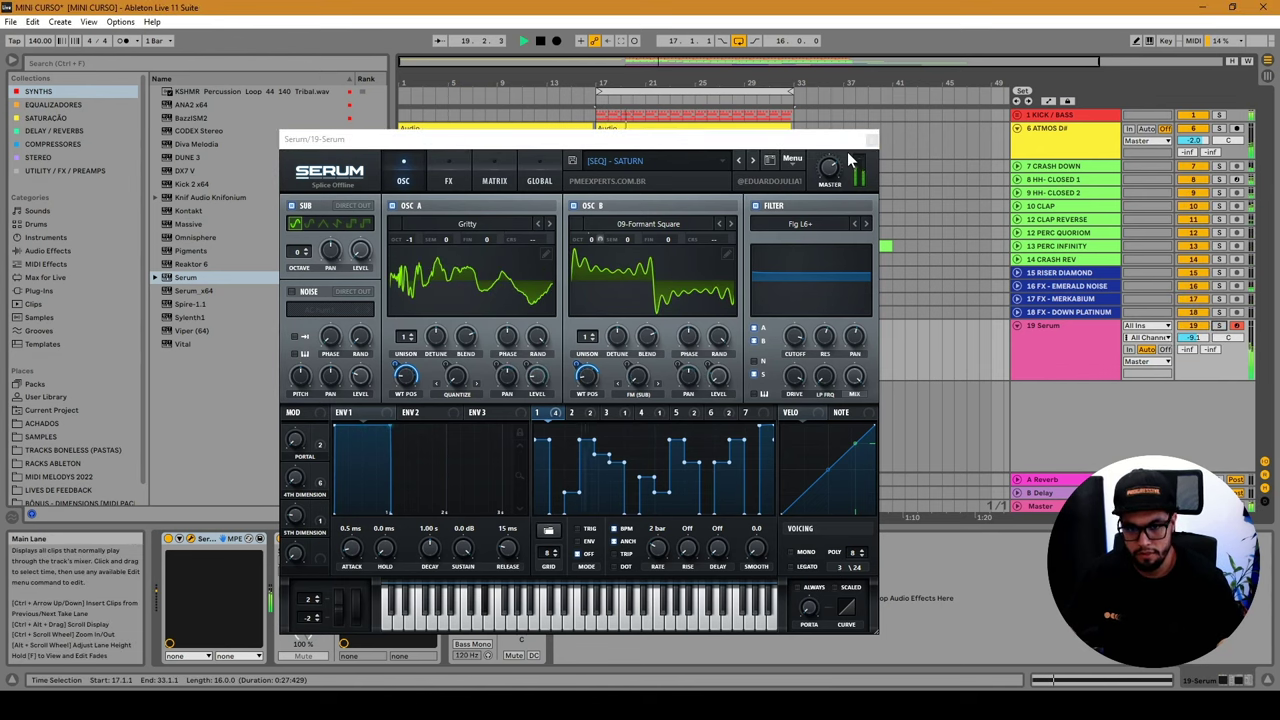
{"action": "left_click", "coordinate": [797, 332]}
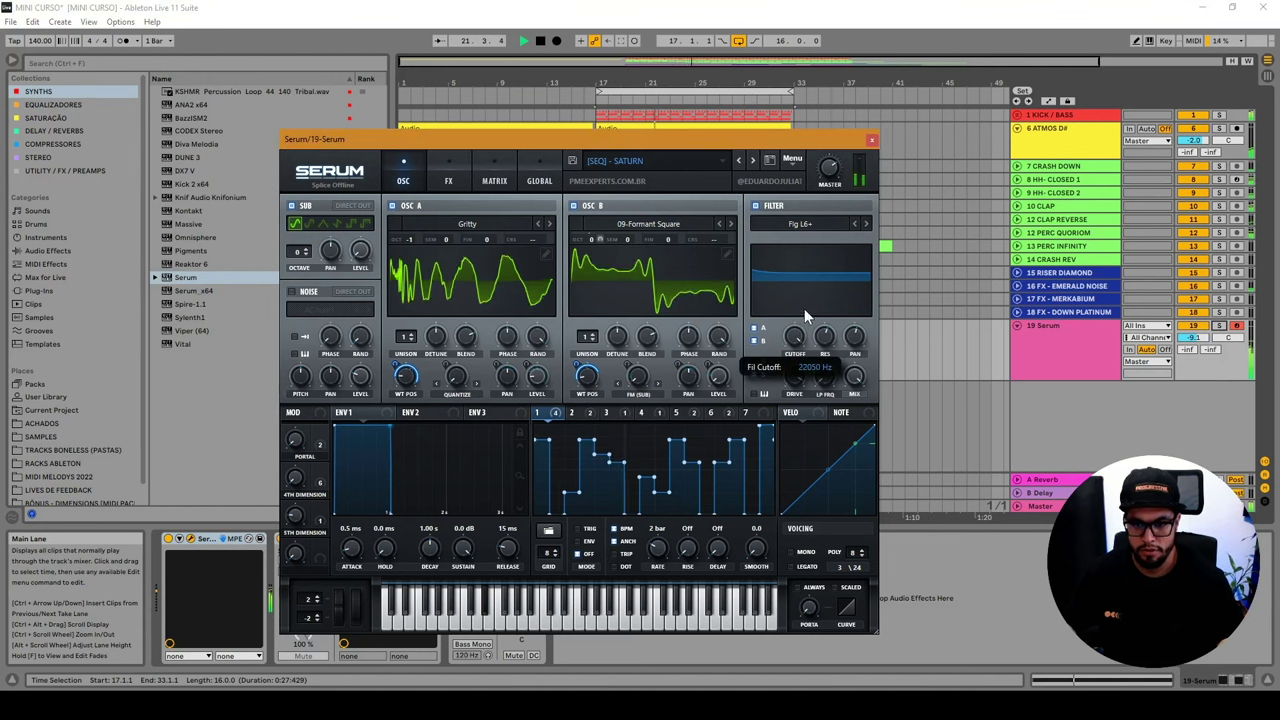
{"action": "left_click_drag", "start_coordinate": [804, 312], "coordinate": [808, 425]}
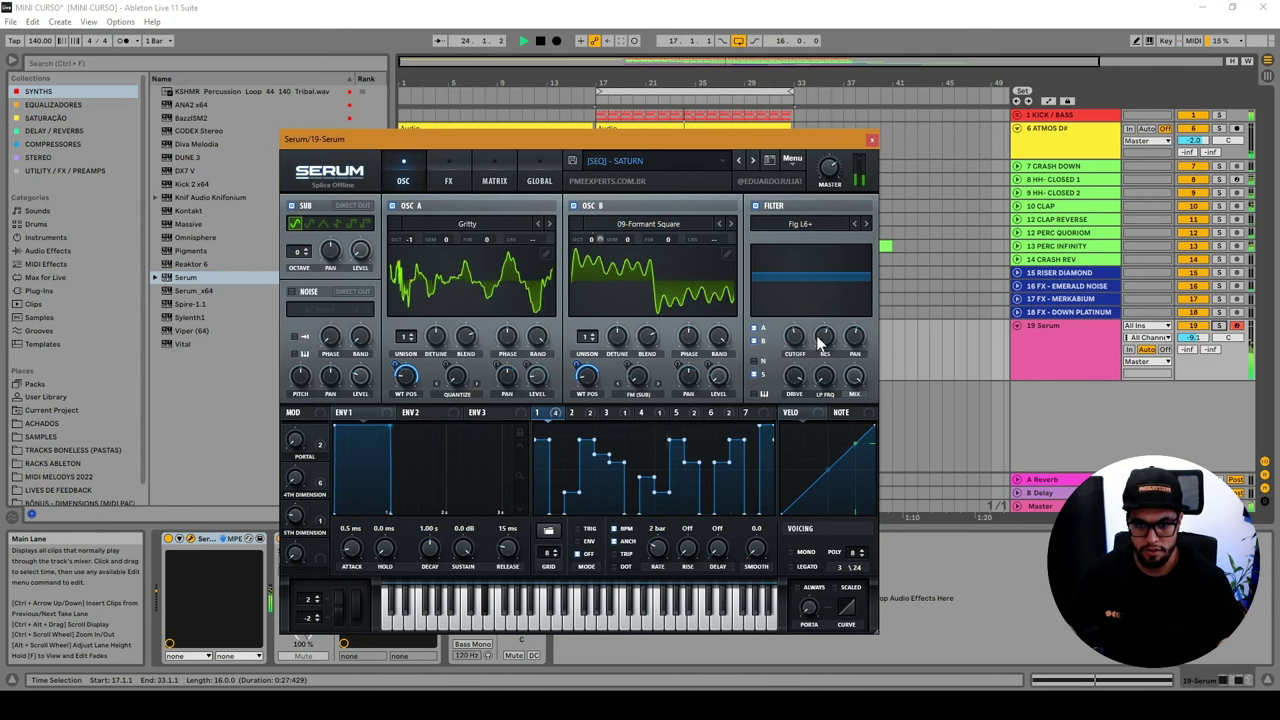
Adjust the cutoff of Serum's Band 12 effects filter and its LFO 1 modulation amount, and close the plug-in window.
{"action": "left_click", "coordinate": [460, 184]}
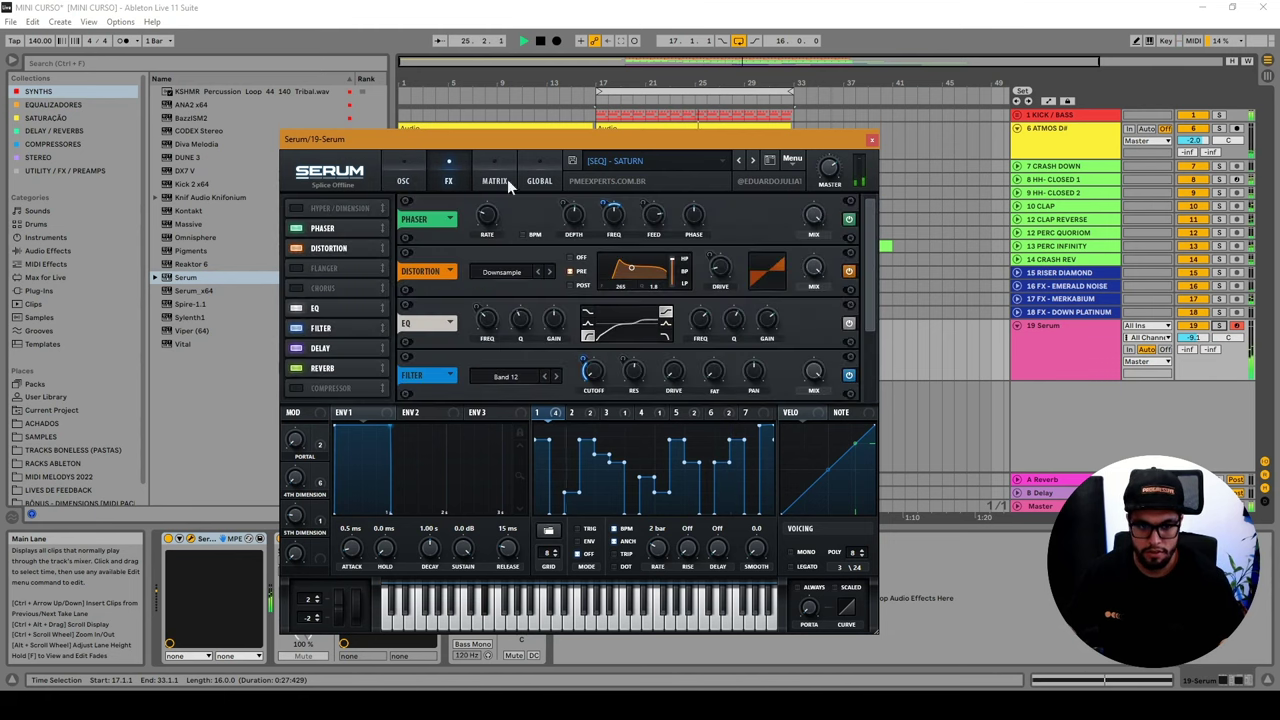
{"action": "mouse_move", "coordinate": [603, 375]}
{"action": "left_mouse_down"}
{"action": "mouse_move", "coordinate": [609, 327]}
{"action": "mouse_move", "coordinate": [593, 405]}
{"action": "mouse_move", "coordinate": [598, 386]}
{"action": "left_mouse_up"}
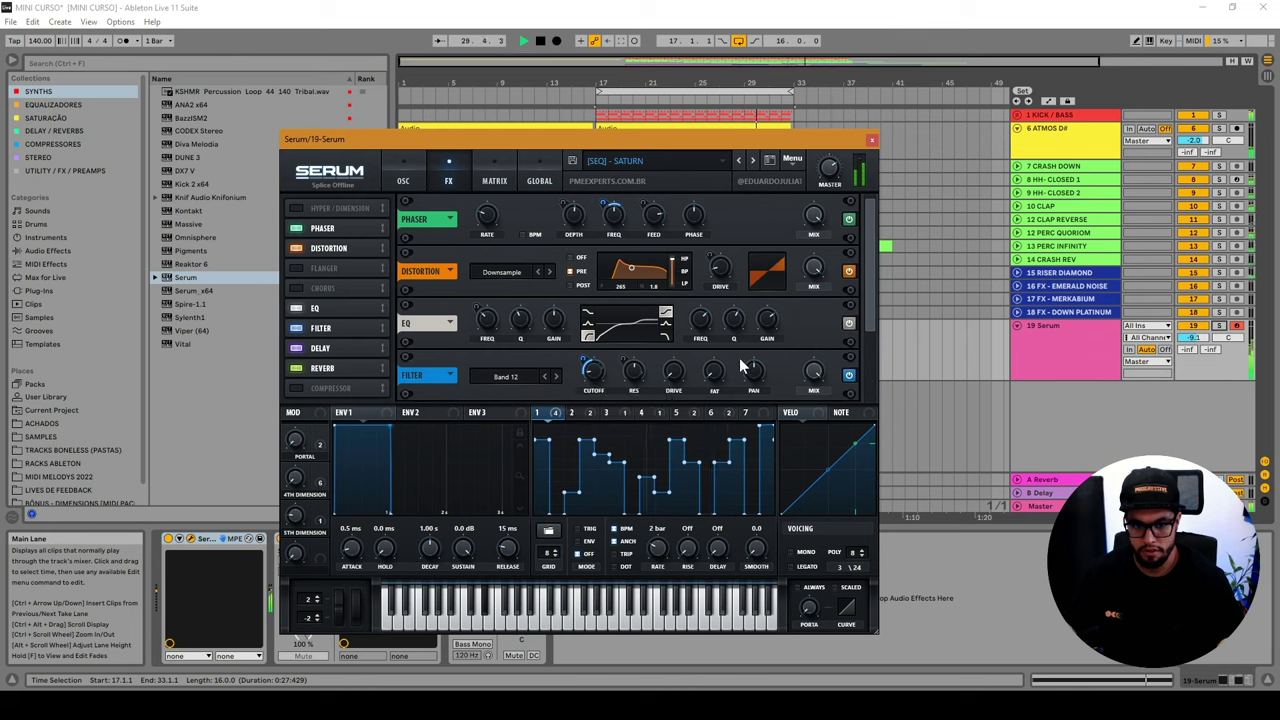
{"action": "mouse_move", "coordinate": [589, 366]}
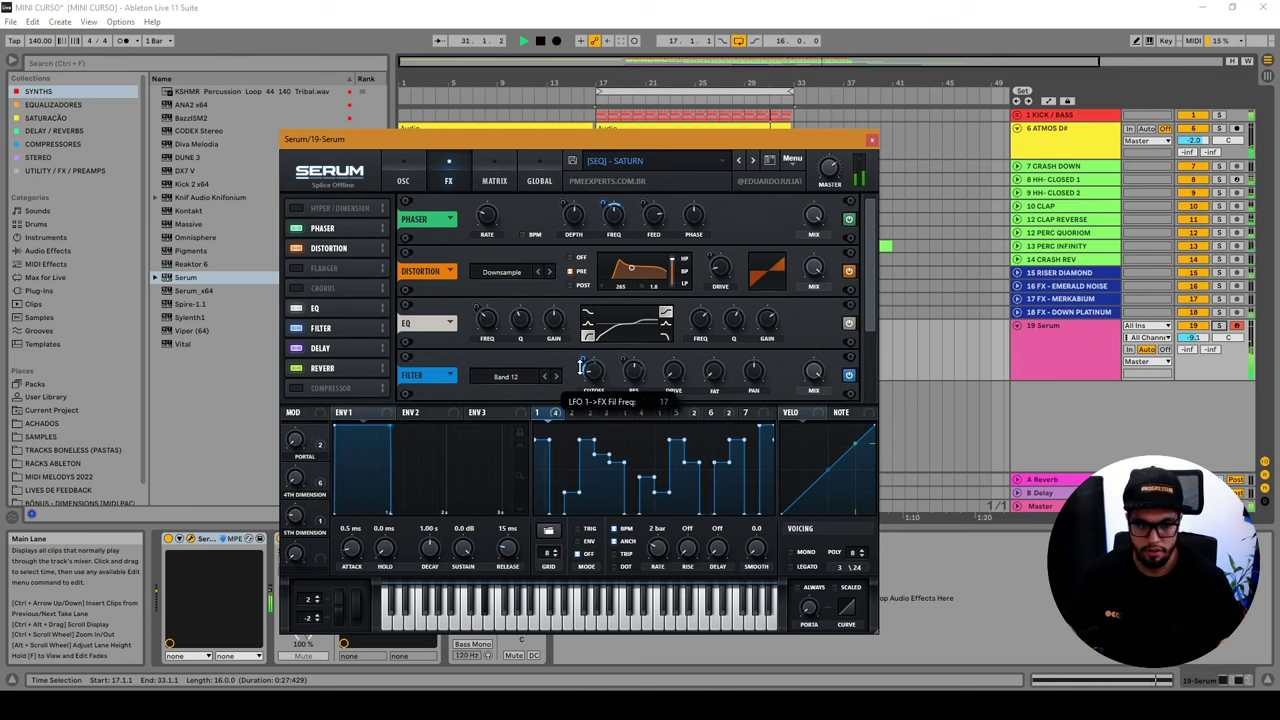
{"action": "left_click_drag", "start_coordinate": [587, 366], "coordinate": [587, 358]}
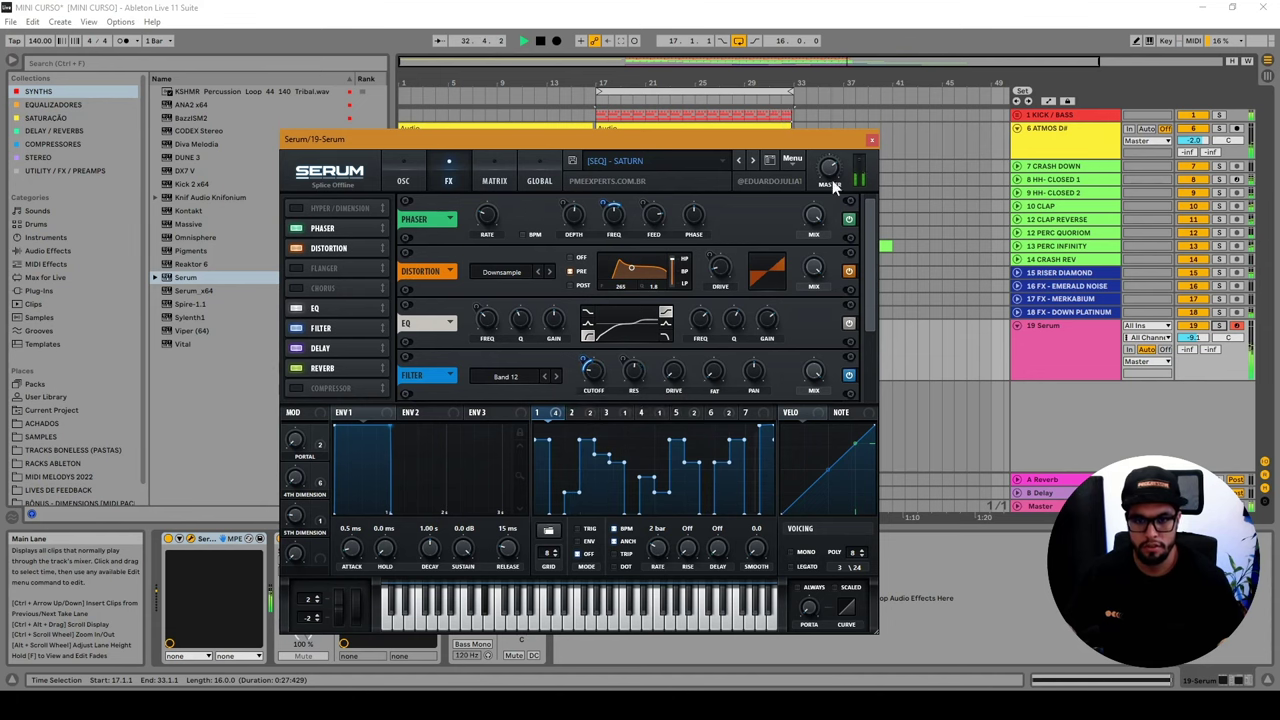
{"action": "left_click", "coordinate": [872, 140]}
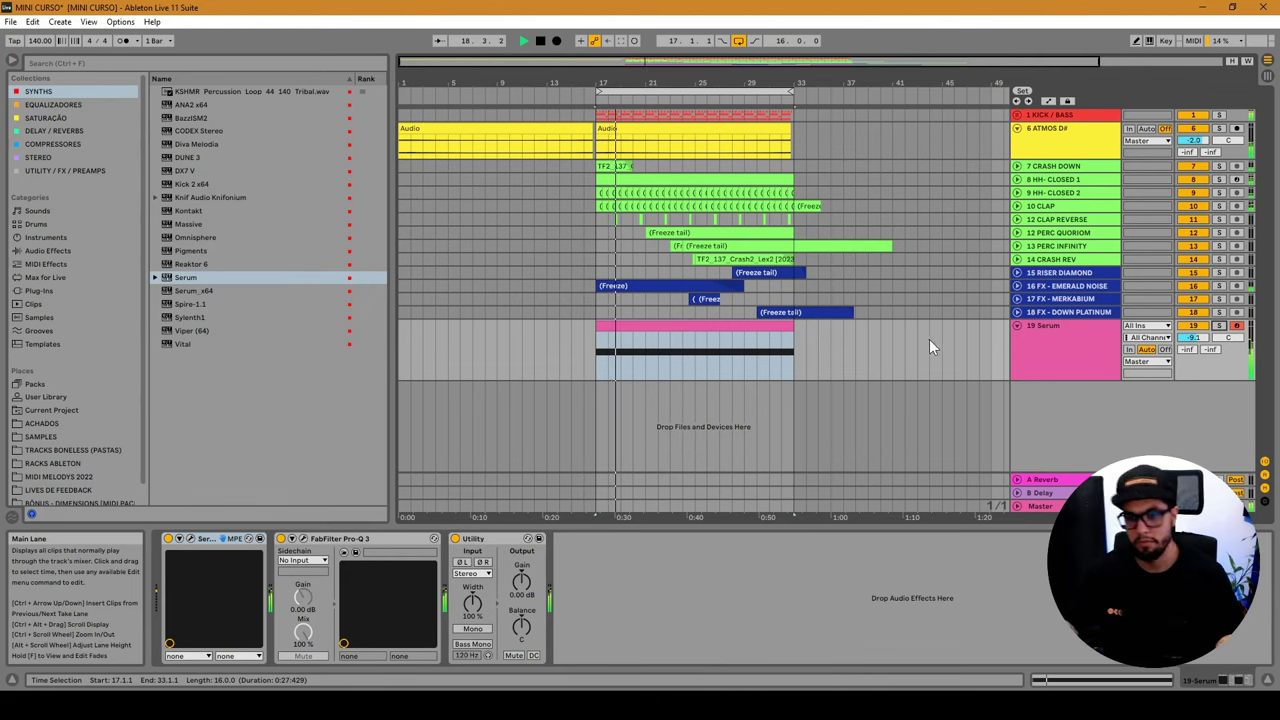
Reopen Serum's plug-in window, rename the track as "# SEQ - SATURN" and set its volume to -13 dB.
{"action": "left_click", "coordinate": [190, 539]}
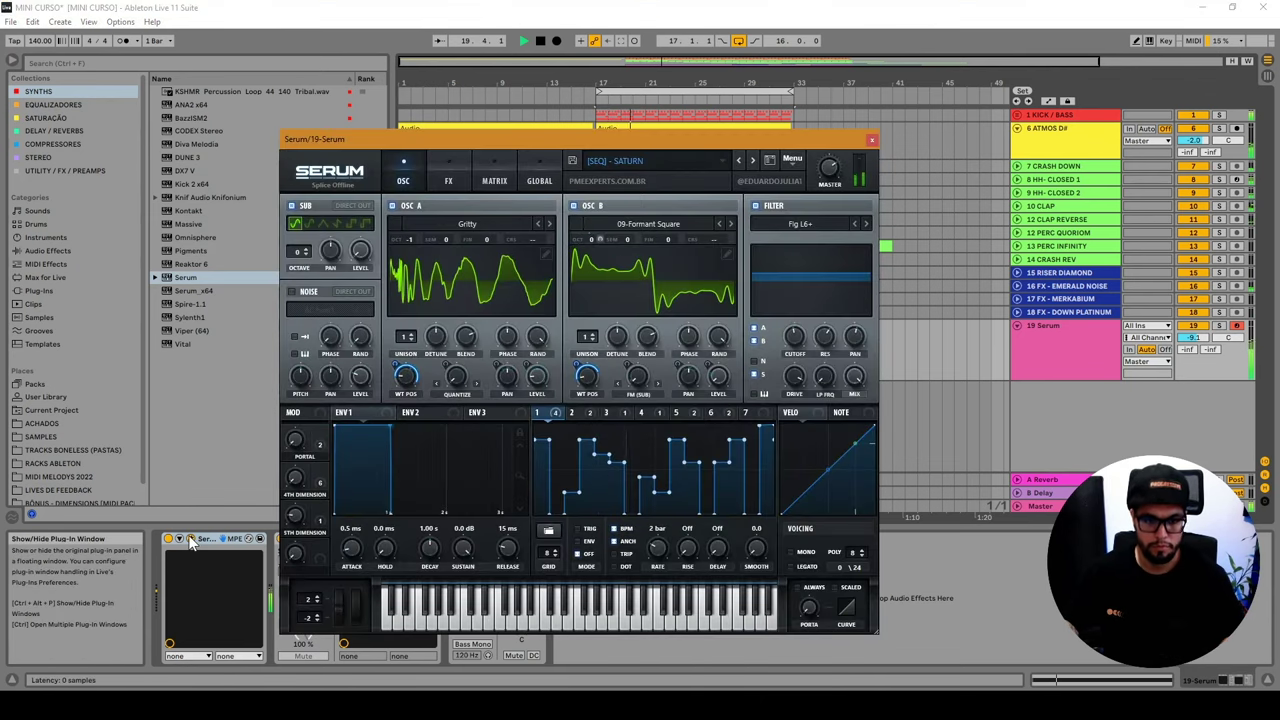
{"action": "left_click", "coordinate": [1080, 362]}
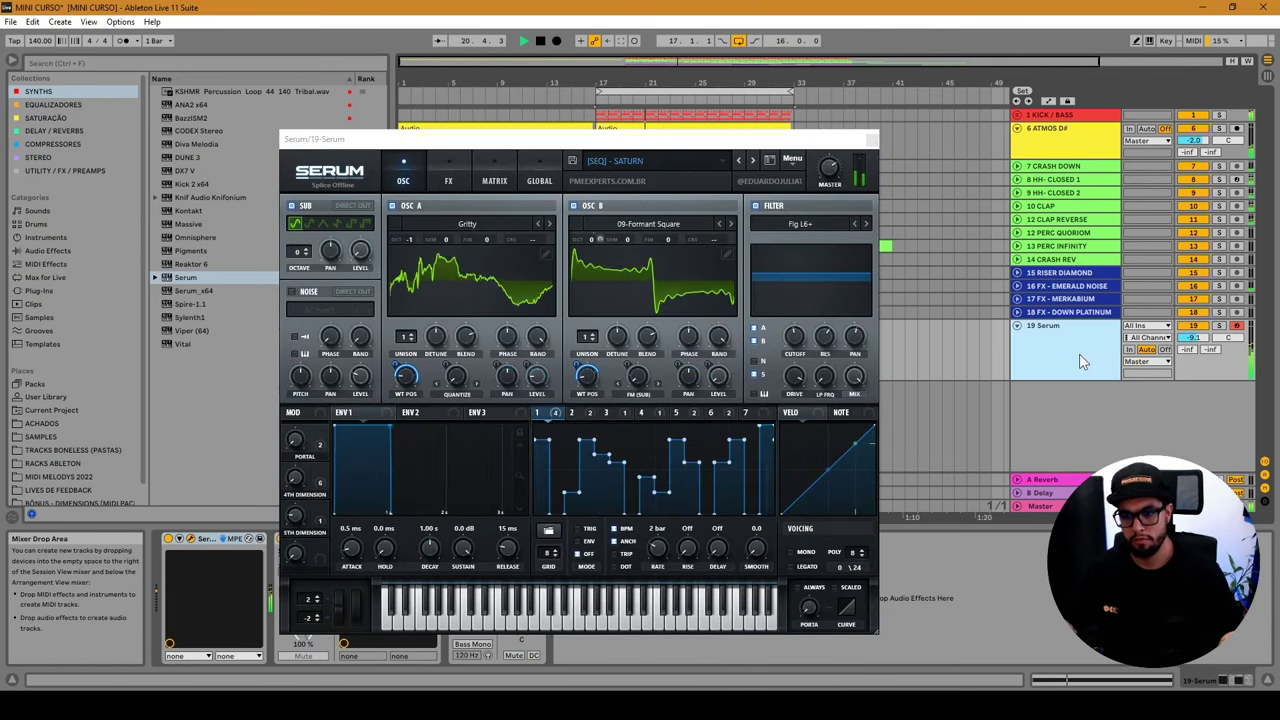
{"action": "key", "text": "ctrl+r"}
{"action": "type", "text": "# SE"}
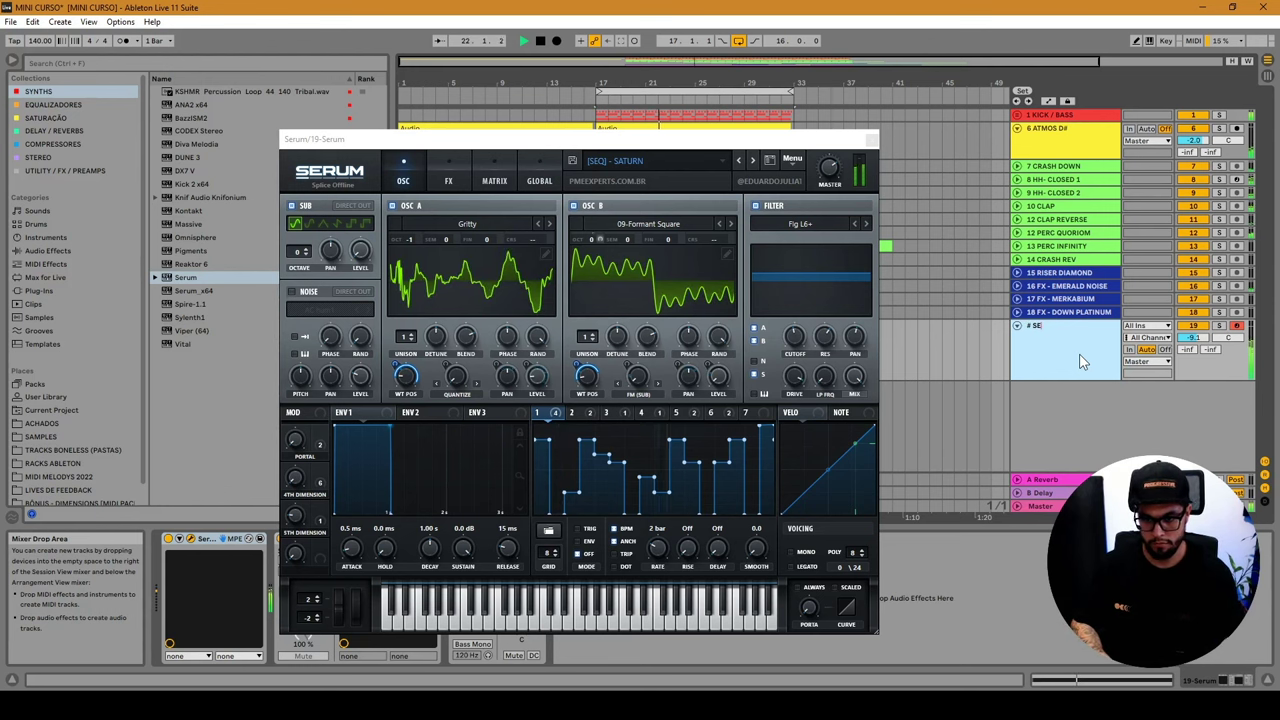
{"action": "type", "text": "Q SATURN"}
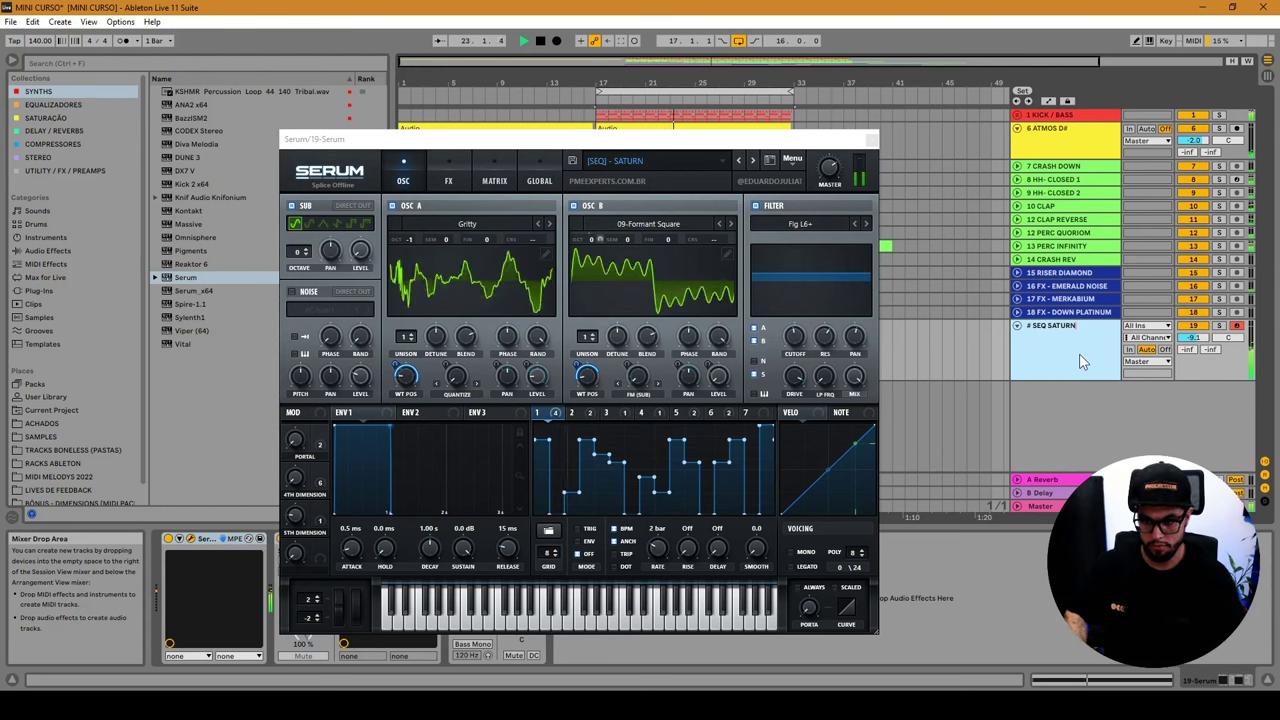
{"action": "key", "text": "BackSpace"}
{"action": "key", "text": "BackSpace"}
{"action": "key", "text": "BackSpace"}
{"action": "key", "text": "BackSpace"}
{"action": "key", "text": "BackSpace"}
{"action": "key", "text": "BackSpace"}
{"action": "type", "text": "- SATURN"}
{"action": "key", "text": "Return"}
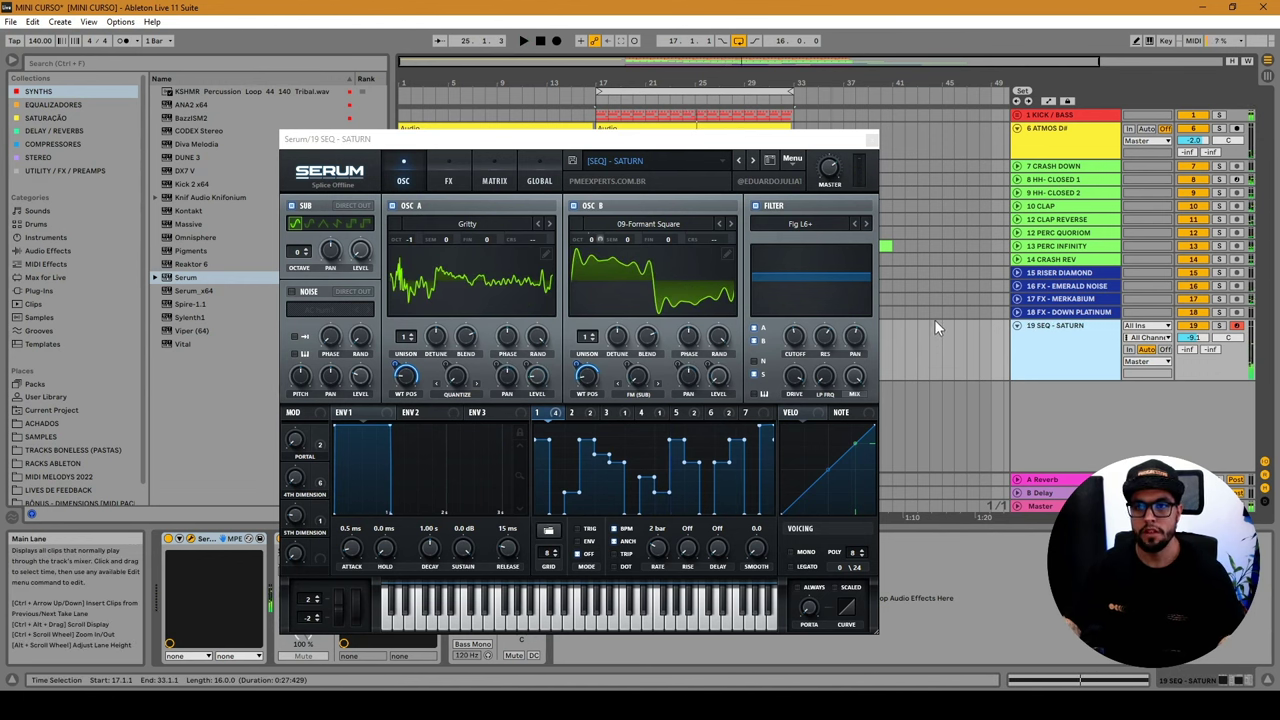
{"action": "left_click", "coordinate": [1196, 338]}
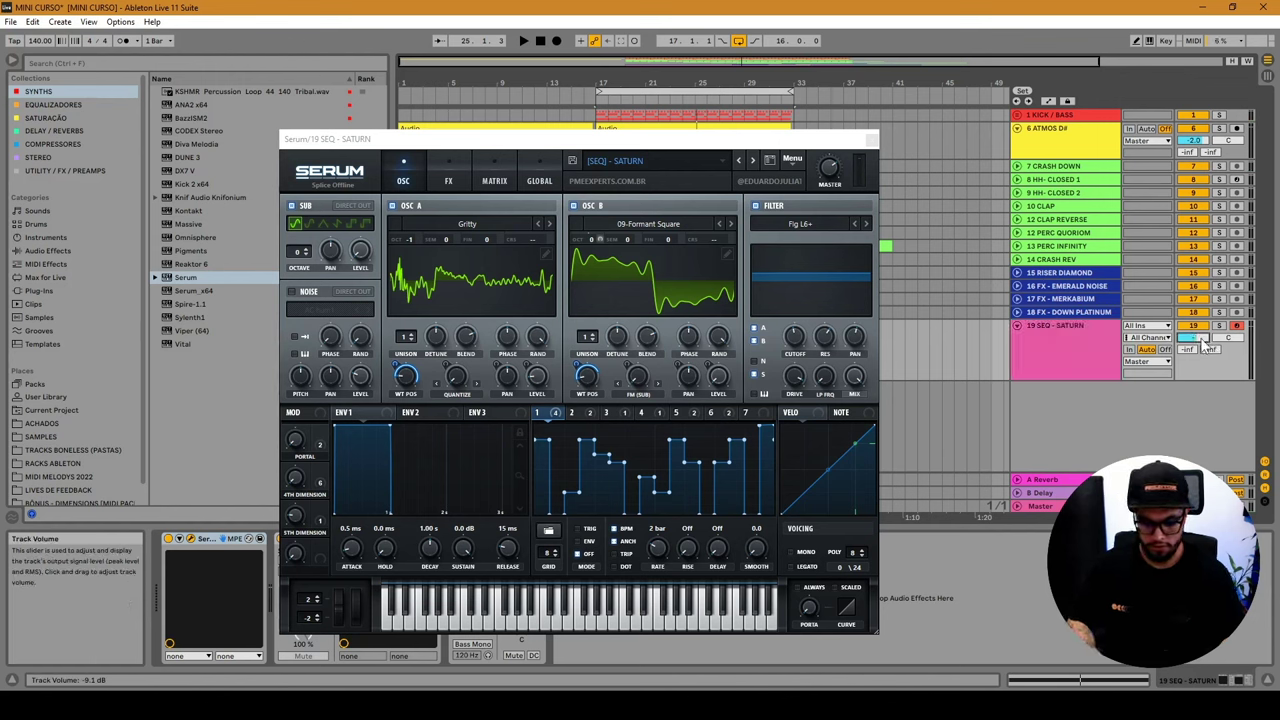
{"action": "type", "text": "-13"}
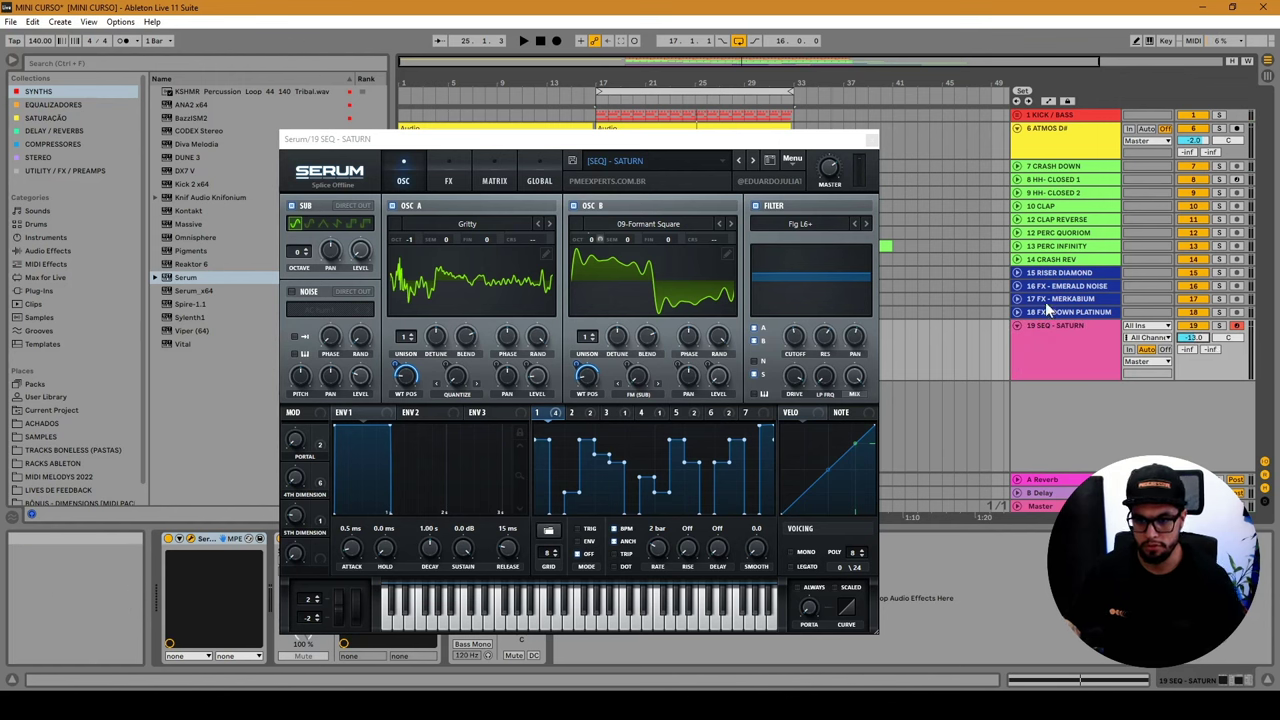
Select the 19 SEQ - SATURN track and close its Serum window.
{"action": "left_click", "coordinate": [1054, 350]}
{"action": "left_click_drag", "start_coordinate": [797, 144], "coordinate": [757, 150]}
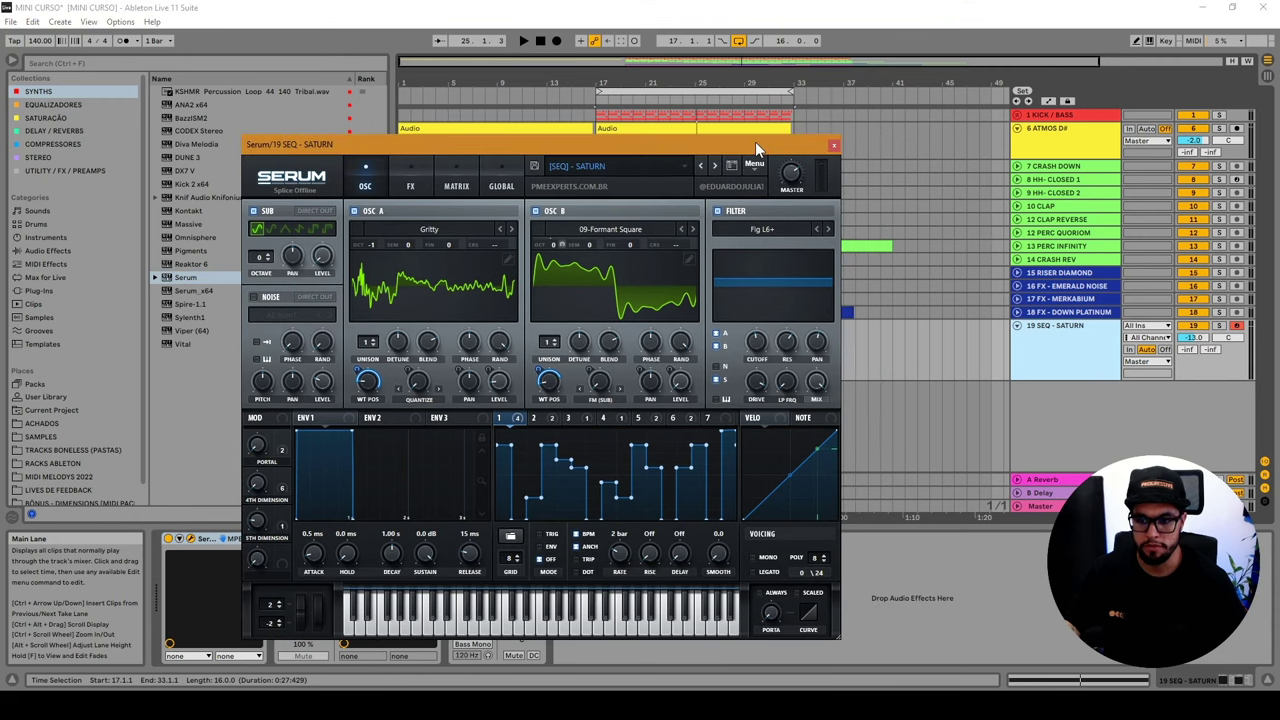
{"action": "left_click", "coordinate": [835, 145]}
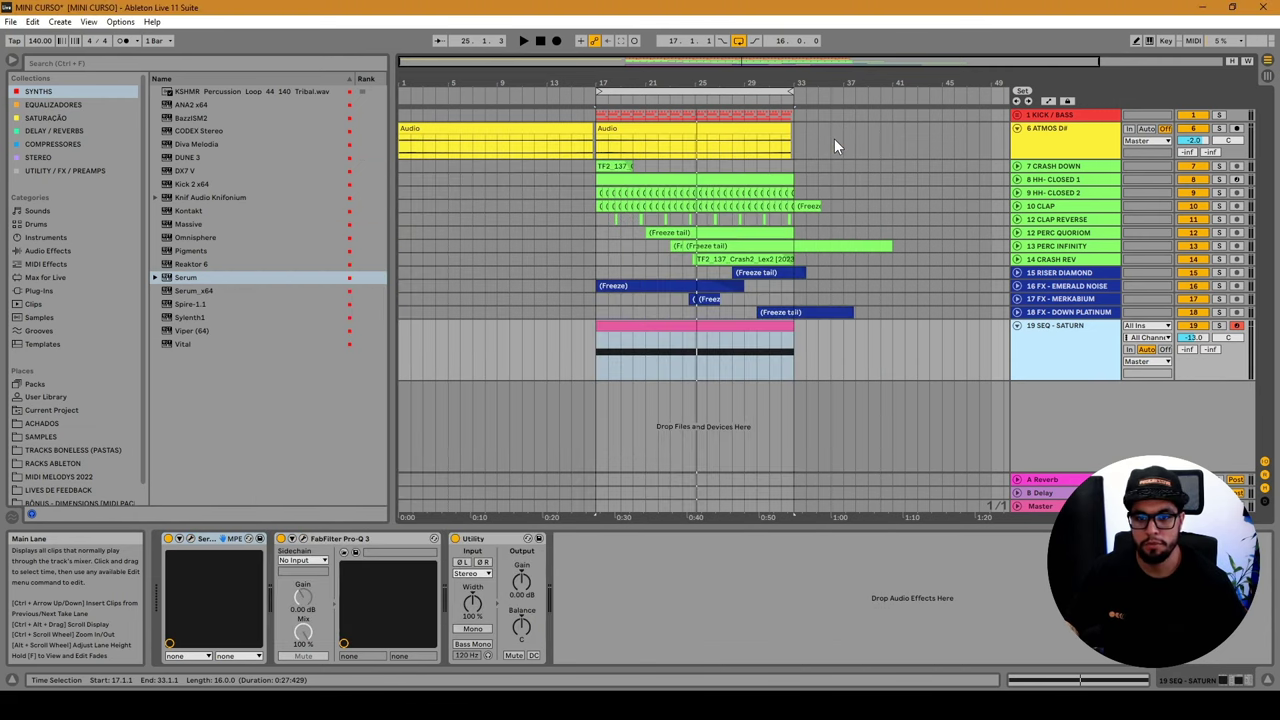
Fold and duplicate the 19 SEQ - SATURN track, then unfold the copy and delete its MIDI clip.
{"action": "left_click", "coordinate": [1017, 328]}
{"action": "right_click", "coordinate": [1036, 356]}
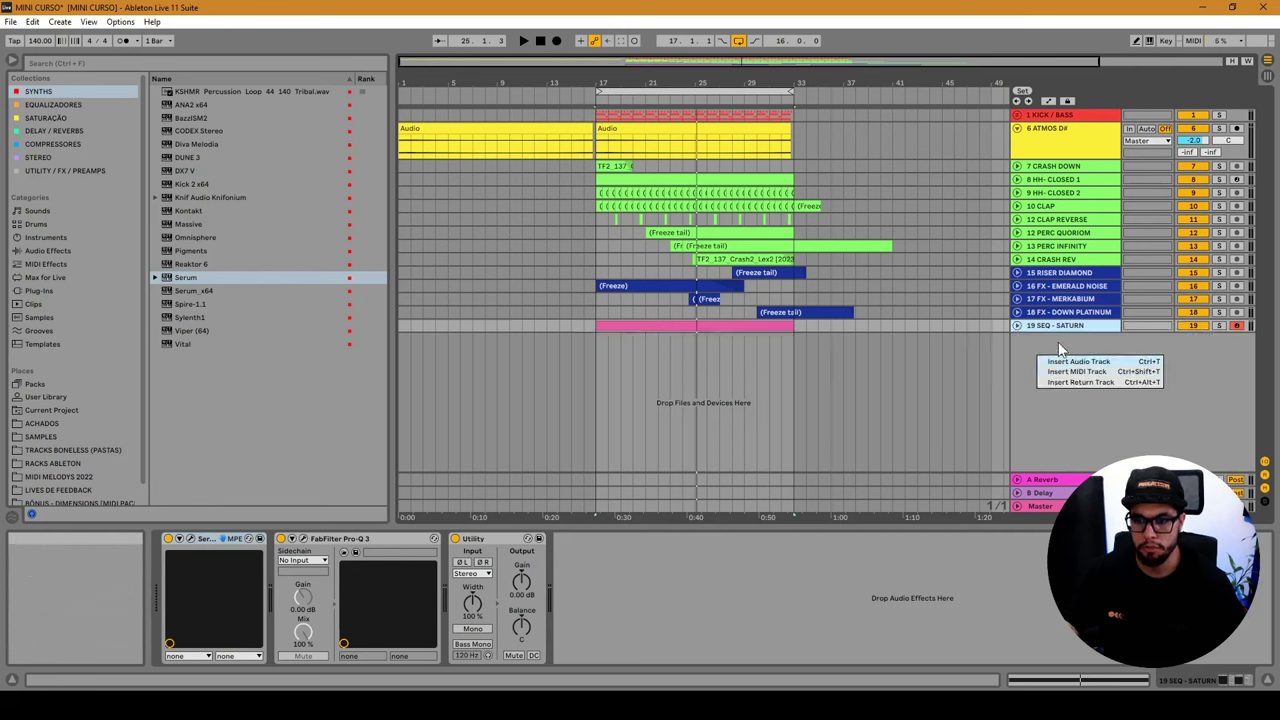
{"action": "left_click", "coordinate": [1064, 325]}
{"action": "key", "text": "ctrl+d"}
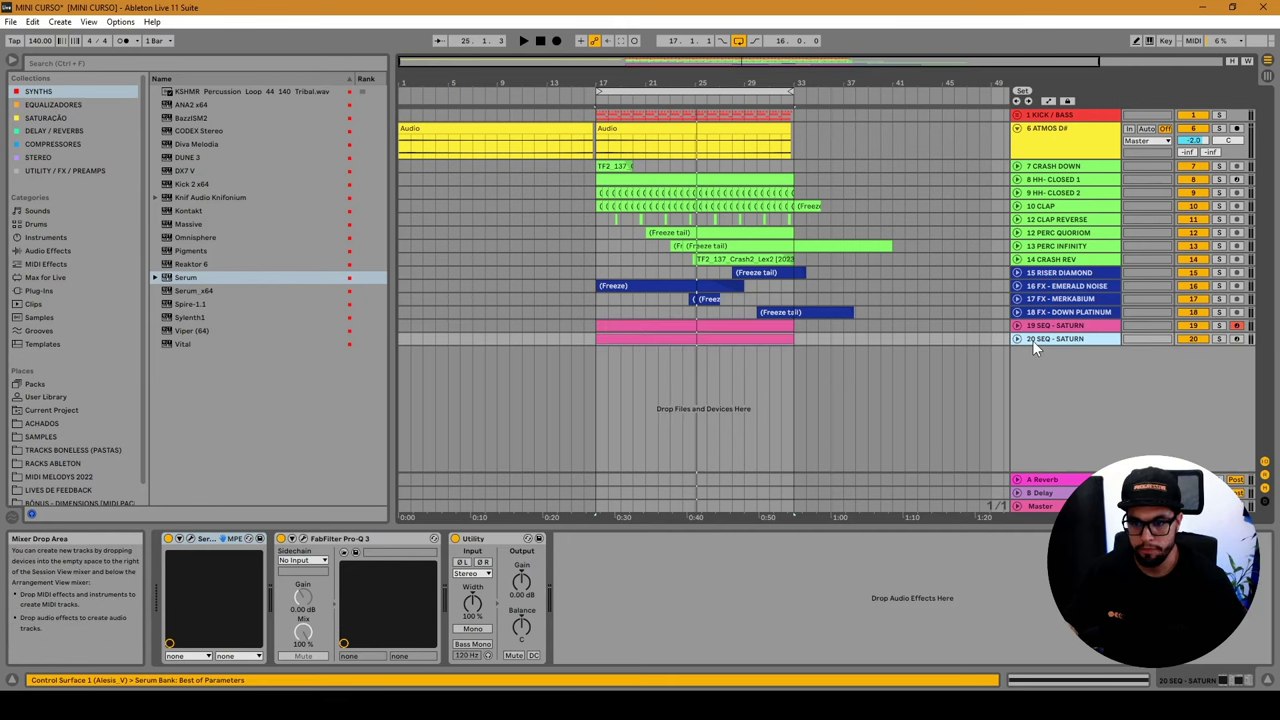
{"action": "left_click", "coordinate": [1016, 340]}
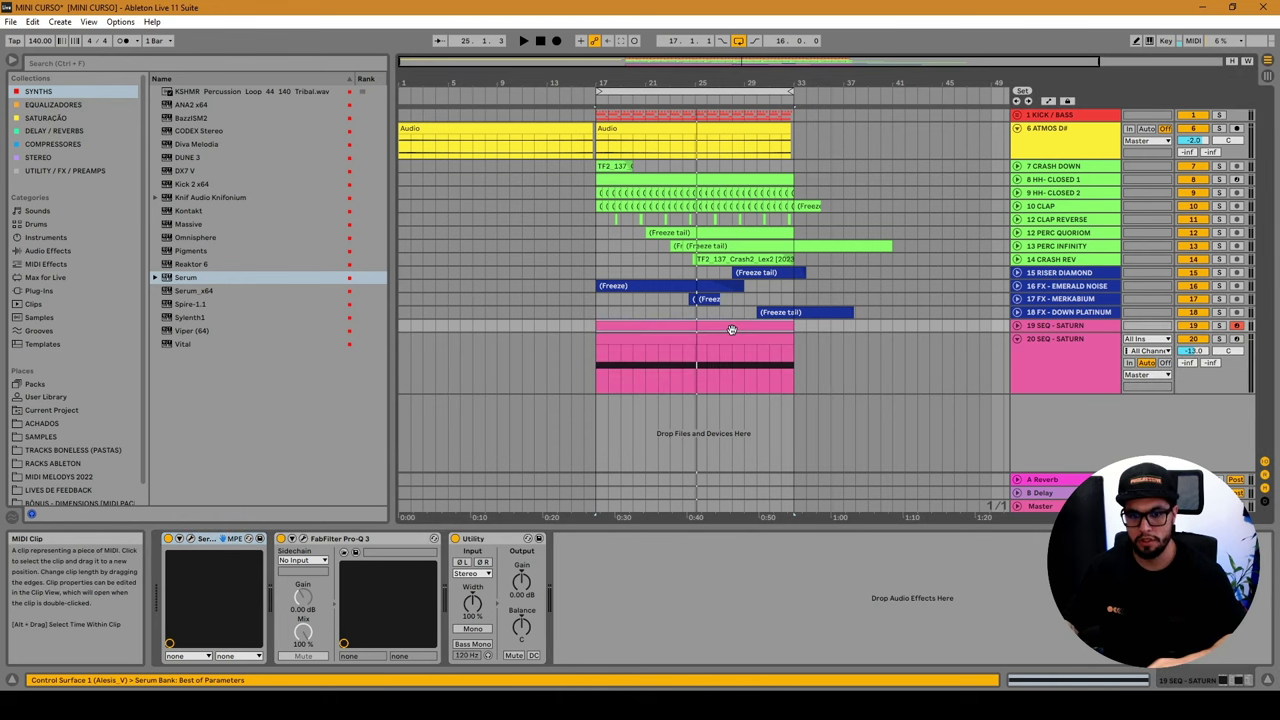
{"action": "left_click", "coordinate": [1100, 365]}
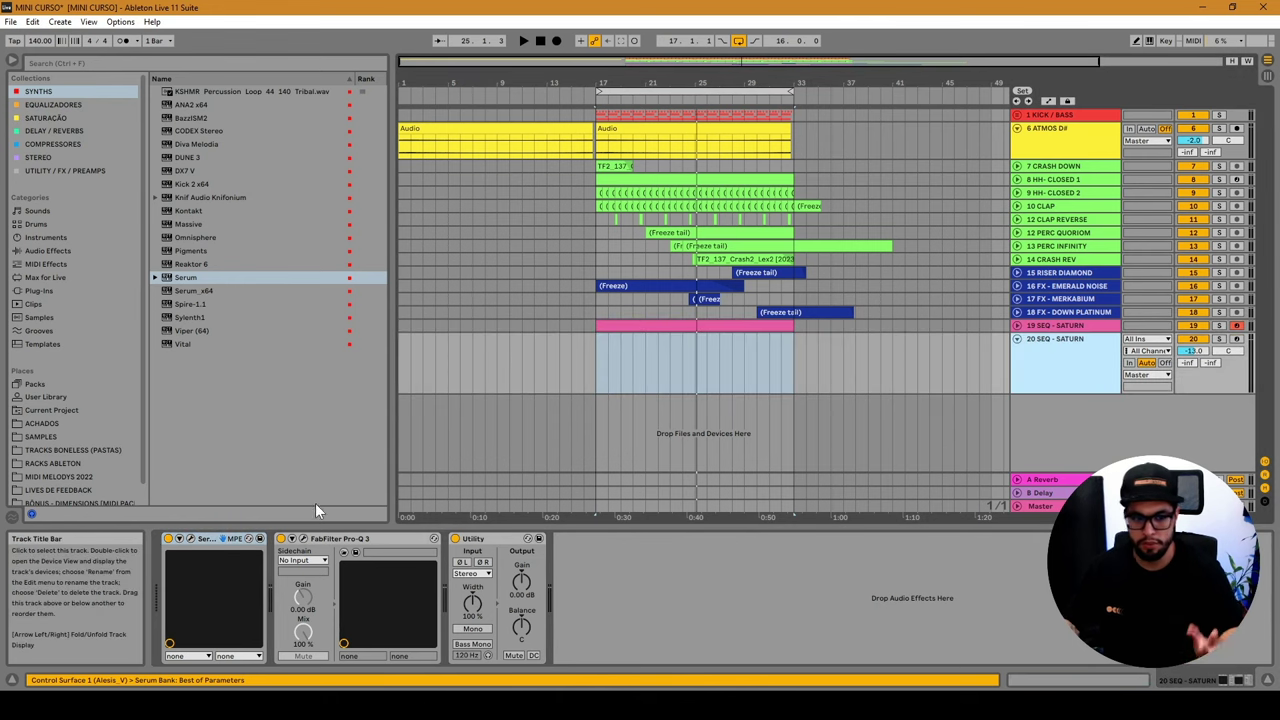
Open Serum on track 20 and load the [PLUCK] - LACITREV preset from the PME - DIMENSIONS preset bank.
{"action": "left_click", "coordinate": [224, 540]}
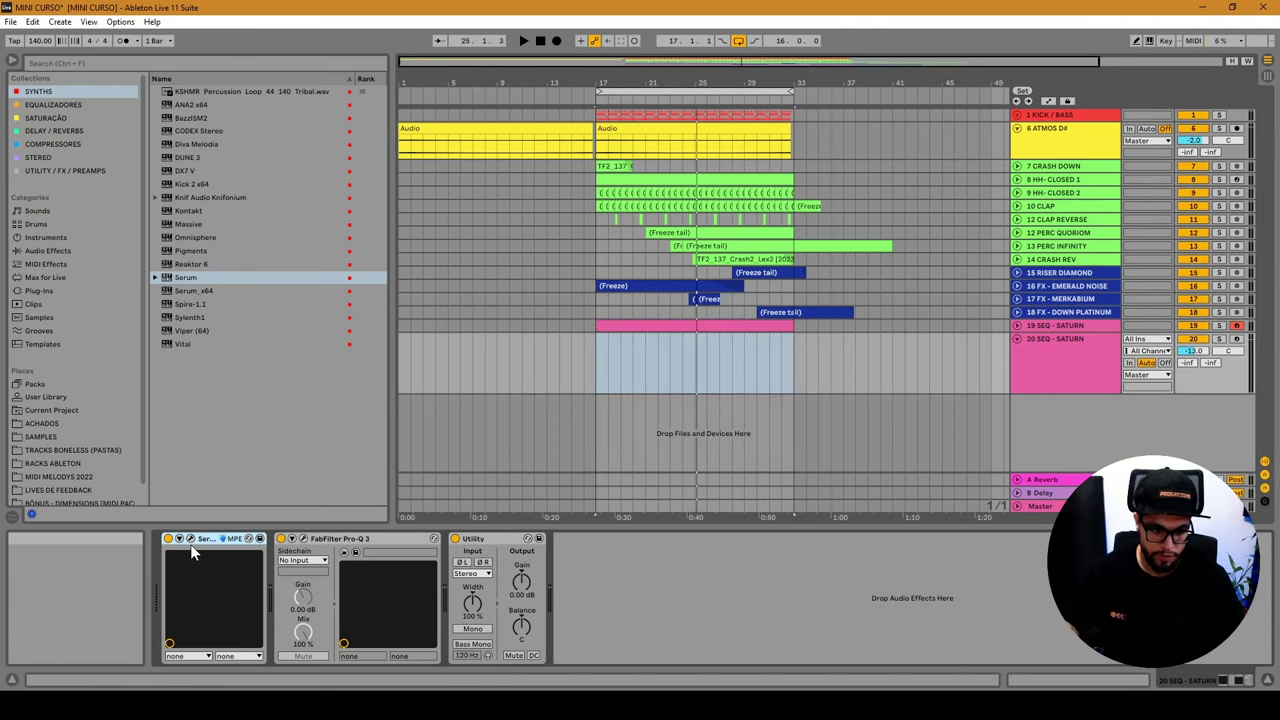
{"action": "left_click", "coordinate": [191, 539]}
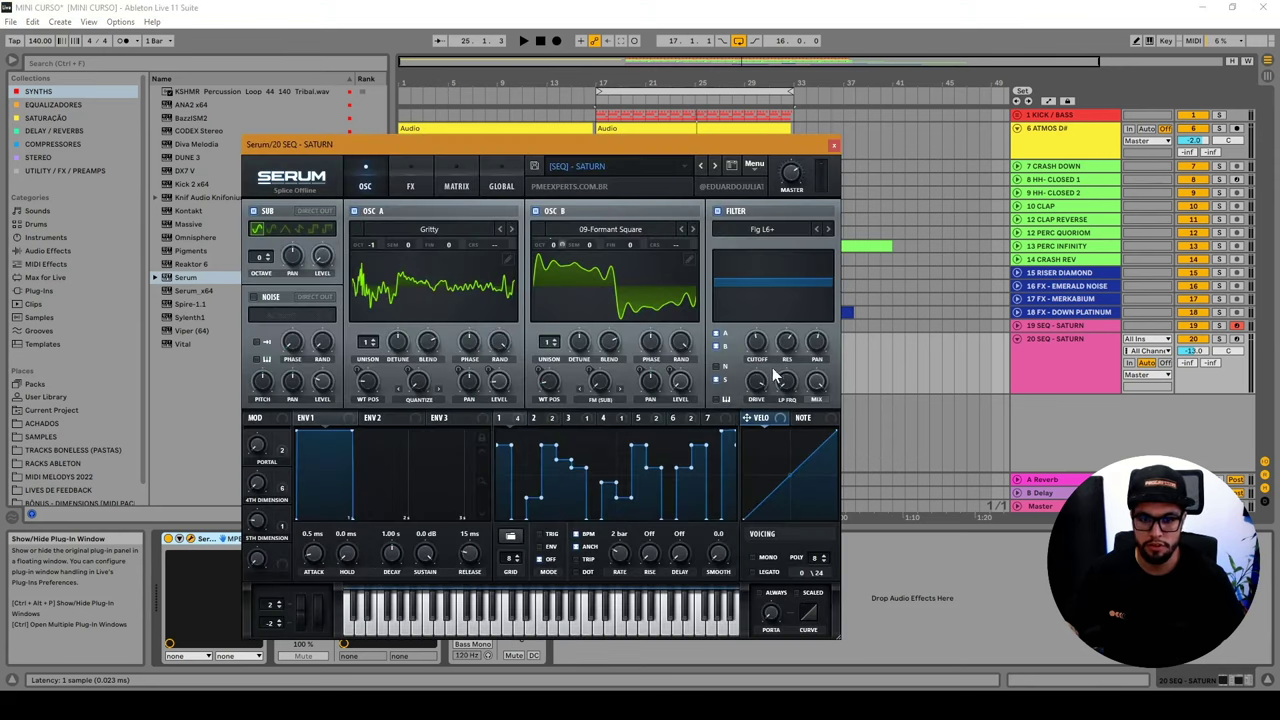
{"action": "left_click", "coordinate": [633, 177]}
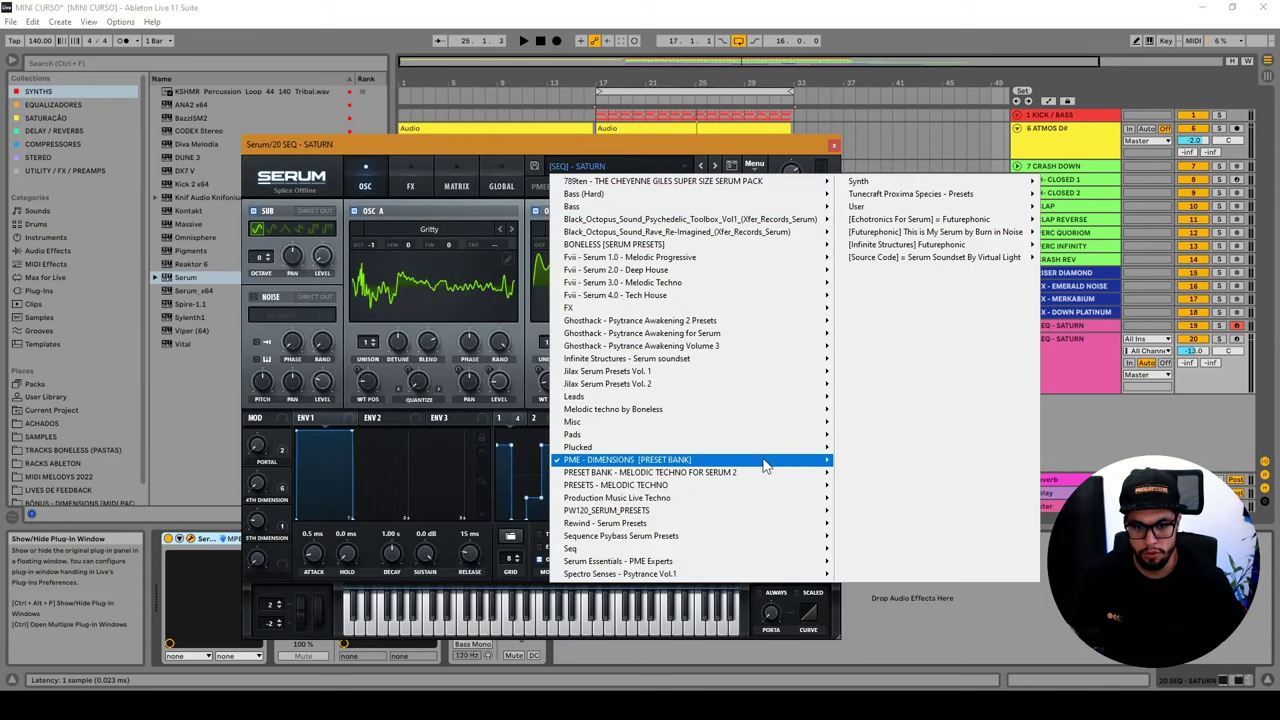
{"action": "mouse_move", "coordinate": [765, 465]}
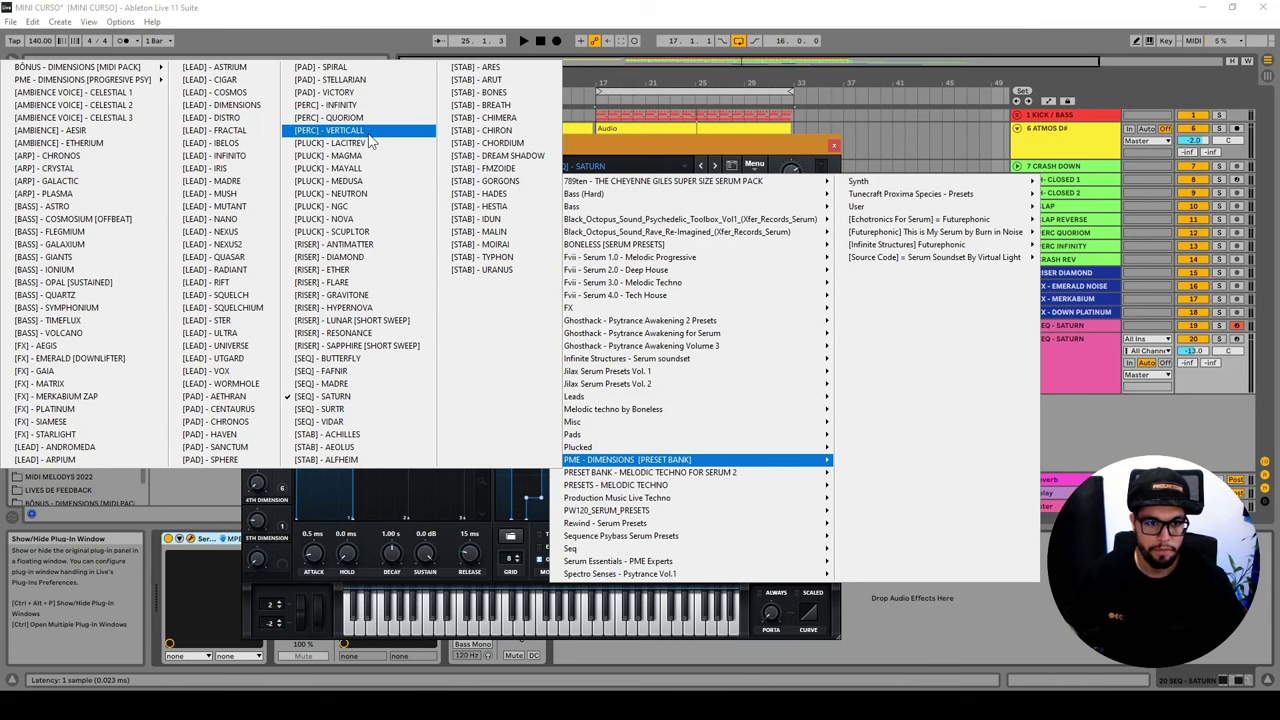
{"action": "left_click", "coordinate": [340, 143]}
{"action": "left_click_drag", "start_coordinate": [466, 146], "coordinate": [551, 138]}
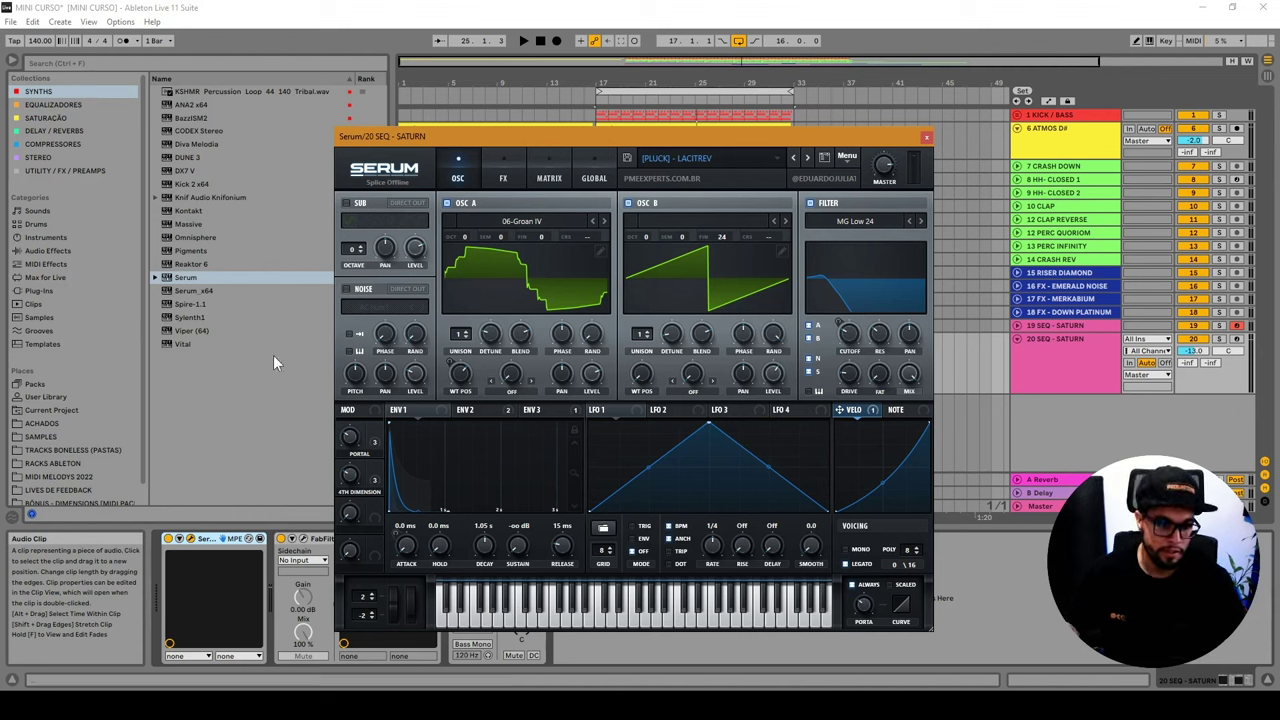
Look through the bass, lead, pad, pluck and stab files in the BÔNUS - DIMENSIONS MIDI pack folder.
{"action": "left_click", "coordinate": [74, 503]}
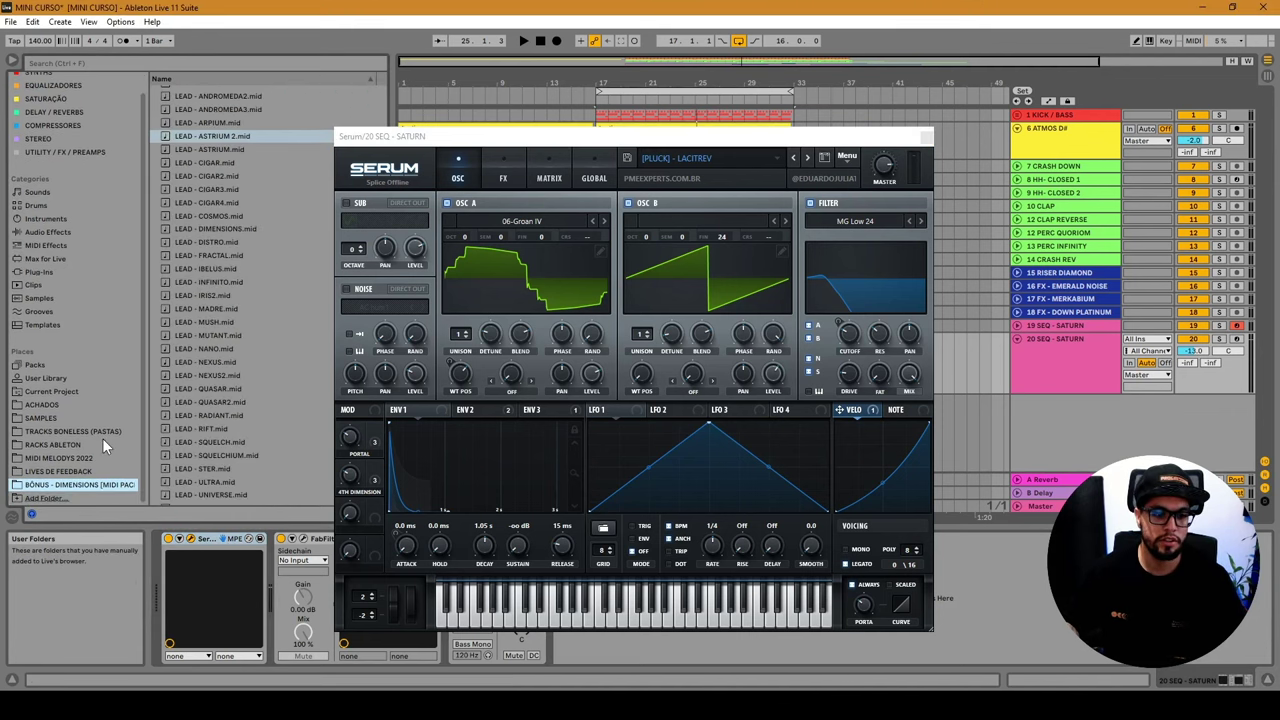
{"action": "scroll", "coordinate": [286, 146], "scroll_direction": "up", "scroll_amount": 5}
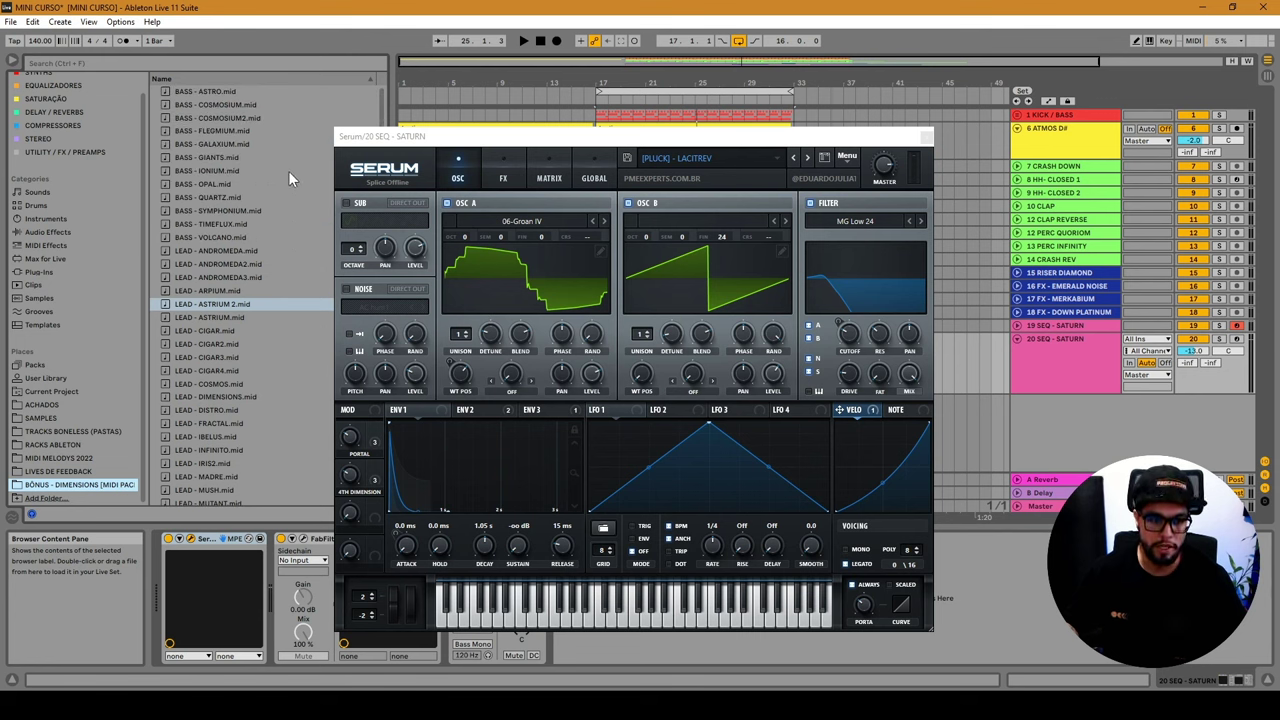
{"action": "scroll", "coordinate": [202, 399], "scroll_direction": "down", "scroll_amount": 10}
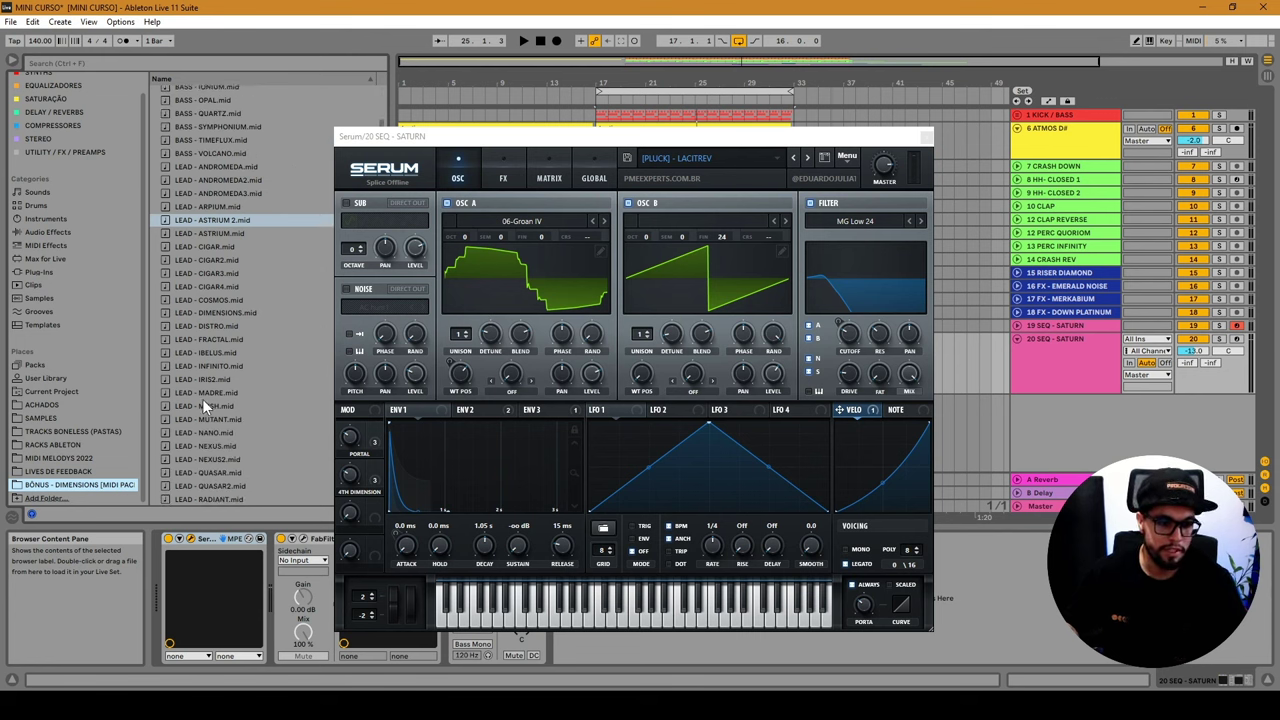
{"action": "scroll", "coordinate": [204, 415], "scroll_direction": "down", "scroll_amount": 2}
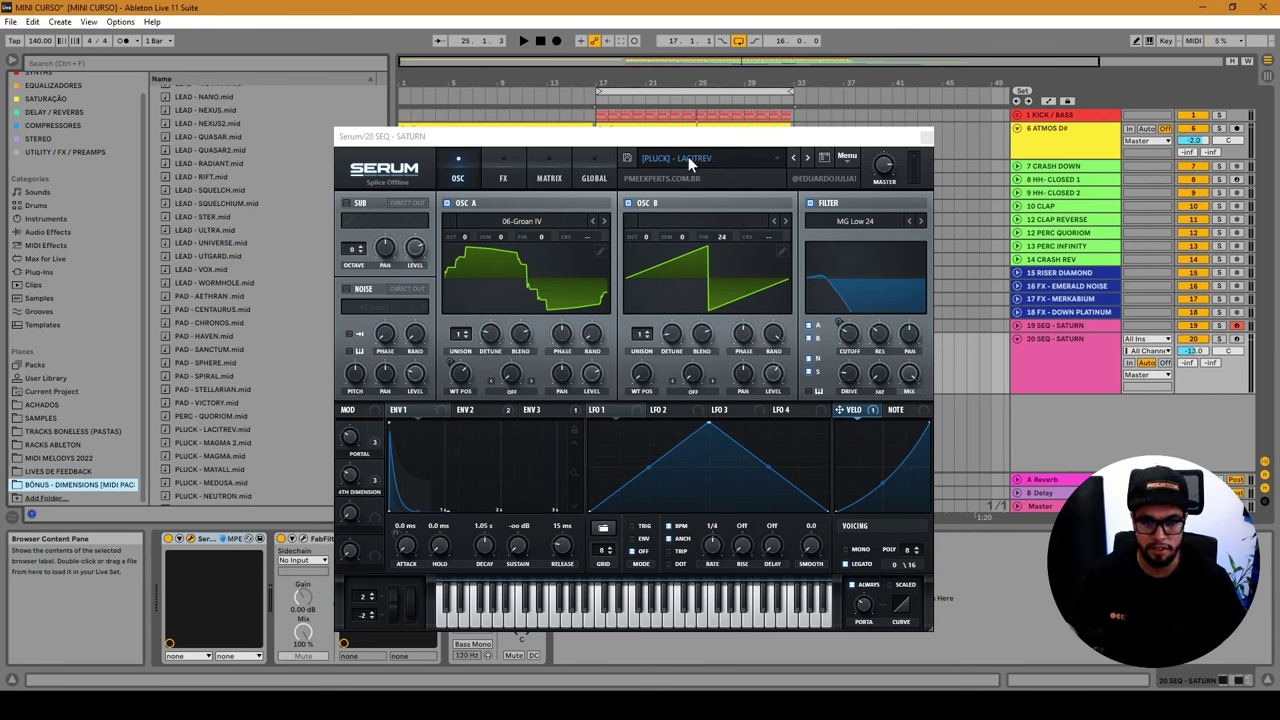
{"action": "scroll", "coordinate": [229, 292], "scroll_direction": "down", "scroll_amount": 8}
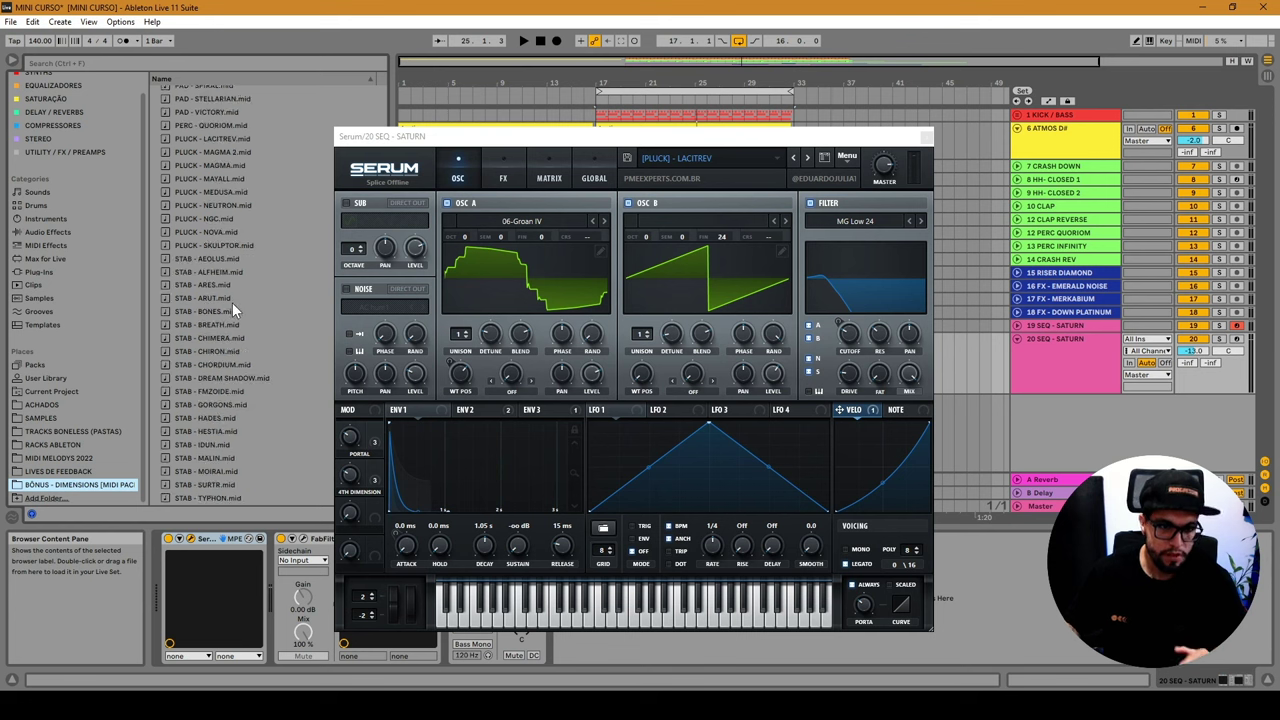
{"action": "scroll", "coordinate": [230, 430], "scroll_direction": "up", "scroll_amount": 4}
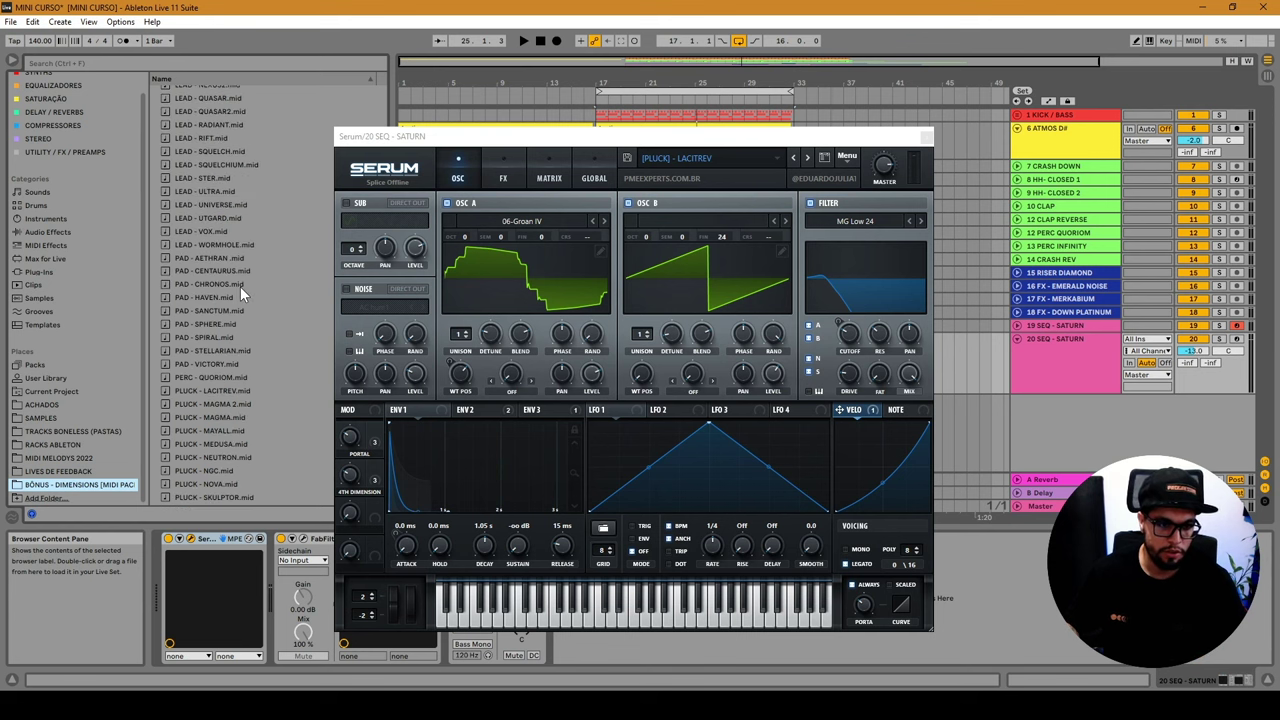
{"action": "left_click", "coordinate": [226, 463]}
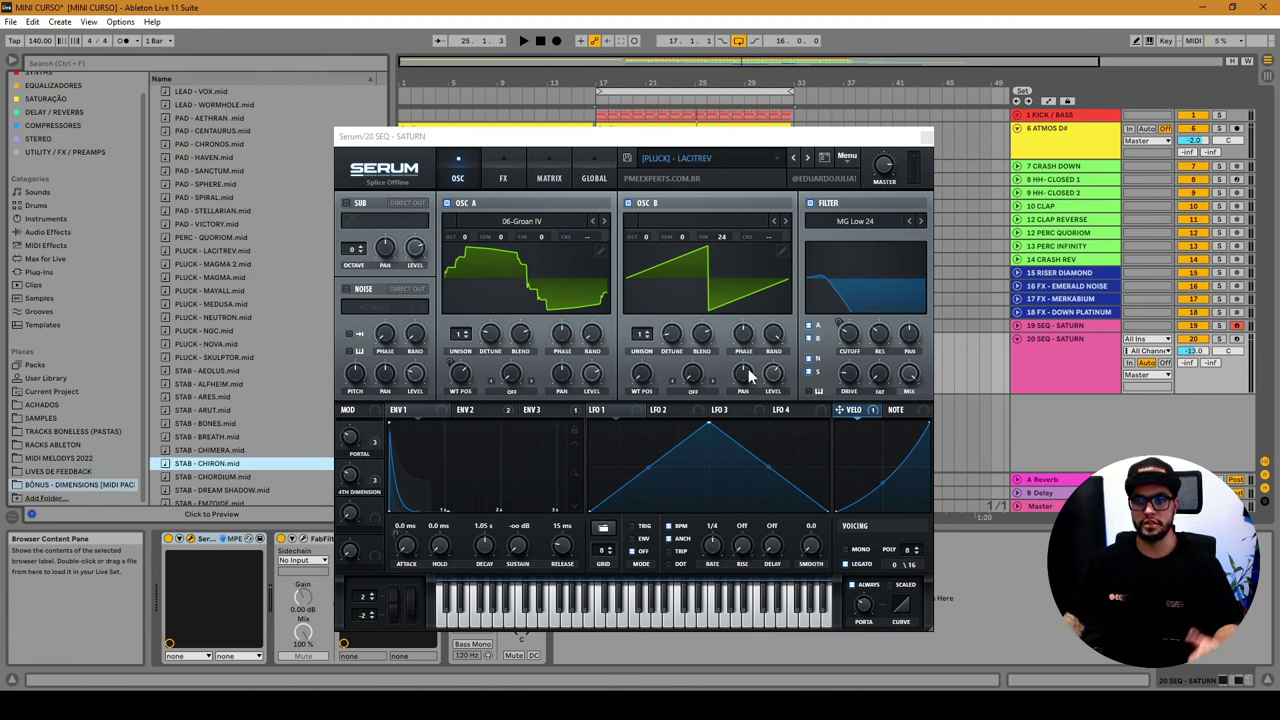
Arm track 20 and switch its Serum preset to [PLUCK] - MEDUSA.
{"action": "left_click", "coordinate": [1026, 364]}
{"action": "left_click", "coordinate": [807, 158]}
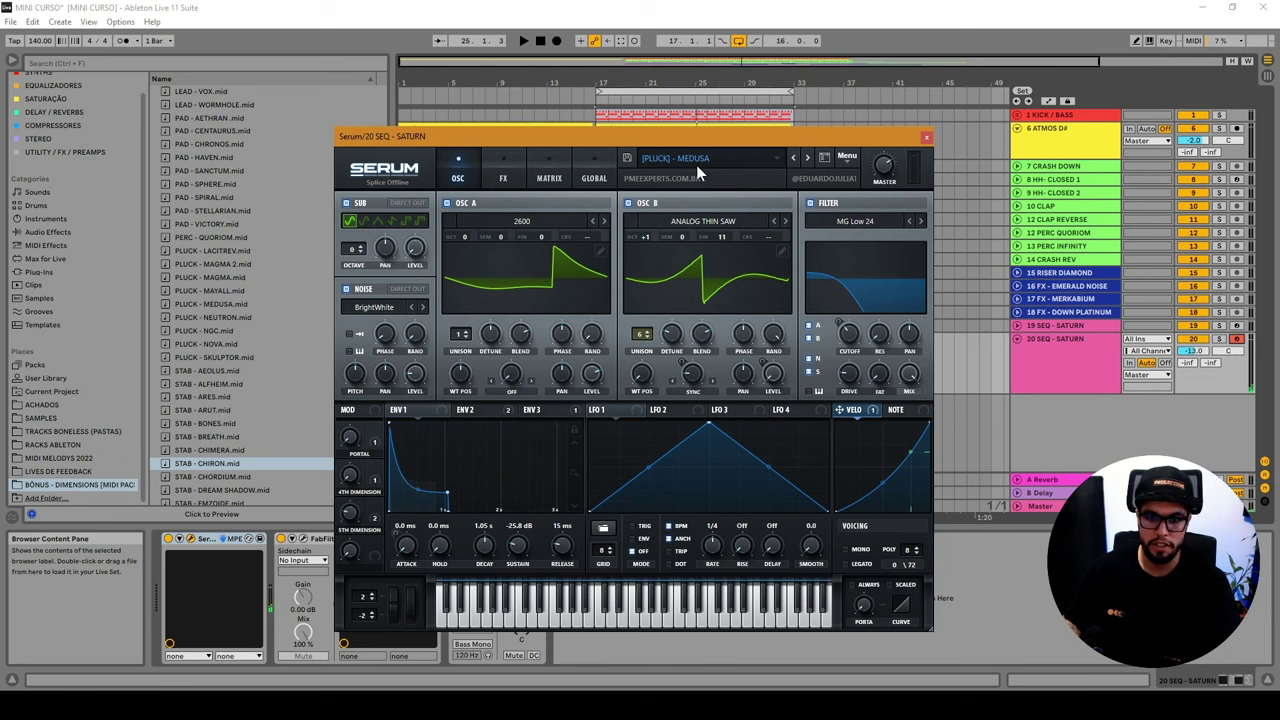
Search the MIDI pack for MEDU, close Serum and place PLUCK - MEDUSA.mid on track 20 at bar 17.
{"action": "left_click", "coordinate": [270, 63]}
{"action": "type", "text": "MEDU"}
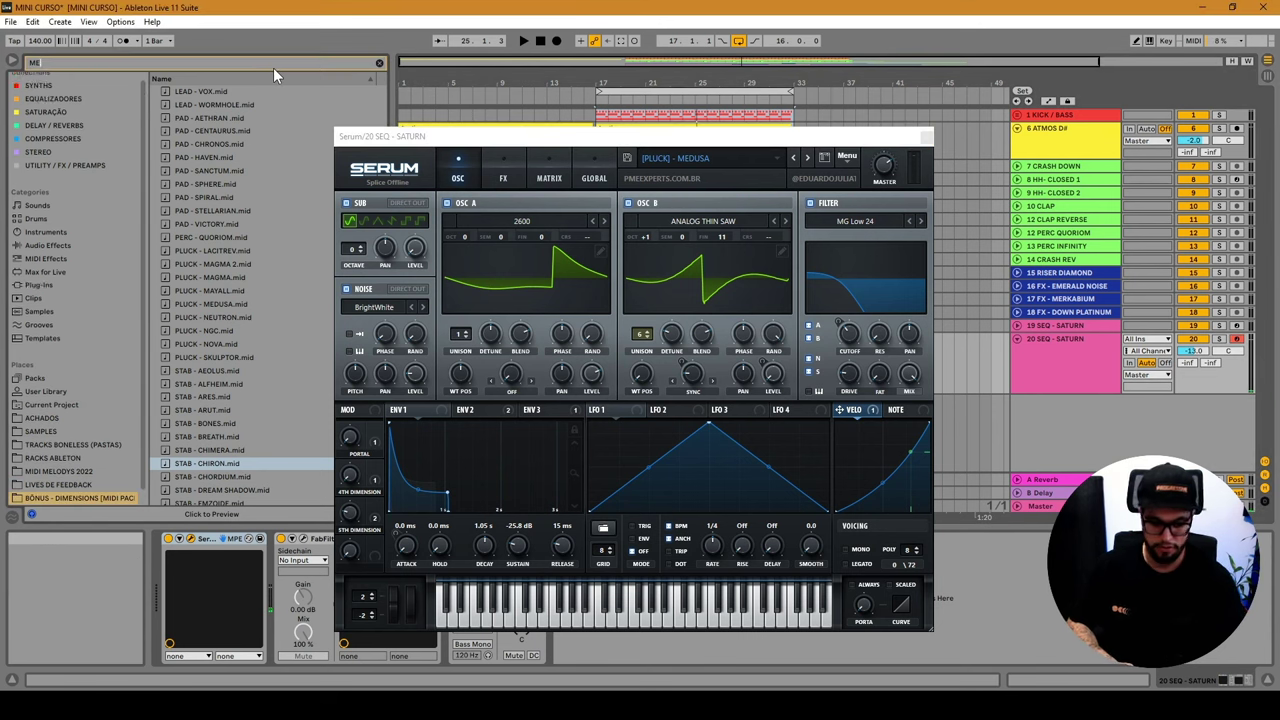
{"action": "left_click", "coordinate": [926, 136]}
{"action": "left_click_drag", "start_coordinate": [196, 93], "coordinate": [614, 253]}
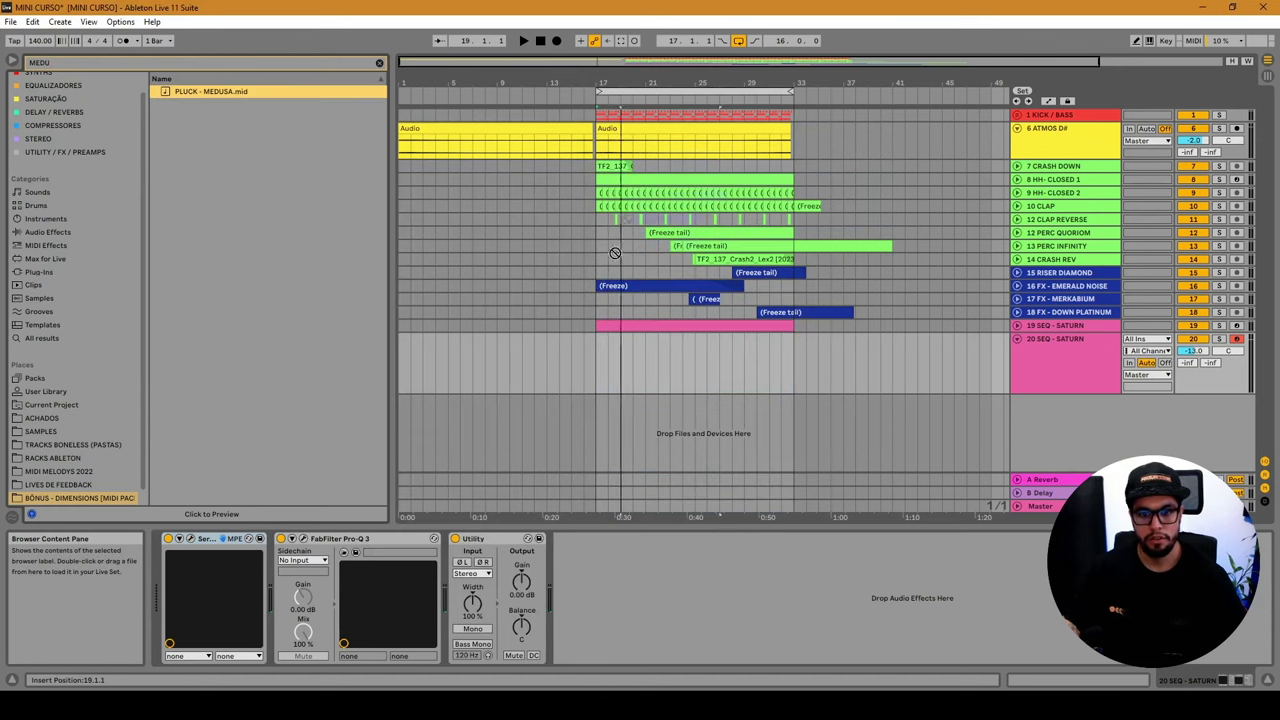
{"action": "left_click_drag", "start_coordinate": [598, 357], "coordinate": [598, 357]}
Open the PLUCK - MEDUSA clip and transpose all its notes down two semitones to the range D#2–F#3.
{"action": "double_click", "coordinate": [648, 345]}
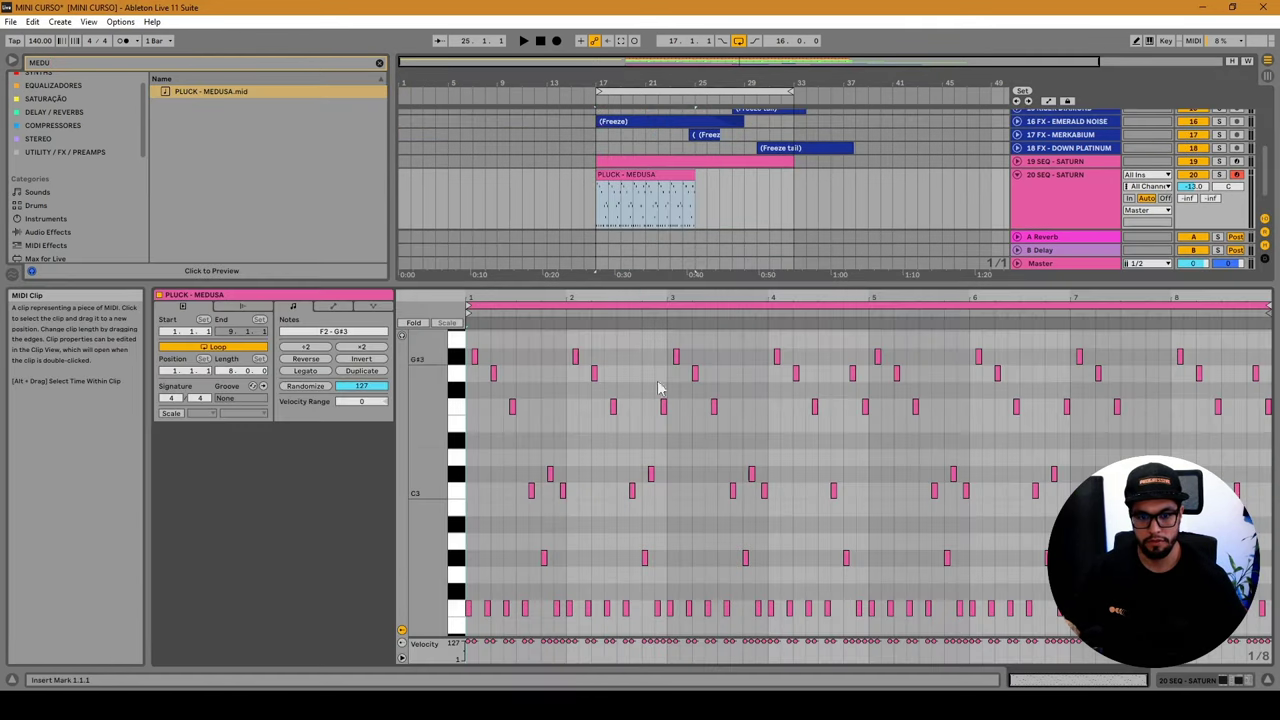
{"action": "left_click", "coordinate": [792, 410]}
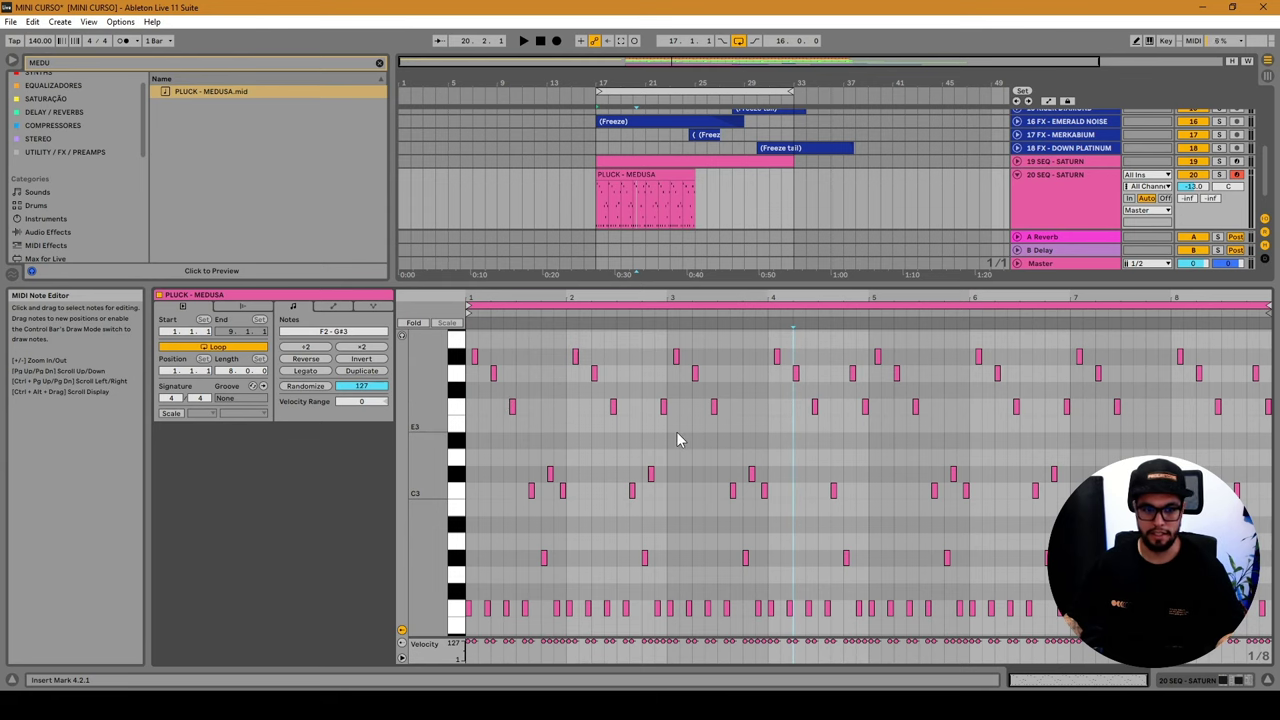
{"action": "key", "text": "ctrl+a"}
{"action": "scroll", "coordinate": [612, 435], "scroll_direction": "up", "scroll_amount": 1}
Solo track 20 and play the PLUCK - MEDUSA clip from bar 17.
{"action": "key", "text": "space"}
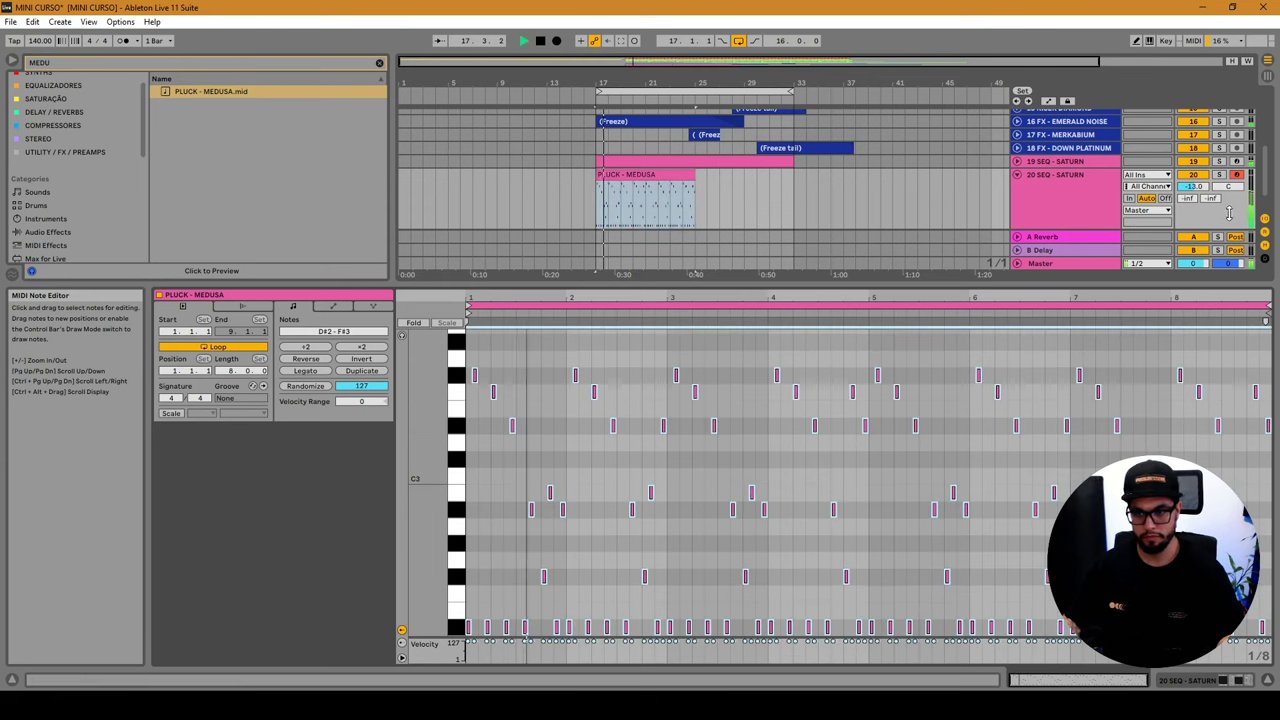
{"action": "left_click", "coordinate": [1219, 175]}
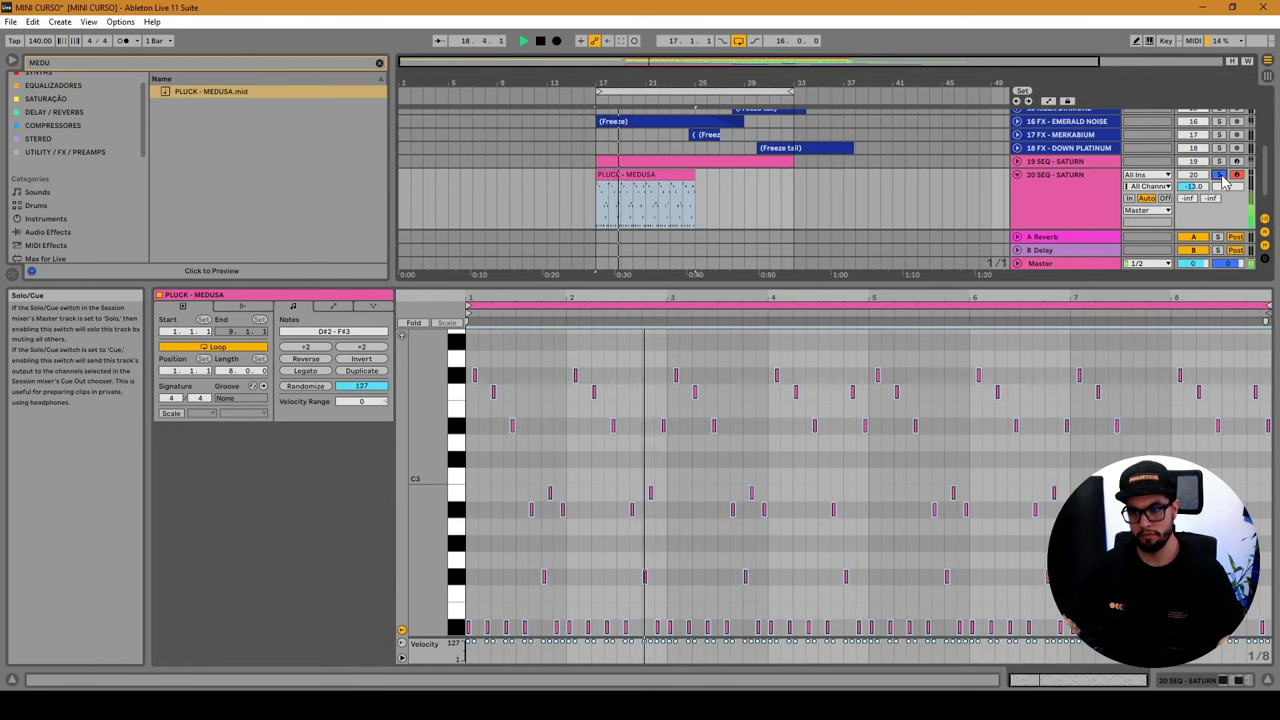
{"action": "key", "text": "space"}
{"action": "key", "text": "space"}
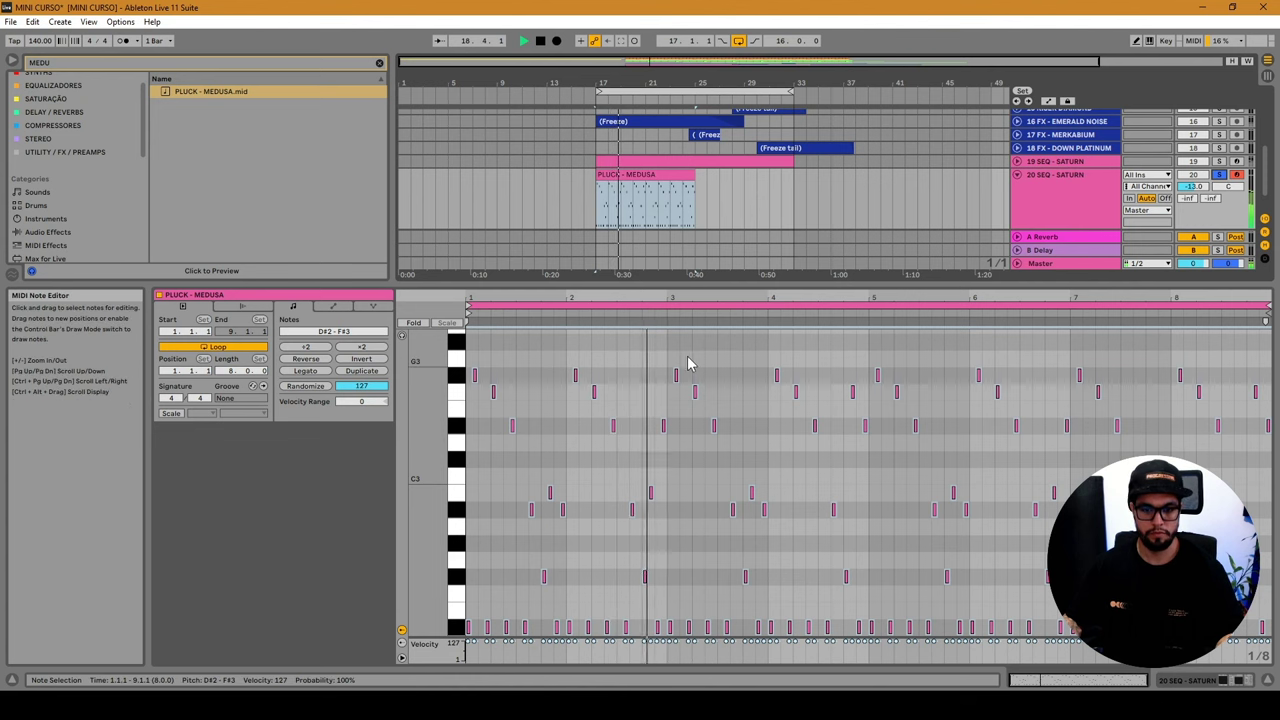
Transpose all notes of the PLUCK - MEDUSA clip up two octaves to D#4–F#5 and replay it.
{"action": "left_click", "coordinate": [736, 370]}
{"action": "key", "text": "ctrl+a"}
{"action": "key", "text": "shift+Up"}
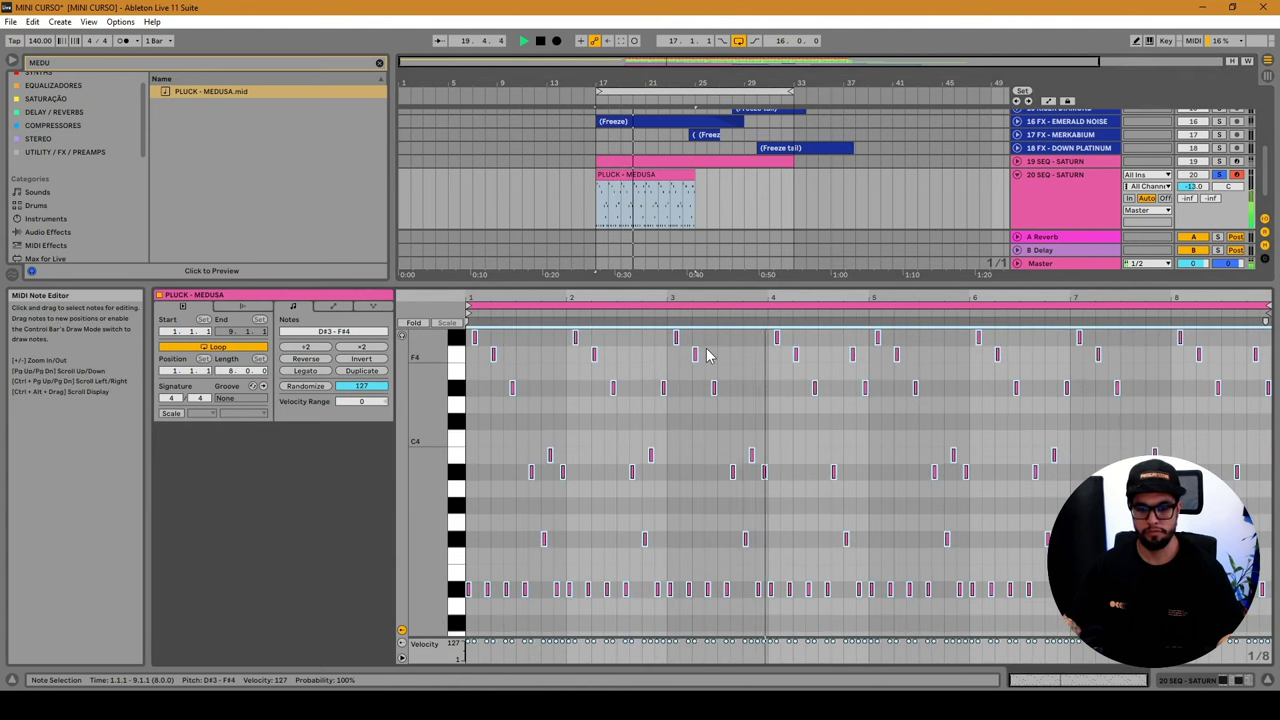
{"action": "key", "text": "shift+Up"}
{"action": "key", "text": "space"}
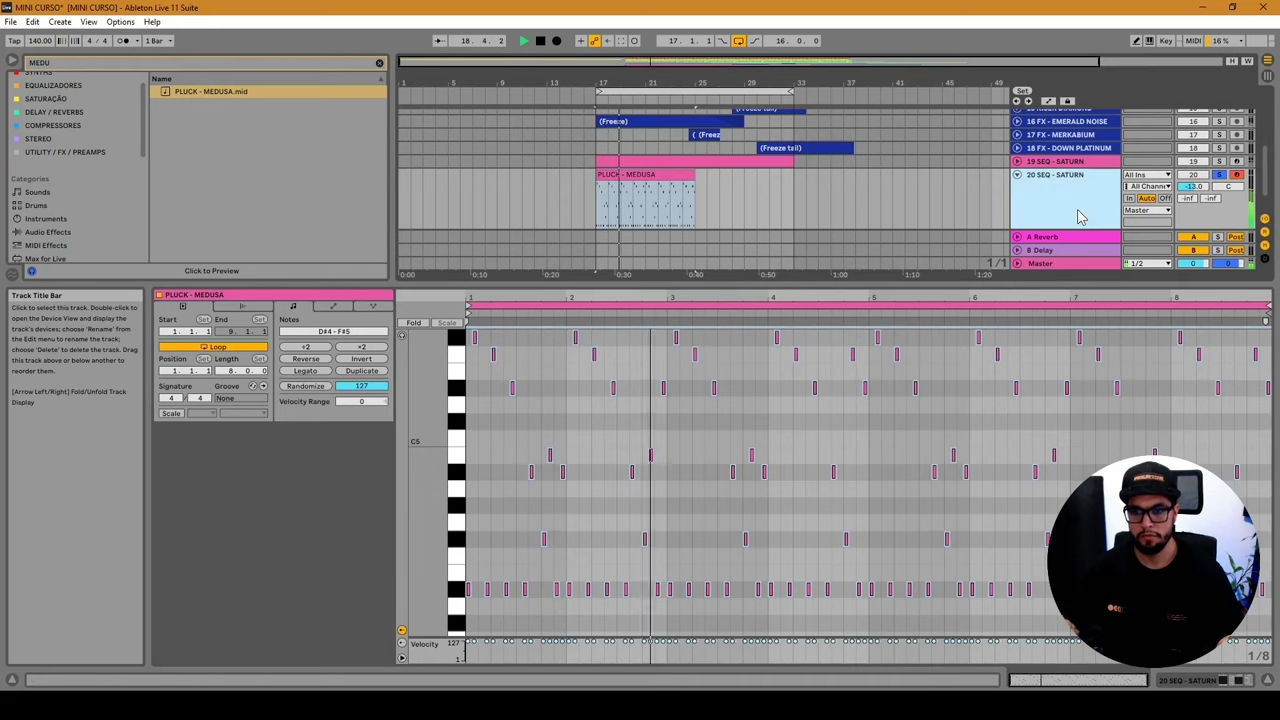
Duplicate the PLUCK - MEDUSA clip on track 20 to fill bars 25 to 33.
{"action": "left_click", "coordinate": [1080, 217]}
{"action": "key", "text": "ctrl+d"}
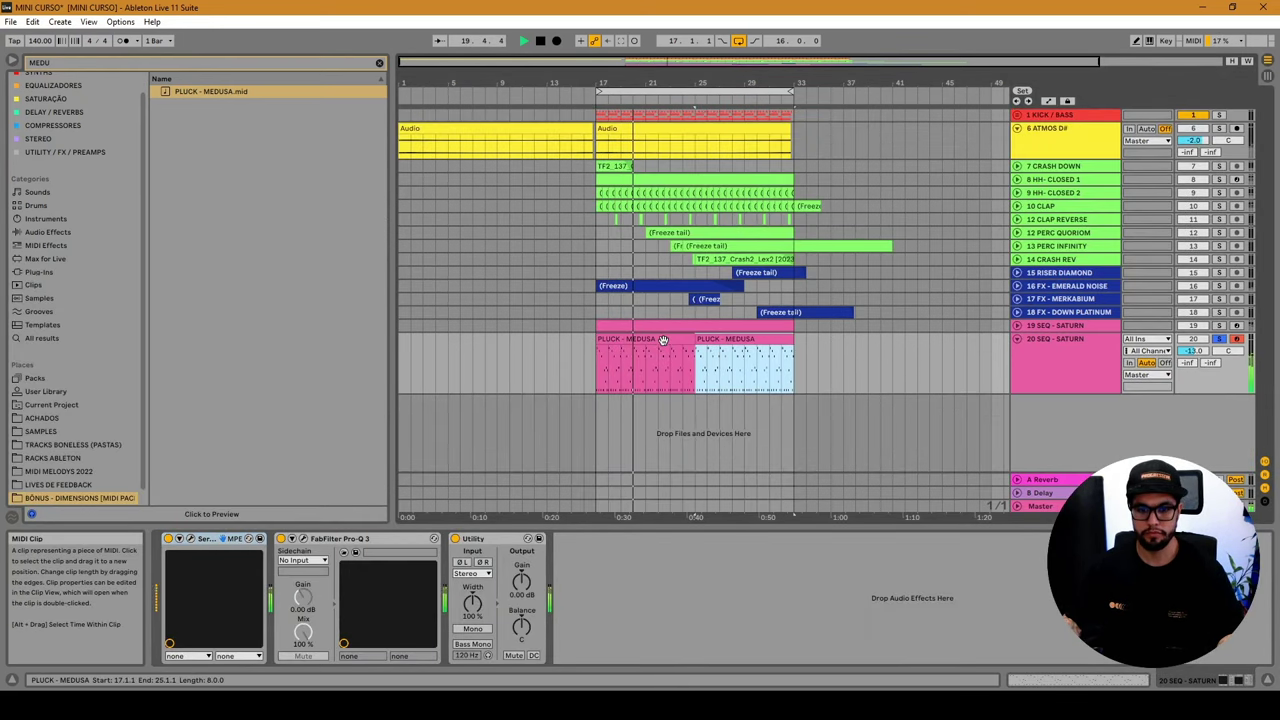
Open Serum on track 20 and audition the MEDUSA pluck while varying its macros, including 5TH DIMENSION.
{"action": "left_click", "coordinate": [190, 538]}
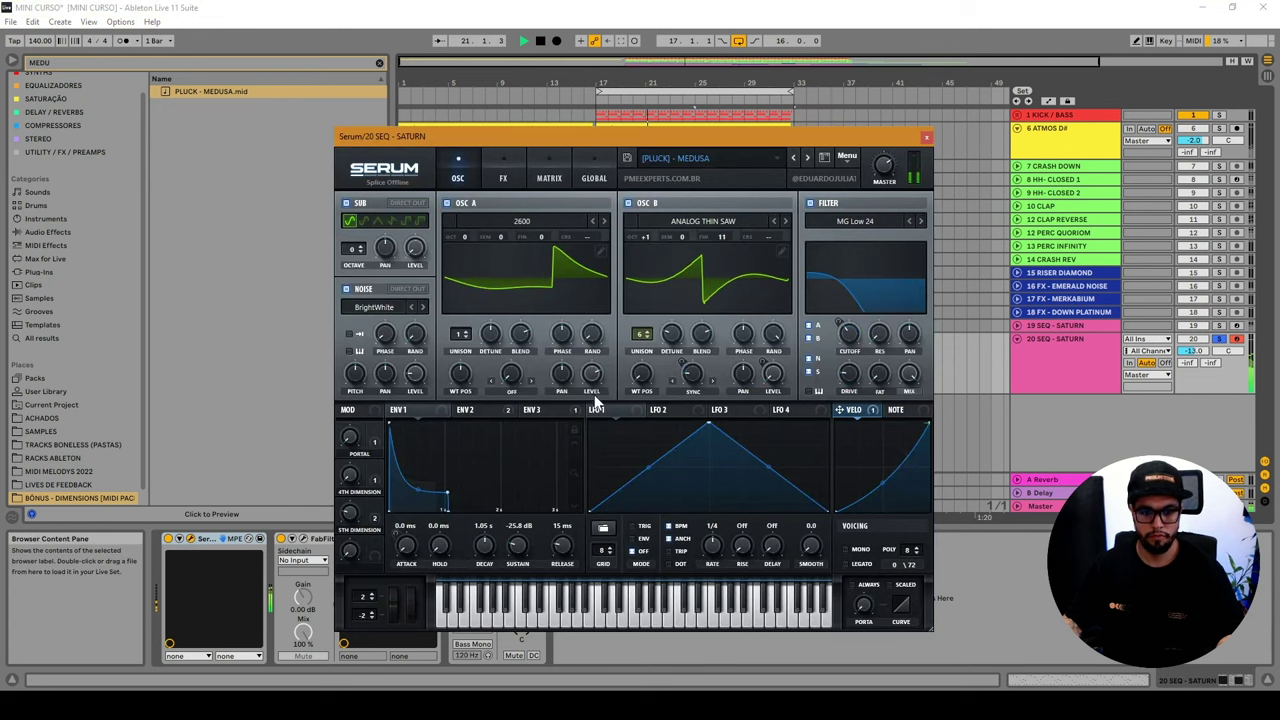
{"action": "left_click", "coordinate": [1002, 401]}
{"action": "key", "text": "space"}
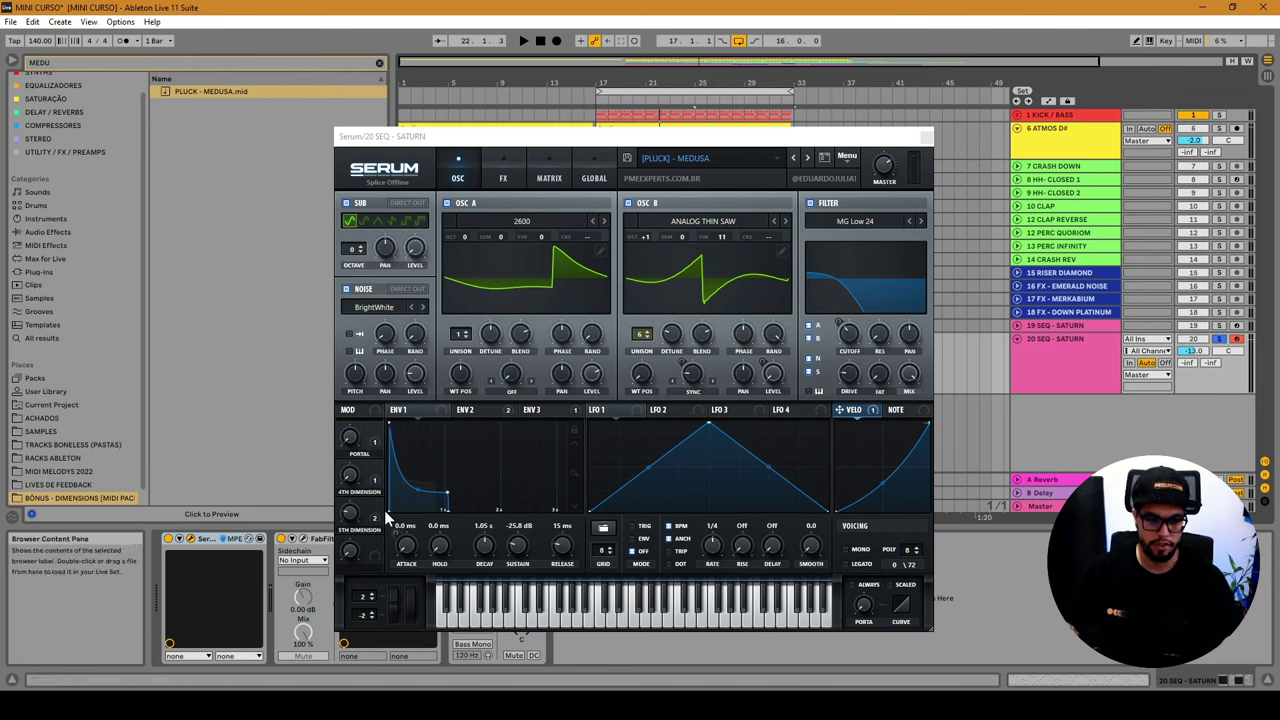
{"action": "left_click", "coordinate": [385, 425]}
{"action": "key", "text": "space"}
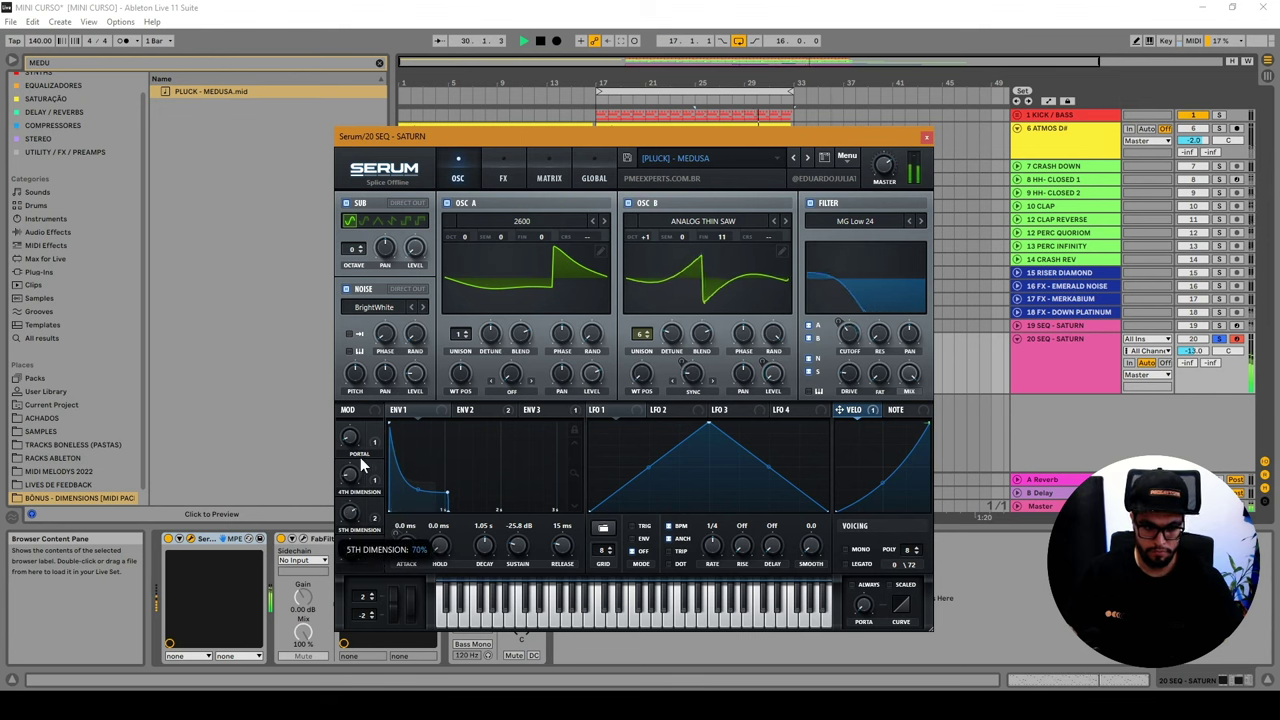
{"action": "key", "text": "space"}
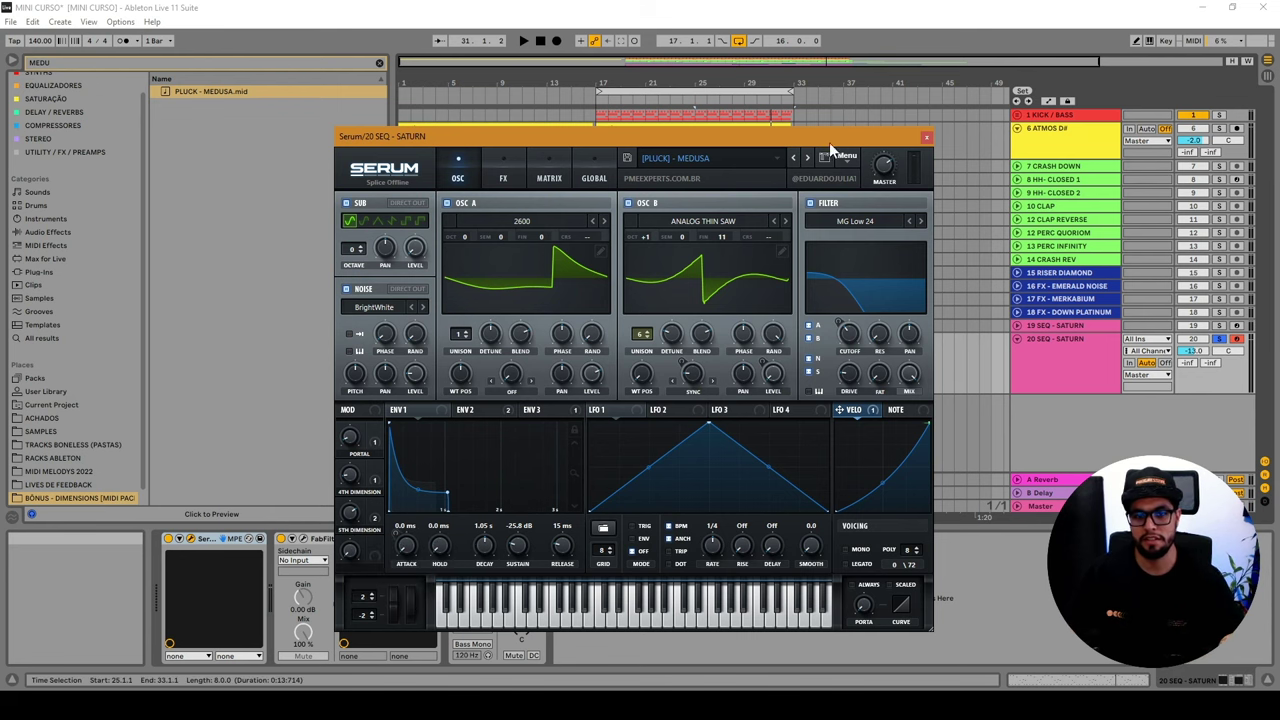
Close Serum and play the first PLUCK - MEDUSA clip from bar 17.
{"action": "left_click", "coordinate": [927, 138]}
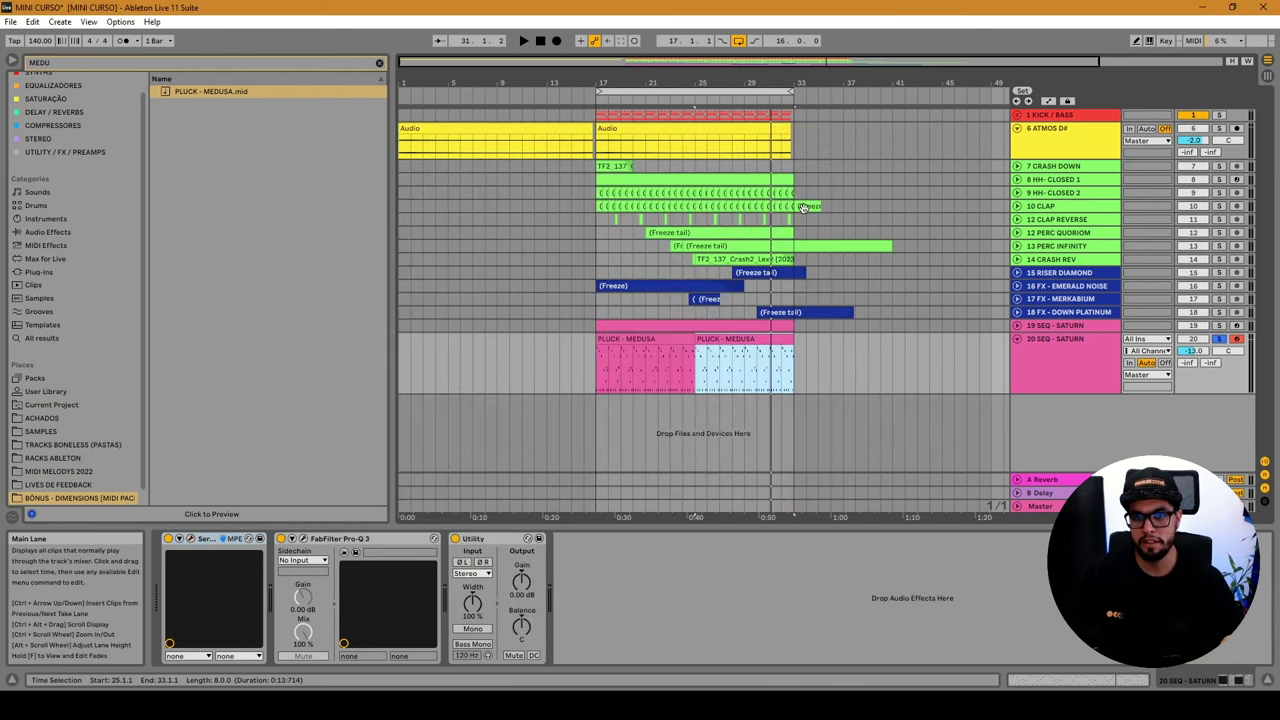
{"action": "left_click", "coordinate": [604, 341]}
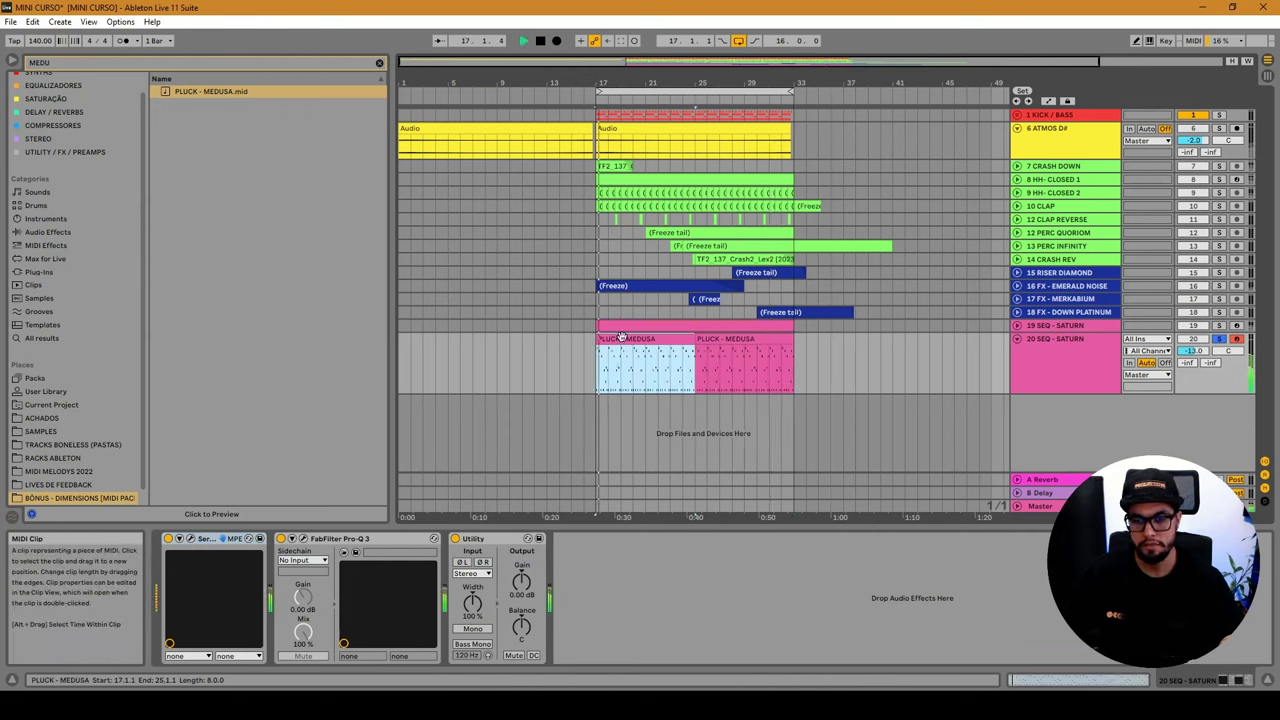
Unsolo track 20 and raise Serum's 5TH DIMENSION macro to about 13% while the full arrangement plays.
{"action": "left_click", "coordinate": [1219, 339]}
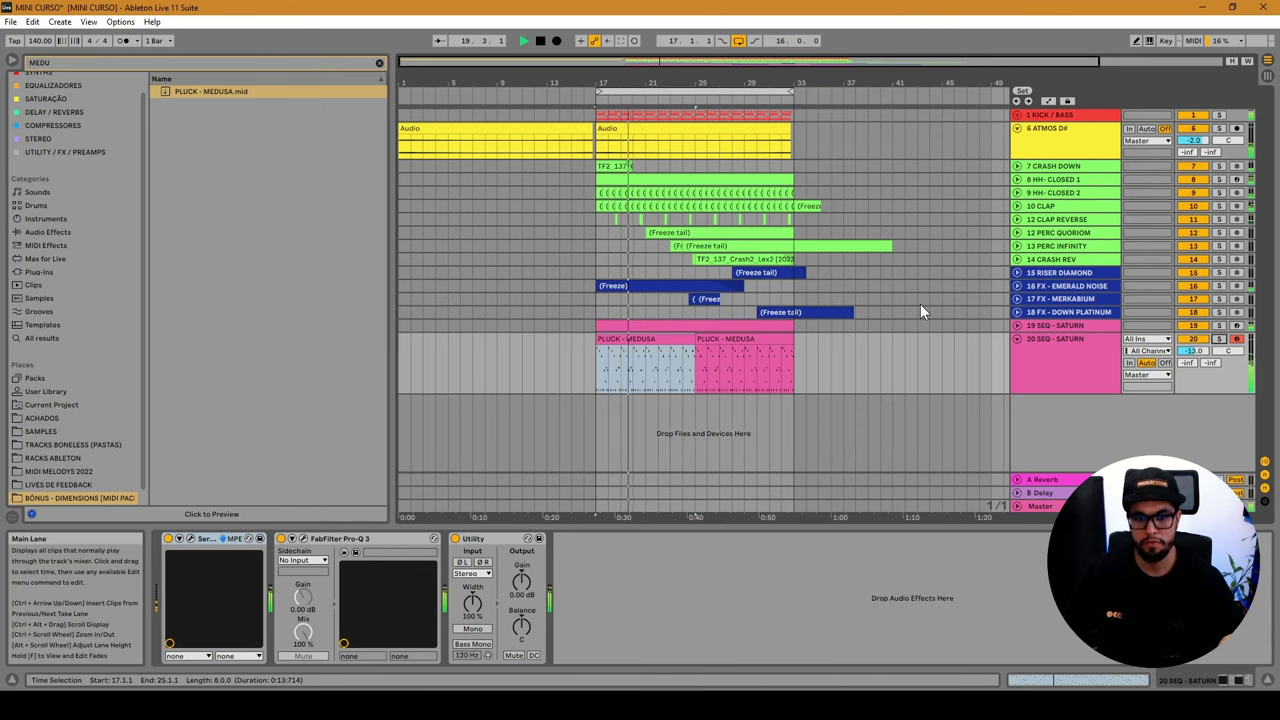
{"action": "left_click", "coordinate": [191, 538]}
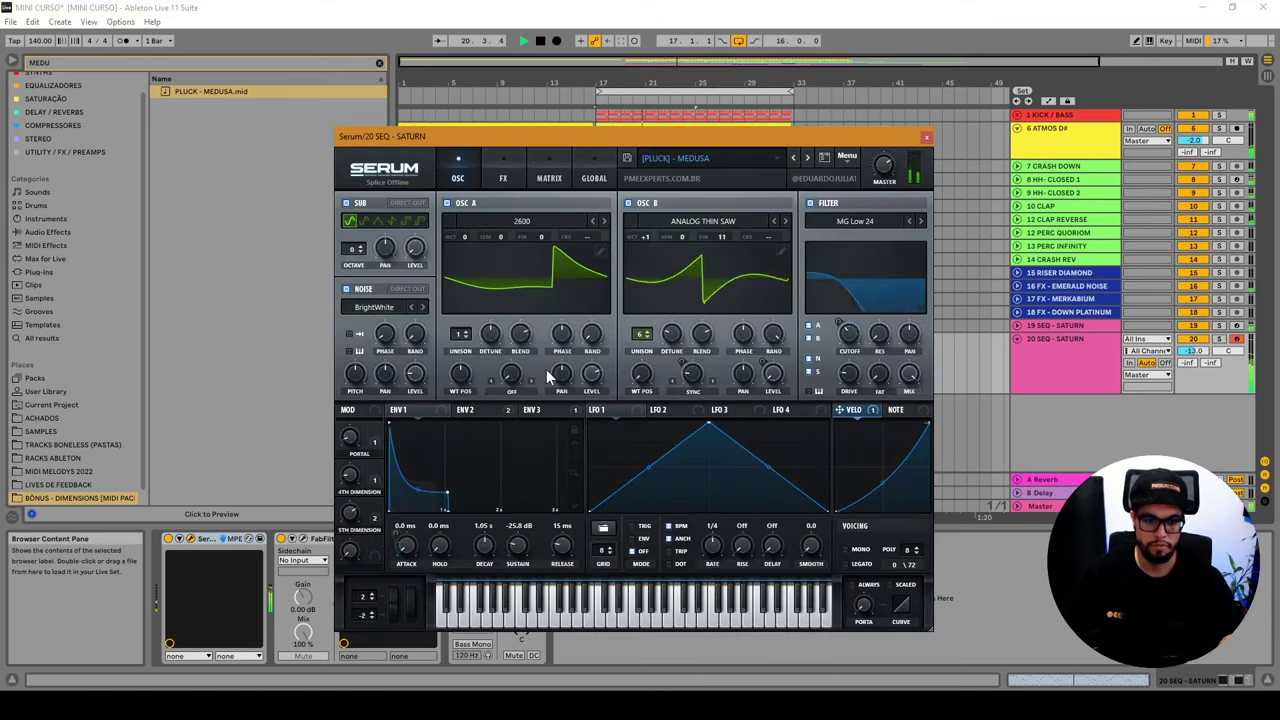
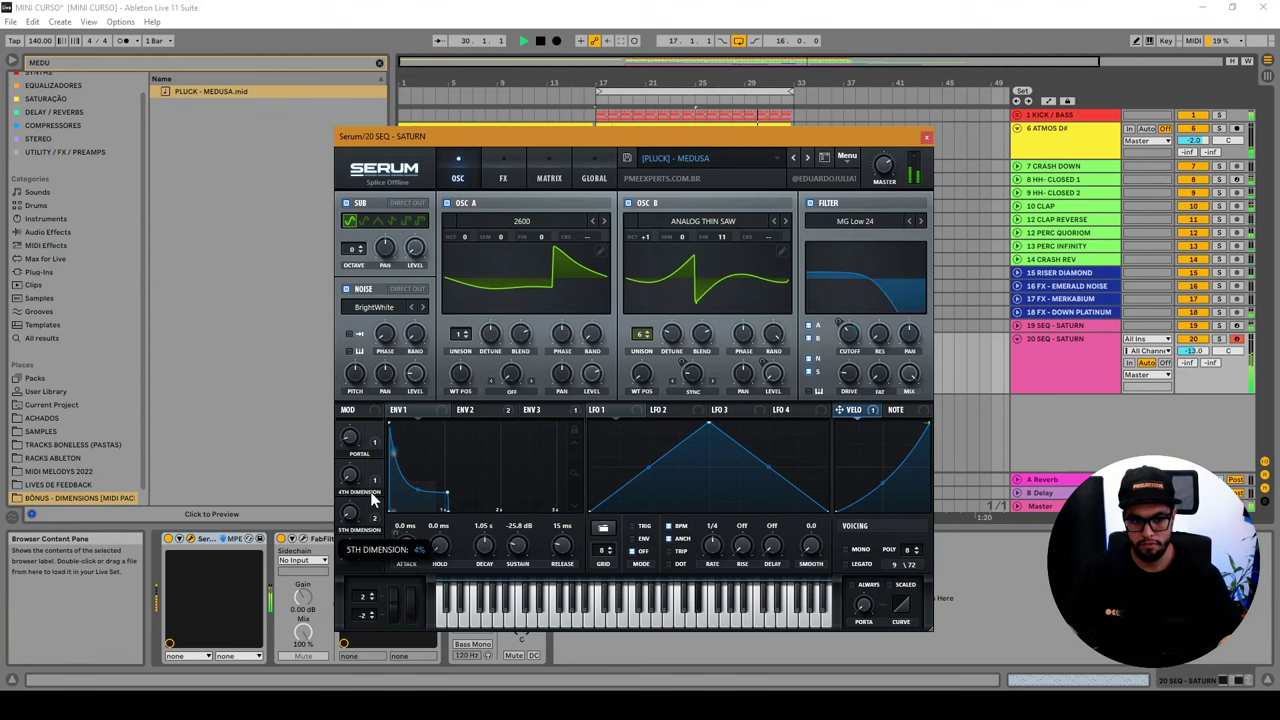
{"action": "left_click_drag", "start_coordinate": [372, 500], "coordinate": [372, 447]}
{"action": "left_click_drag", "start_coordinate": [377, 545], "coordinate": [355, 492]}
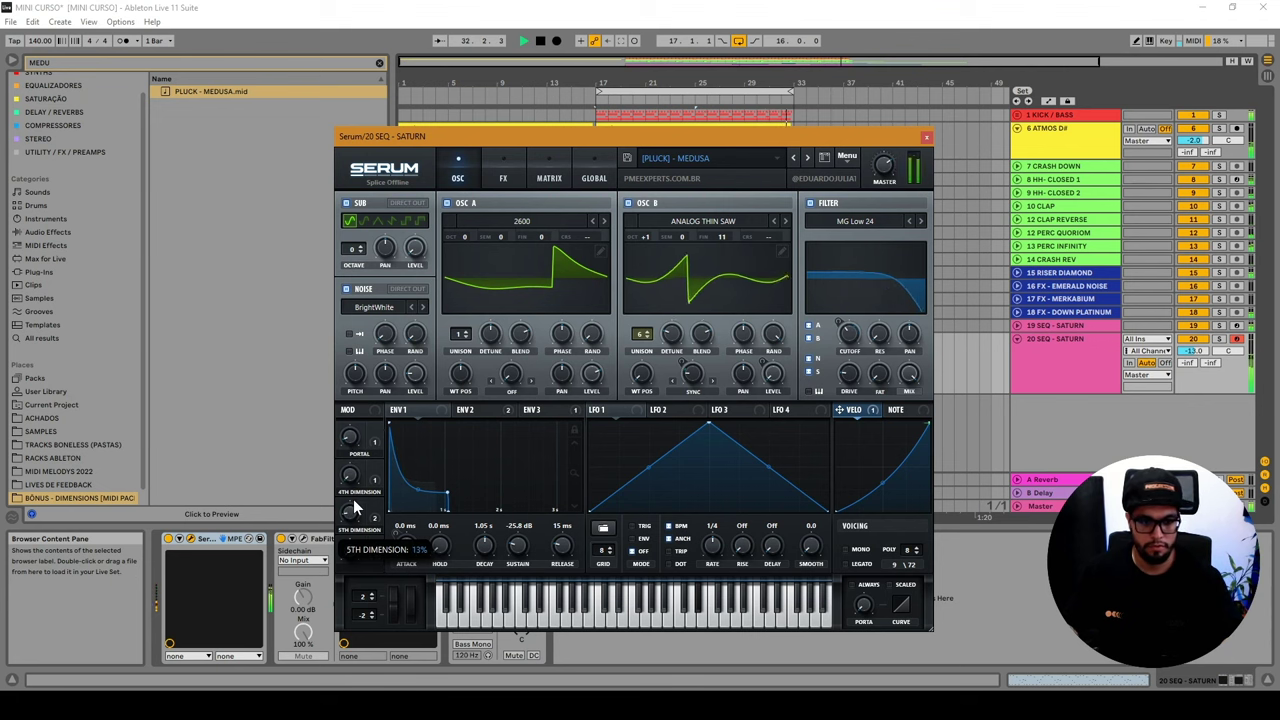
{"action": "left_click", "coordinate": [926, 139]}
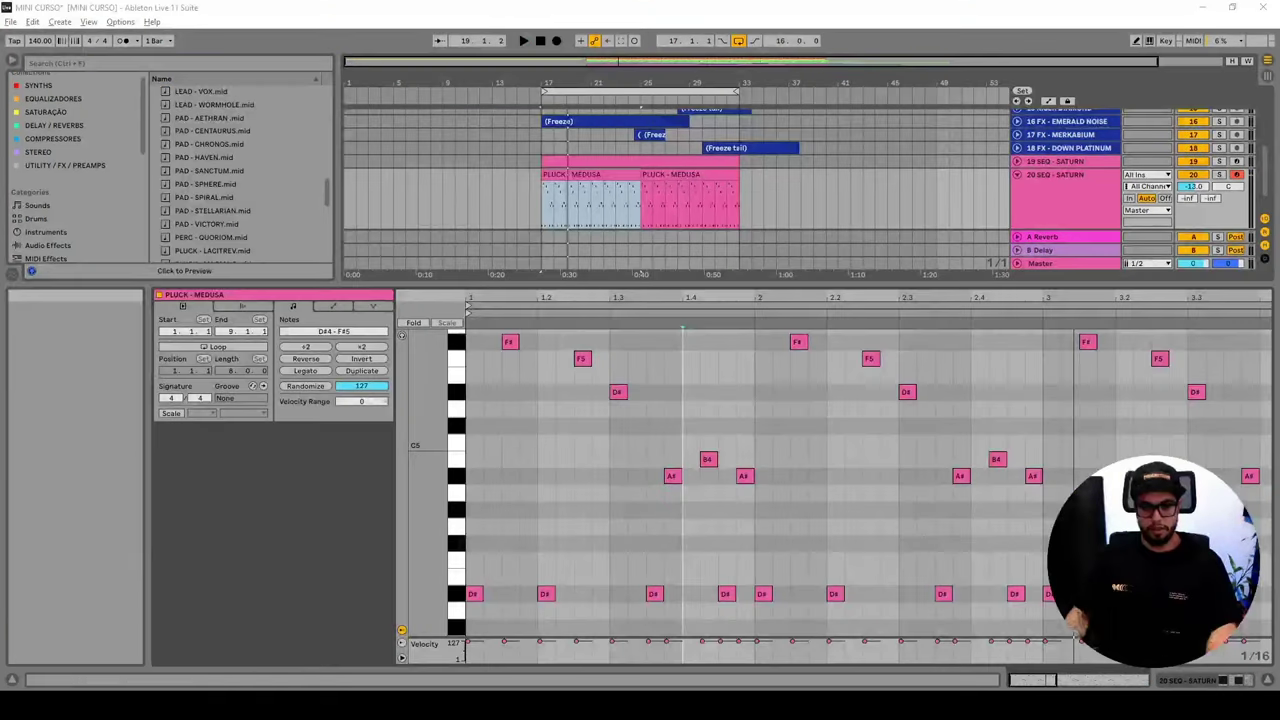
Examine the note pattern of the two PLUCK - MEDUSA clips on track 20 and play the first from bar 17.
{"action": "left_click", "coordinate": [600, 207]}
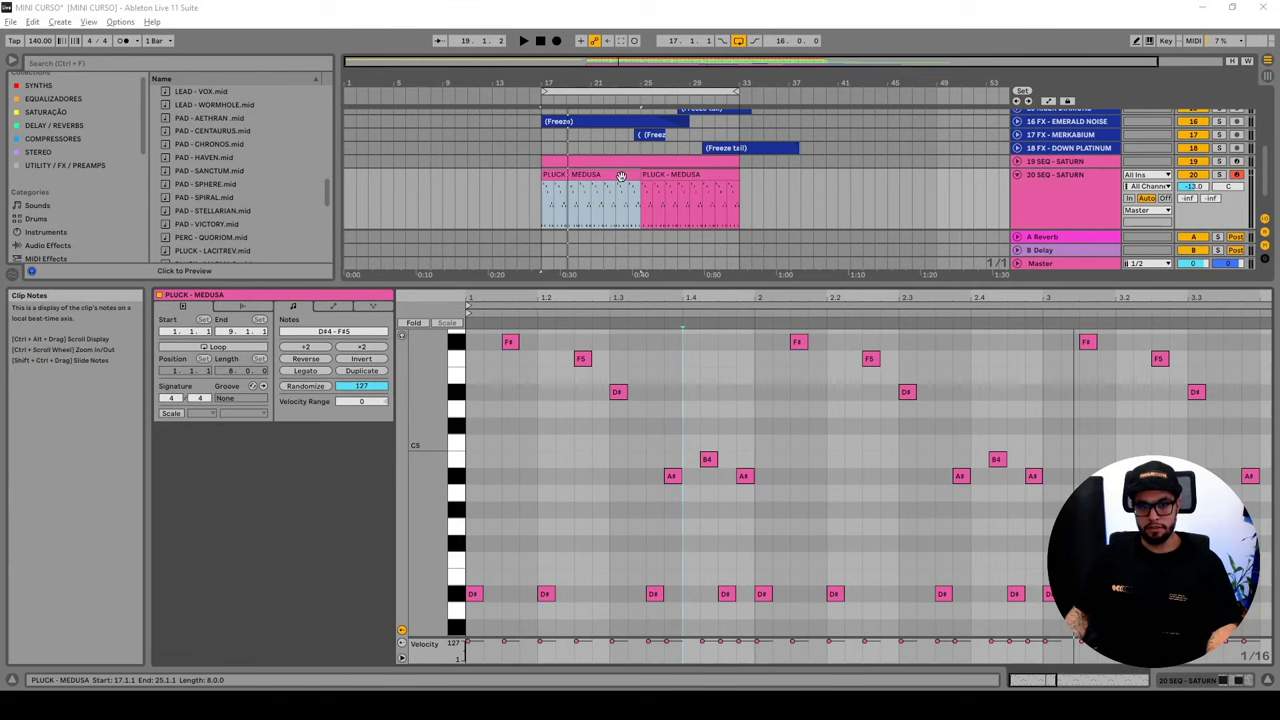
{"action": "left_click", "coordinate": [626, 190]}
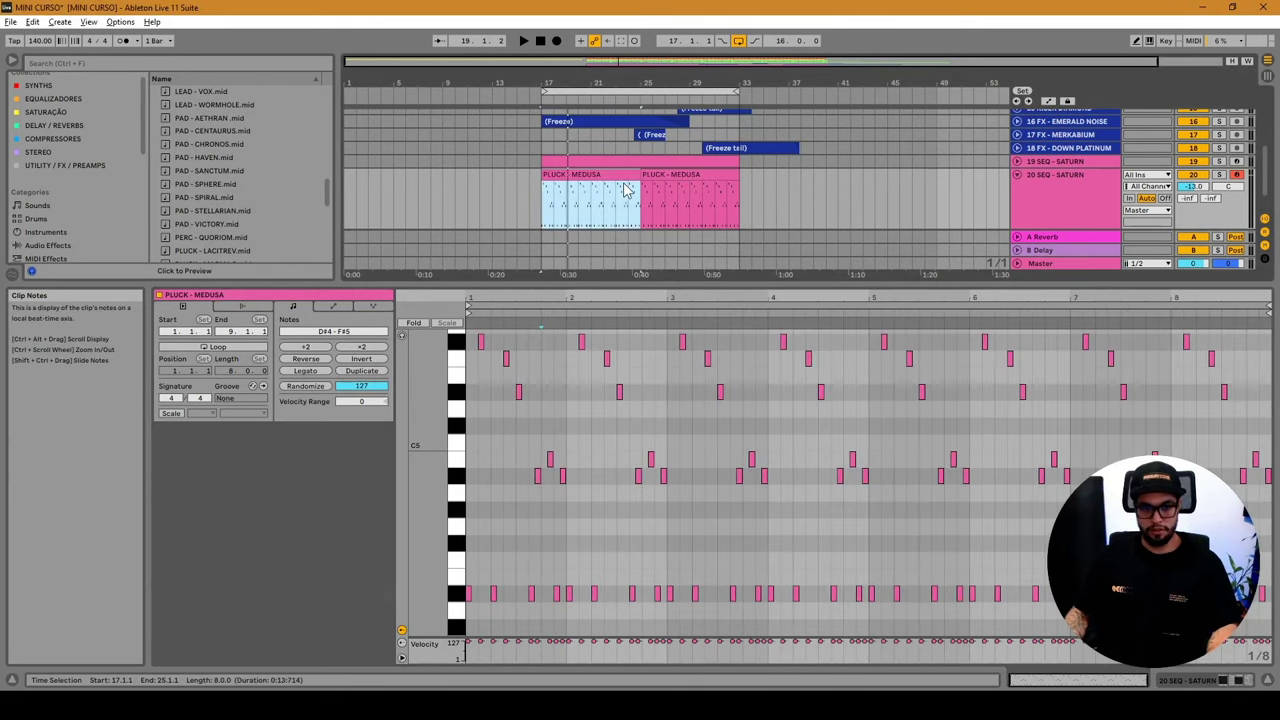
{"action": "left_click", "coordinate": [699, 203]}
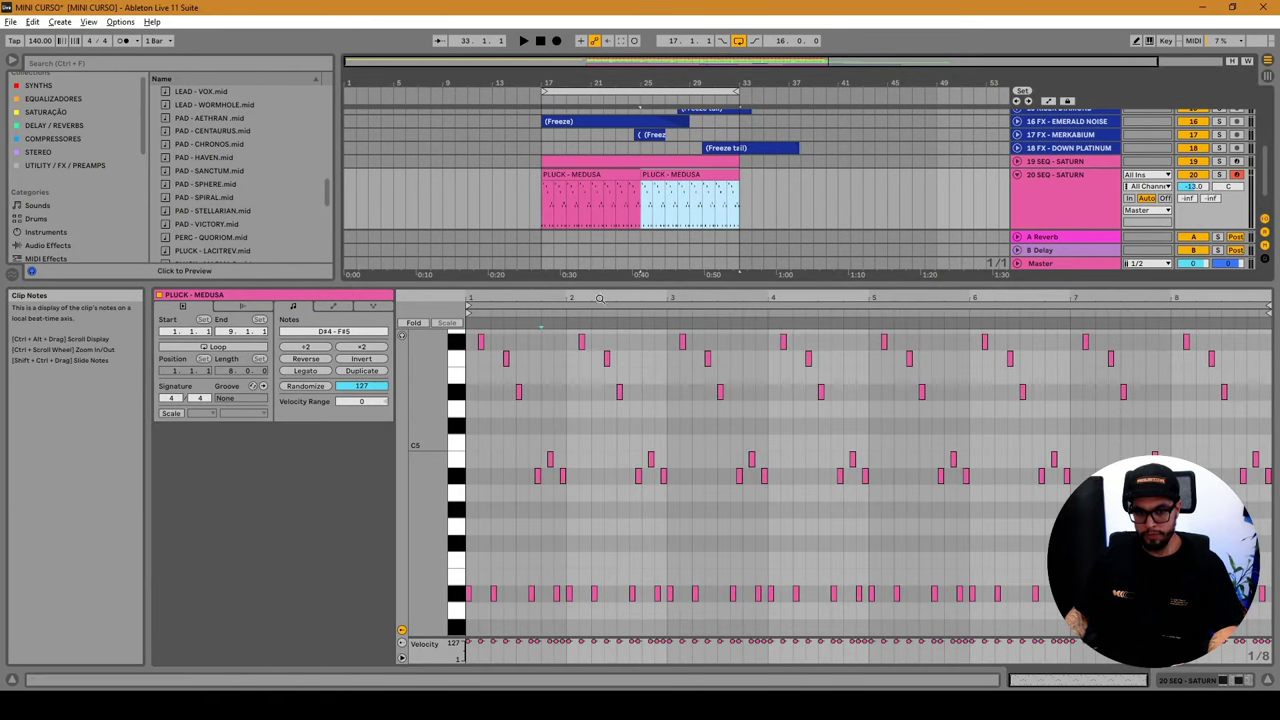
{"action": "left_click", "coordinate": [541, 300]}
{"action": "left_click_drag", "start_coordinate": [541, 300], "coordinate": [691, 340]}
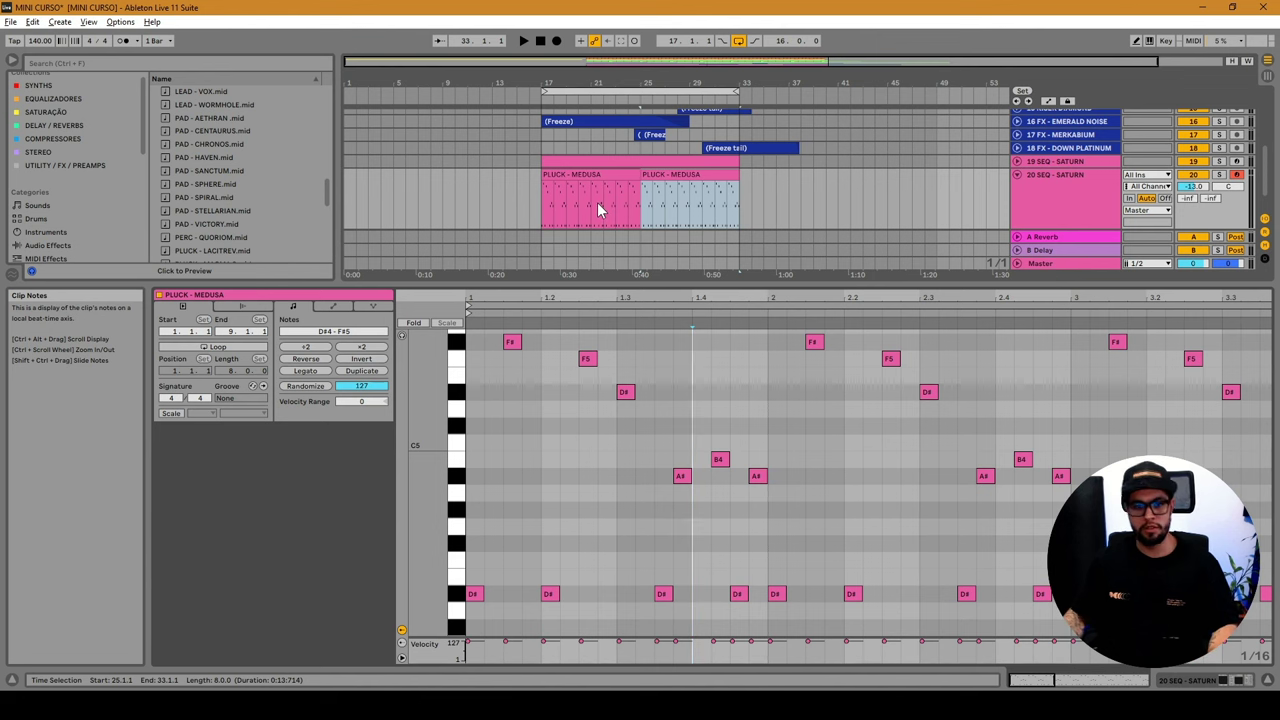
{"action": "left_click", "coordinate": [615, 174]}
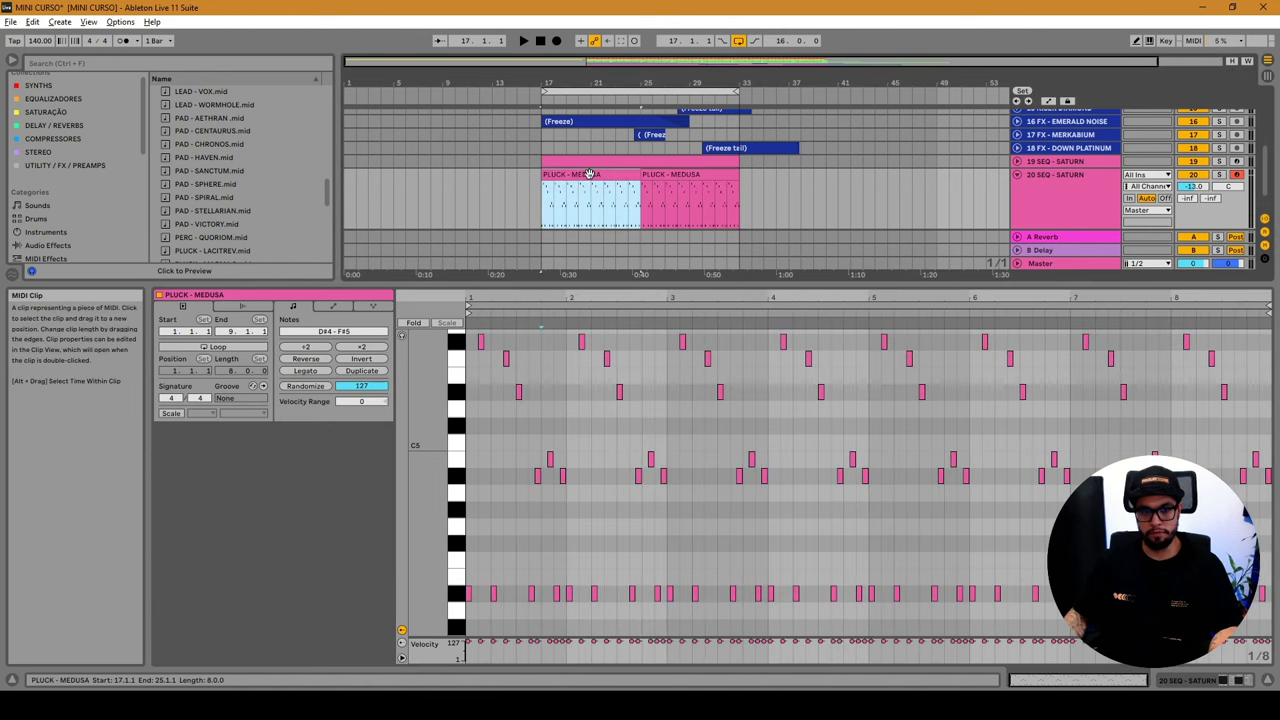
{"action": "key", "text": "space"}
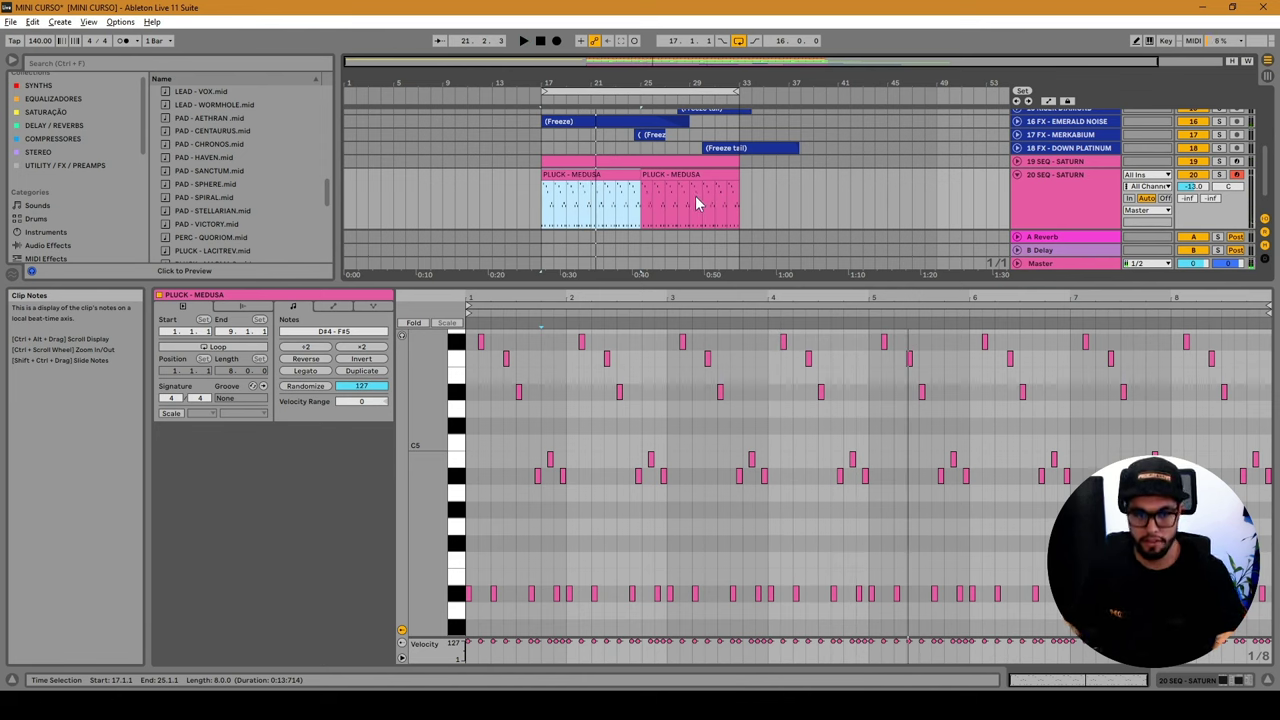
Delete the second PLUCK - MEDUSA clip at bars 25 to 33 and loop the first clip's bars 17 to 25.
{"action": "left_click", "coordinate": [651, 173]}
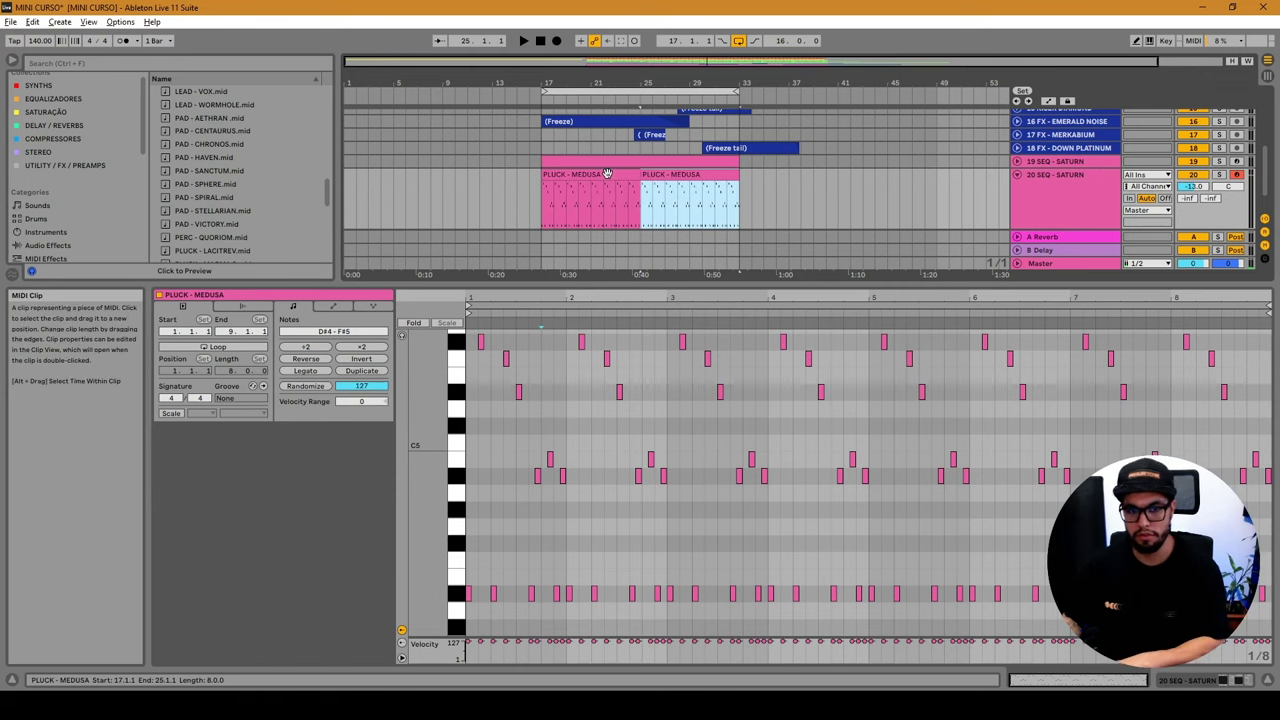
{"action": "key", "text": "Delete"}
{"action": "left_click", "coordinate": [607, 173]}
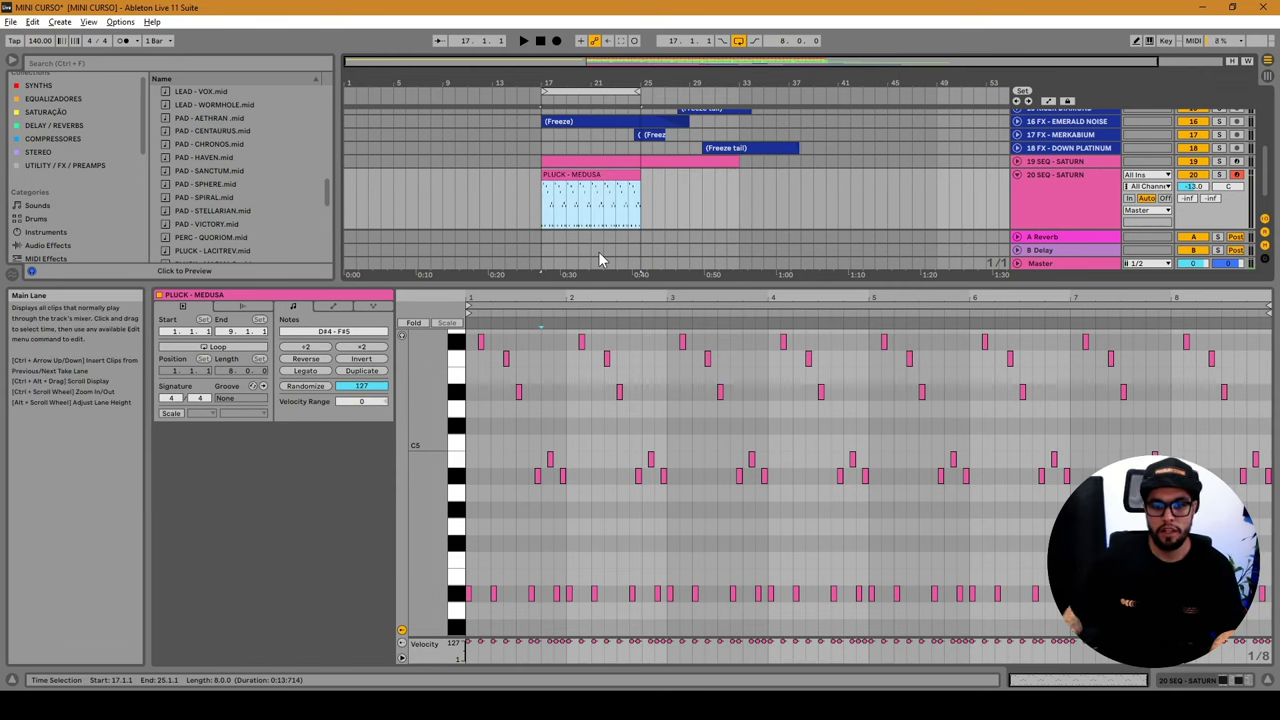
Duplicate track 20 SEQ - SATURN together with its PLUCK - MEDUSA clip.
{"action": "left_click", "coordinate": [1104, 204]}
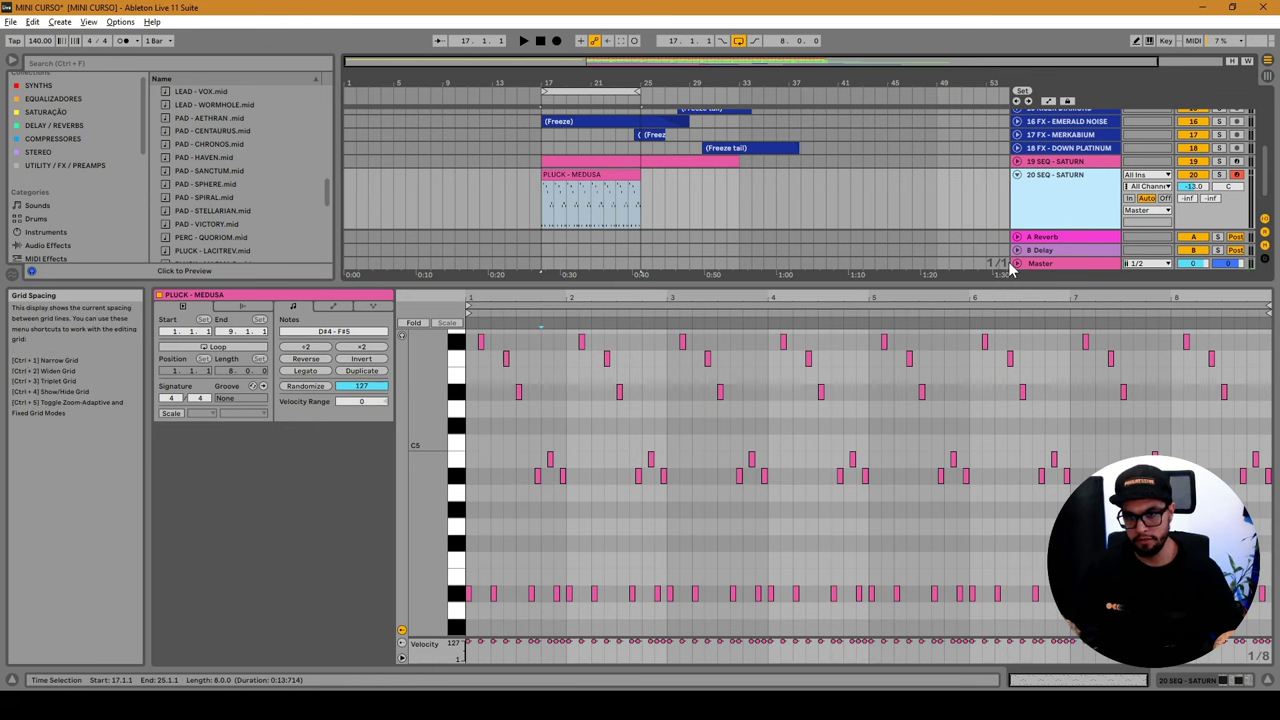
{"action": "scroll", "coordinate": [1040, 190], "scroll_direction": "down", "scroll_amount": 2}
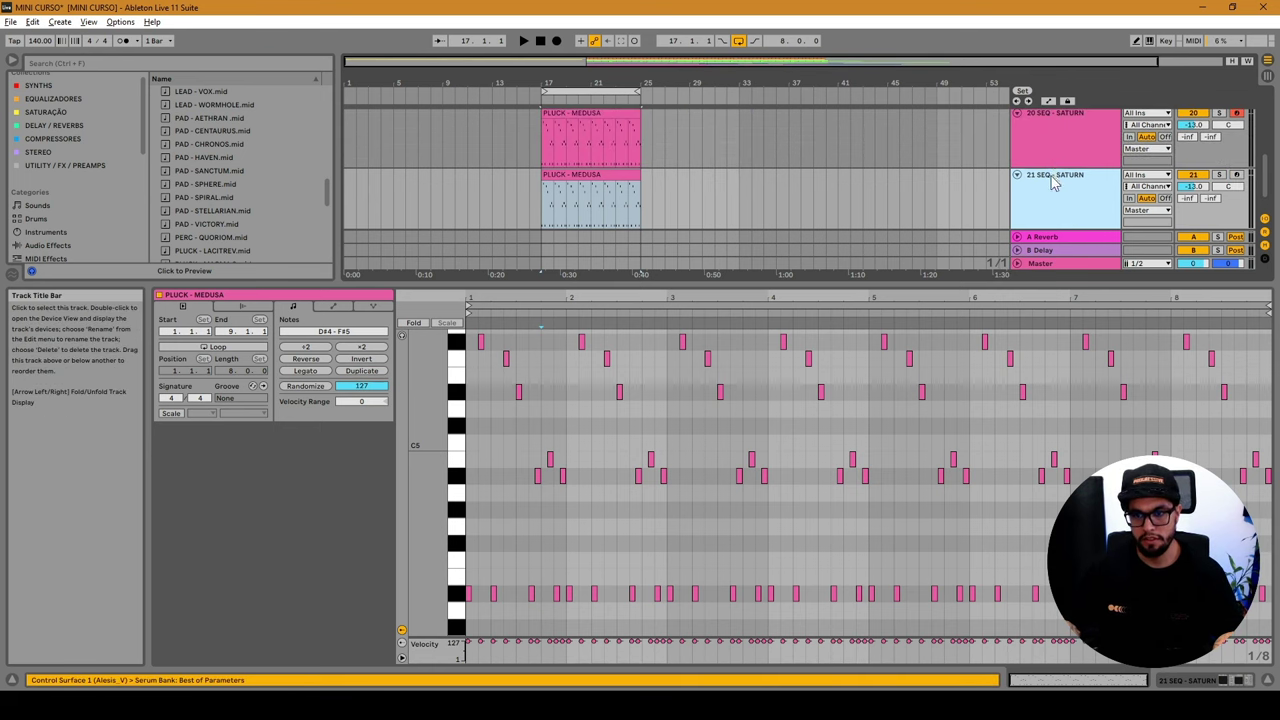
{"action": "scroll", "coordinate": [1060, 175], "scroll_direction": "up", "scroll_amount": 2}
{"action": "left_click", "coordinate": [1070, 158]}
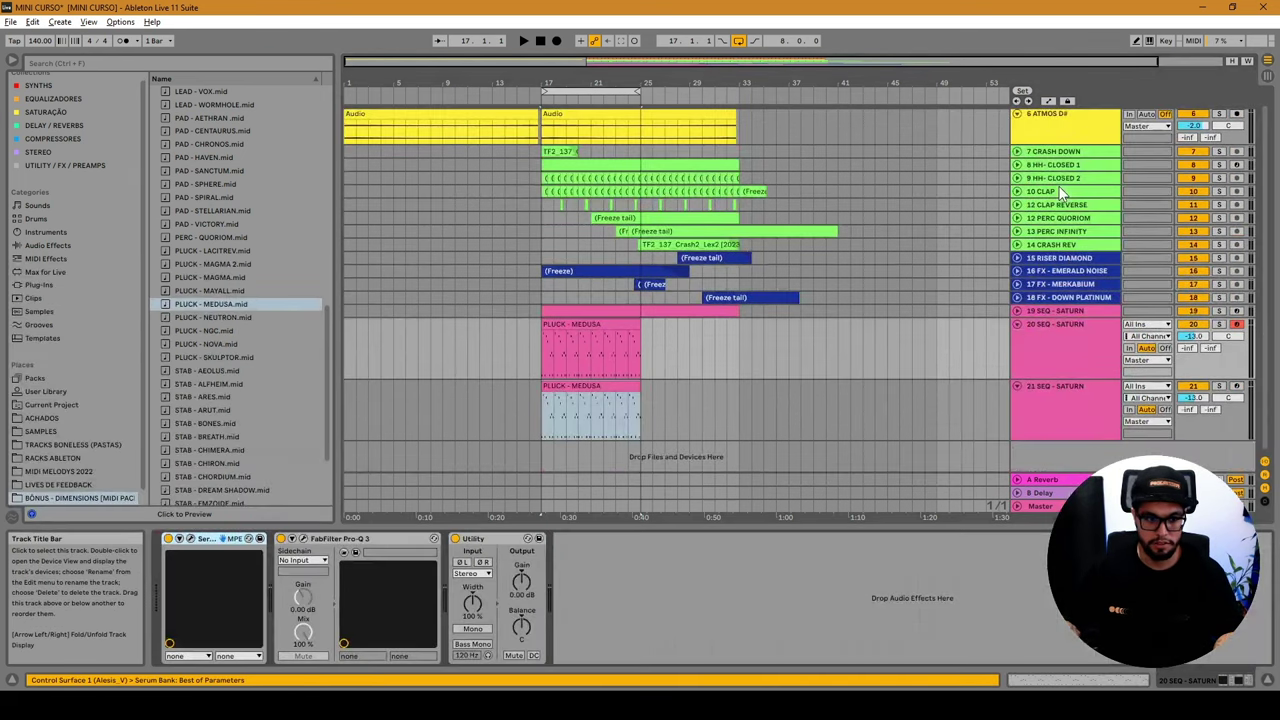
Check which Serum presets are loaded on tracks 19 and 20.
{"action": "left_click", "coordinate": [1071, 307]}
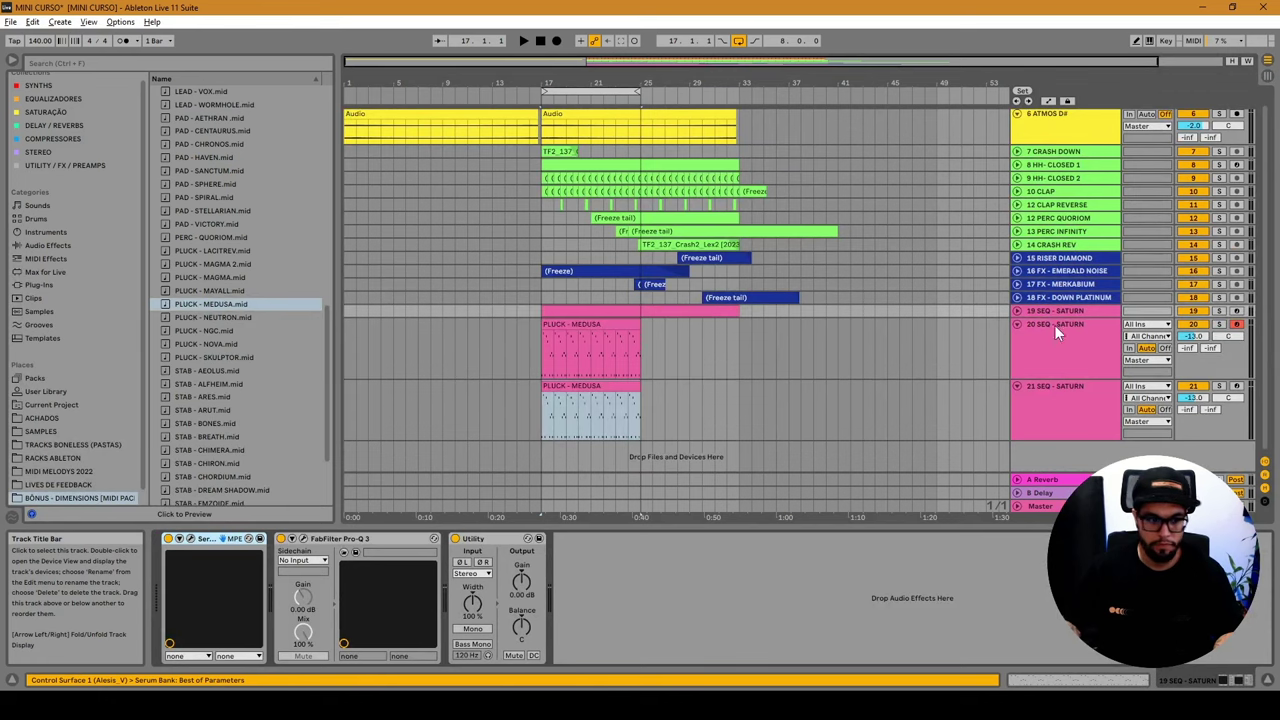
{"action": "left_click", "coordinate": [190, 540]}
{"action": "left_click", "coordinate": [190, 540]}
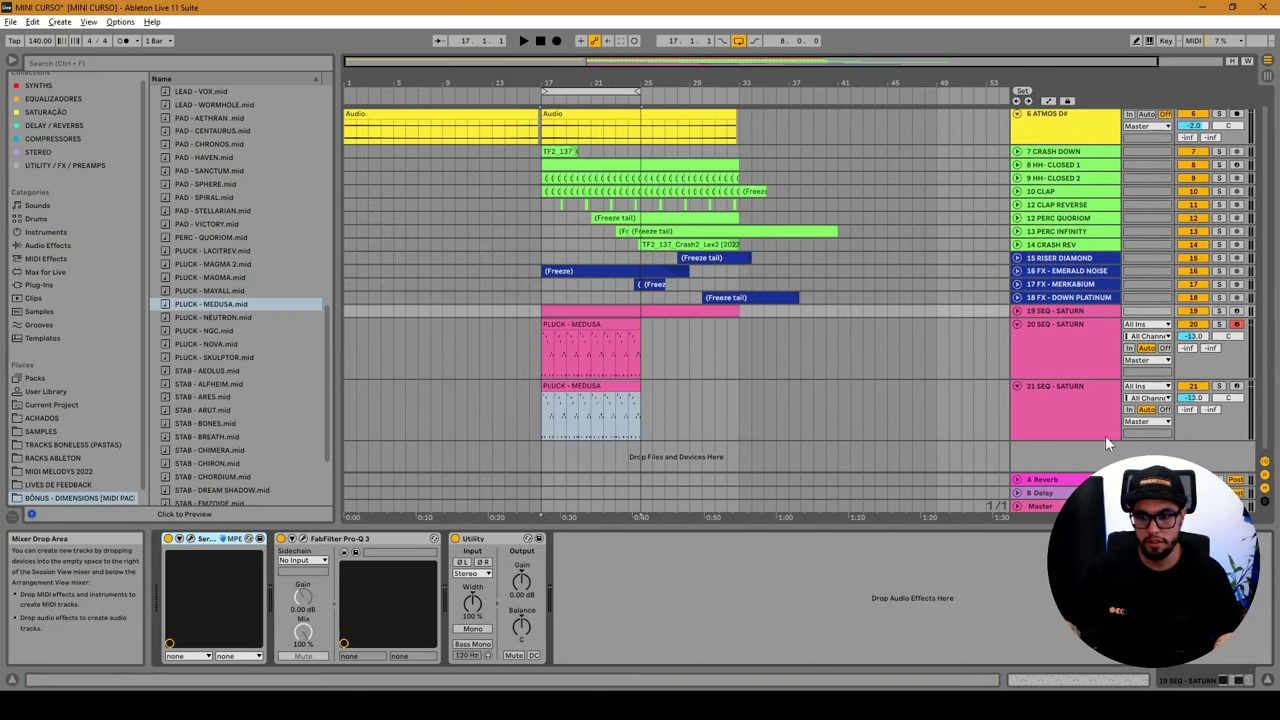
{"action": "left_click", "coordinate": [878, 360]}
{"action": "left_click", "coordinate": [191, 538]}
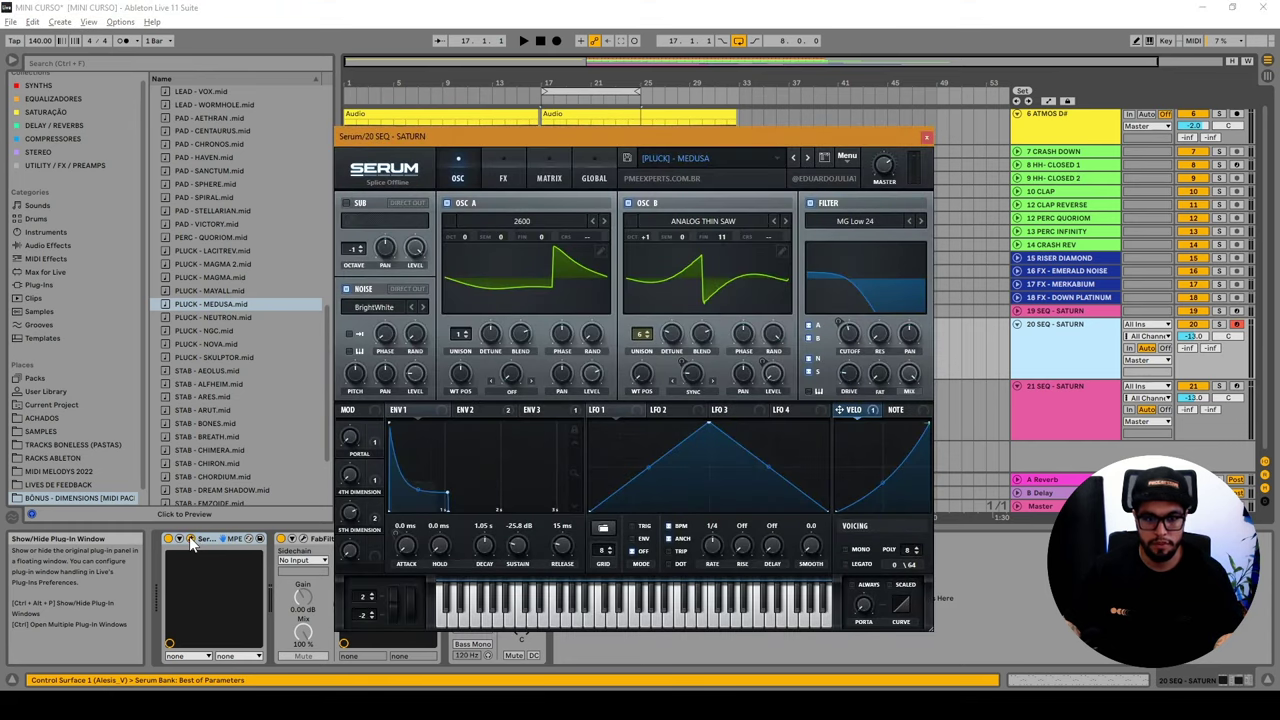
{"action": "left_click", "coordinate": [926, 136]}
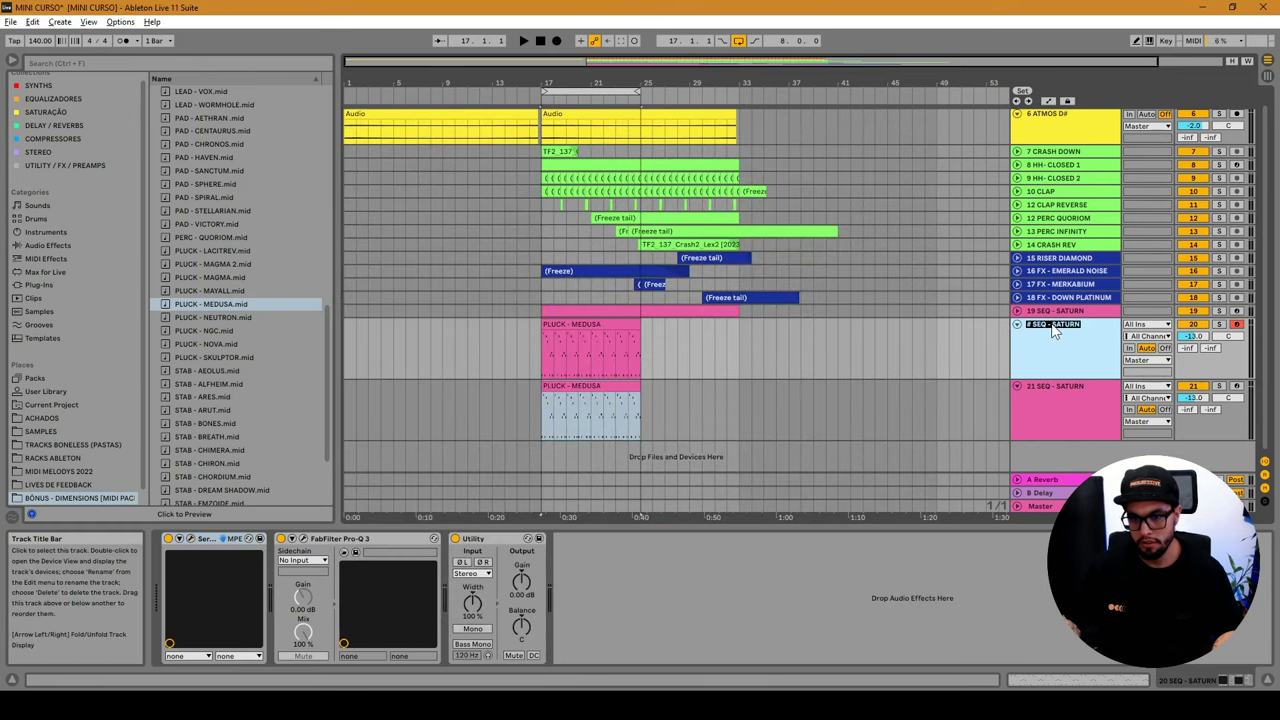
Rename track 20 as PLUCK - MEDUSA.
{"action": "type", "text": "m"}
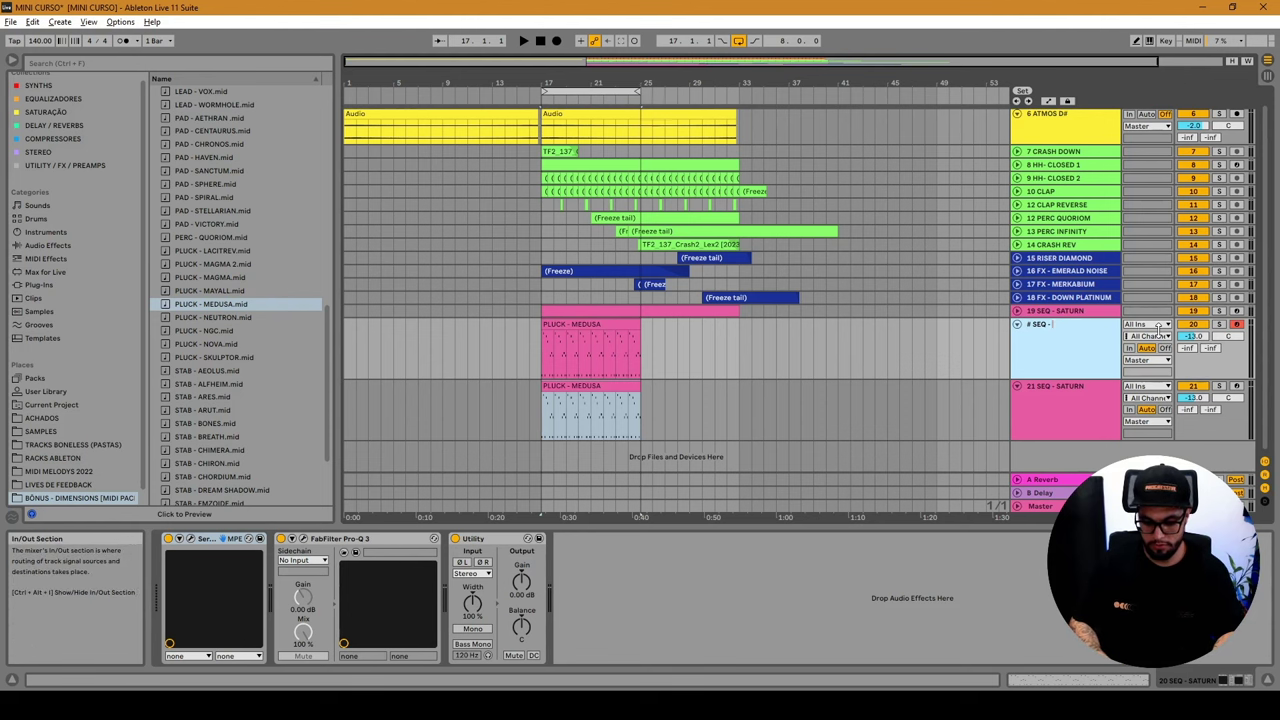
{"action": "key", "text": "Return"}
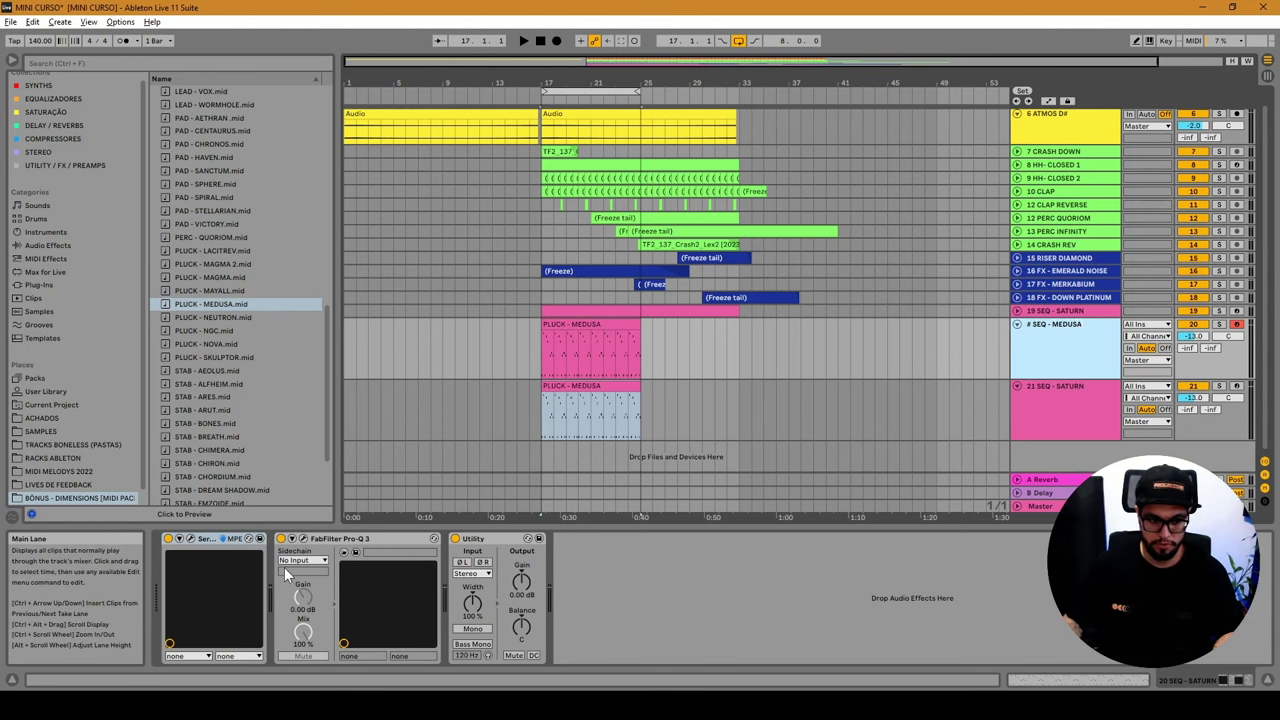
{"action": "left_click", "coordinate": [189, 539]}
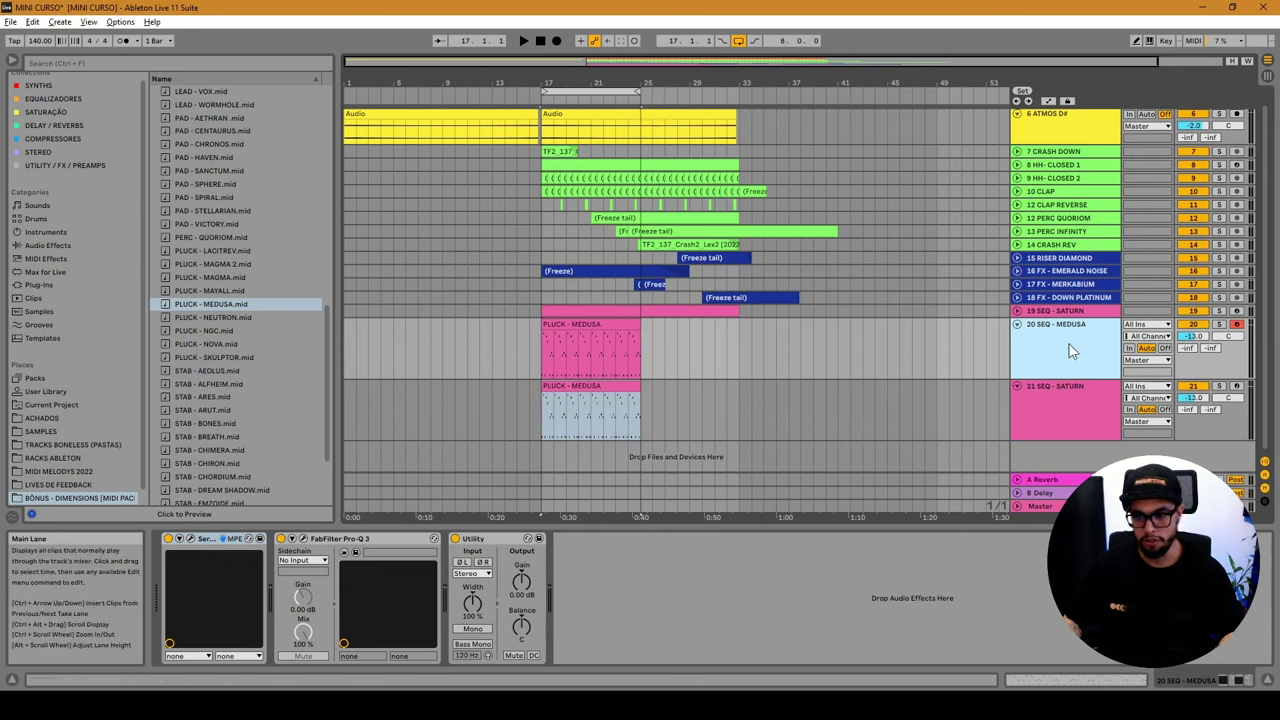
{"action": "left_click", "coordinate": [1038, 335]}
{"action": "key", "text": "ctrl+r"}
{"action": "double_click", "coordinate": [1044, 330]}
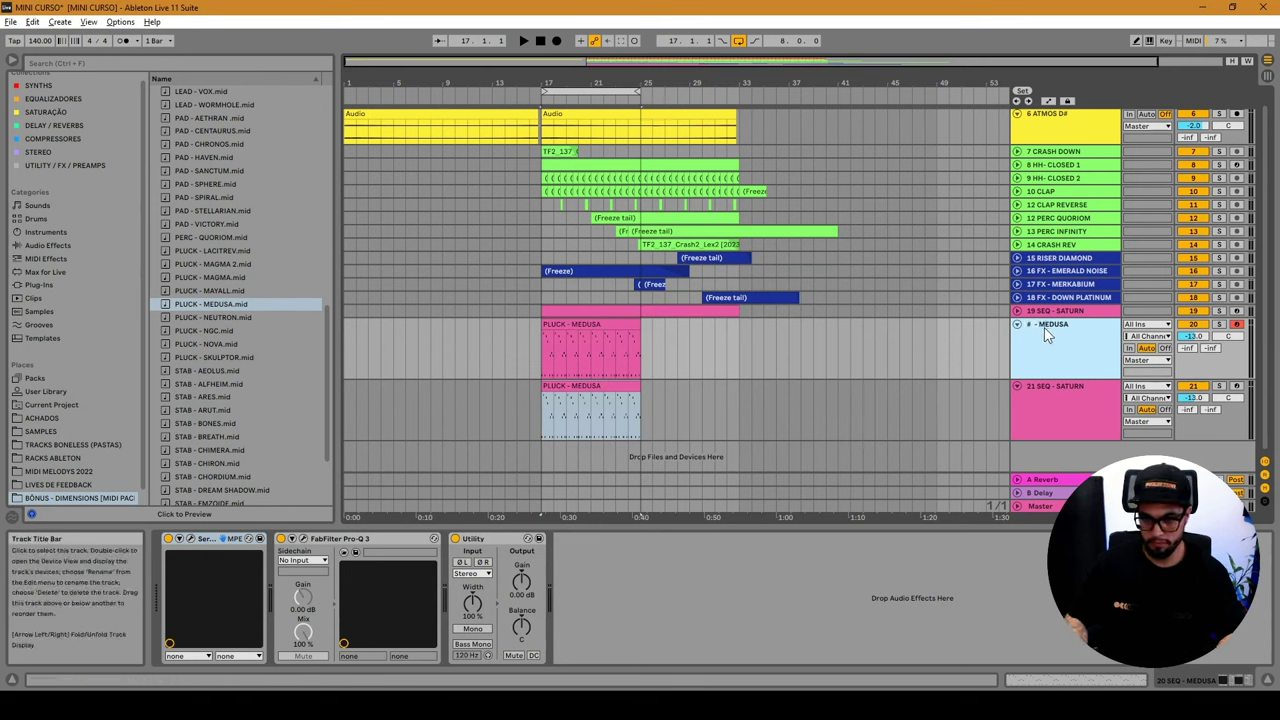
{"action": "key", "text": "BackSpace"}
{"action": "type", "text": "PLUCK"}
{"action": "key", "text": "Return"}
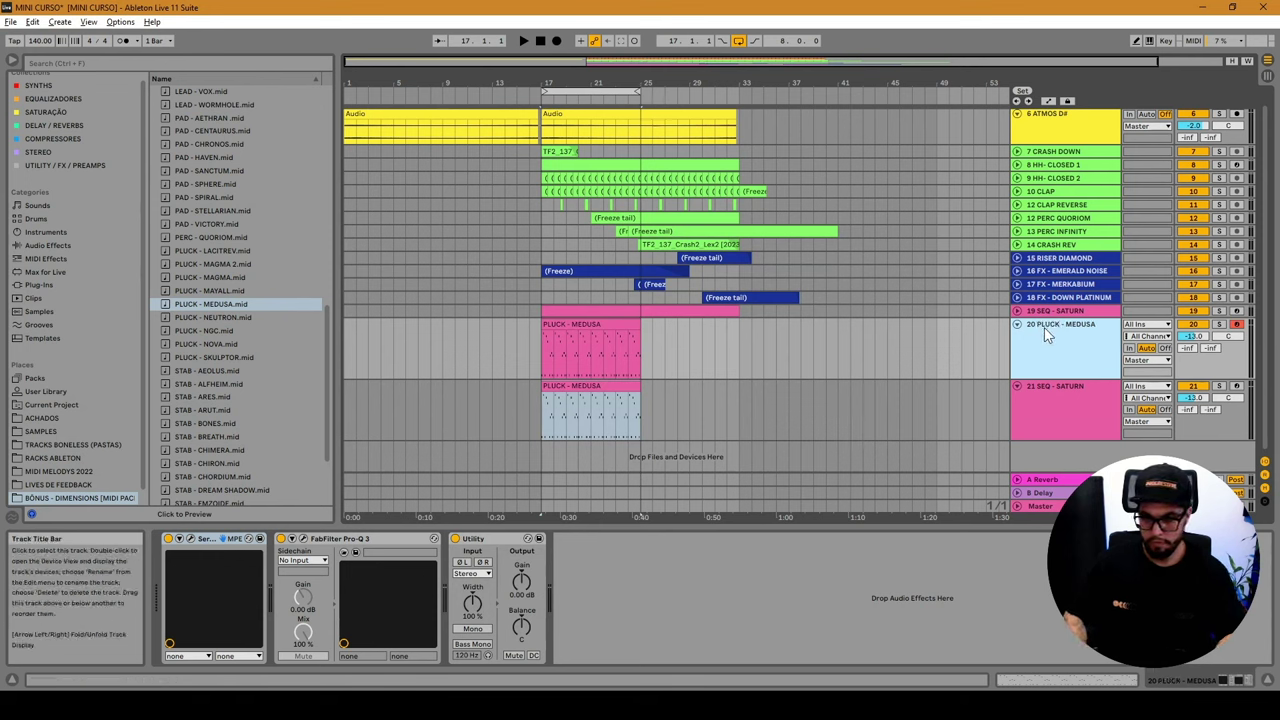
Silence all D#4 notes in the PLUCK - MEDUSA clip on track 20, keeping only the higher notes.
{"action": "left_click", "coordinate": [1043, 418]}
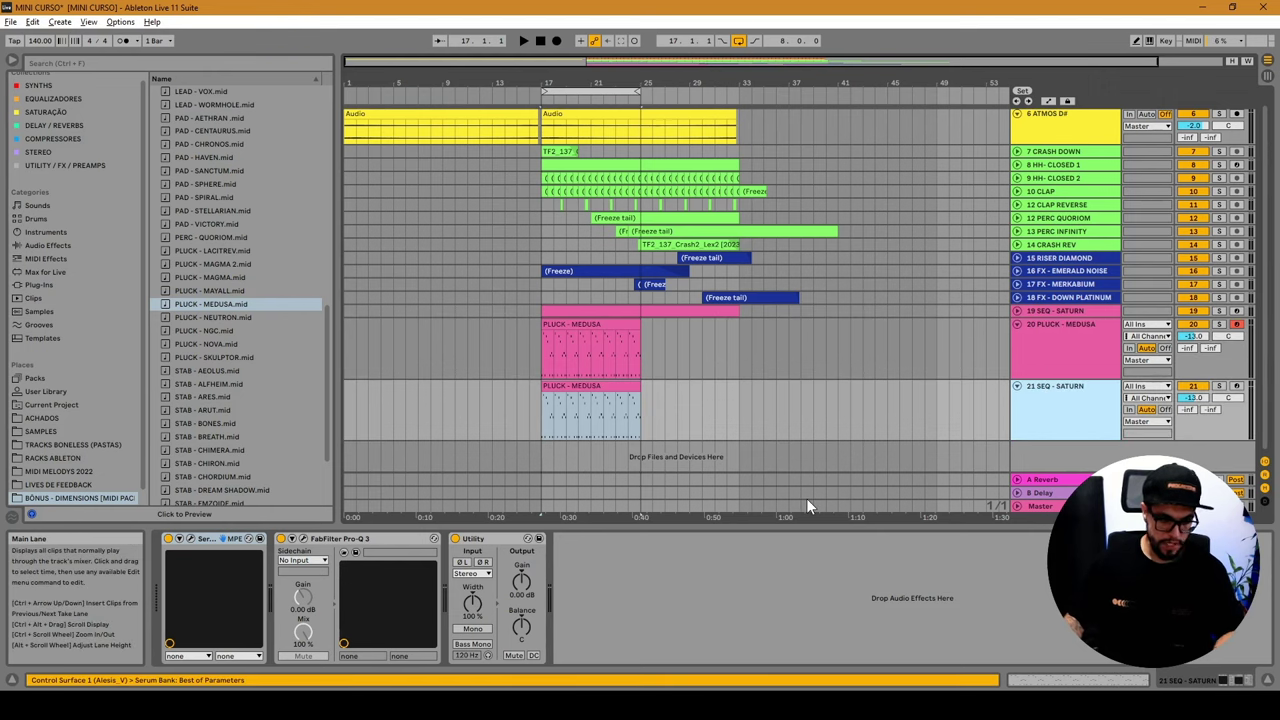
{"action": "double_click", "coordinate": [556, 355]}
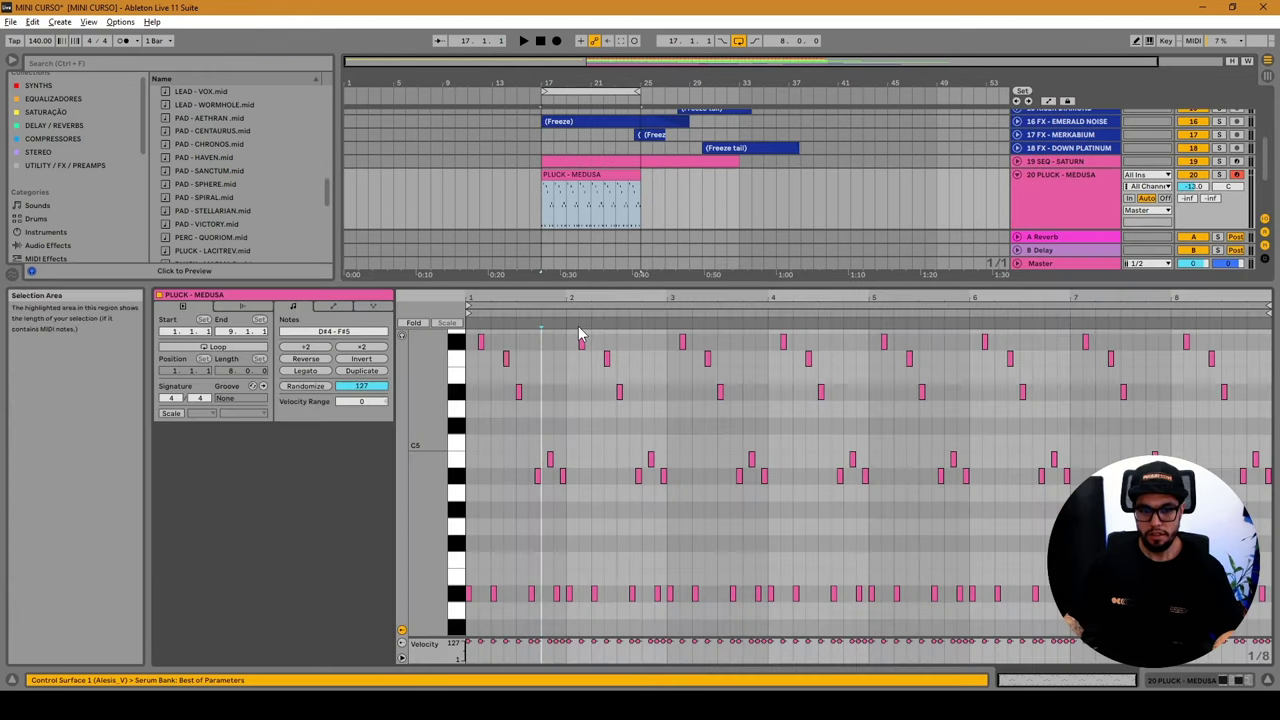
{"action": "left_click", "coordinate": [458, 598]}
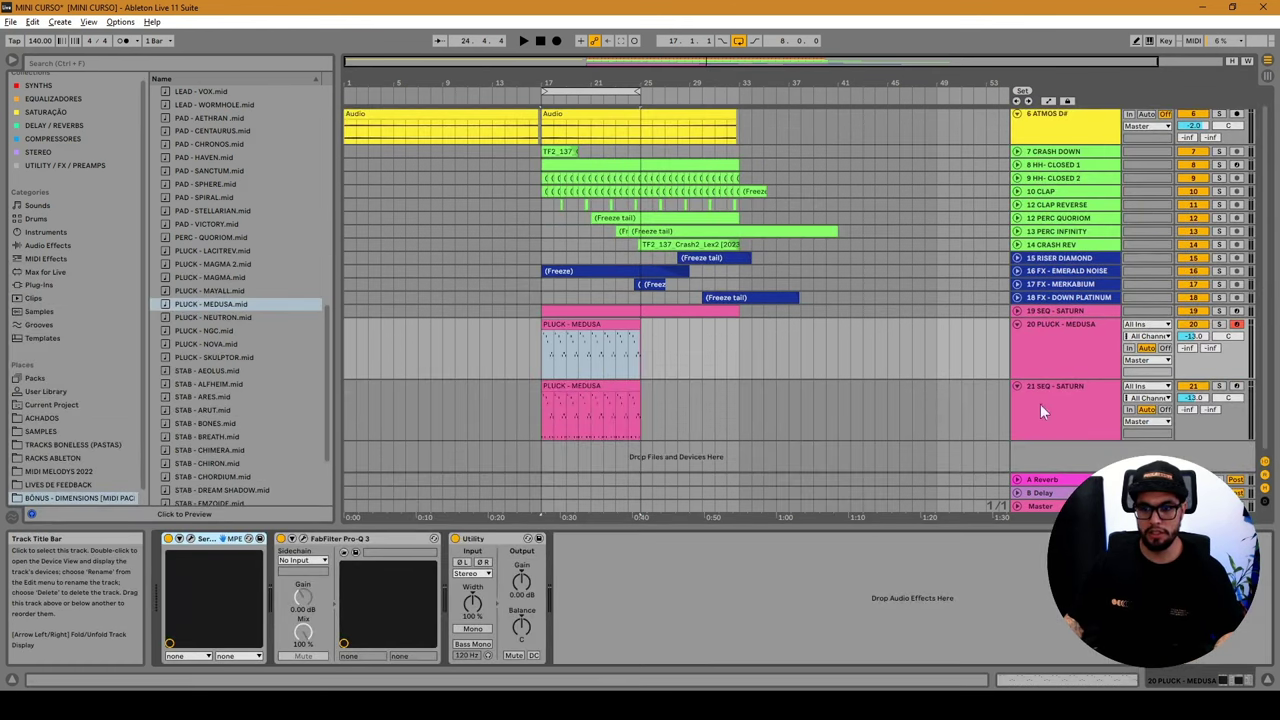
Deactivate all notes from A#4 to F#5 in the clip on track 21 SEQ - SATURN, keeping only the D#4 notes.
{"action": "left_click", "coordinate": [1042, 409]}
{"action": "left_click", "coordinate": [585, 384]}
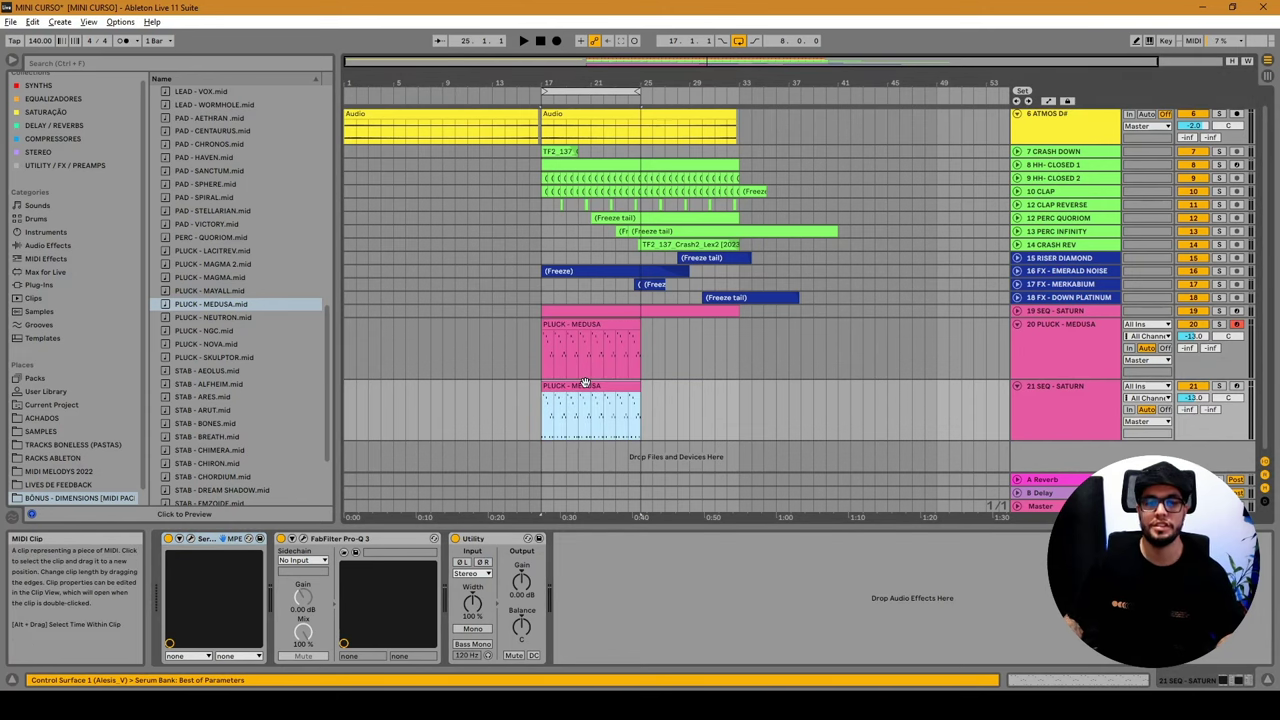
{"action": "double_click", "coordinate": [585, 384]}
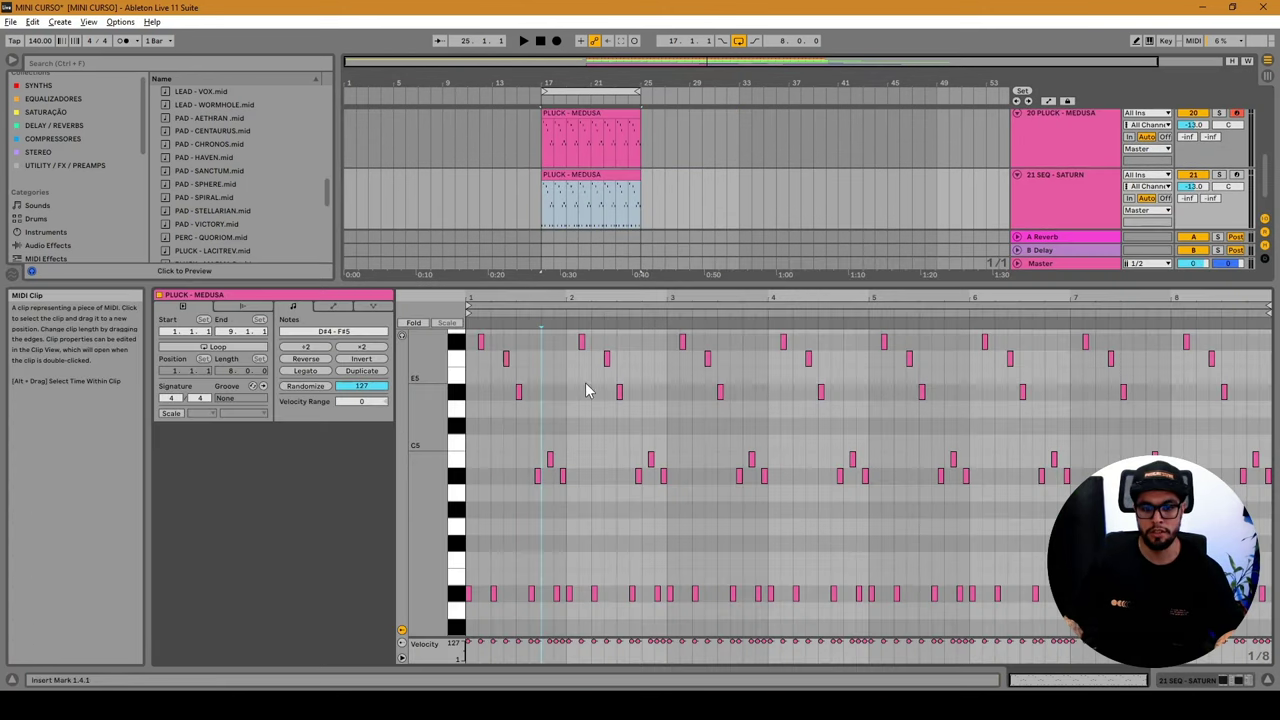
{"action": "left_click", "coordinate": [460, 595]}
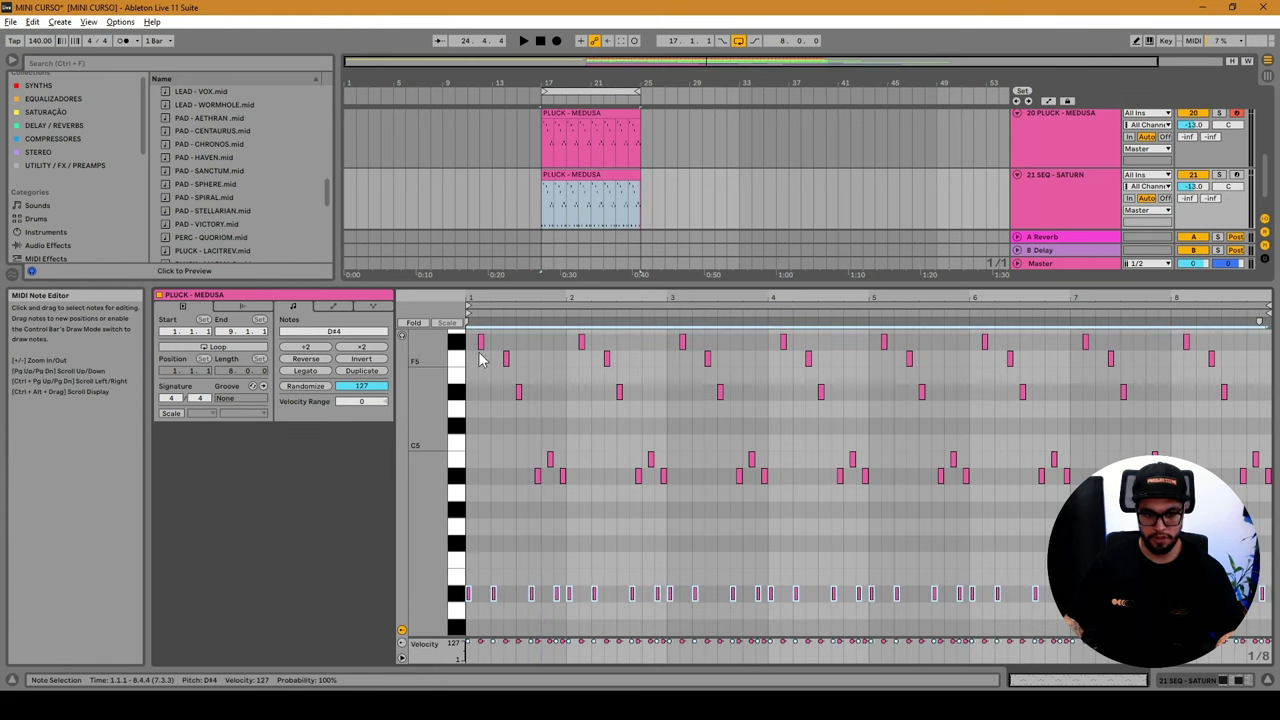
{"action": "left_click_drag", "start_coordinate": [476, 342], "coordinate": [1275, 530]}
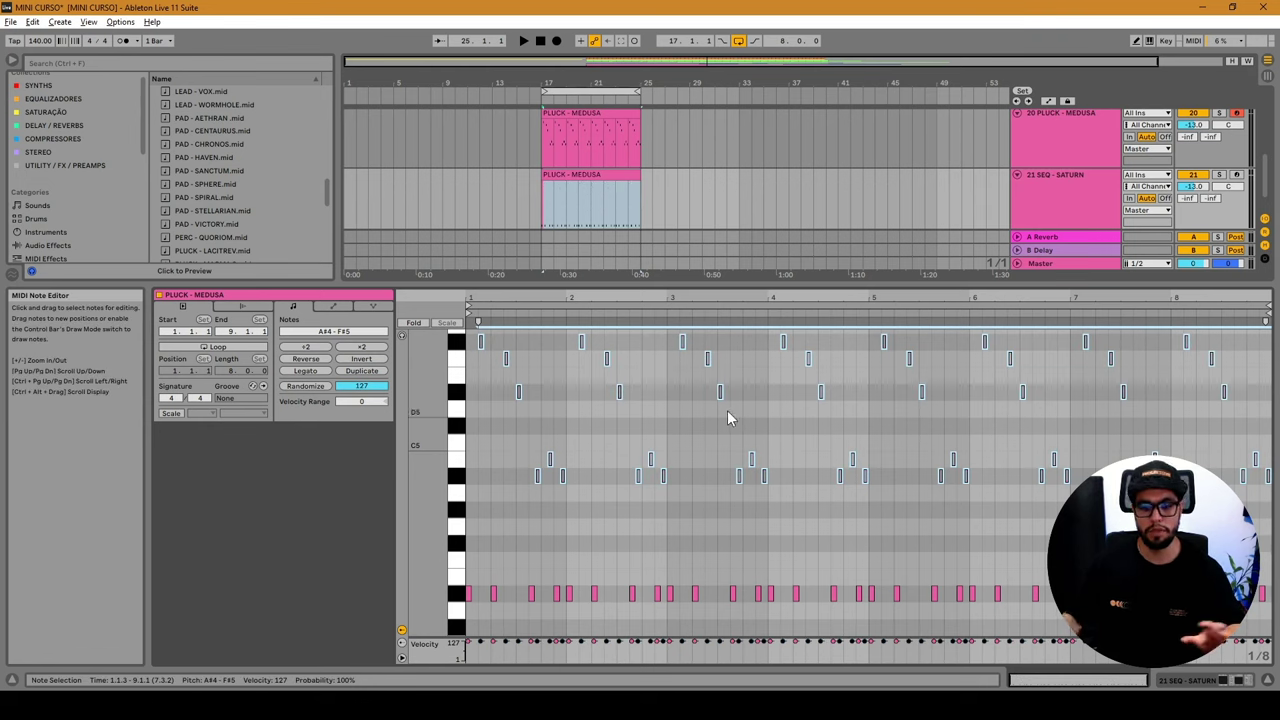
Solo tracks 20 and 21, and transpose all notes in track 21's PLUCK - MEDUSA clip down one octave.
{"action": "left_click", "coordinate": [1068, 207]}
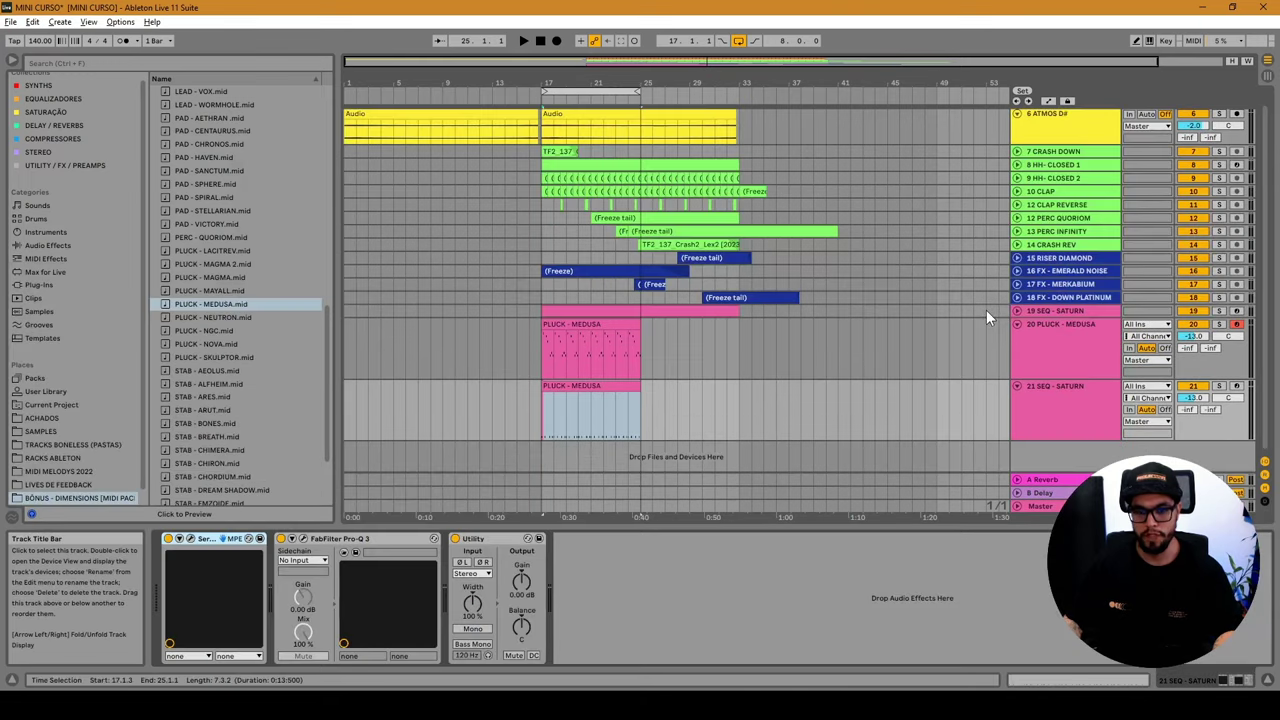
{"action": "left_click", "coordinate": [596, 381]}
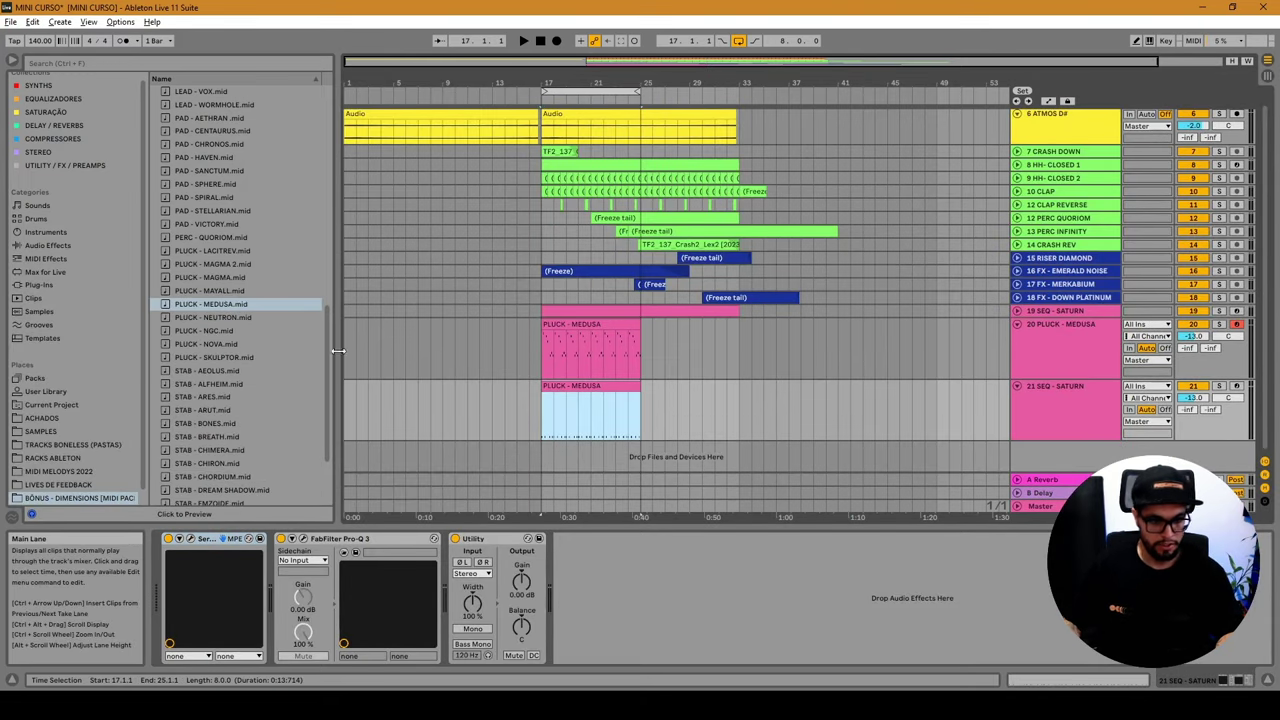
{"action": "left_click", "coordinate": [1016, 437]}
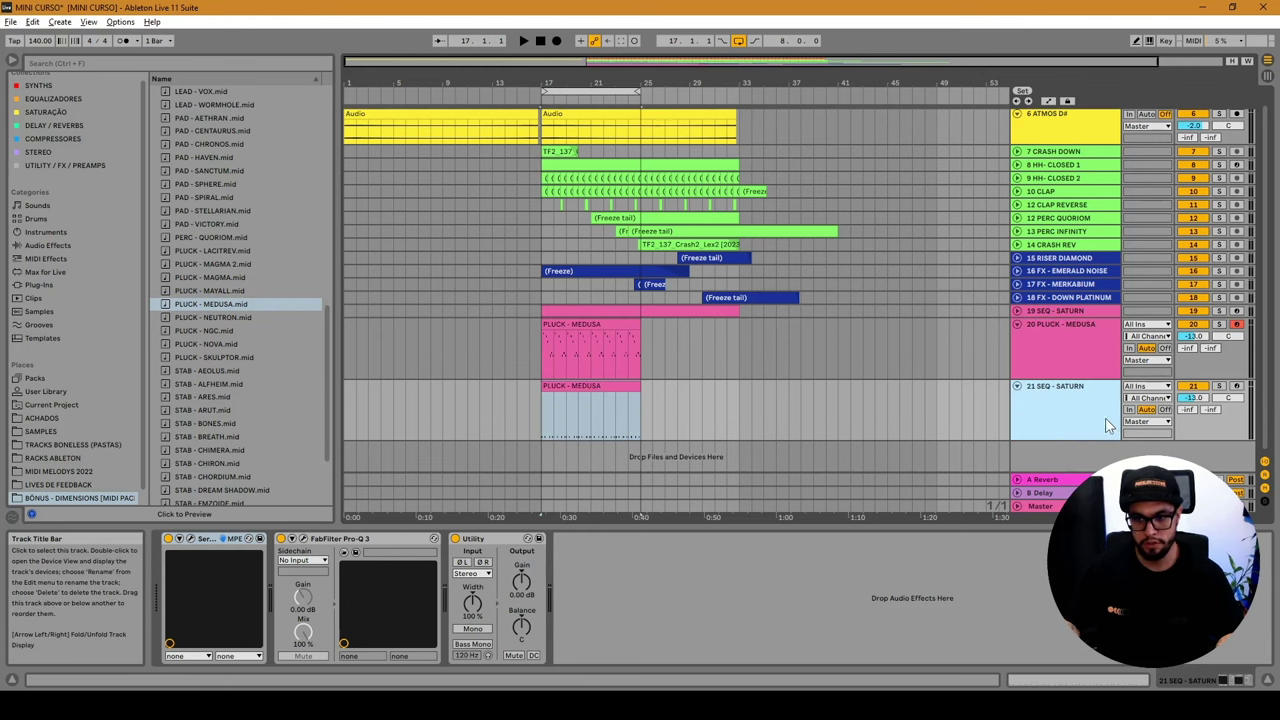
{"action": "left_click", "coordinate": [1218, 386]}
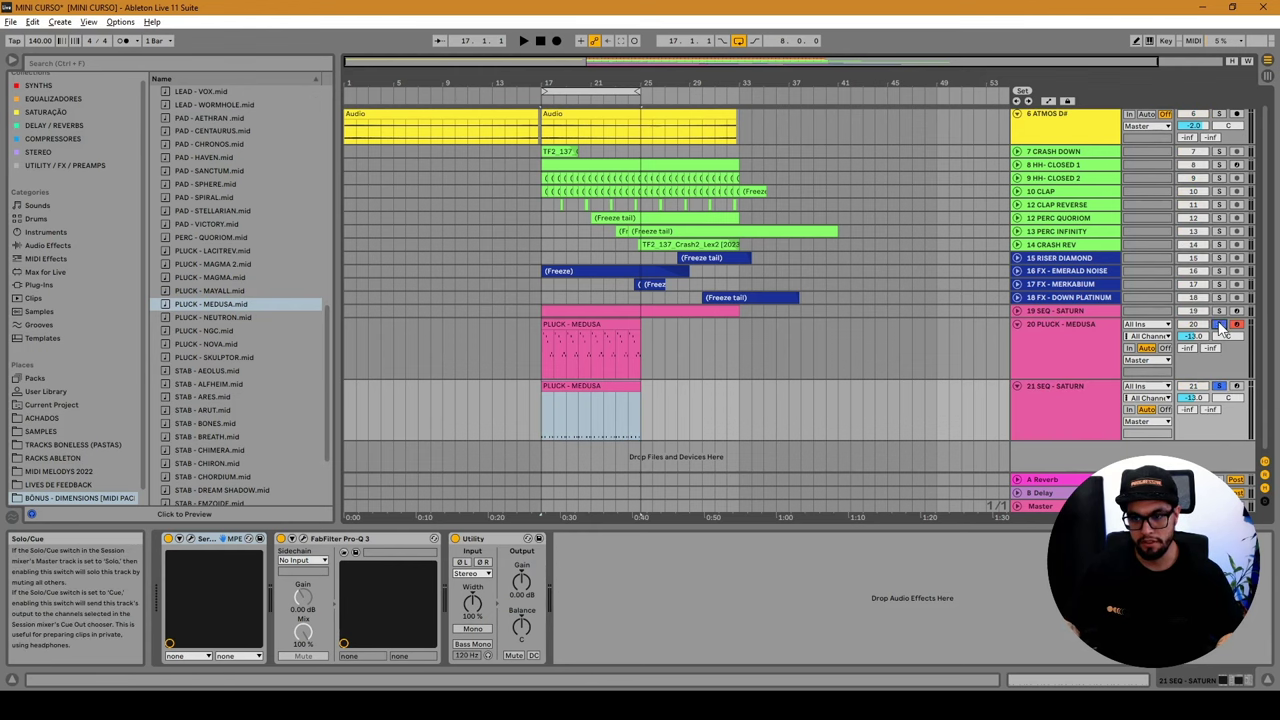
{"action": "double_click", "coordinate": [610, 350]}
{"action": "key", "text": "ctrl+a"}
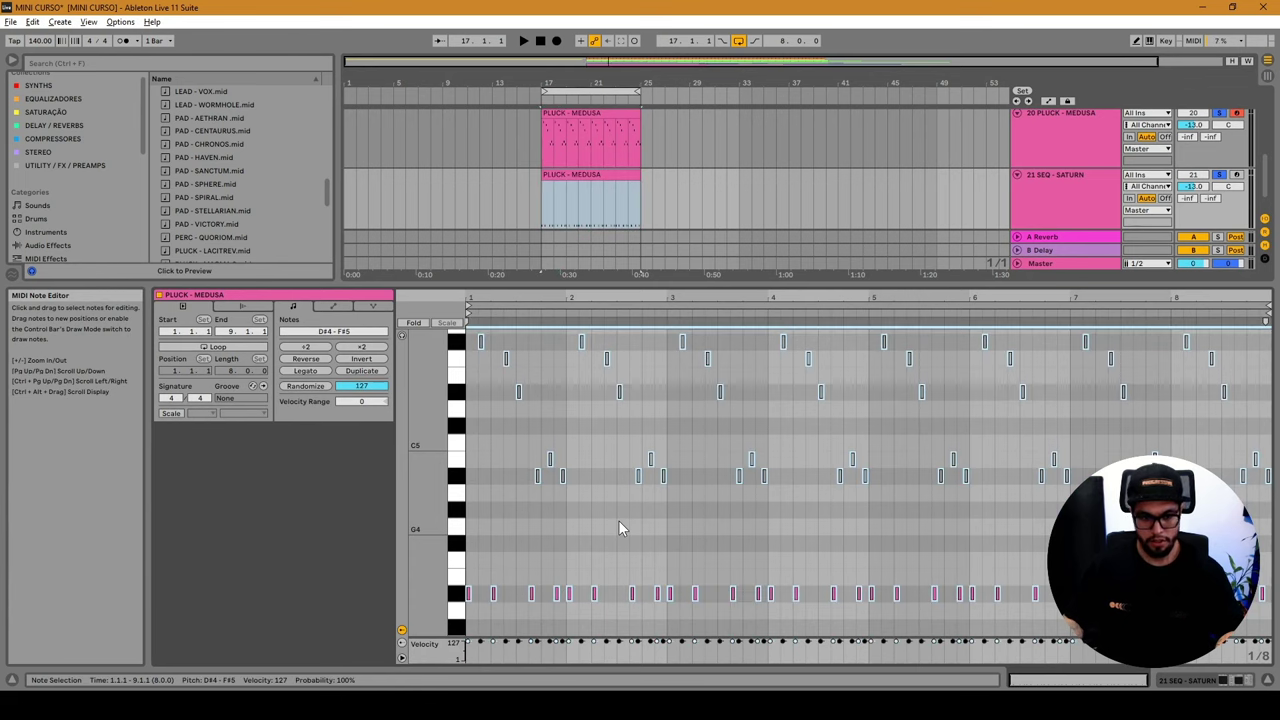
{"action": "key", "text": "shift+Down"}
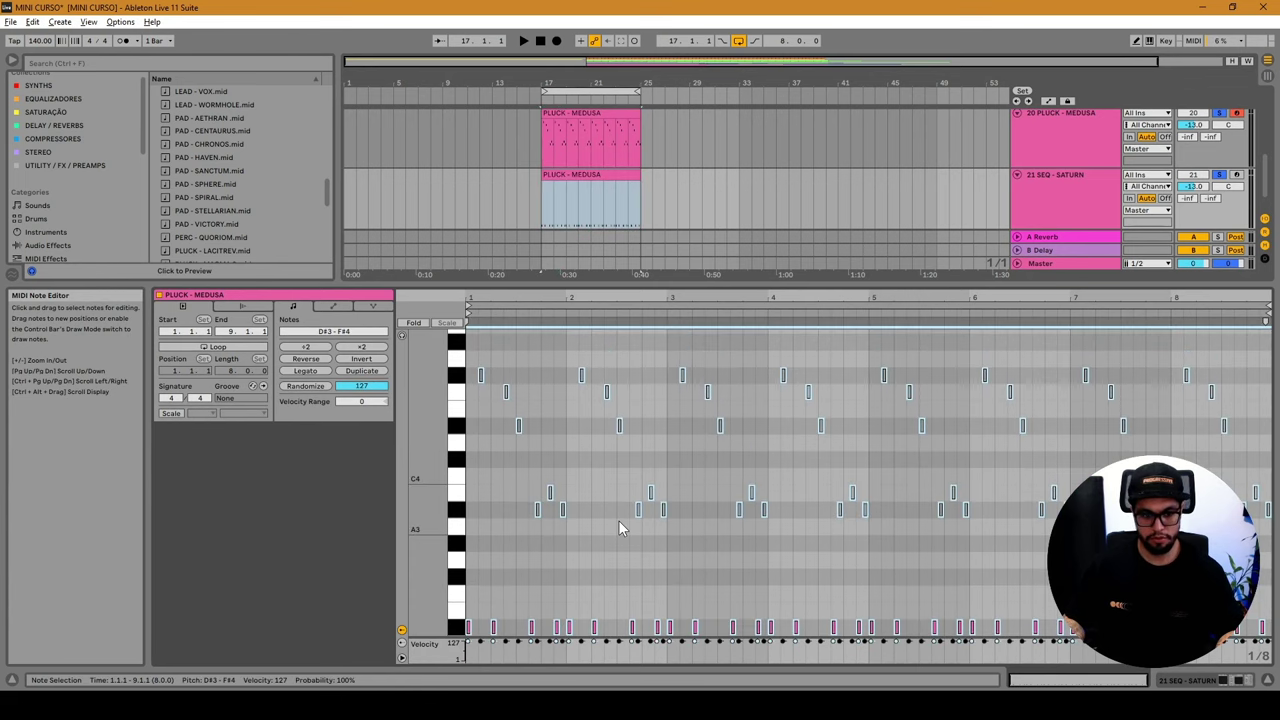
Audition Serum presets on track 21 during playback and load [LEAD] - NEXUS.
{"action": "left_click", "coordinate": [1045, 198]}
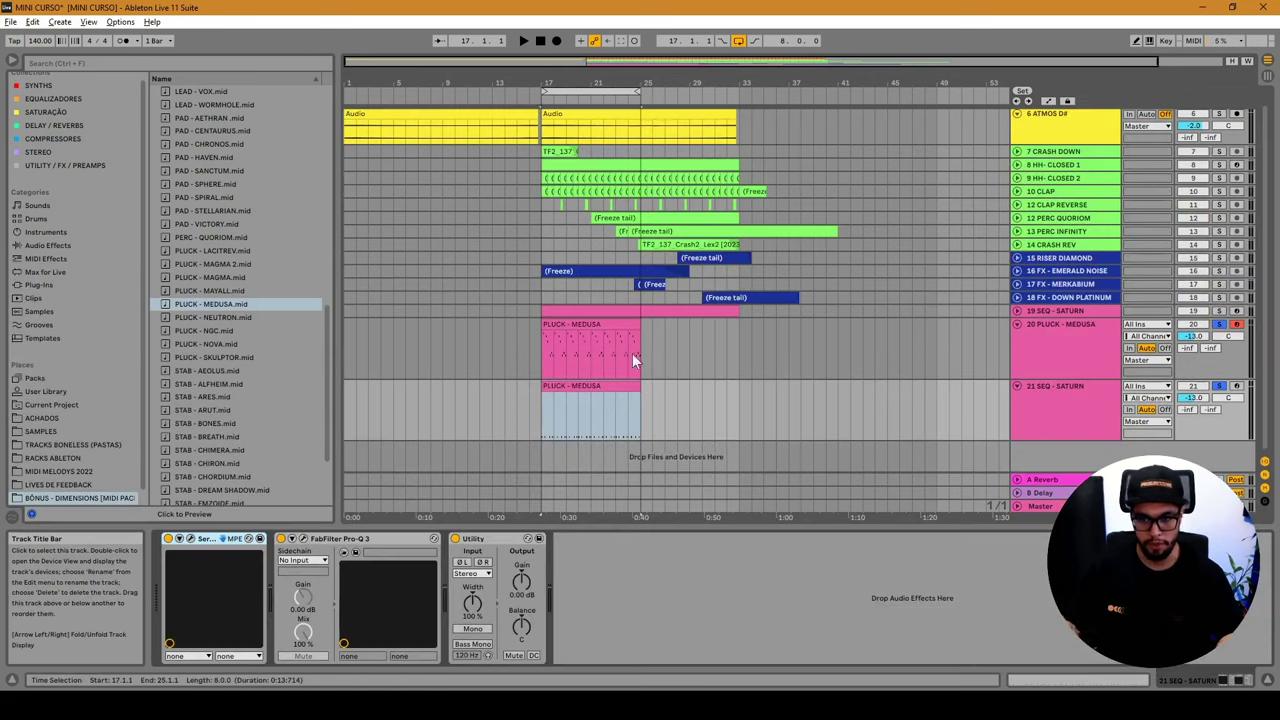
{"action": "left_click", "coordinate": [191, 538]}
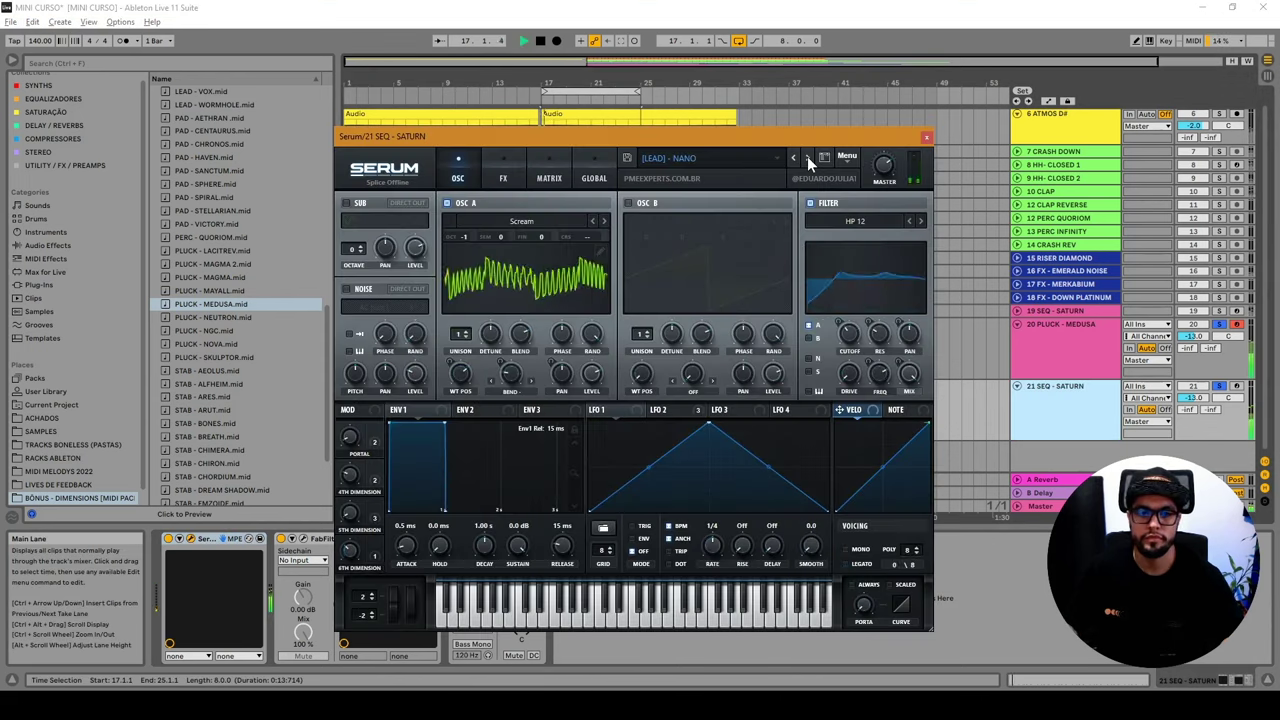
{"action": "key", "text": "space"}
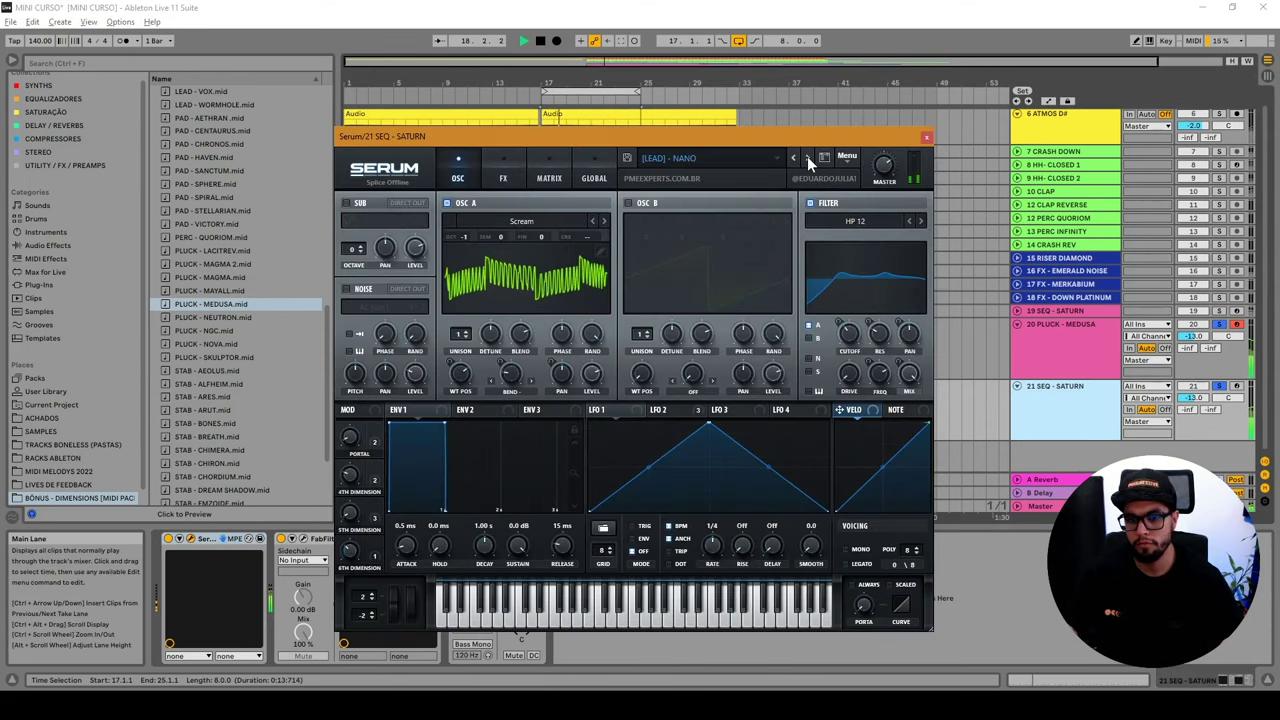
{"action": "left_click", "coordinate": [808, 158]}
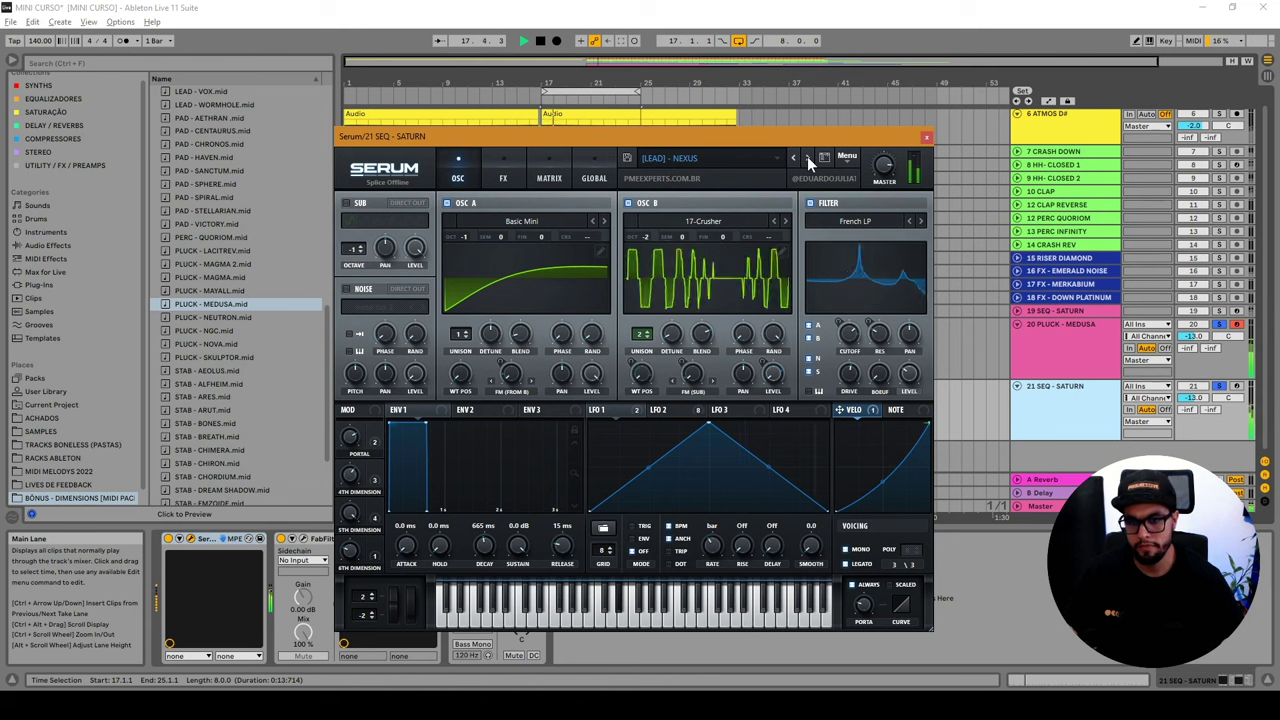
Solo the KICK / BASS and ATMOS D# tracks to hear the NEXUS lead in context, and close Serum.
{"action": "left_click", "coordinate": [1145, 135]}
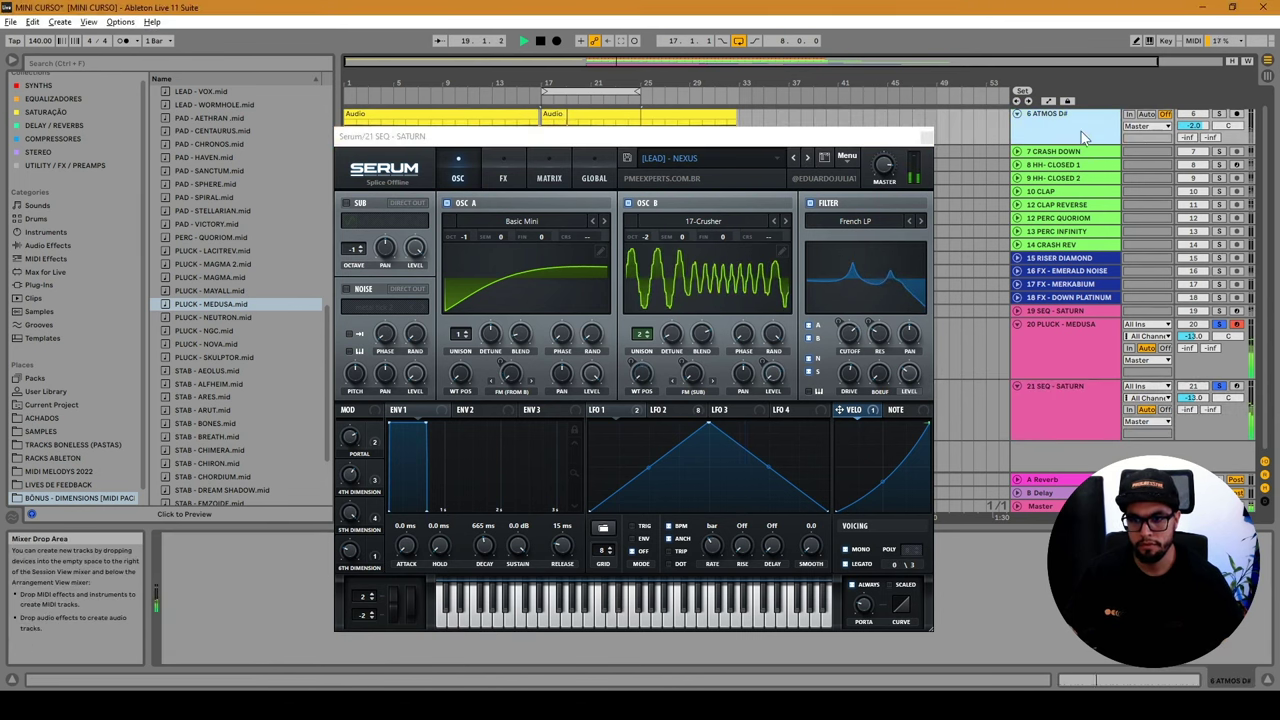
{"action": "scroll", "coordinate": [1193, 235], "scroll_direction": "up", "scroll_amount": 1}
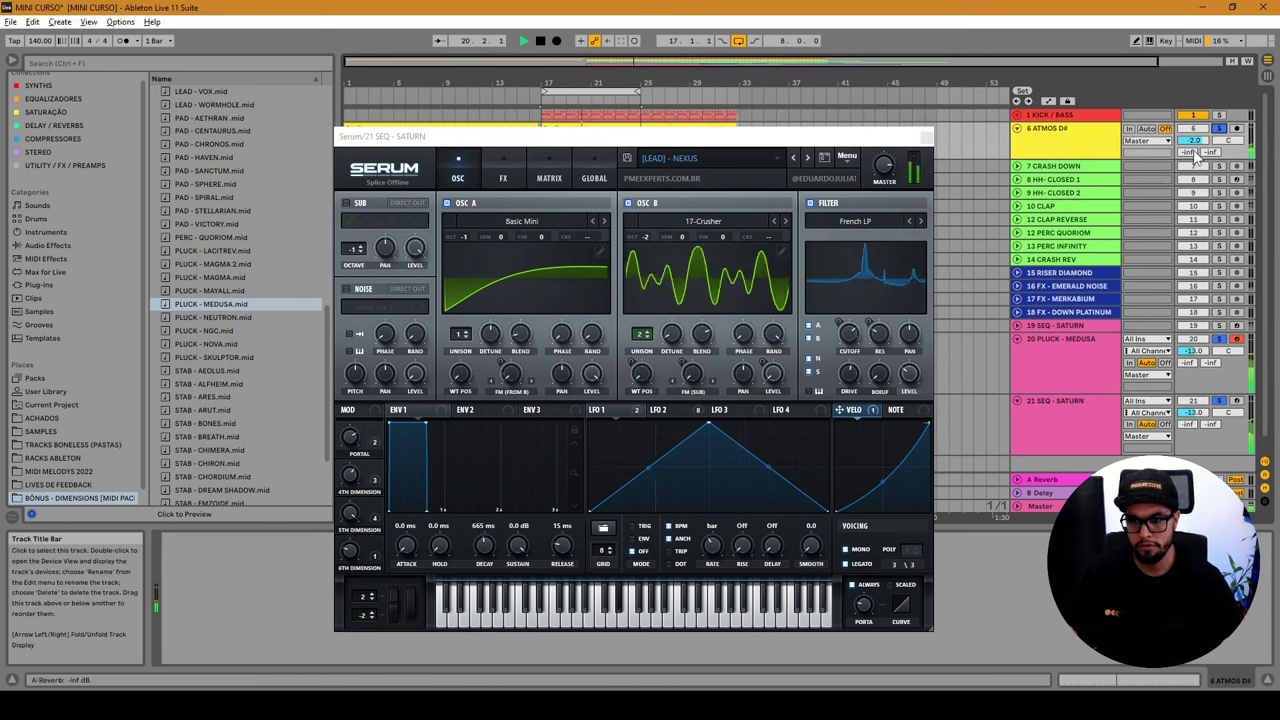
{"action": "left_click", "coordinate": [1219, 115]}
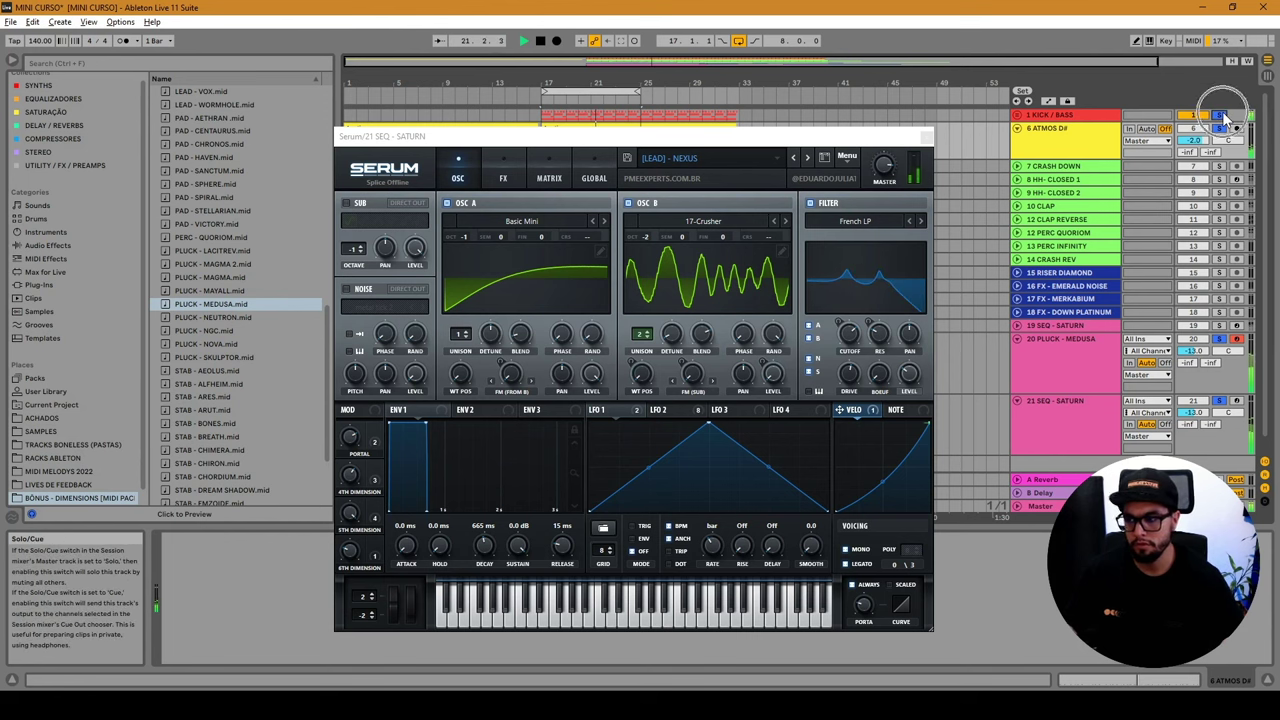
{"action": "left_click", "coordinate": [926, 137]}
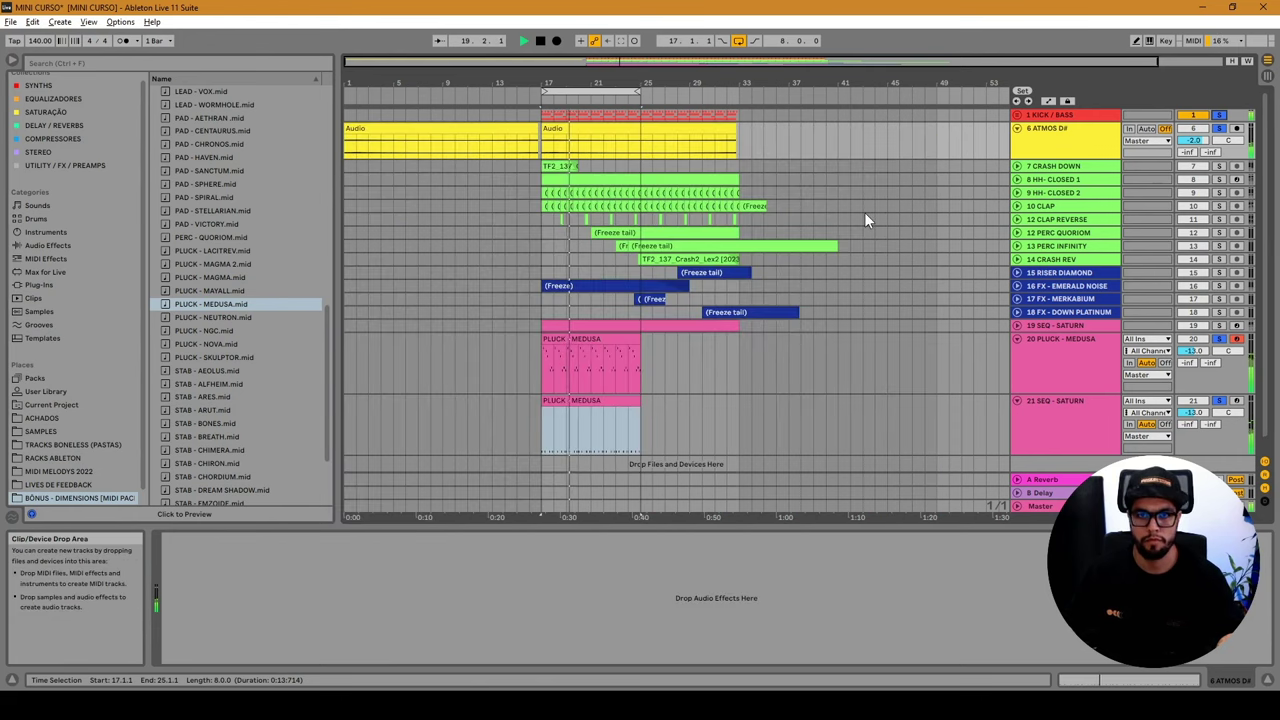
Lengthen the B4 and following A#4 notes in the first four bars of track 20's clip and duplicate those bars to bar 21.
{"action": "double_click", "coordinate": [587, 351]}
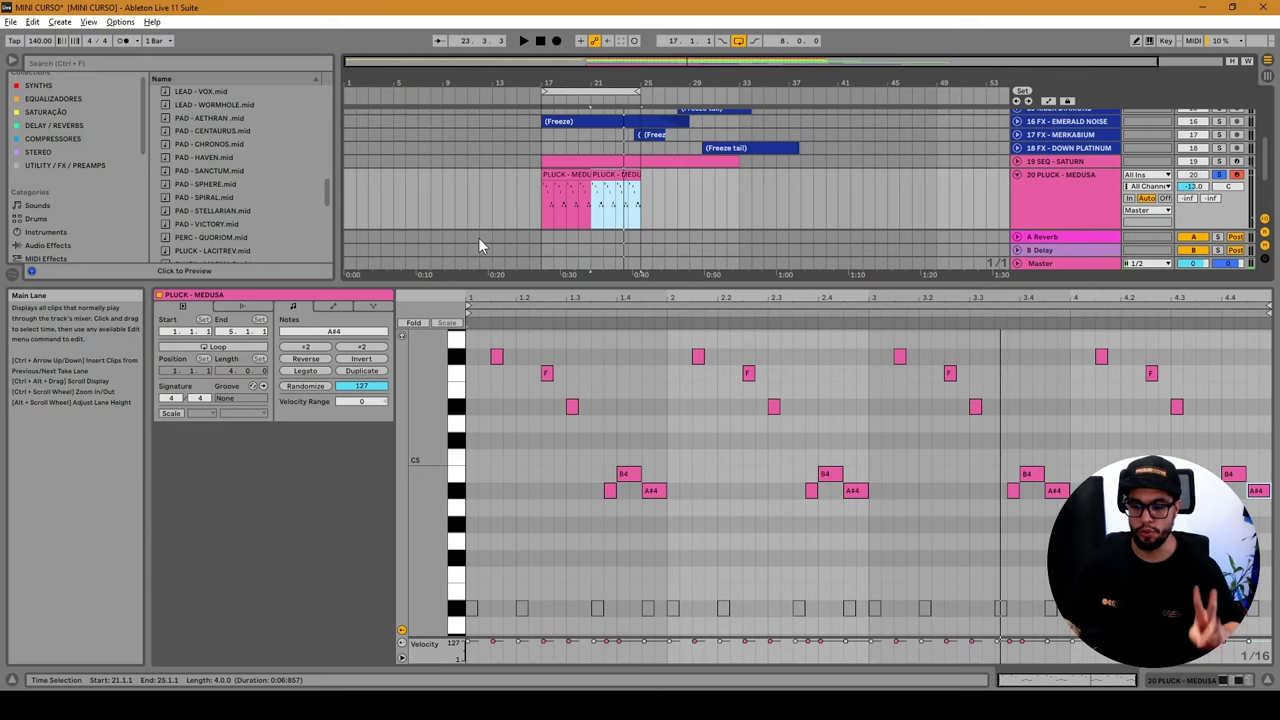
{"action": "double_click", "coordinate": [1069, 195]}
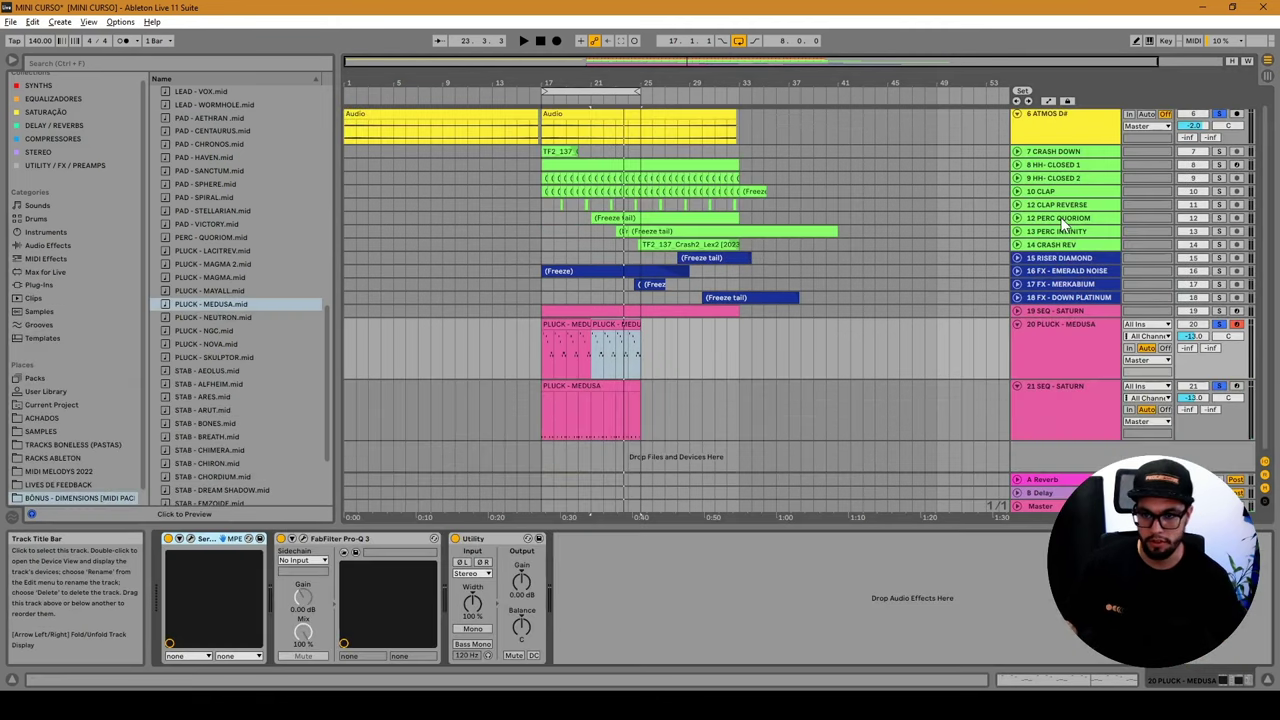
Check the Serum preset loaded on track 21 and rename the track as LEAD - NEXUS.
{"action": "scroll", "coordinate": [1085, 225], "scroll_direction": "up", "scroll_amount": 1}
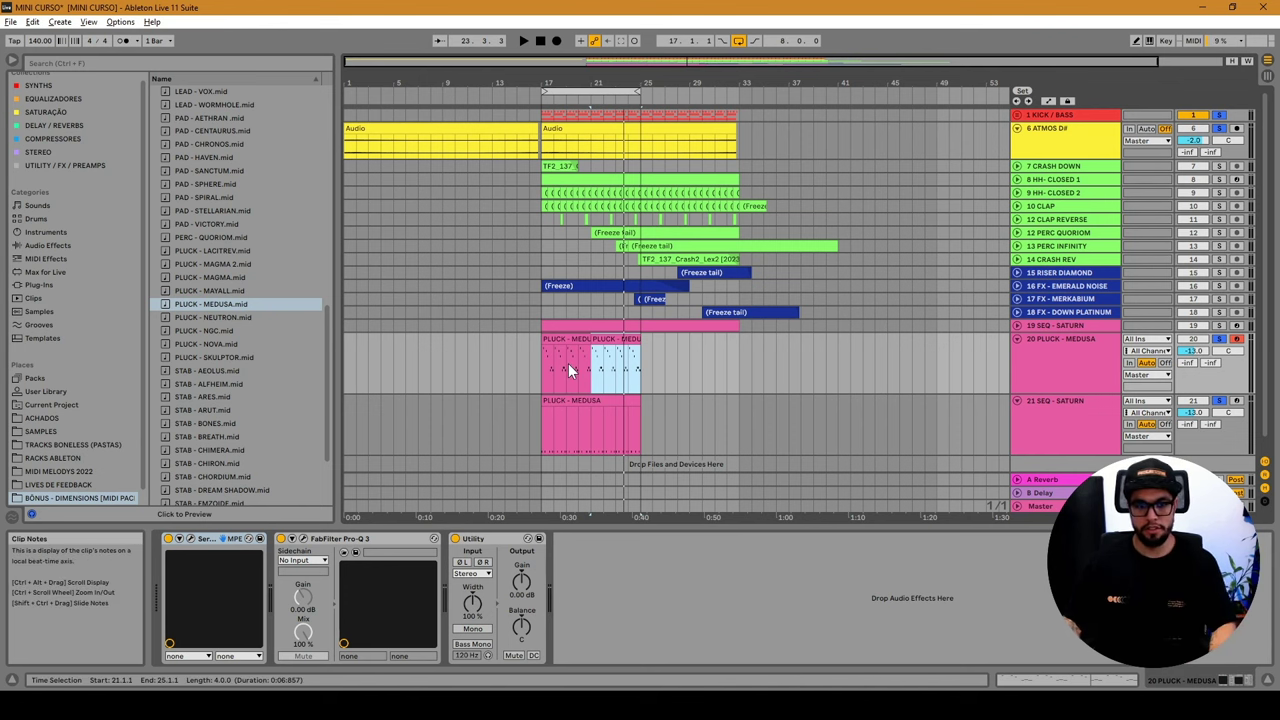
{"action": "left_click", "coordinate": [1059, 359]}
{"action": "left_click", "coordinate": [1066, 437]}
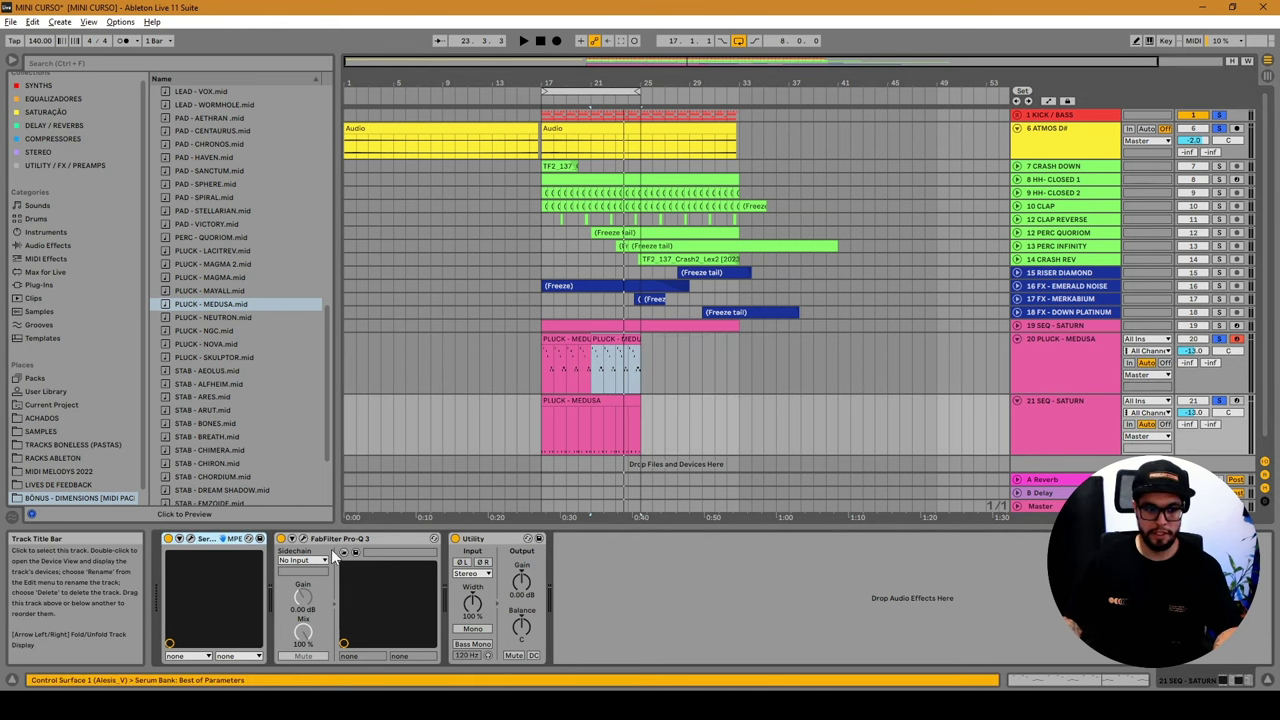
{"action": "left_click", "coordinate": [192, 539]}
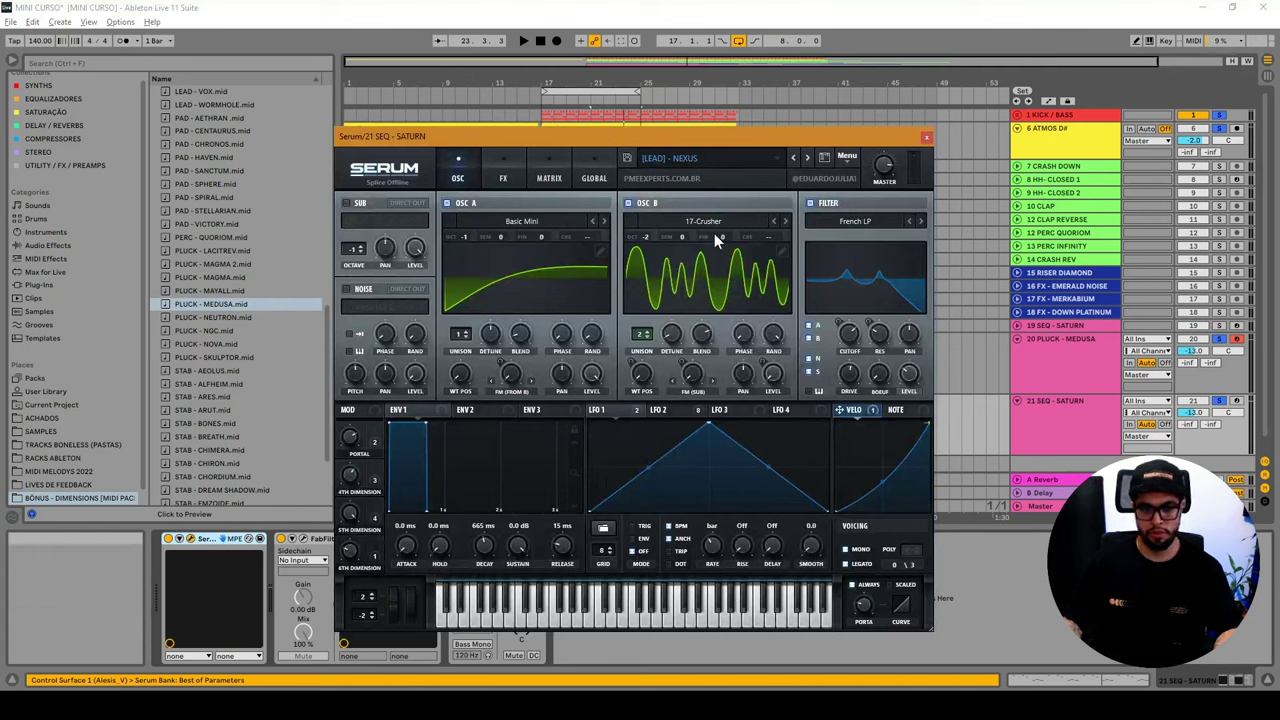
{"action": "left_click", "coordinate": [1070, 420]}
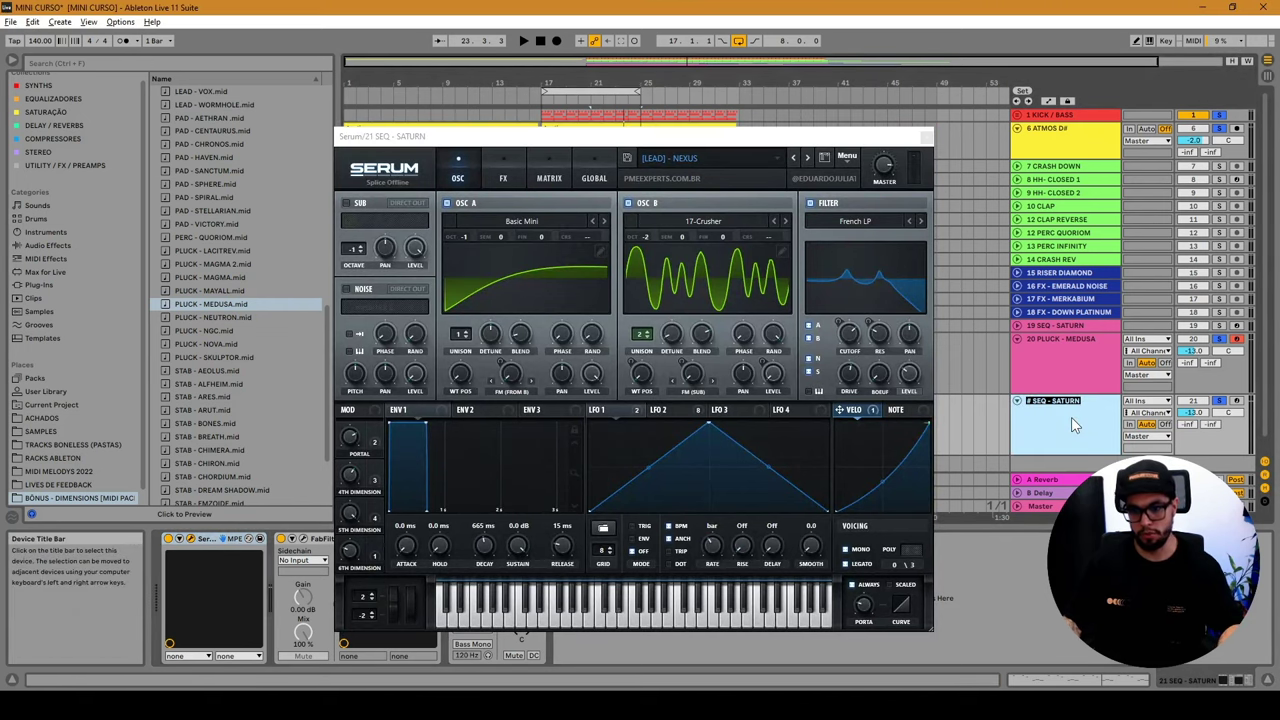
{"action": "key", "text": "ctrl+r"}
{"action": "type", "text": "# LEA"}
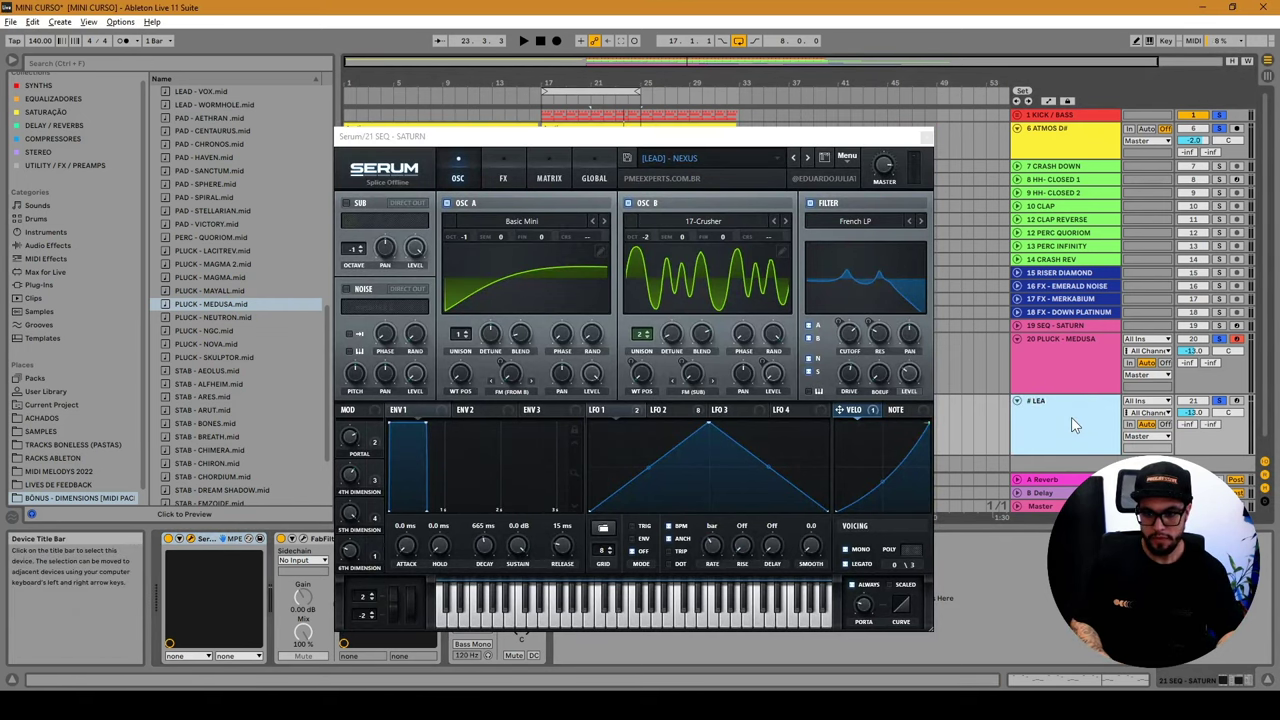
{"action": "type", "text": "D"}
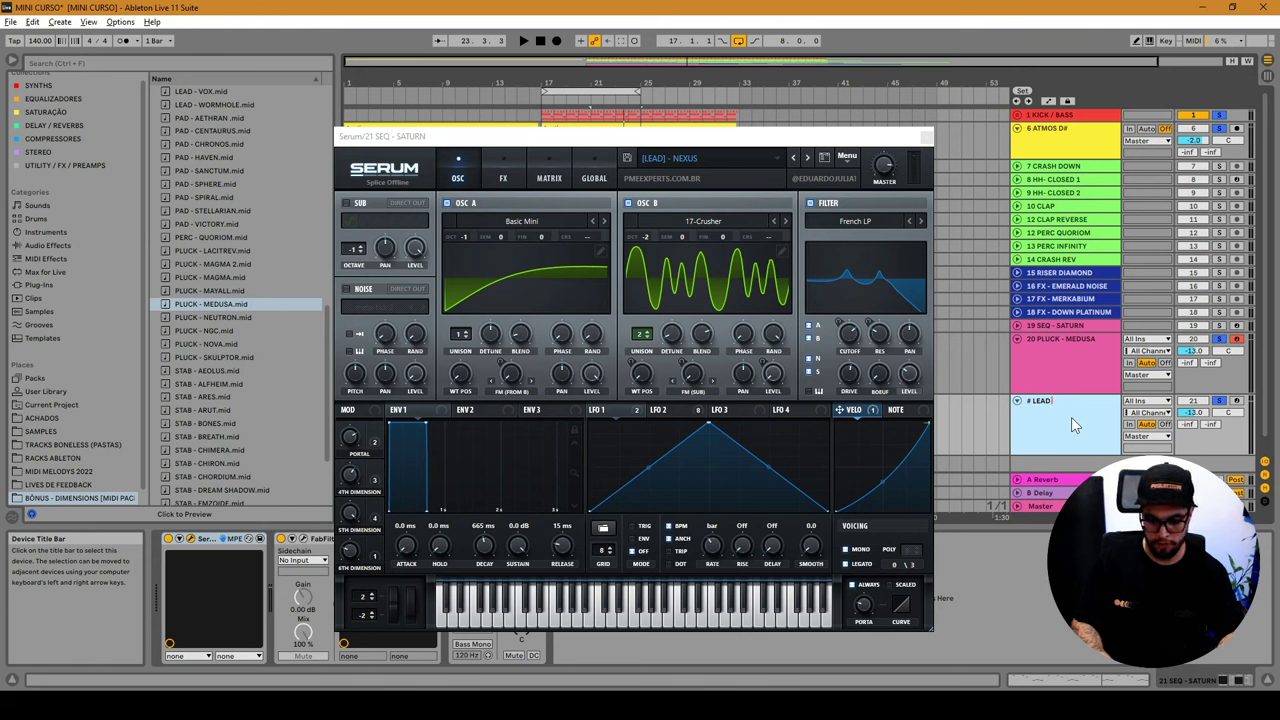
{"action": "type", "text": " - NEXUS"}
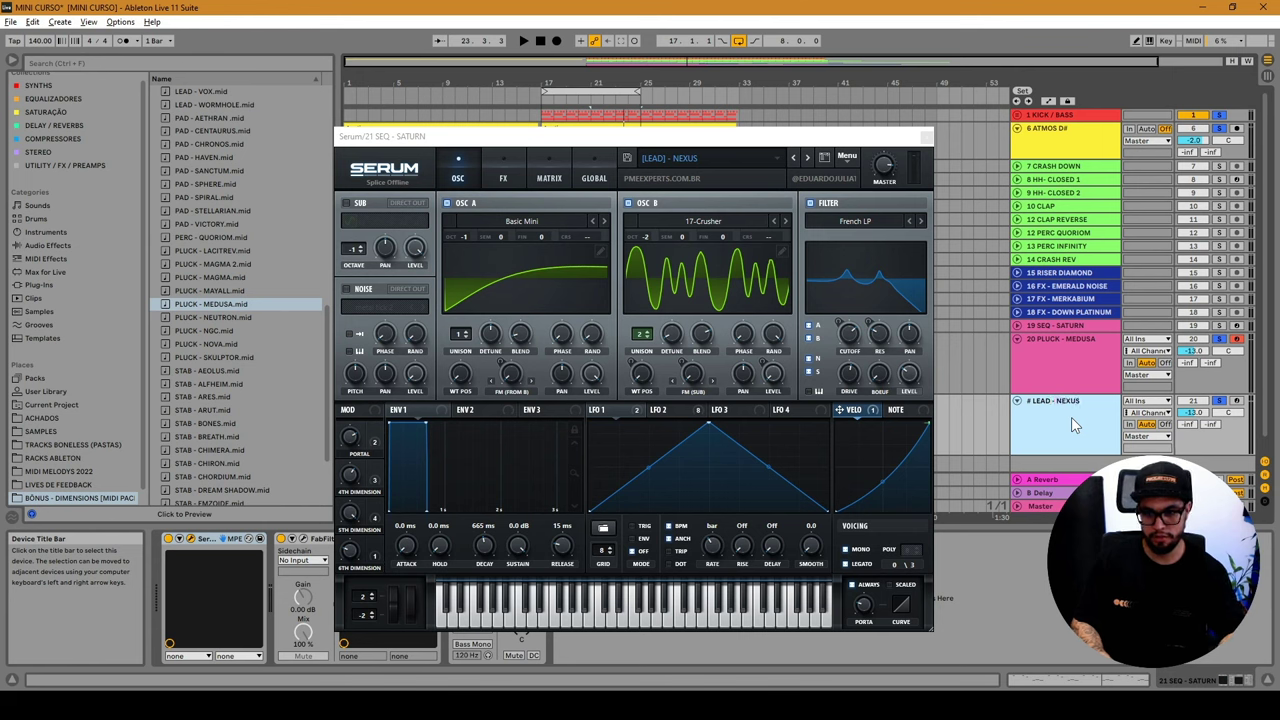
{"action": "key", "text": "Return"}
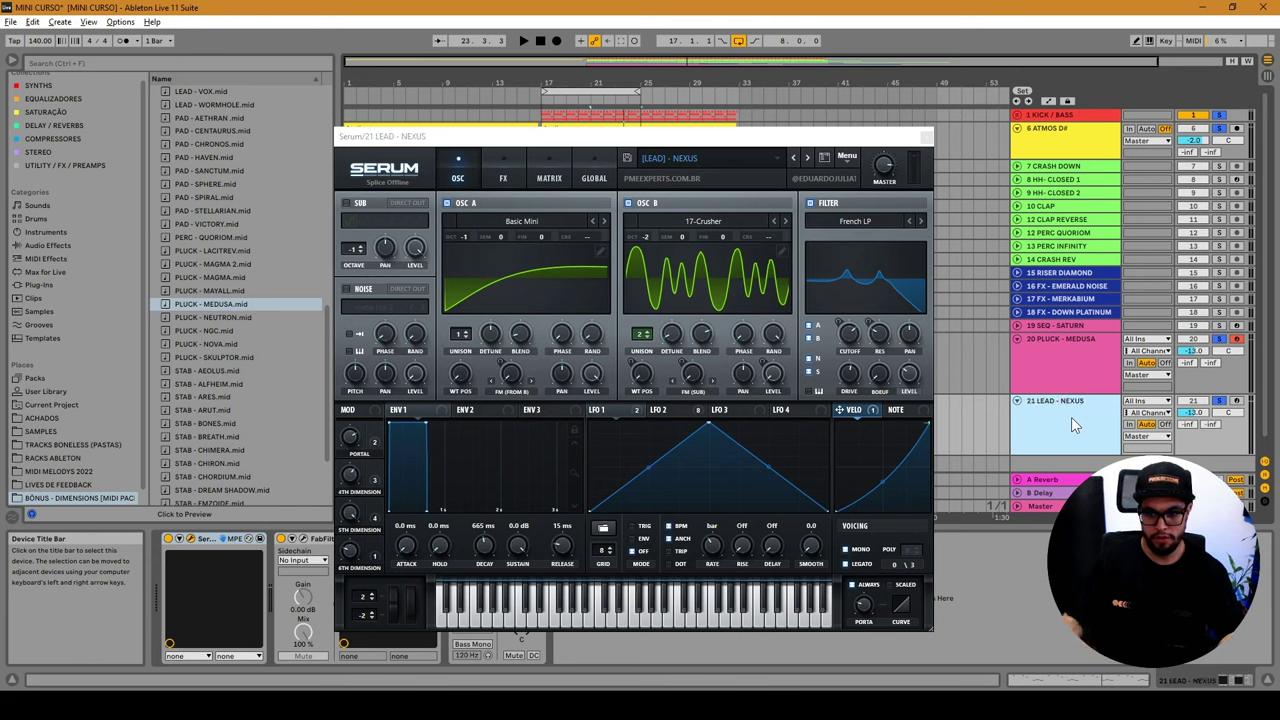
{"action": "left_click", "coordinate": [926, 136]}
Search the browser for NEXUS and replace the clip on track 21 with LEAD - NEXUS.mid.
{"action": "scroll", "coordinate": [244, 335], "scroll_direction": "down", "scroll_amount": 1}
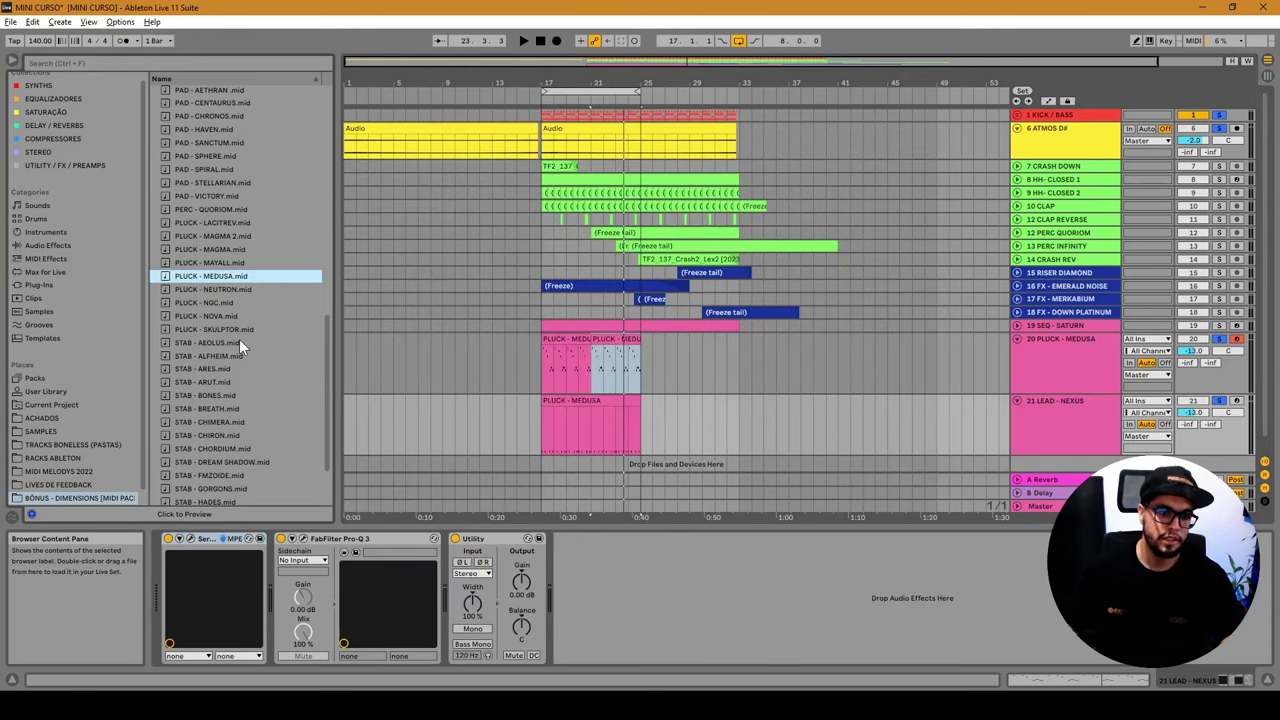
{"action": "left_click", "coordinate": [609, 415]}
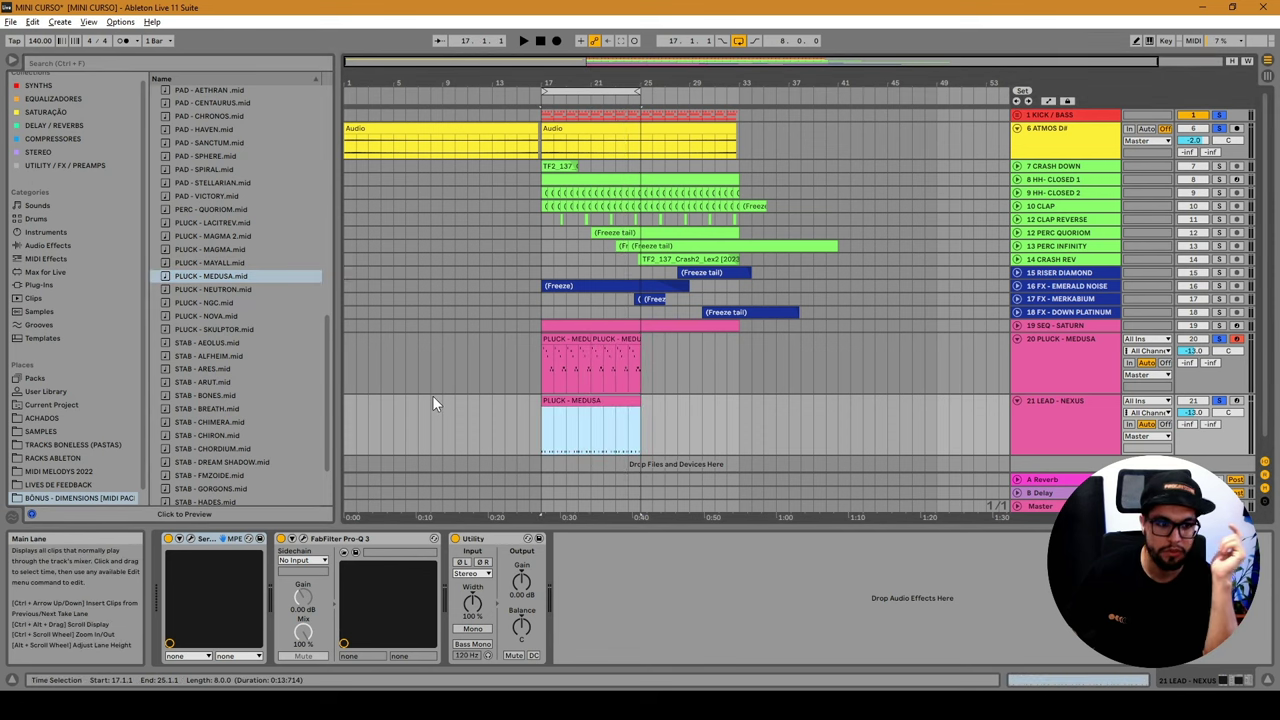
{"action": "left_click", "coordinate": [232, 274]}
{"action": "scroll", "coordinate": [229, 273], "scroll_direction": "down", "scroll_amount": 2}
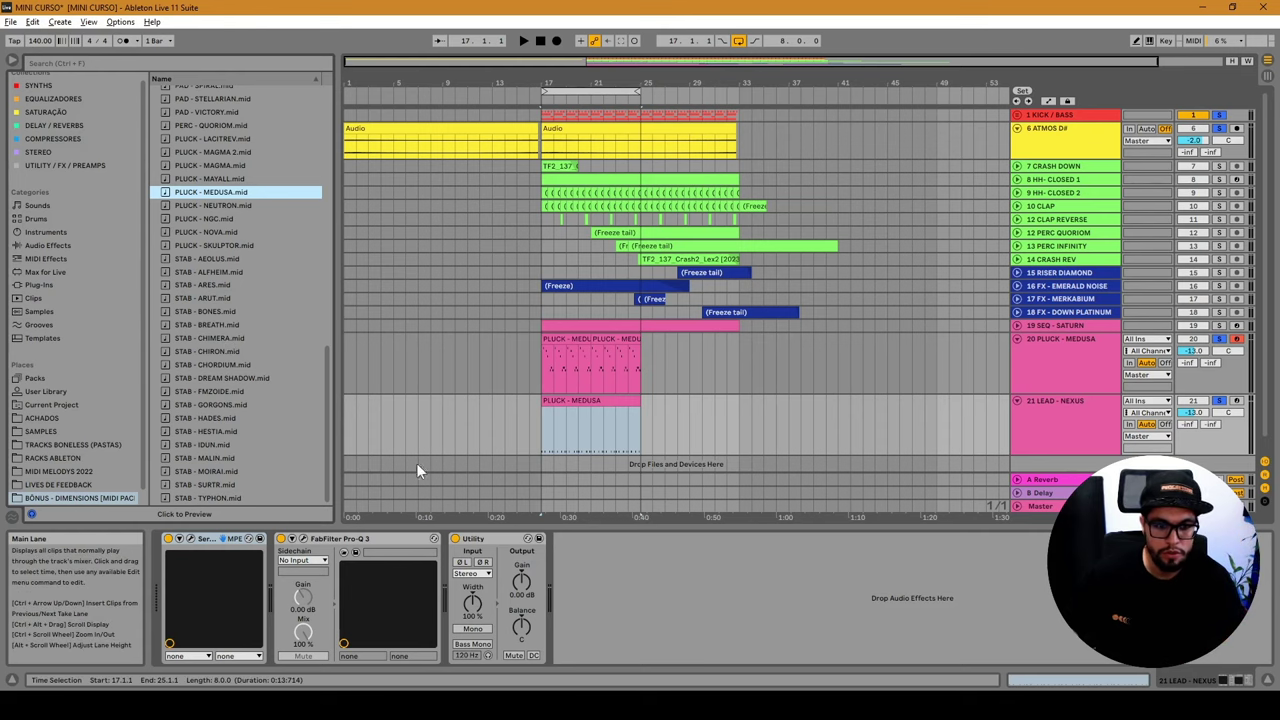
{"action": "left_click", "coordinate": [260, 62]}
{"action": "type", "text": "NEXUS"}
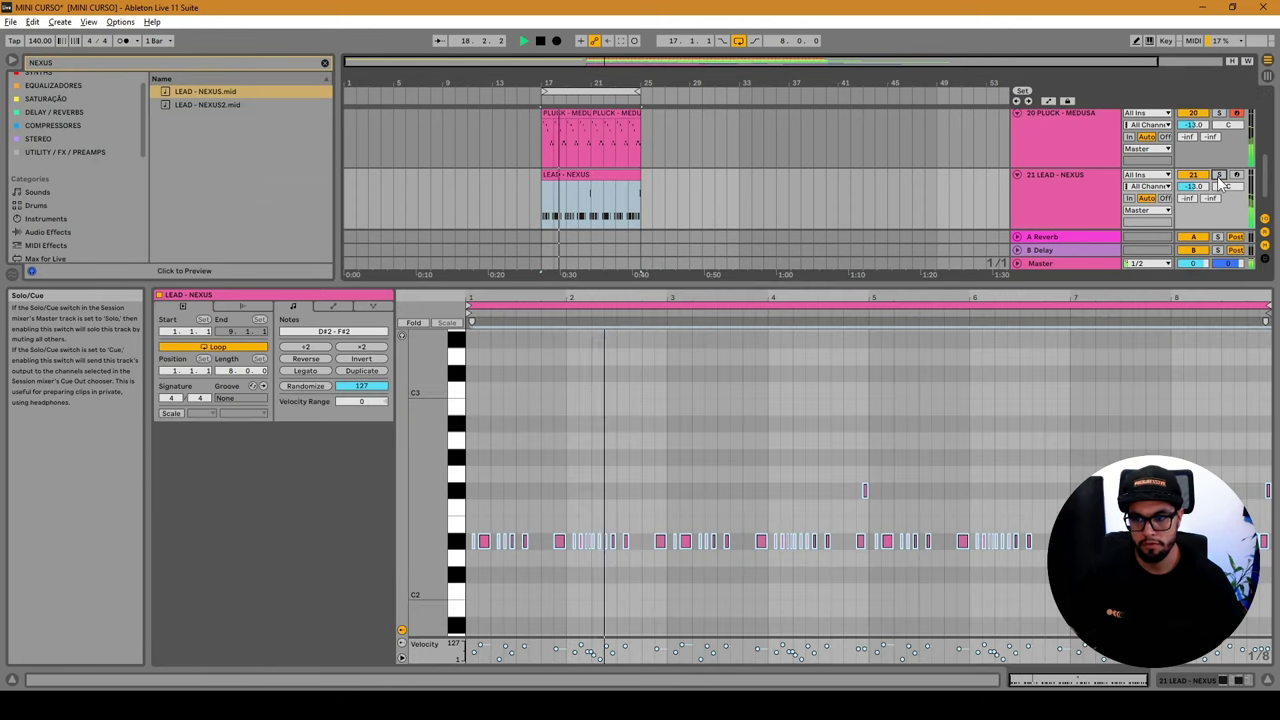
Transpose the LEAD - NEXUS clip's notes up two octaves and audition track 21 in solo.
{"action": "key", "text": "shift+Up"}
{"action": "key", "text": "shift+Up"}
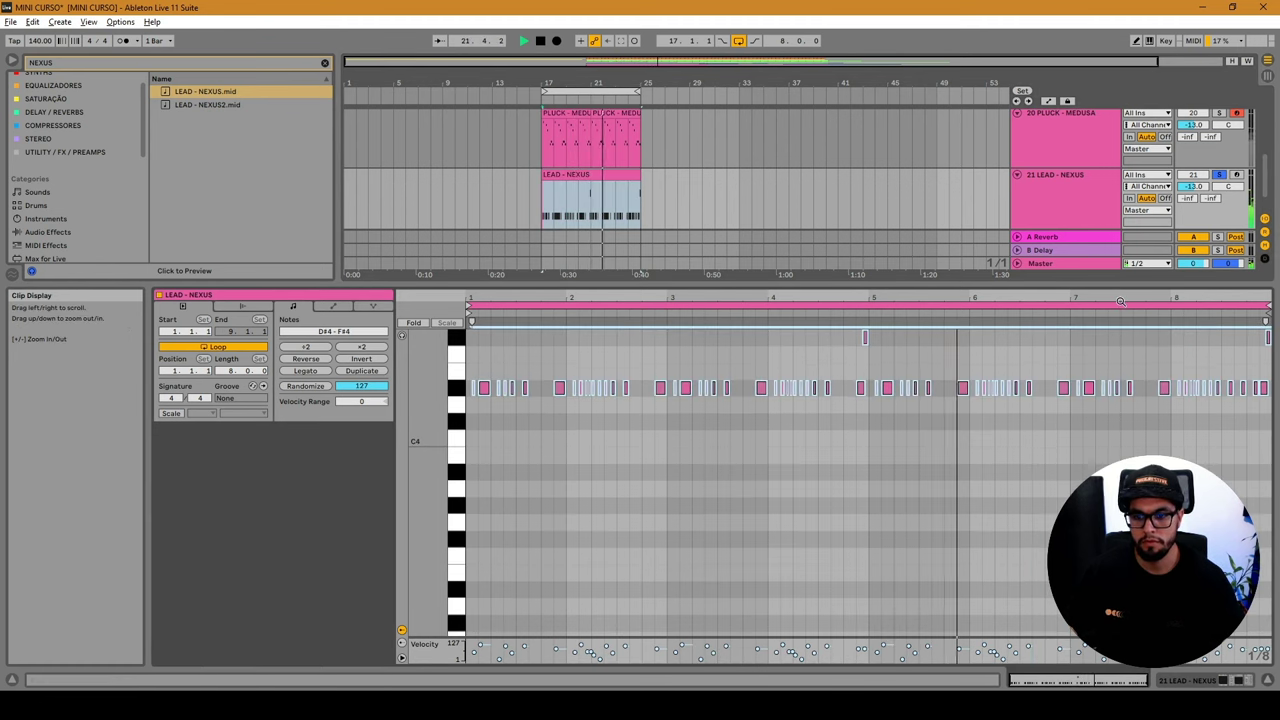
{"action": "left_click", "coordinate": [1219, 175]}
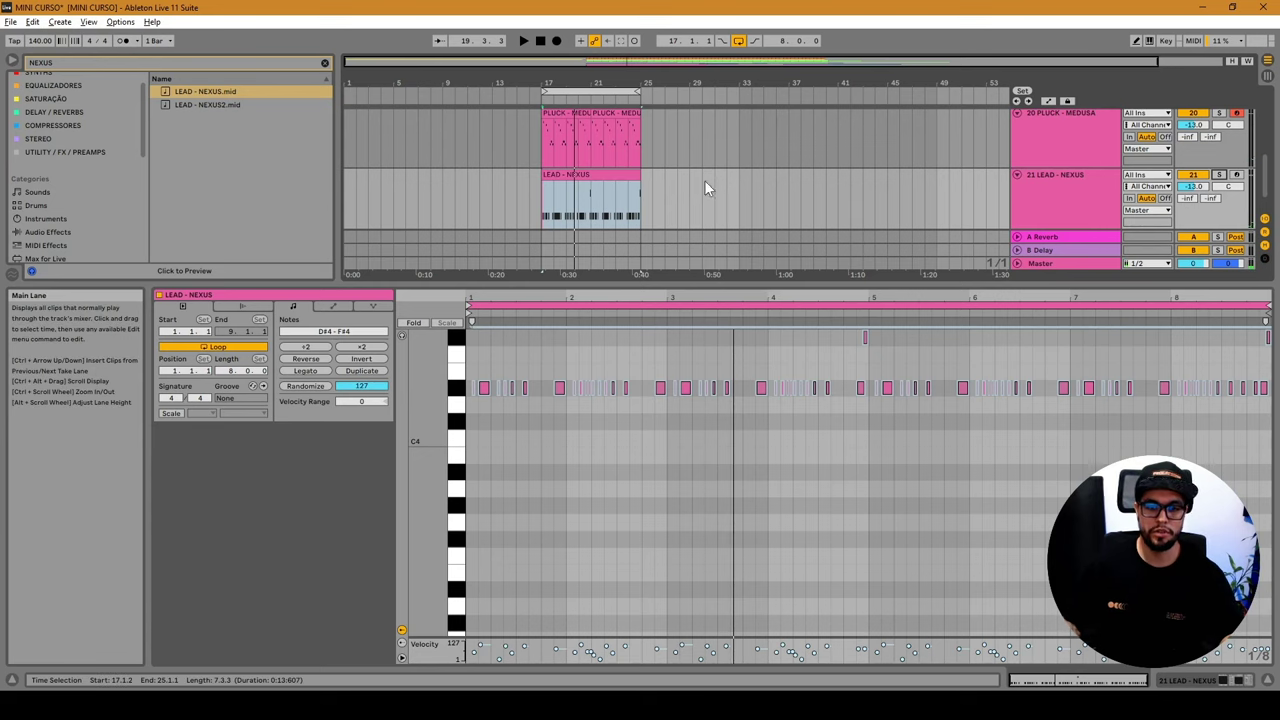
Transpose the LEAD - NEXUS notes down two octaves and try raising them by semitones to F2 - G#2.
{"action": "key", "text": "shift+Down"}
{"action": "key", "text": "shift+Down"}
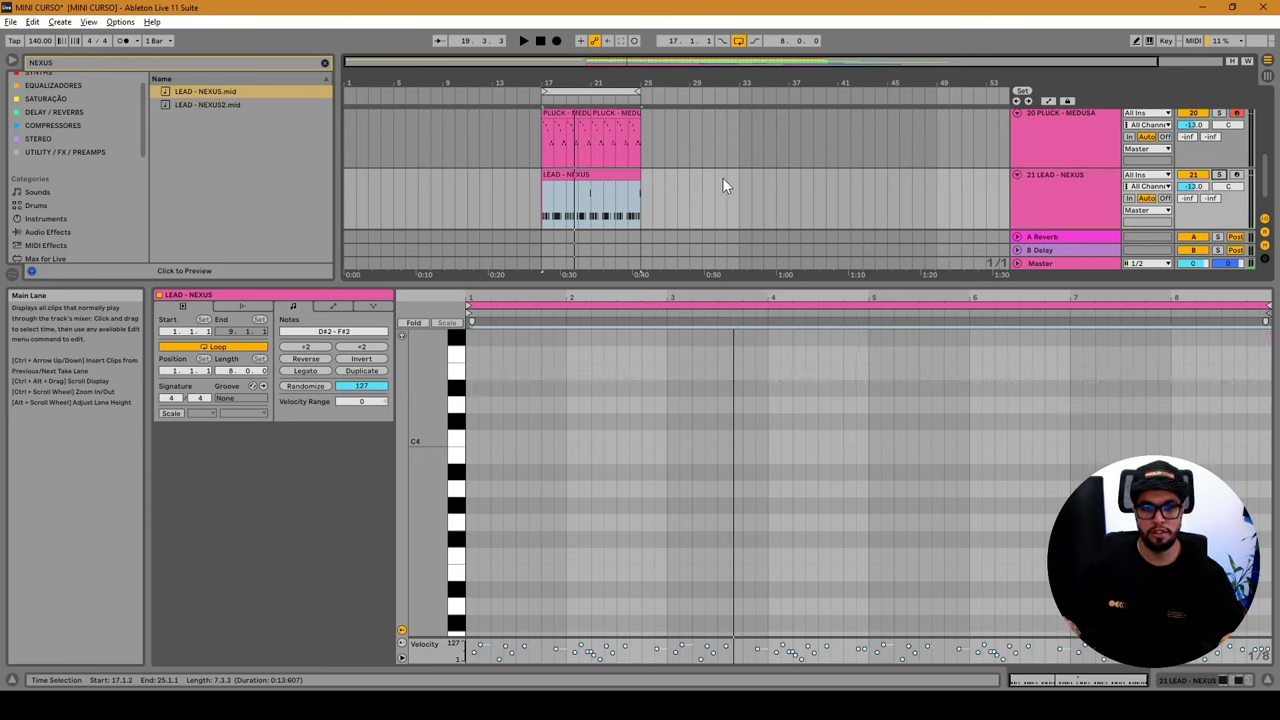
{"action": "key", "text": "Up"}
{"action": "key", "text": "Up"}
{"action": "key", "text": "Up"}
{"action": "key", "text": "Up"}
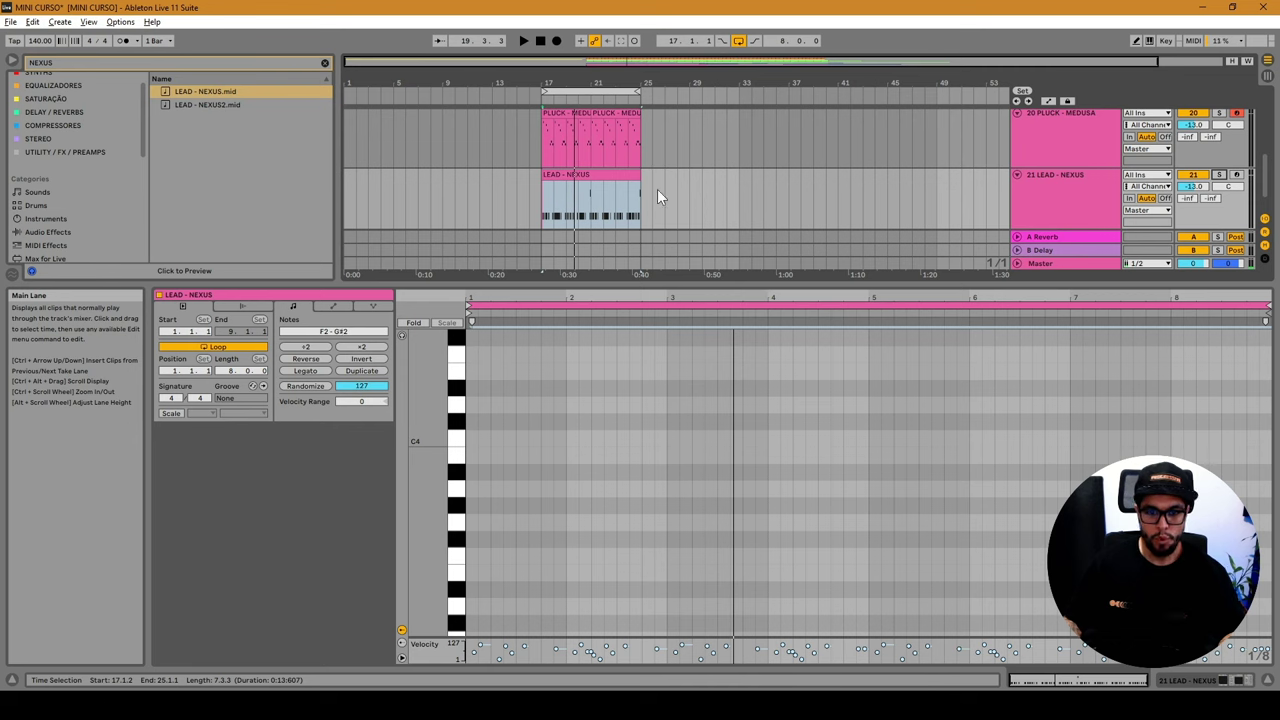
Undo the changes on track 21 back to its PLUCK - MEDUSA clip and SEQ - SATURN name, and play the loop.
{"action": "key", "text": "ctrl+z"}
{"action": "left_click", "coordinate": [605, 175]}
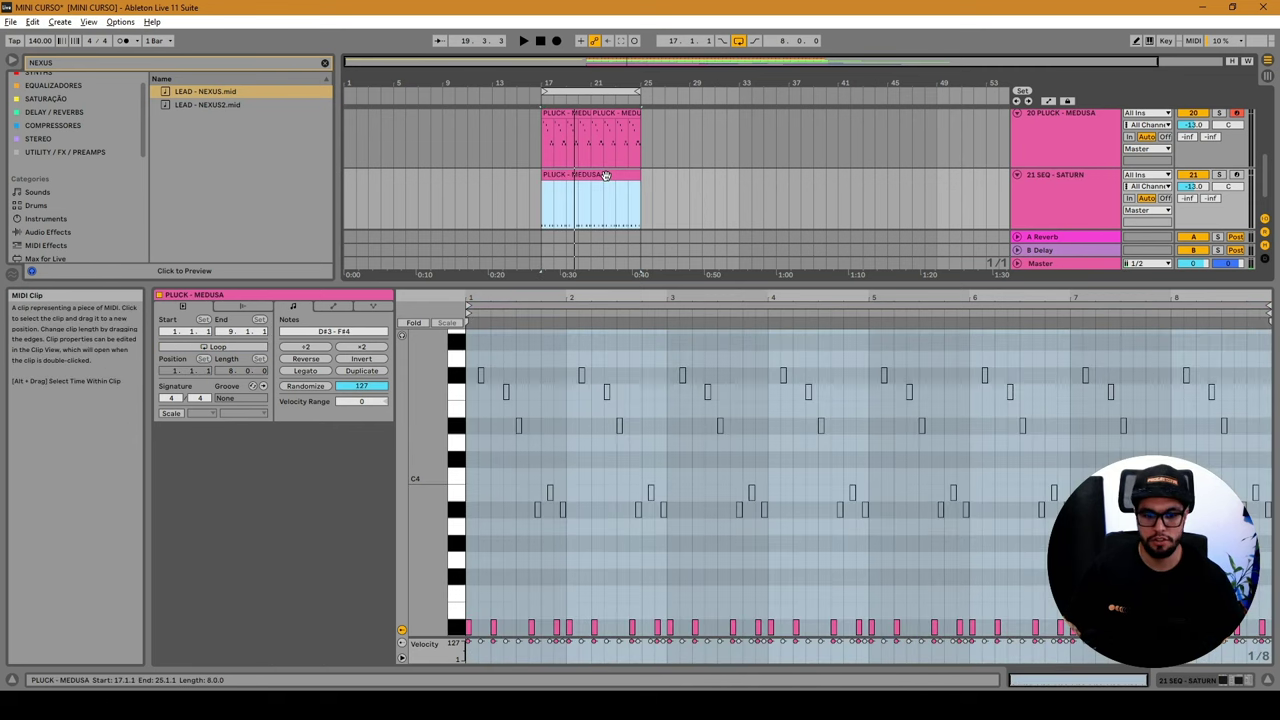
{"action": "key", "text": "space"}
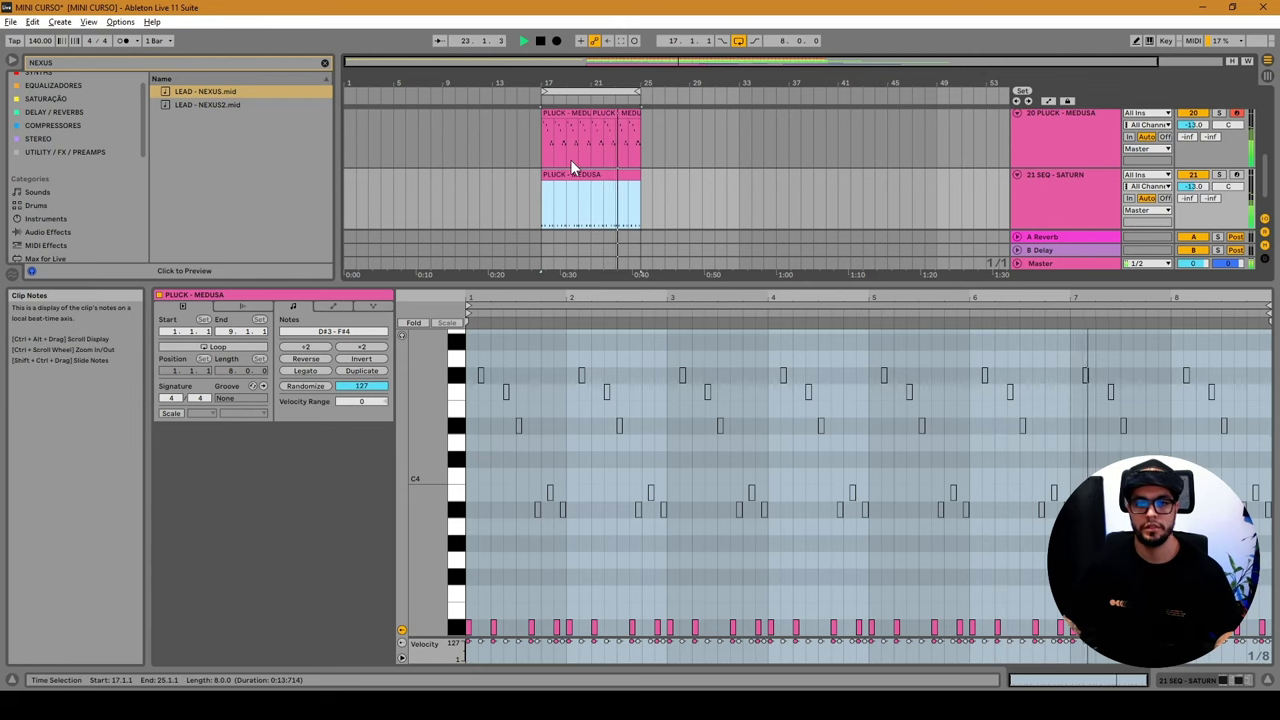
{"action": "key", "text": "space"}
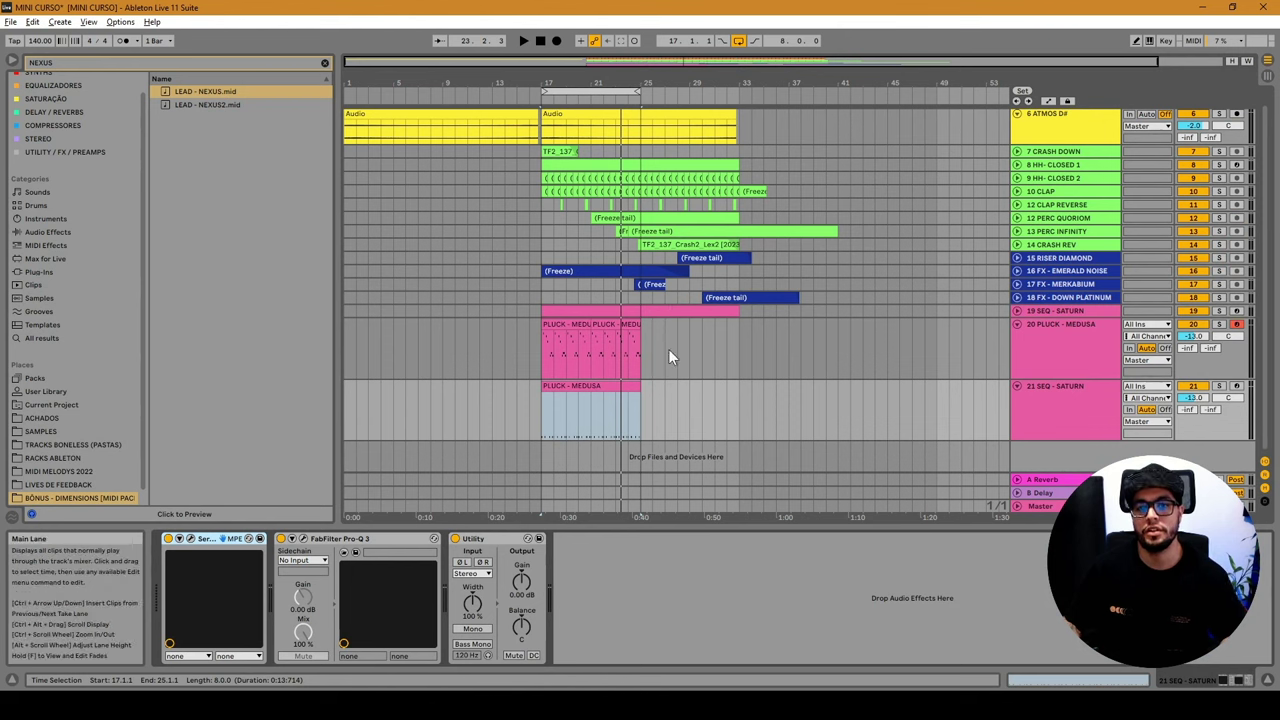
Duplicate the PLUCK - MEDUSA clips on tracks 20 and 21 so they fill bars 17 to 33.
{"action": "left_click_drag", "start_coordinate": [642, 333], "coordinate": [540, 398]}
{"action": "key", "text": "ctrl+d"}
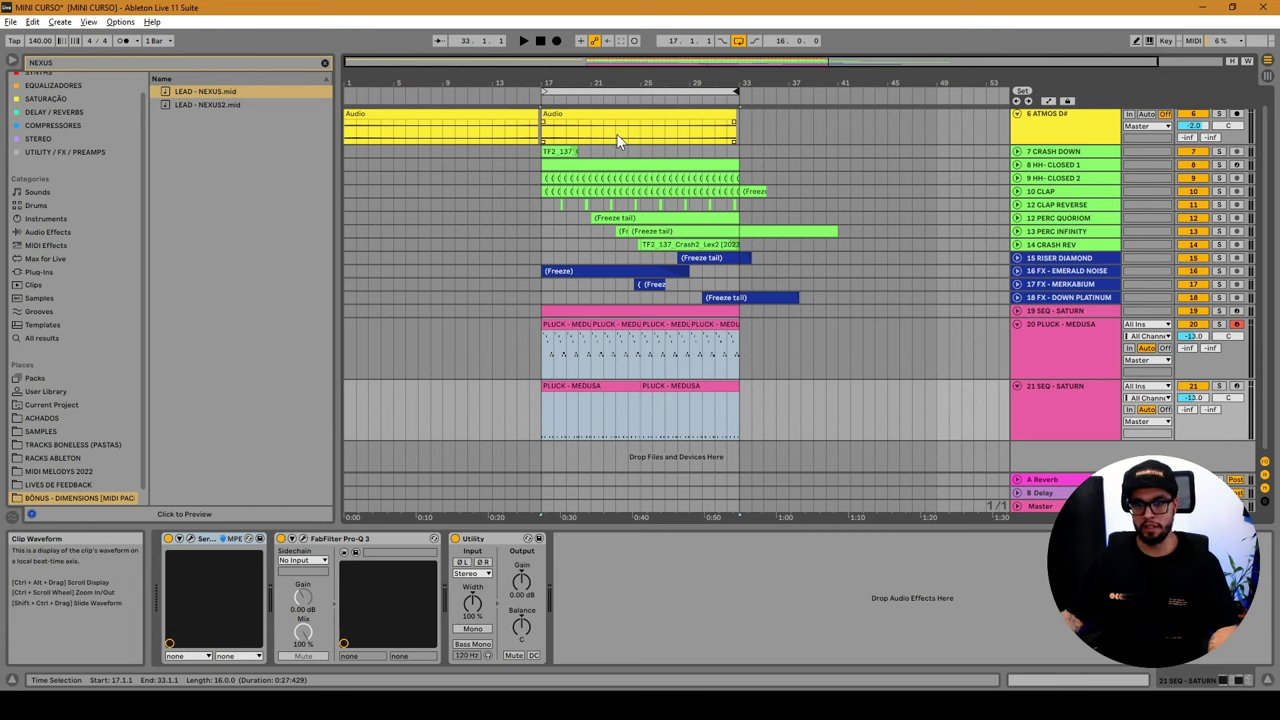
{"action": "scroll", "coordinate": [823, 193], "scroll_direction": "up", "scroll_amount": 1}
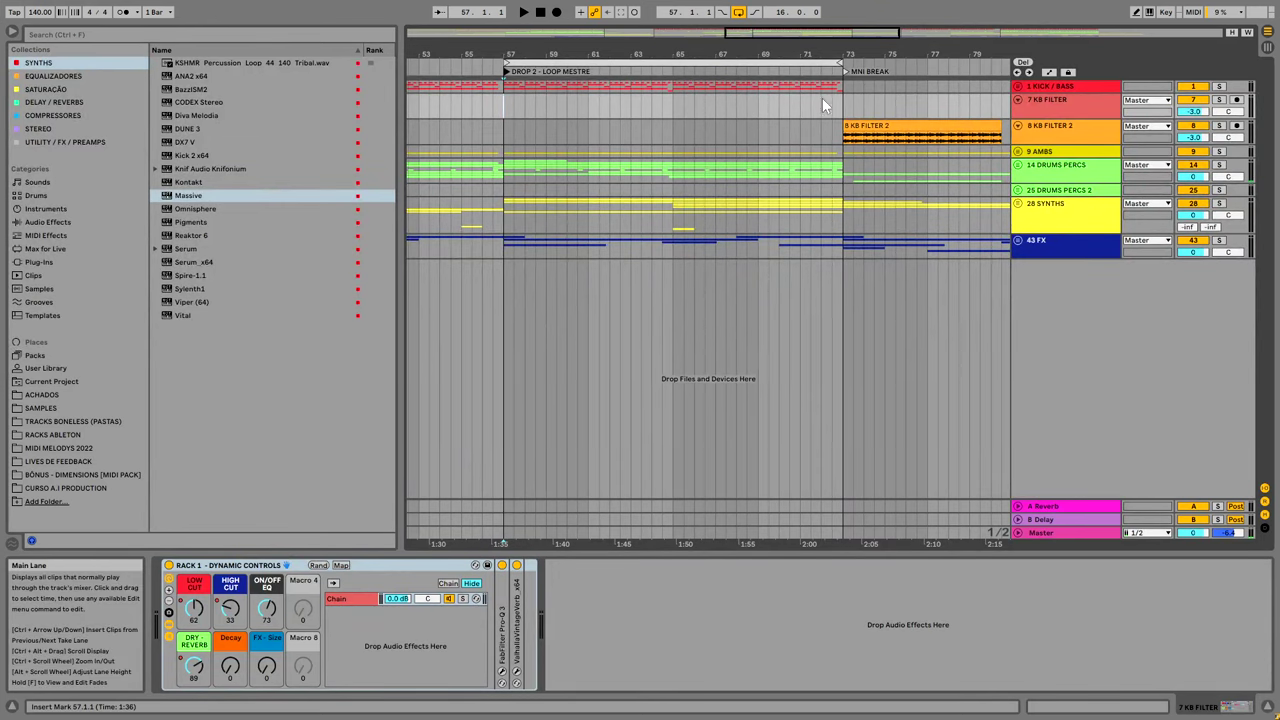
Play the DROP 2 - LOOP MESTRE section, stop it, and mark bars 69 to 73 of 14 DRUMS PERCS.
{"action": "mouse_move", "coordinate": [848, 56]}
{"action": "left_mouse_down"}
{"action": "mouse_move", "coordinate": [848, 38]}
{"action": "mouse_move", "coordinate": [848, 56]}
{"action": "left_mouse_up"}
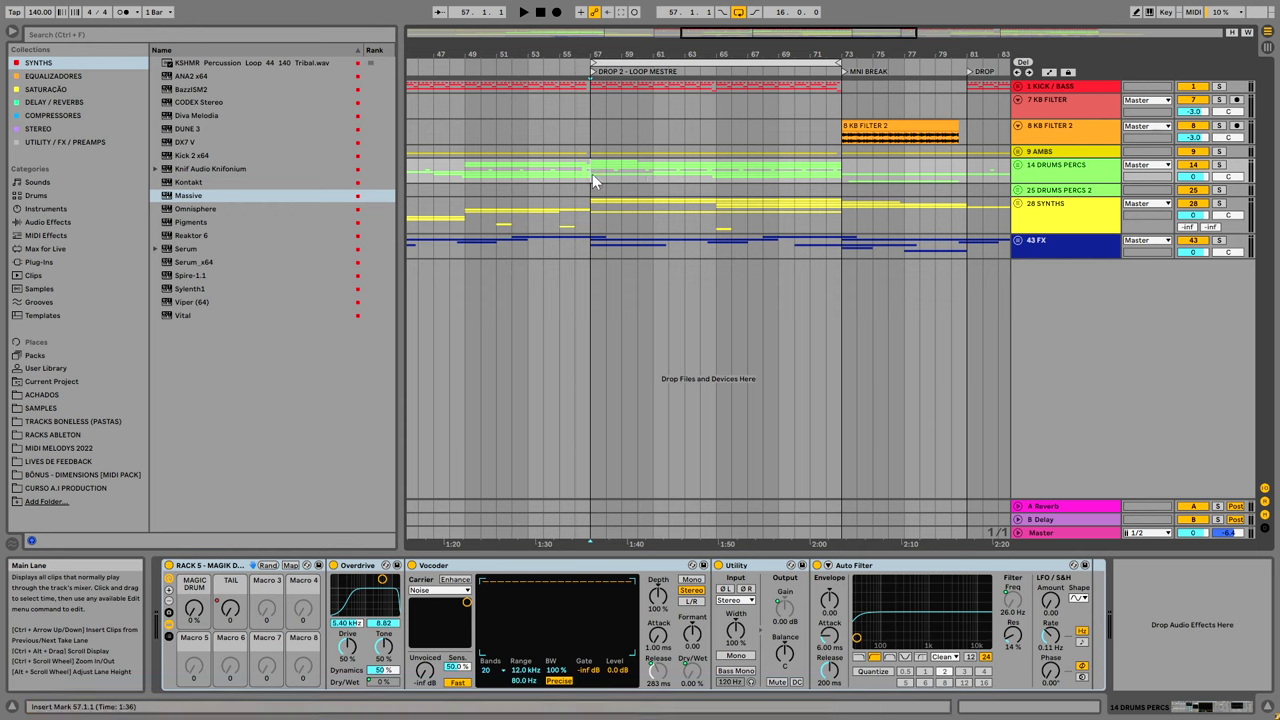
{"action": "key", "text": "space"}
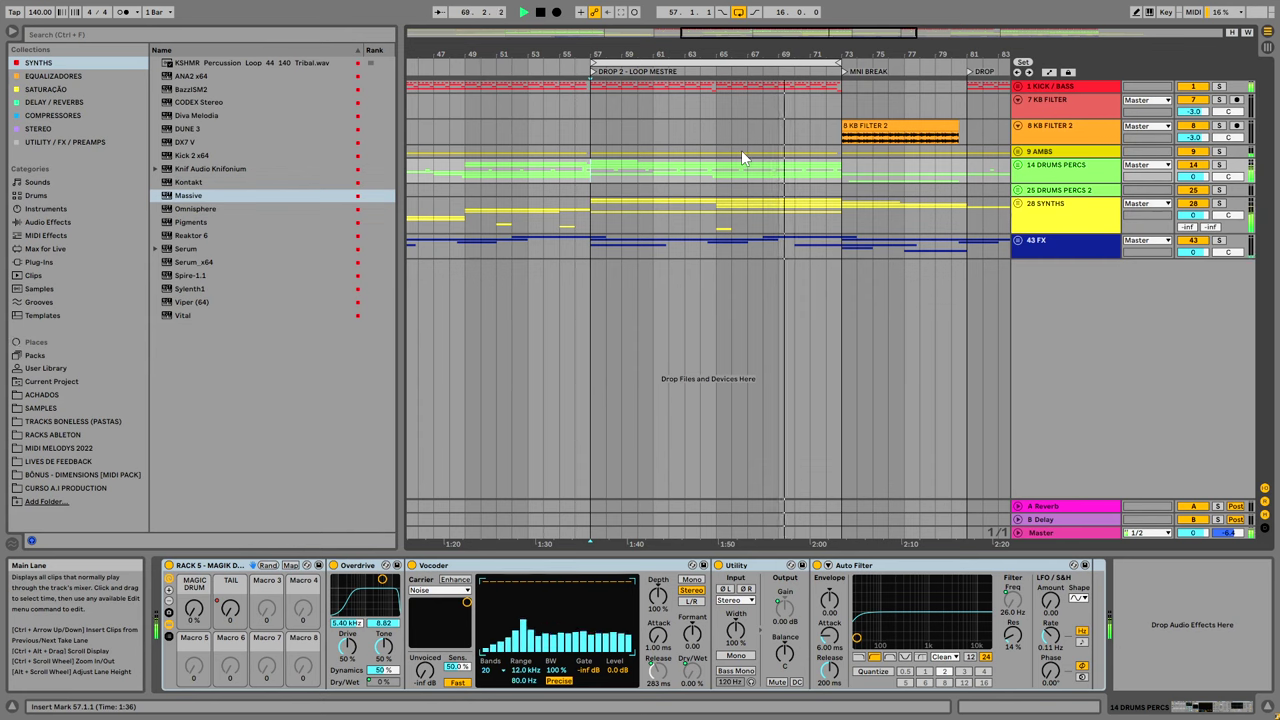
{"action": "left_click_drag", "start_coordinate": [778, 160], "coordinate": [823, 188]}
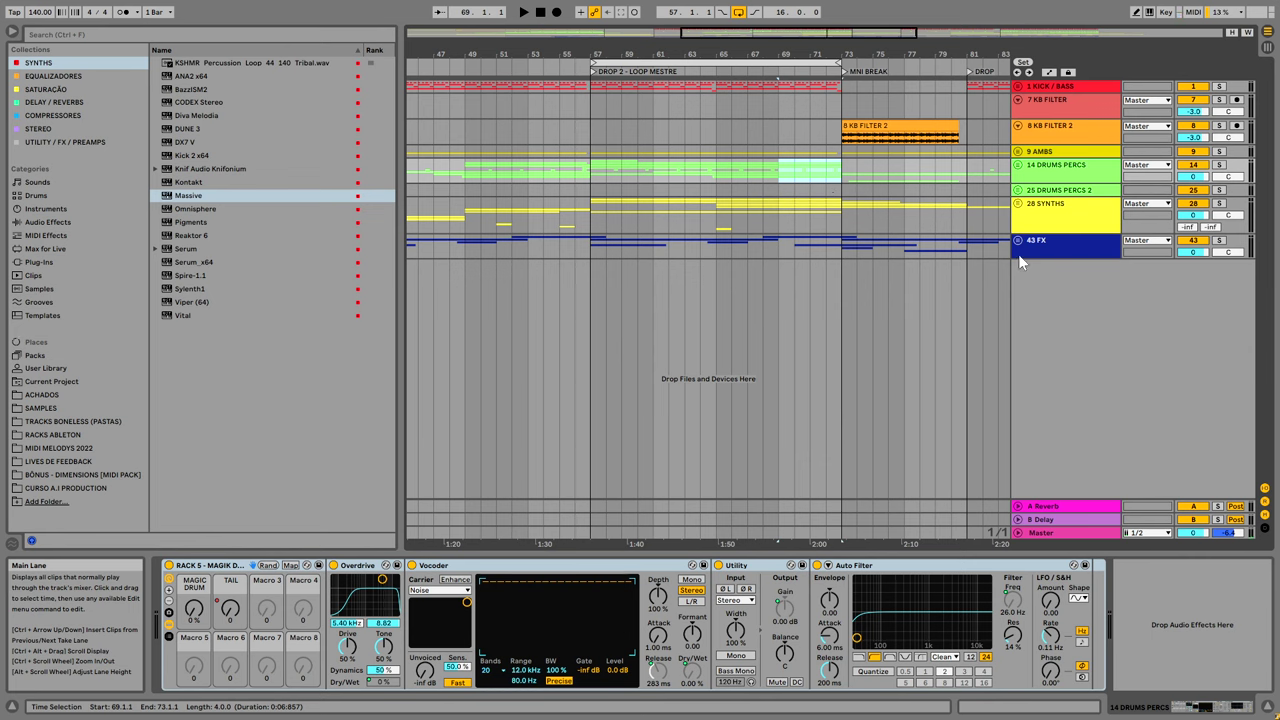
Mark bars 57 to 73 on the 28 SYNTHS and 43 FX groups and review the arrangement from the intro to DROP 2.
{"action": "left_click_drag", "start_coordinate": [598, 243], "coordinate": [838, 236]}
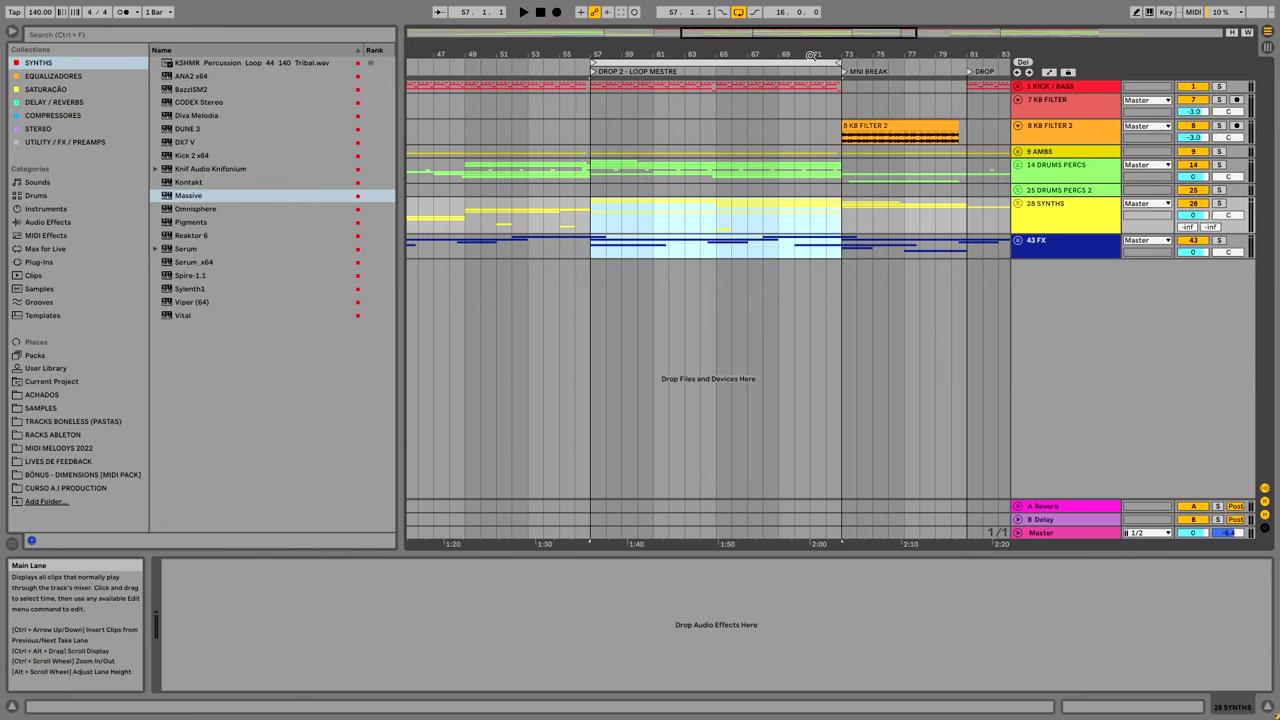
{"action": "left_click_drag", "start_coordinate": [838, 543], "coordinate": [838, 575]}
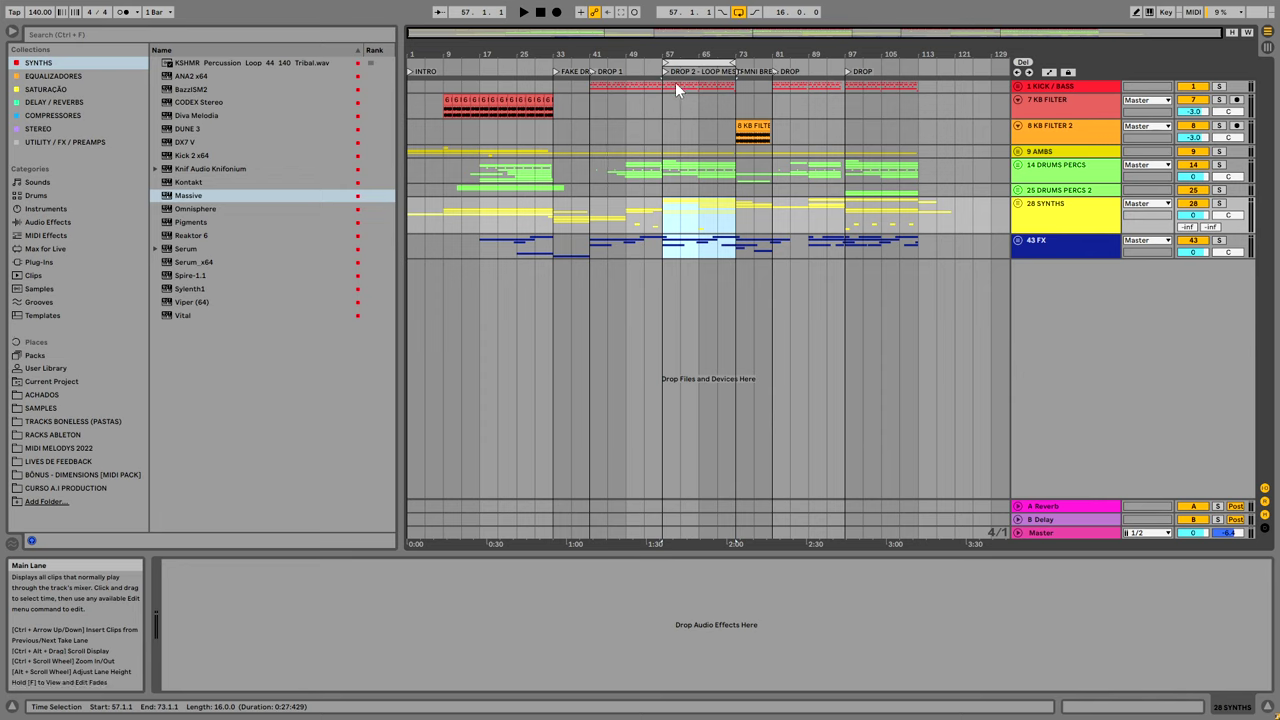
{"action": "left_click_drag", "start_coordinate": [675, 53], "coordinate": [675, 80]}
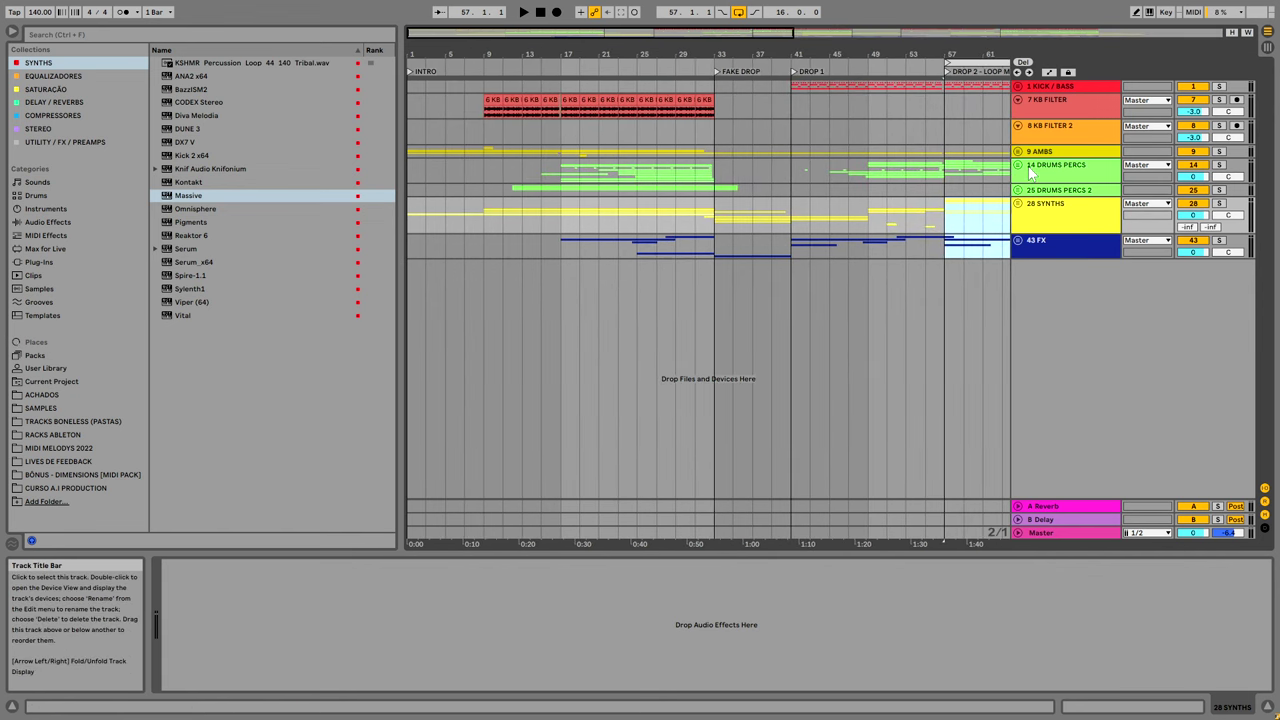
Check the 7 KB FILTER track and unfold the 1 KICK / BASS group to inspect its tracks, folding it again.
{"action": "left_click", "coordinate": [1039, 113]}
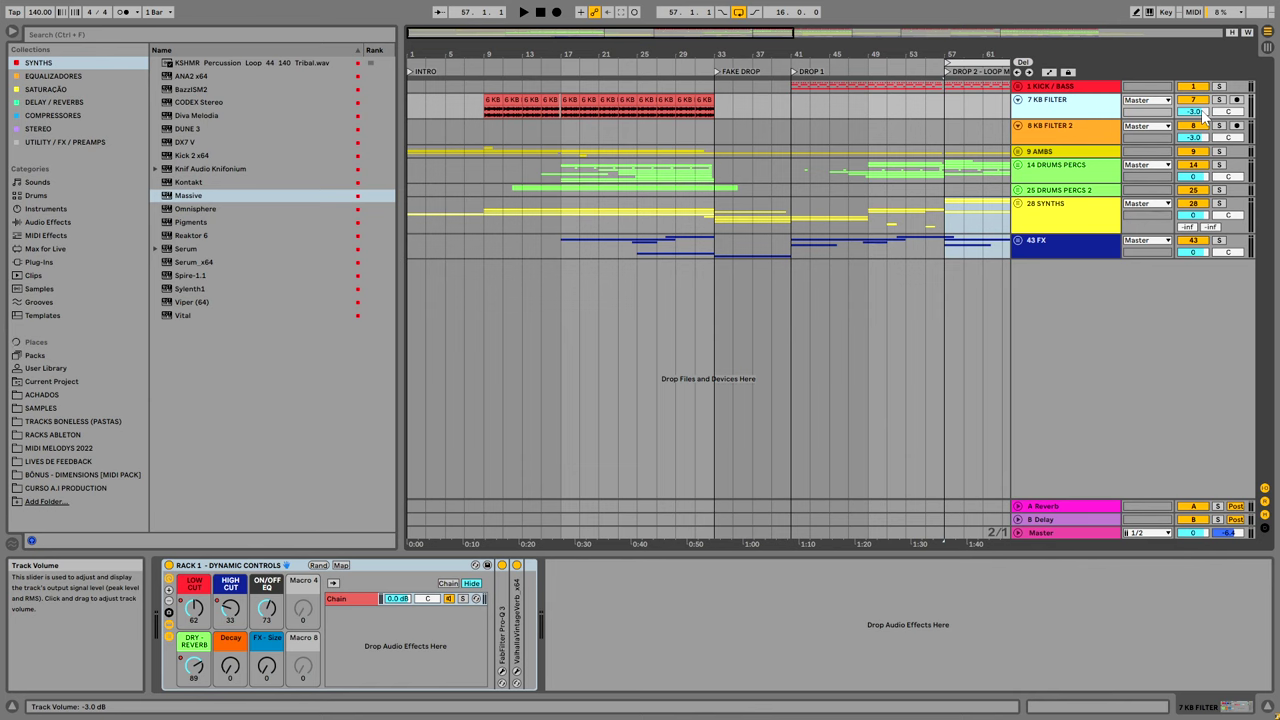
{"action": "left_click", "coordinate": [1062, 88]}
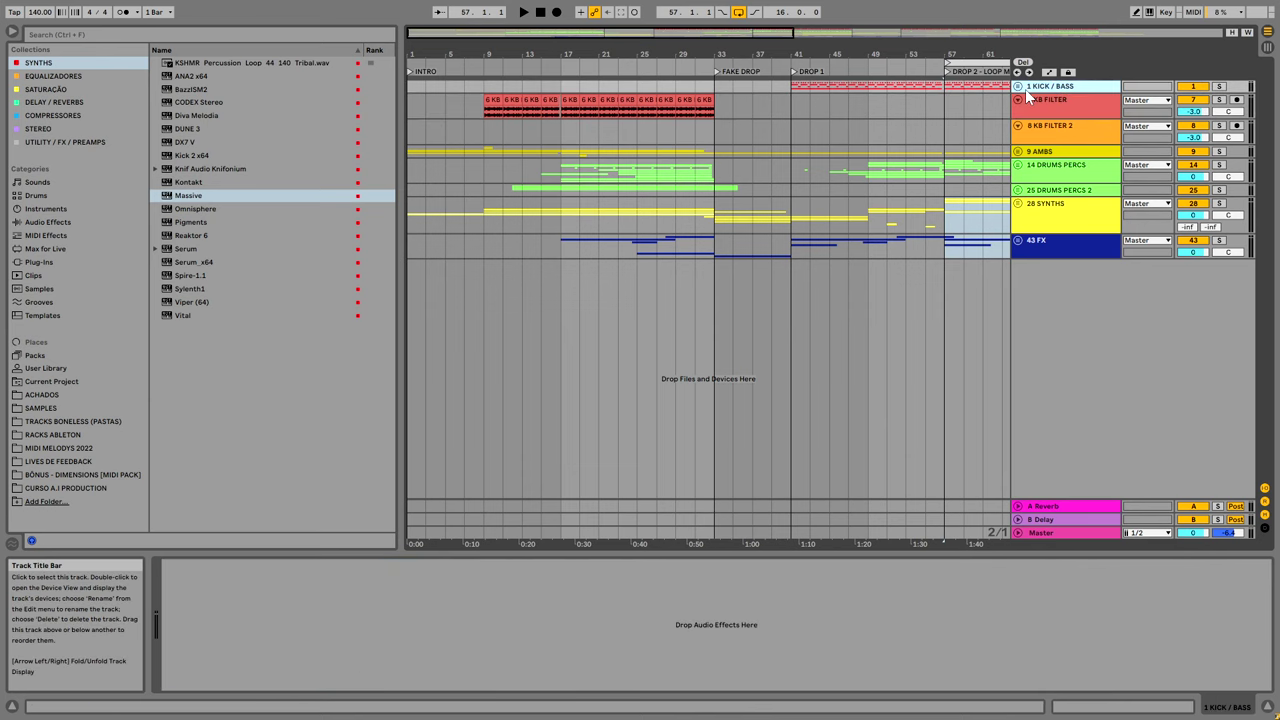
{"action": "left_click", "coordinate": [1018, 86]}
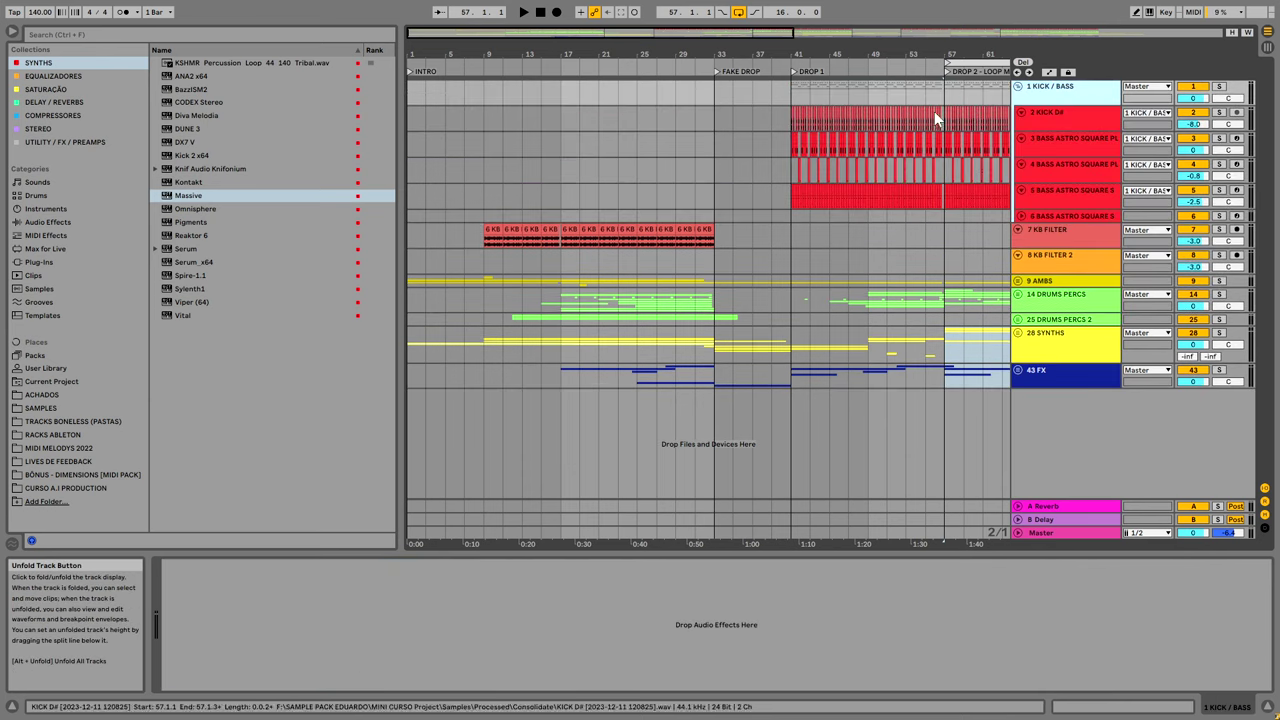
{"action": "left_click", "coordinate": [1018, 86]}
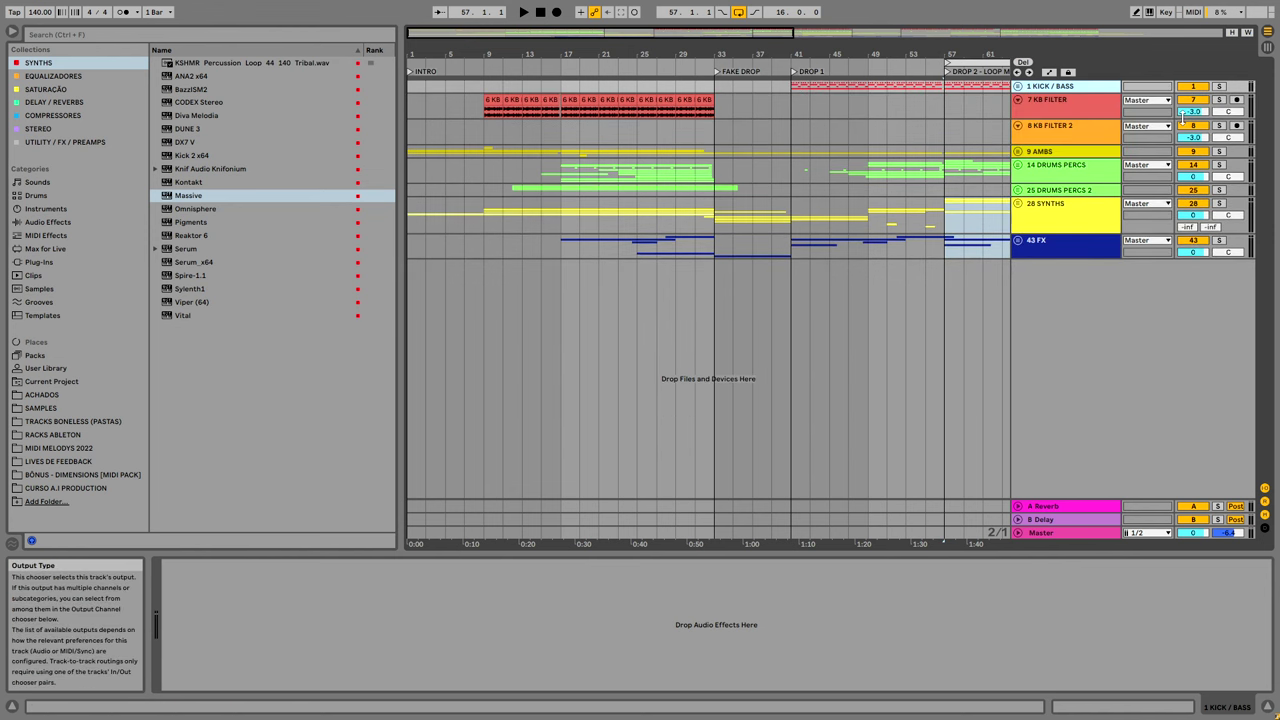
Audition the 7 KB FILTER track in solo from bar 9, covering its RACK 1 - DYNAMIC CONTROLS filtering, and stop playback.
{"action": "left_click", "coordinate": [1083, 113]}
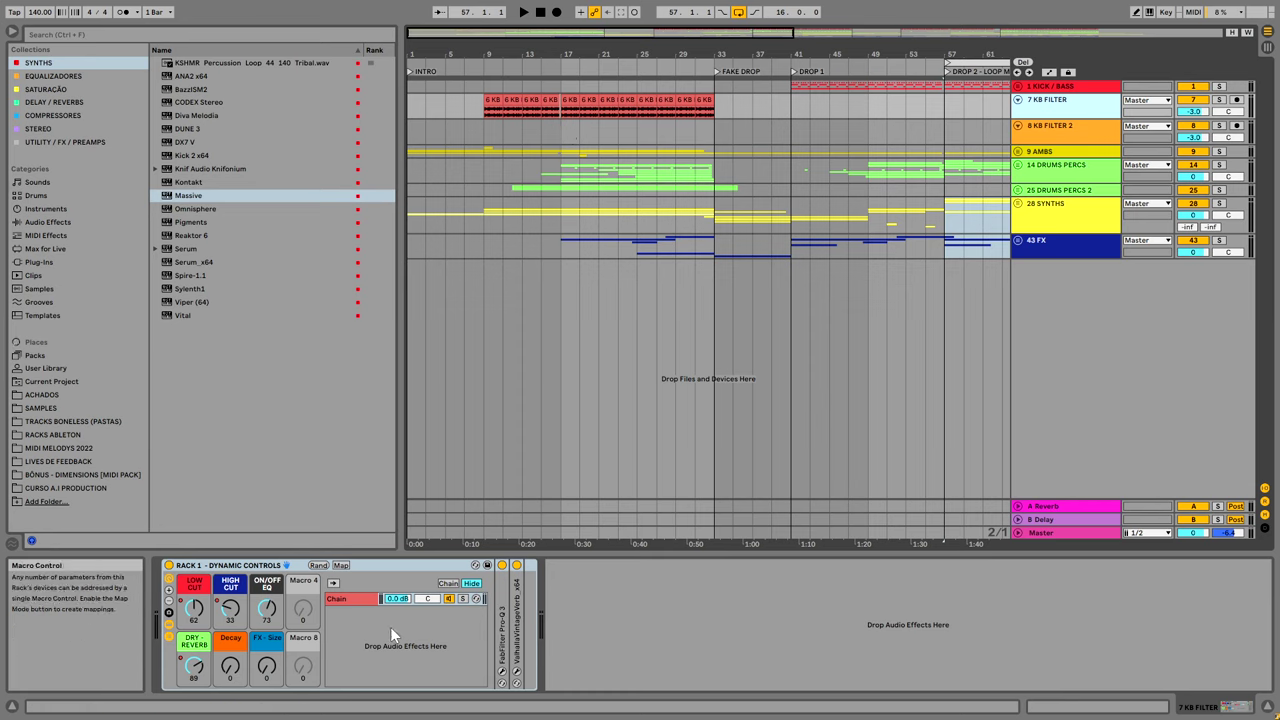
{"action": "left_click", "coordinate": [488, 110]}
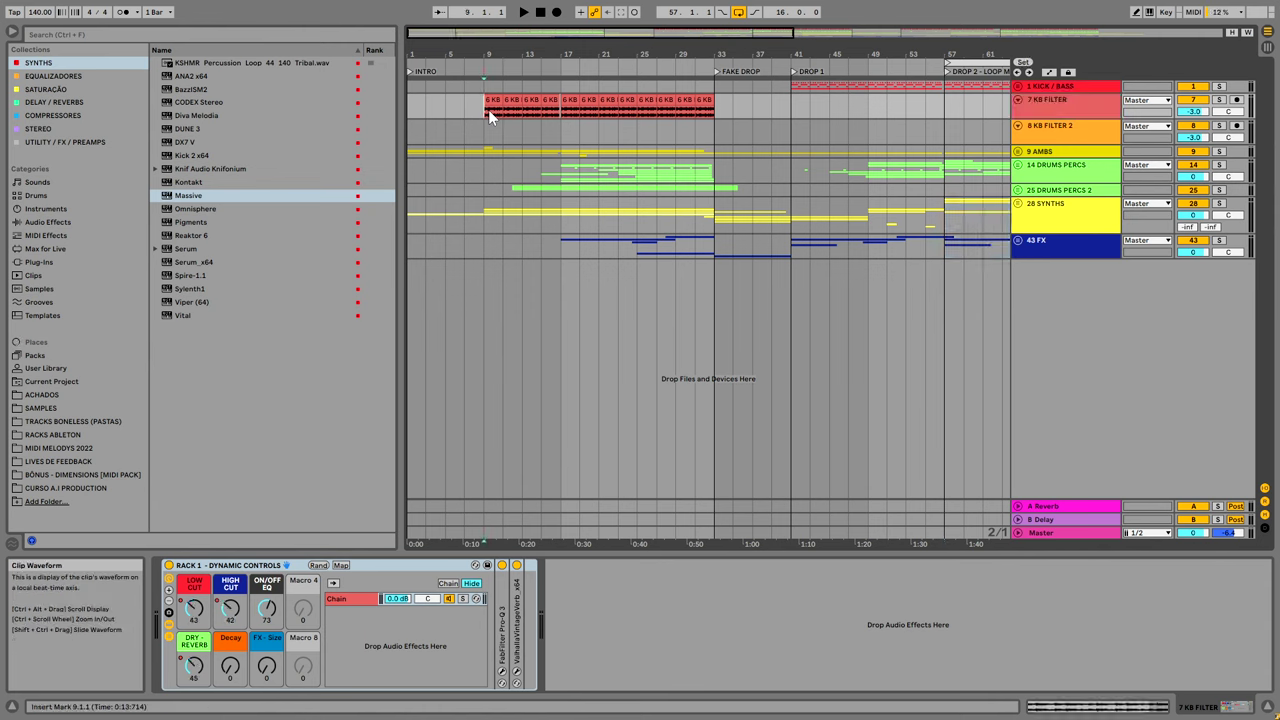
{"action": "key", "text": "space"}
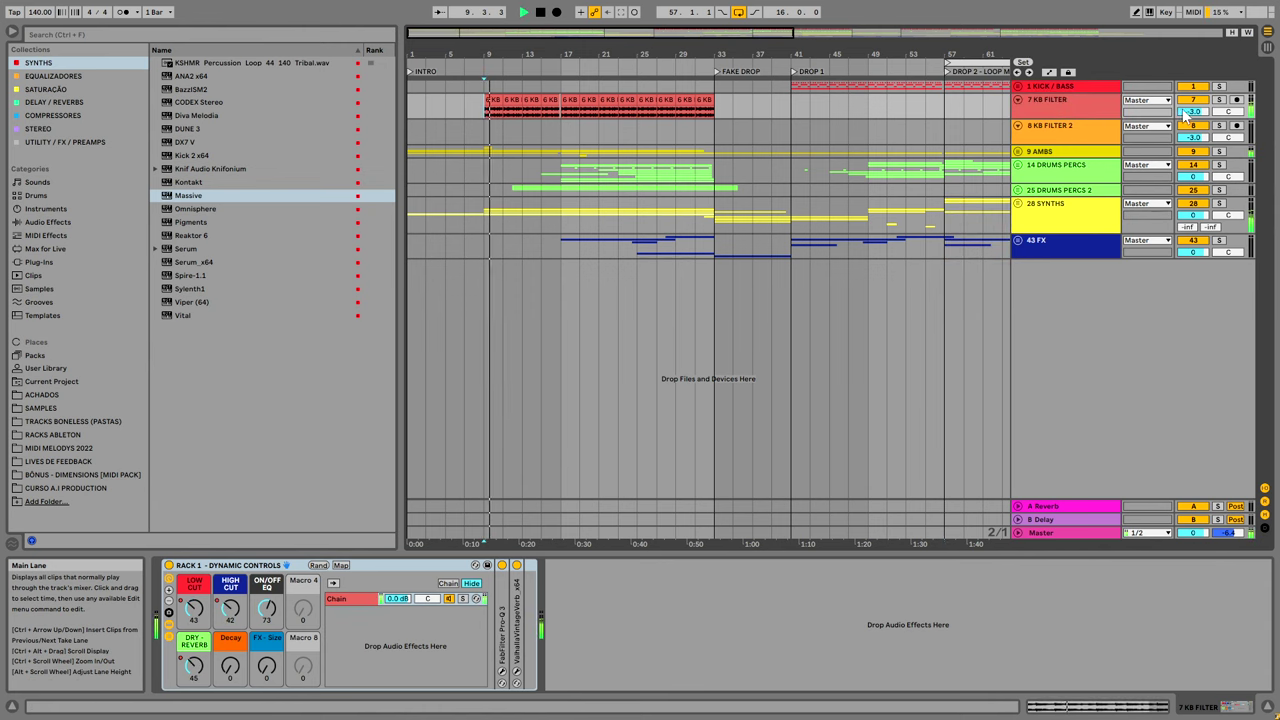
{"action": "left_click", "coordinate": [1218, 100]}
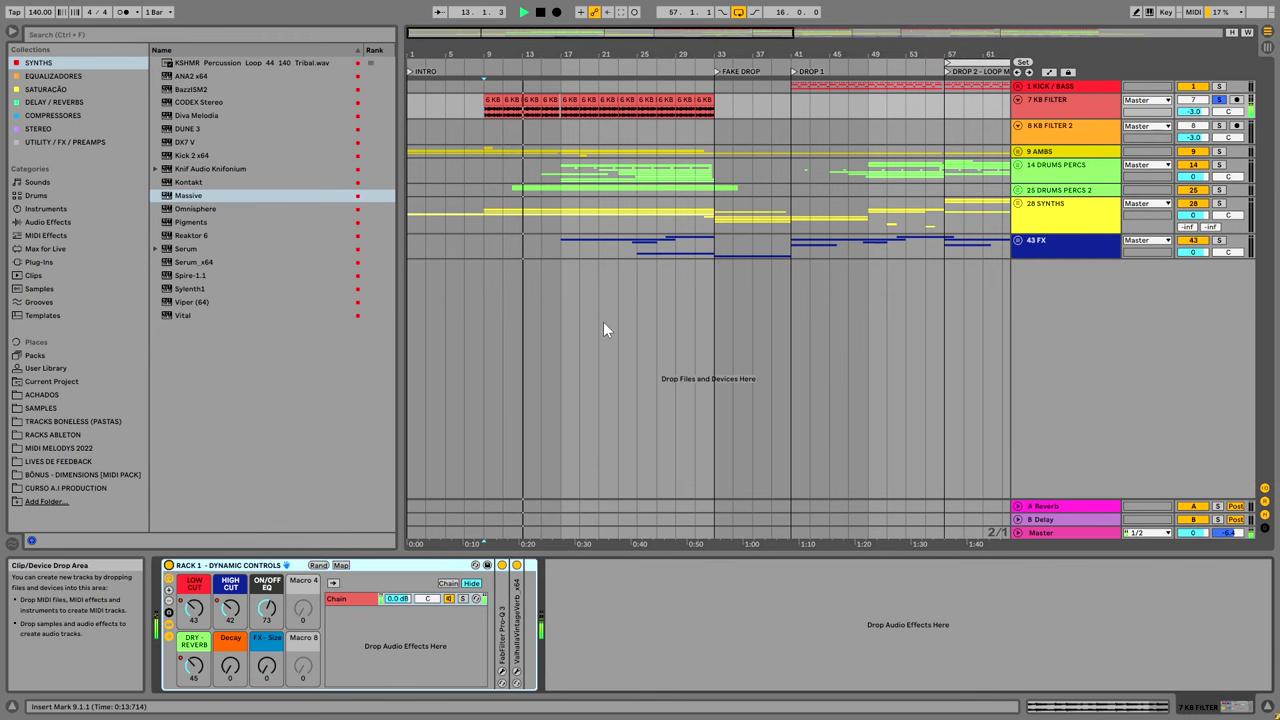
{"action": "key", "text": "space"}
{"action": "key", "text": "minus"}
Unfold the 9 AMBS group and inspect its AMB - AESIR and AMB - FLORESTA tracks.
{"action": "left_click", "coordinate": [1050, 151]}
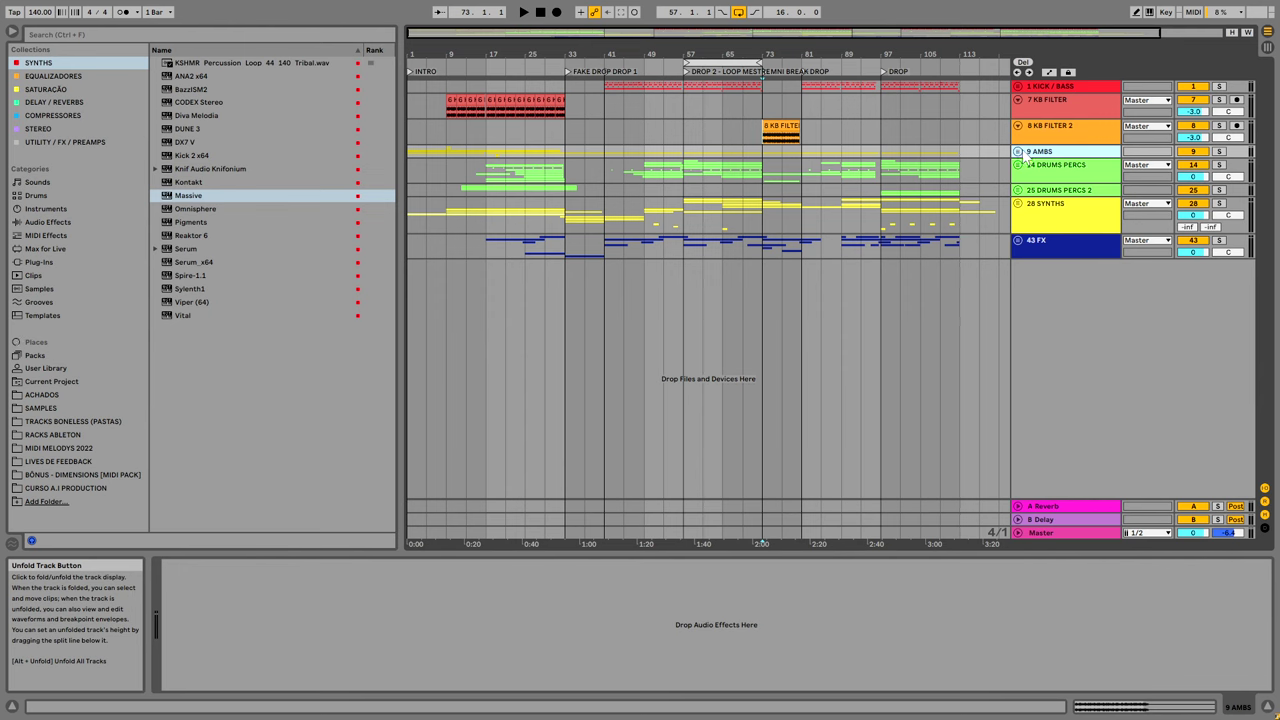
{"action": "left_click", "coordinate": [1018, 151]}
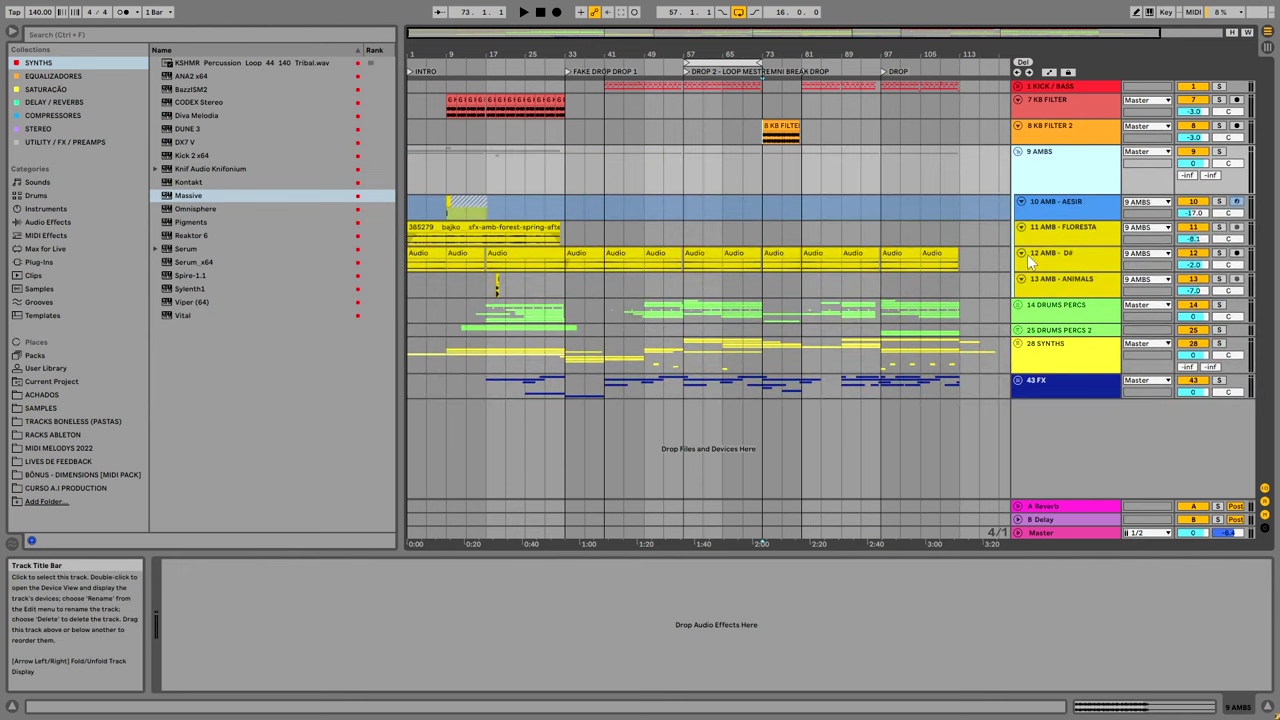
{"action": "left_click", "coordinate": [1056, 213]}
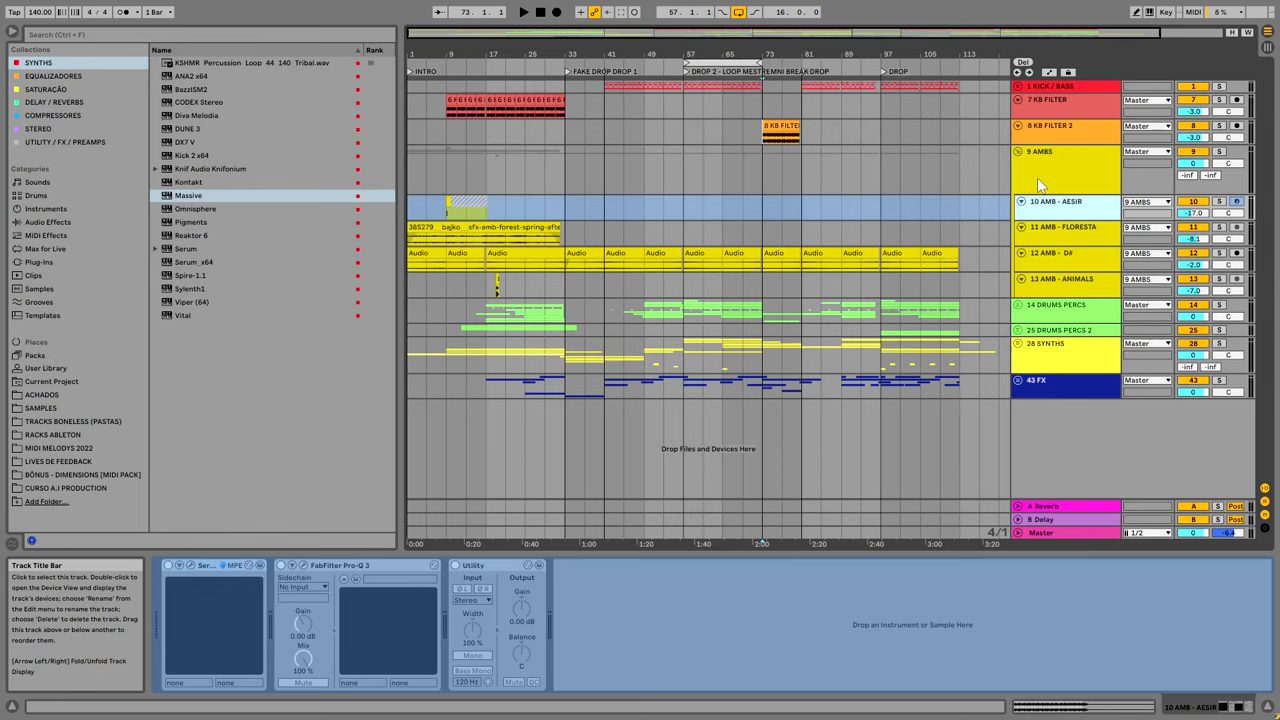
{"action": "left_click", "coordinate": [1080, 232]}
{"action": "left_click", "coordinate": [1083, 216]}
{"action": "left_click", "coordinate": [1066, 182]}
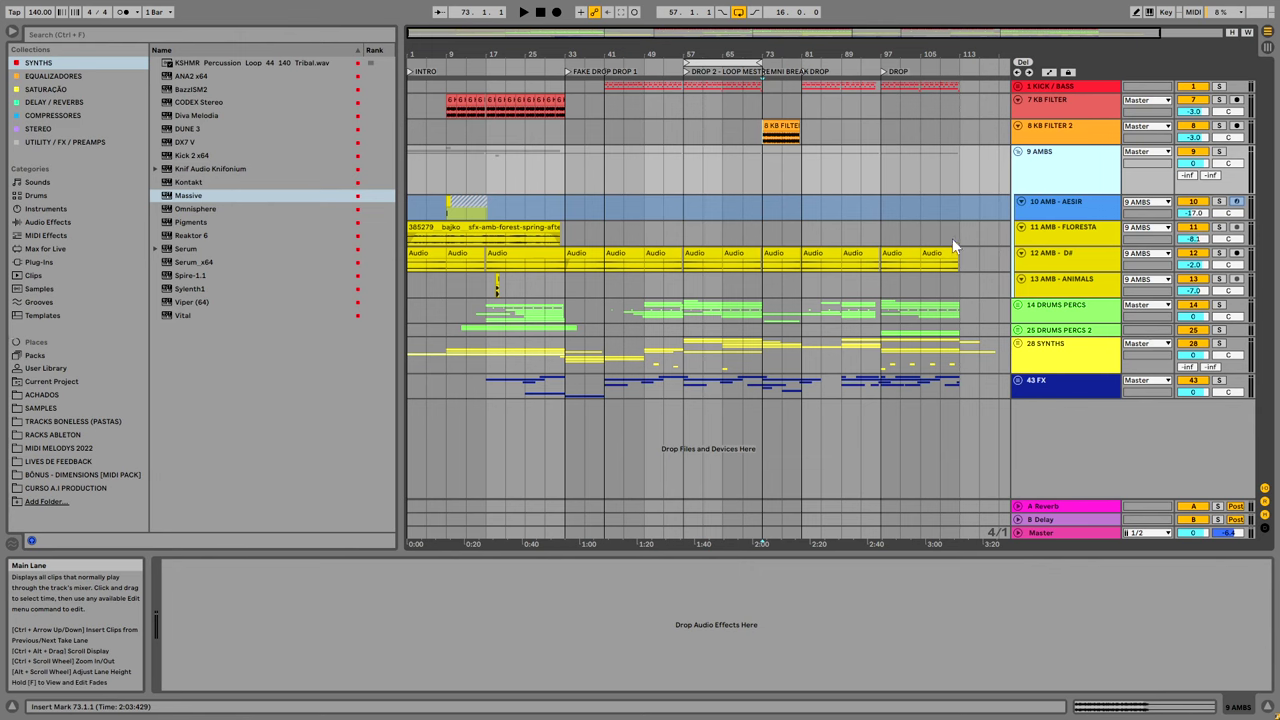
Mark the MINI BREAK and bars 81 to 89 of the following DROP on the 9 AMBS group.
{"action": "left_click_drag", "start_coordinate": [950, 54], "coordinate": [950, 40]}
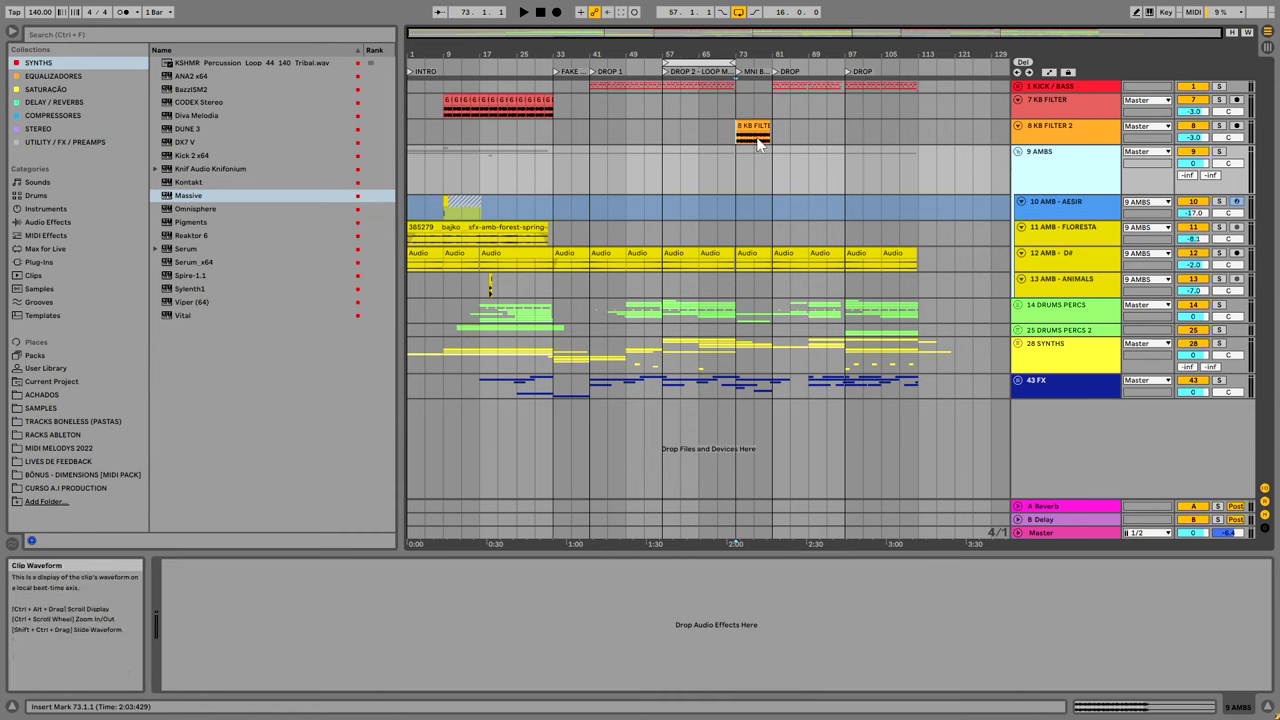
{"action": "left_click_drag", "start_coordinate": [738, 175], "coordinate": [808, 172]}
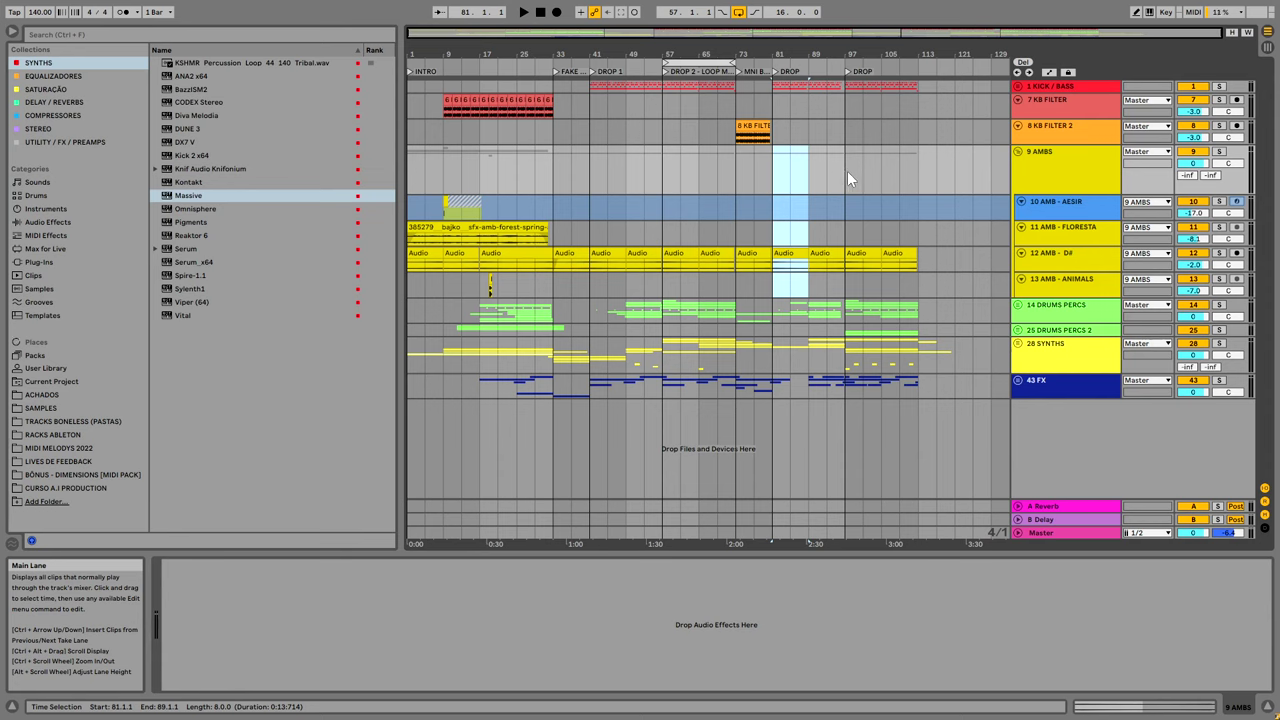
{"action": "left_click", "coordinate": [918, 181]}
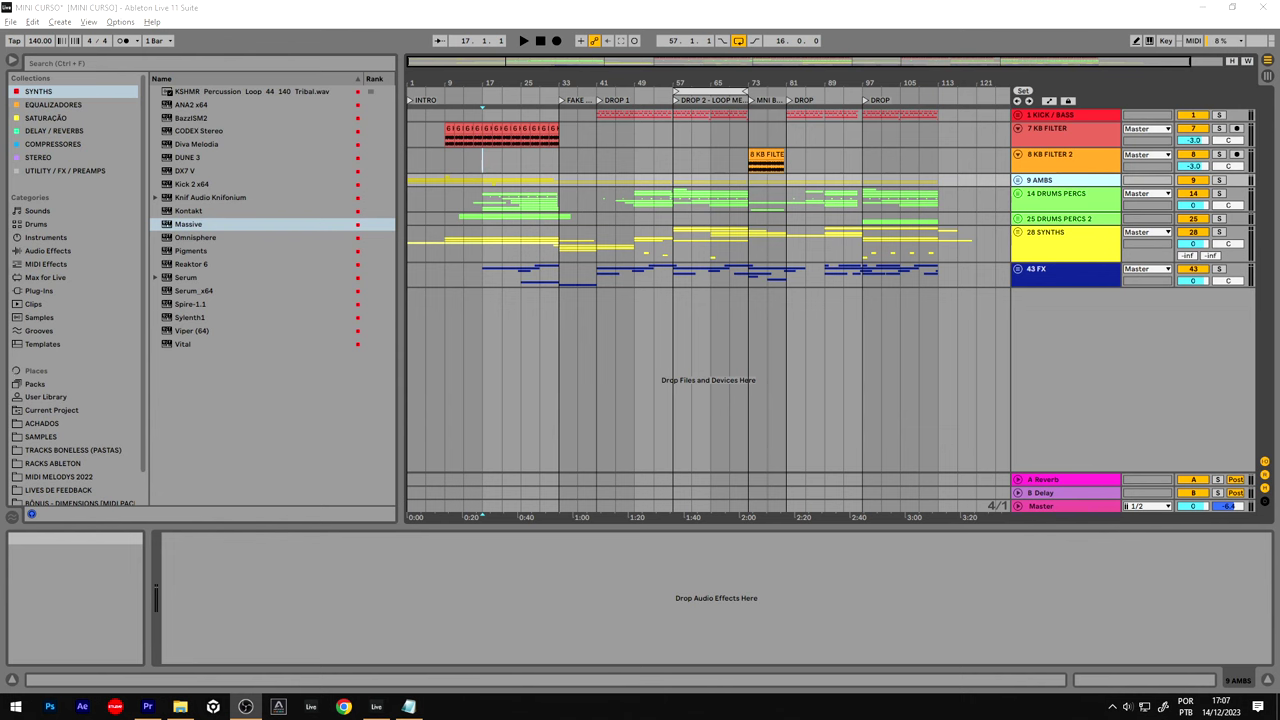
Switch the arrangement to full screen and play it from the intro with 14 DRUMS PERCS unfolded.
{"action": "left_click", "coordinate": [678, 204]}
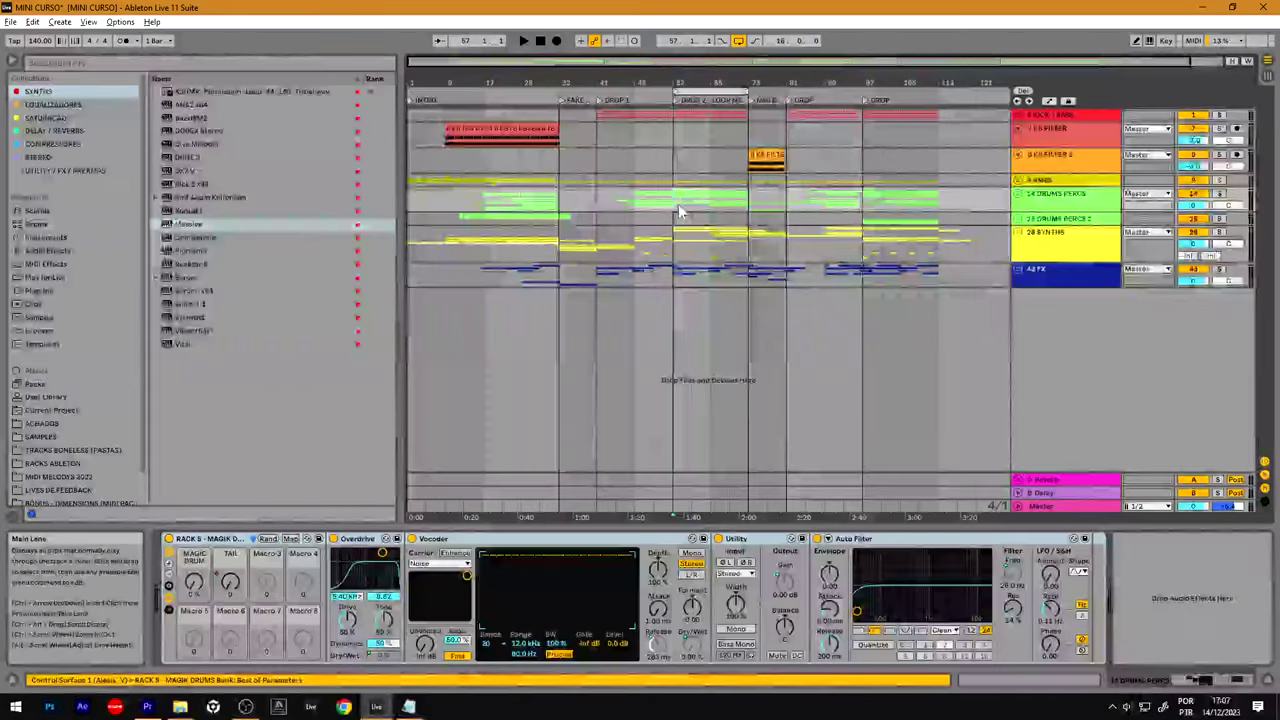
{"action": "key", "text": "F11"}
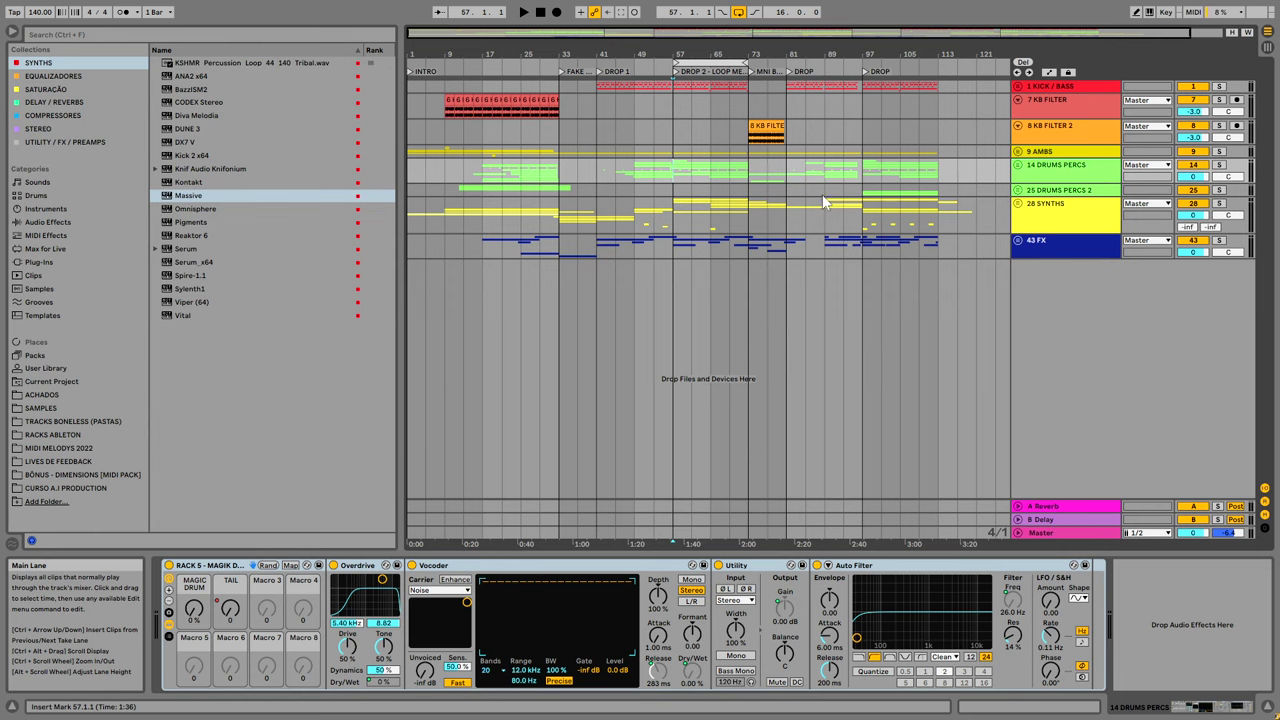
{"action": "left_click_drag", "start_coordinate": [500, 54], "coordinate": [500, 74]}
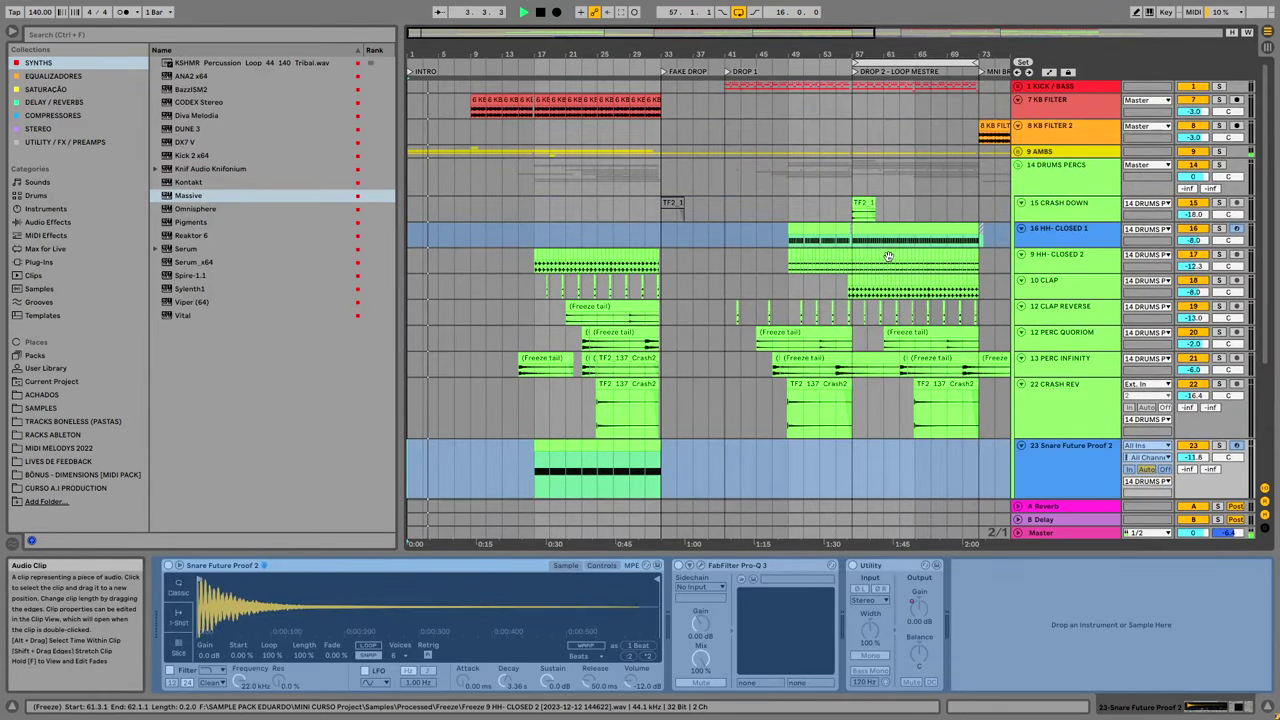
Unfold the 9 AMBS and 28 SYNTHS groups during playback and show the devices of the BONELESS - PAD D#m track.
{"action": "left_click", "coordinate": [1018, 151]}
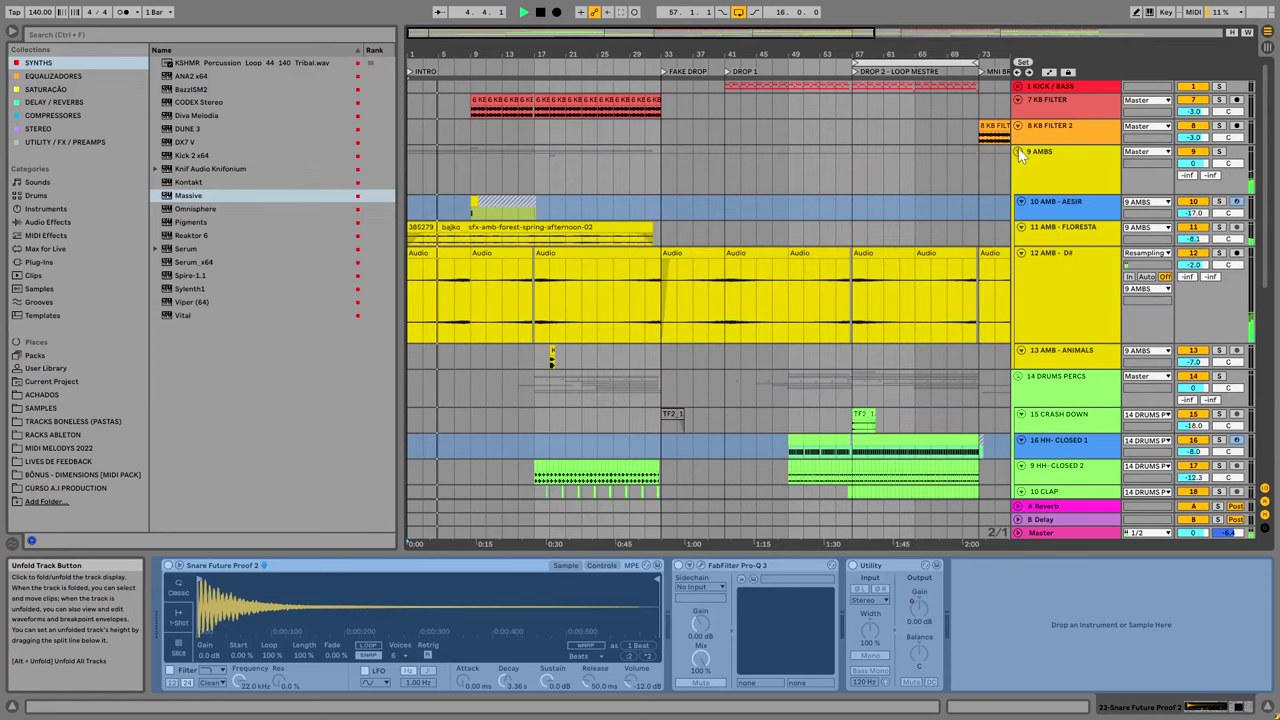
{"action": "scroll", "coordinate": [883, 213], "scroll_direction": "down", "scroll_amount": 5}
{"action": "scroll", "coordinate": [952, 261], "scroll_direction": "down", "scroll_amount": 5}
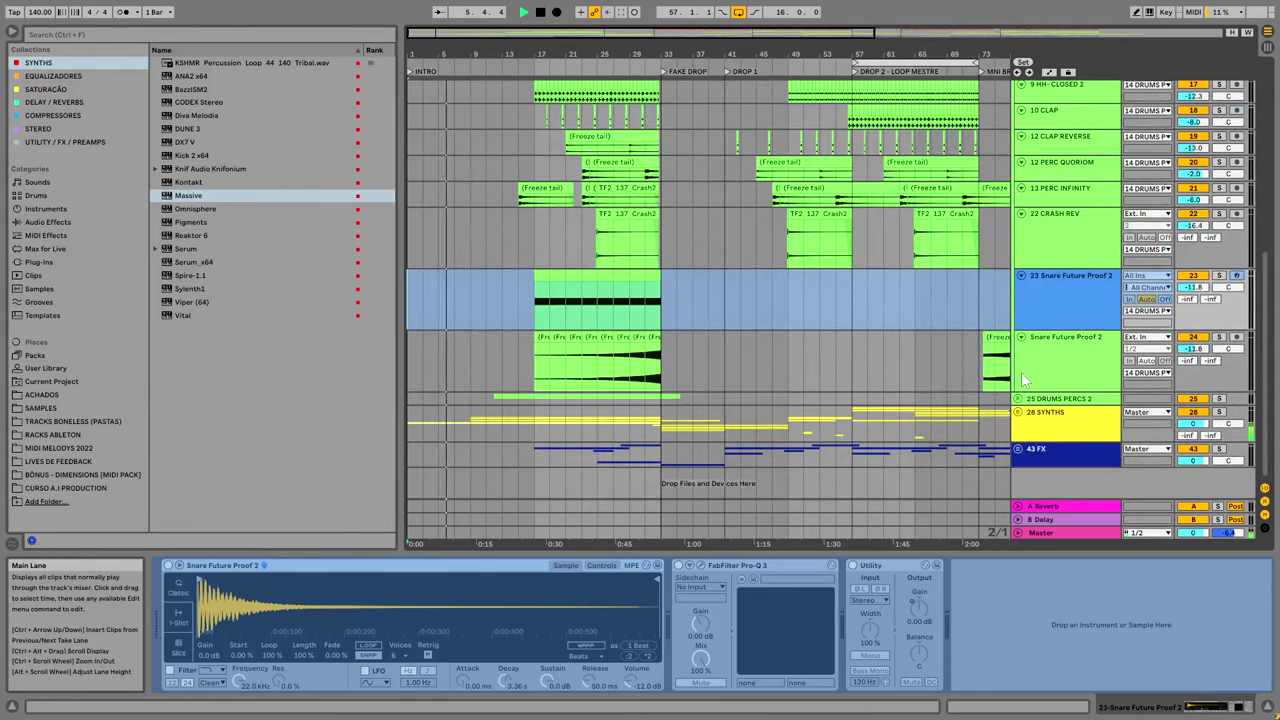
{"action": "left_click", "coordinate": [1018, 412]}
{"action": "scroll", "coordinate": [1018, 412], "scroll_direction": "down", "scroll_amount": 3}
{"action": "scroll", "coordinate": [1030, 332], "scroll_direction": "down", "scroll_amount": 2}
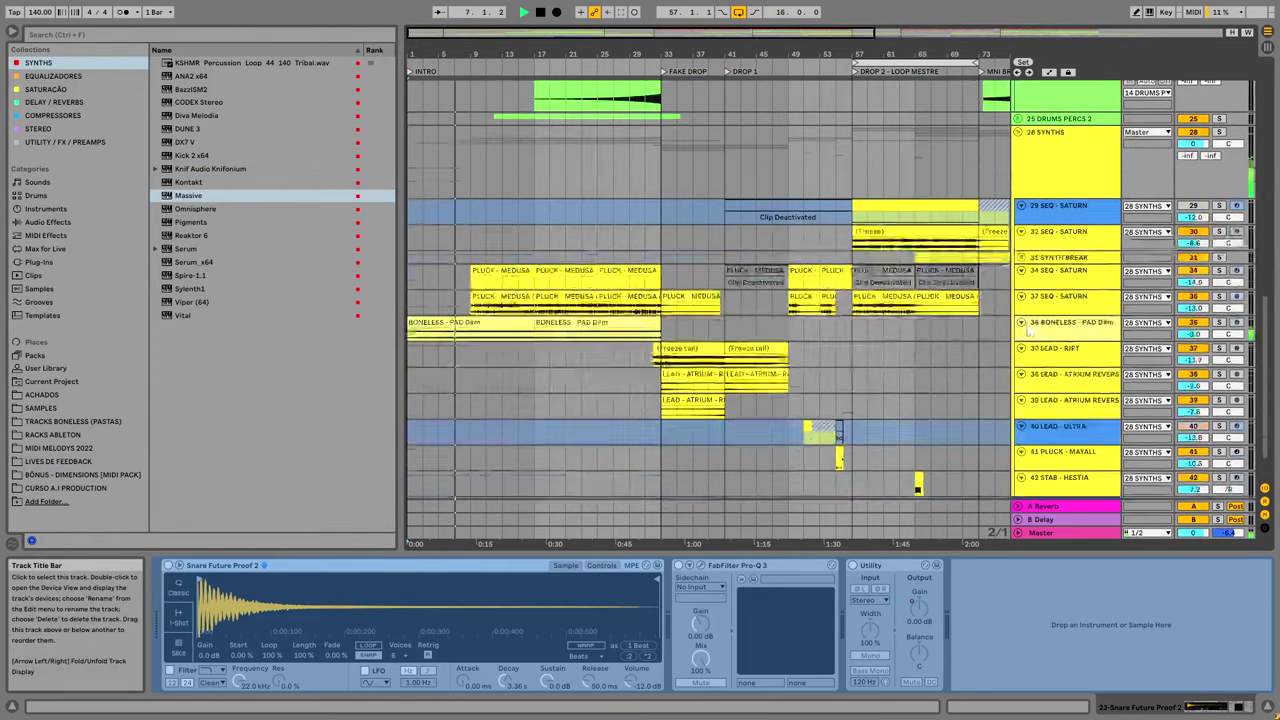
{"action": "scroll", "coordinate": [988, 319], "scroll_direction": "down", "scroll_amount": 1}
{"action": "left_click", "coordinate": [1090, 303]}
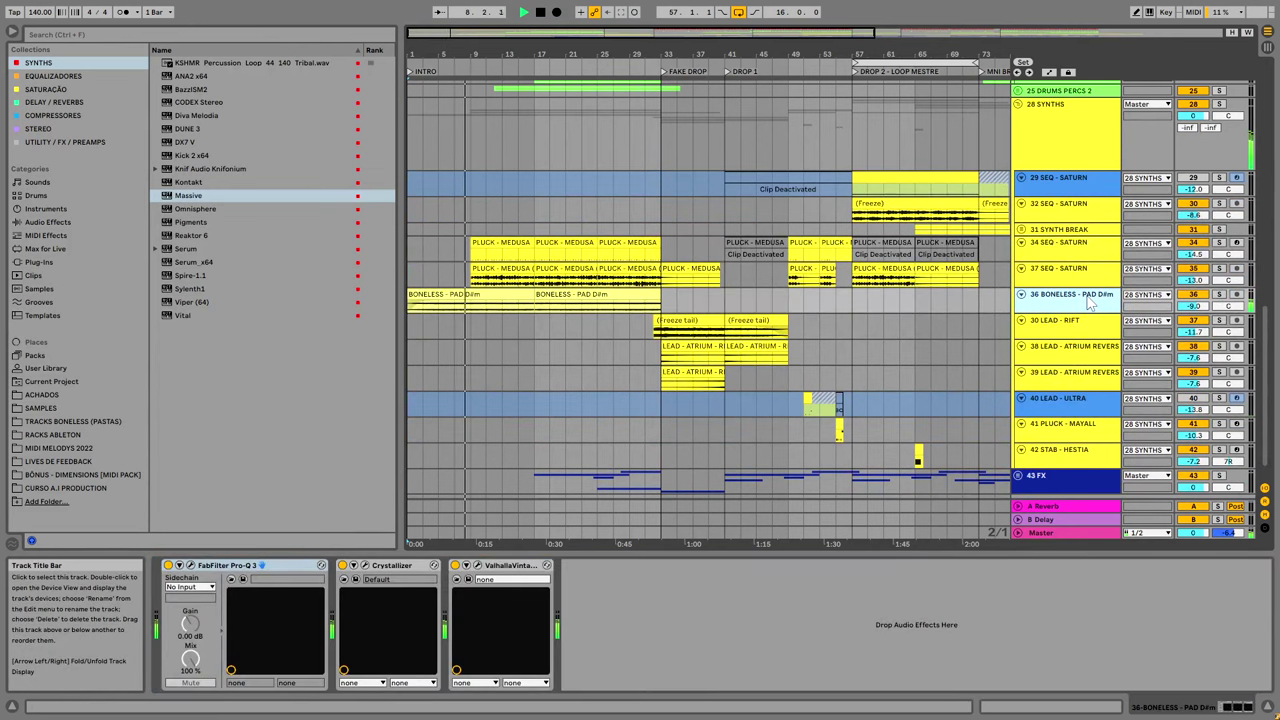
Review the unfolded tracks from 28 SYNTHS back up to 14 DRUMS PERCS while the intro plays.
{"action": "scroll", "coordinate": [1078, 80], "scroll_direction": "up", "scroll_amount": 4}
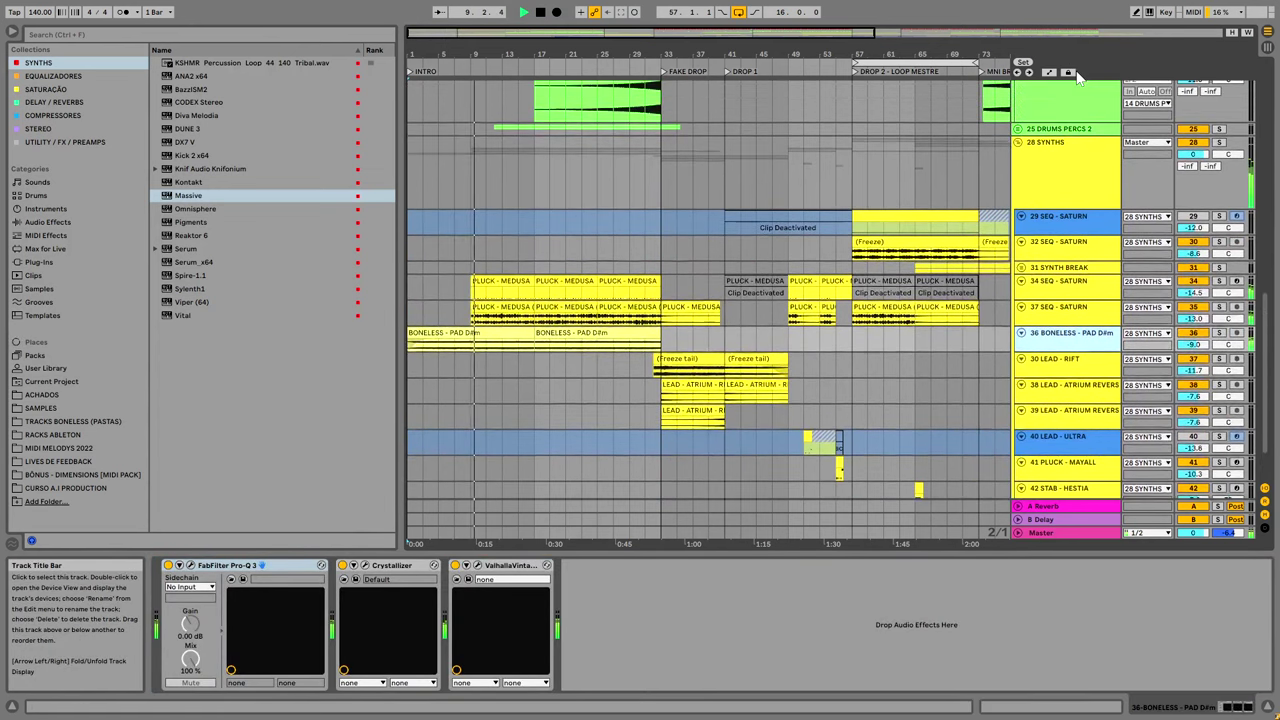
{"action": "scroll", "coordinate": [1076, 75], "scroll_direction": "up", "scroll_amount": 5}
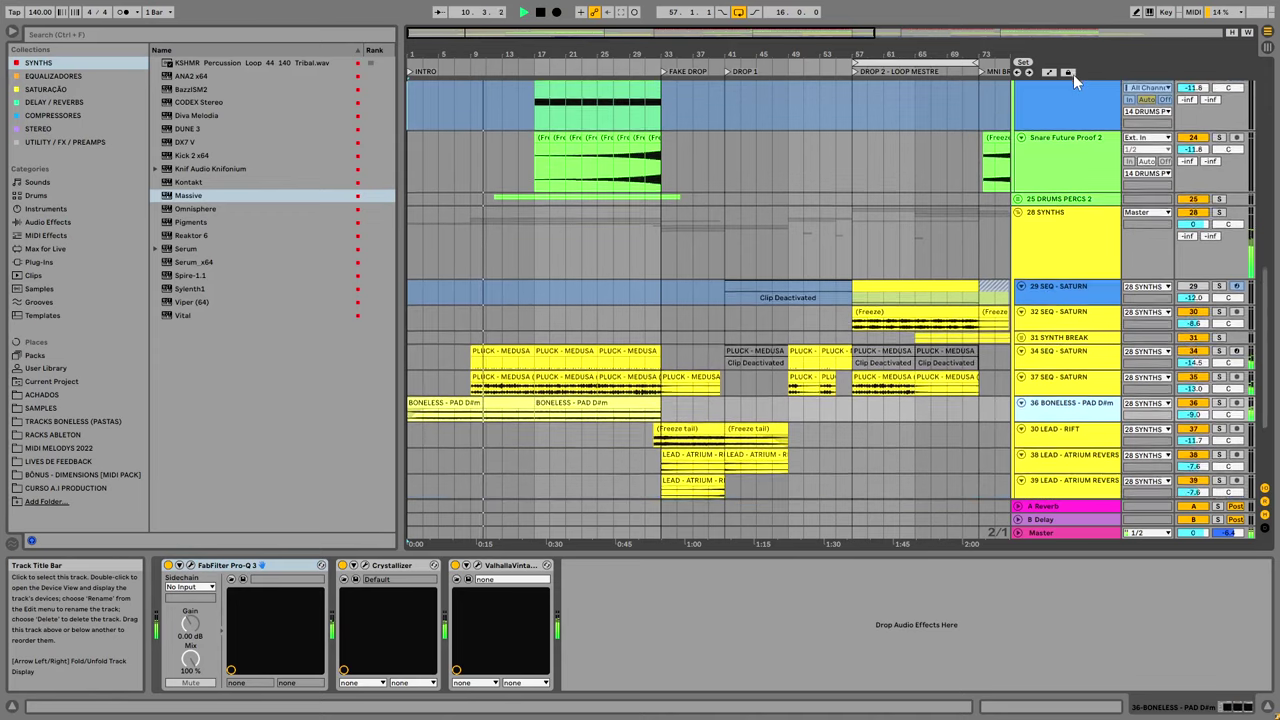
{"action": "scroll", "coordinate": [1073, 75], "scroll_direction": "up", "scroll_amount": 7}
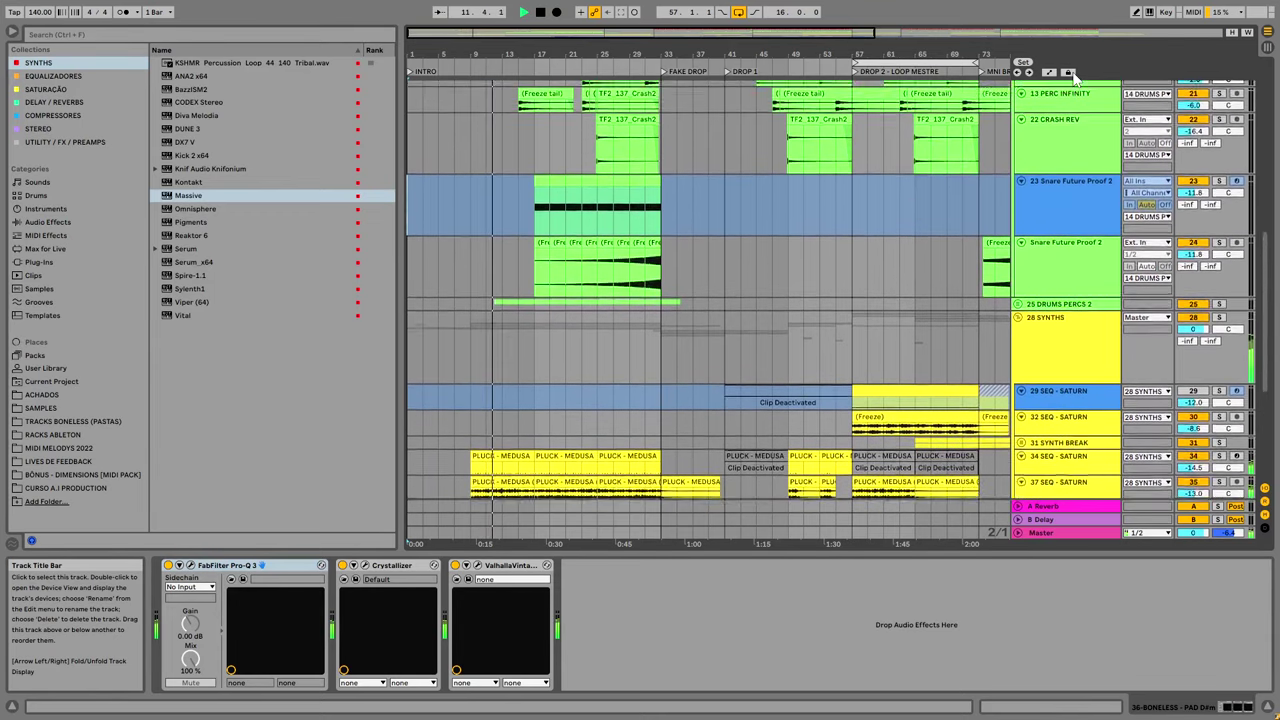
{"action": "scroll", "coordinate": [1073, 75], "scroll_direction": "up", "scroll_amount": 7}
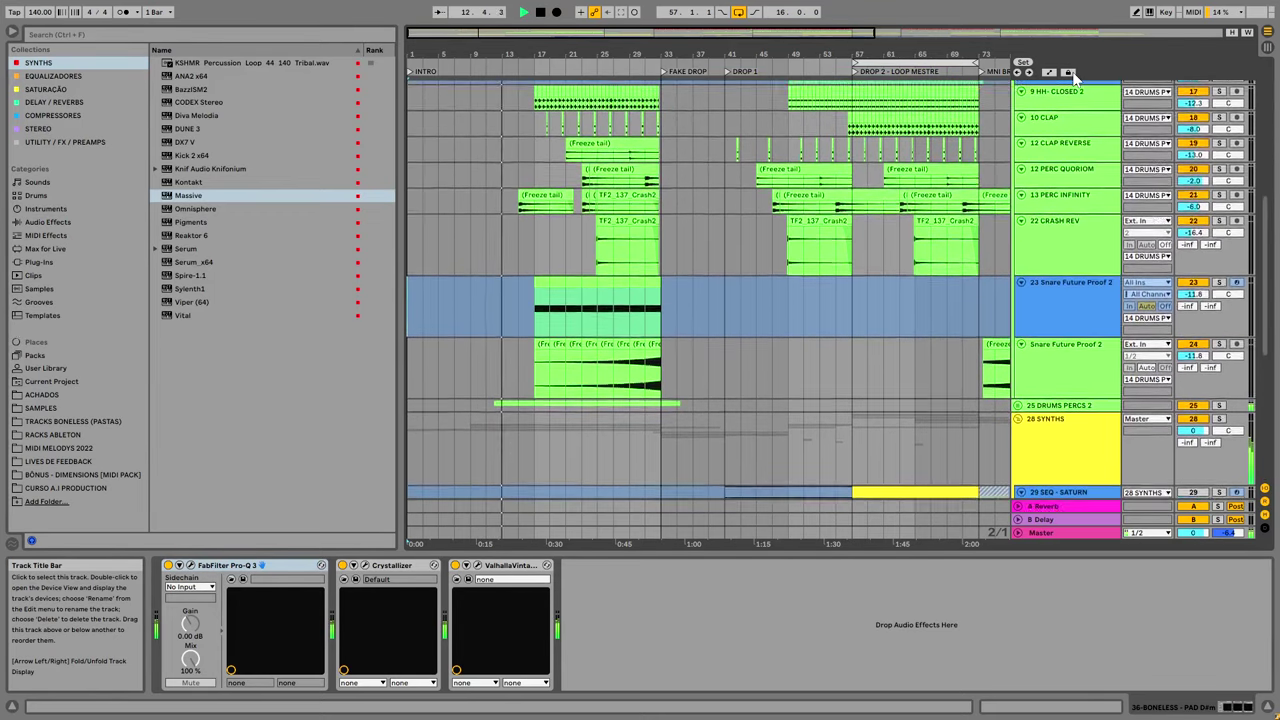
{"action": "scroll", "coordinate": [1073, 75], "scroll_direction": "up", "scroll_amount": 7}
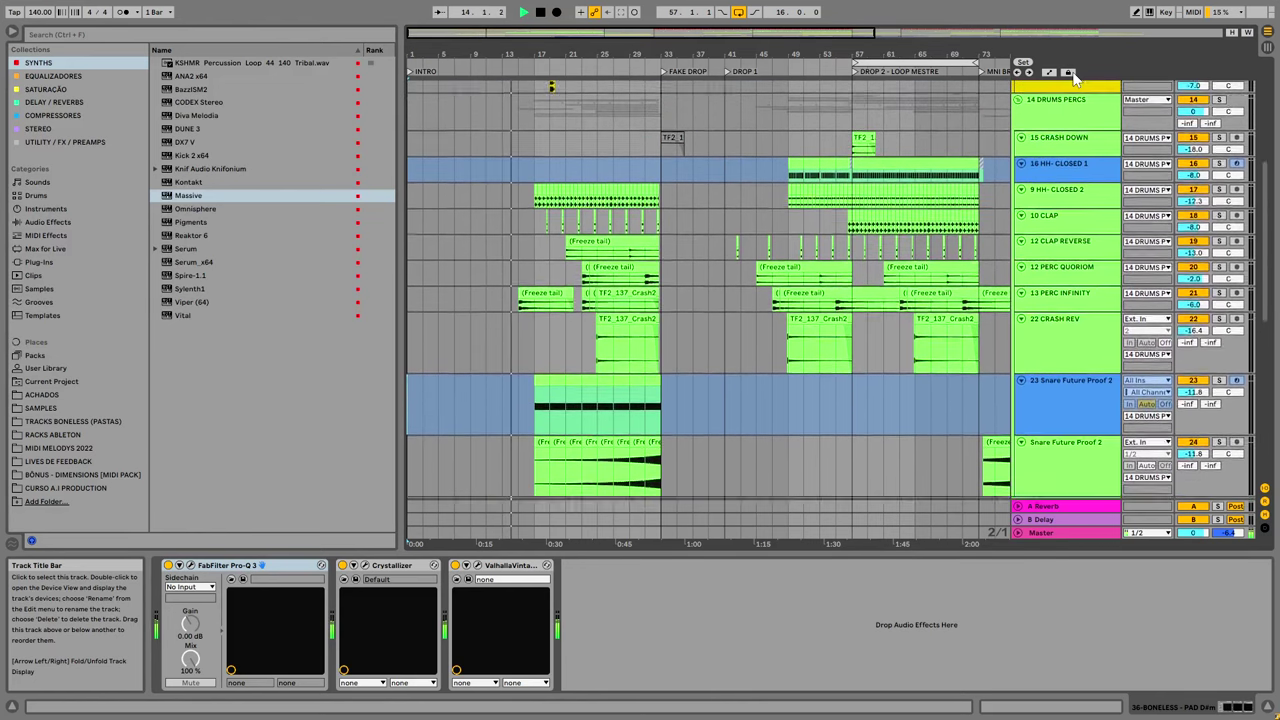
Review the drum, ambience and kick tracks during playback as the intro runs into the FAKE DROP.
{"action": "scroll", "coordinate": [1073, 78], "scroll_direction": "up", "scroll_amount": 4}
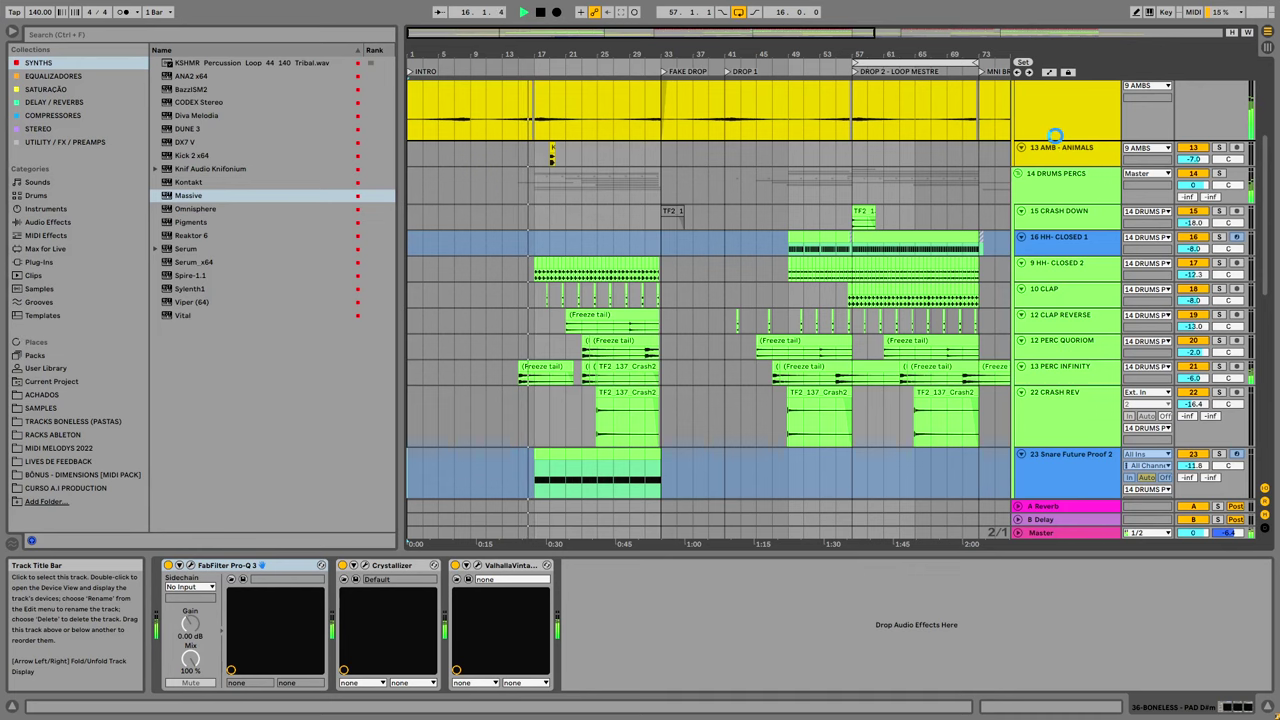
{"action": "scroll", "coordinate": [1056, 140], "scroll_direction": "up", "scroll_amount": 8}
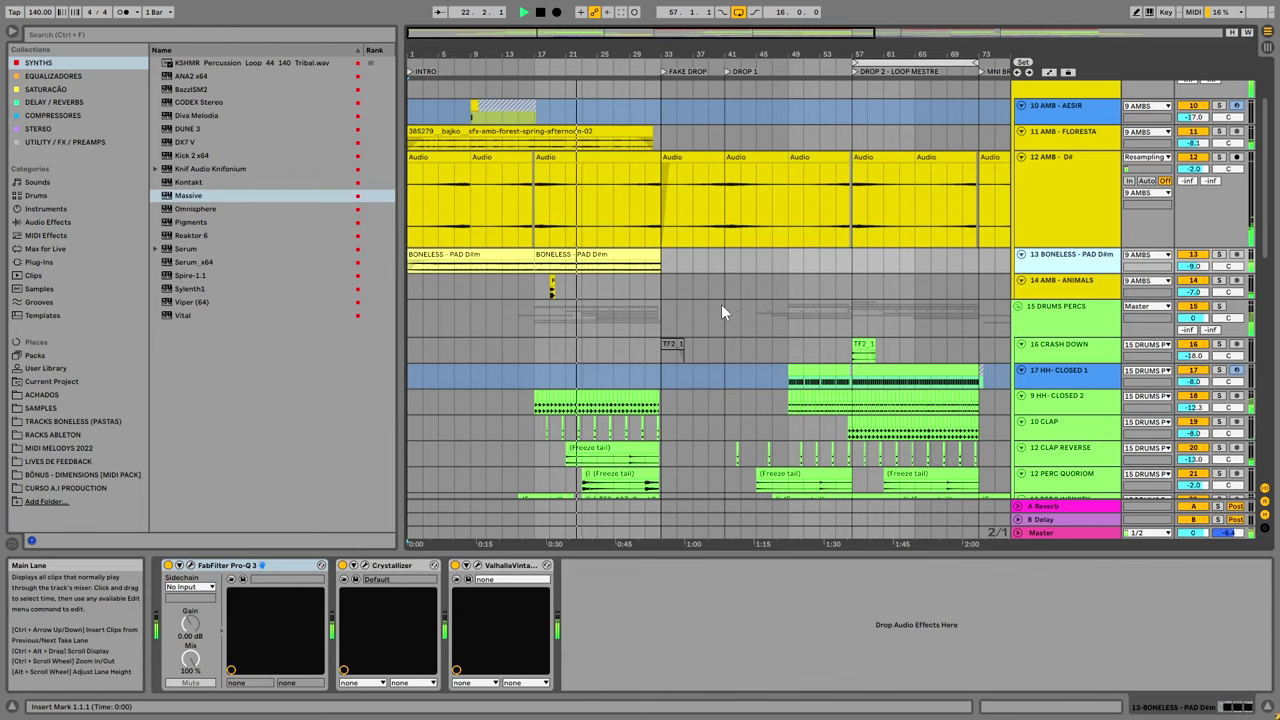
{"action": "scroll", "coordinate": [721, 304], "scroll_direction": "up", "scroll_amount": 3}
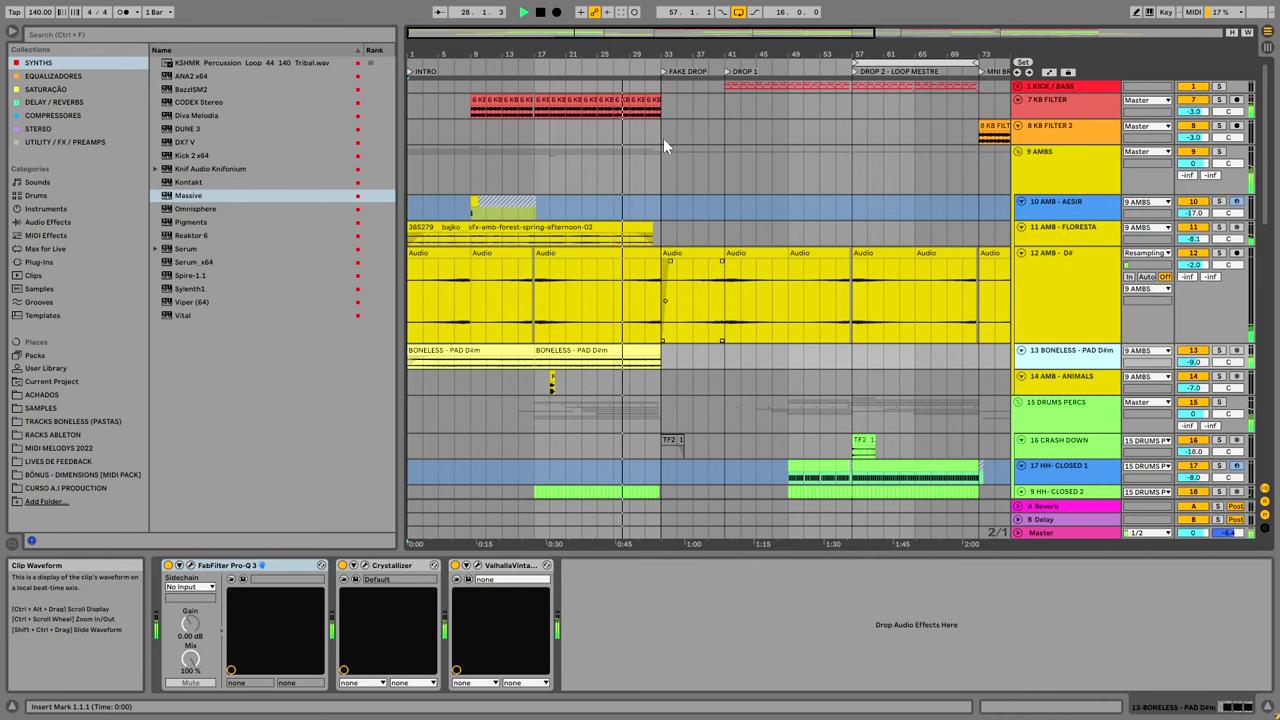
{"action": "left_click_drag", "start_coordinate": [674, 48], "coordinate": [674, 60]}
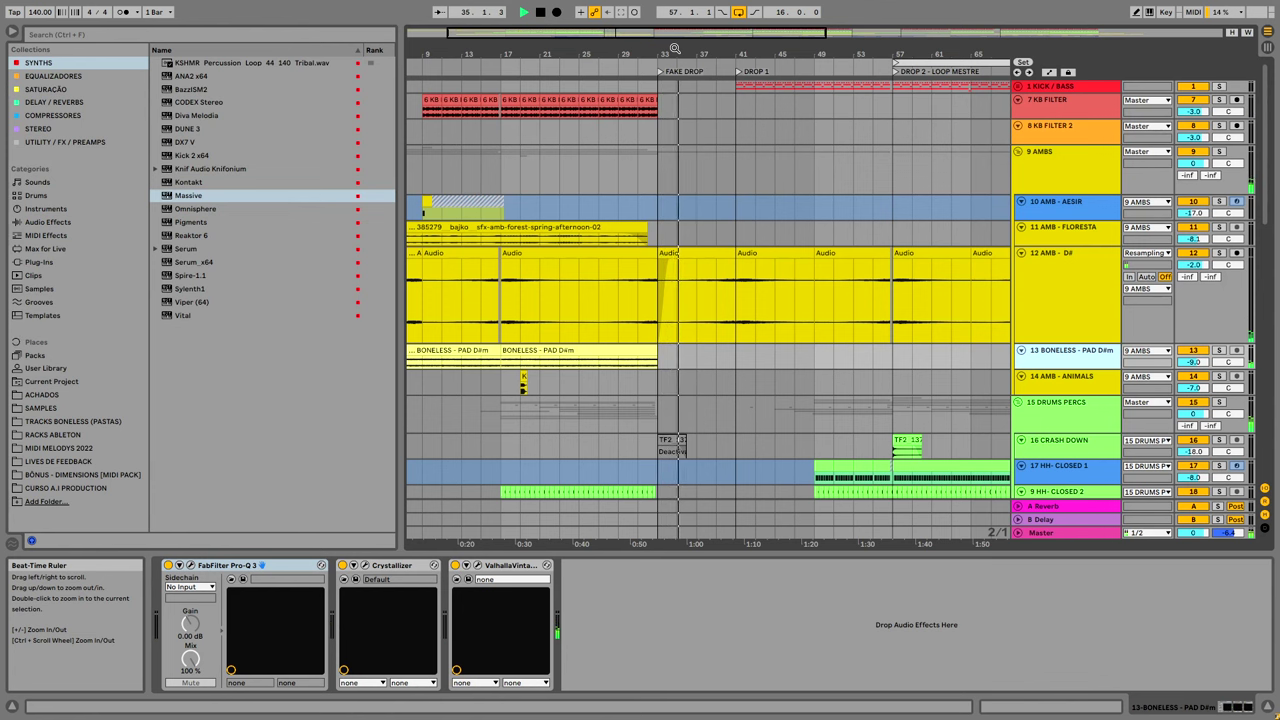
Unfold the 43 FX group during playback, stop within the FAKE DROP and place the insert marker at bar 39.
{"action": "scroll", "coordinate": [700, 150], "scroll_direction": "down", "scroll_amount": 15}
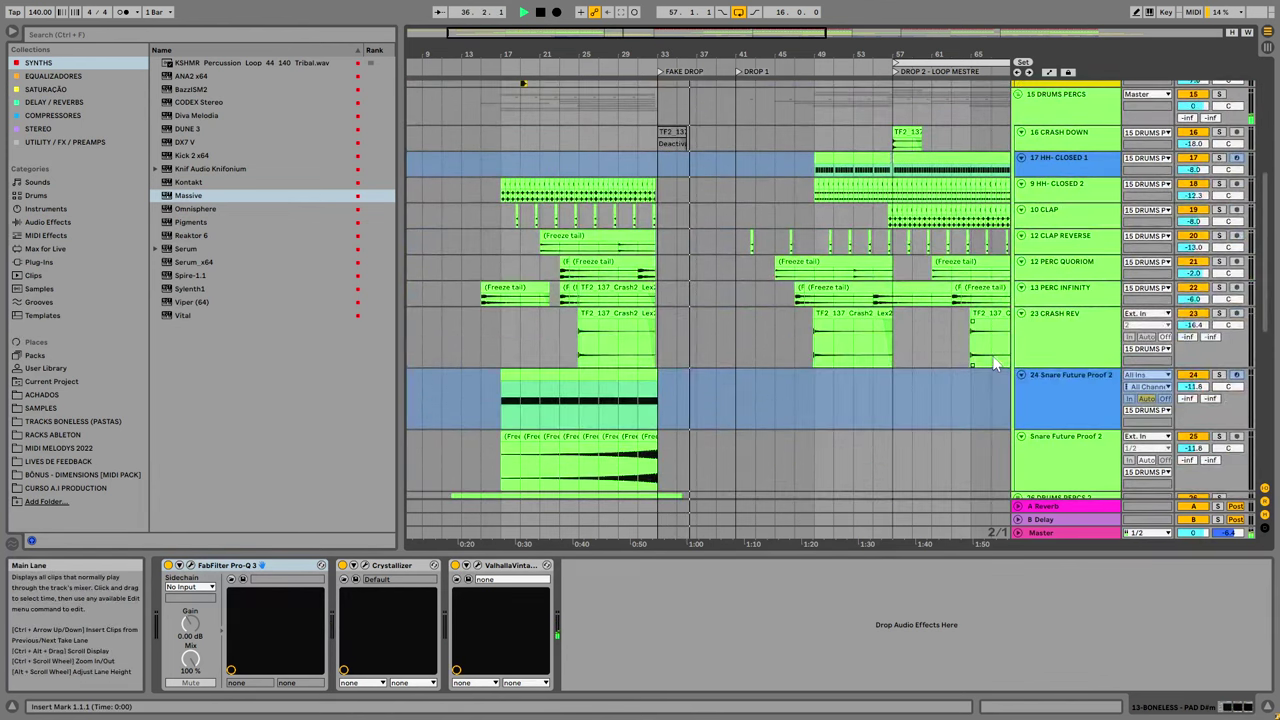
{"action": "scroll", "coordinate": [970, 380], "scroll_direction": "down", "scroll_amount": 3}
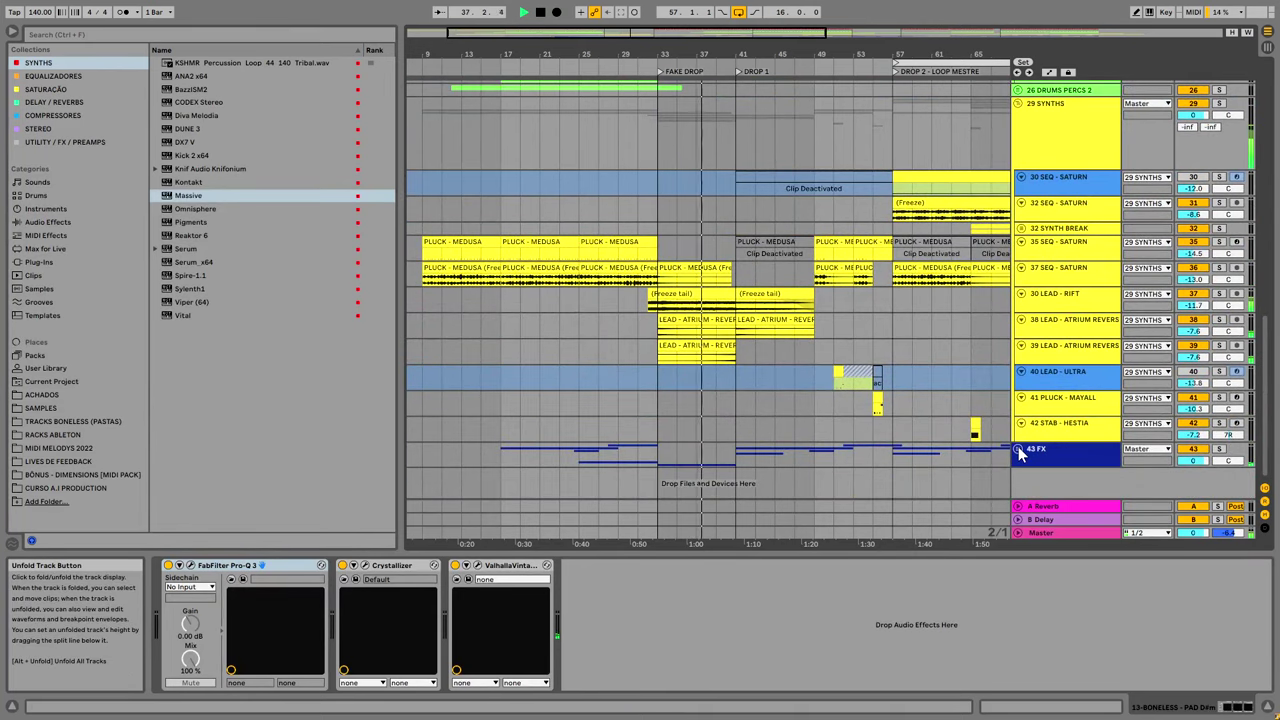
{"action": "scroll", "coordinate": [983, 407], "scroll_direction": "down", "scroll_amount": 6}
{"action": "scroll", "coordinate": [983, 407], "scroll_direction": "down", "scroll_amount": 3}
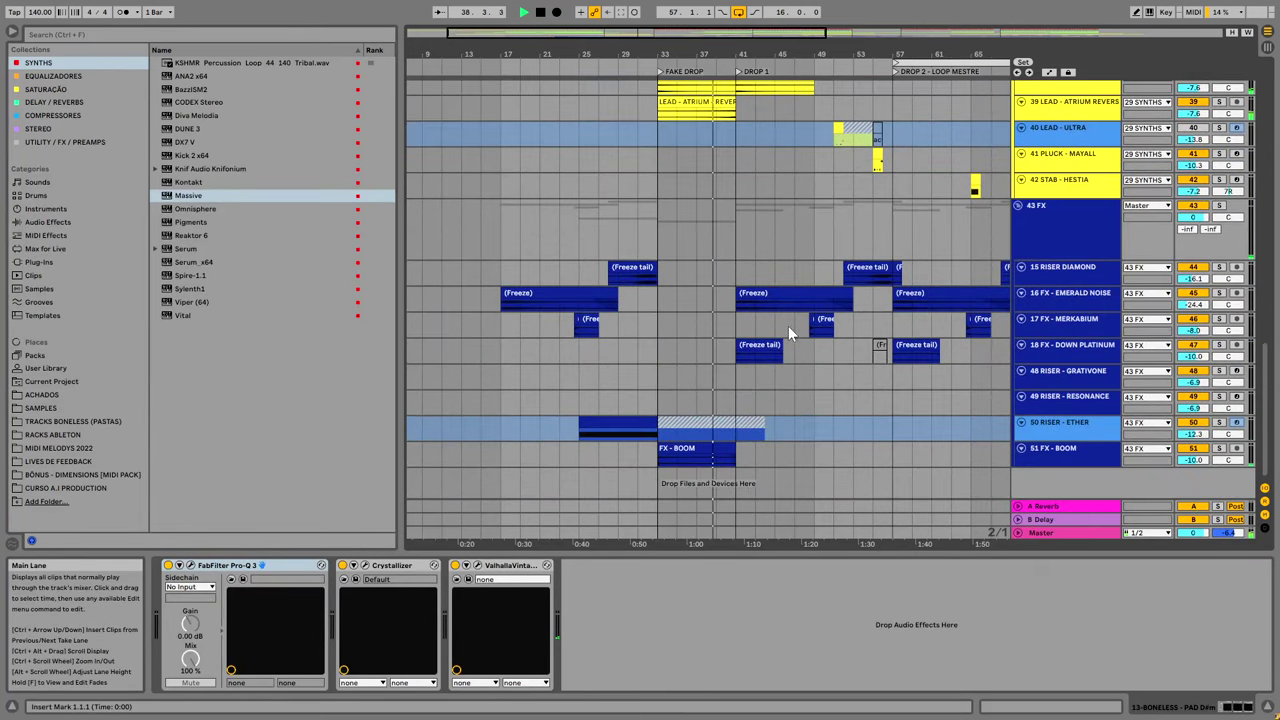
{"action": "left_click", "coordinate": [712, 281]}
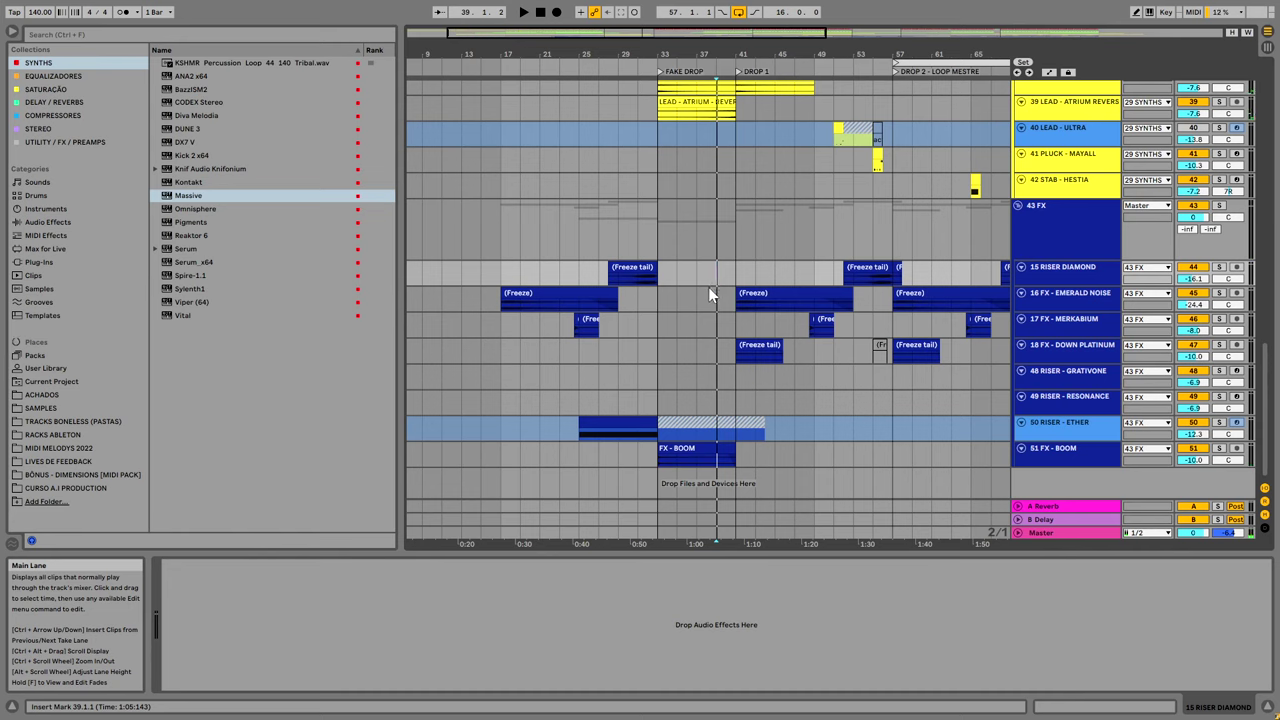
Select the EMERALD NOISE, MERKABIUM and DOWN PLATINUM effect tracks one after another to point them out.
{"action": "left_click", "coordinate": [1038, 275]}
{"action": "left_click", "coordinate": [1066, 300]}
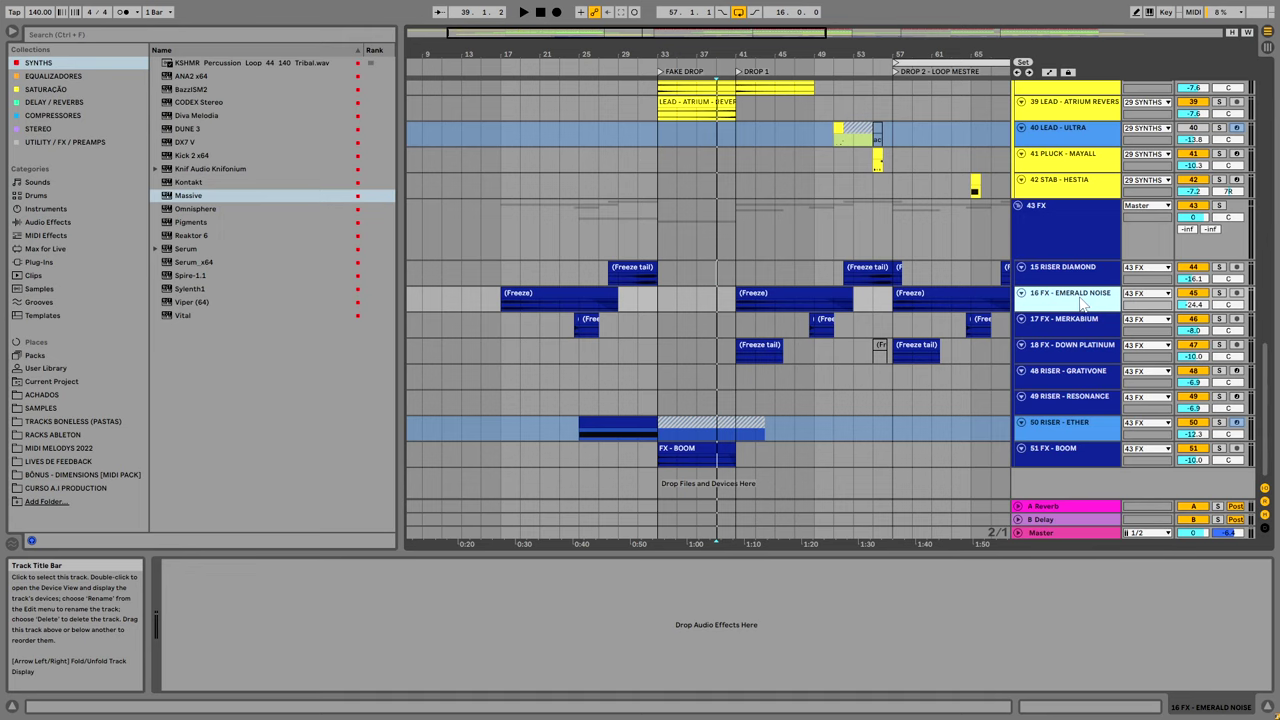
{"action": "left_click", "coordinate": [1066, 328]}
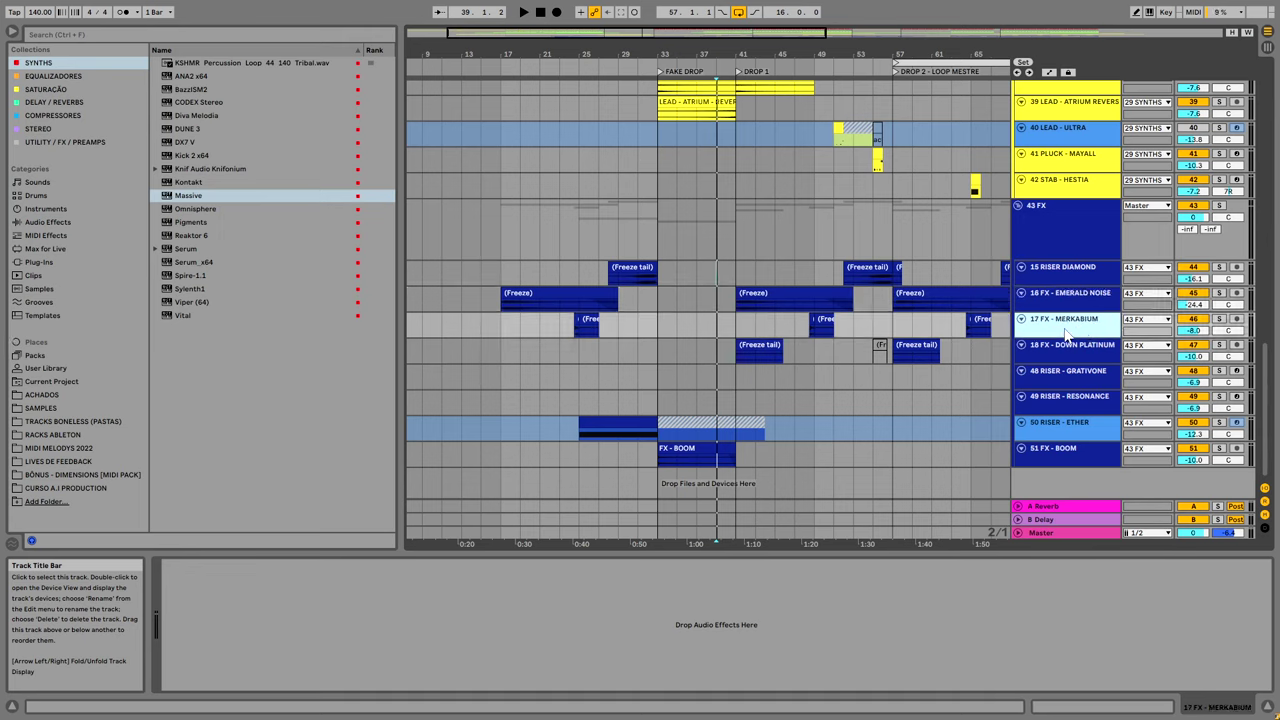
{"action": "left_click", "coordinate": [1076, 353]}
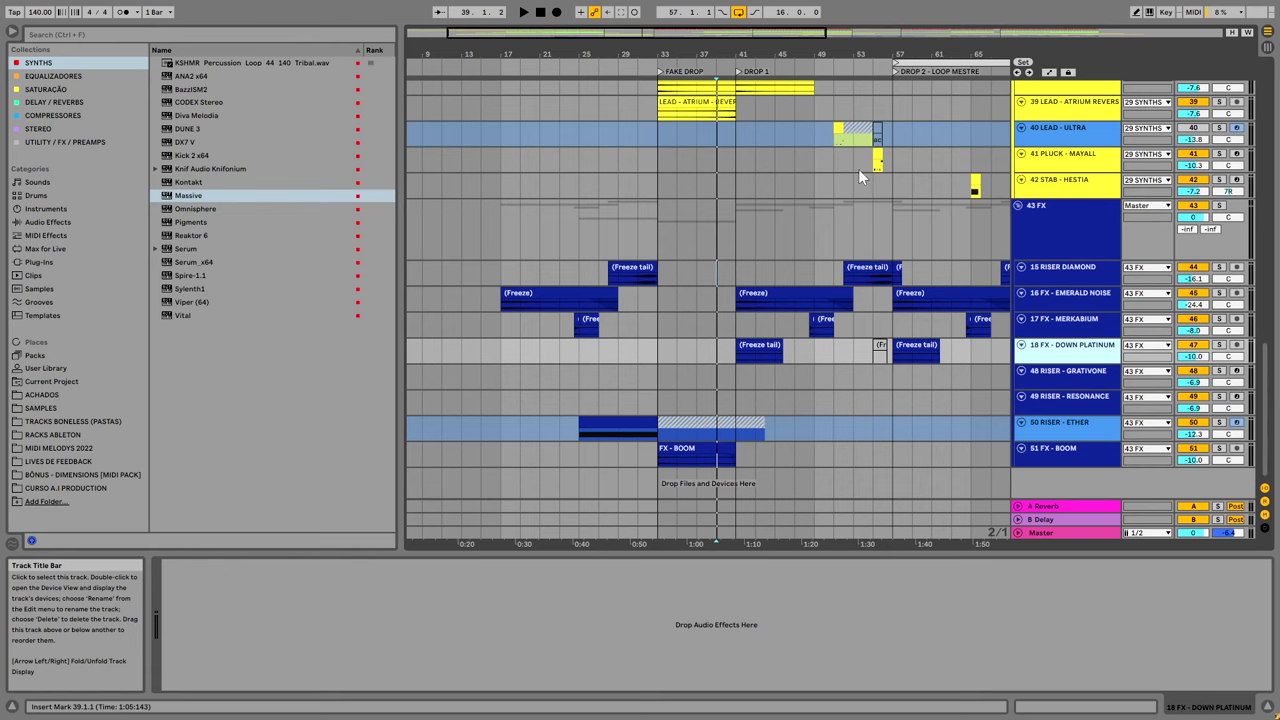
Review the drum and synth tracks from the intro onward and mark bars 33 to 41 of the FAKE DROP on the 29 SYNTHS group.
{"action": "scroll", "coordinate": [883, 302], "scroll_direction": "up", "scroll_amount": 8}
{"action": "scroll", "coordinate": [870, 303], "scroll_direction": "up", "scroll_amount": 4}
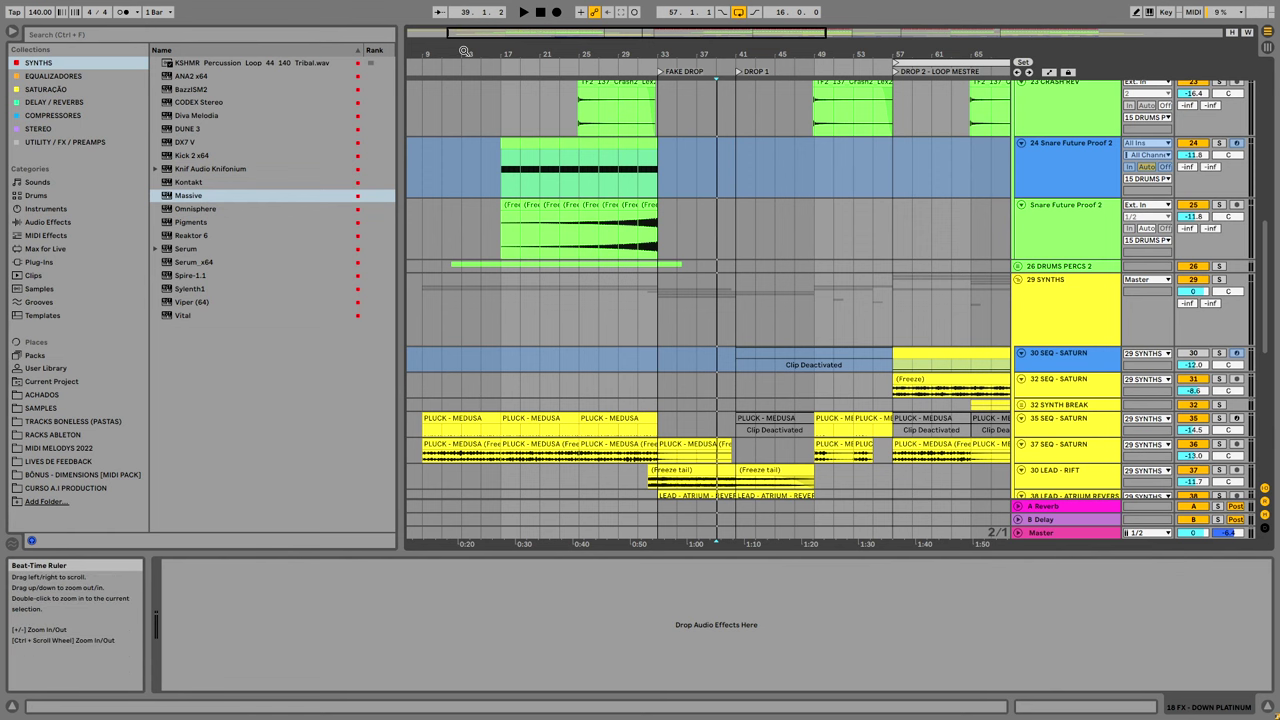
{"action": "scroll", "coordinate": [915, 323], "scroll_direction": "left", "scroll_amount": 3}
{"action": "scroll", "coordinate": [916, 320], "scroll_direction": "up", "scroll_amount": 3}
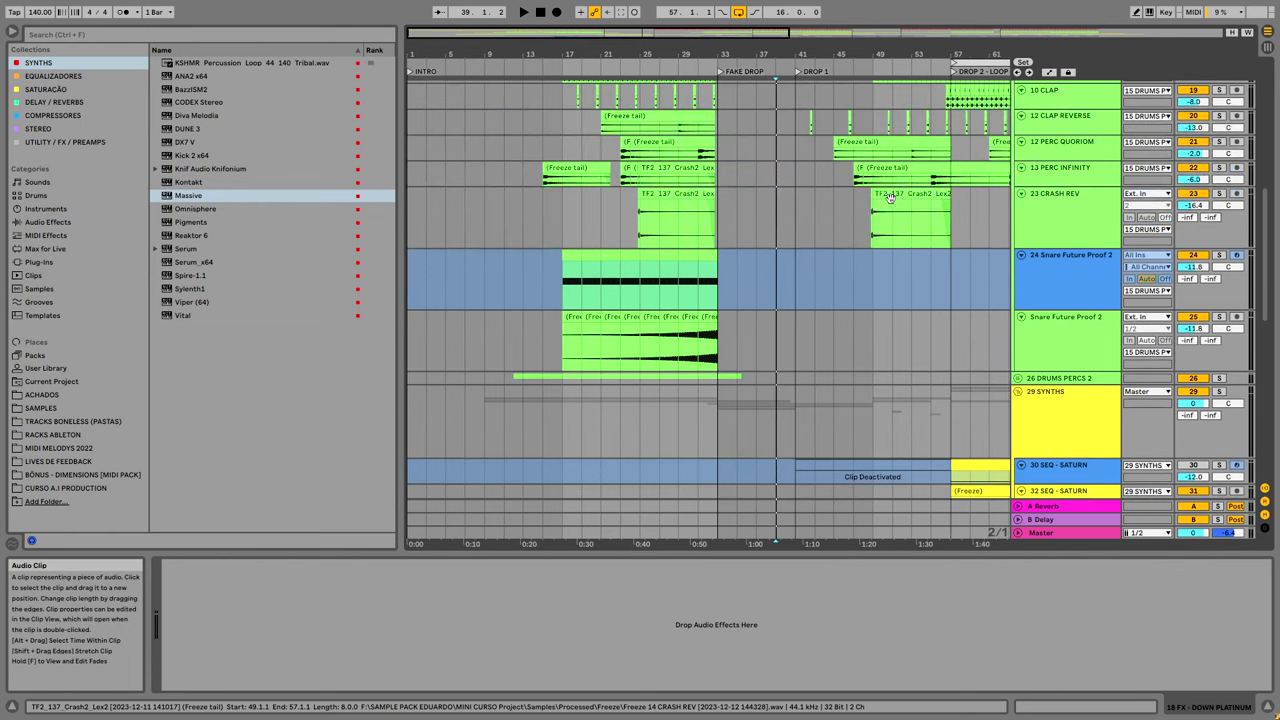
{"action": "scroll", "coordinate": [971, 373], "scroll_direction": "down", "scroll_amount": 5}
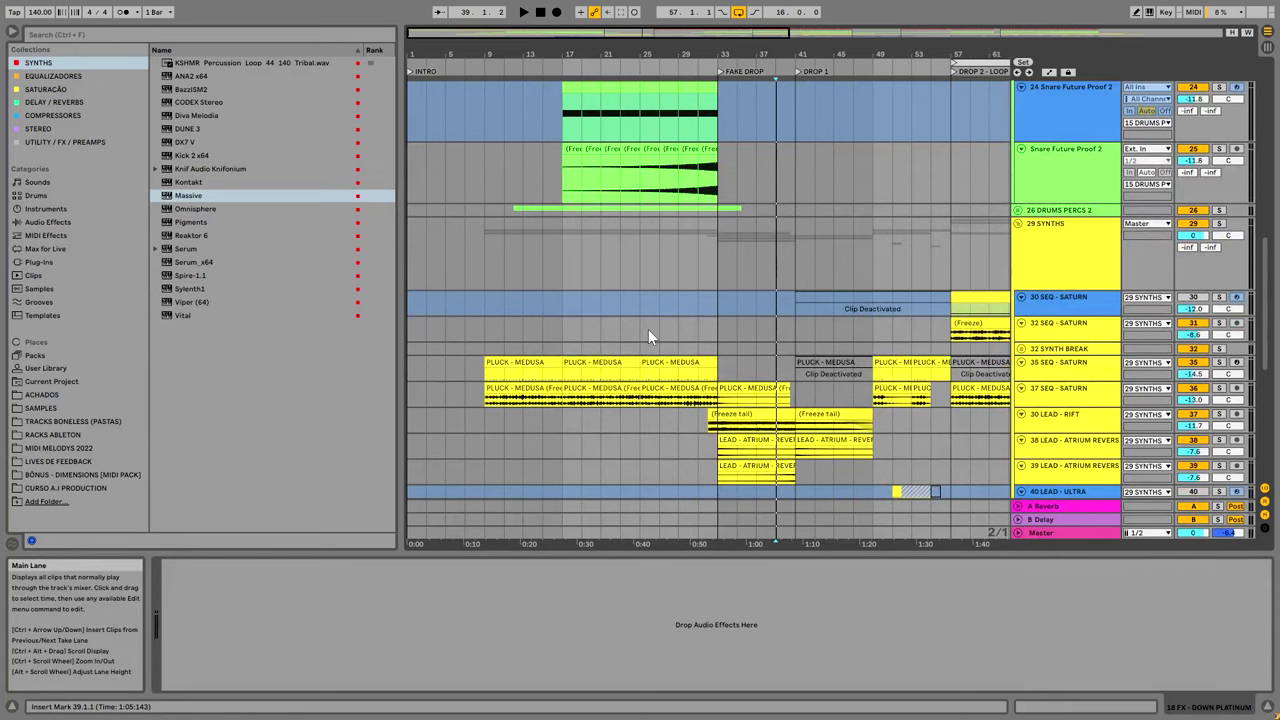
{"action": "scroll", "coordinate": [648, 329], "scroll_direction": "down", "scroll_amount": 2}
{"action": "scroll", "coordinate": [639, 321], "scroll_direction": "up", "scroll_amount": 1}
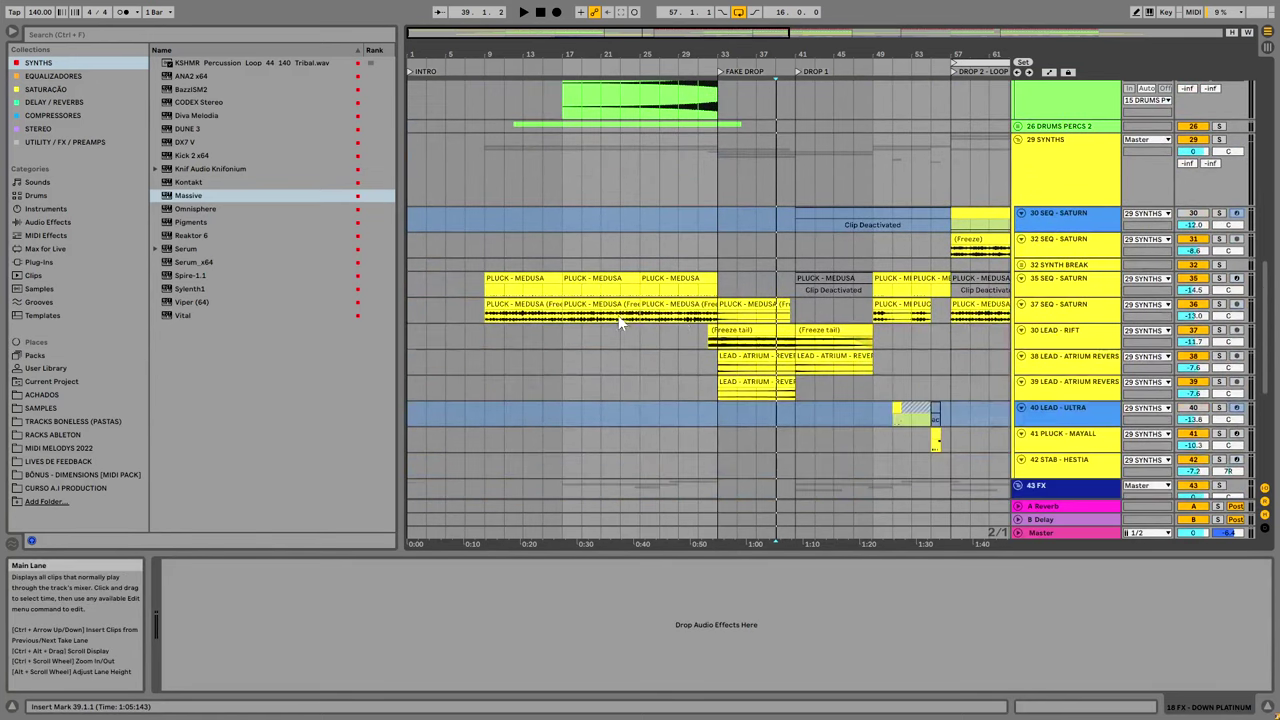
{"action": "left_click_drag", "start_coordinate": [727, 209], "coordinate": [794, 205]}
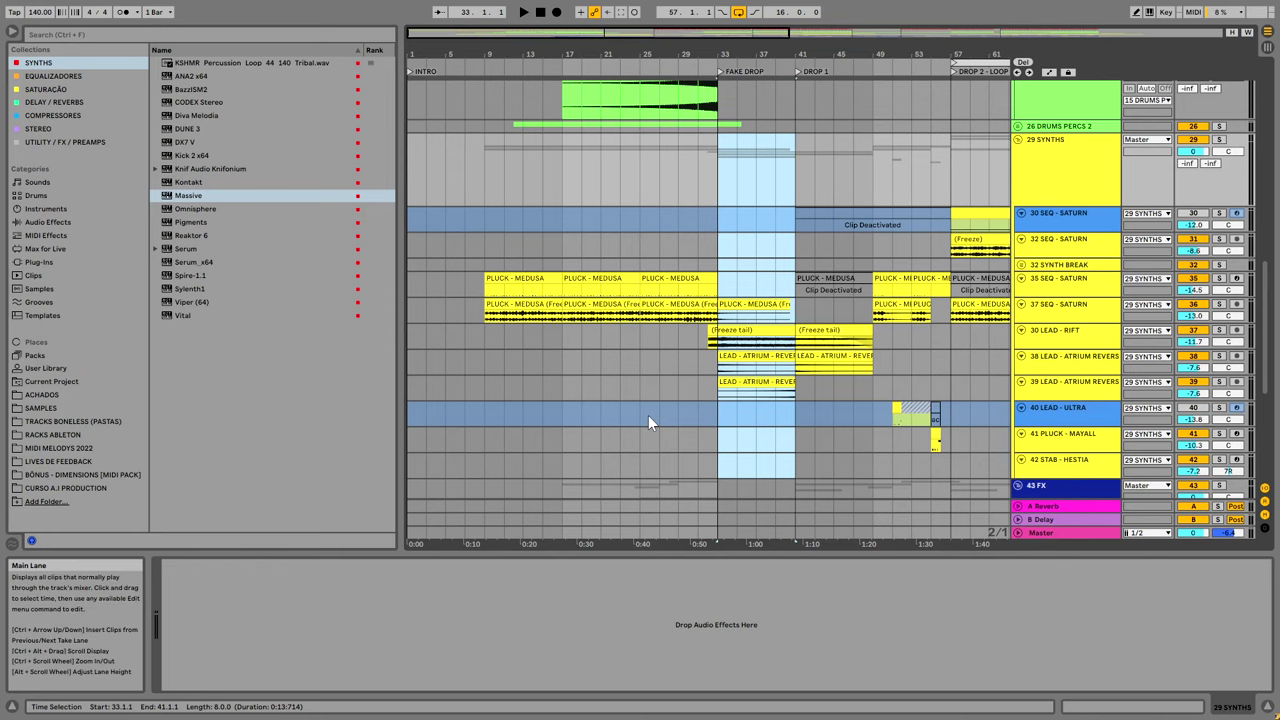
Select the forest clip on AMB - FLORESTA and the first BONELESS - PAD D#m clip, and fold the 9 AMBS group.
{"action": "scroll", "coordinate": [648, 415], "scroll_direction": "up", "scroll_amount": 10}
{"action": "scroll", "coordinate": [632, 408], "scroll_direction": "up", "scroll_amount": 5}
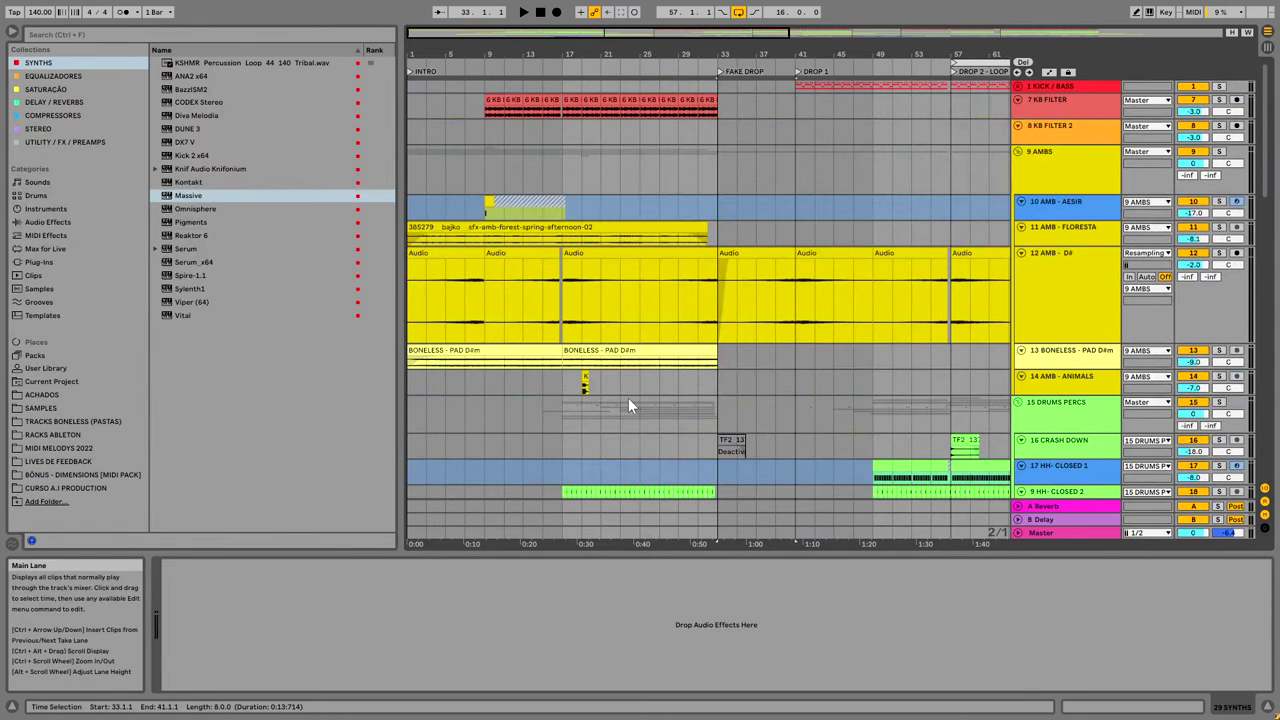
{"action": "left_click", "coordinate": [572, 228]}
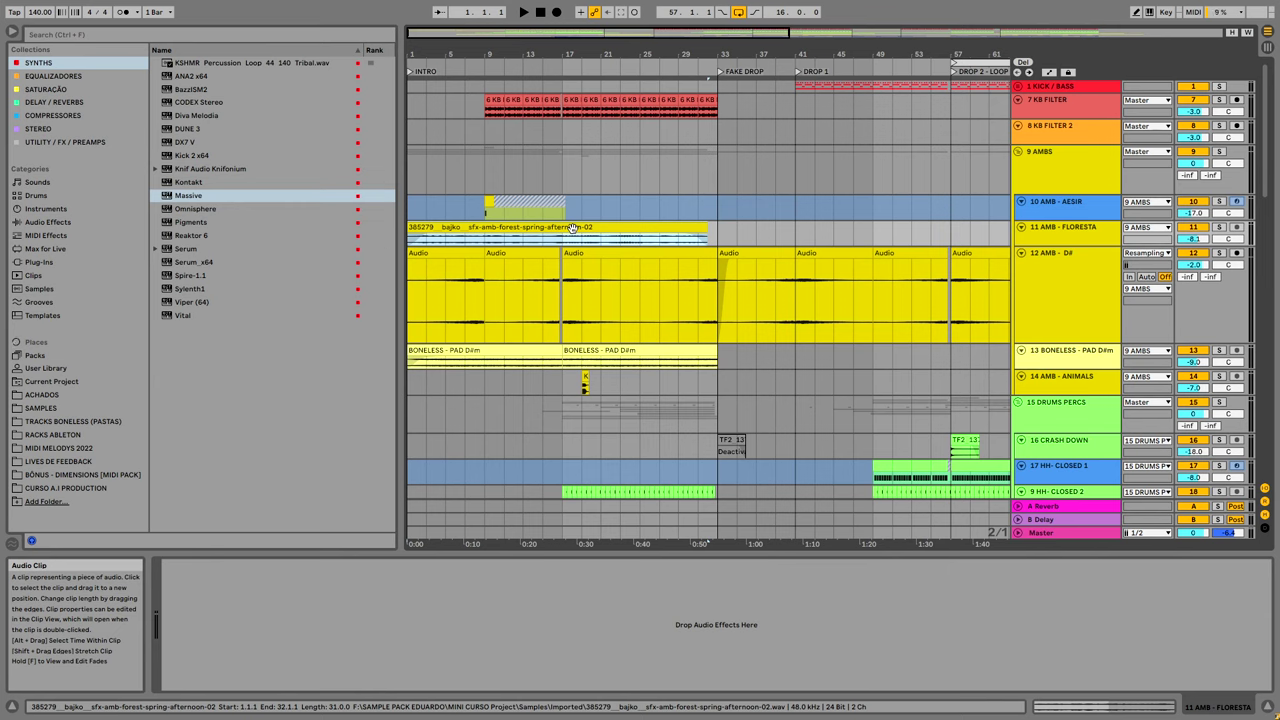
{"action": "left_click", "coordinate": [553, 352]}
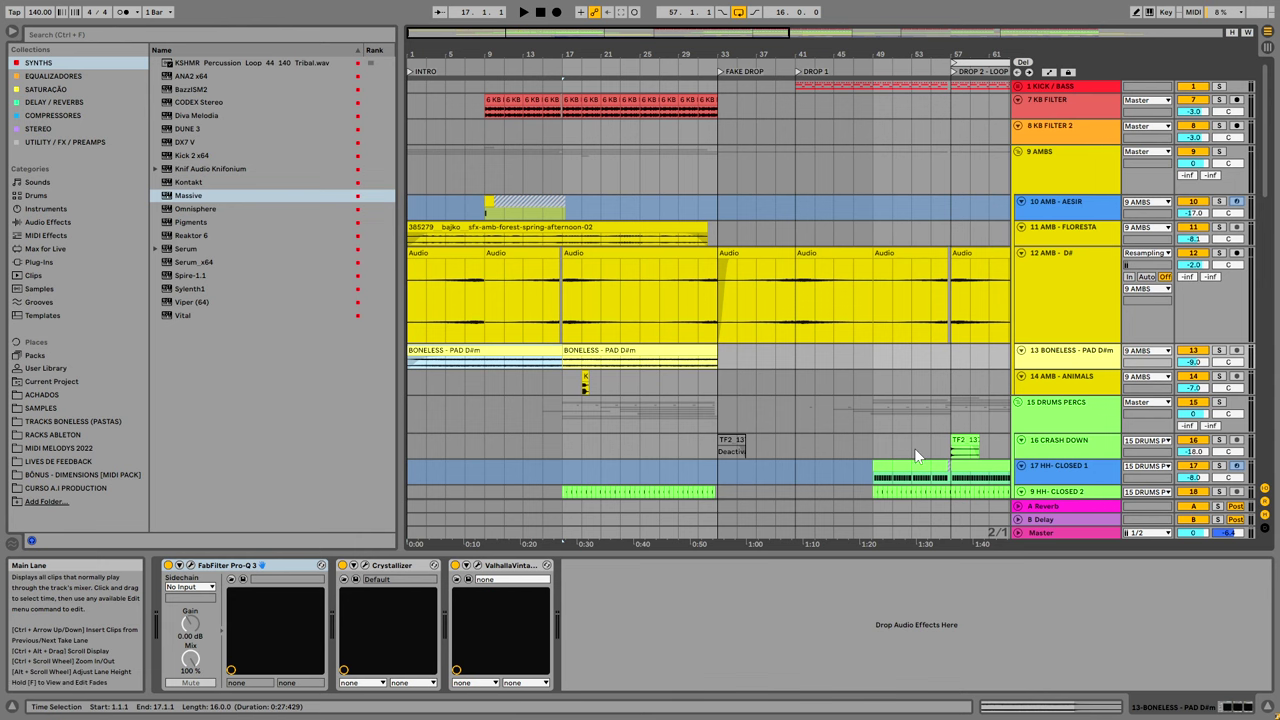
{"action": "left_click", "coordinate": [1017, 151]}
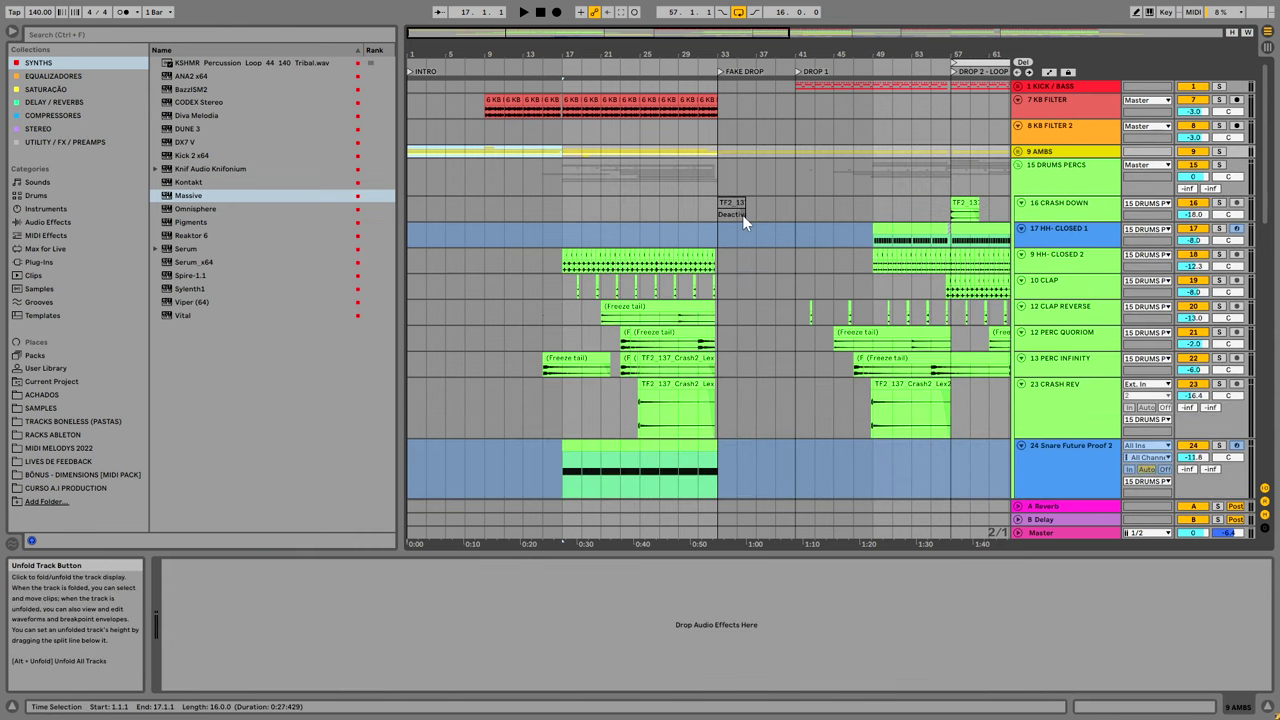
Solo the 16 FX - EMERALD NOISE track and audition its intro clip from bar 17.
{"action": "scroll", "coordinate": [742, 215], "scroll_direction": "down", "scroll_amount": 15}
{"action": "scroll", "coordinate": [1000, 308], "scroll_direction": "down", "scroll_amount": 5}
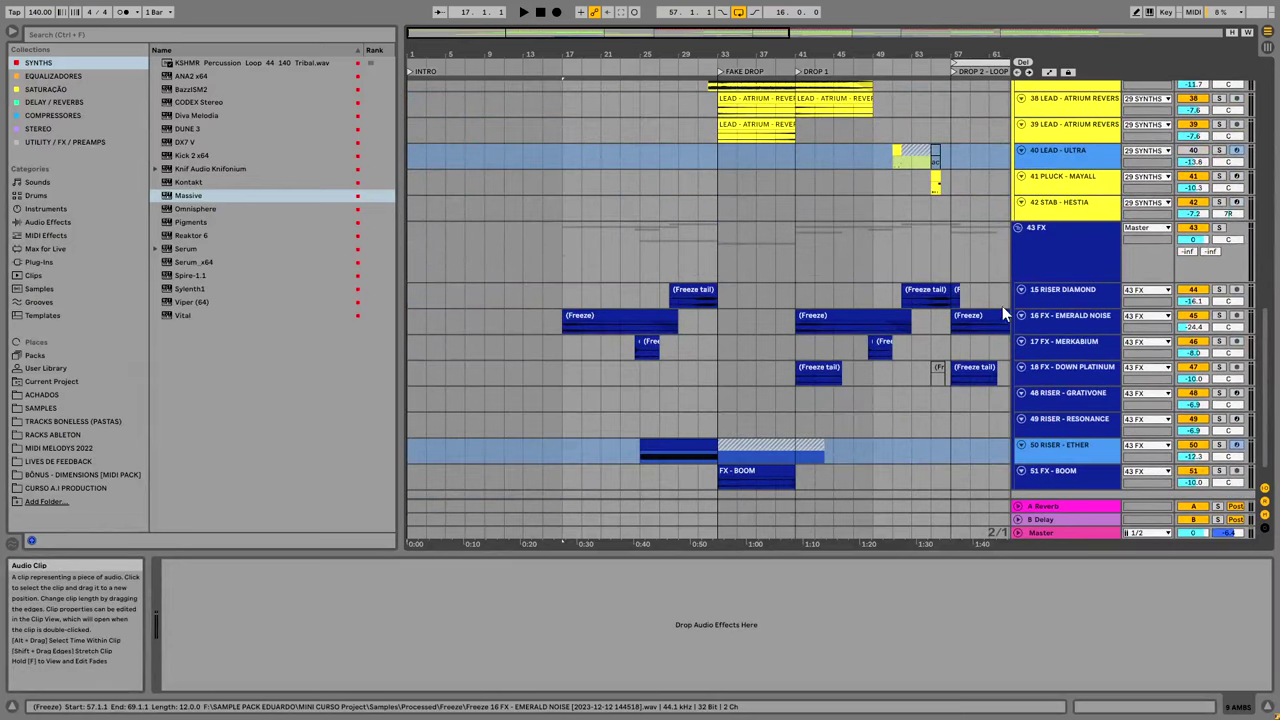
{"action": "left_click", "coordinate": [1065, 289]}
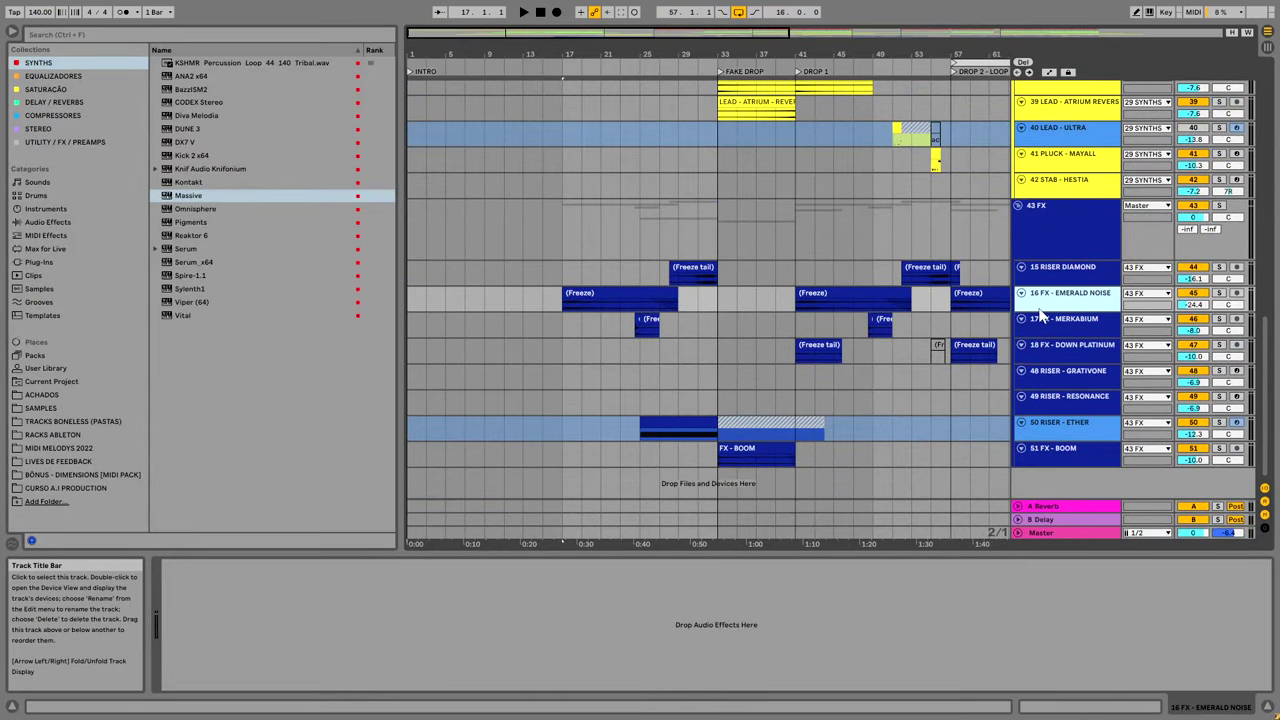
{"action": "left_click", "coordinate": [576, 292]}
{"action": "key", "text": "space"}
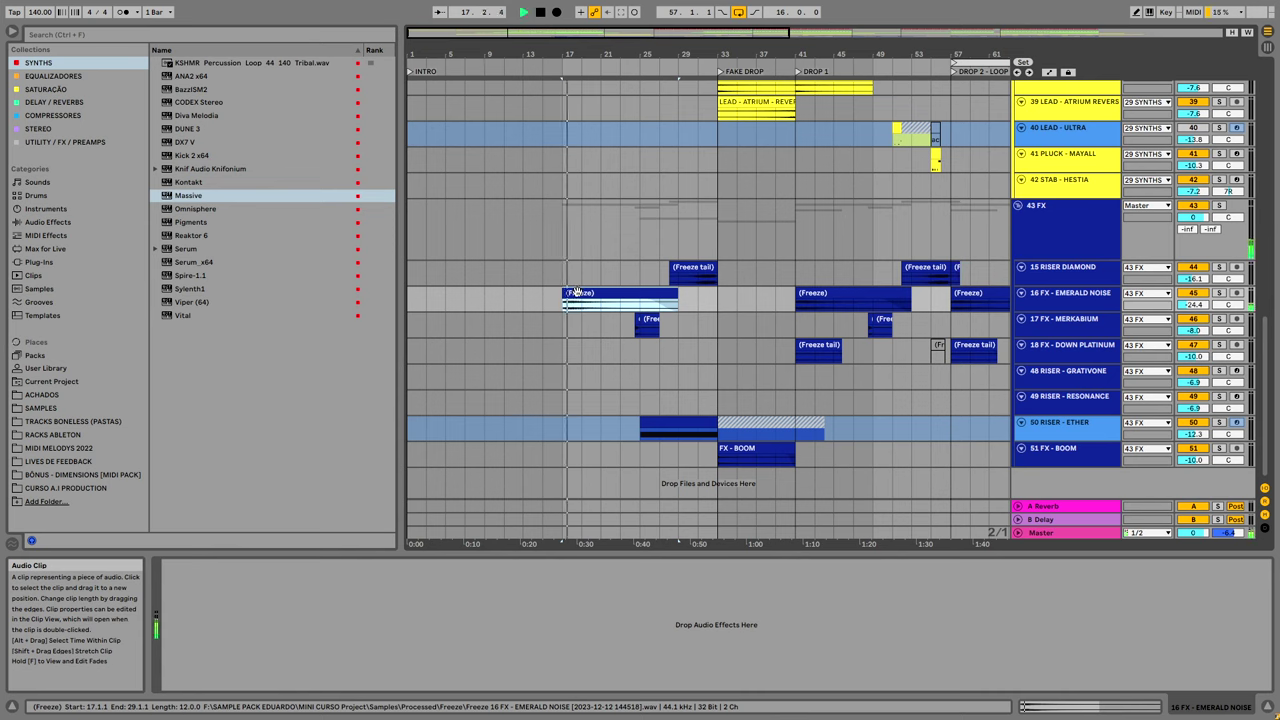
{"action": "left_click", "coordinate": [1219, 293]}
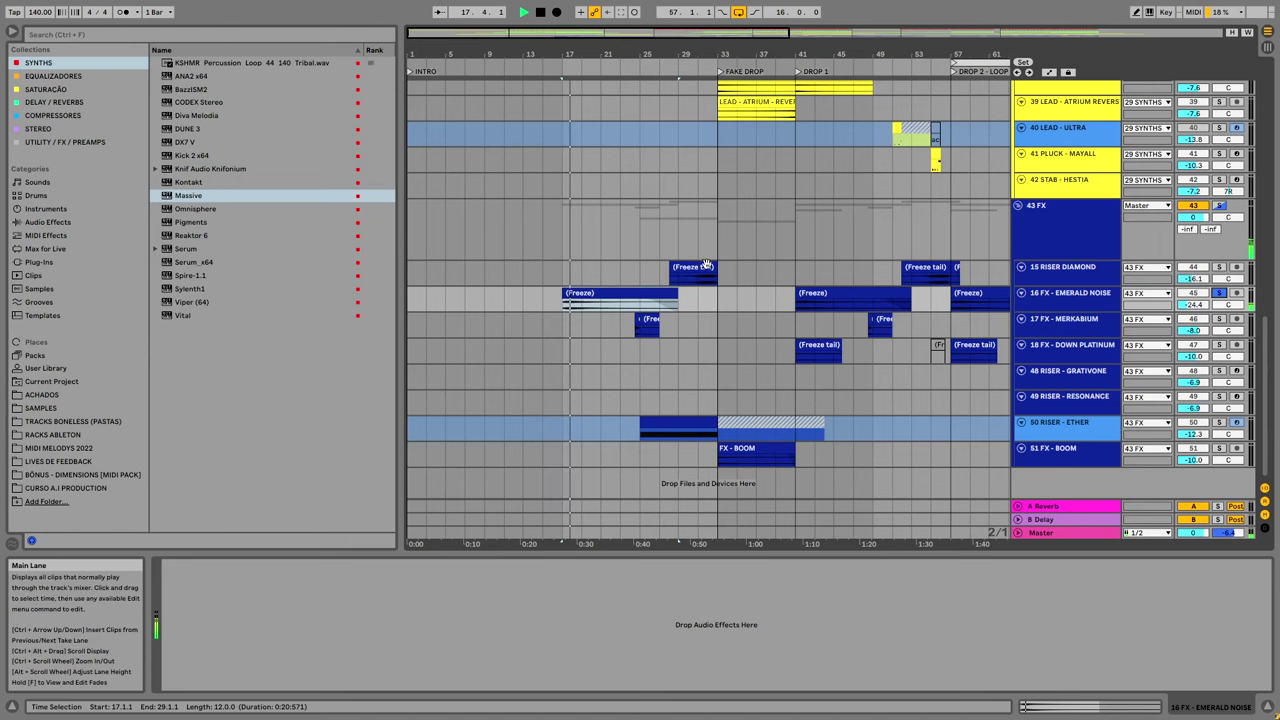
{"action": "key", "text": "space"}
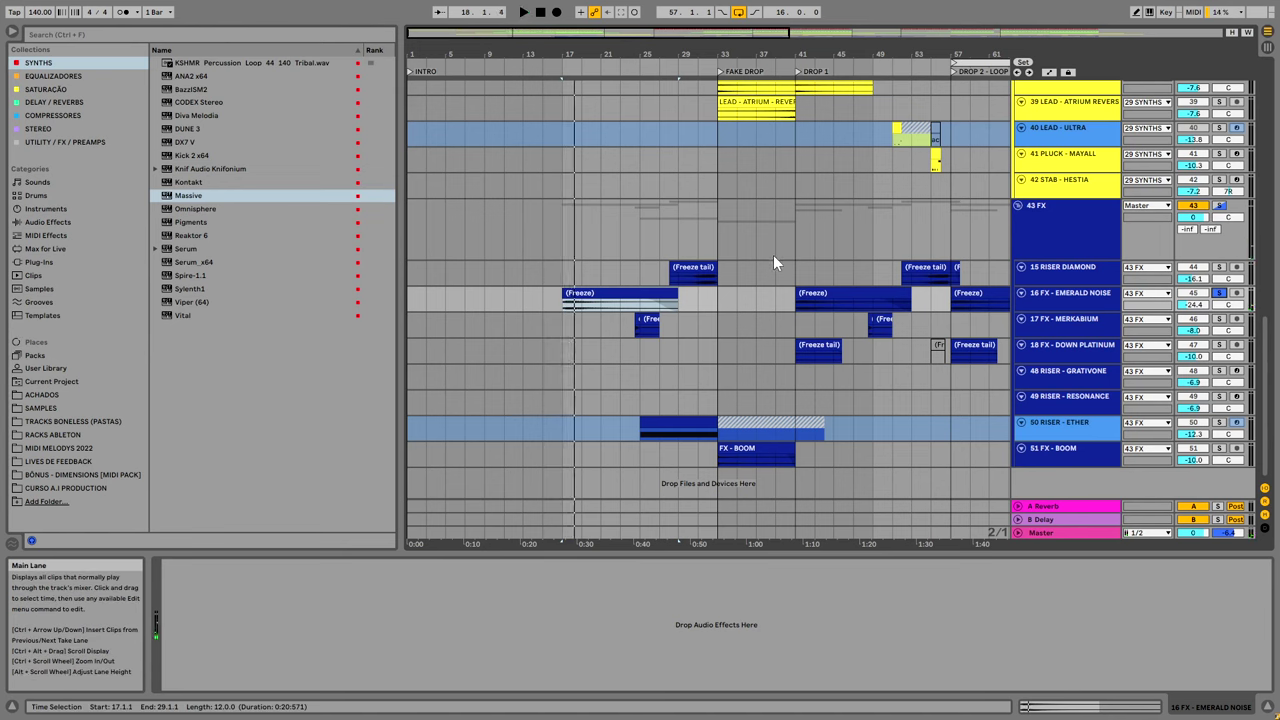
Solo the 17 FX - MERKABIUM track, merge its two short clips around bar 25 into one and audition it.
{"action": "left_click", "coordinate": [1078, 334]}
{"action": "left_click", "coordinate": [1218, 318]}
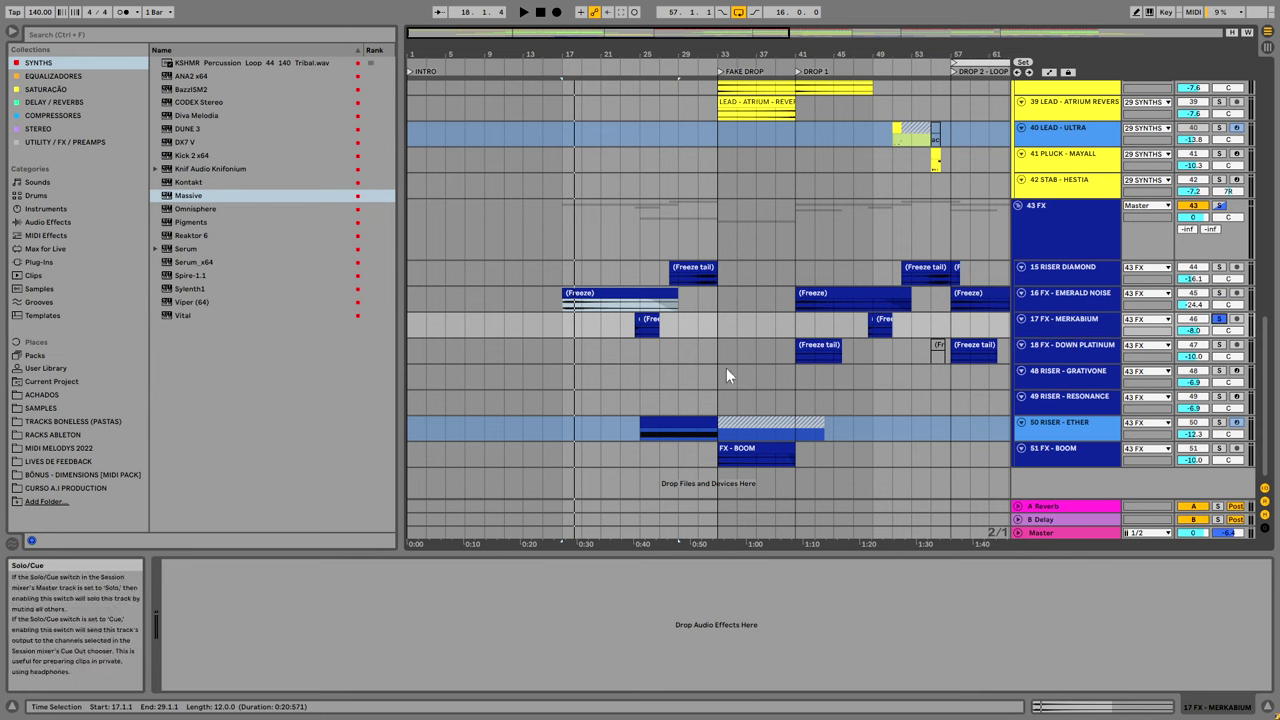
{"action": "left_click", "coordinate": [641, 320]}
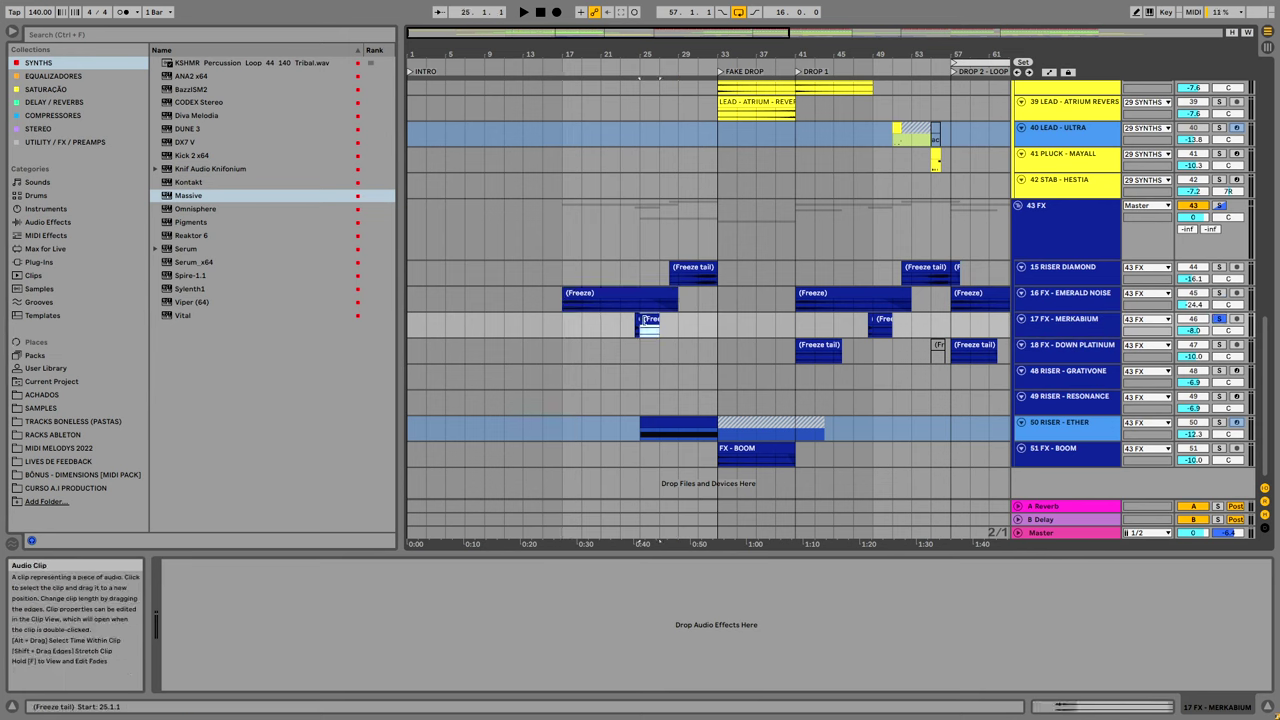
{"action": "left_click", "coordinate": [636, 322]}
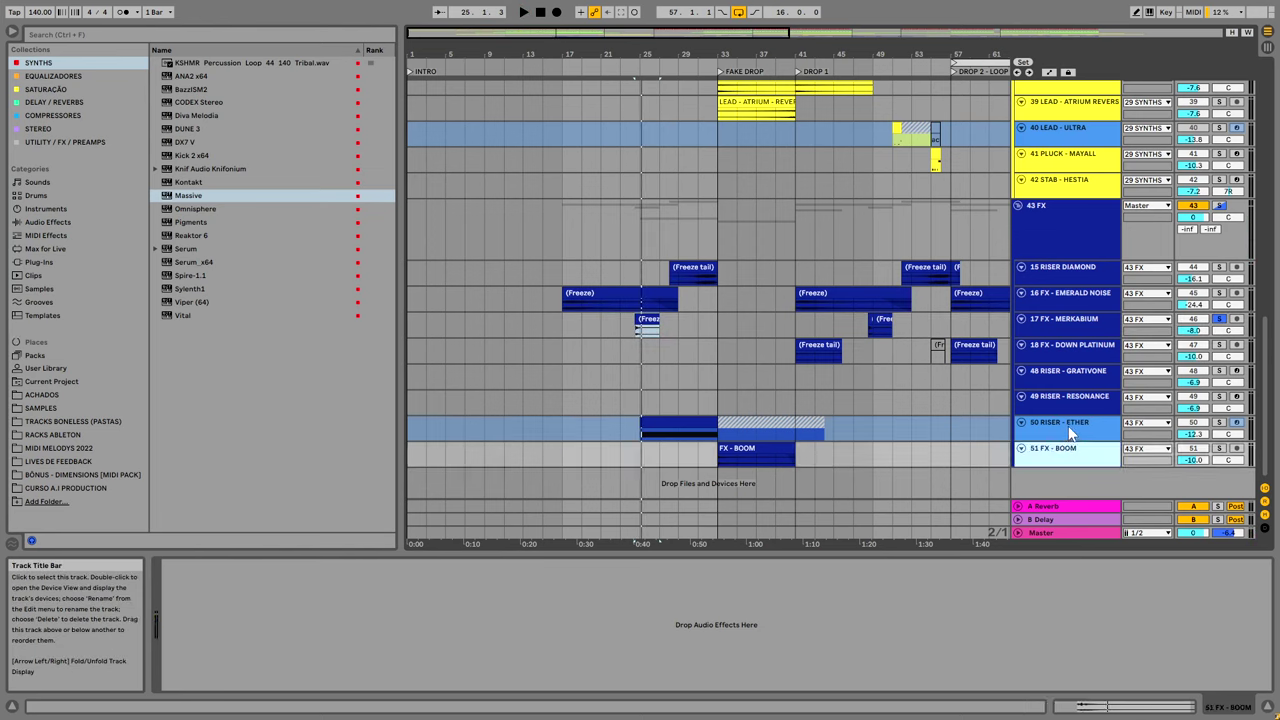
Solo the 50 RISER - ETHER track and audition its frozen riser clip from bar 25 toward the FAKE DROP.
{"action": "left_click", "coordinate": [668, 421]}
{"action": "left_click", "coordinate": [668, 421]}
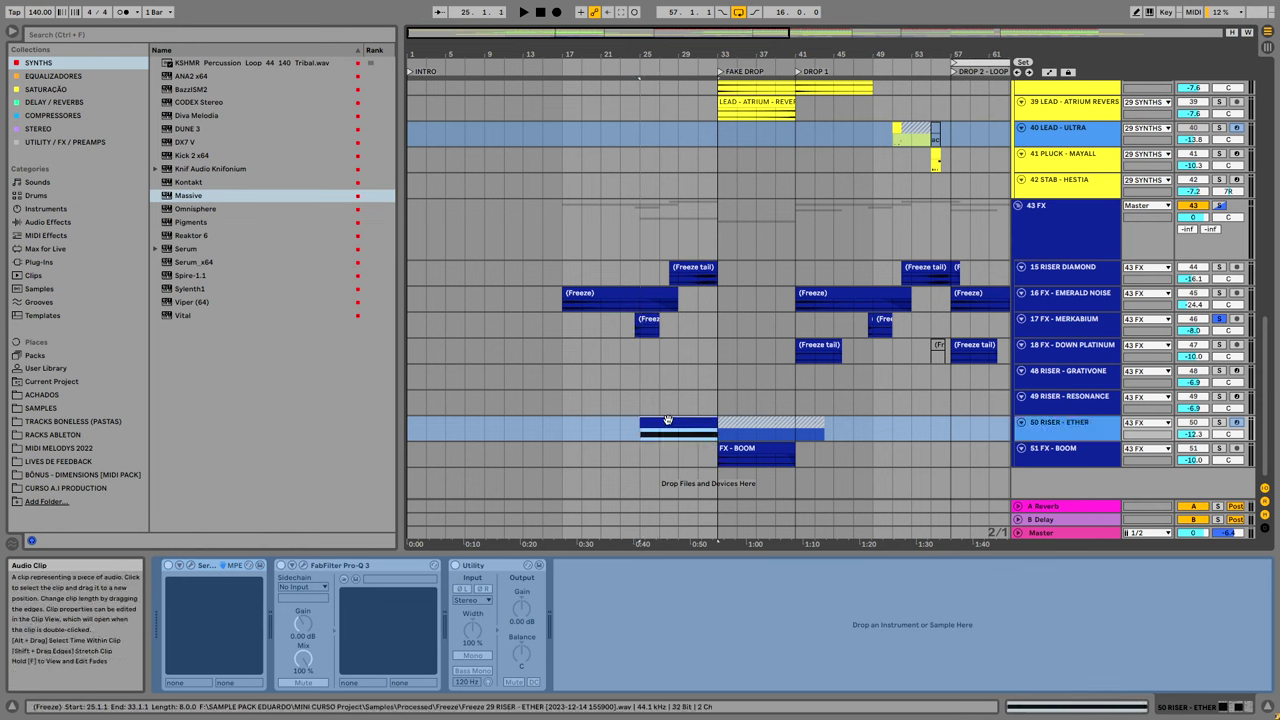
{"action": "left_click", "coordinate": [646, 428]}
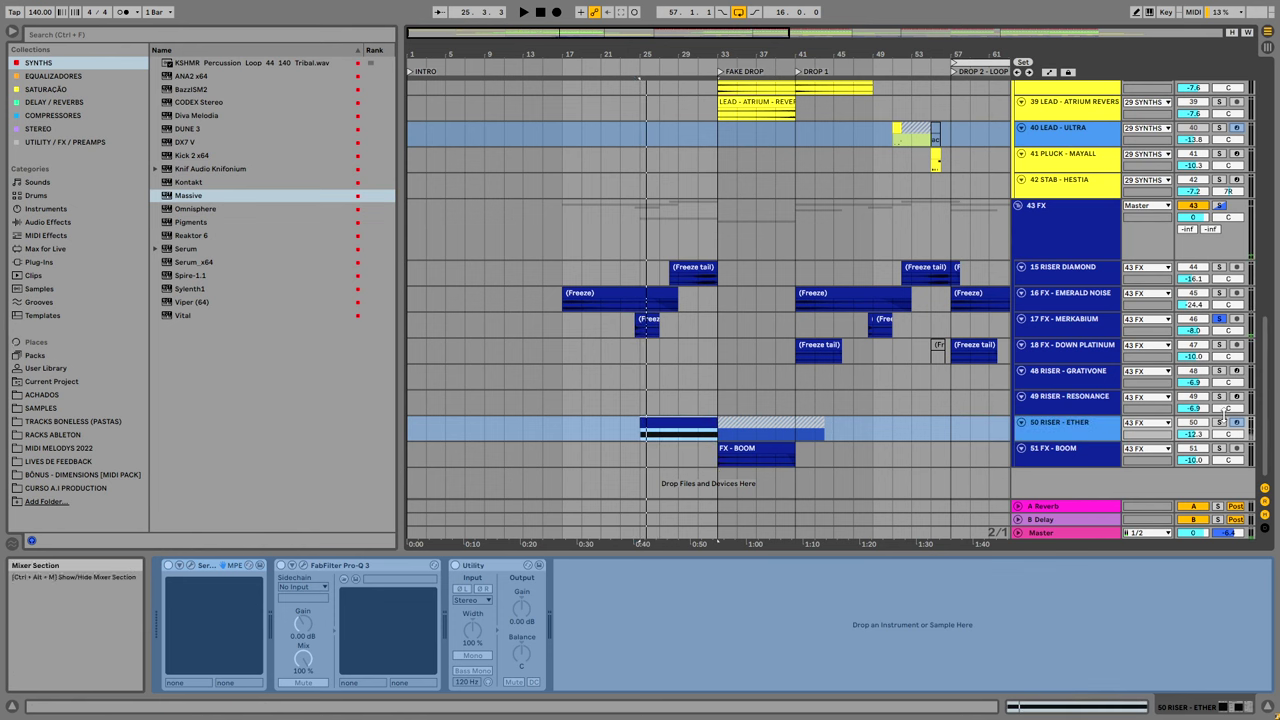
{"action": "key", "text": "space"}
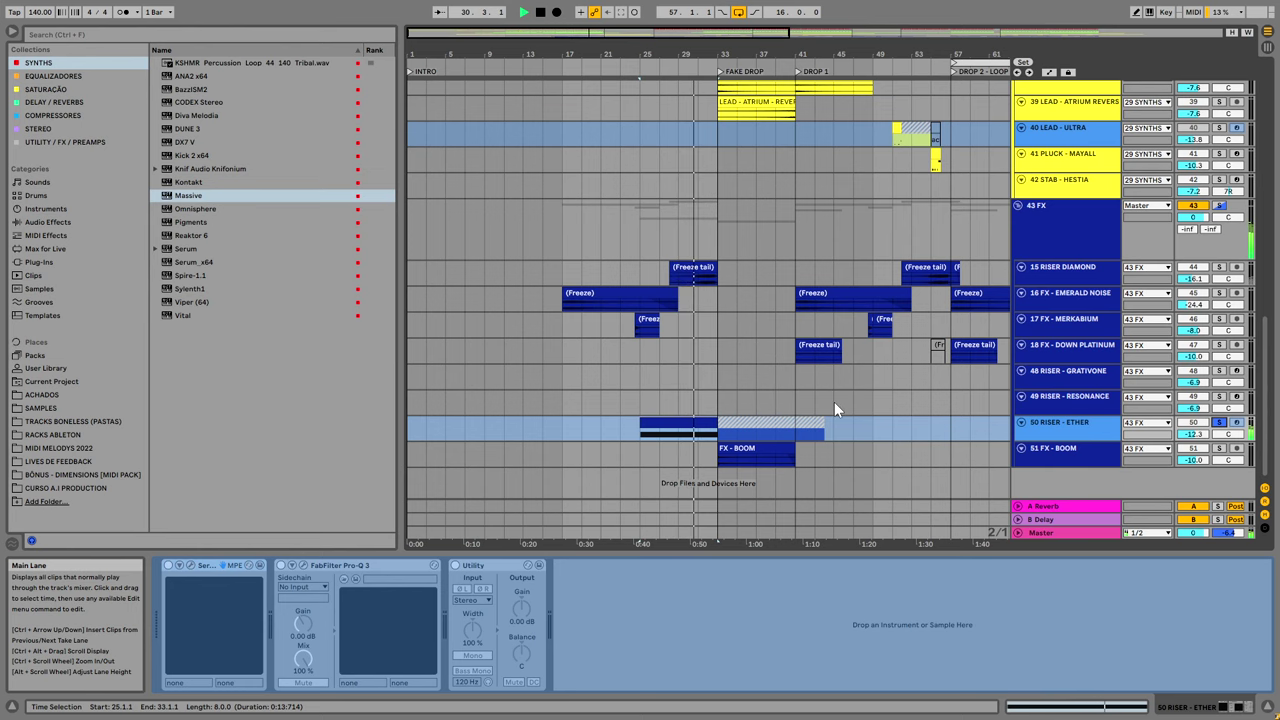
Return to the upper tracks and fold the 15 DRUMS PERCS group.
{"action": "scroll", "coordinate": [845, 401], "scroll_direction": "up", "scroll_amount": 10}
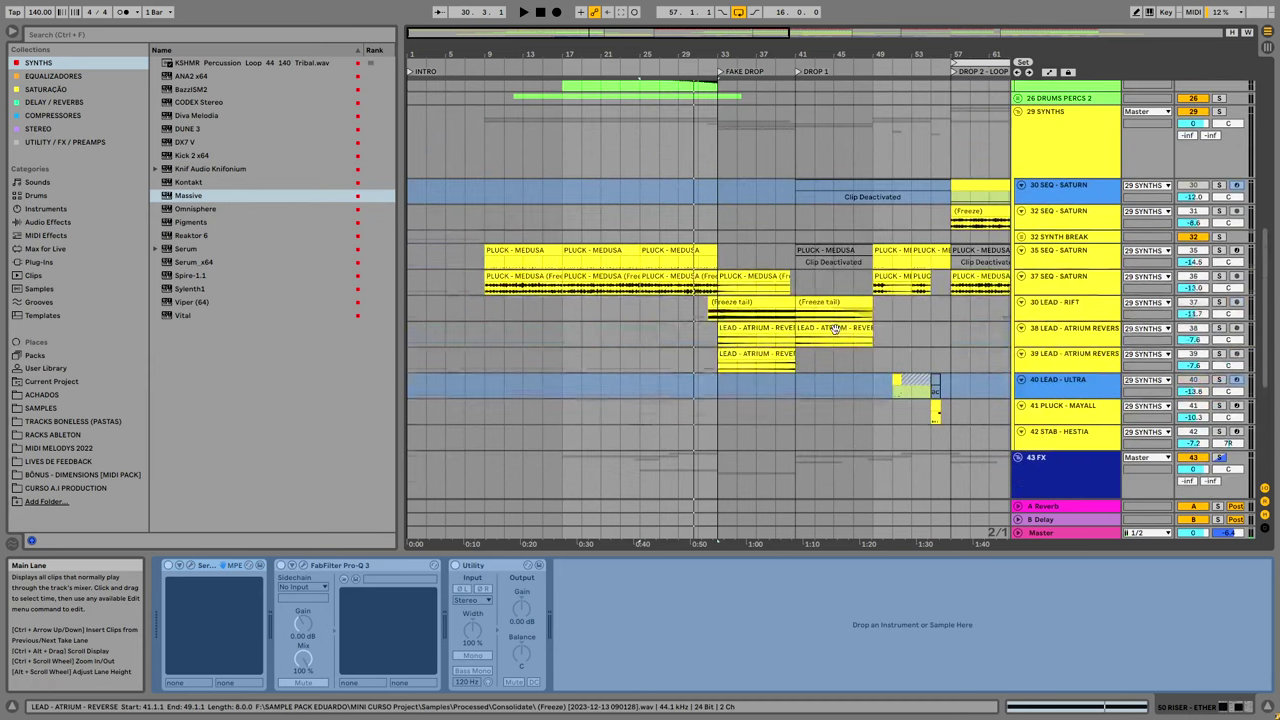
{"action": "left_click", "coordinate": [835, 332]}
{"action": "scroll", "coordinate": [835, 337], "scroll_direction": "up", "scroll_amount": 10}
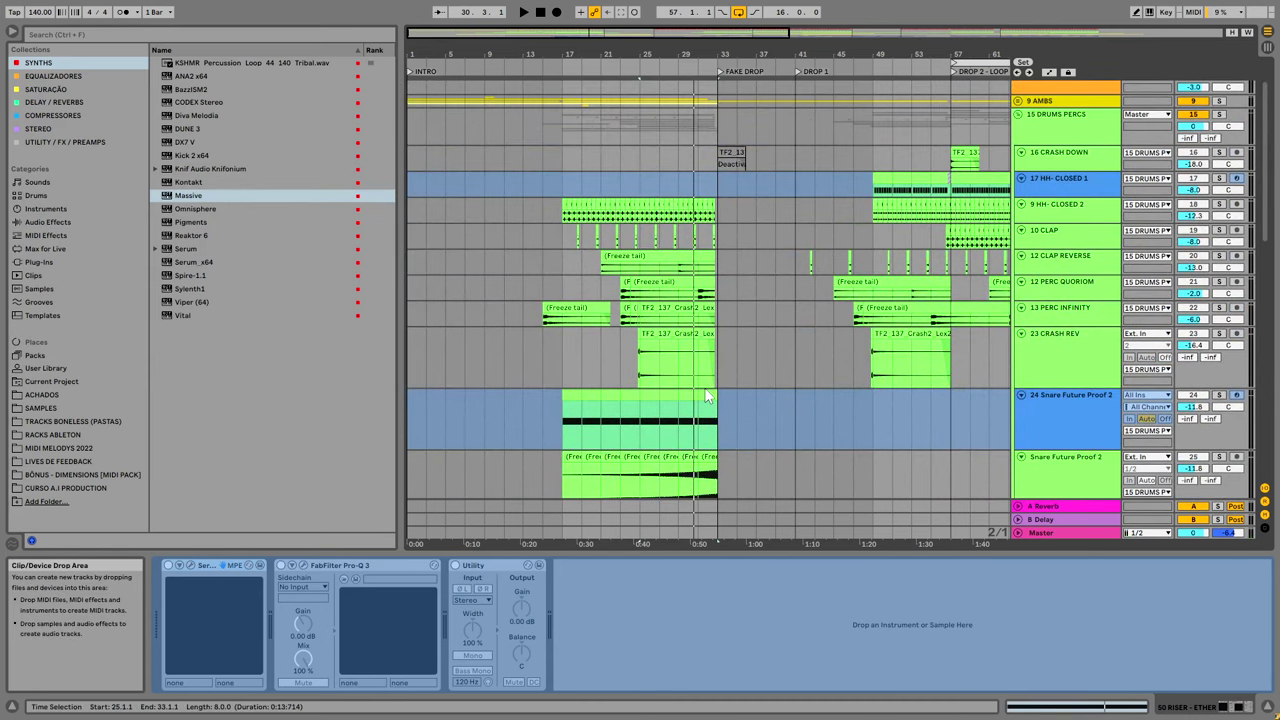
{"action": "scroll", "coordinate": [794, 276], "scroll_direction": "up", "scroll_amount": 3}
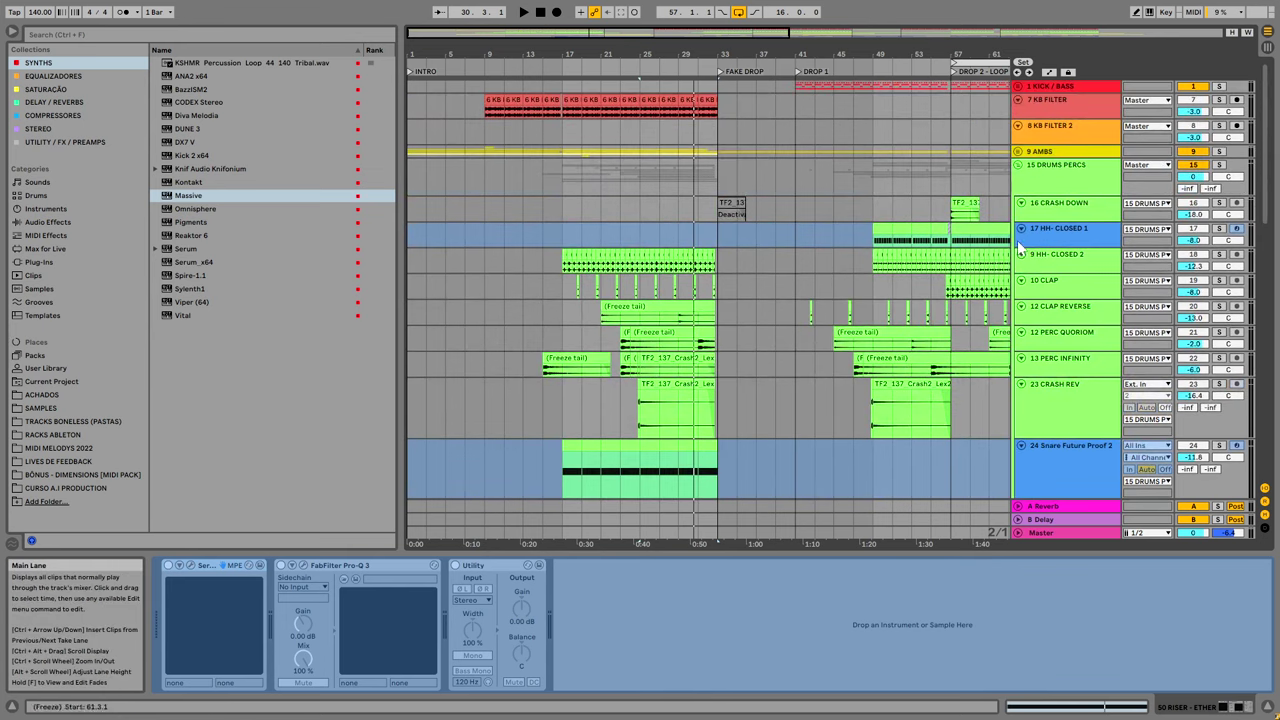
{"action": "left_click", "coordinate": [1018, 165]}
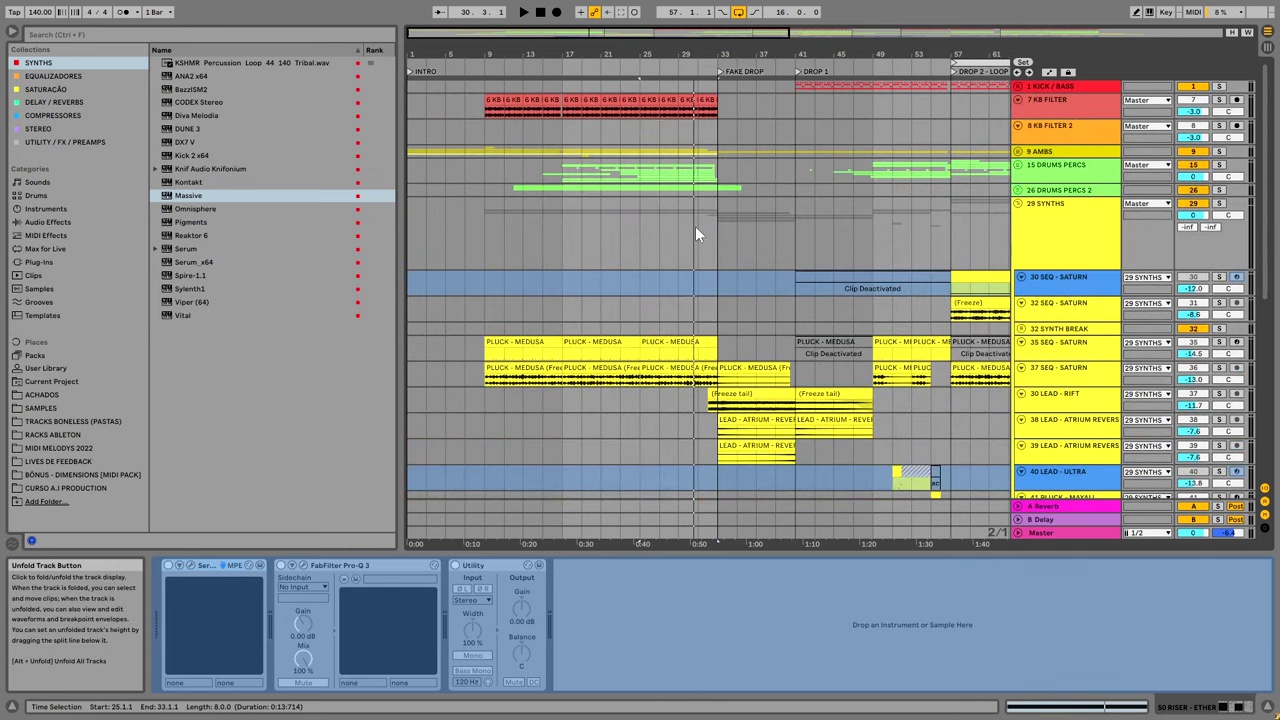
Fold the 29 SYNTHS and 43 FX groups so the arrangement from INTRO to MNI BREAK is shown compactly.
{"action": "left_click", "coordinate": [1059, 243]}
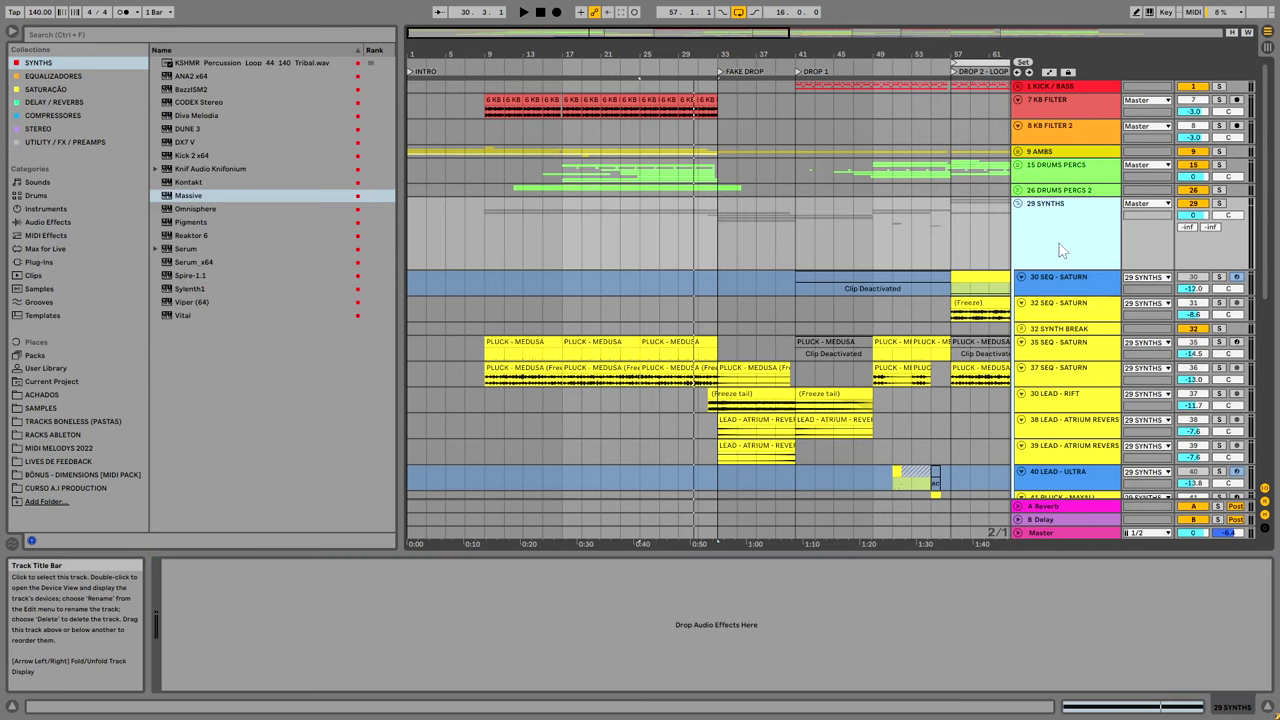
{"action": "left_click", "coordinate": [1019, 204]}
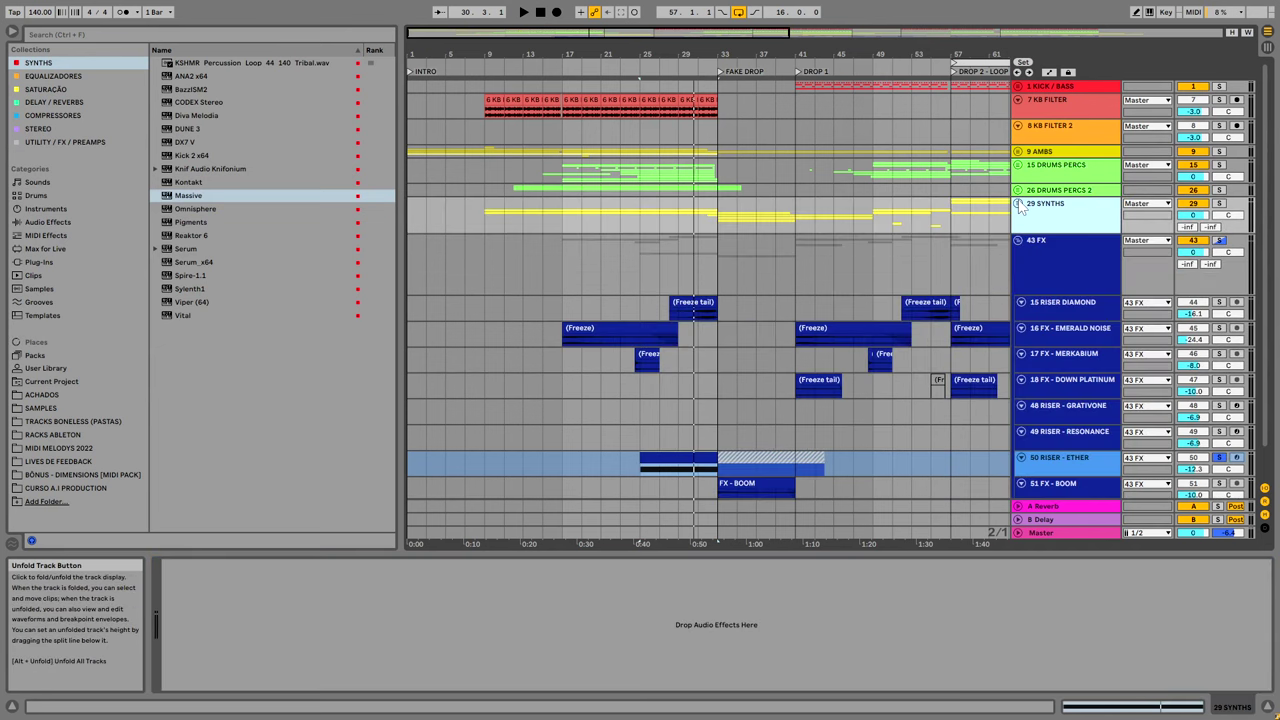
{"action": "left_click", "coordinate": [1019, 240]}
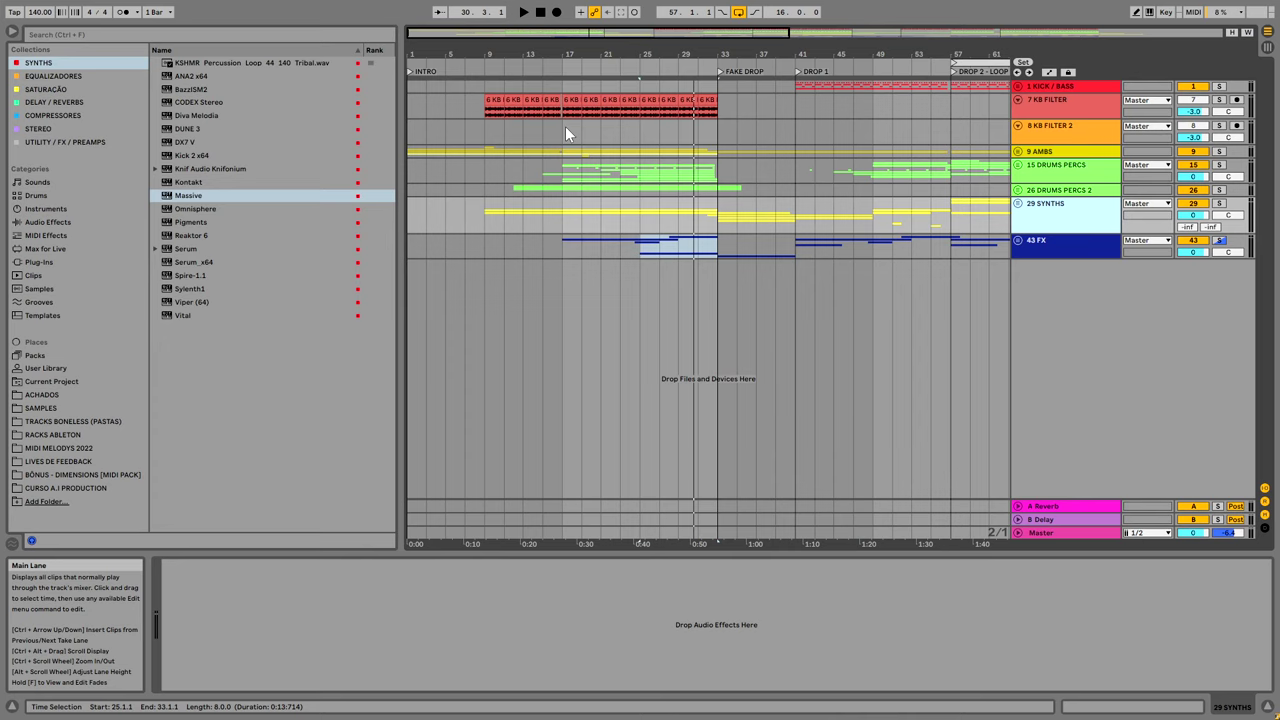
{"action": "left_click_drag", "start_coordinate": [590, 54], "coordinate": [683, 126]}
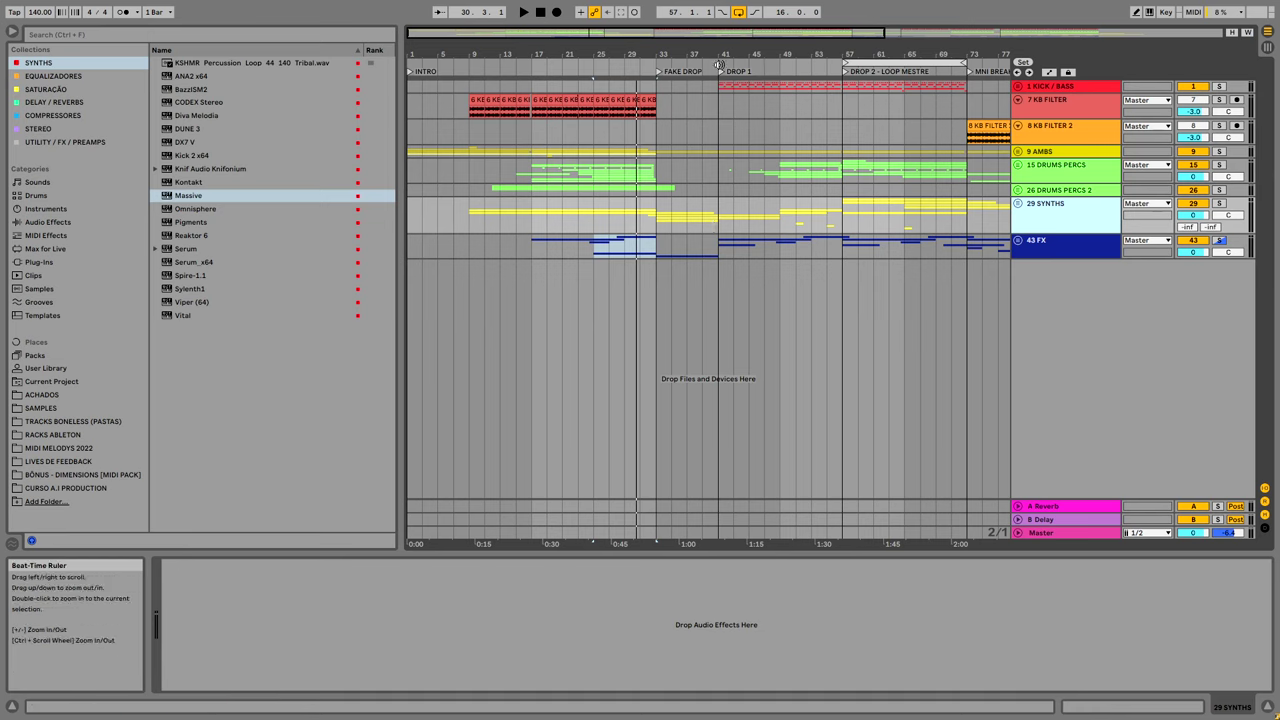
Unfold the 15 DRUMS PERCS group and review its tracks down to Snare Future Proof 2.
{"action": "left_click", "coordinate": [610, 215]}
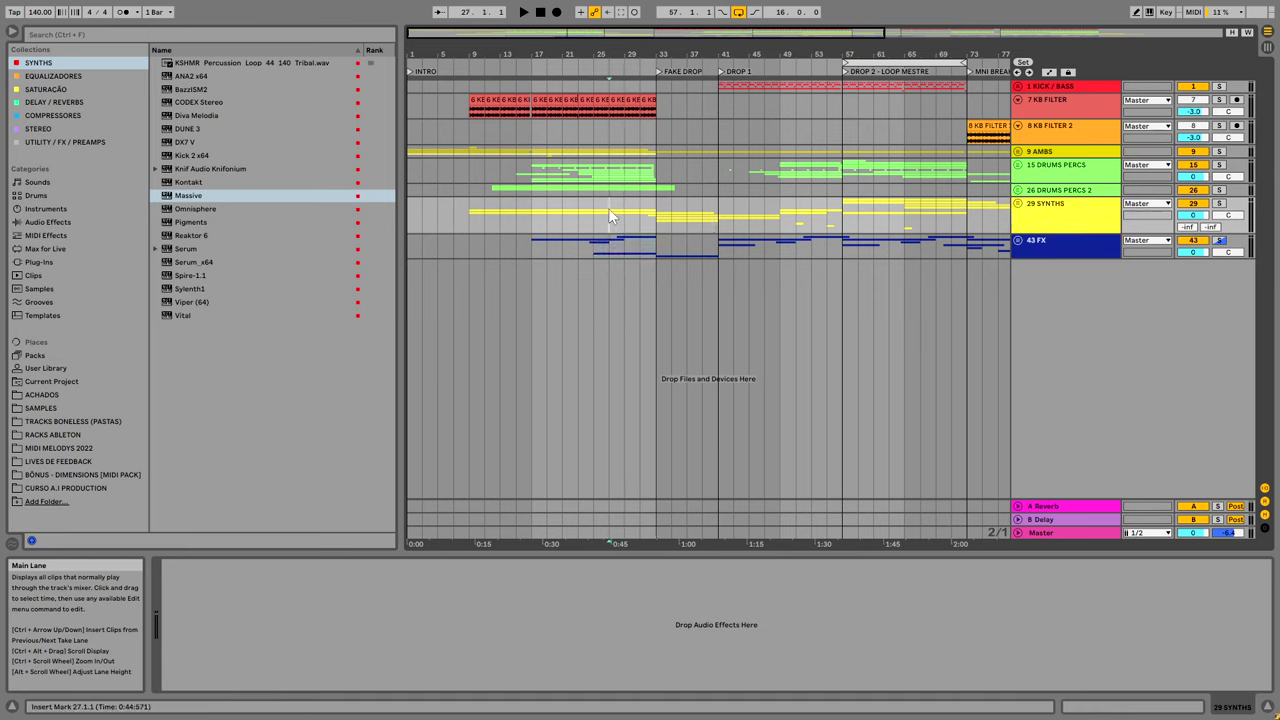
{"action": "left_click", "coordinate": [1018, 165]}
{"action": "scroll", "coordinate": [903, 338], "scroll_direction": "down", "scroll_amount": 3}
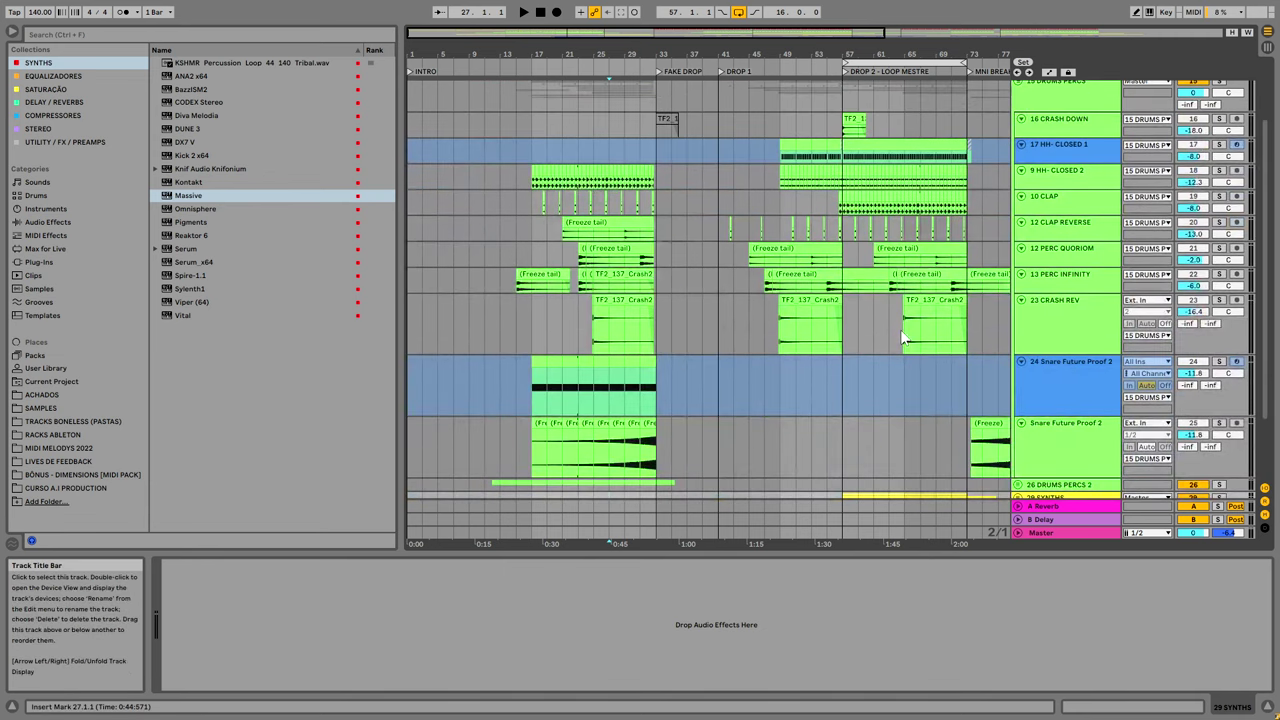
{"action": "scroll", "coordinate": [903, 338], "scroll_direction": "down", "scroll_amount": 3}
{"action": "left_click", "coordinate": [1068, 378]}
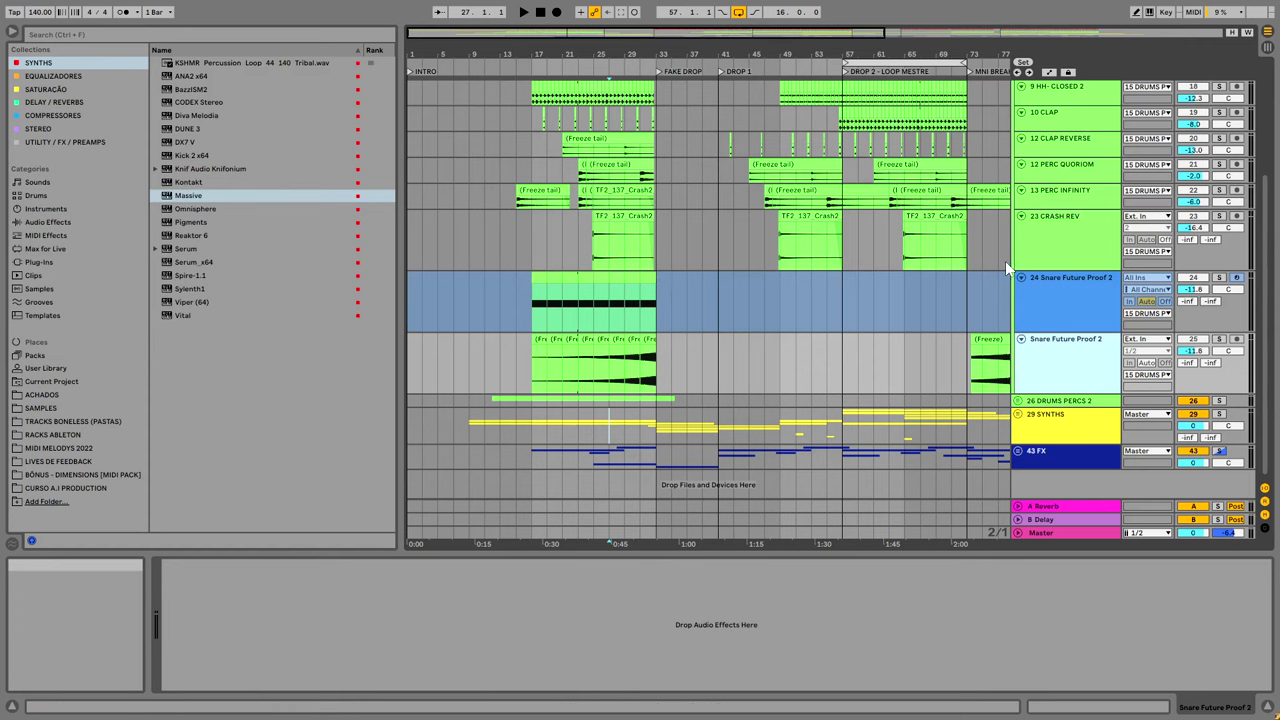
{"action": "scroll", "coordinate": [650, 290], "scroll_direction": "up", "scroll_amount": 4}
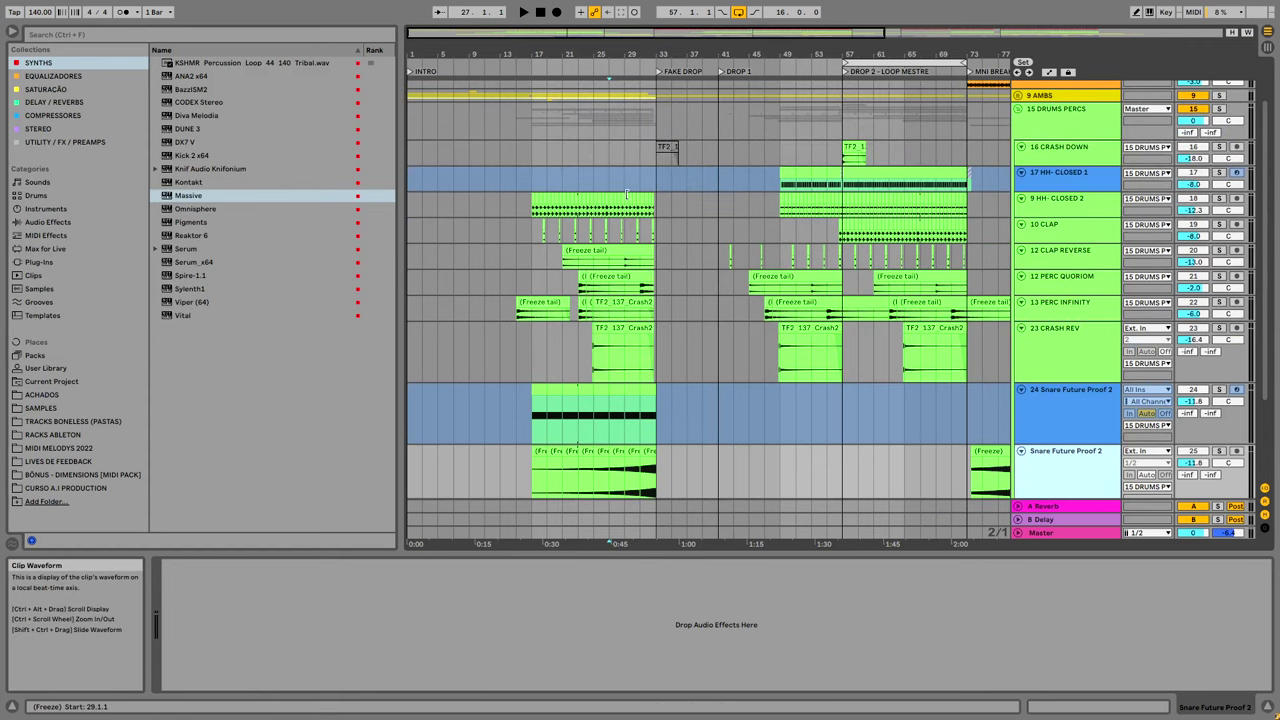
Play the arrangement from bar 25 with the 43 FX solo off, and unfold the 29 SYNTHS group during playback.
{"action": "left_click", "coordinate": [594, 155]}
{"action": "key", "text": "space"}
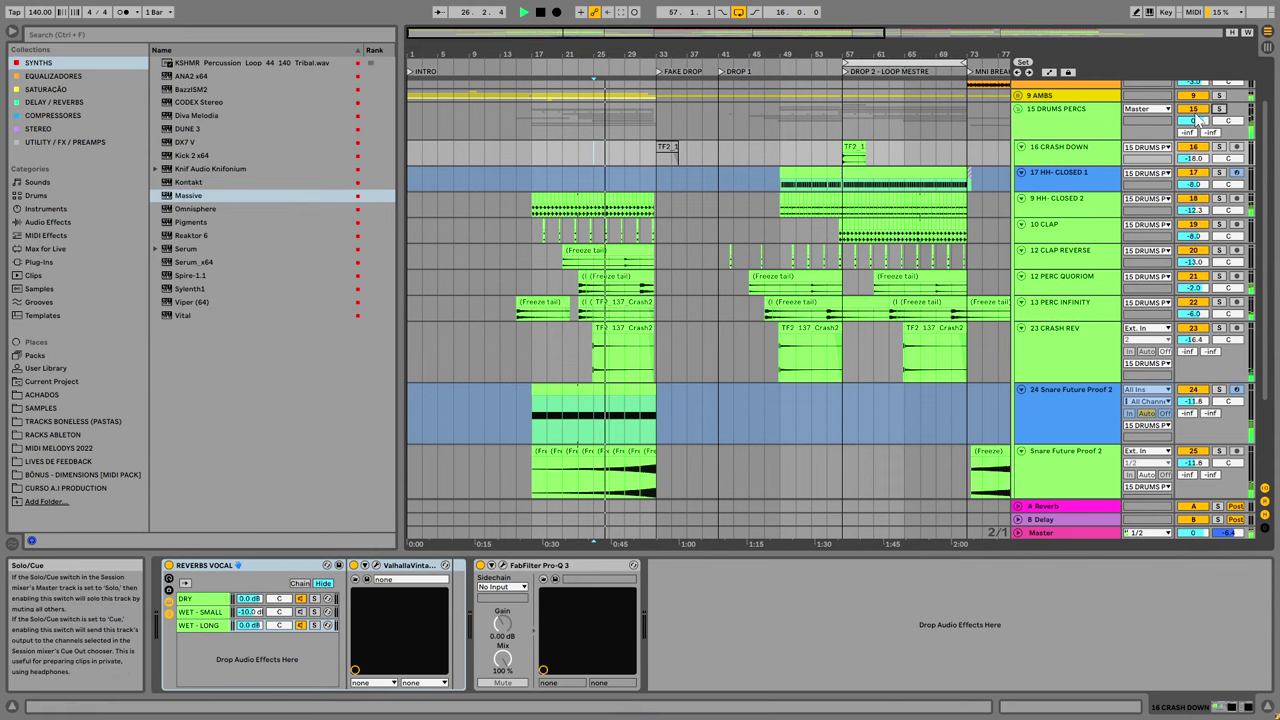
{"action": "scroll", "coordinate": [619, 337], "scroll_direction": "down", "scroll_amount": 4}
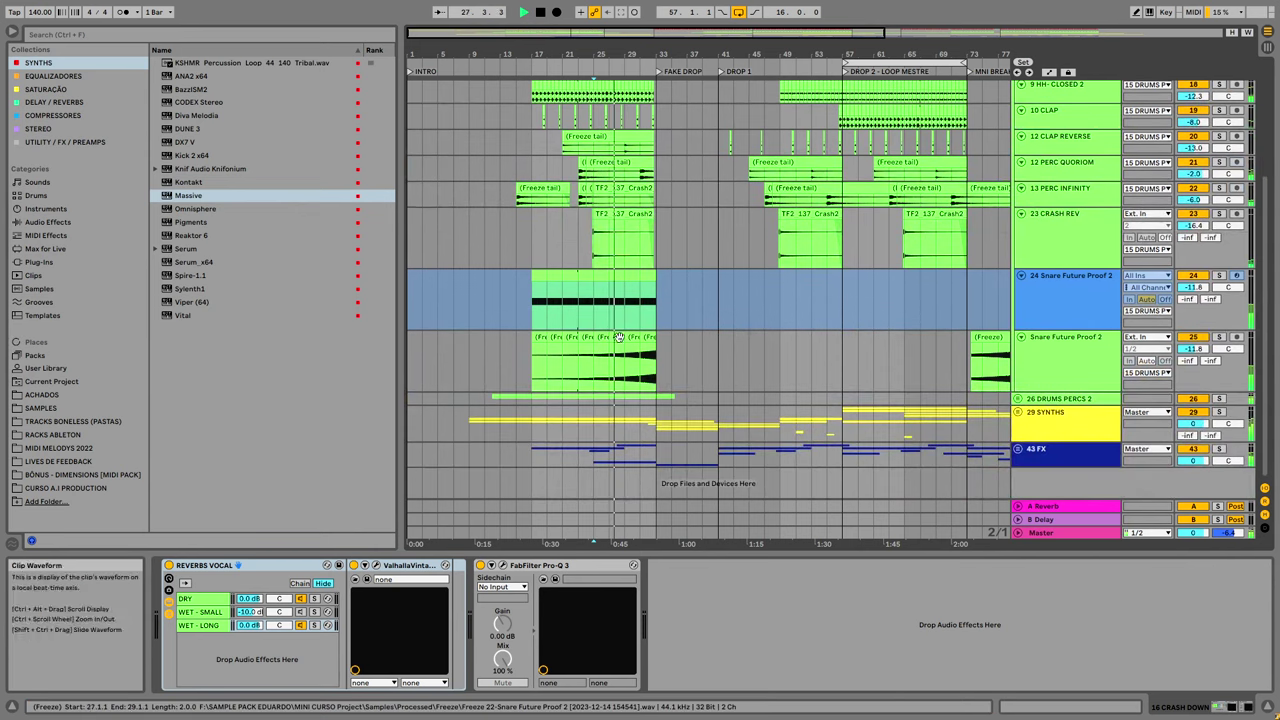
{"action": "left_click", "coordinate": [1018, 412]}
{"action": "scroll", "coordinate": [728, 330], "scroll_direction": "down", "scroll_amount": 8}
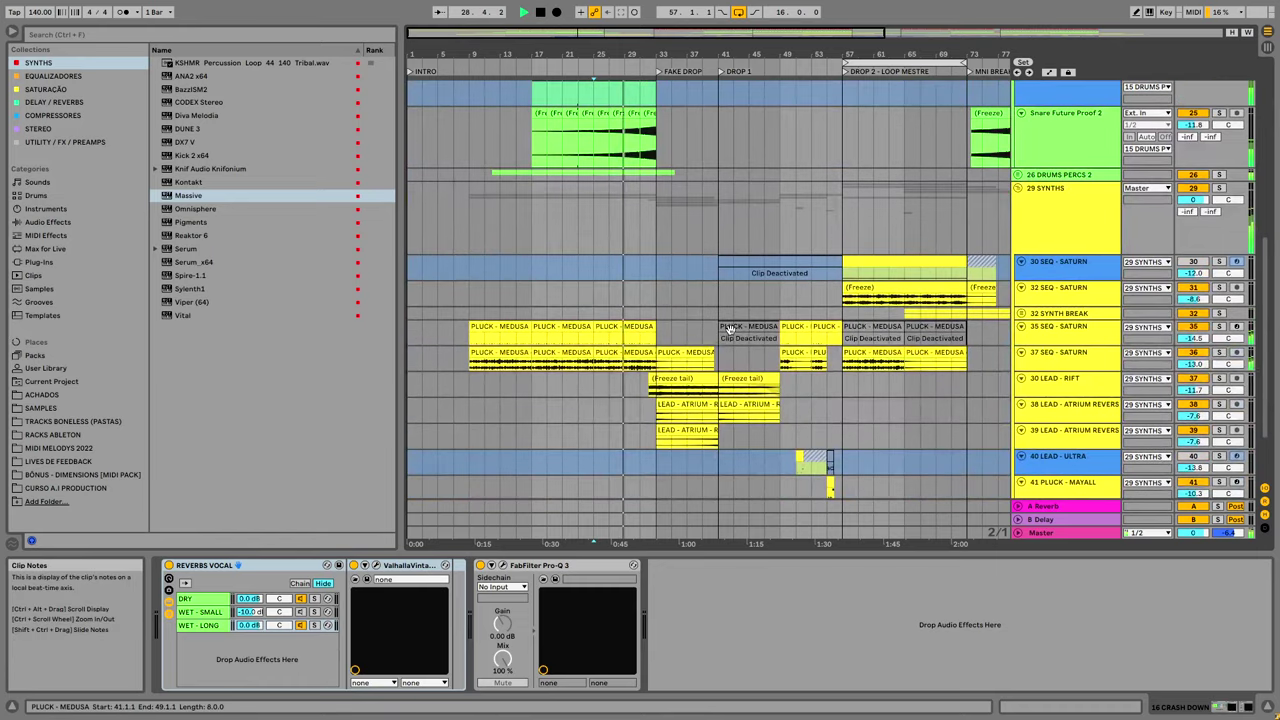
{"action": "key", "text": "space"}
Audition the 29 SYNTHS group soloed from the bar 17 PLUCK - MEDUSA clip on 37 SEQ - SATURN, and clear the solo.
{"action": "left_click", "coordinate": [603, 362]}
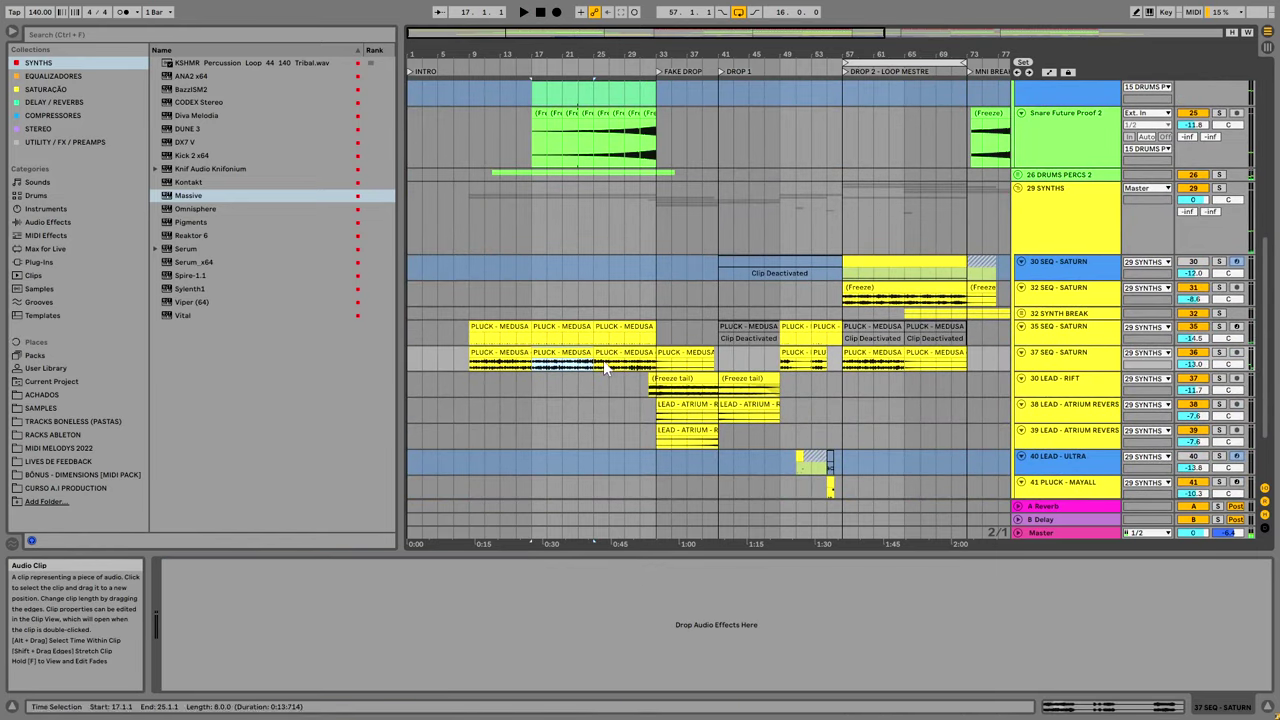
{"action": "left_click", "coordinate": [1219, 188]}
{"action": "key", "text": "space"}
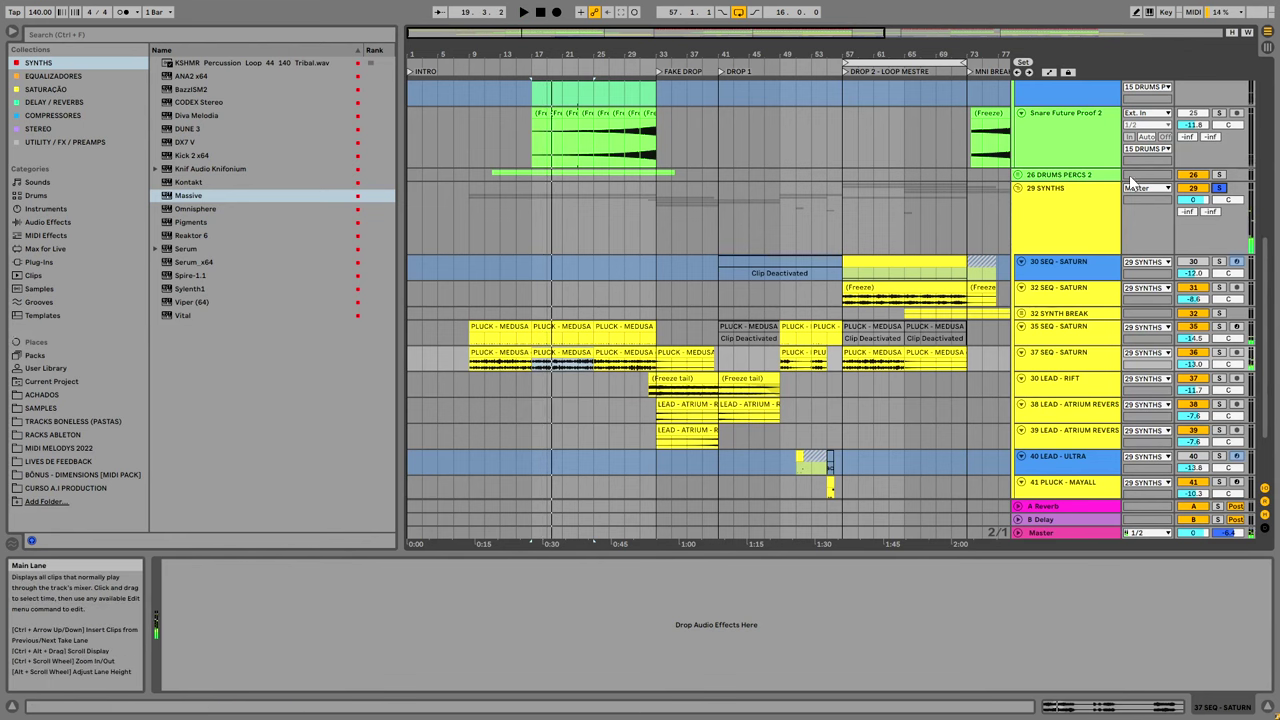
{"action": "left_click", "coordinate": [1222, 190]}
Play the full arrangement from bar 23 through the FAKE DROP and into DROP 1, stopping around bar 51.
{"action": "left_click", "coordinate": [571, 185]}
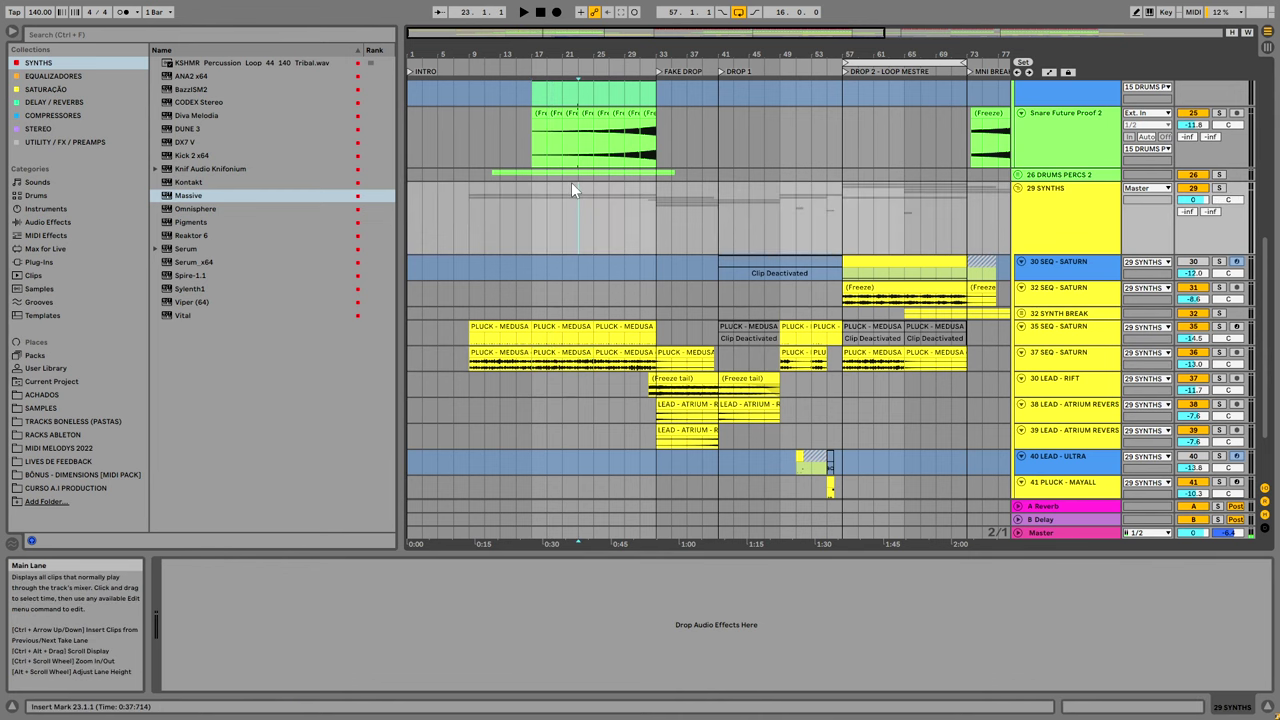
{"action": "key", "text": "space"}
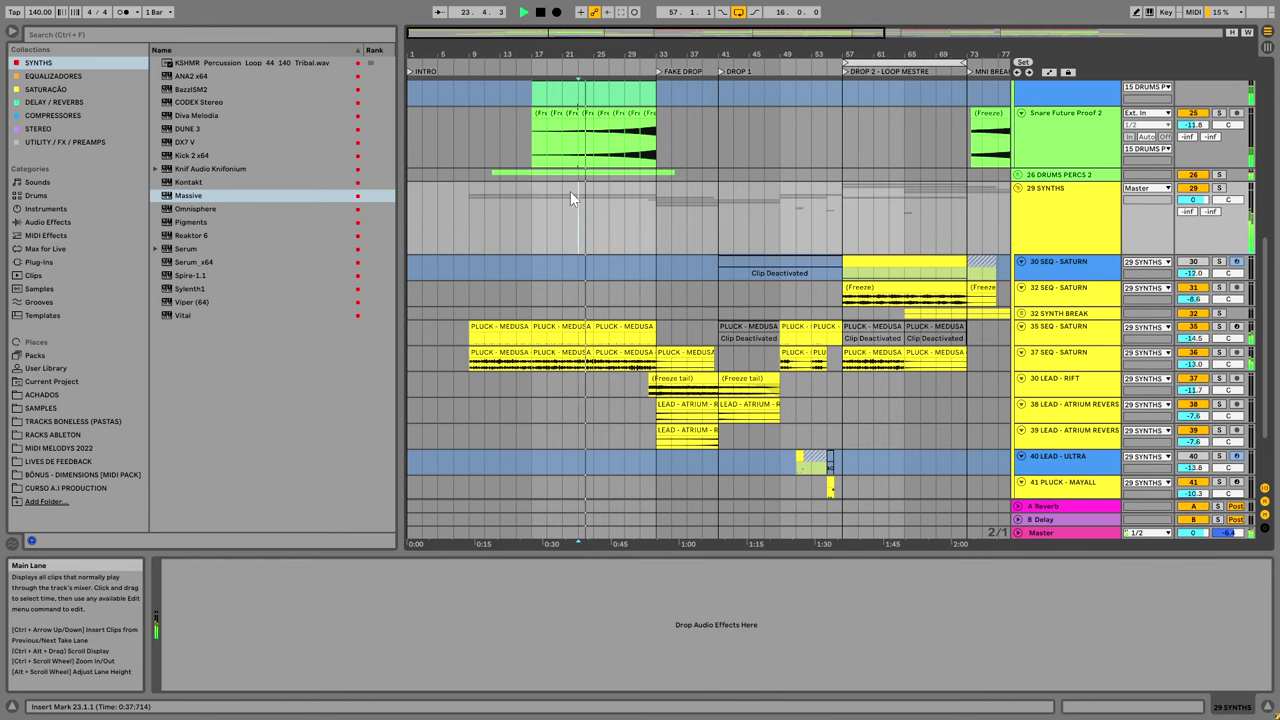
{"action": "left_click_drag", "start_coordinate": [662, 55], "coordinate": [570, 66]}
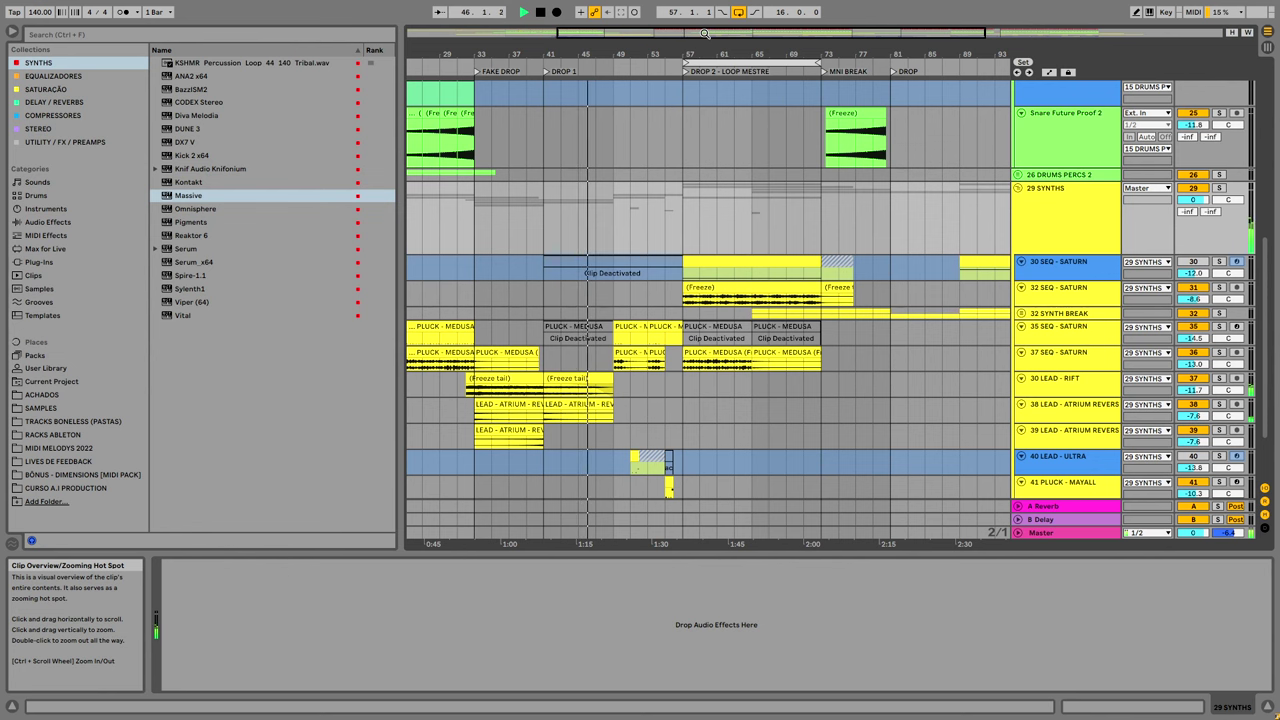
{"action": "scroll", "coordinate": [695, 202], "scroll_direction": "up", "scroll_amount": 4}
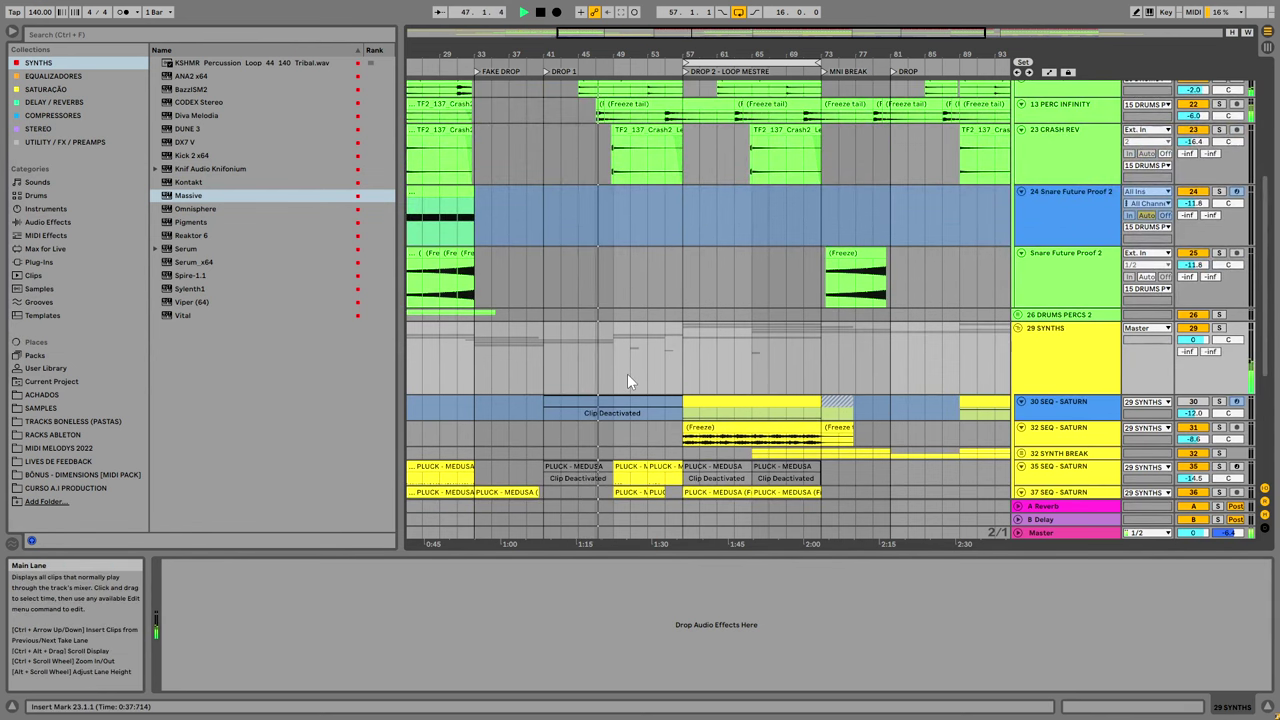
{"action": "scroll", "coordinate": [630, 370], "scroll_direction": "up", "scroll_amount": 10}
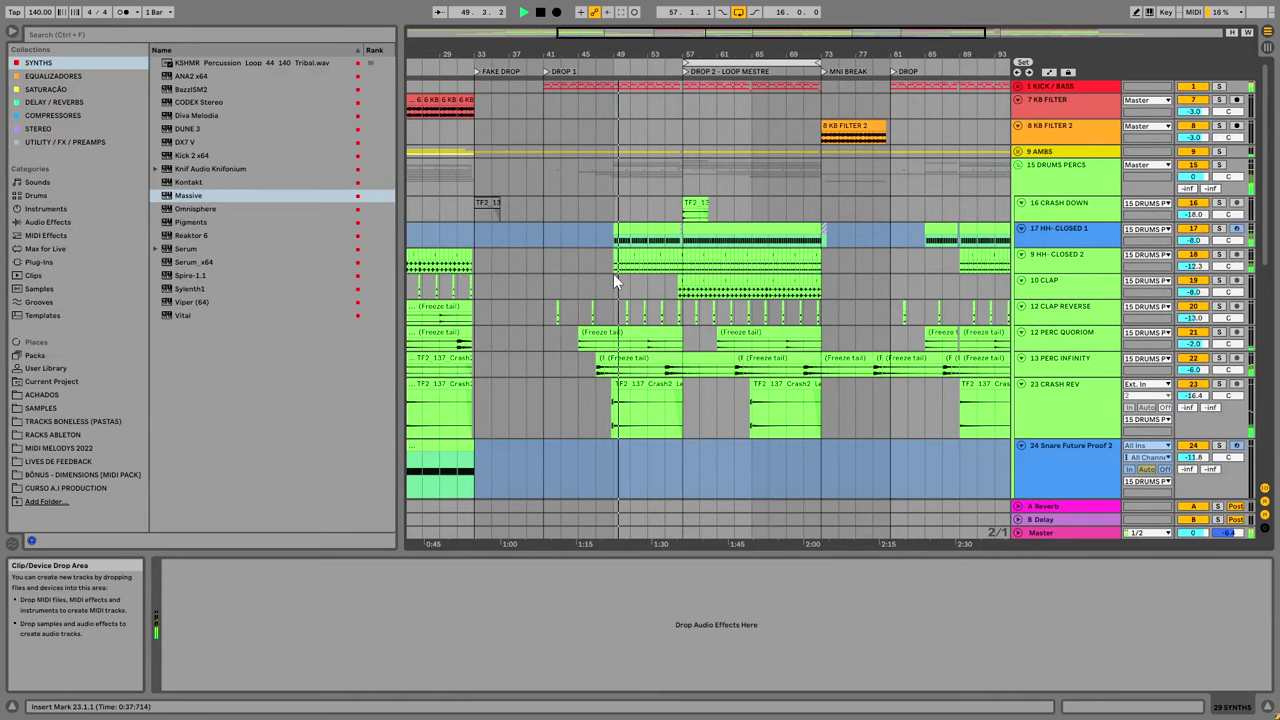
{"action": "left_click", "coordinate": [627, 184]}
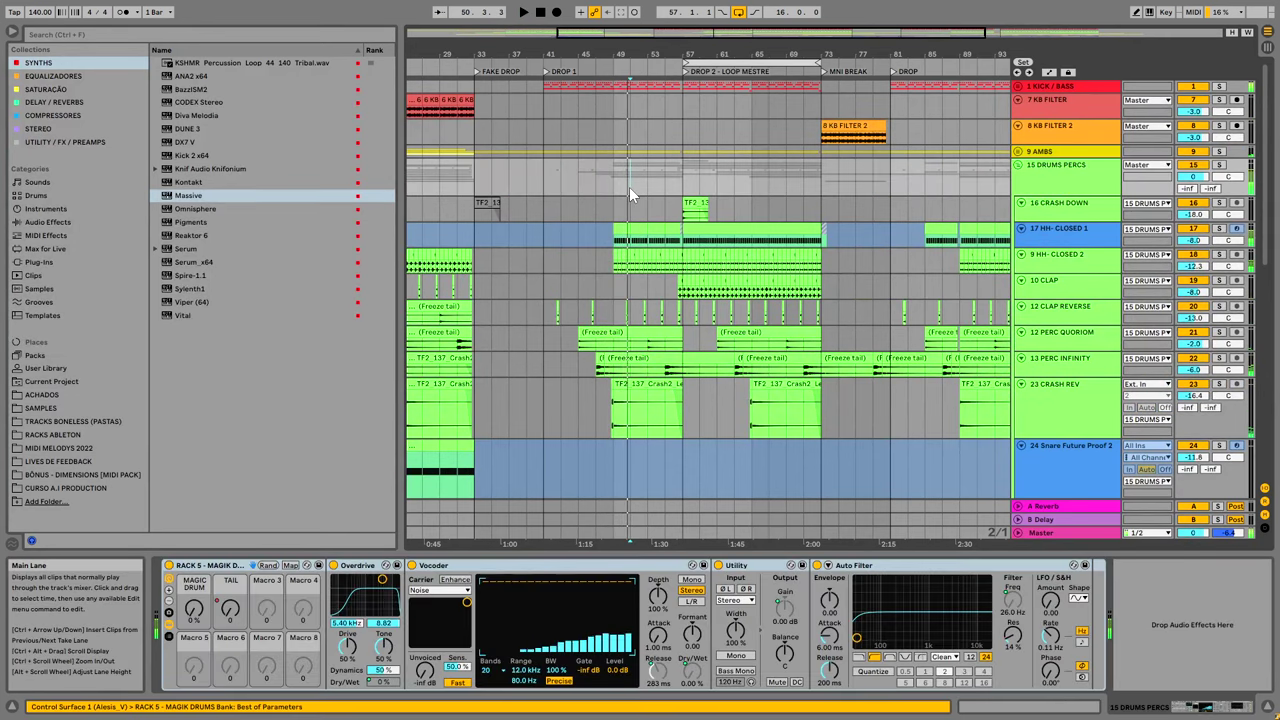
Place the insert marker at bar 49 and highlight DROP 1 from bar 41 to 57 on the 29 SYNTHS group.
{"action": "scroll", "coordinate": [630, 176], "scroll_direction": "down", "scroll_amount": 3}
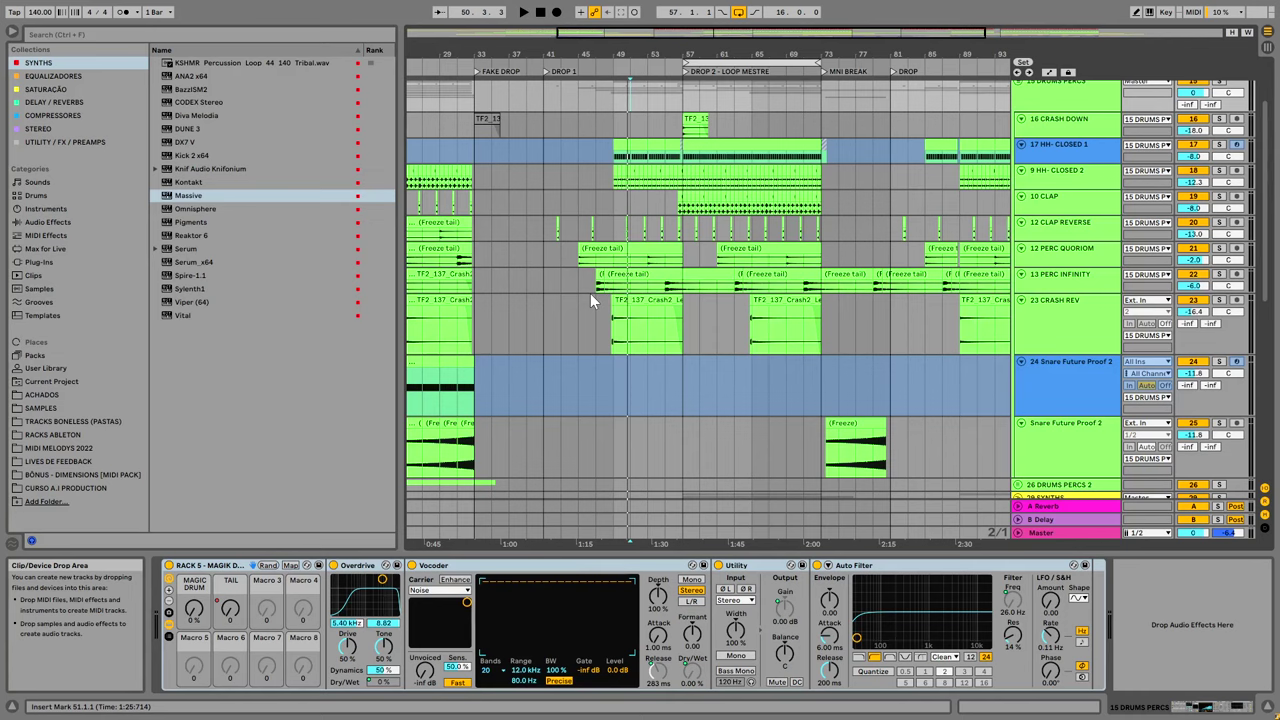
{"action": "scroll", "coordinate": [592, 293], "scroll_direction": "down", "scroll_amount": 14}
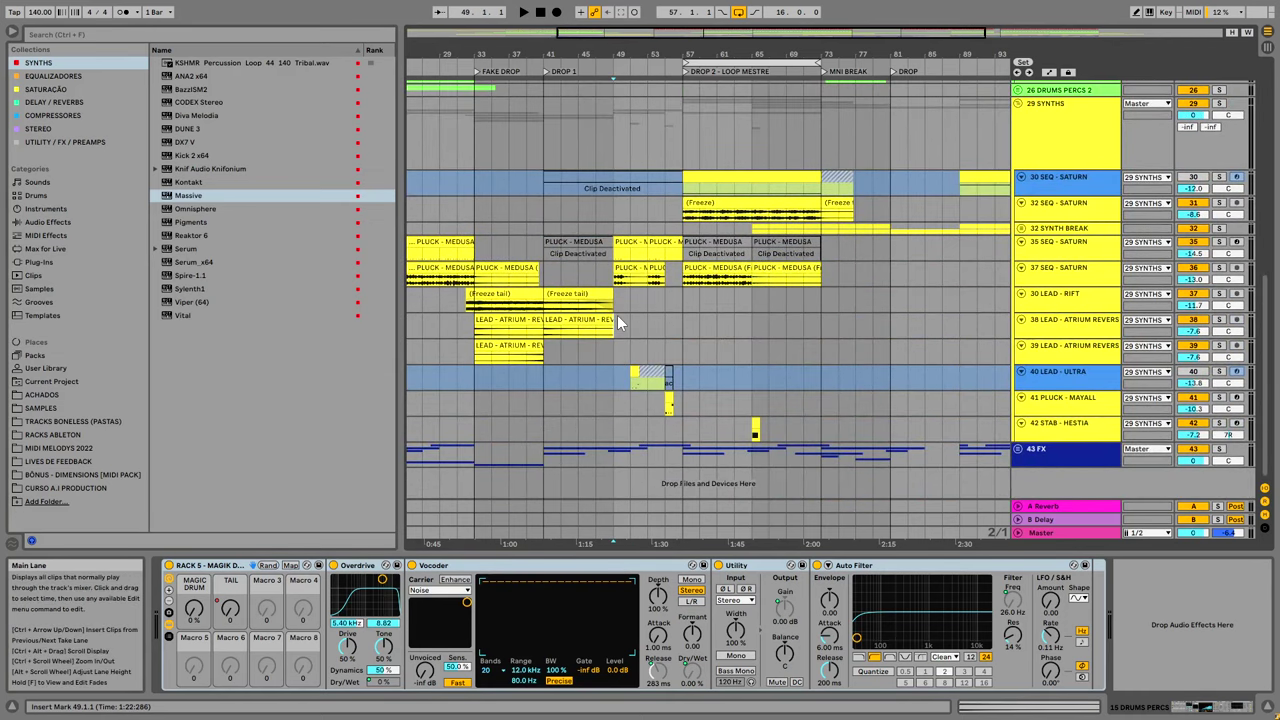
{"action": "left_click", "coordinate": [619, 315]}
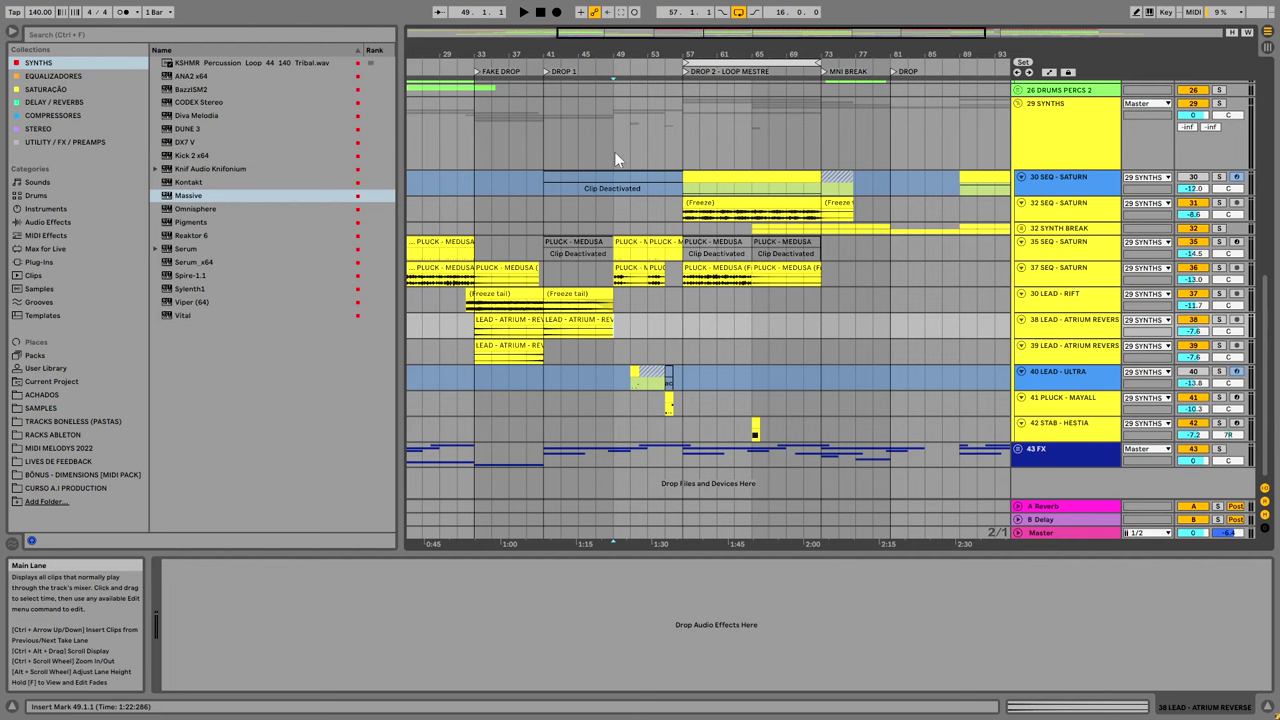
{"action": "left_click_drag", "start_coordinate": [614, 55], "coordinate": [617, 83]}
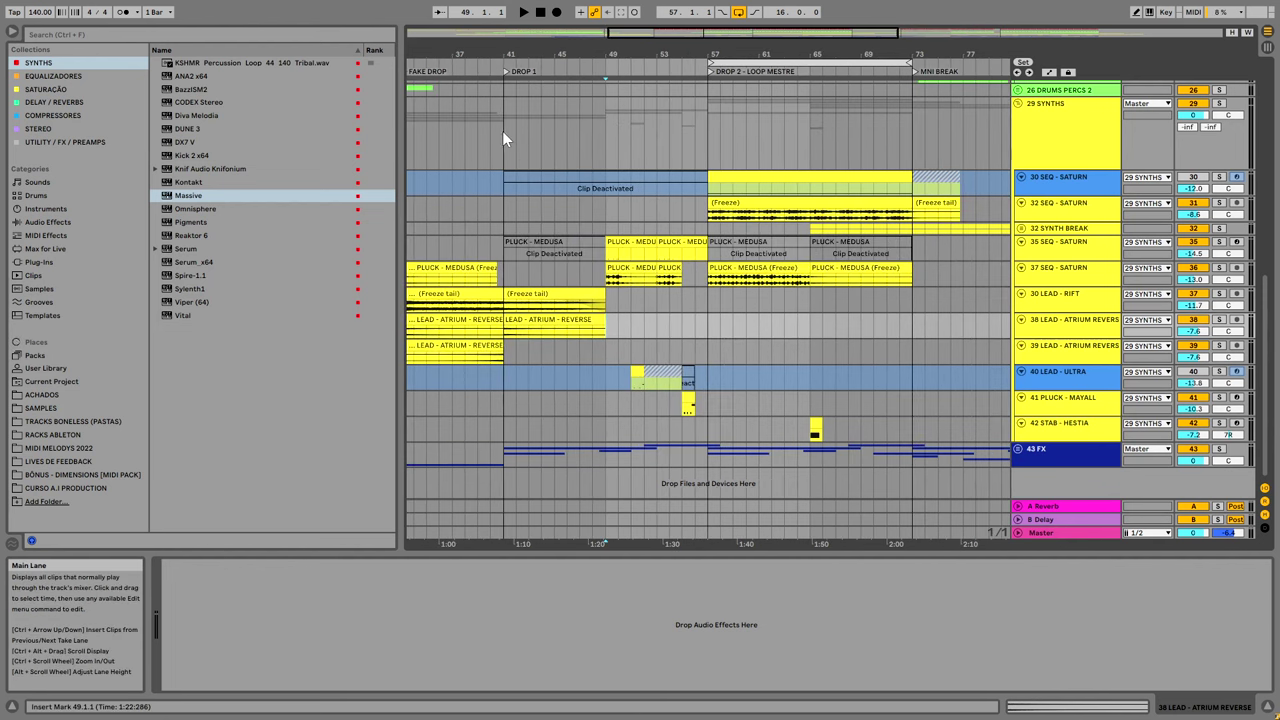
{"action": "left_click_drag", "start_coordinate": [502, 131], "coordinate": [705, 122]}
Examine the drum and synth layers across the drops, and highlight bars 49 to 57 on the 24 Snare Future Proof 2 track.
{"action": "scroll", "coordinate": [703, 130], "scroll_direction": "up", "scroll_amount": 10}
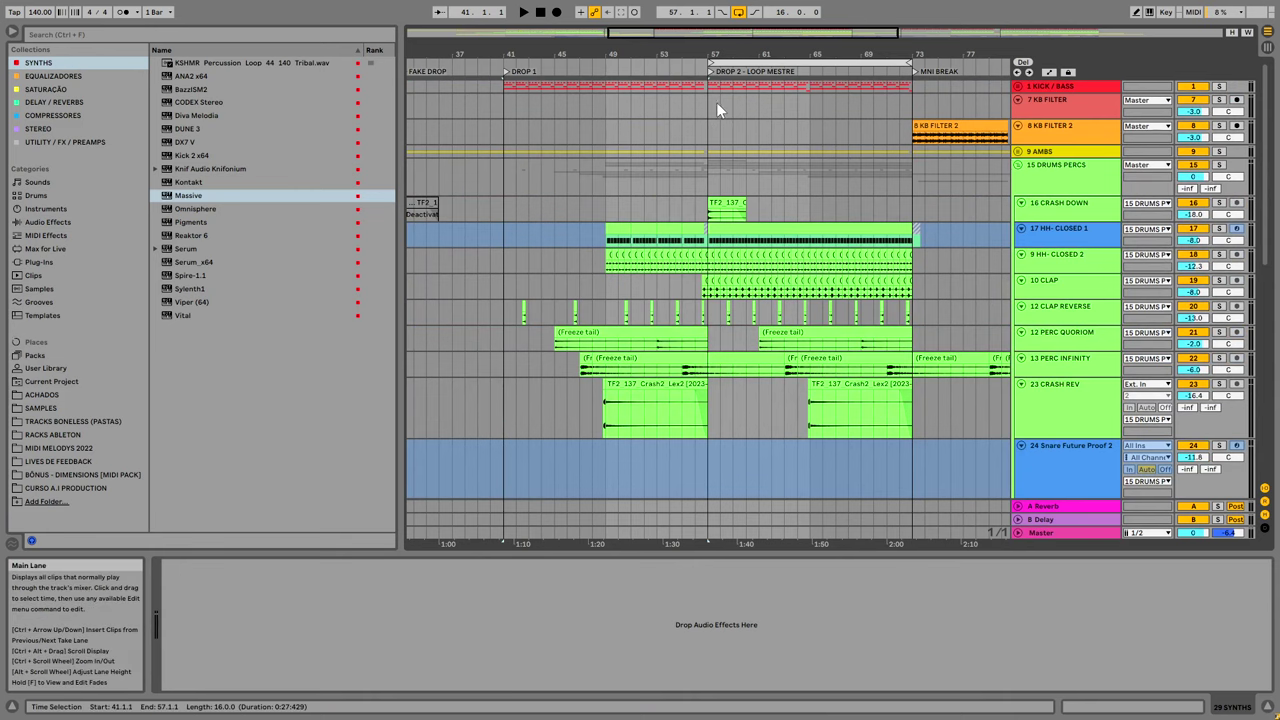
{"action": "left_click", "coordinate": [600, 108]}
{"action": "scroll", "coordinate": [598, 192], "scroll_direction": "down", "scroll_amount": 3}
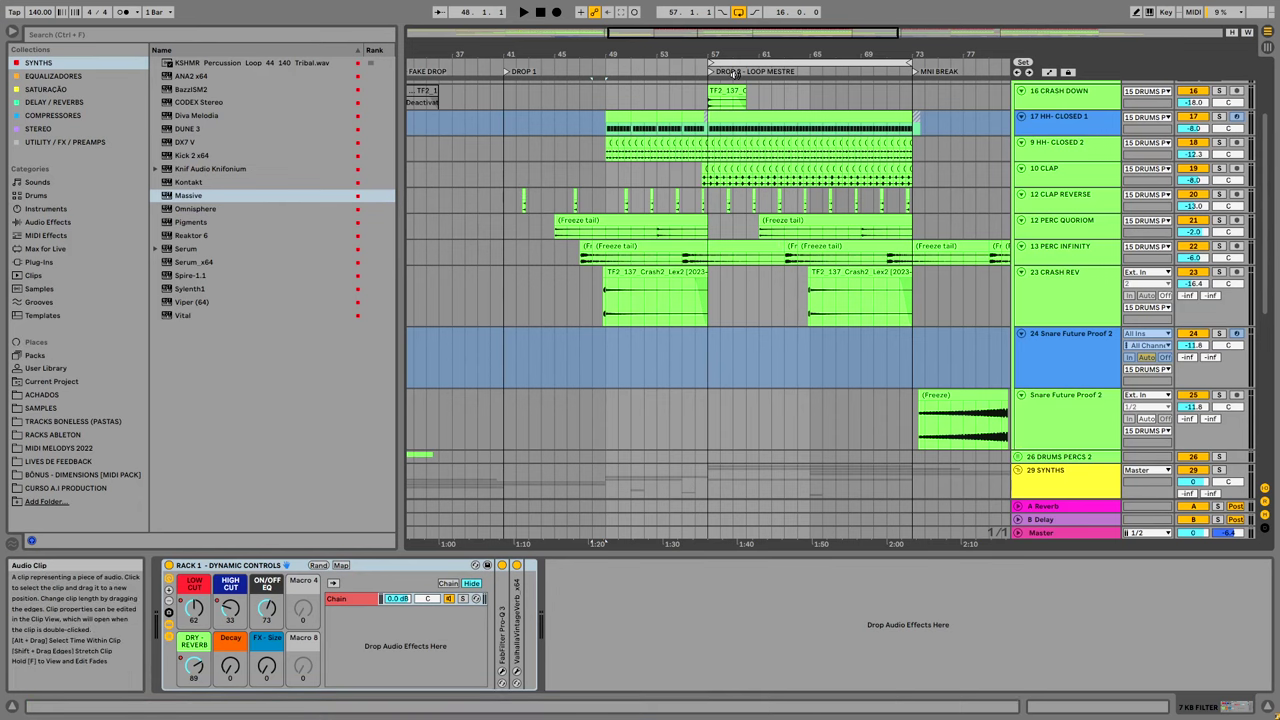
{"action": "left_click_drag", "start_coordinate": [734, 52], "coordinate": [670, 51]}
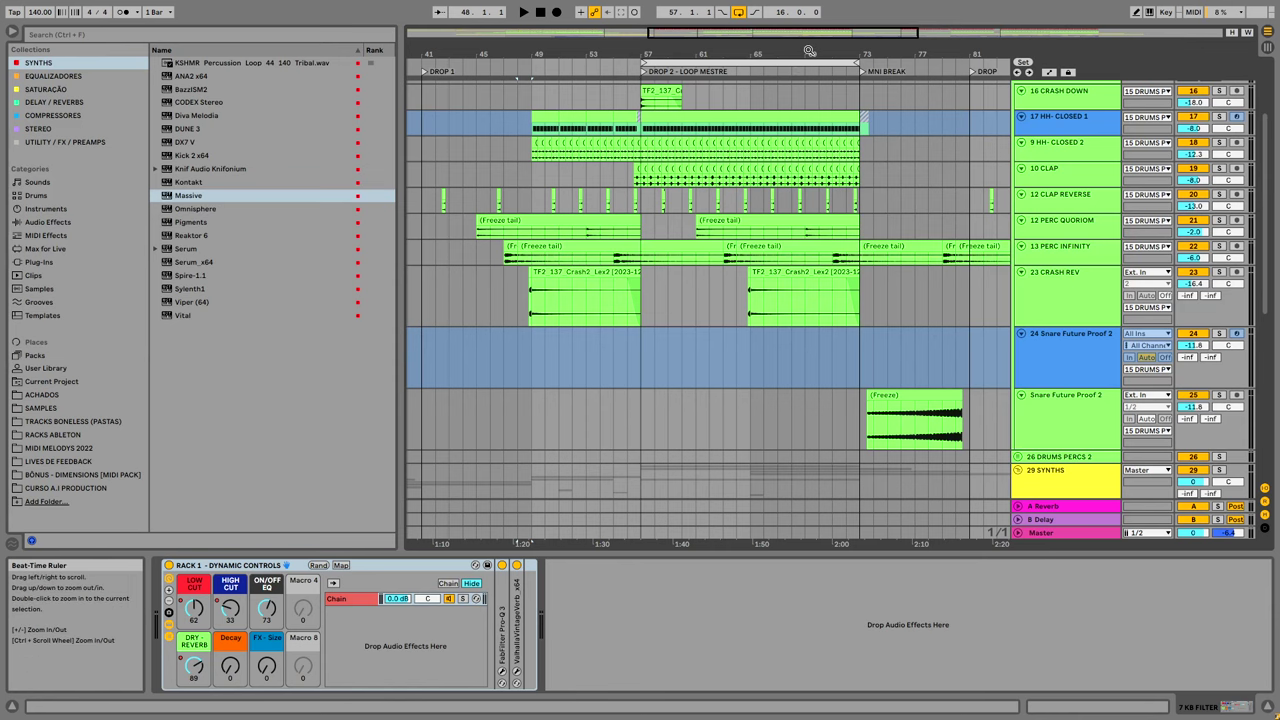
{"action": "left_click_drag", "start_coordinate": [809, 51], "coordinate": [809, 15]}
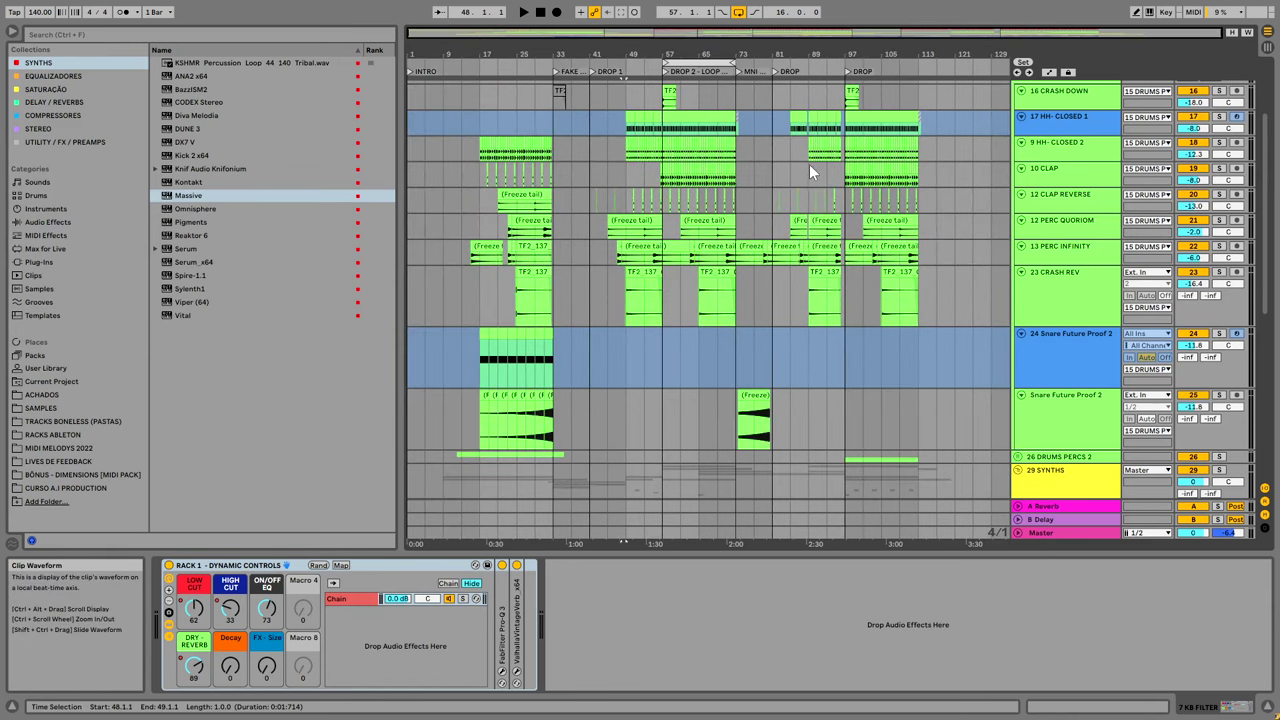
{"action": "scroll", "coordinate": [723, 299], "scroll_direction": "down", "scroll_amount": 5}
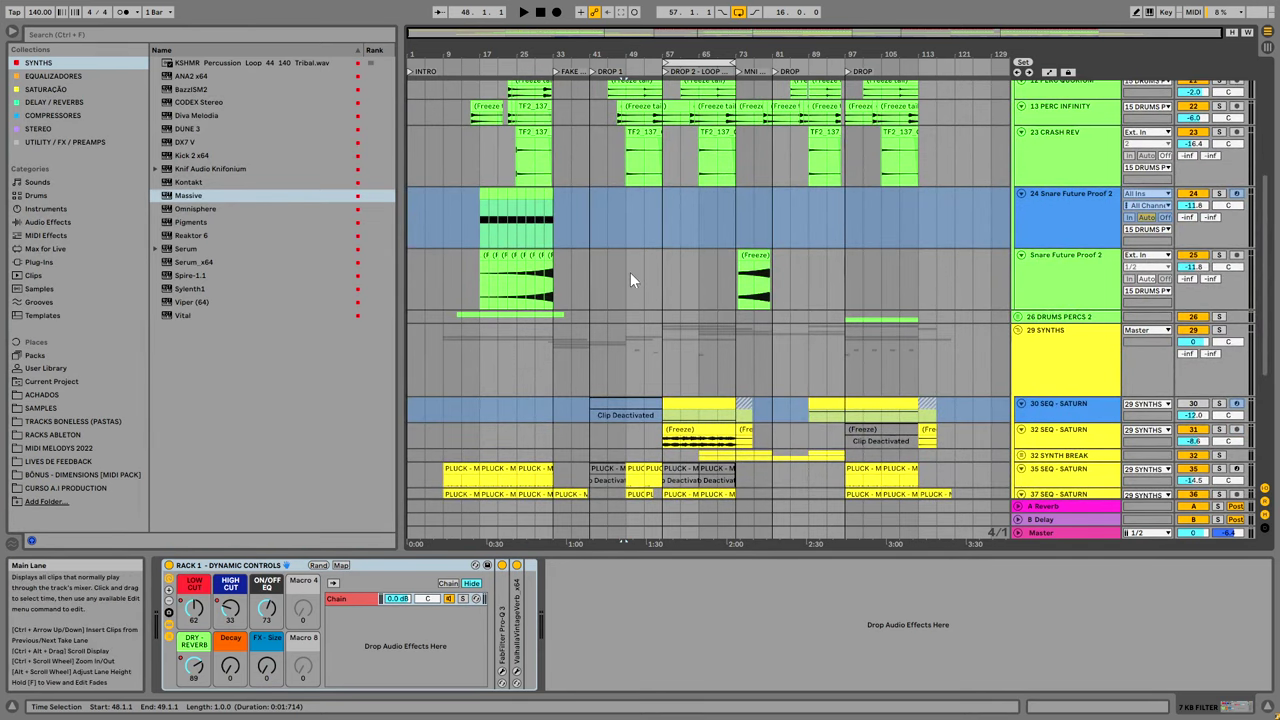
{"action": "left_click_drag", "start_coordinate": [624, 229], "coordinate": [660, 229]}
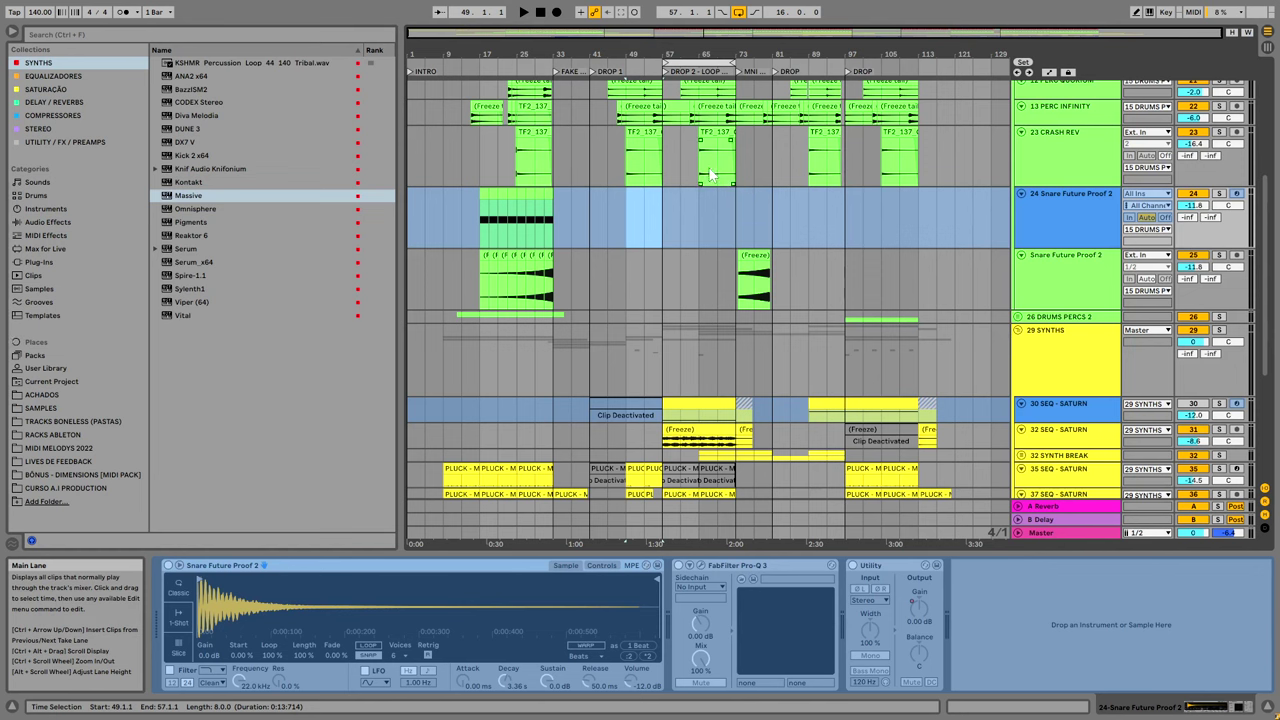
{"action": "scroll", "coordinate": [688, 190], "scroll_direction": "up", "scroll_amount": 3}
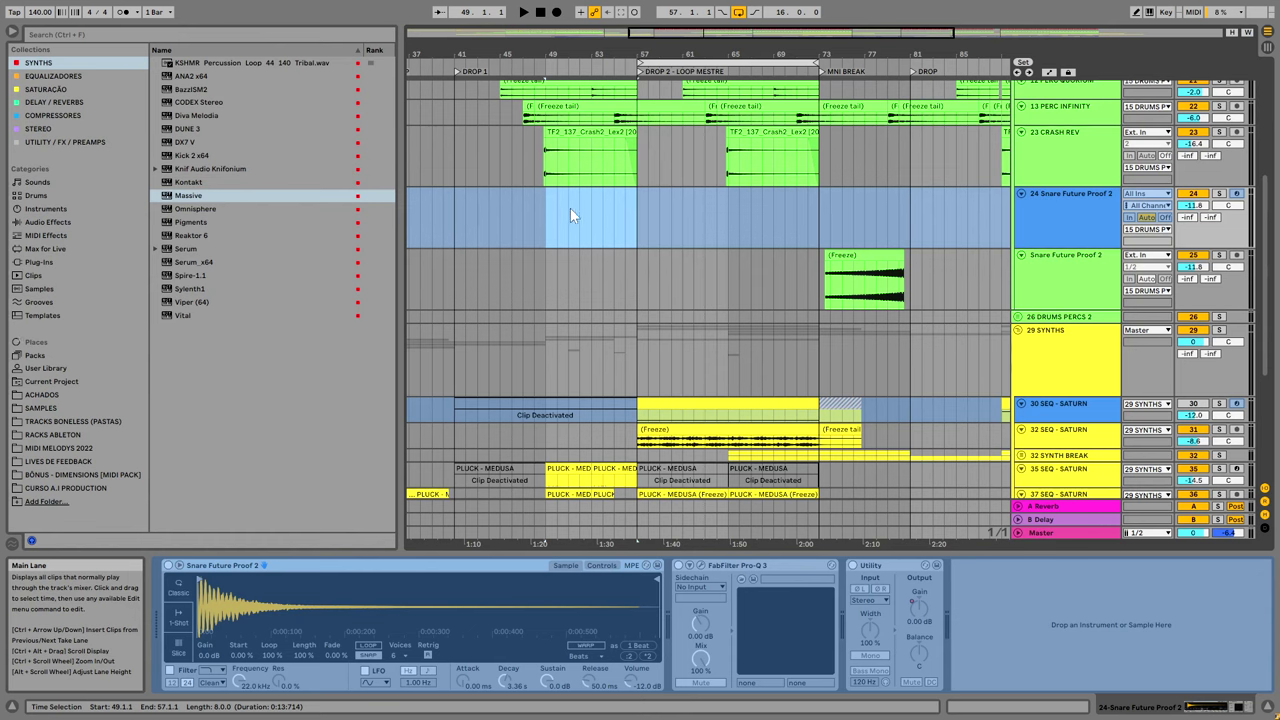
Play the arrangement from bar 54 into DROP 2 - LOOP MESTRE and fold the 15 DRUMS PERCS group.
{"action": "left_click", "coordinate": [591, 218]}
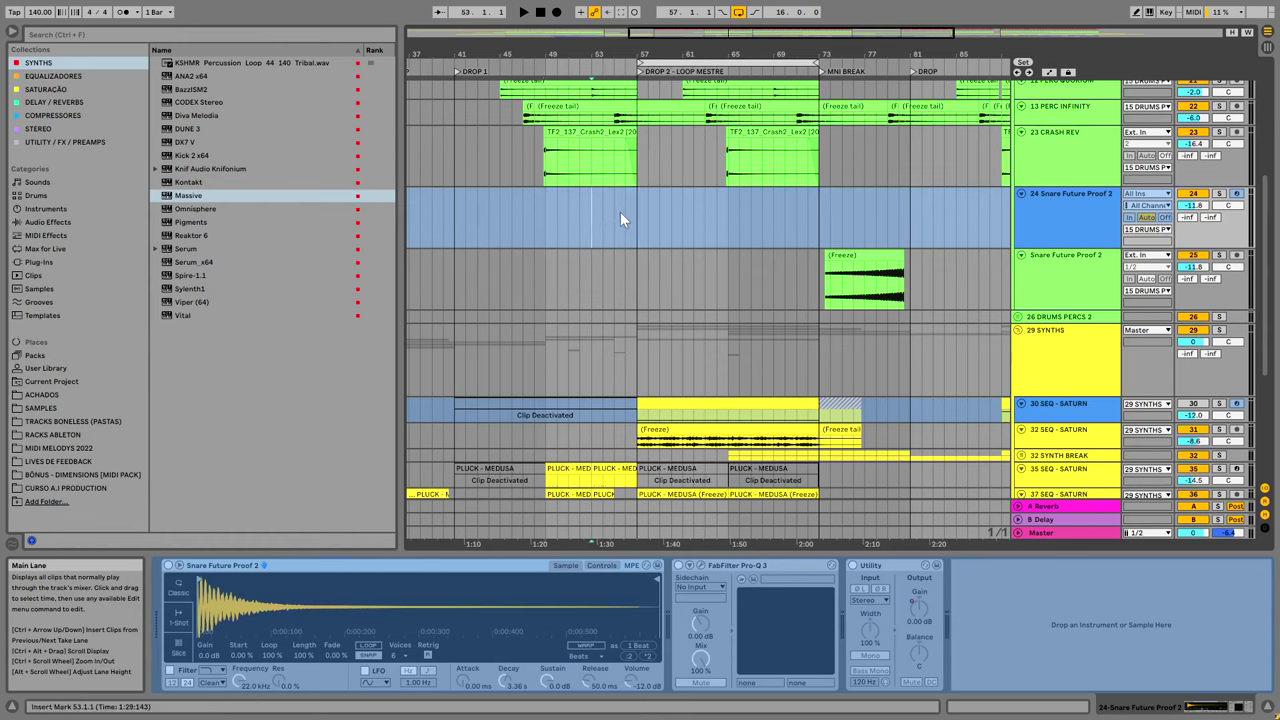
{"action": "key", "text": "space"}
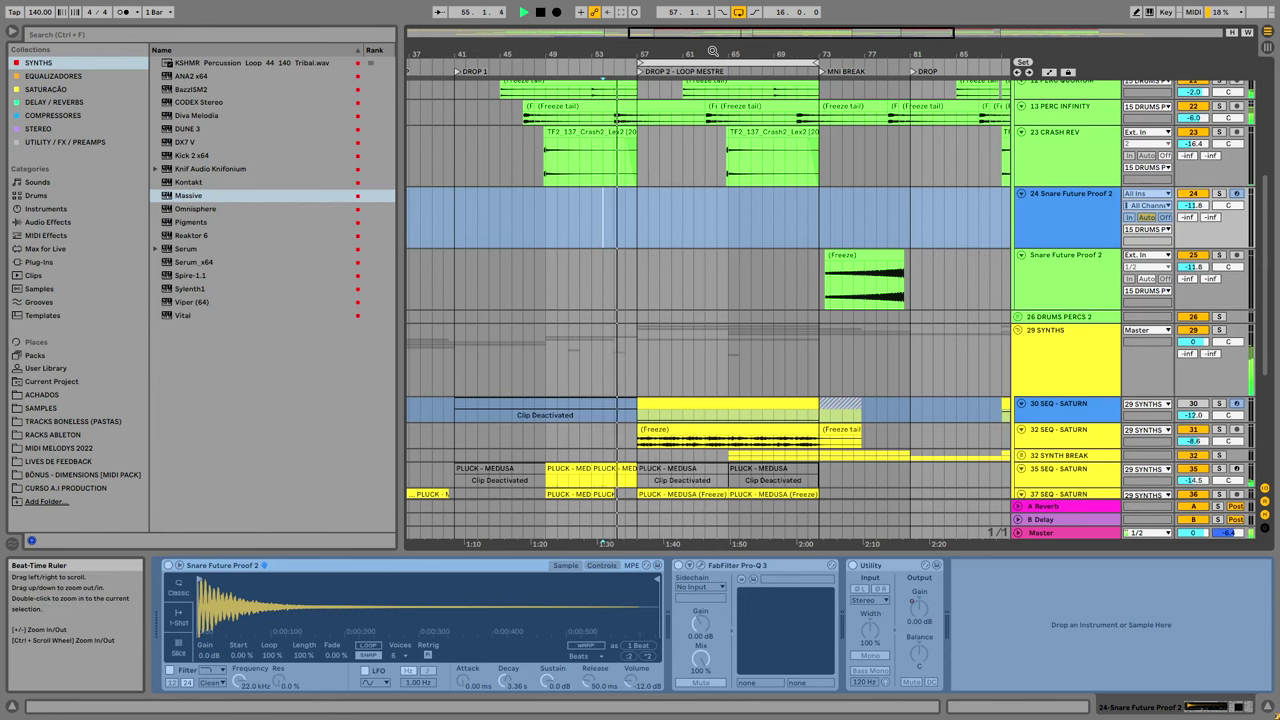
{"action": "left_click_drag", "start_coordinate": [606, 53], "coordinate": [498, 40]}
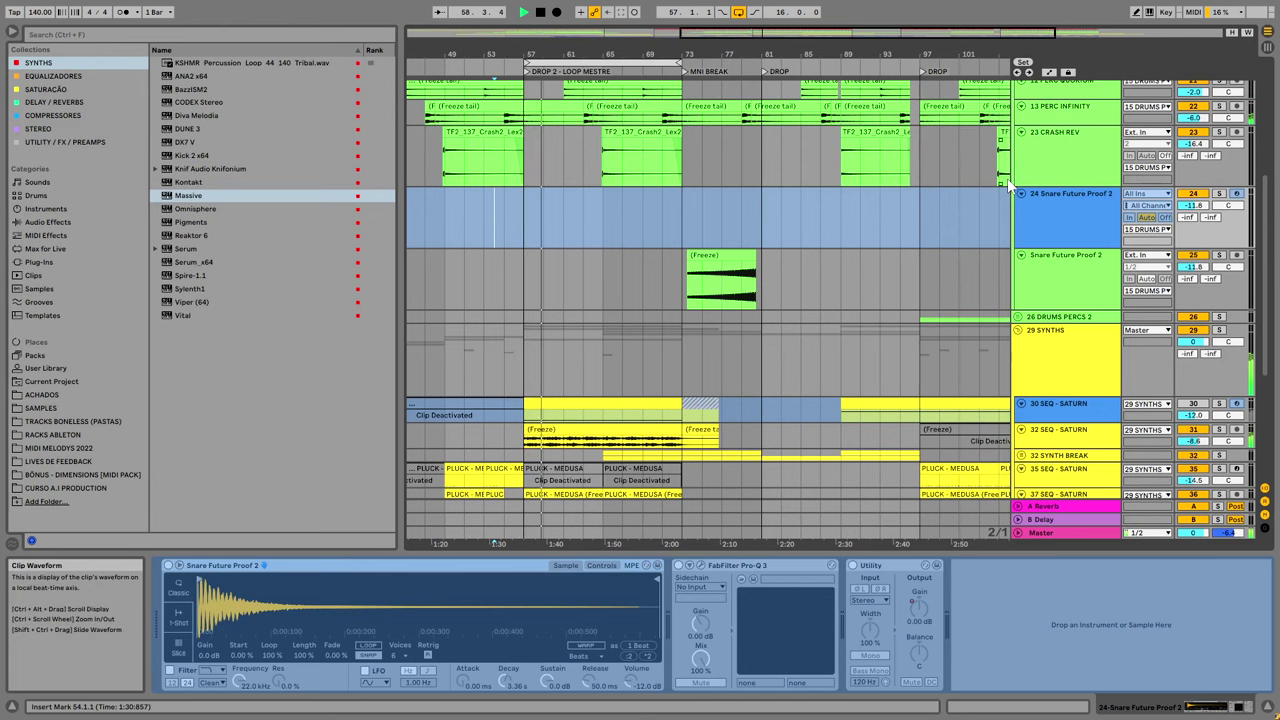
{"action": "scroll", "coordinate": [1007, 180], "scroll_direction": "up", "scroll_amount": 8}
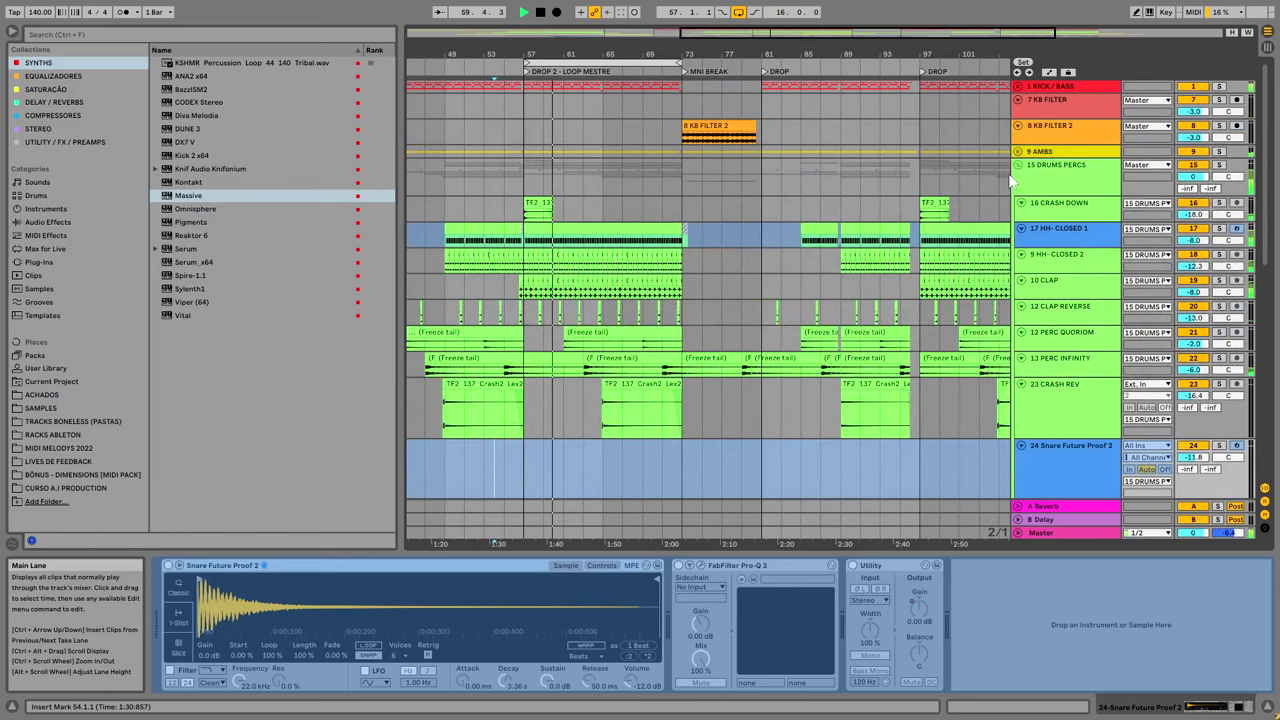
{"action": "left_click", "coordinate": [1019, 165]}
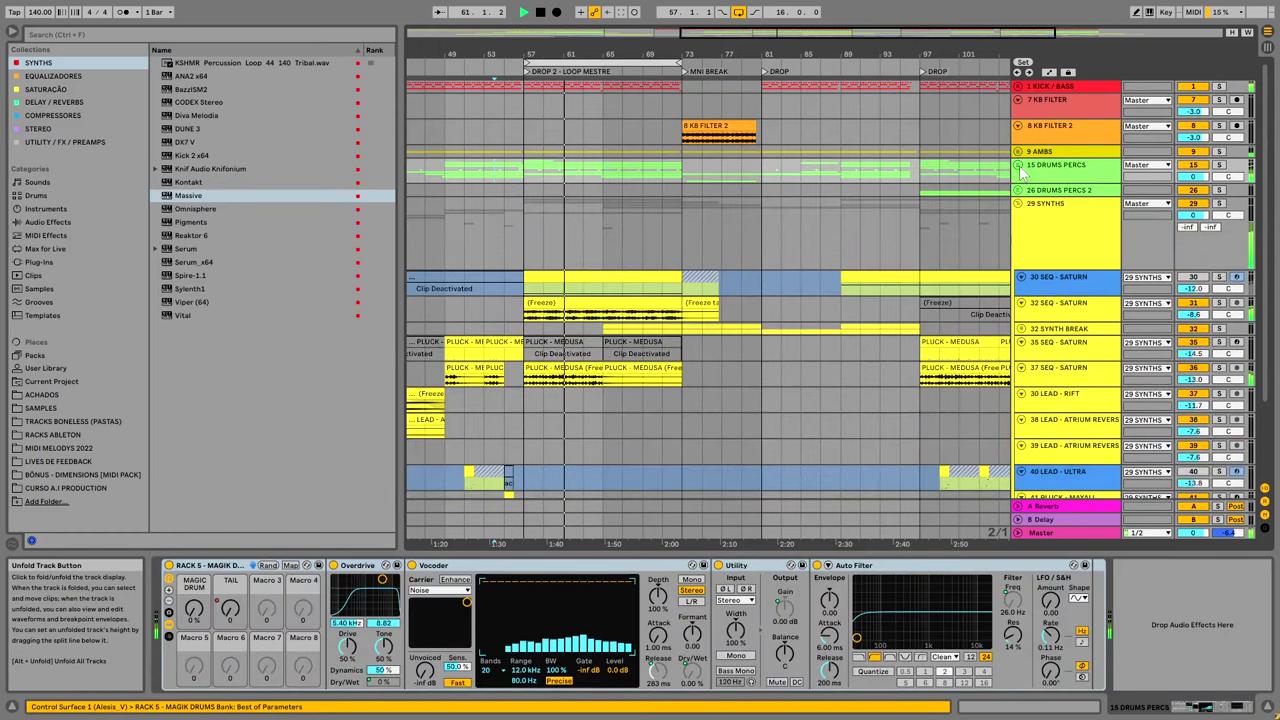
Fold the 29 SYNTHS group and unfold the 1 KICK / BASS group.
{"action": "scroll", "coordinate": [829, 283], "scroll_direction": "down", "scroll_amount": 3}
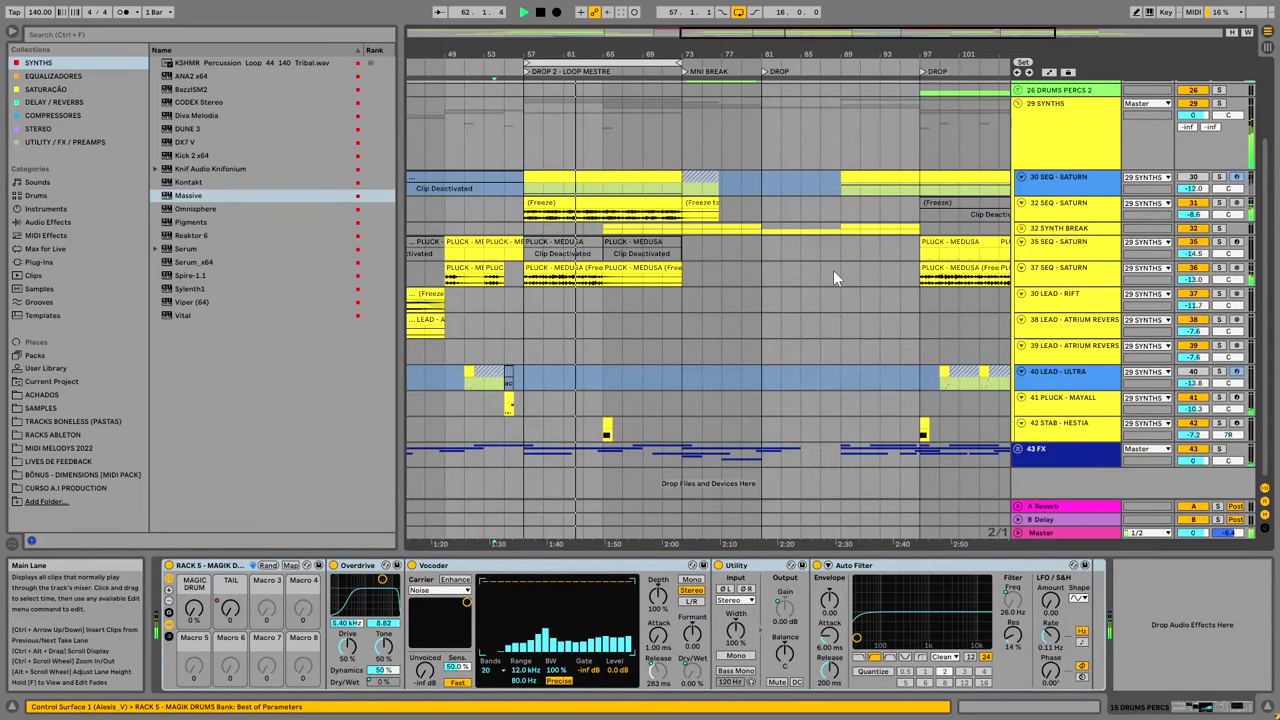
{"action": "scroll", "coordinate": [830, 302], "scroll_direction": "up", "scroll_amount": 3}
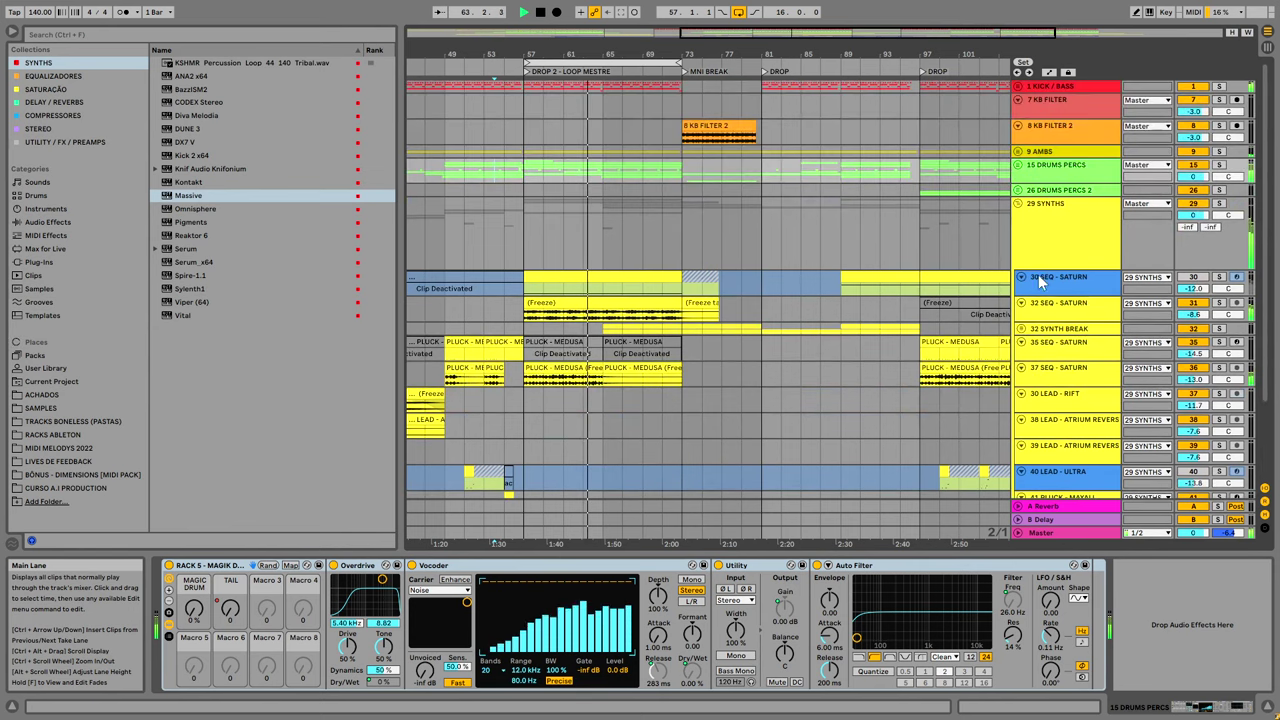
{"action": "left_click", "coordinate": [1020, 205]}
{"action": "left_click", "coordinate": [1019, 86]}
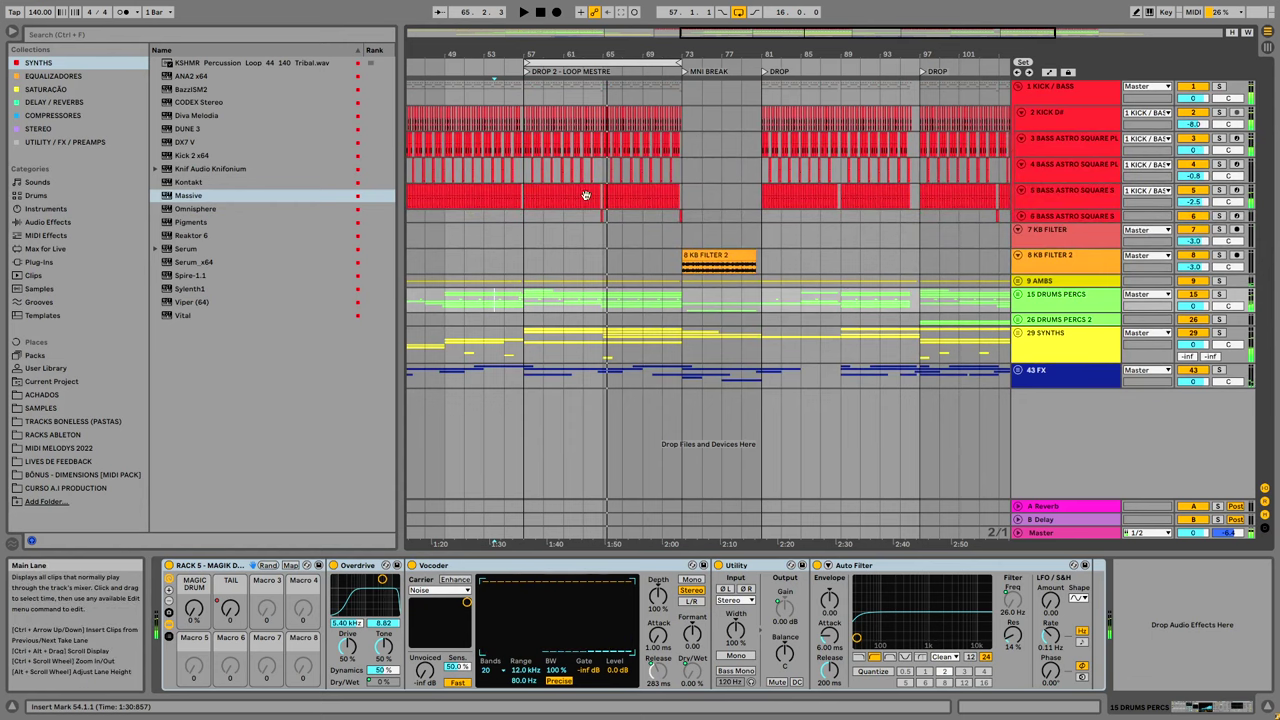
Select the clip before bar 61 on the 4 BASS ASTRO SQUARE PLUCK track and unfold the 6 BASS ASTRO SQUARE S track.
{"action": "left_click_drag", "start_coordinate": [598, 59], "coordinate": [734, 91]}
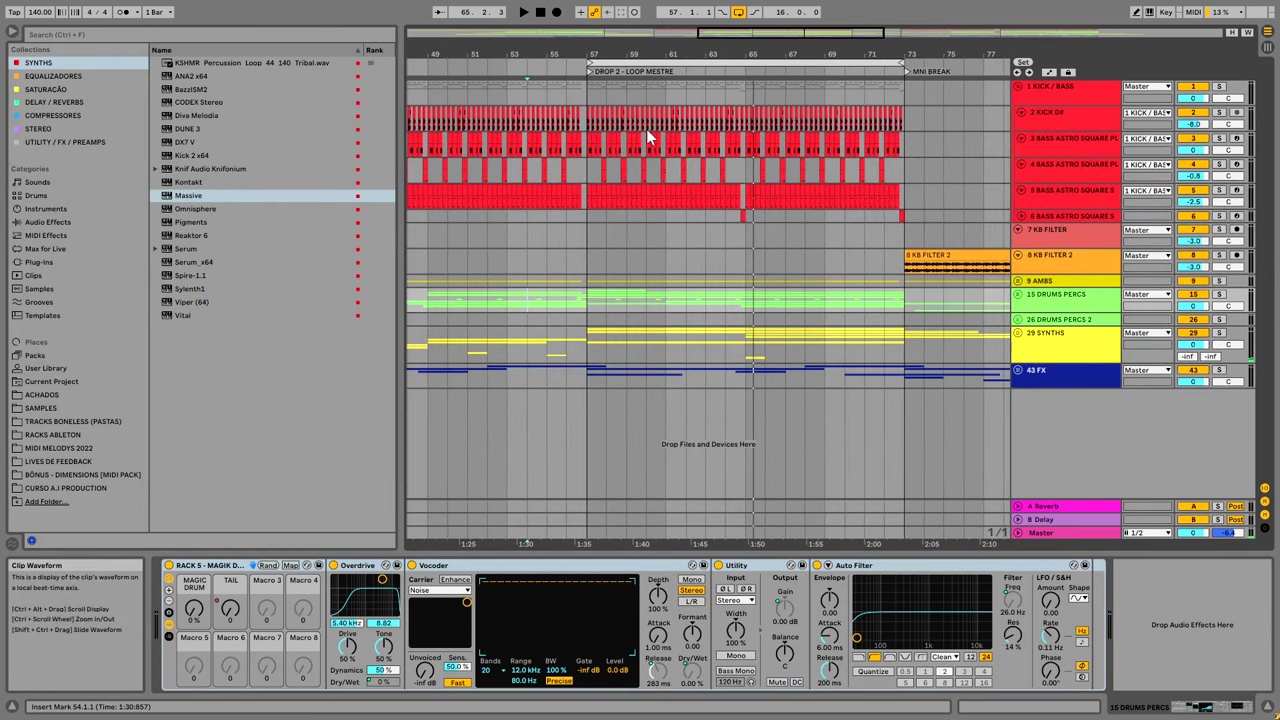
{"action": "left_click", "coordinate": [736, 67]}
{"action": "left_click_drag", "start_coordinate": [743, 55], "coordinate": [740, 100]}
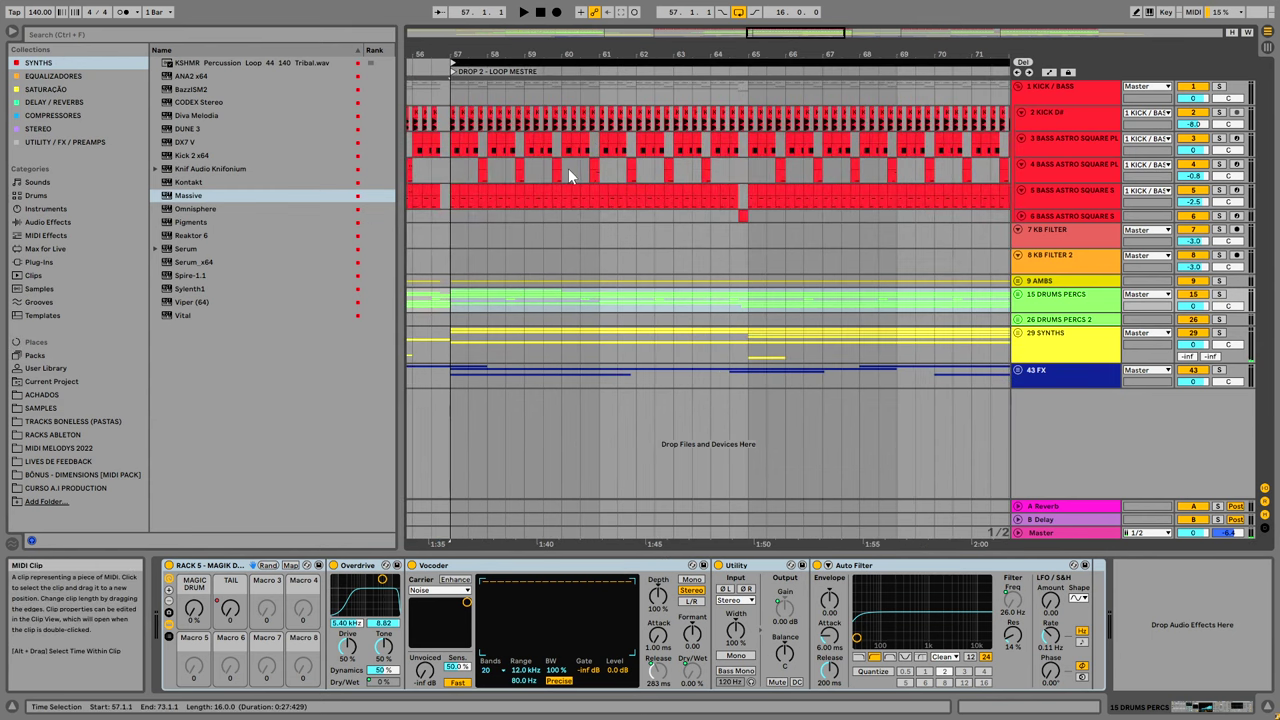
{"action": "left_click", "coordinate": [594, 167]}
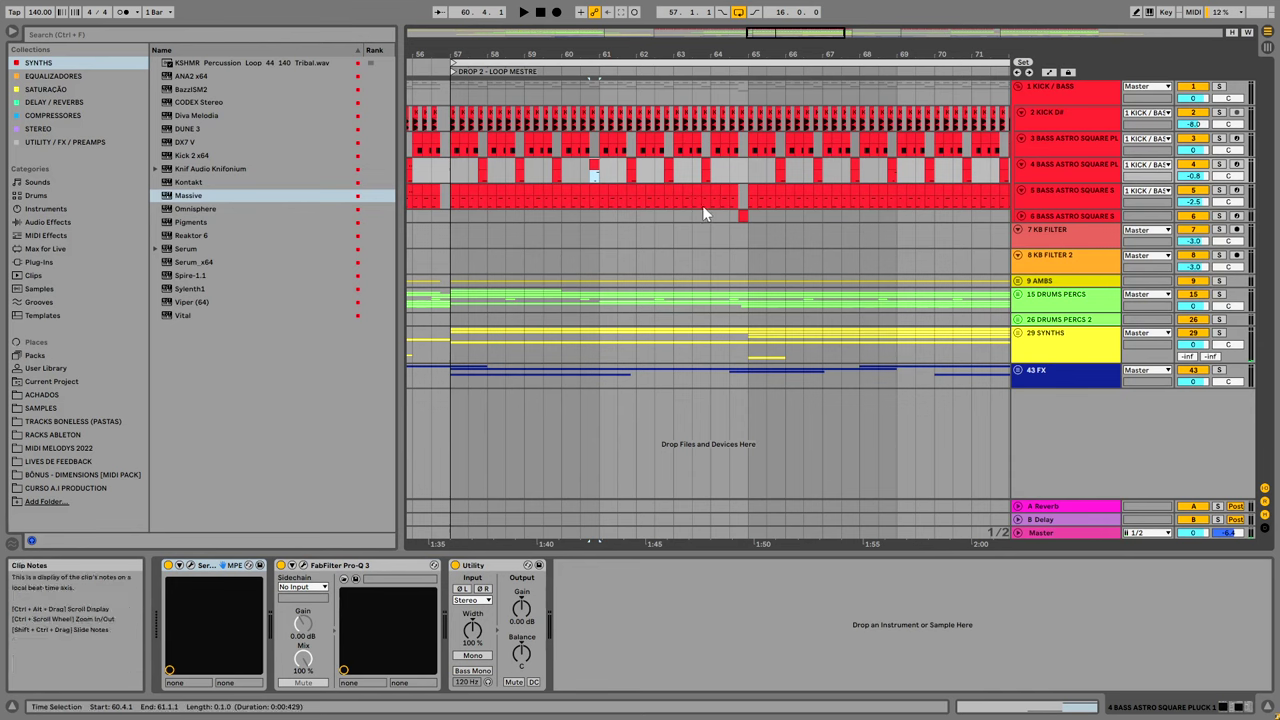
{"action": "left_click", "coordinate": [1019, 215]}
{"action": "left_click", "coordinate": [1036, 214]}
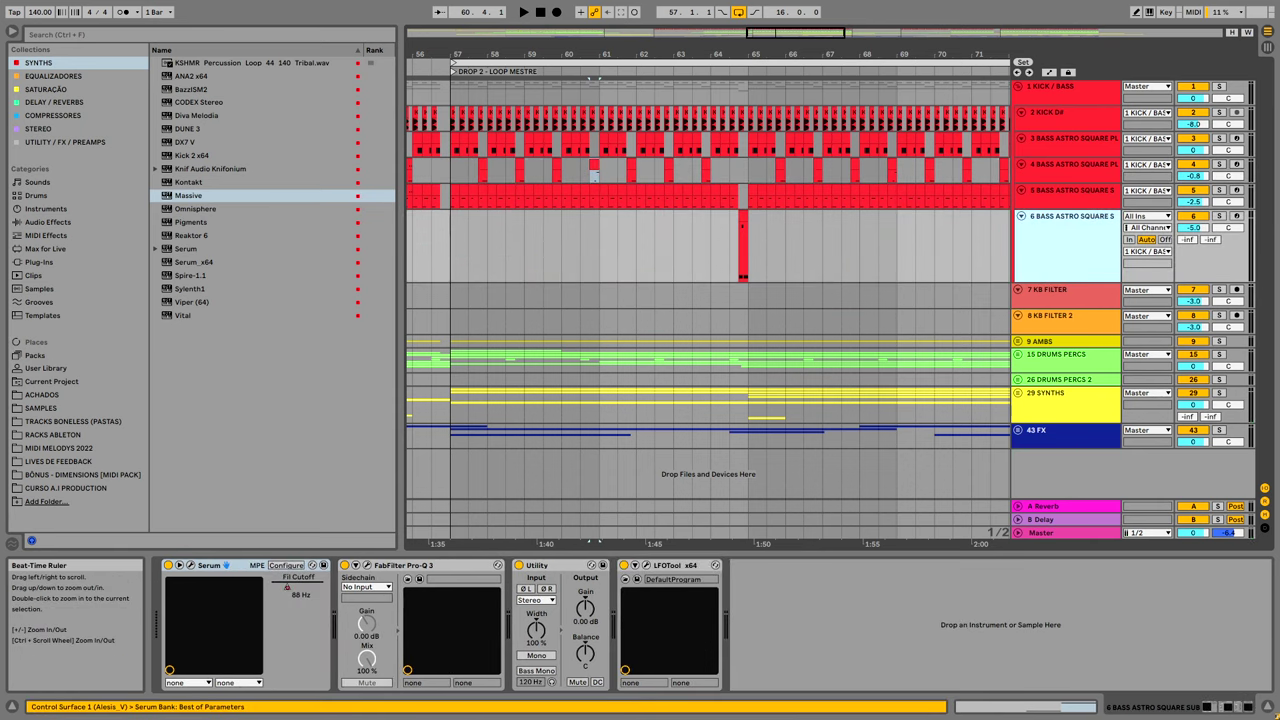
Play DROP 2 - LOOP MESTRE from bar 57 and unfold the 43 FX and 29 SYNTHS groups.
{"action": "left_click_drag", "start_coordinate": [672, 56], "coordinate": [633, 48]}
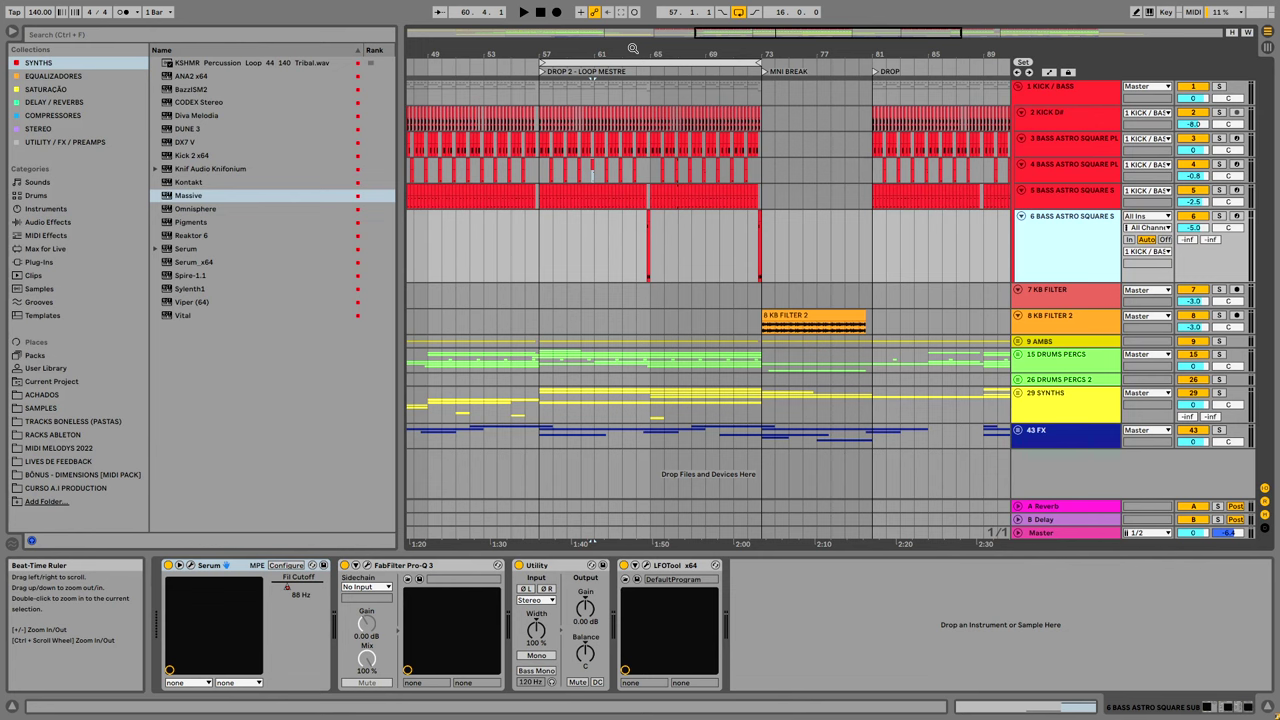
{"action": "left_click_drag", "start_coordinate": [617, 56], "coordinate": [617, 51]}
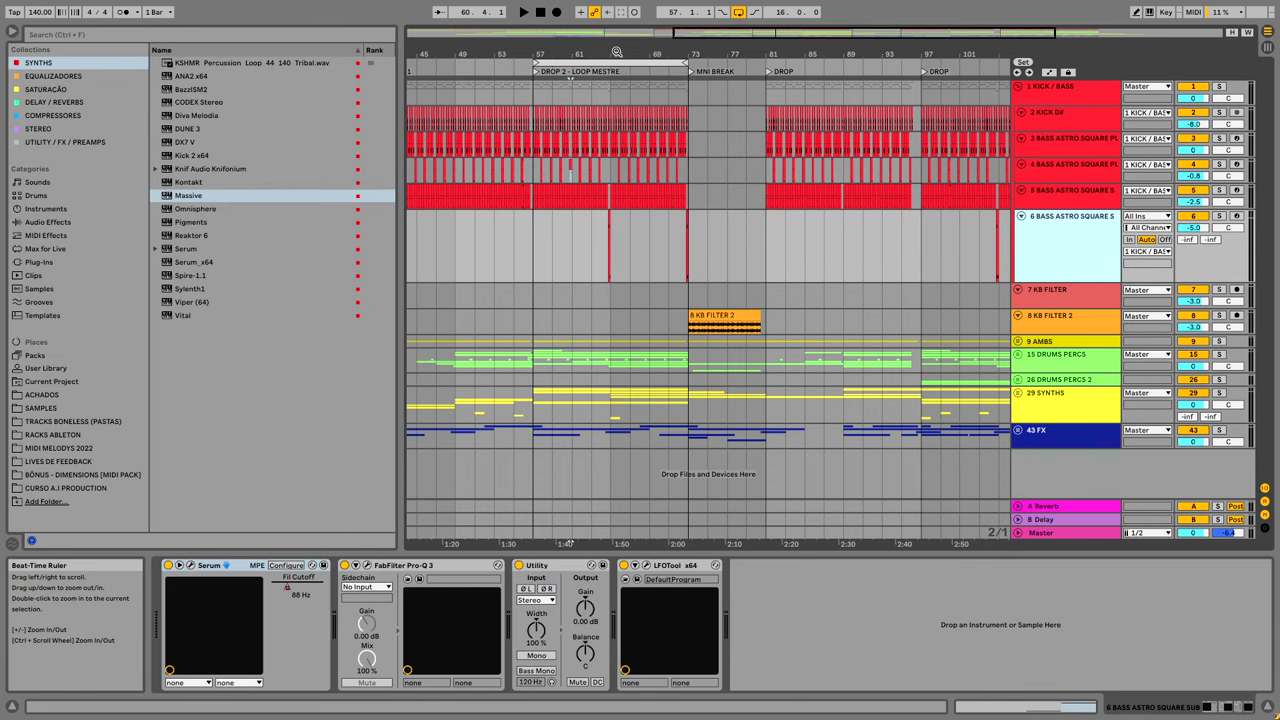
{"action": "left_click", "coordinate": [533, 77]}
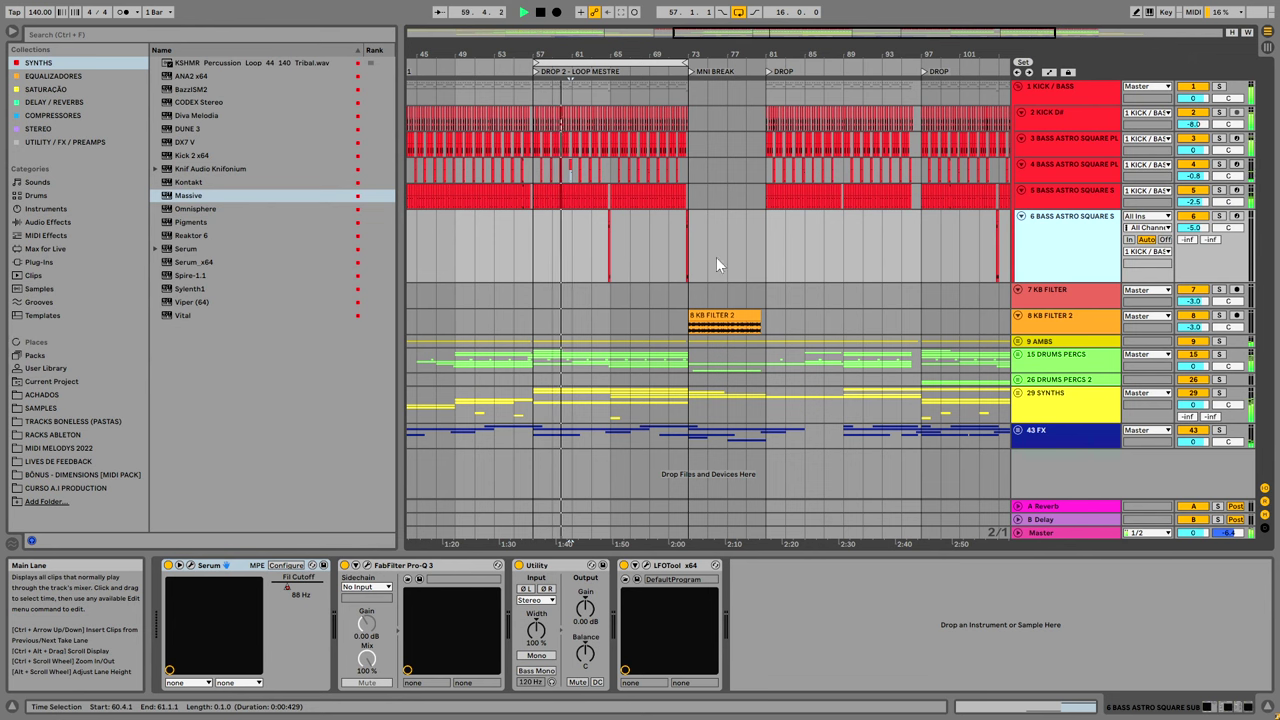
{"action": "left_click", "coordinate": [1018, 430]}
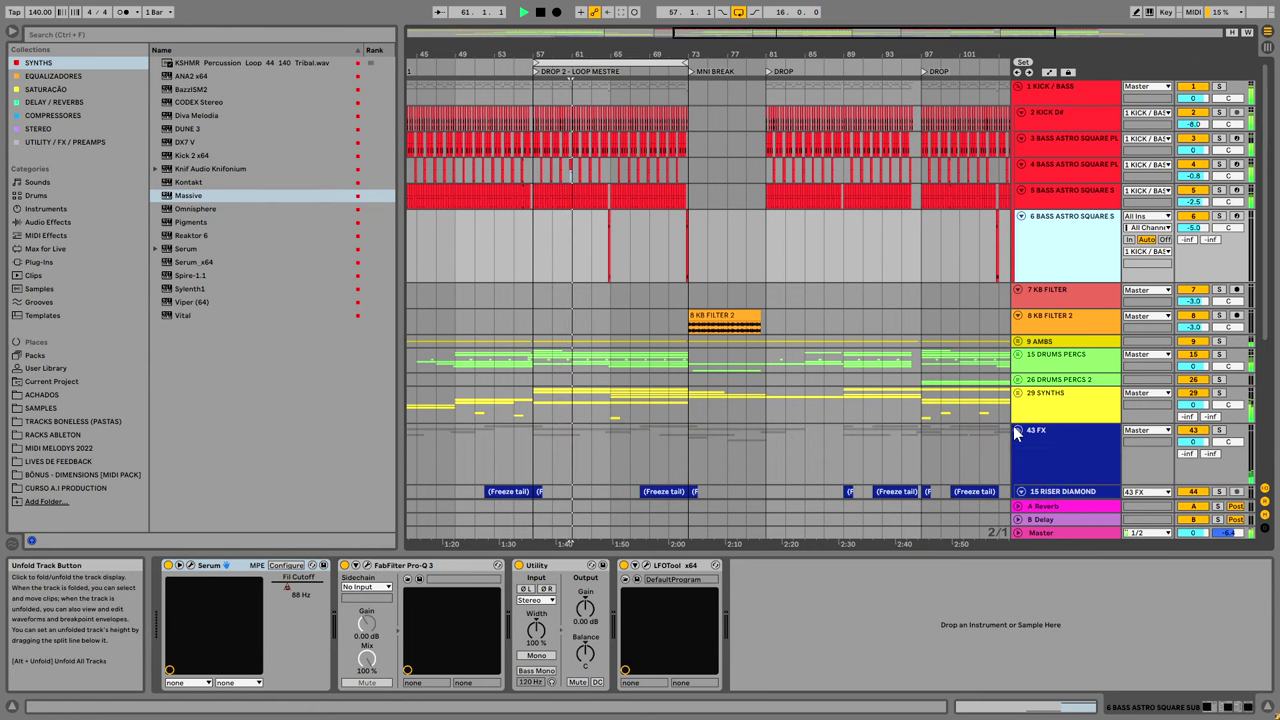
{"action": "scroll", "coordinate": [1020, 372], "scroll_direction": "down", "scroll_amount": 3}
{"action": "left_click", "coordinate": [1018, 224]}
{"action": "scroll", "coordinate": [756, 280], "scroll_direction": "down", "scroll_amount": 3}
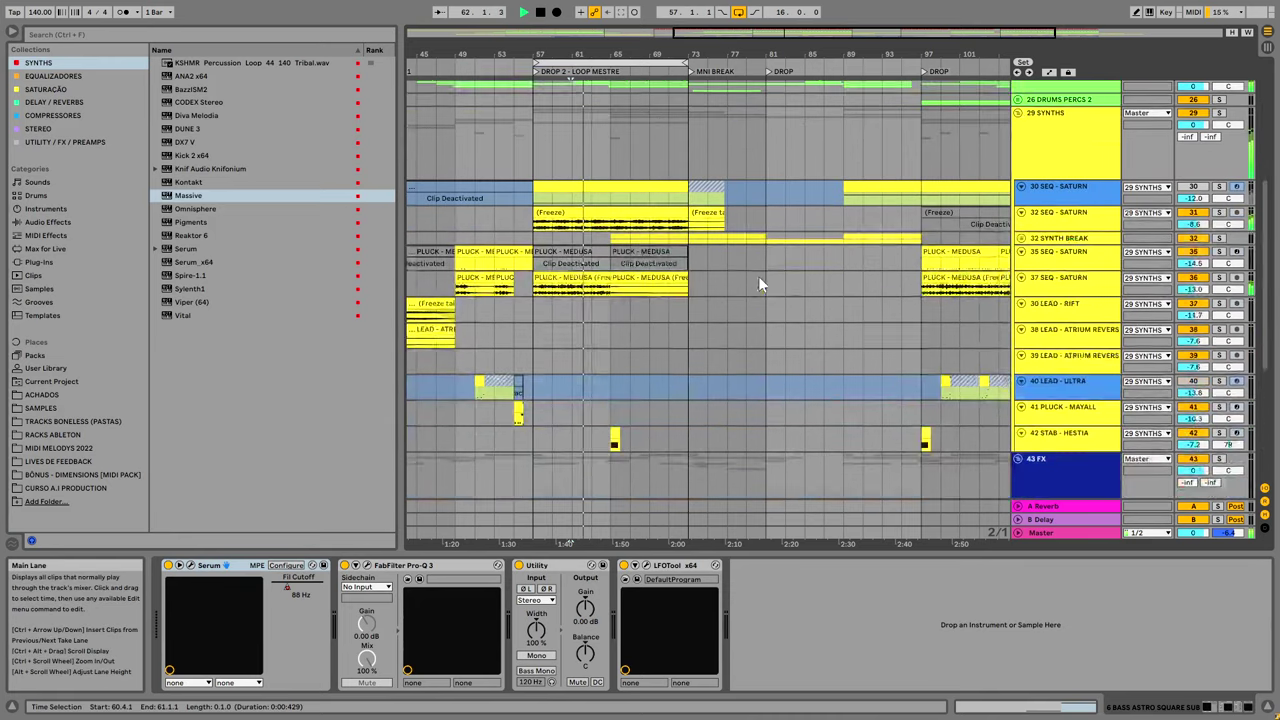
Solo the 32 SEQ - SATURN track and stop playback.
{"action": "left_click", "coordinate": [1062, 157]}
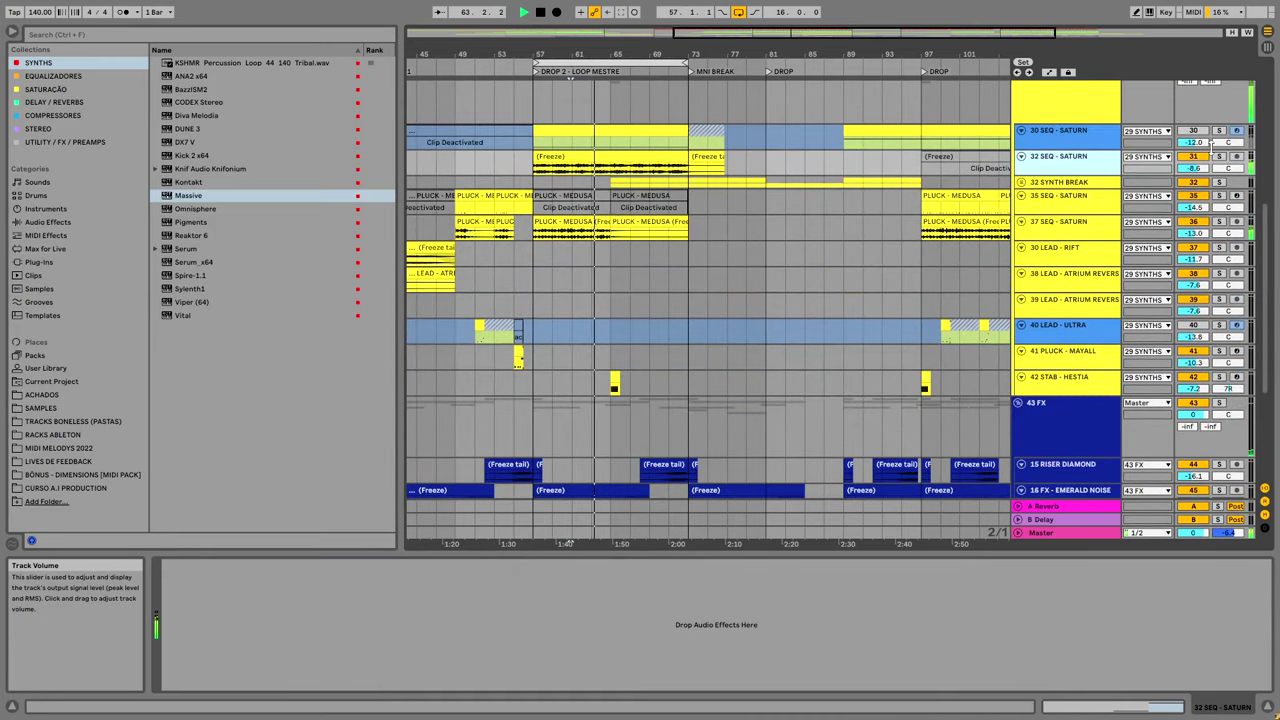
{"action": "left_click", "coordinate": [1221, 158]}
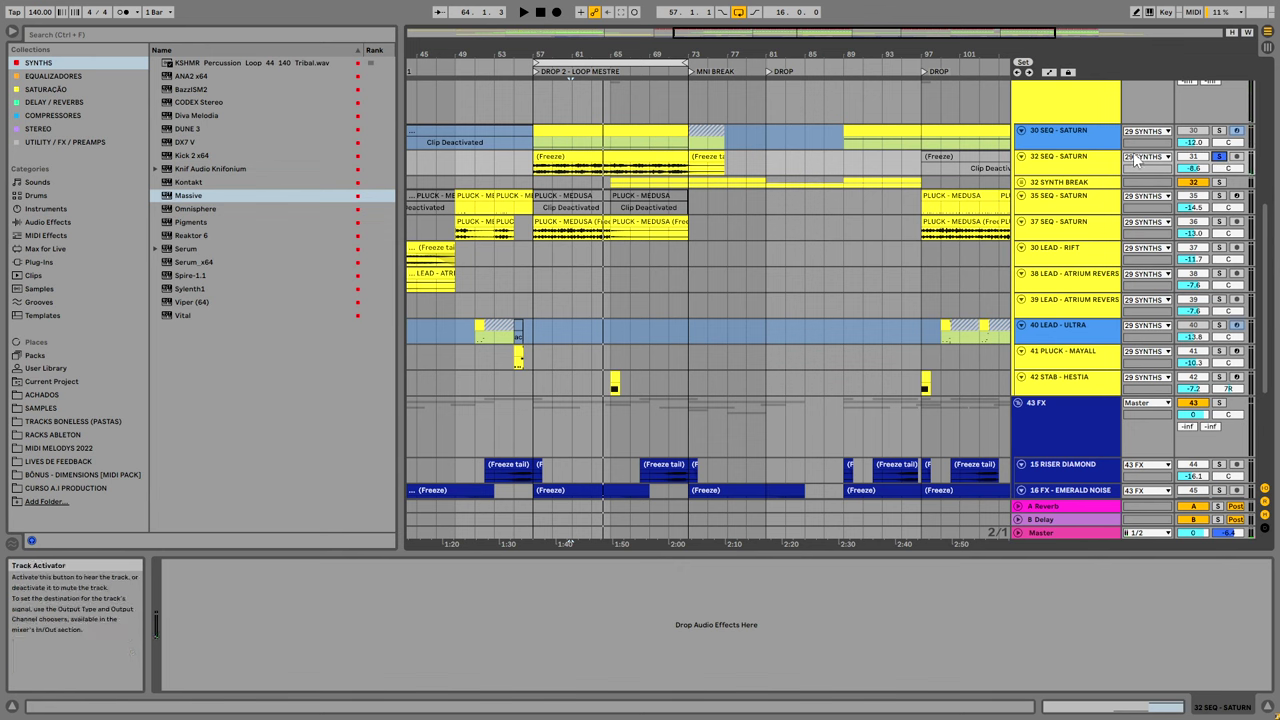
{"action": "key", "text": "space"}
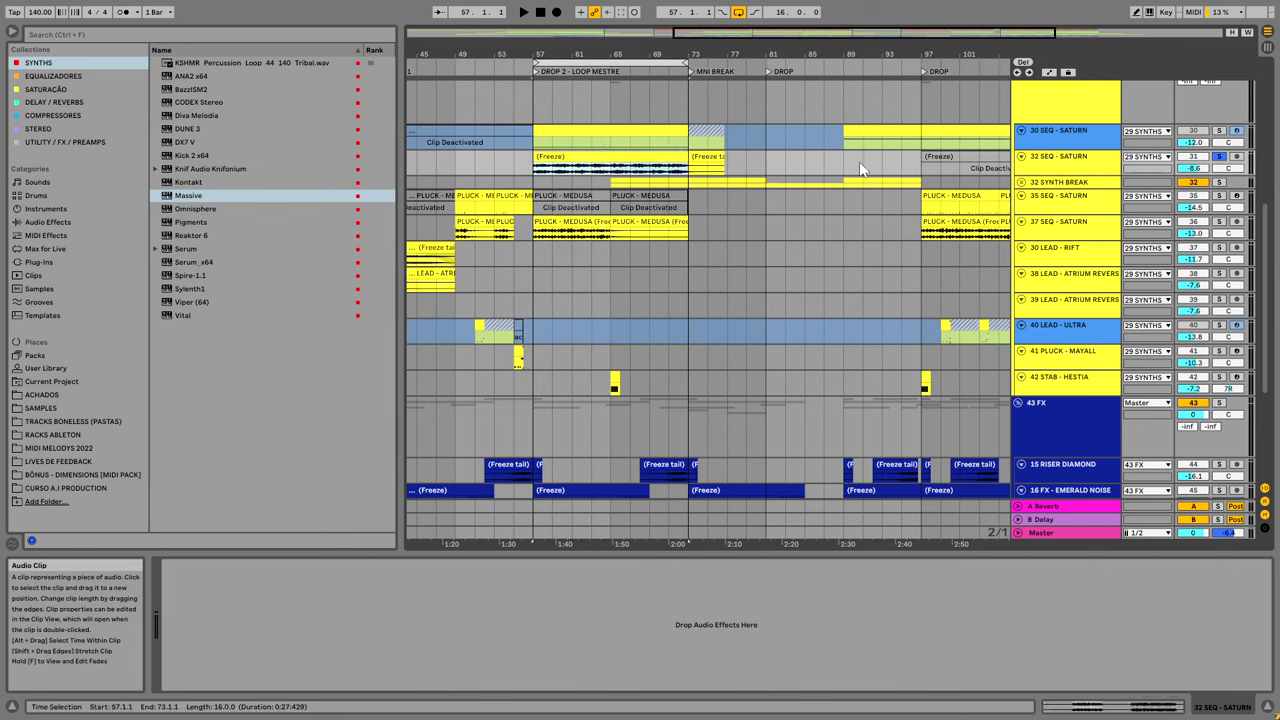
Compare the 30 SEQ - SATURN and 32 SEQ - SATURN tracks and turn off the solo on 32 SEQ - SATURN.
{"action": "left_click", "coordinate": [1067, 172]}
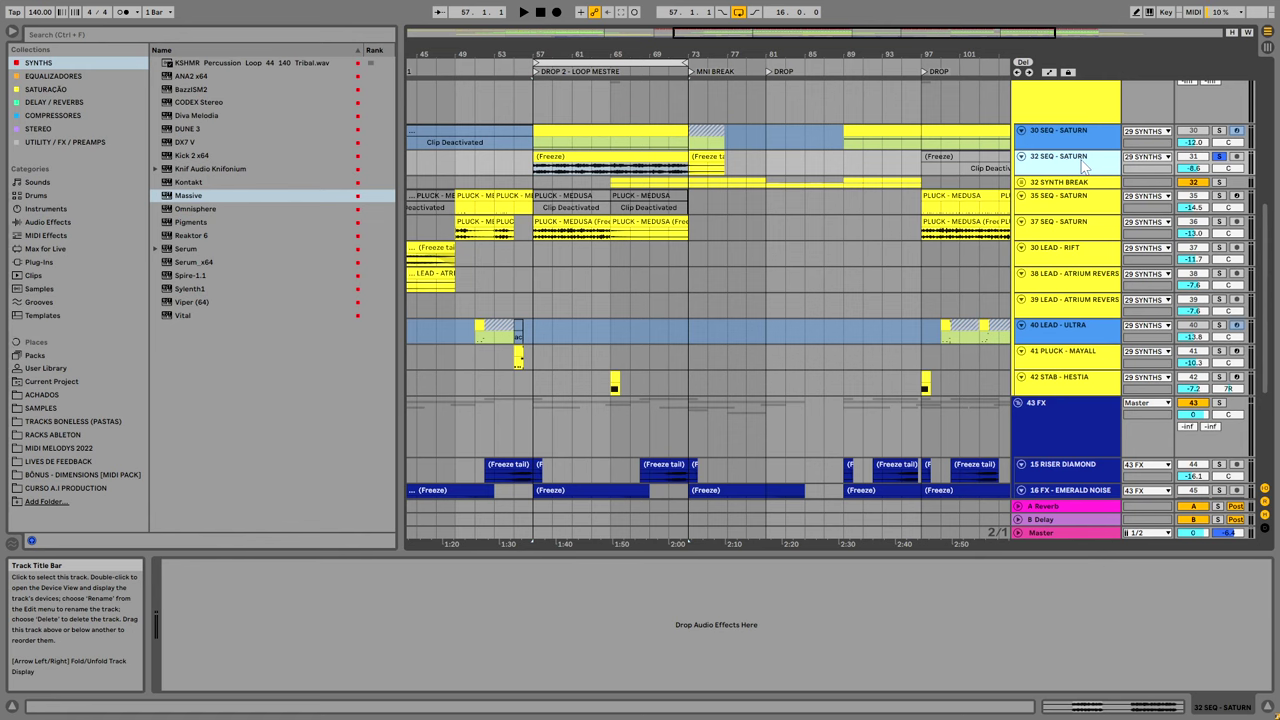
{"action": "left_click", "coordinate": [1073, 131]}
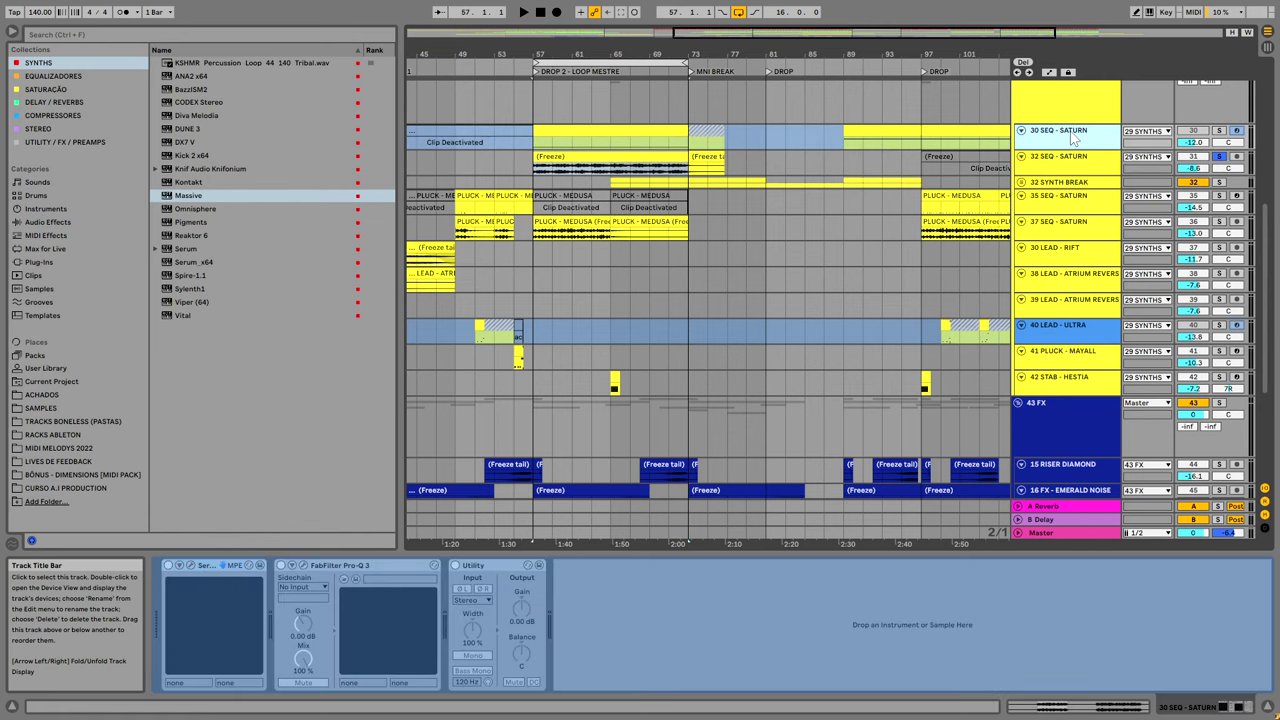
{"action": "left_click", "coordinate": [1076, 162]}
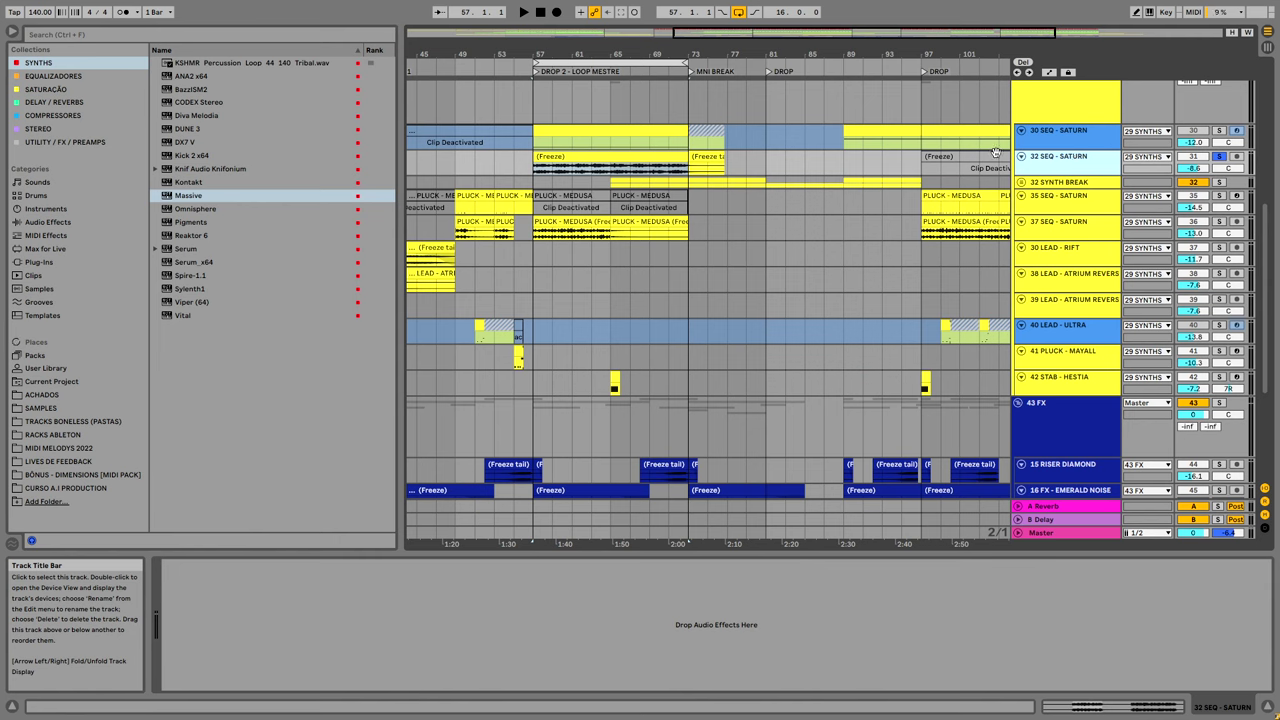
{"action": "left_click", "coordinate": [665, 153]}
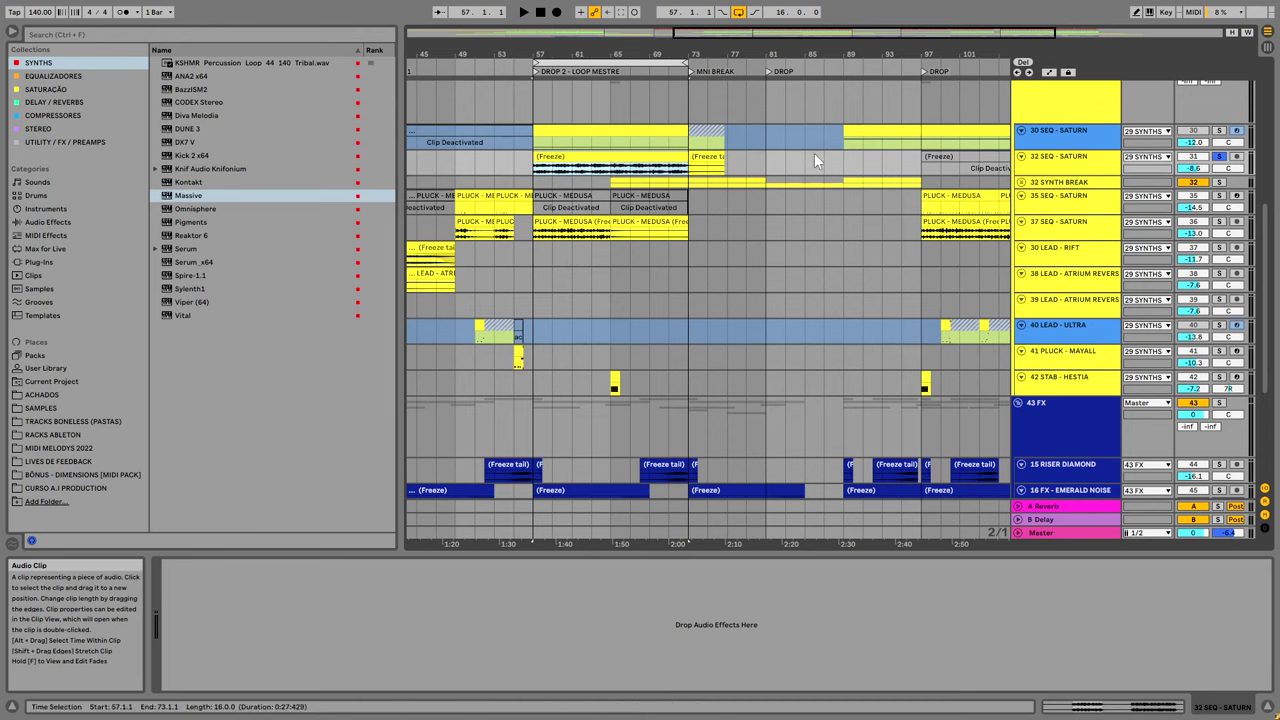
{"action": "left_click", "coordinate": [1219, 156]}
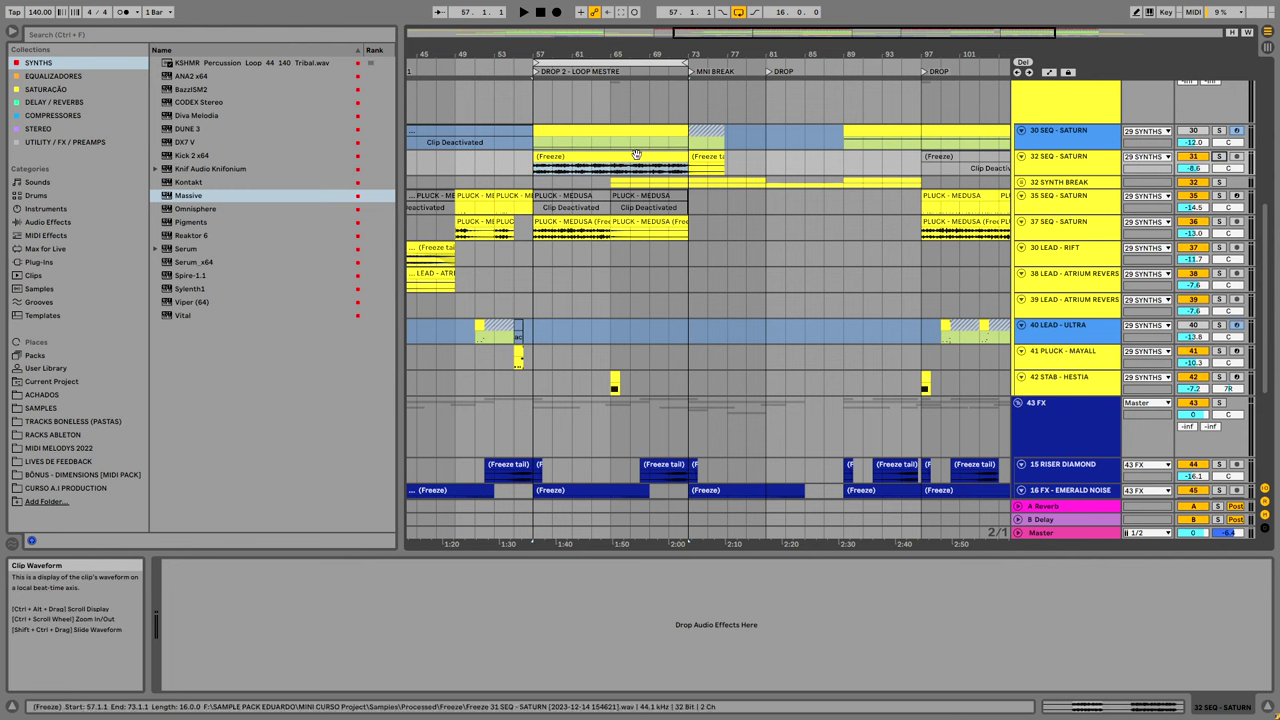
Highlight bars 65 to 73 on the 29 SYNTHS group and play the arrangement from bar 63.
{"action": "left_click_drag", "start_coordinate": [620, 120], "coordinate": [688, 116]}
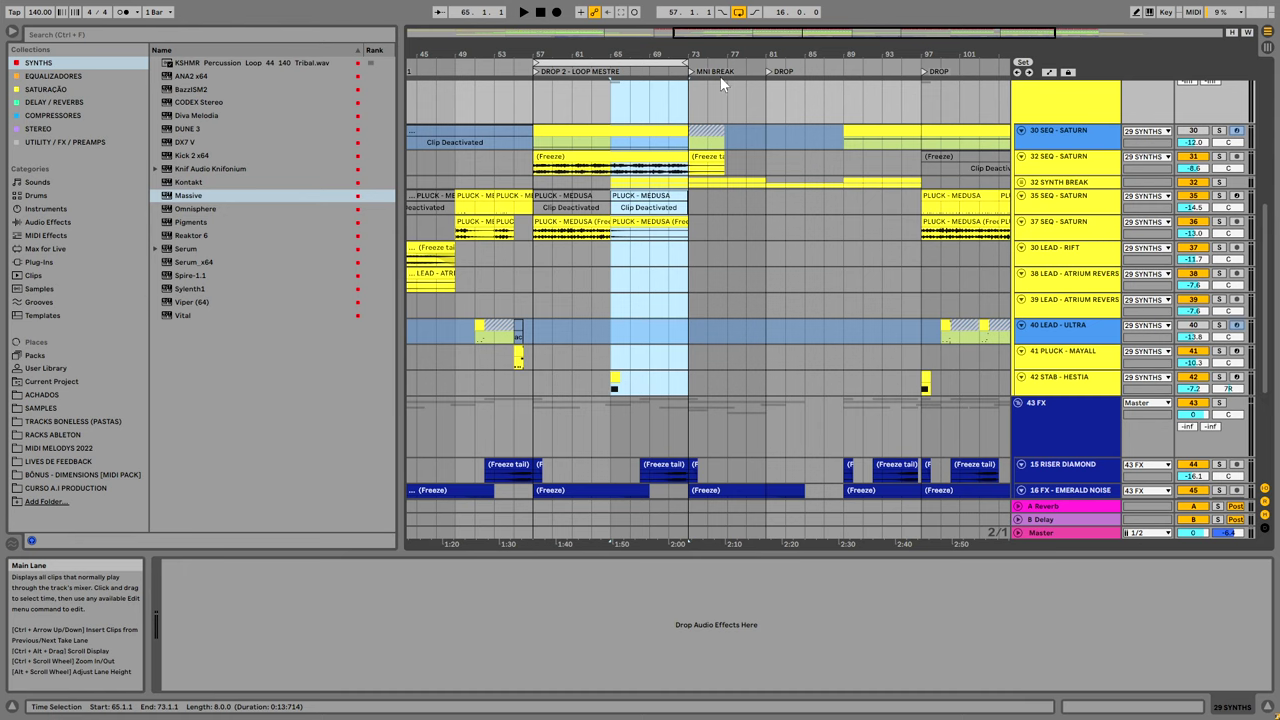
{"action": "left_click", "coordinate": [596, 98]}
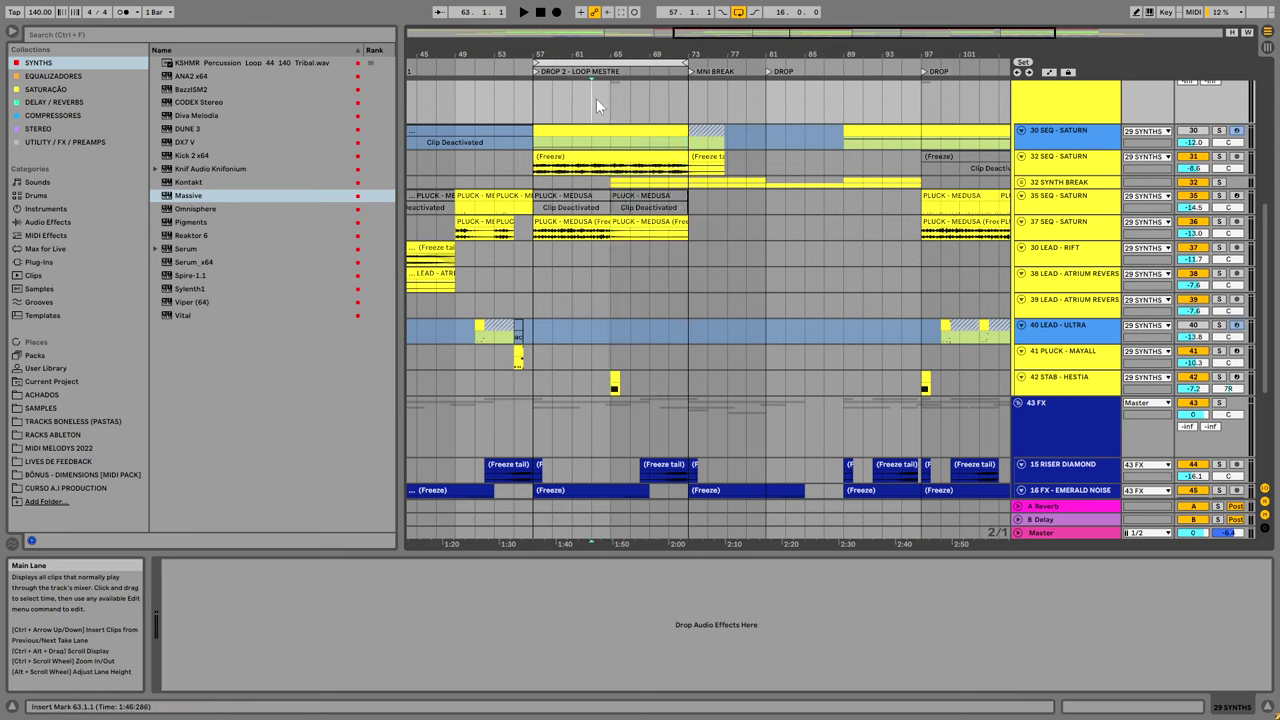
{"action": "key", "text": "space"}
Select the 42 STAB - HESTIA clip at bar 65 and fold the 29 SYNTHS group while the arrangement plays.
{"action": "scroll", "coordinate": [620, 200], "scroll_direction": "down", "scroll_amount": 5}
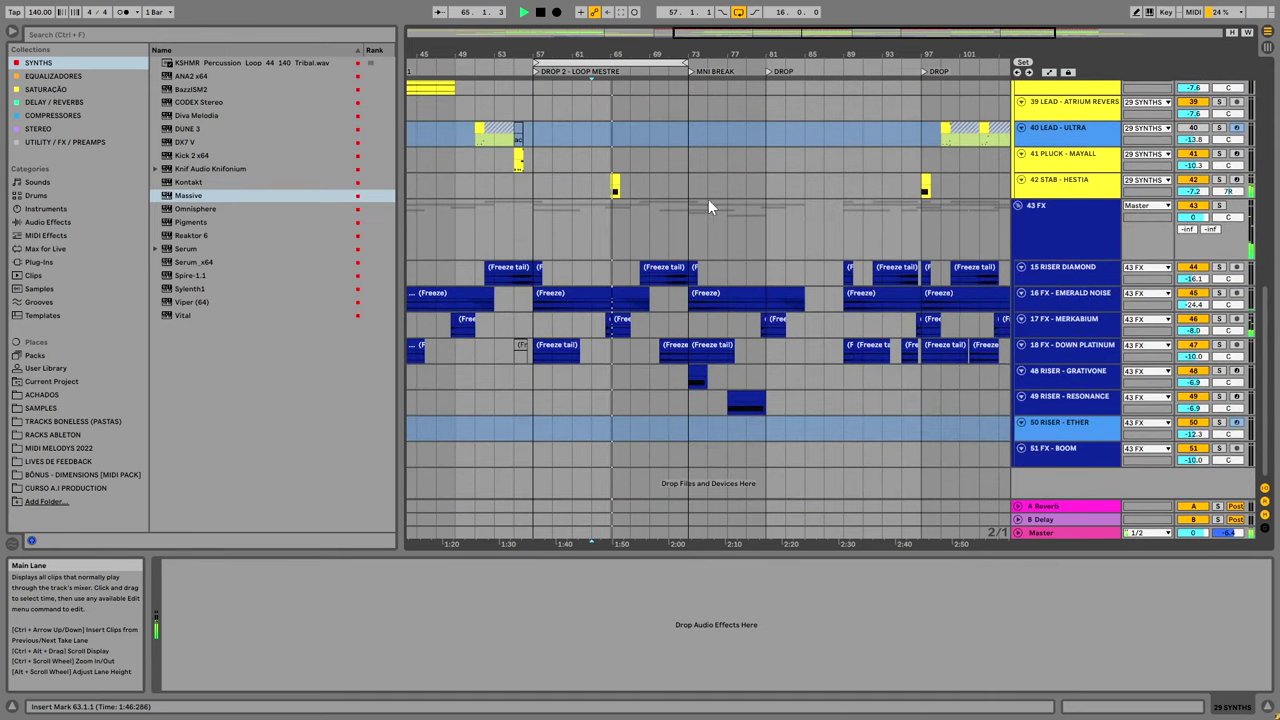
{"action": "left_click", "coordinate": [613, 181]}
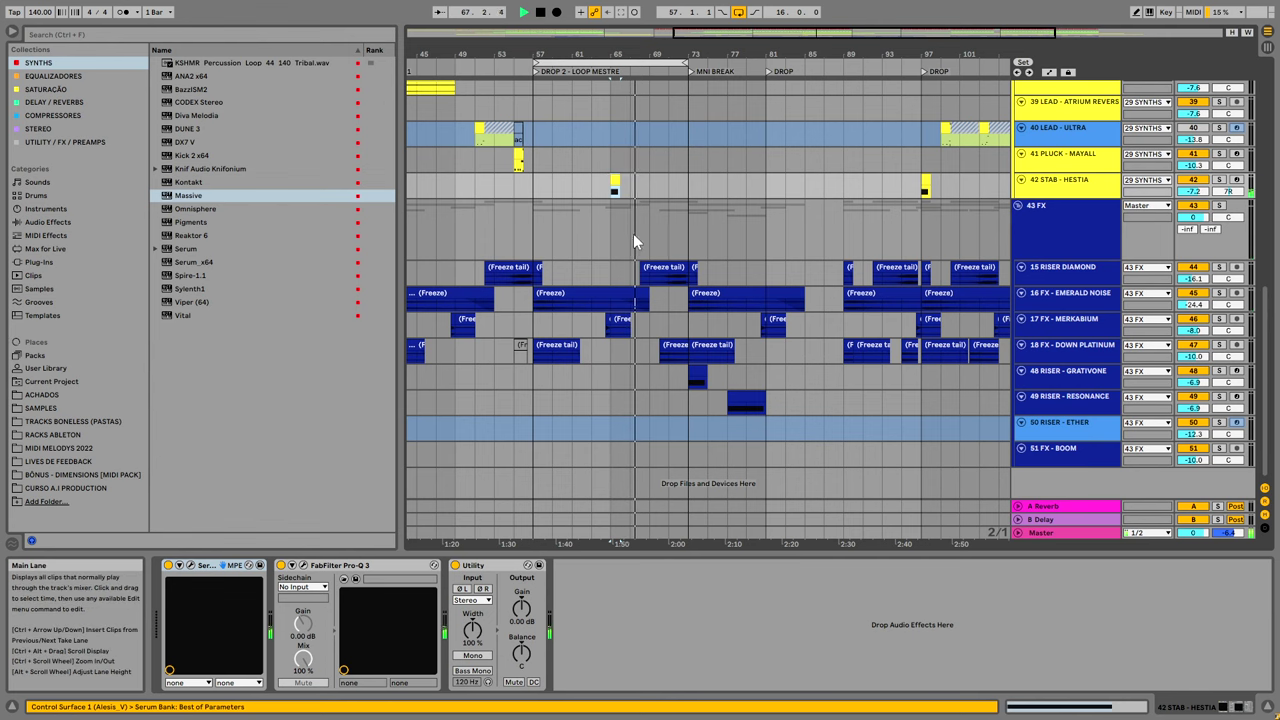
{"action": "scroll", "coordinate": [634, 235], "scroll_direction": "up", "scroll_amount": 3}
{"action": "scroll", "coordinate": [988, 218], "scroll_direction": "up", "scroll_amount": 2}
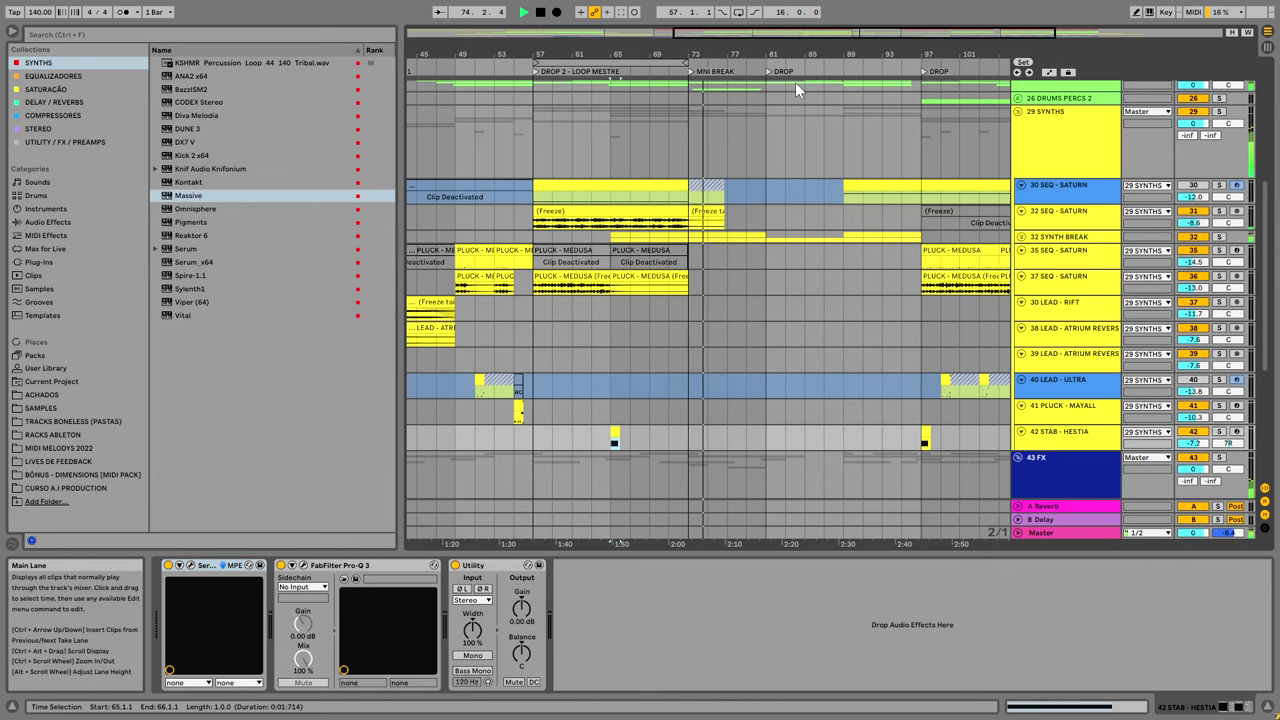
{"action": "left_click", "coordinate": [1019, 115]}
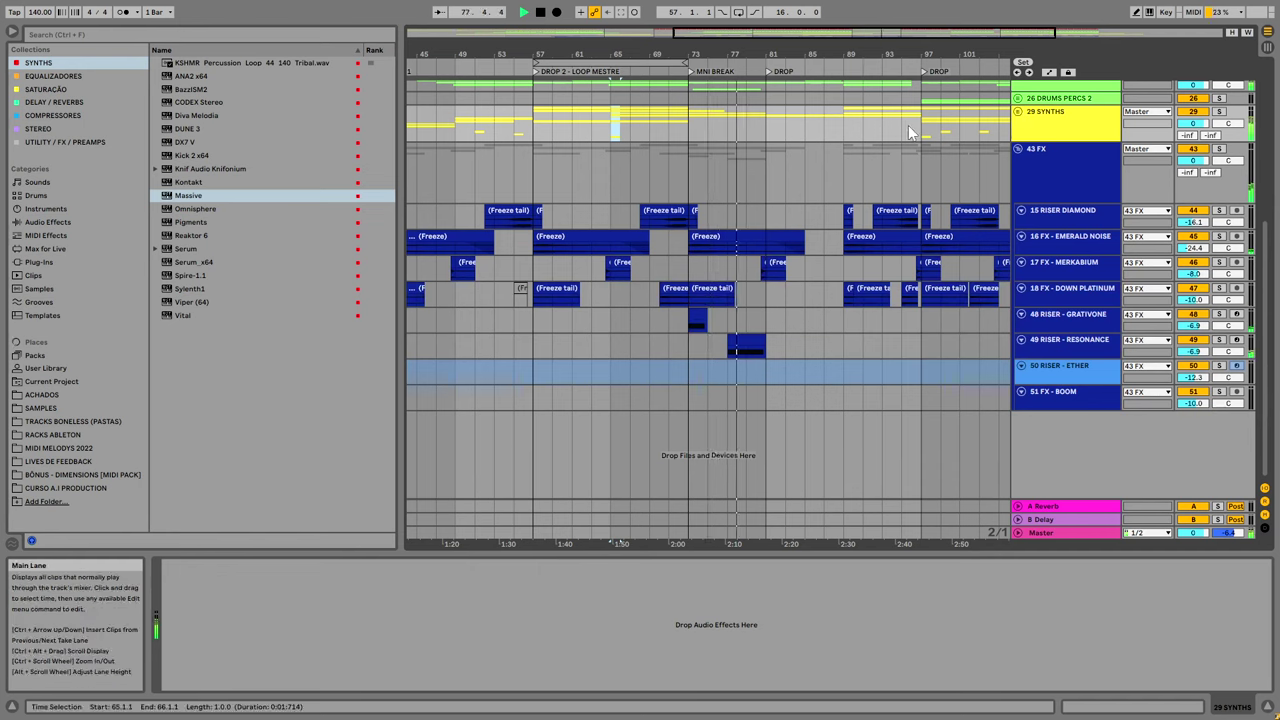
Follow playback through the MNI BREAK and DROP sections and fold the 6 BASS ASTRO SQUARE S track.
{"action": "left_click_drag", "start_coordinate": [679, 53], "coordinate": [541, 53]}
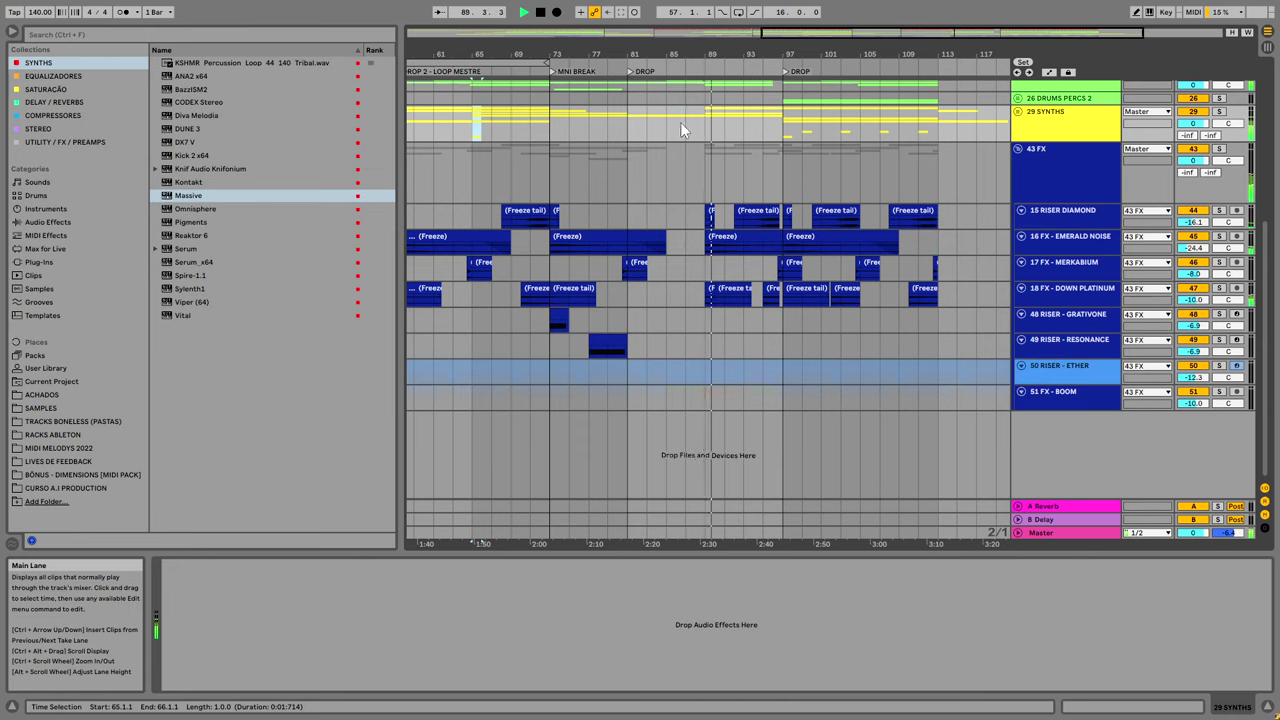
{"action": "left_click_drag", "start_coordinate": [680, 55], "coordinate": [628, 60]}
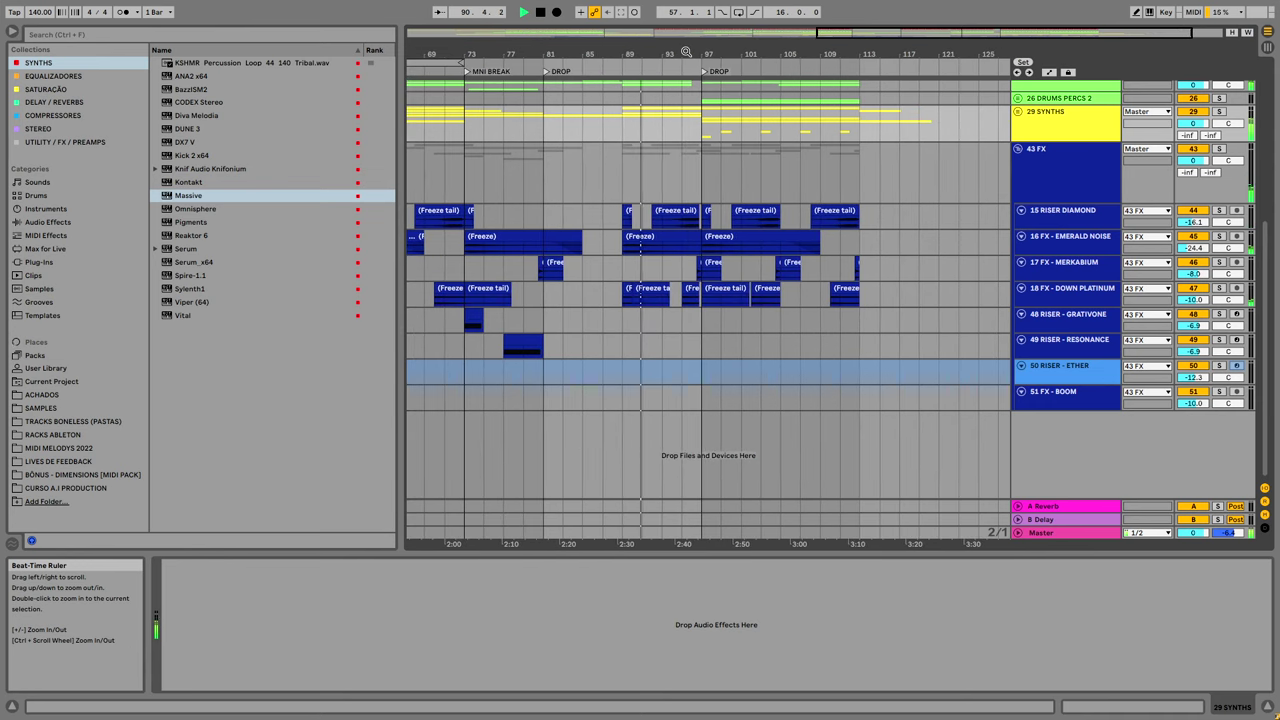
{"action": "scroll", "coordinate": [665, 125], "scroll_direction": "up", "scroll_amount": 3}
{"action": "scroll", "coordinate": [665, 125], "scroll_direction": "up", "scroll_amount": 6}
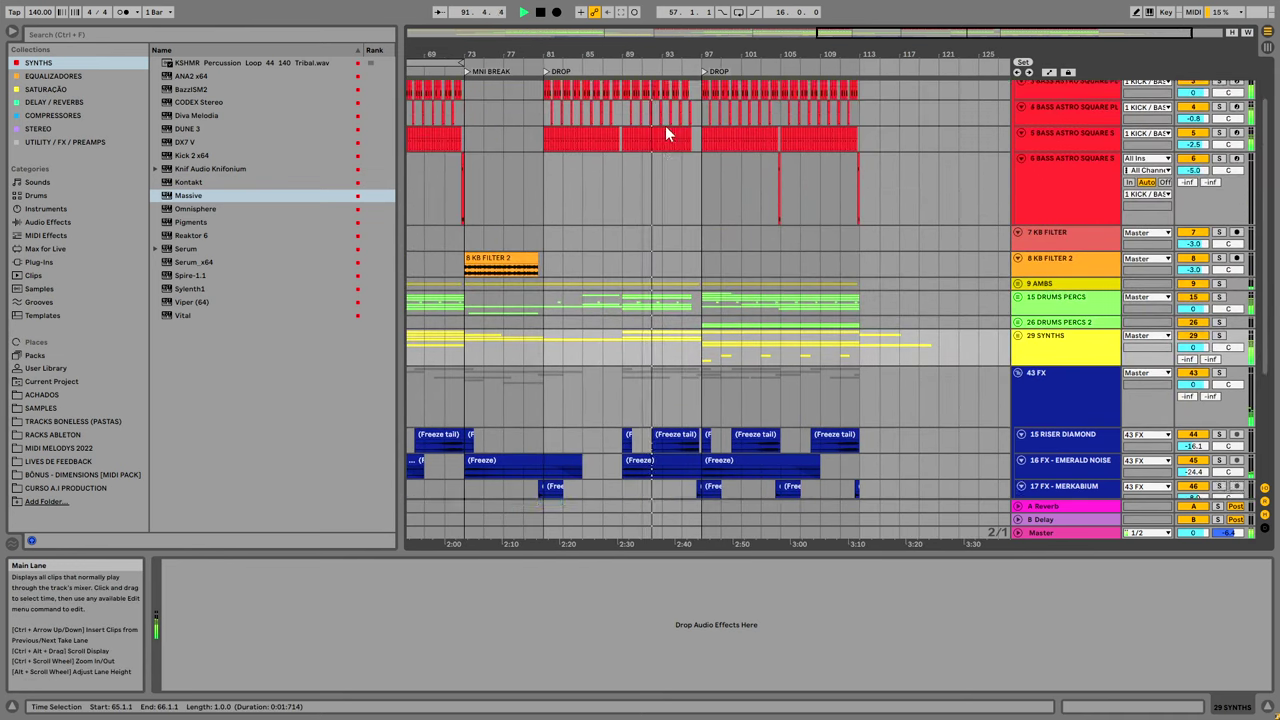
{"action": "left_click", "coordinate": [1054, 216]}
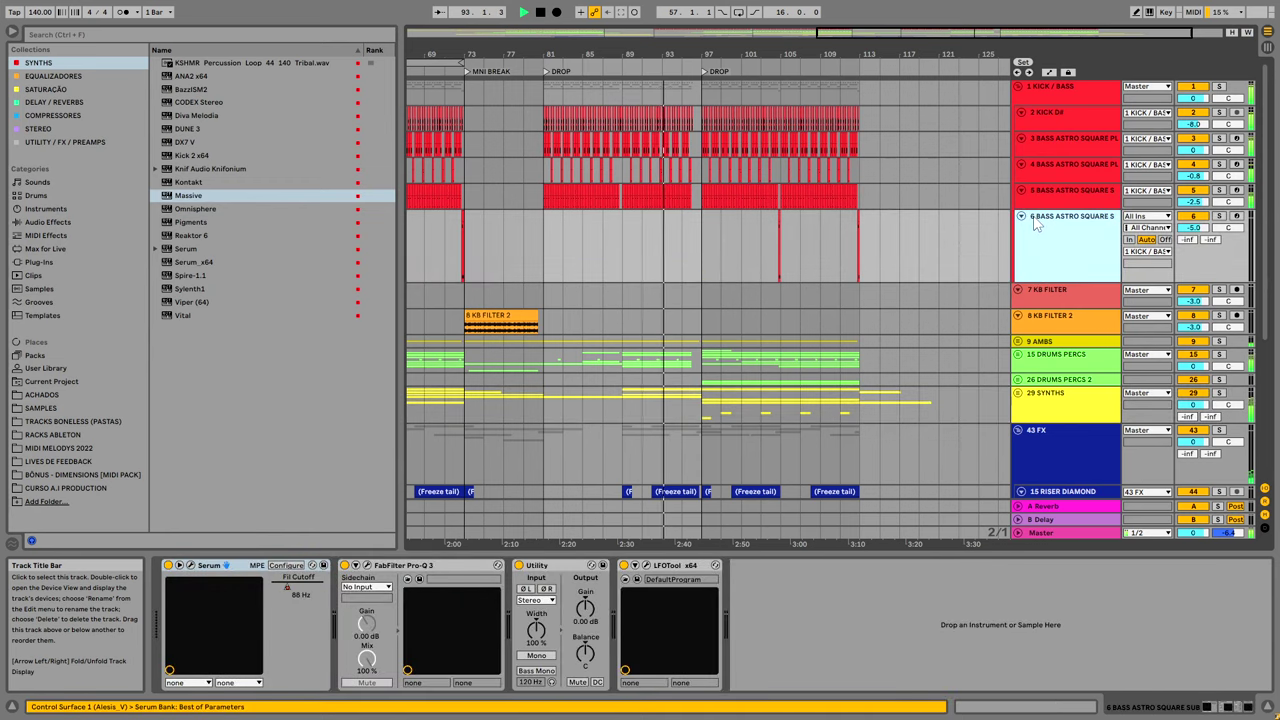
{"action": "left_click", "coordinate": [1021, 216]}
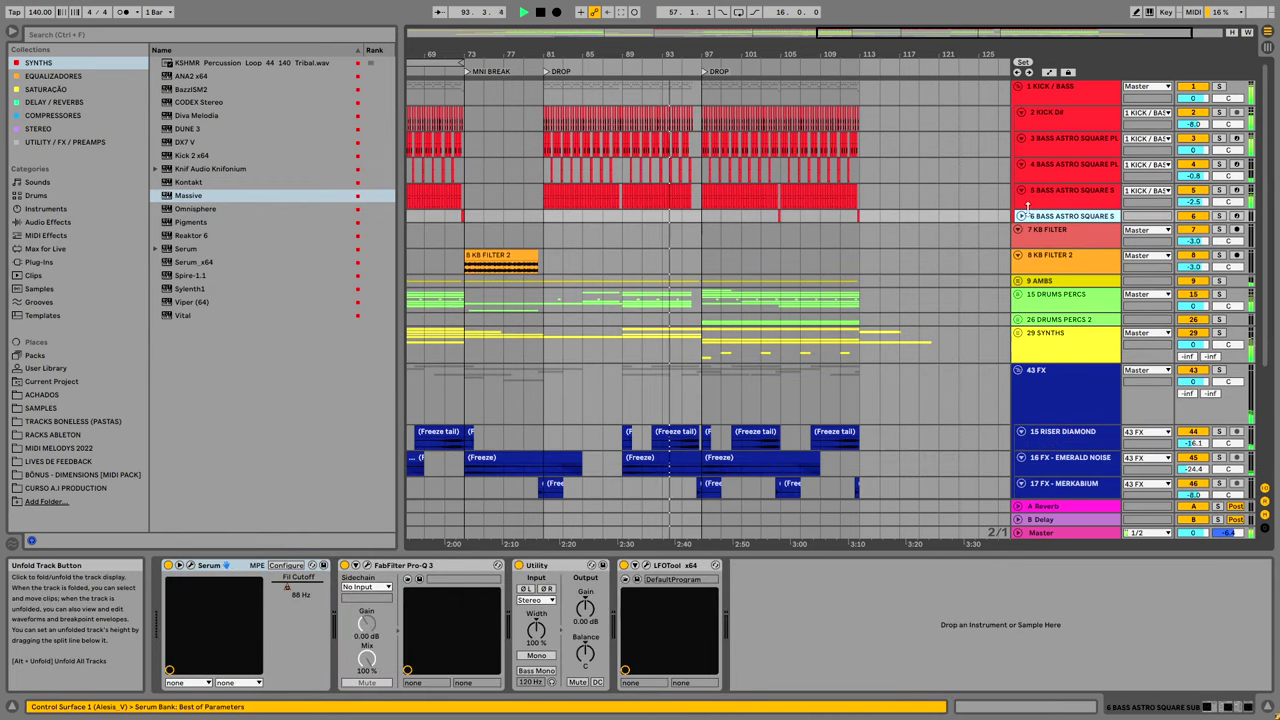
Select the 1 KICK / BASS group and stop playback around bar 107 in the last DROP.
{"action": "left_click", "coordinate": [1056, 86]}
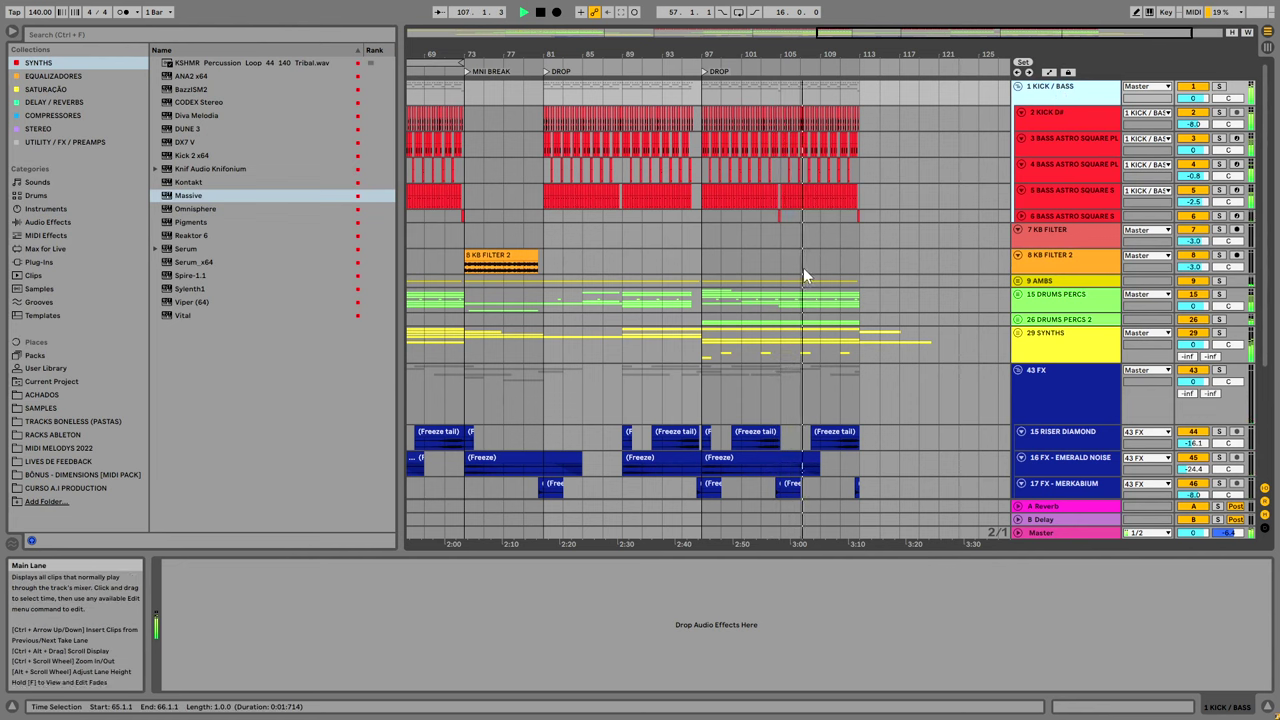
{"action": "key", "text": "space"}
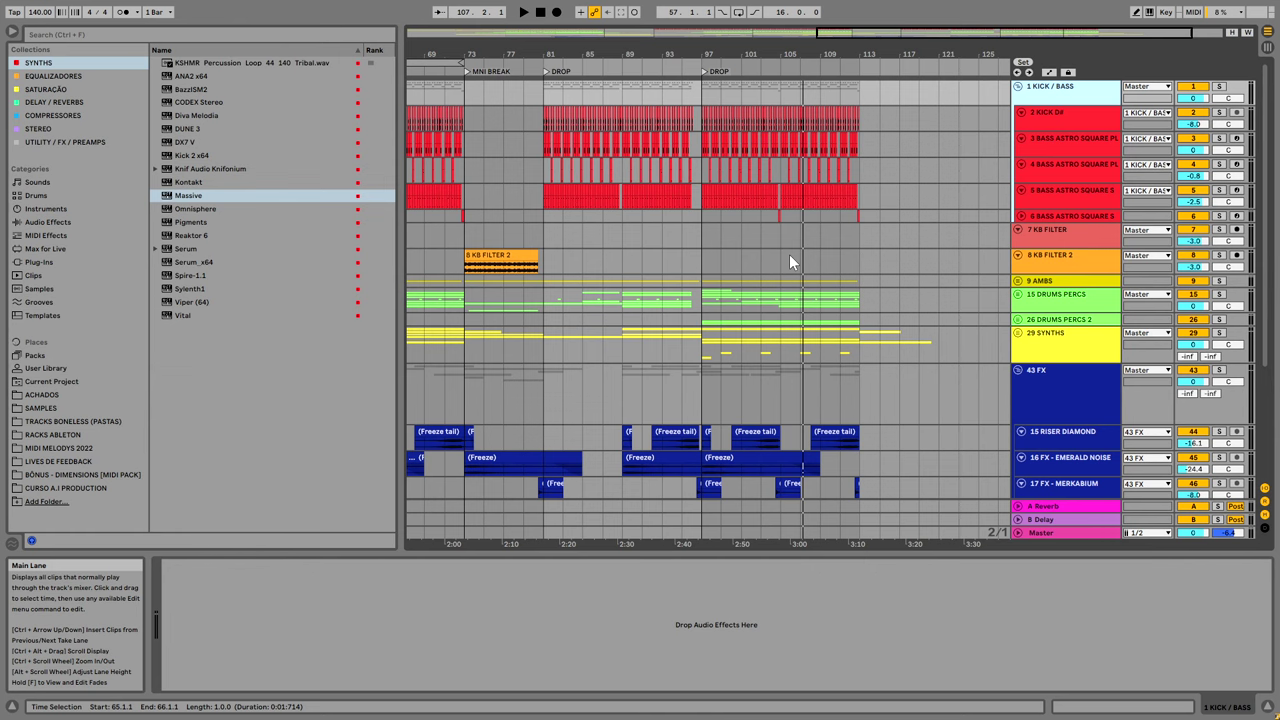
{"action": "left_click_drag", "start_coordinate": [700, 541], "coordinate": [700, 500]}
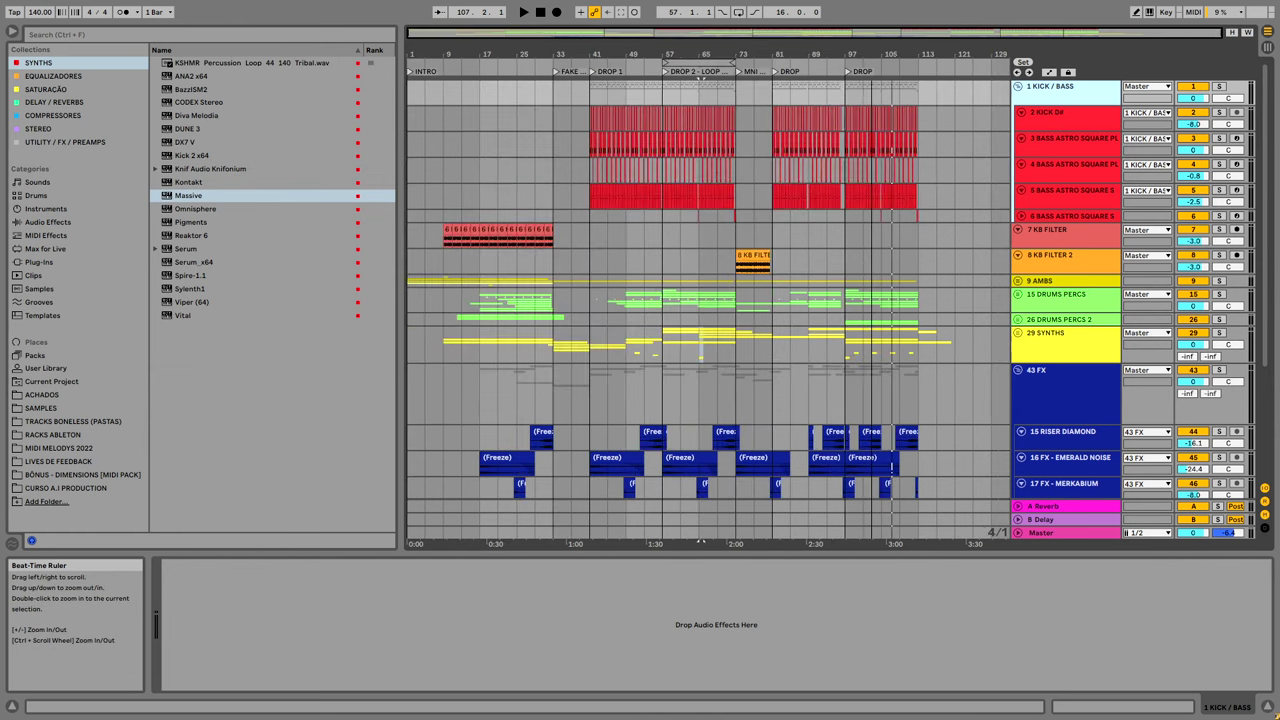